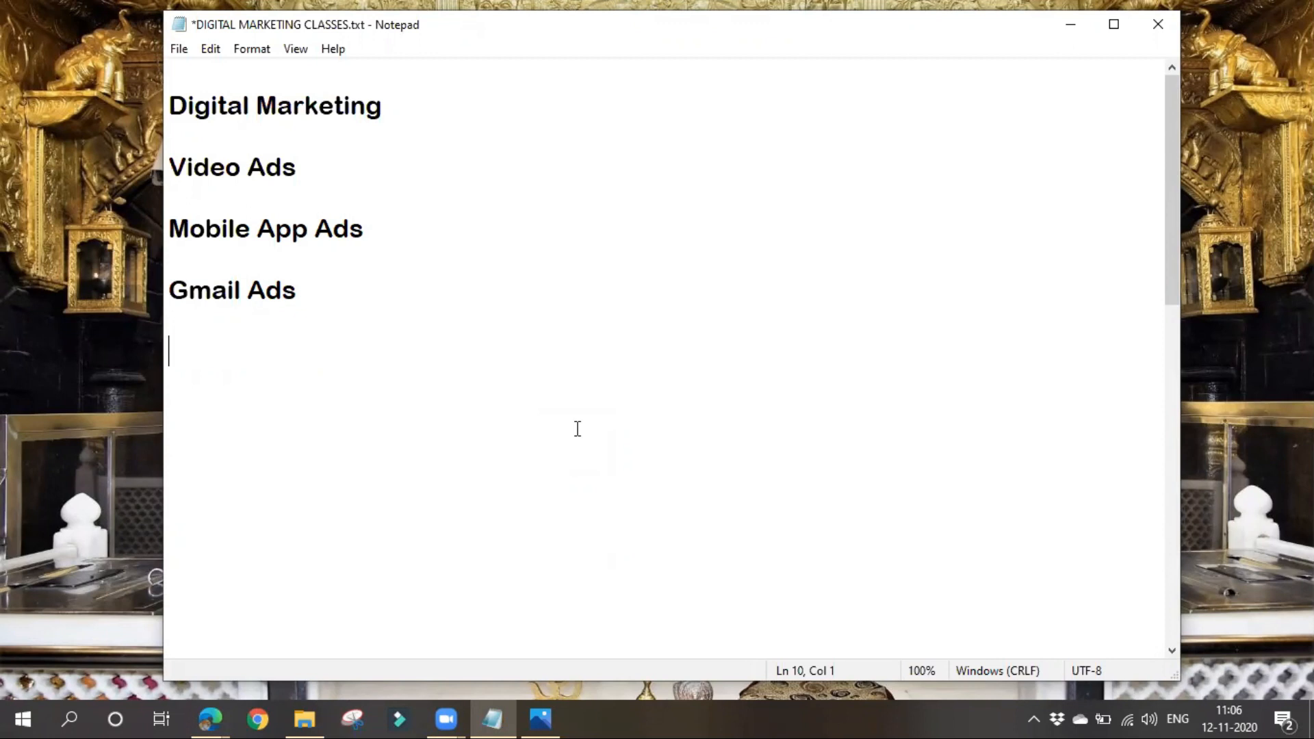
- Delete the Mobile App Ads and Gmail Ads lines from the notes
left_click_drag(170, 167, 317, 298)
left_click(340, 399)
left_click(168, 228)
left_click(413, 311, "shift")
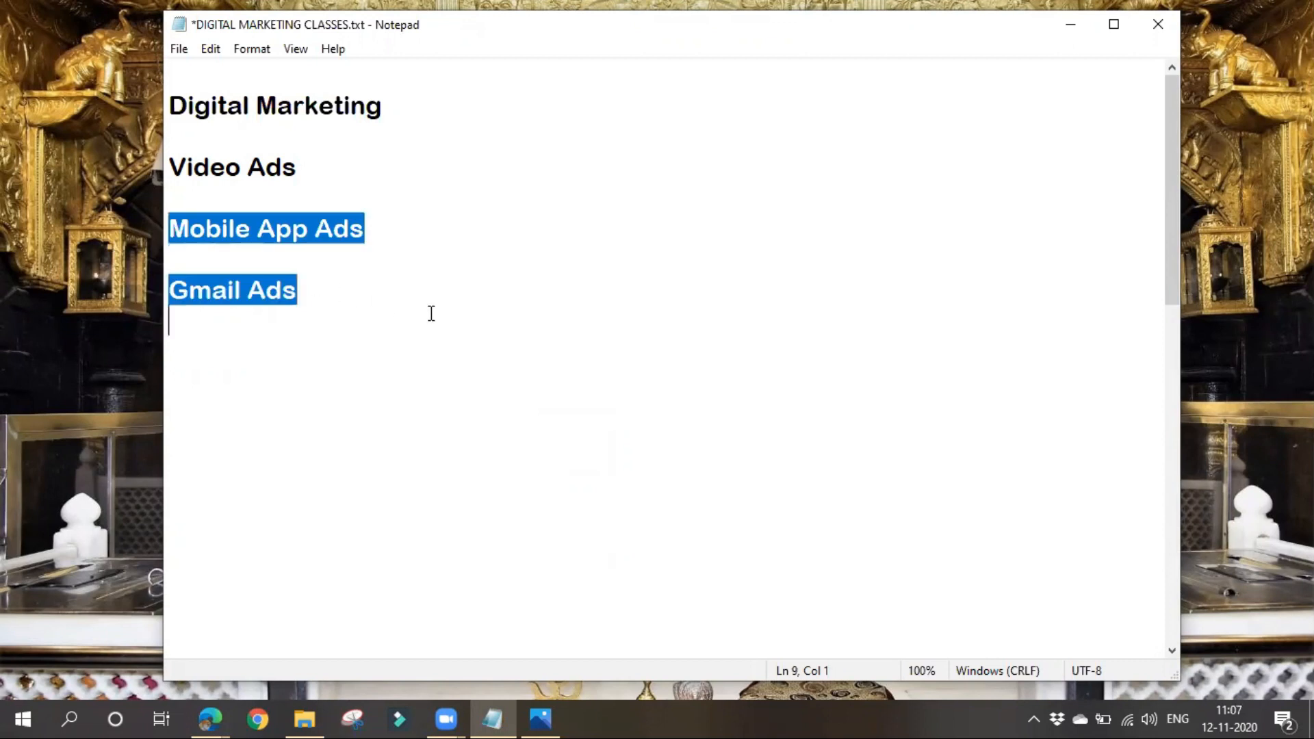
key("Delete")
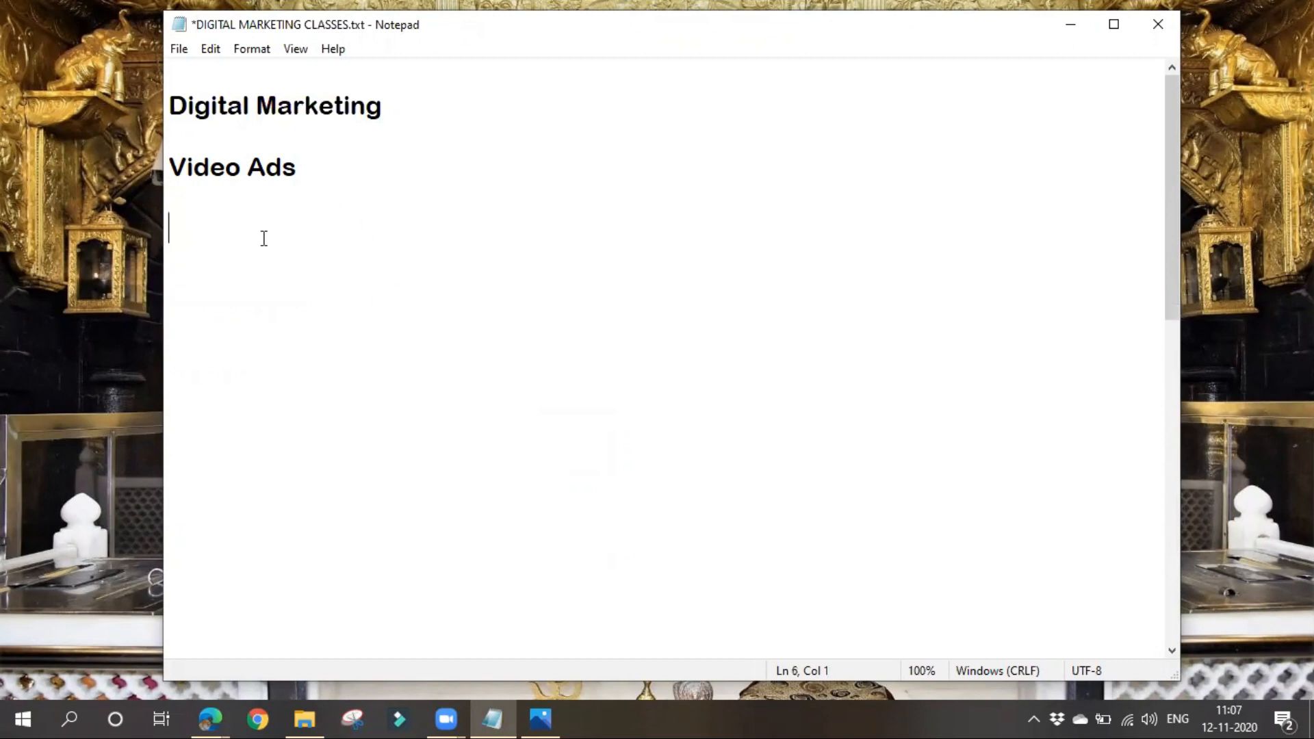
- Add the line "--- Video, Youtube , CPV" below the Video Ads heading
type("--- Video")
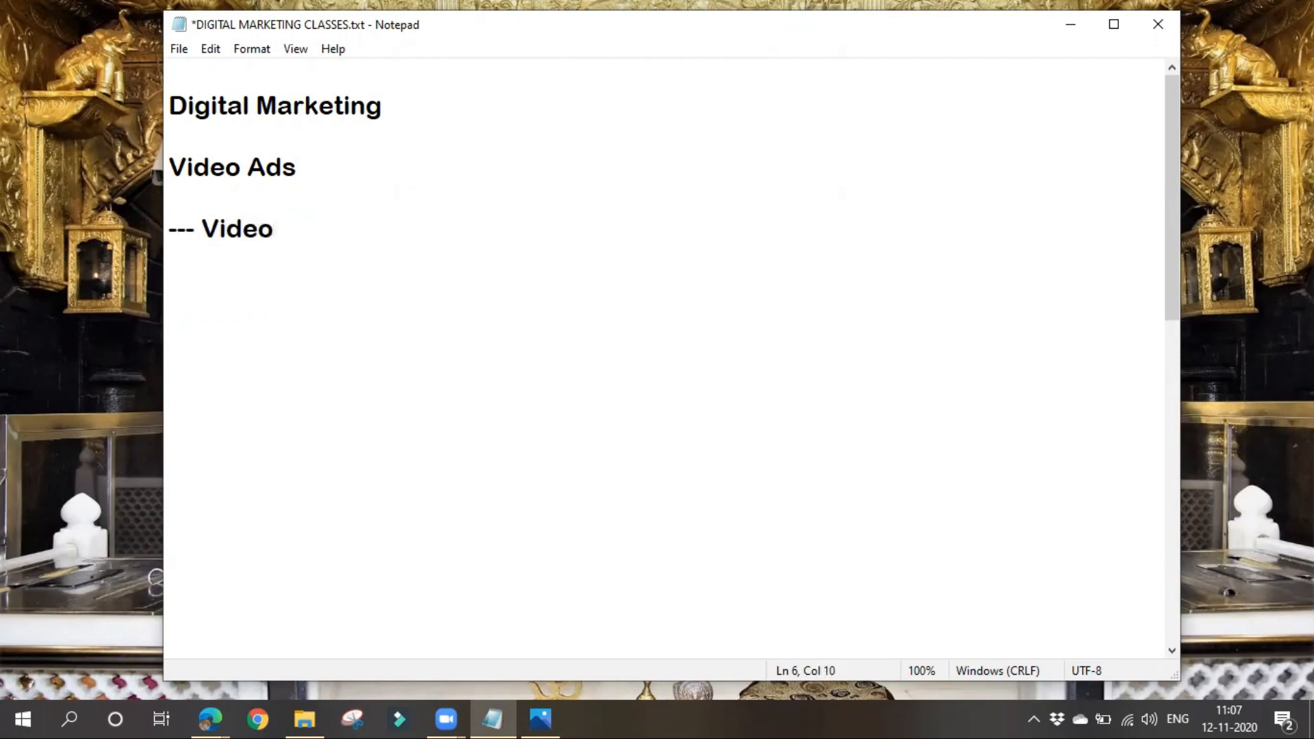
type(", Youtube")
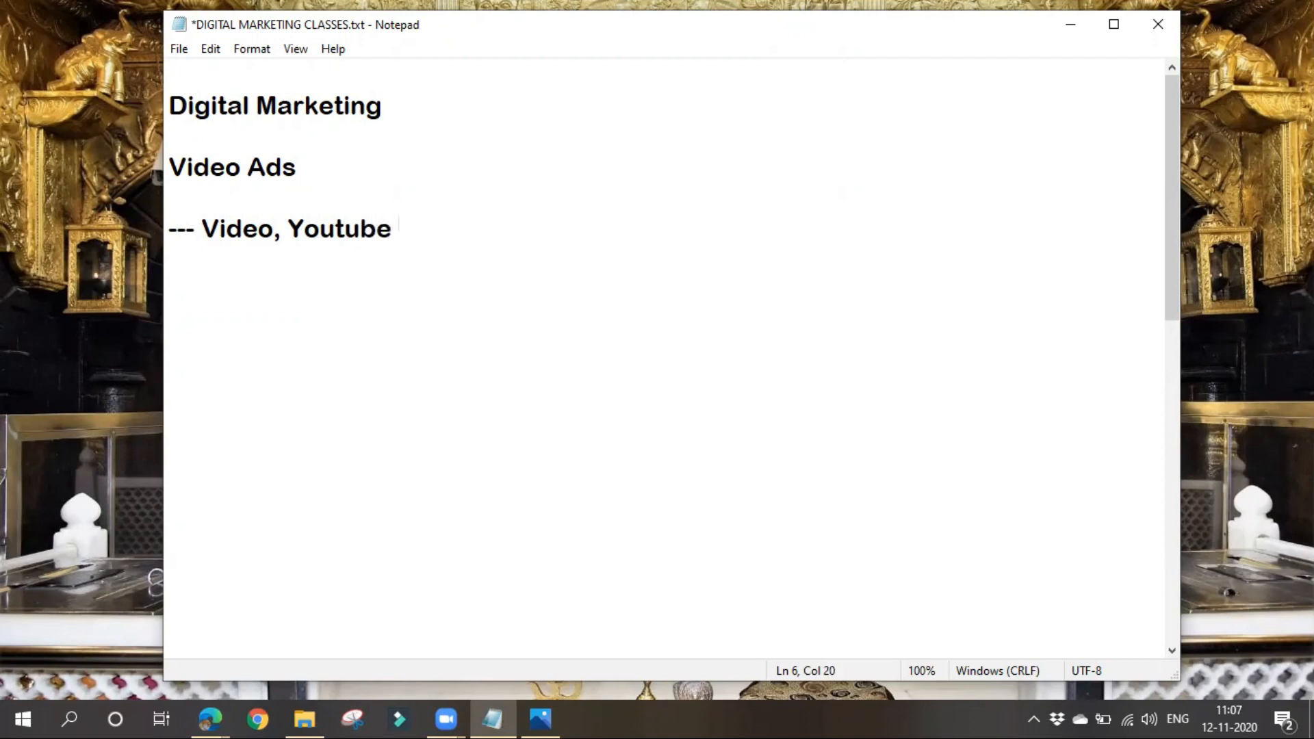
type(", CPV")
- Add the heading "Types" below the Video, Youtube , CPV line
left_click(206, 280)
type("Types")
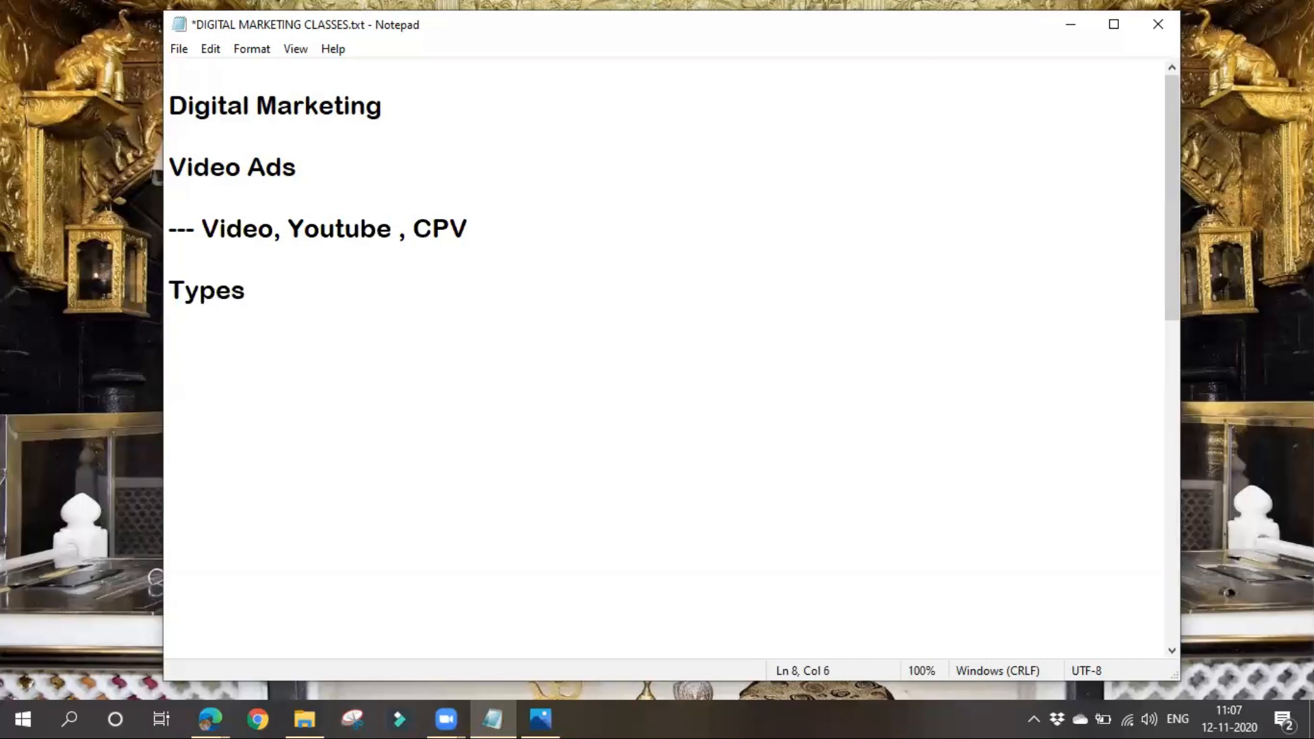
- Enter "skippable instream Ads" as the first item under the Types heading, leaving a blank line between them
key("Return")
key("Return")
type("skippa")
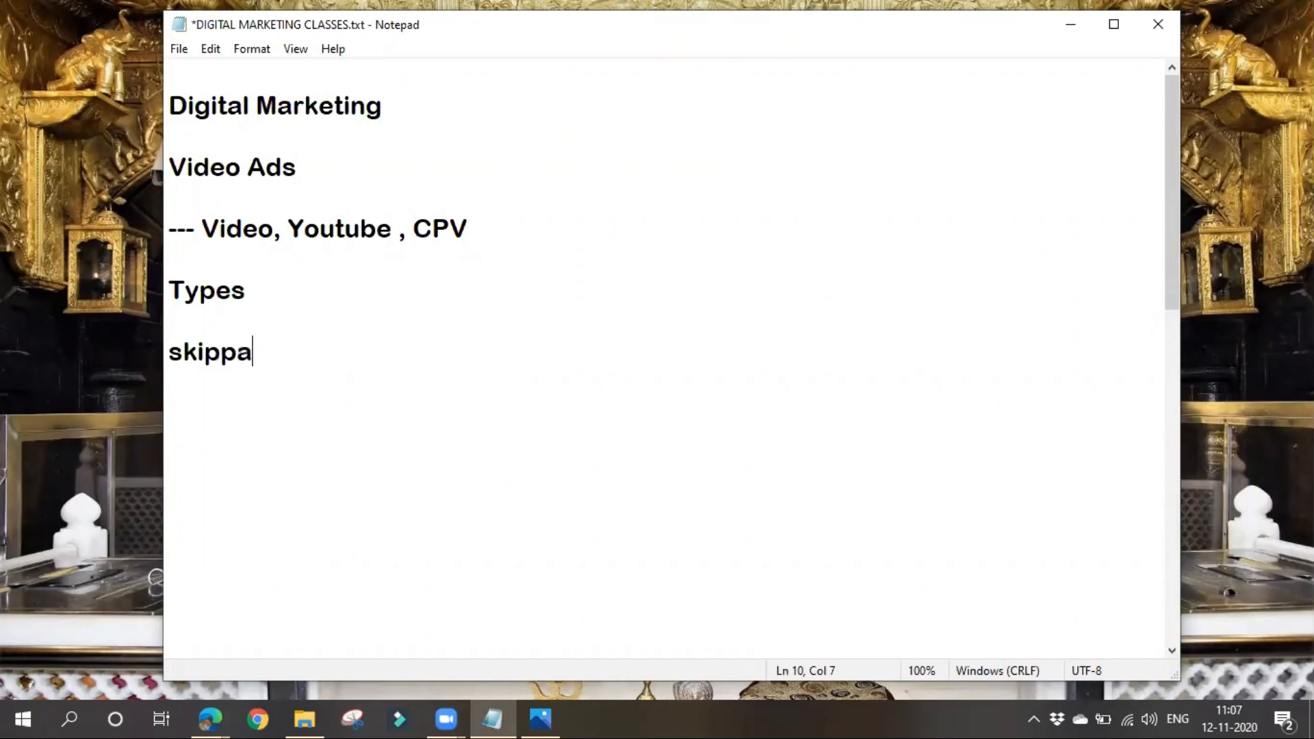
type("ble i")
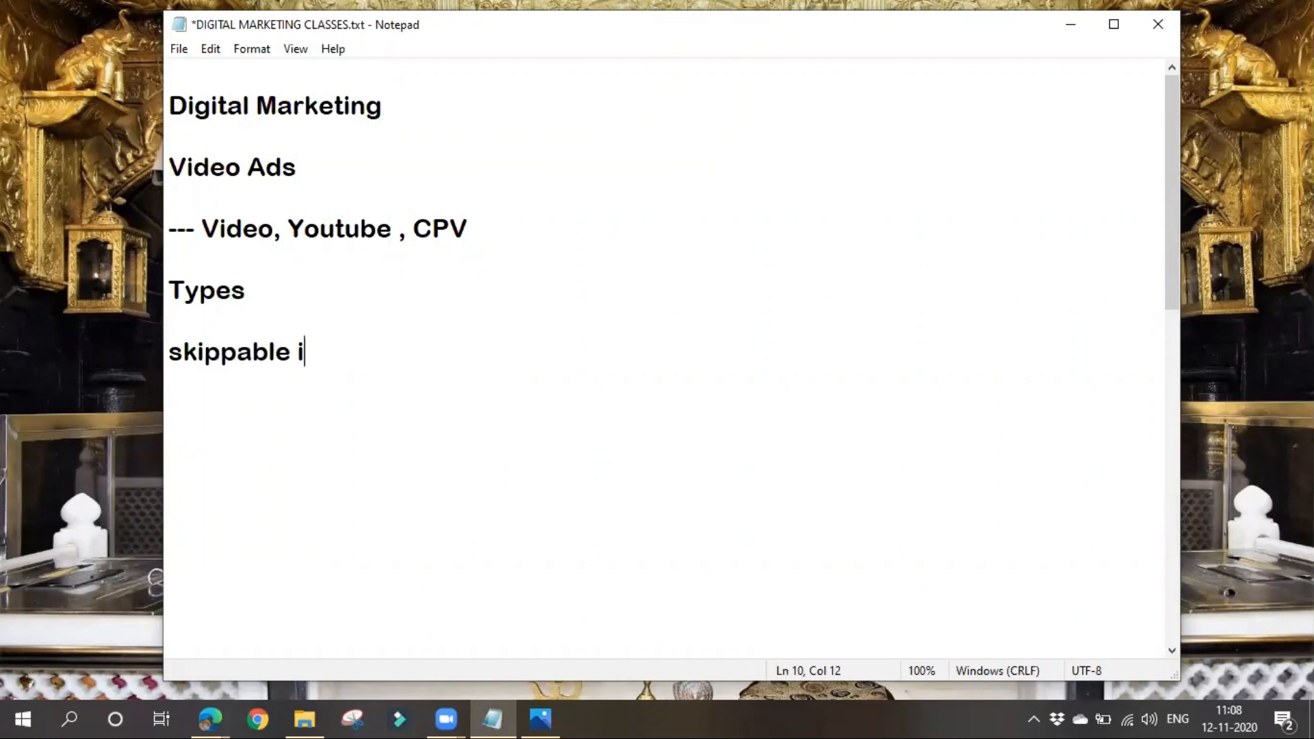
type("nstream Ads")
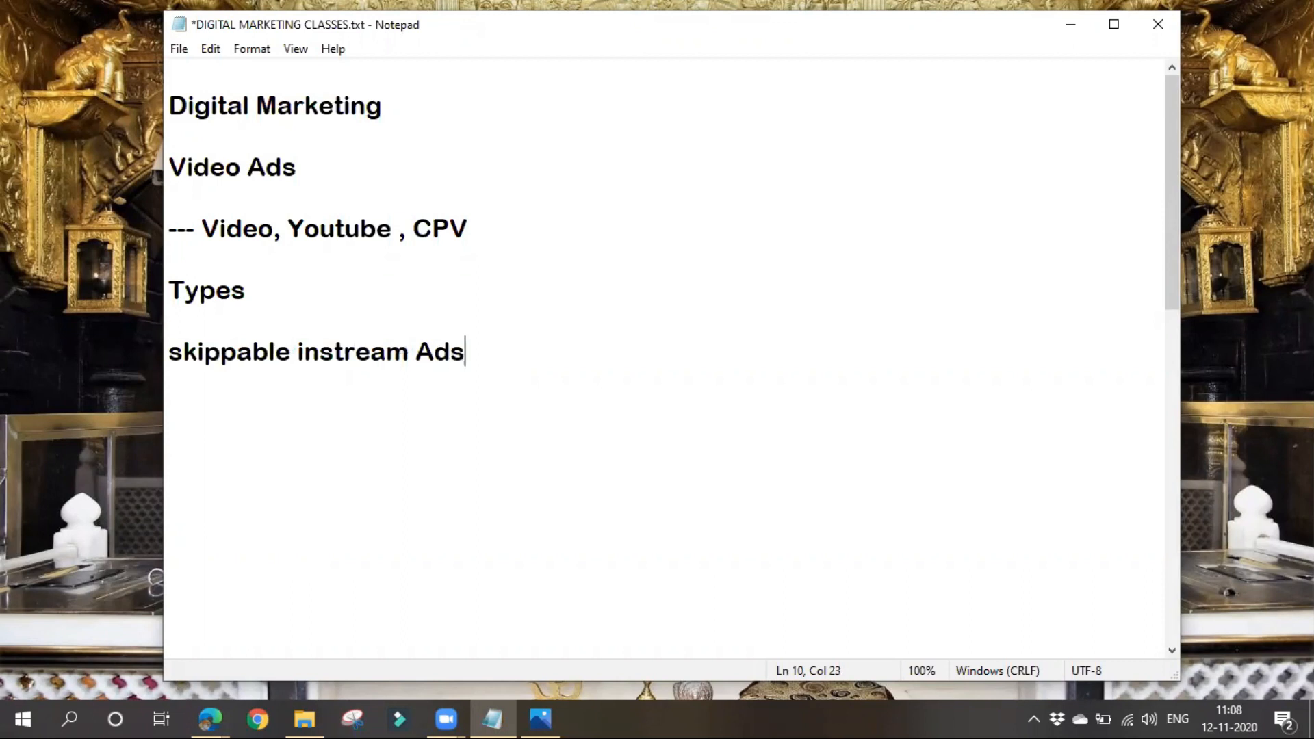
- Add "Non- skippable instream Ads" as the second item in the list of ad types
key("Return")
type("Non- ski")
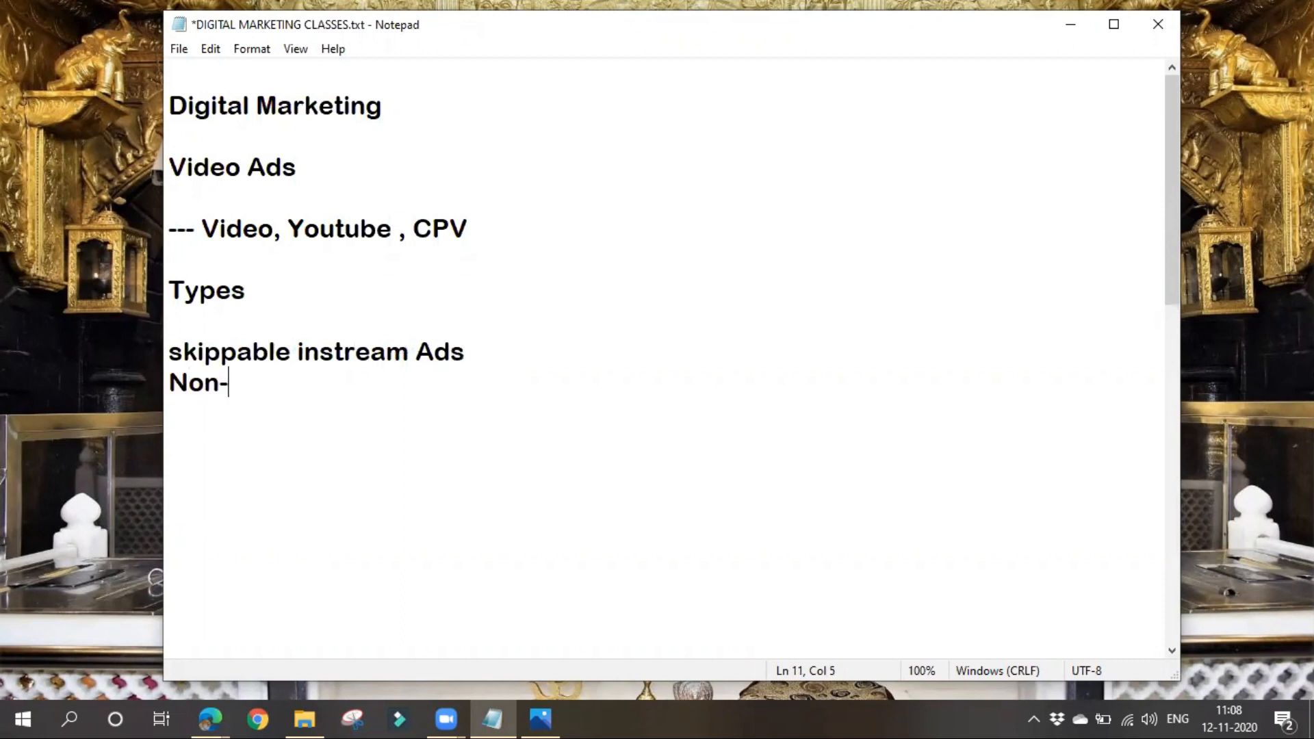
type("ppable")
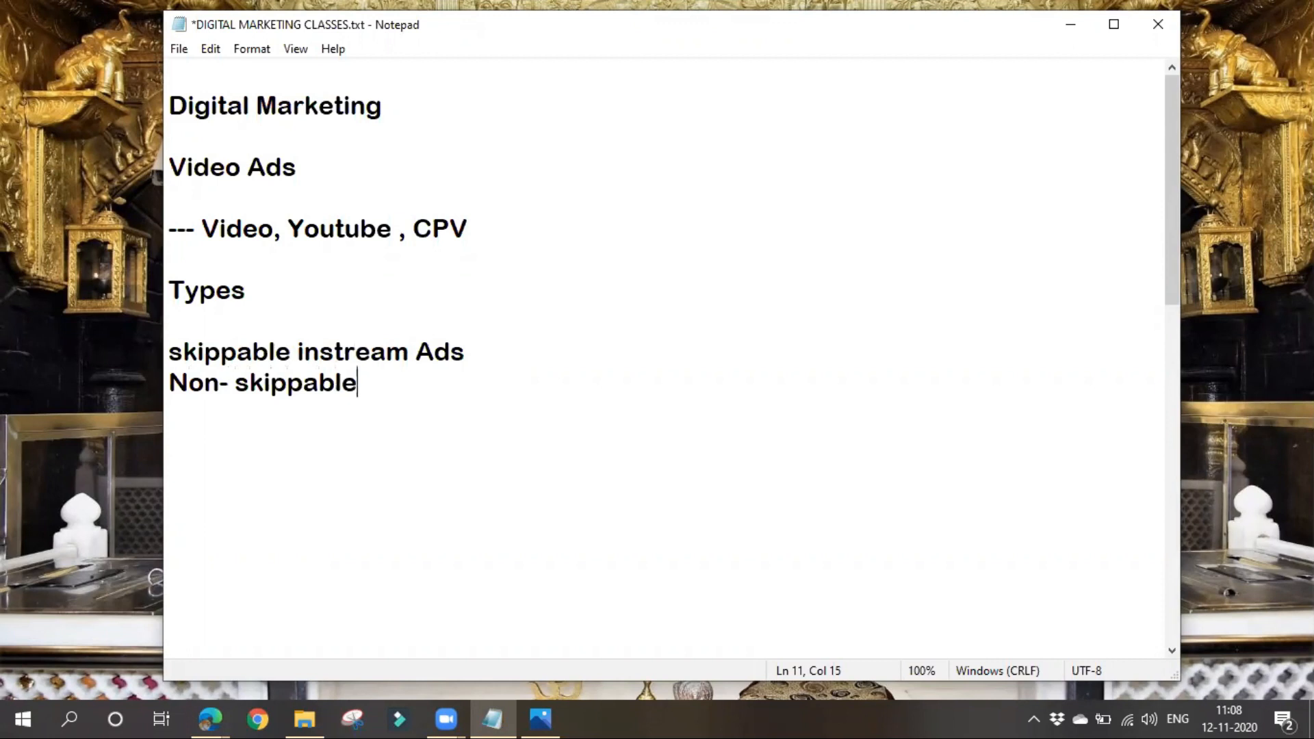
type(" instream Ads")
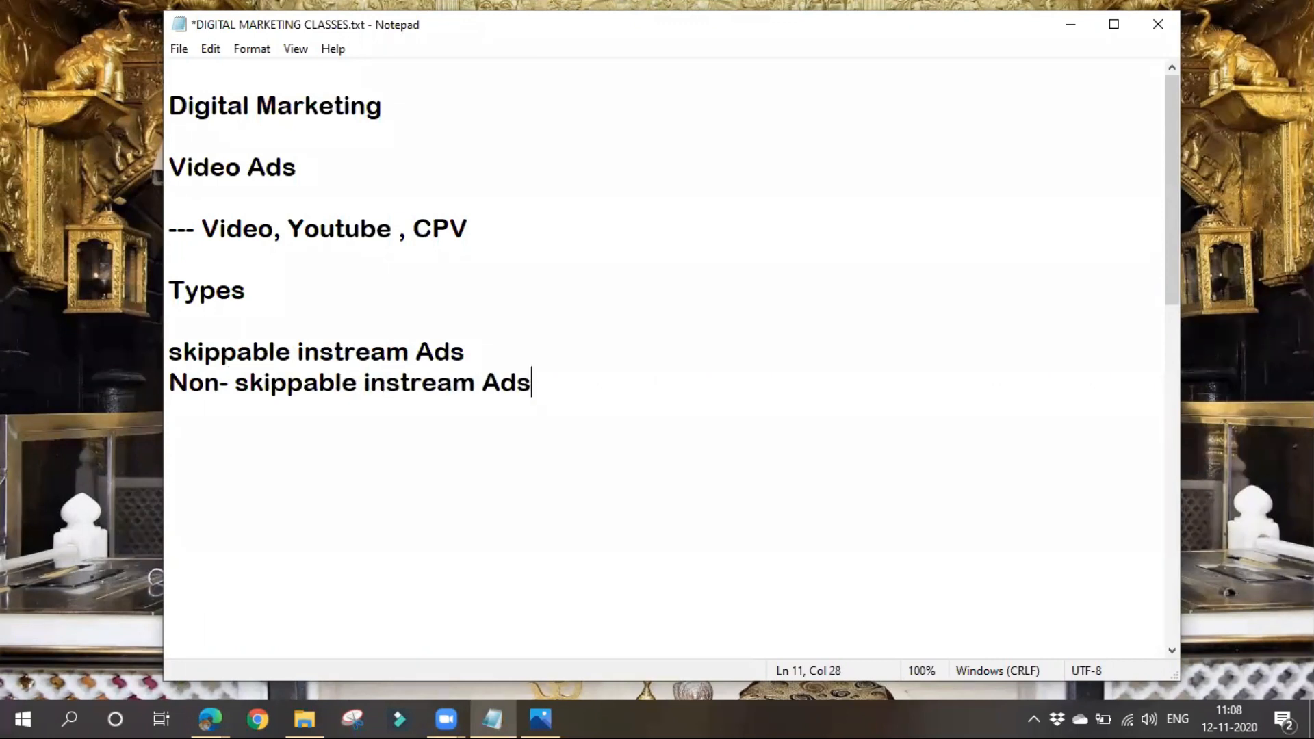
- Add "Video Discovery Ads" on a new line as the third ad type
key("Return")
type("Video")
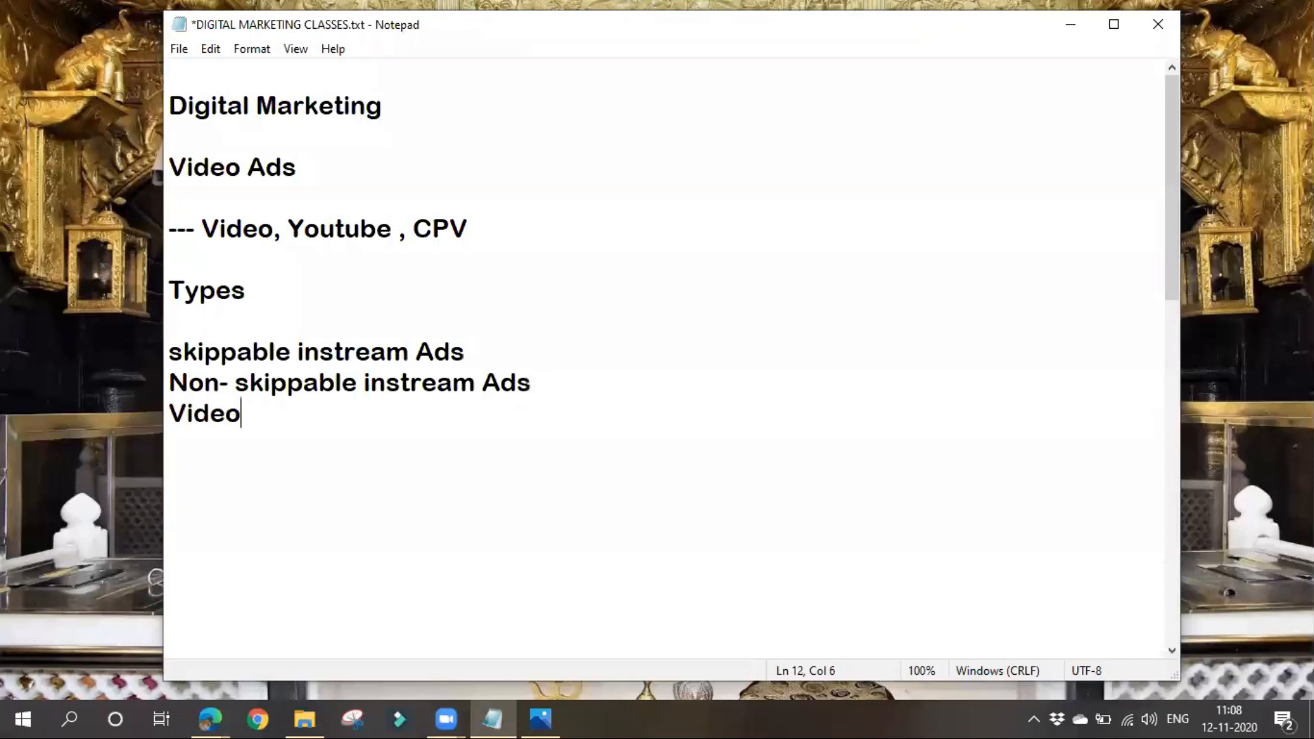
type(" Disc")
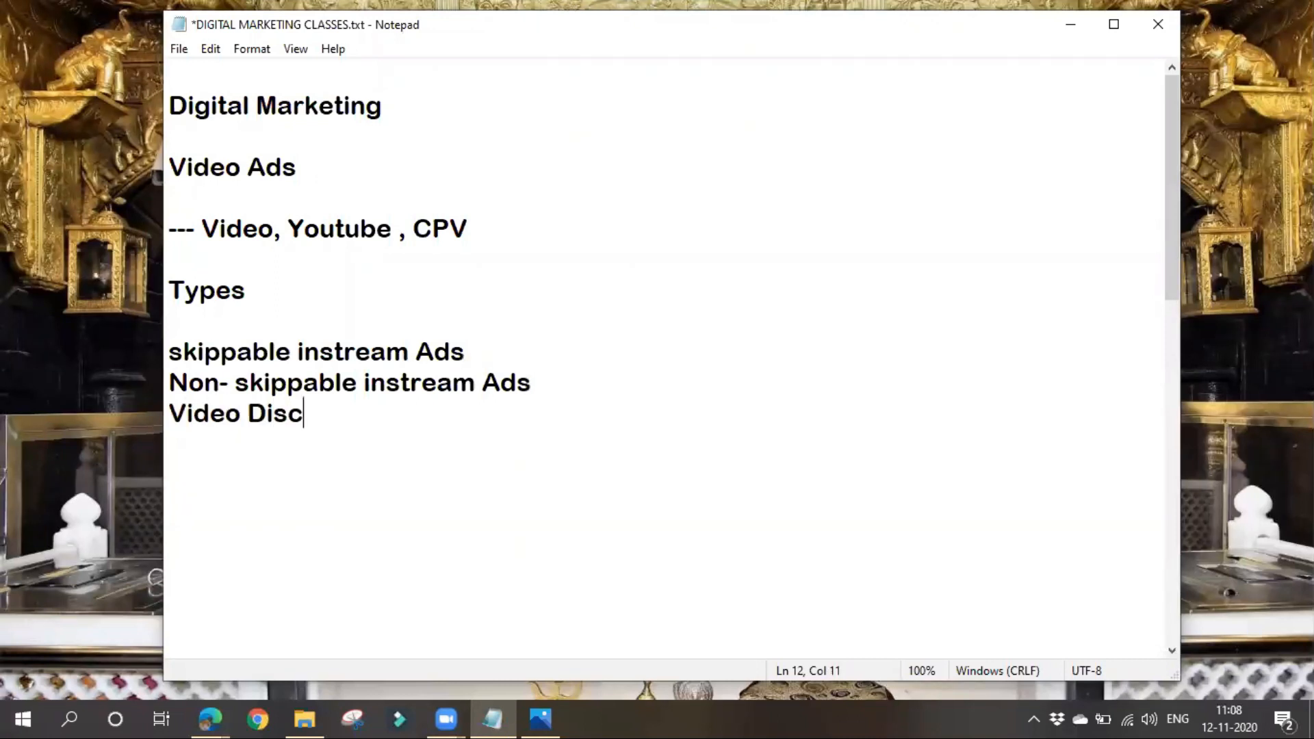
type("overy Ads")
- Add "Out stream Ads" as the fourth ad type, correcting the capital T in "stream" to lowercase
key("Return")
type("Ou")
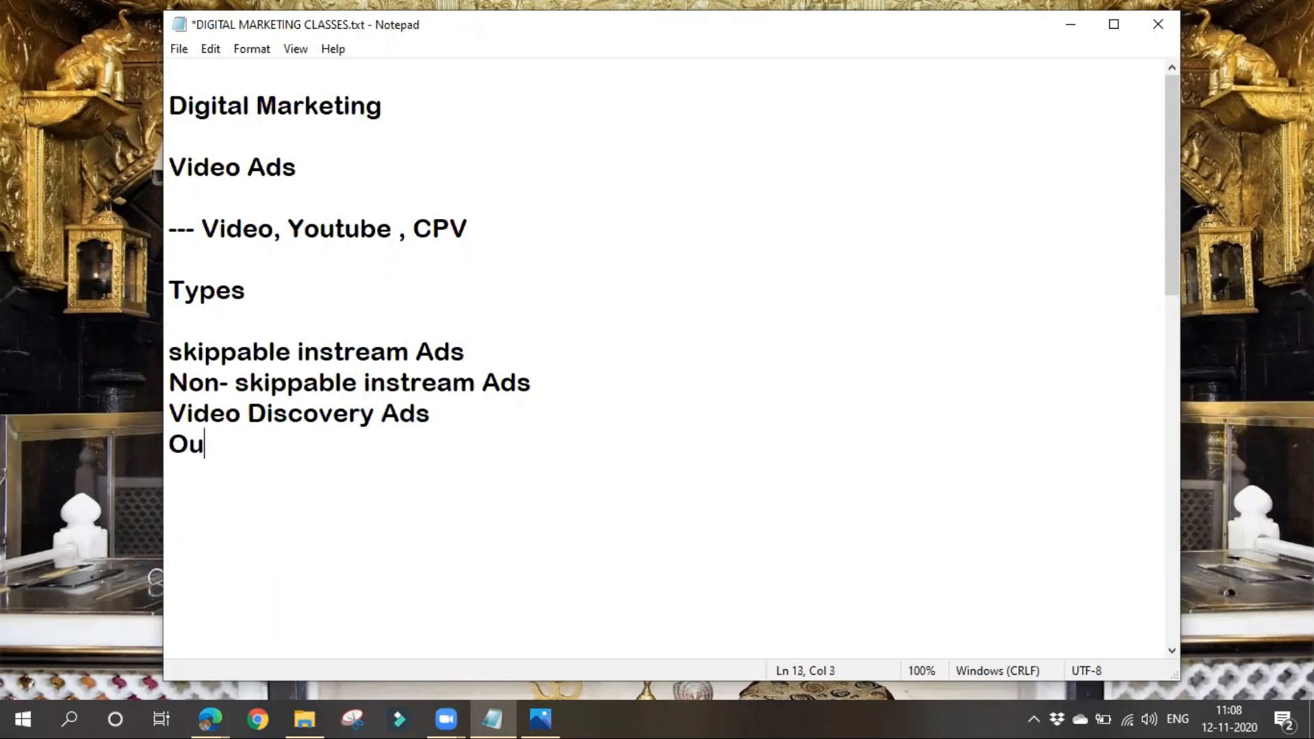
type("t sTrea")
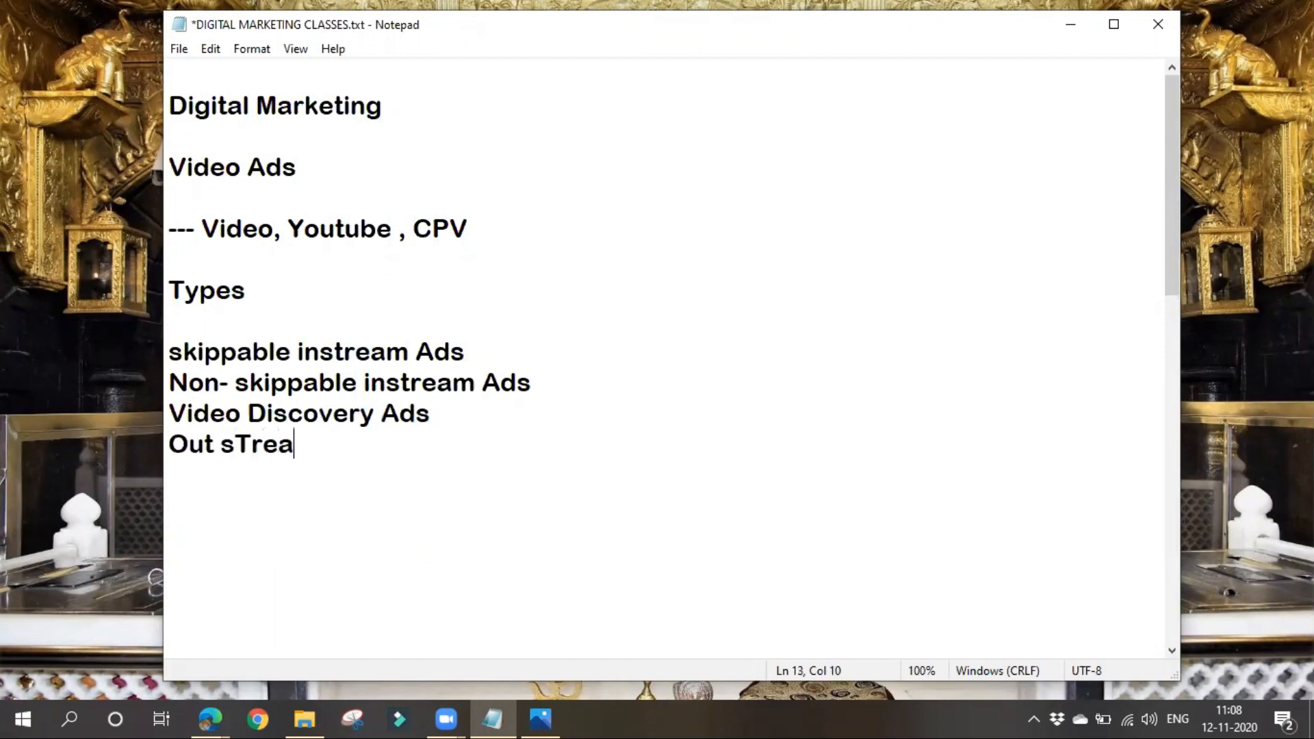
type("m Ads")
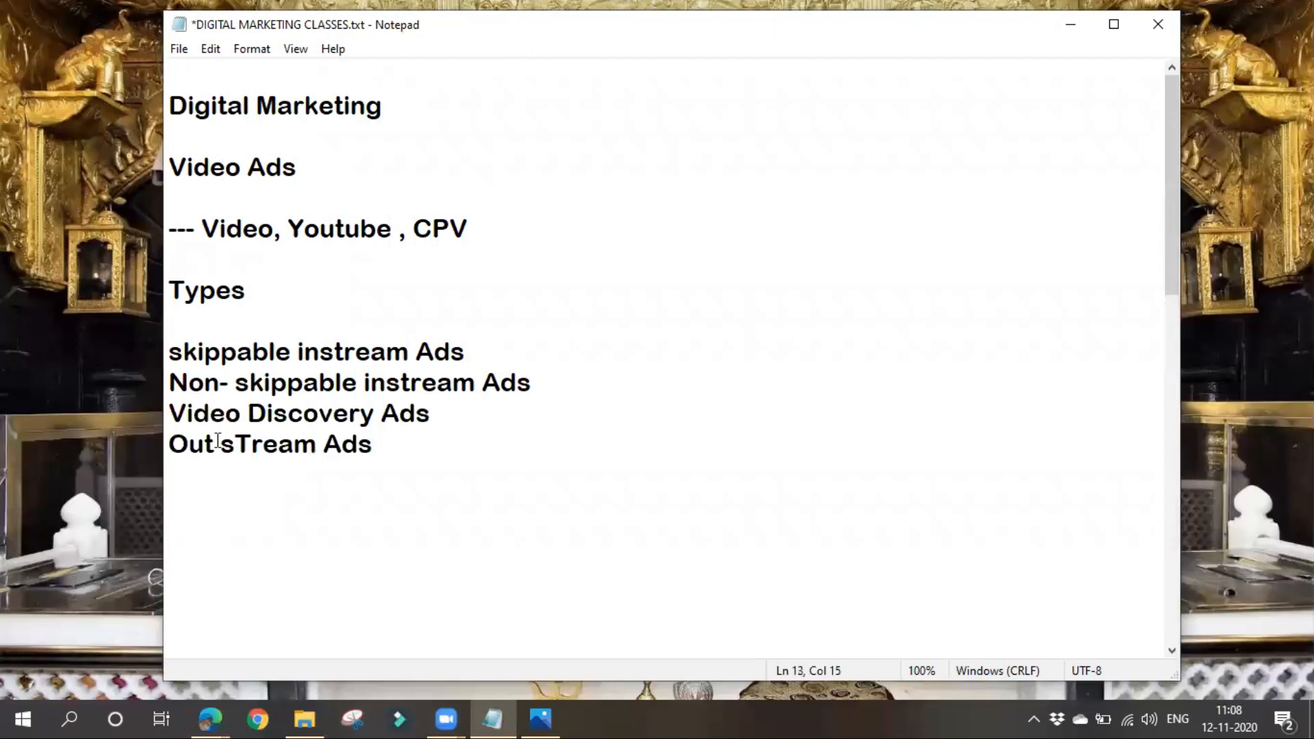
left_click(246, 441)
key("BackSpace")
type("t")
- Add "Bumper Ads" on the line below Out stream Ads
left_click(242, 477)
type("Bumper ")
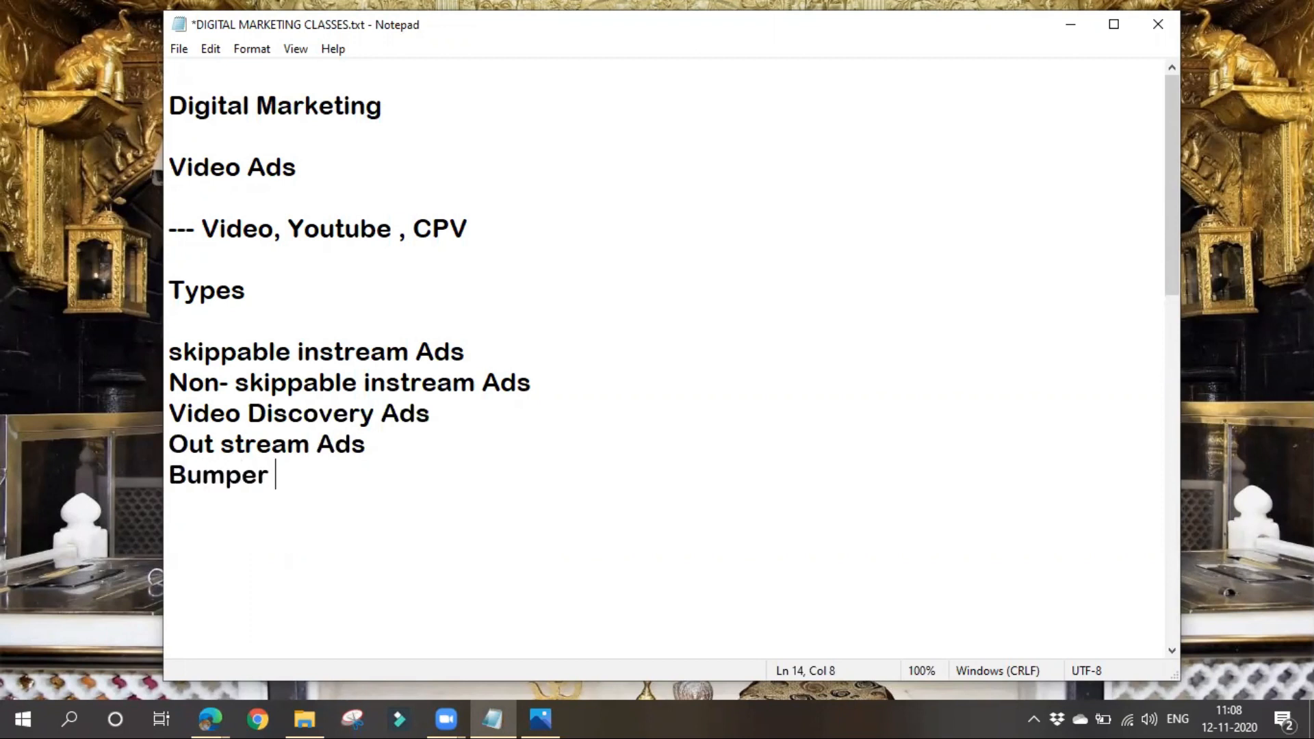
type("Ads")
- Add "Youtube Masthead Ads" as the last ad type in the list
key("Return")
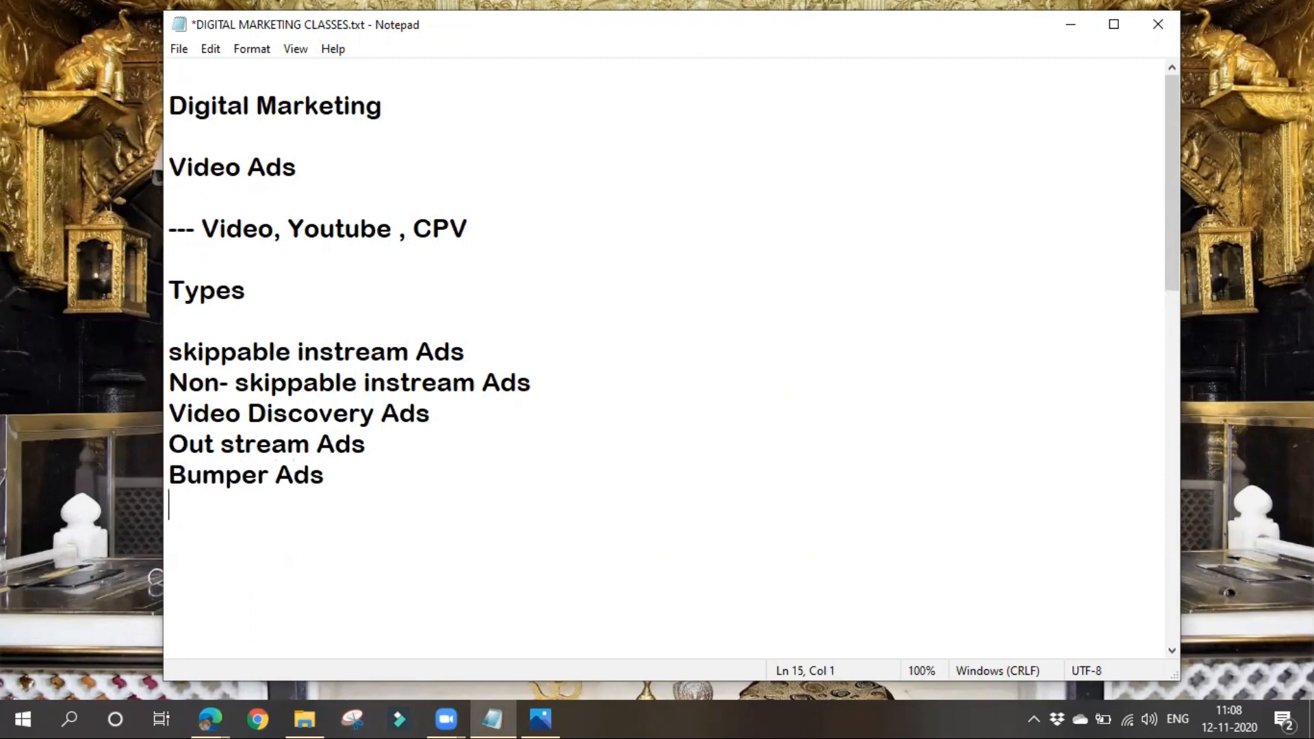
type("Yout")
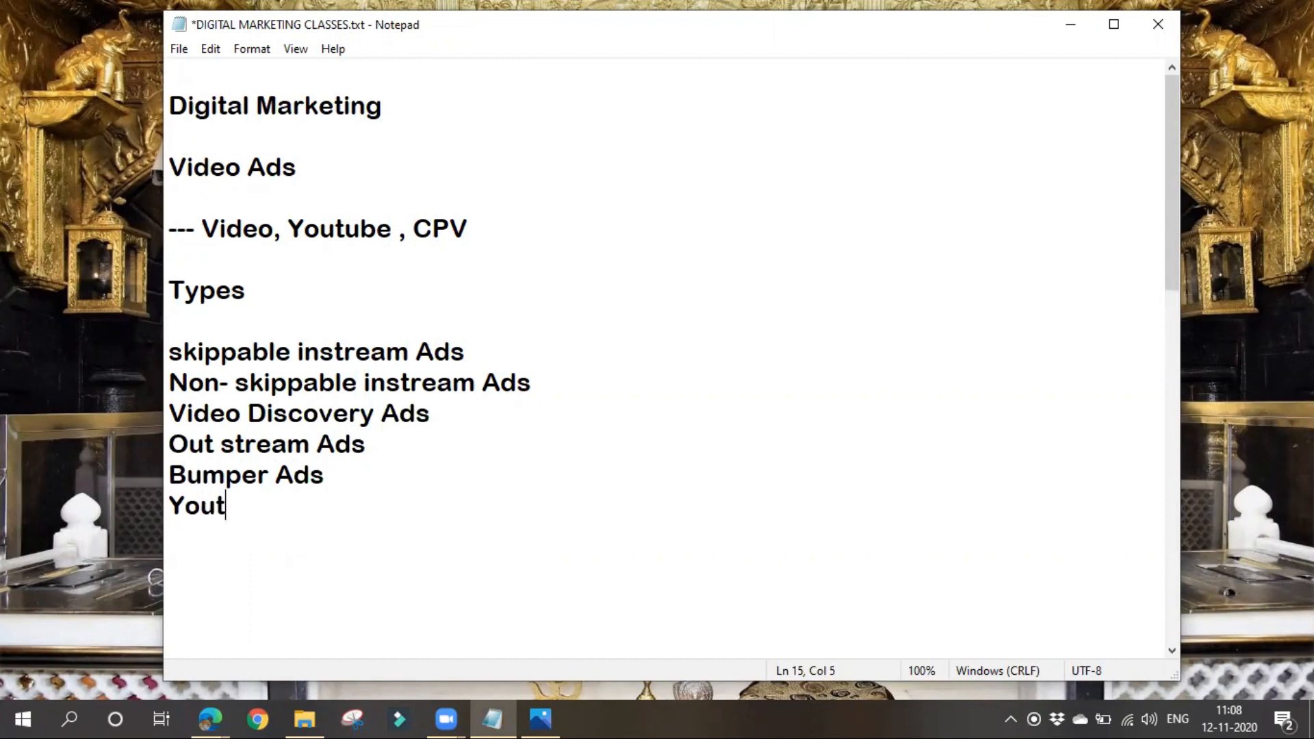
type("ube Ma")
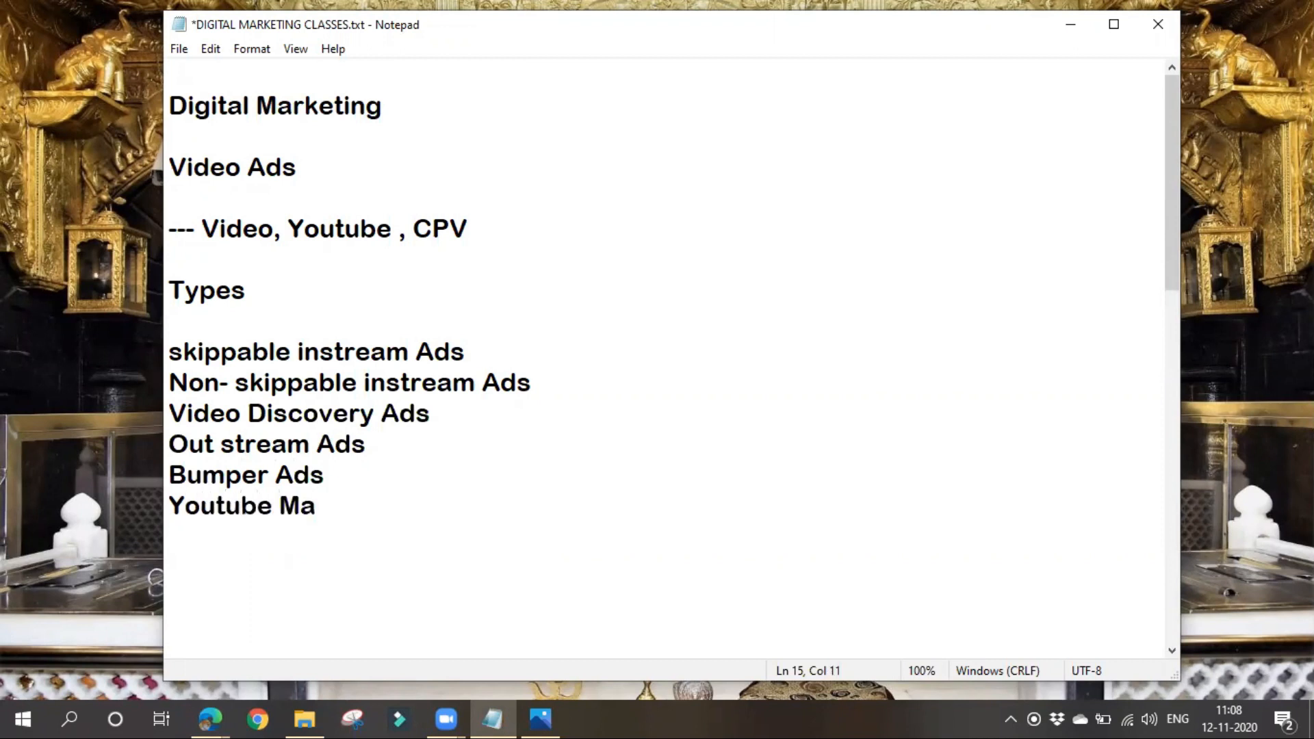
type("stheadd")
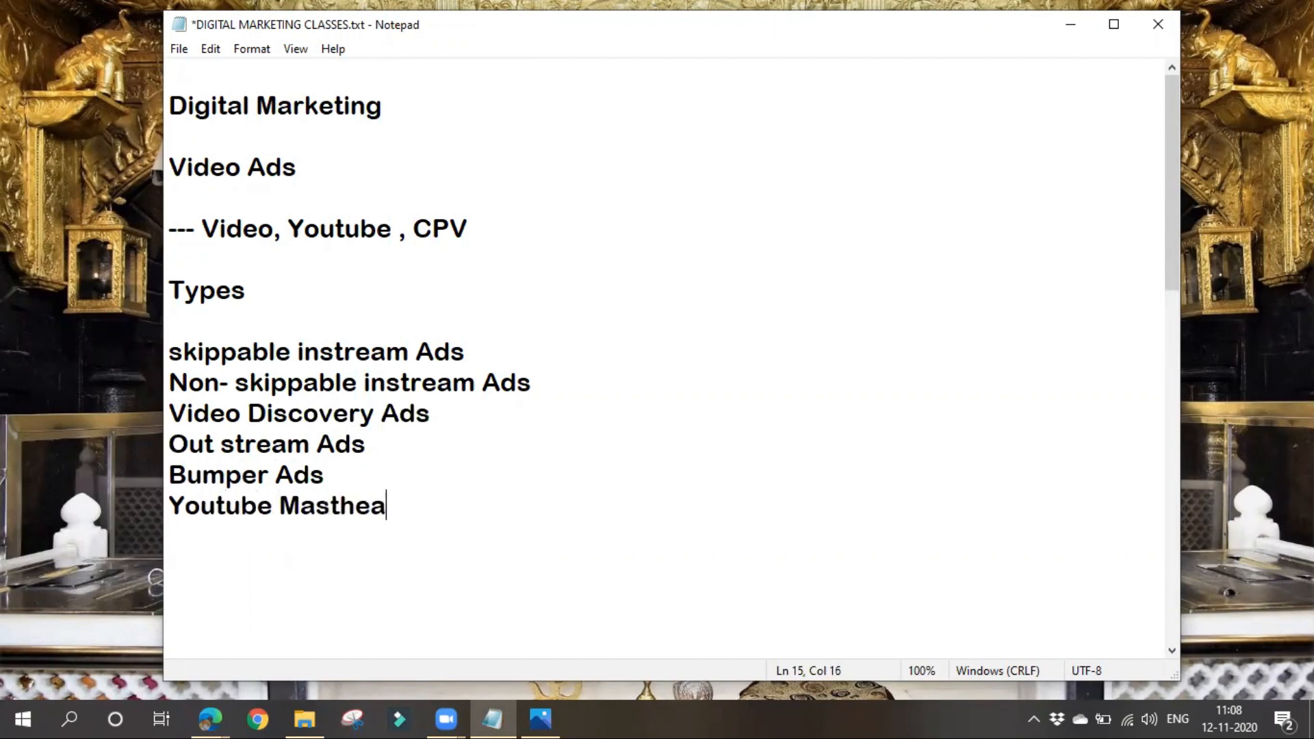
key("BackSpace")
key("BackSpace")
type("Ads")
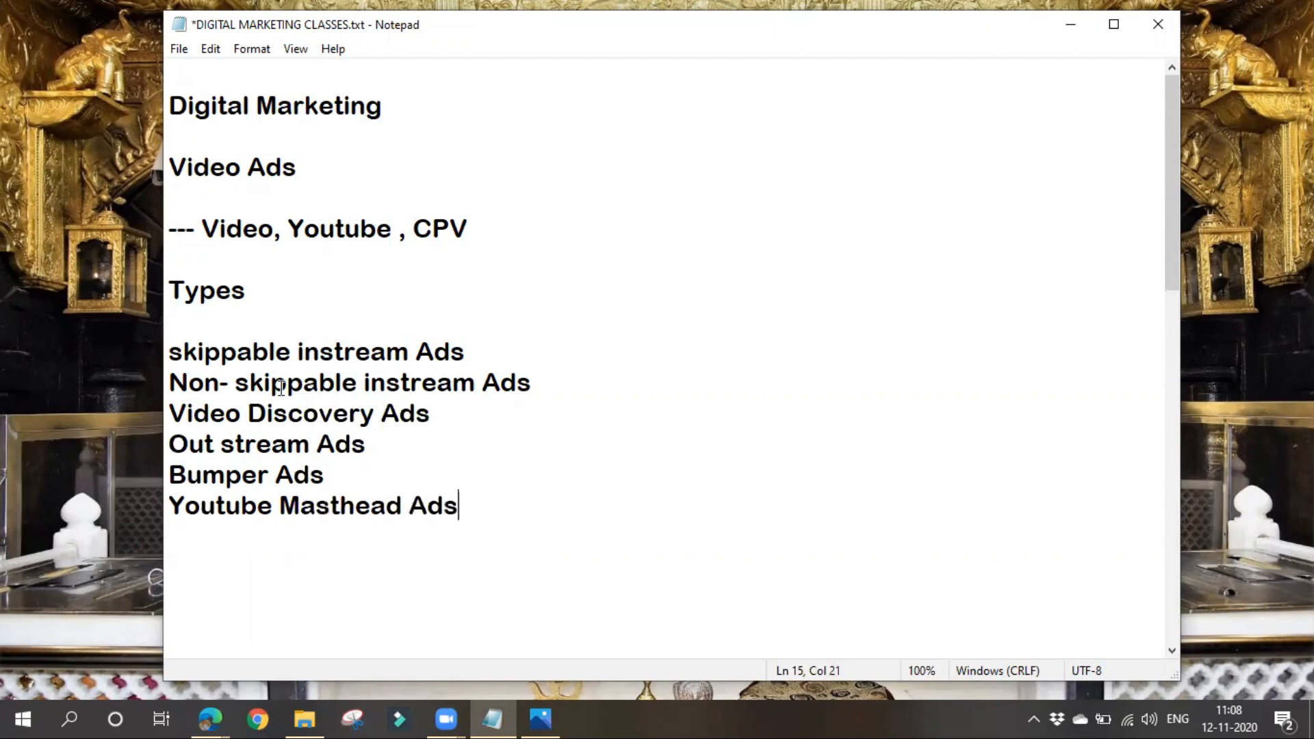
- Append "--" to the end of the skippable instream Ads line
left_click(171, 369)
left_click_drag(171, 370, 493, 503)
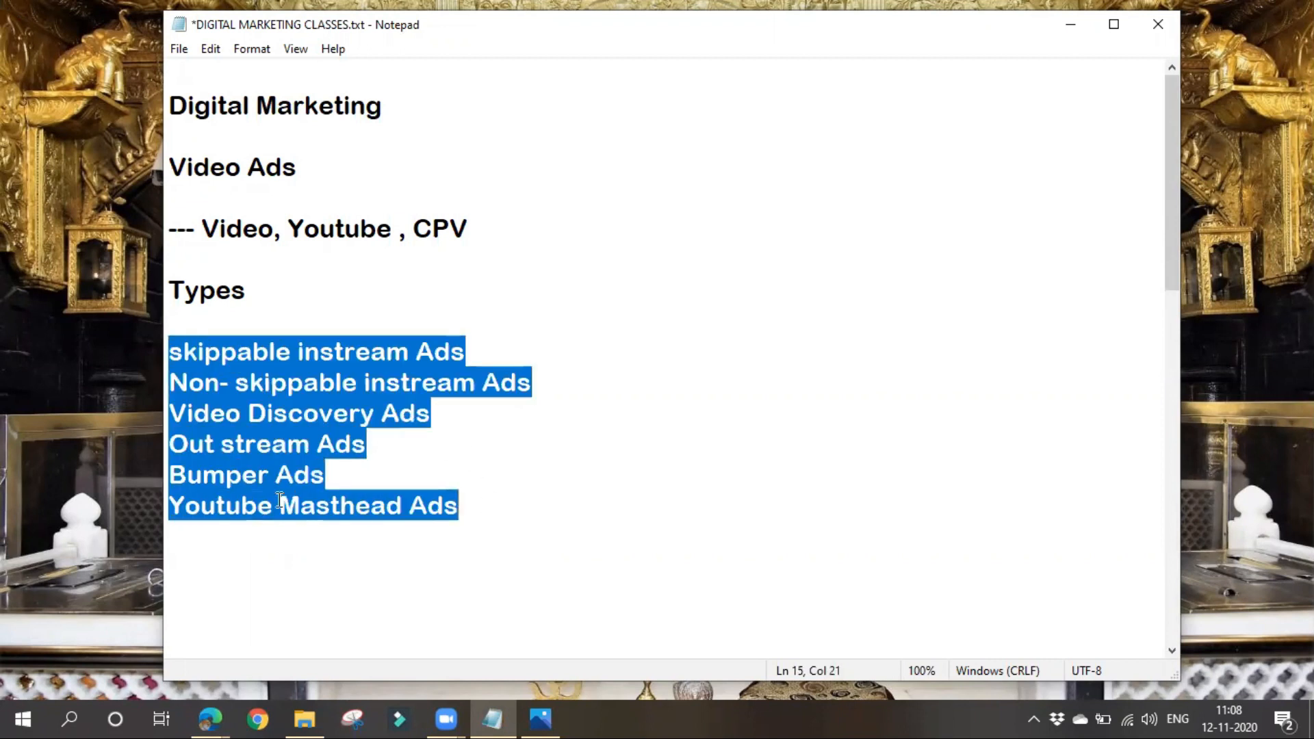
left_click(493, 353)
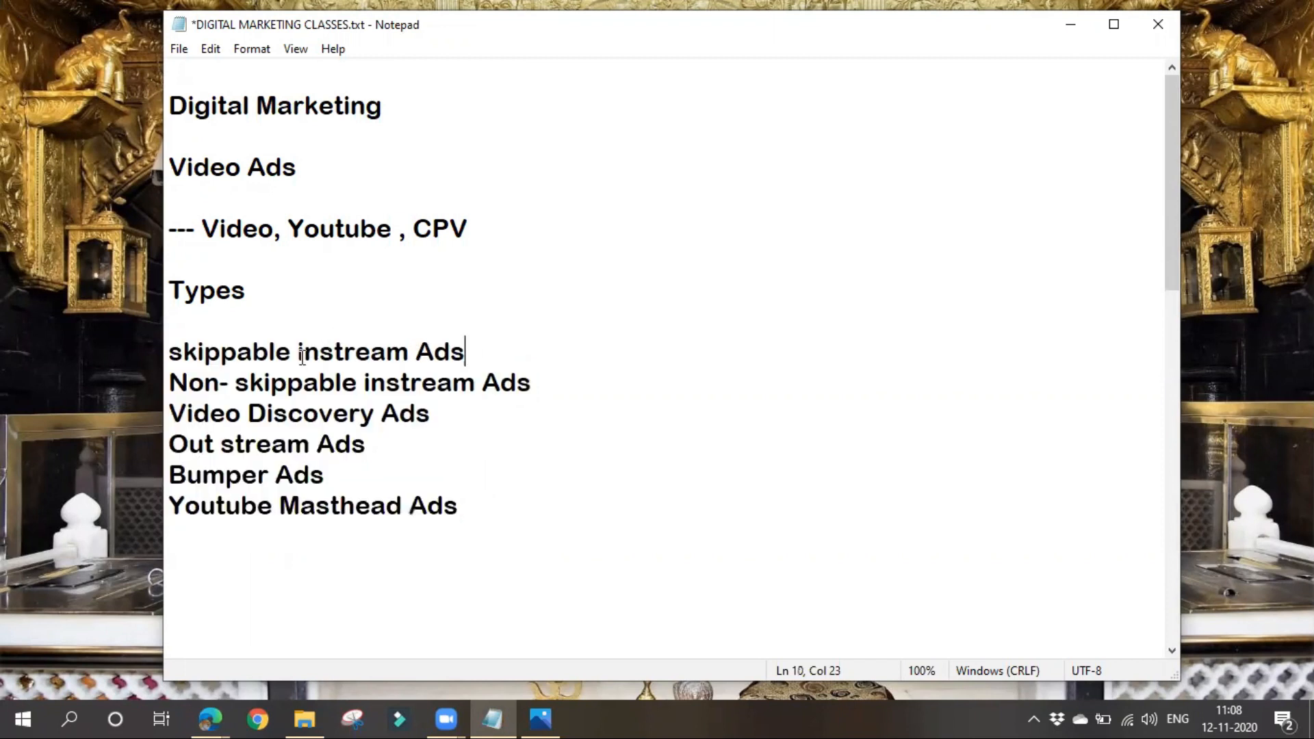
left_click_drag(294, 351, 169, 352)
left_click(200, 506)
left_click(487, 353)
type("--")
- Append "-- 15 sec" to the Non- skippable instream Ads line
left_click(606, 384)
left_click_drag(358, 383, 168, 384)
left_click(794, 592)
left_click(569, 376)
type("-- 15 sec")
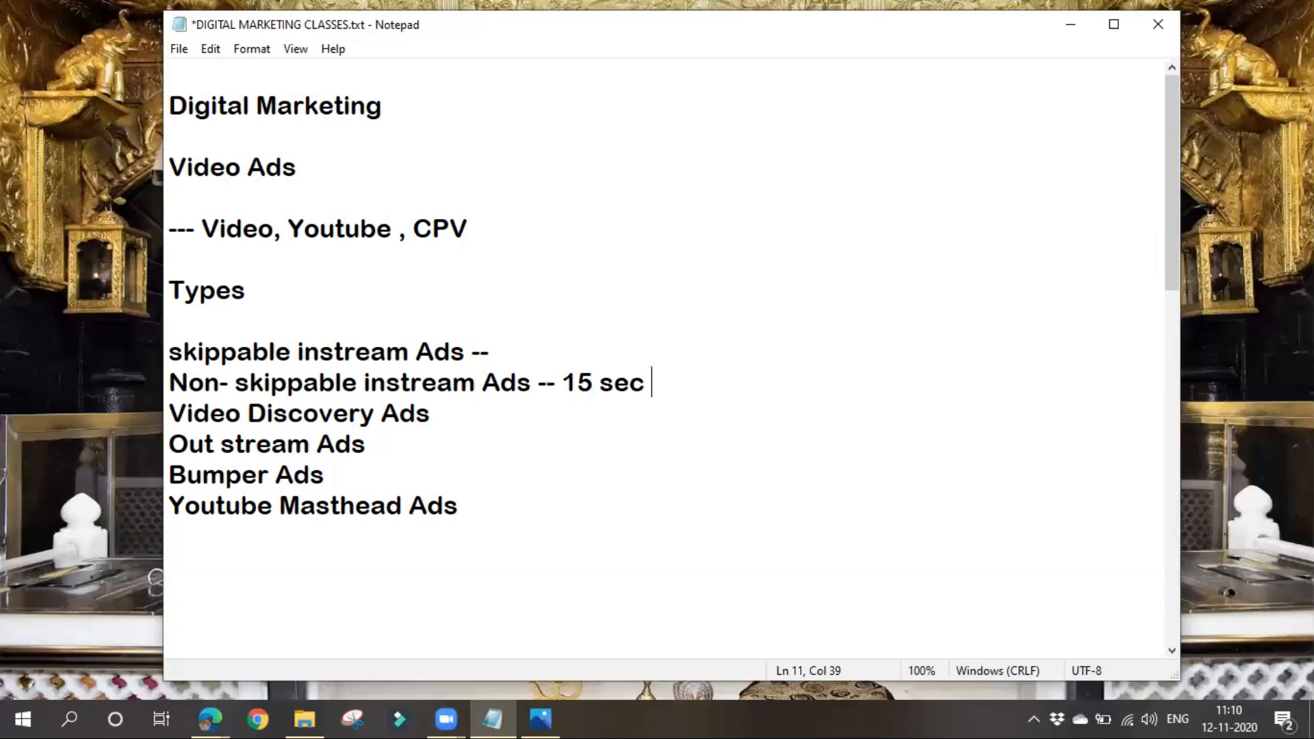
- Compare the skippable and non-skippable instream ad entries, highlighting each line and the duration note
left_click_drag(170, 388, 408, 389)
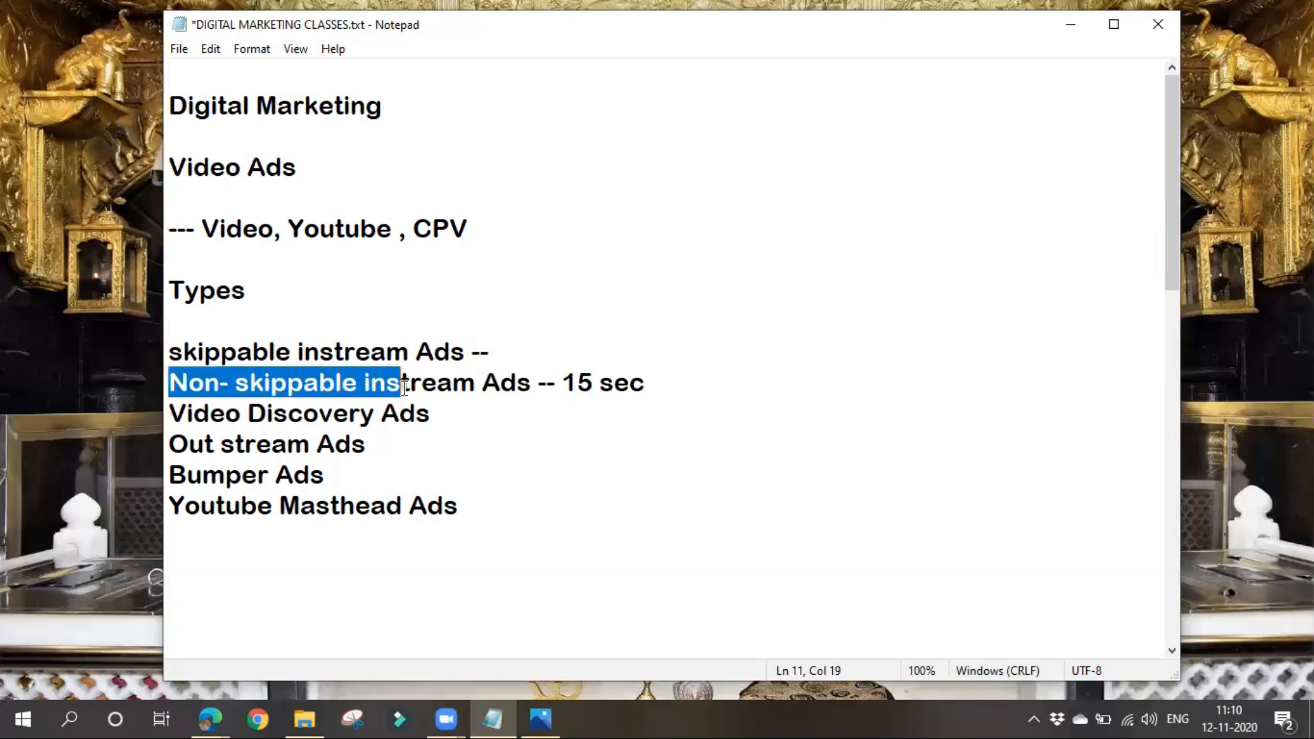
left_click_drag(170, 352, 182, 352)
left_click_drag(331, 352, 502, 351)
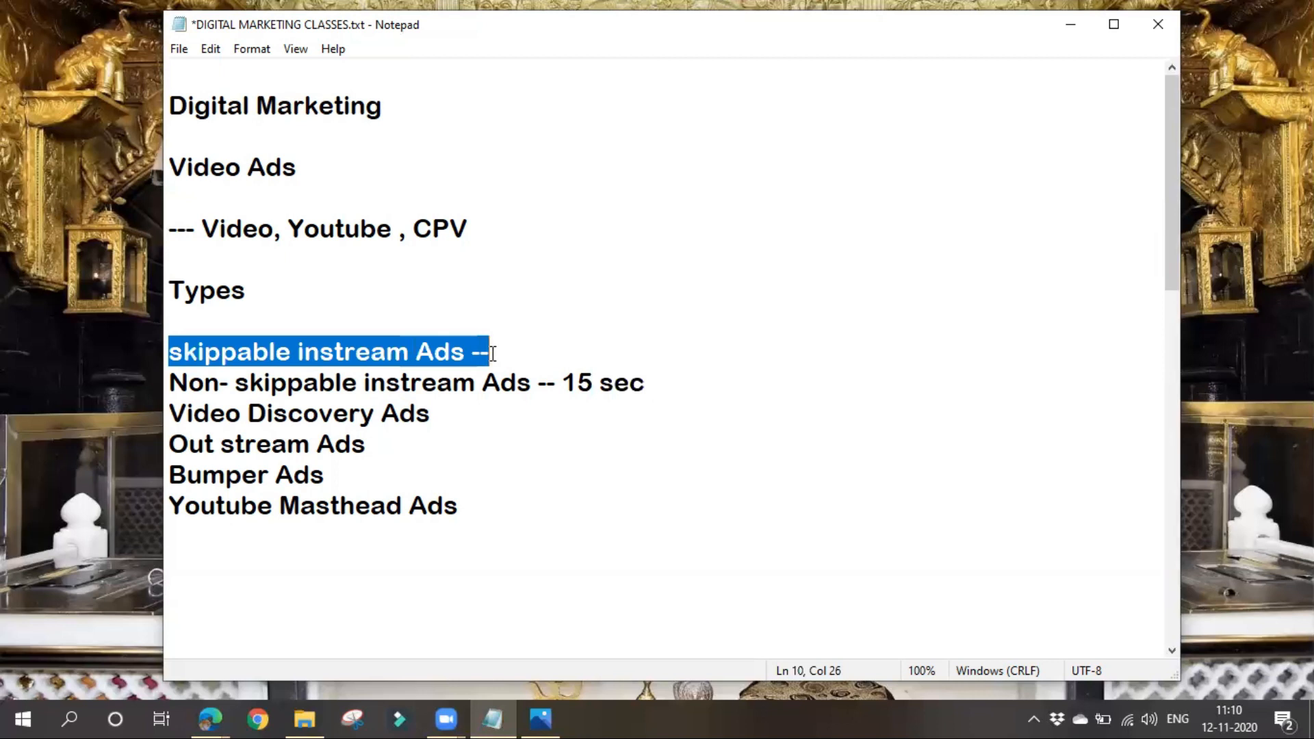
left_click(521, 353)
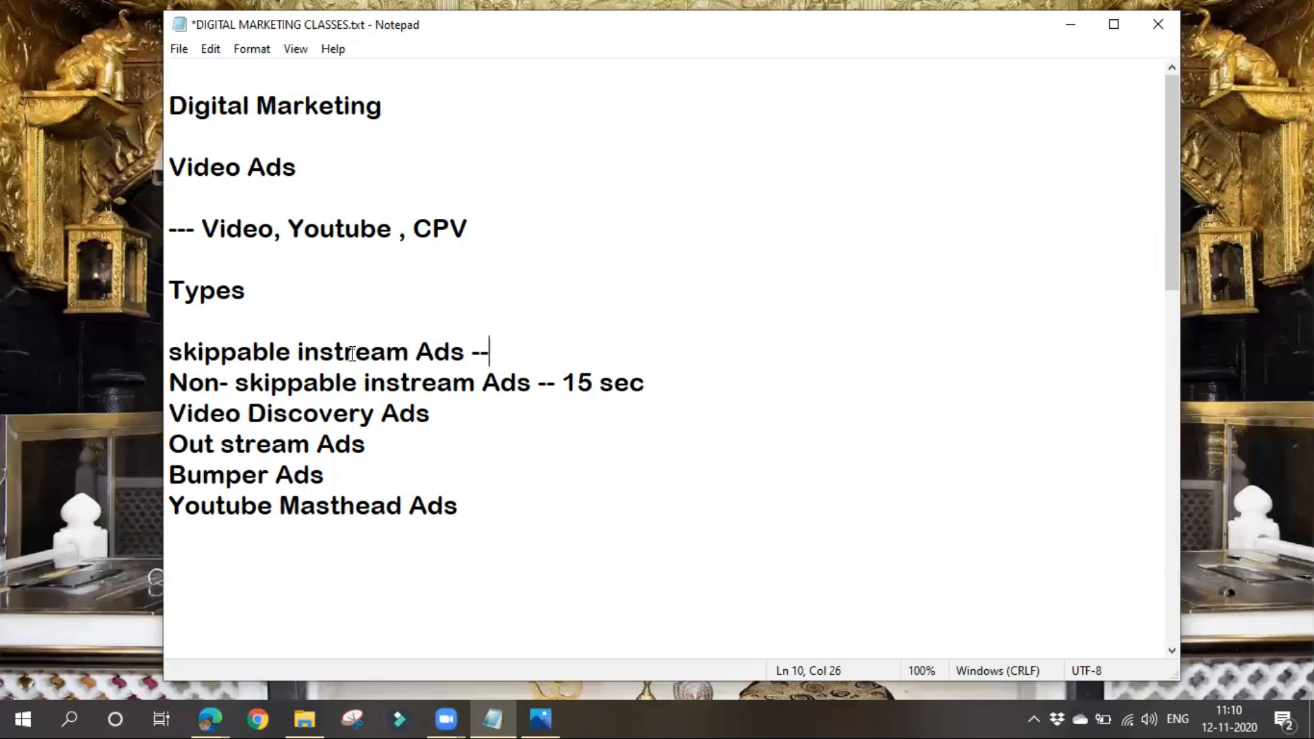
left_click_drag(292, 351, 142, 355)
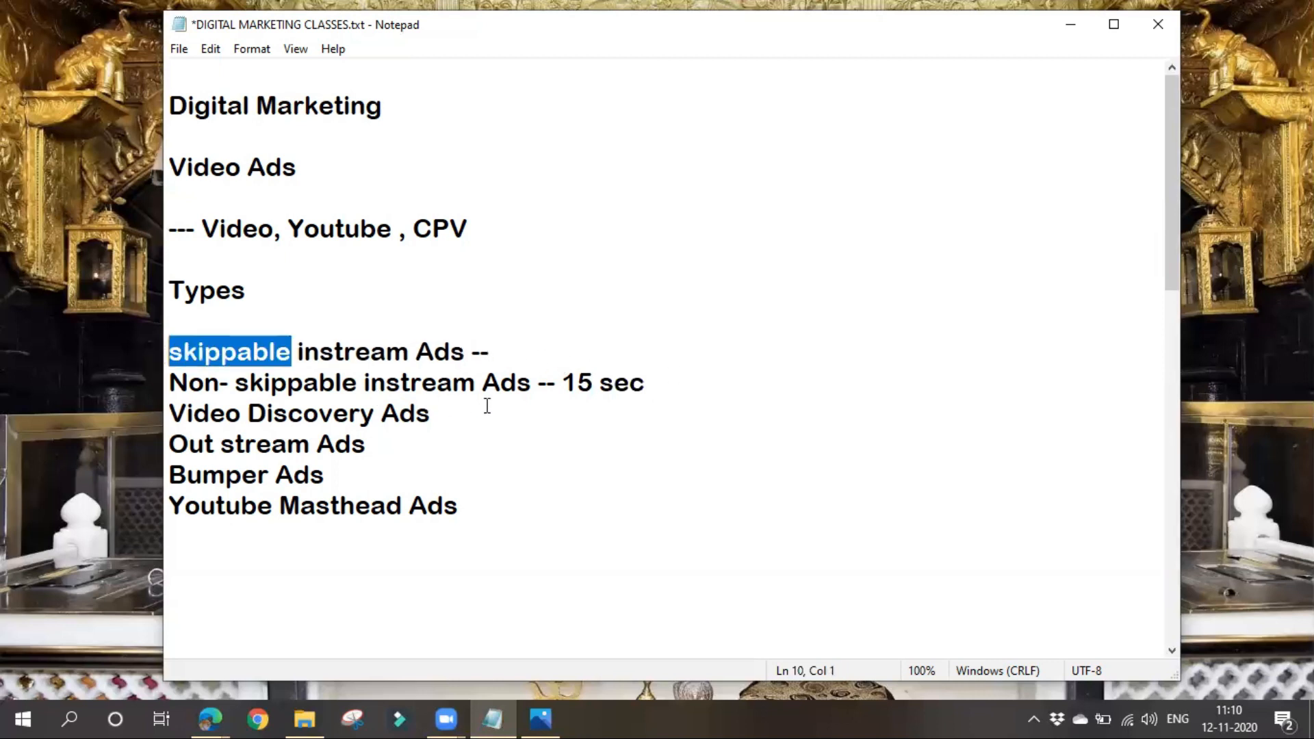
left_click_drag(554, 382, 756, 381)
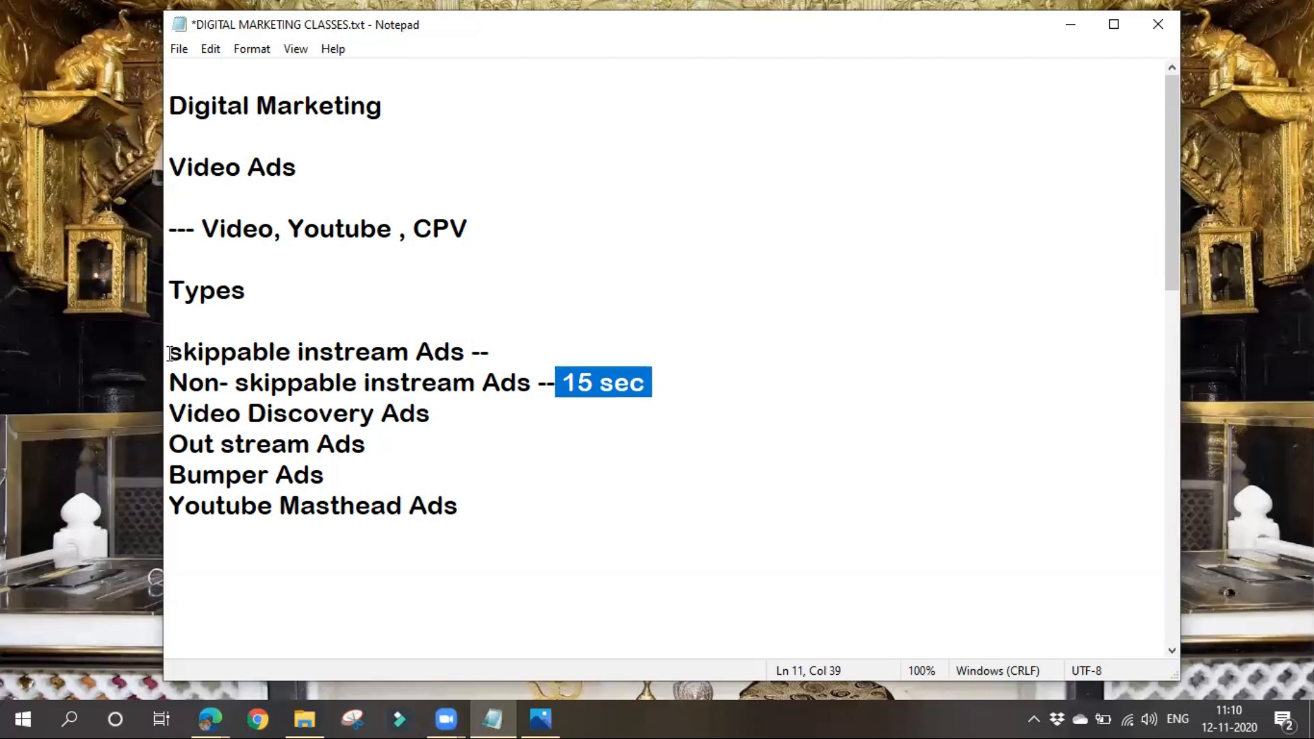
left_click_drag(169, 351, 346, 354)
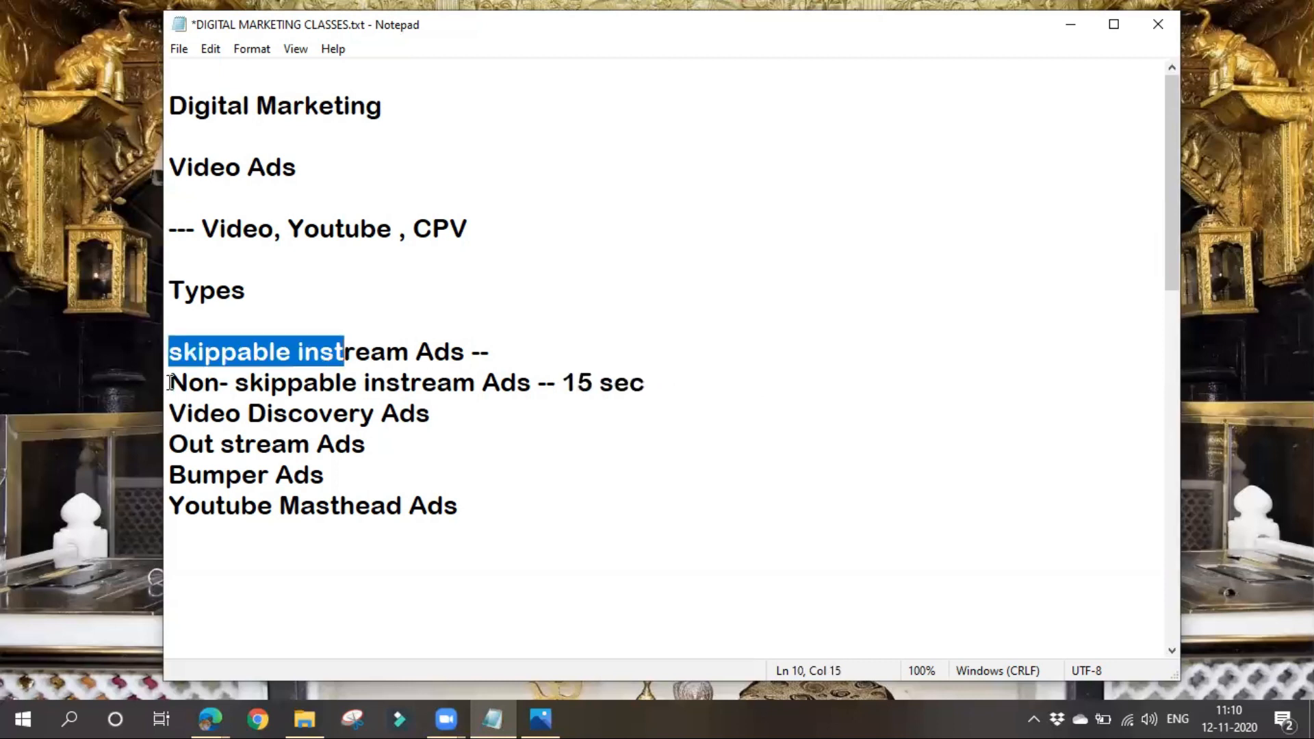
left_click_drag(168, 383, 327, 390)
left_click_drag(170, 352, 370, 353)
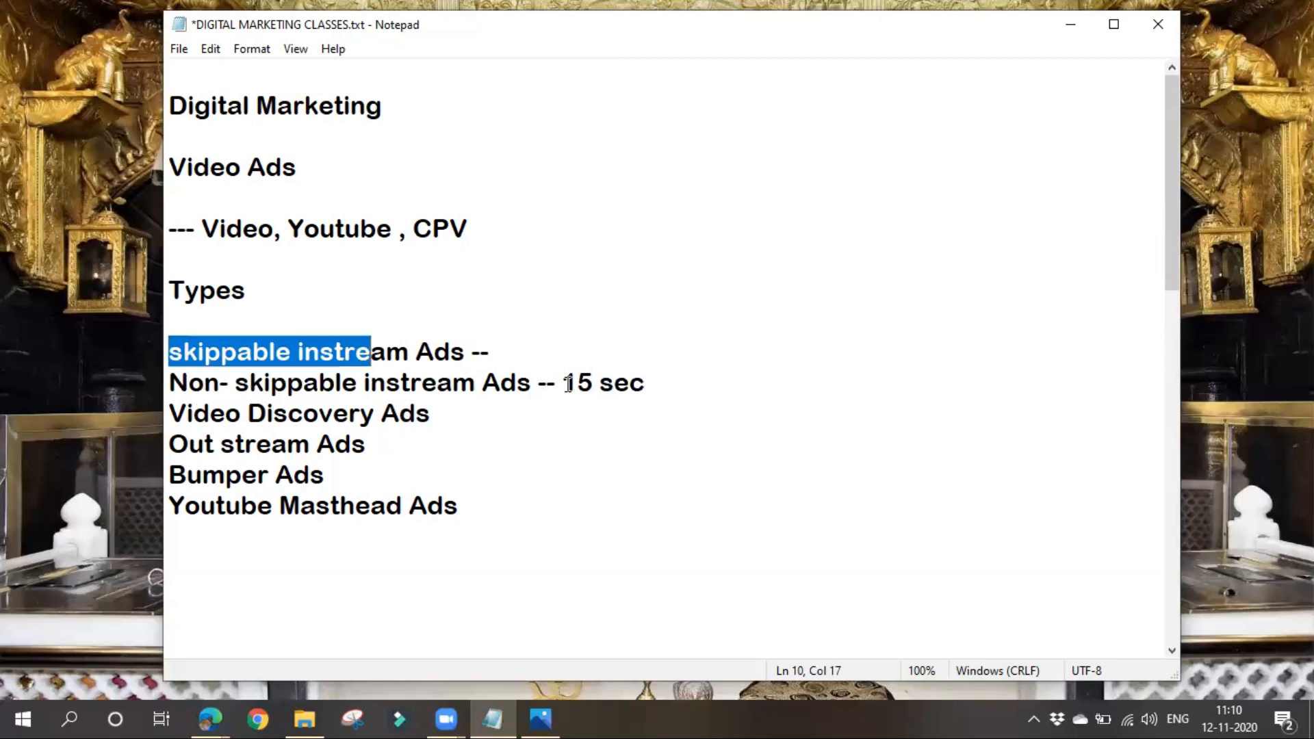
left_click_drag(562, 384, 697, 389)
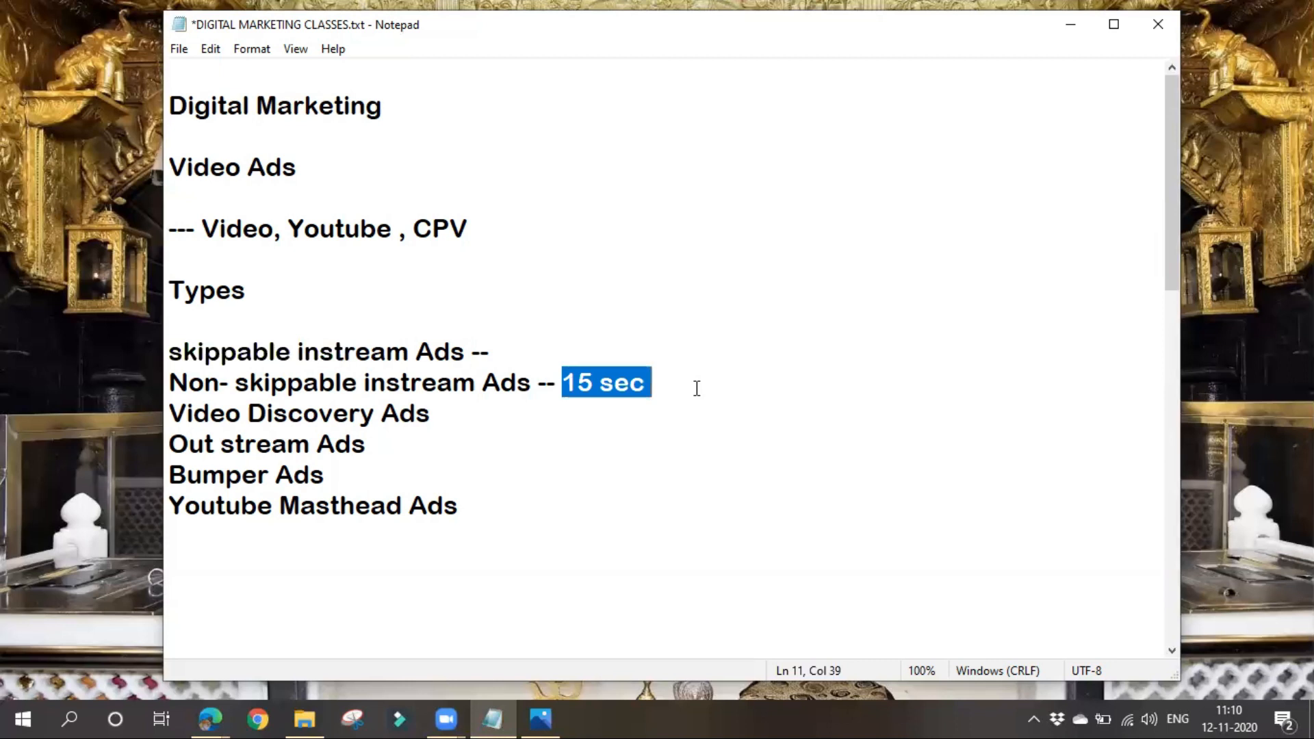
left_click(507, 417)
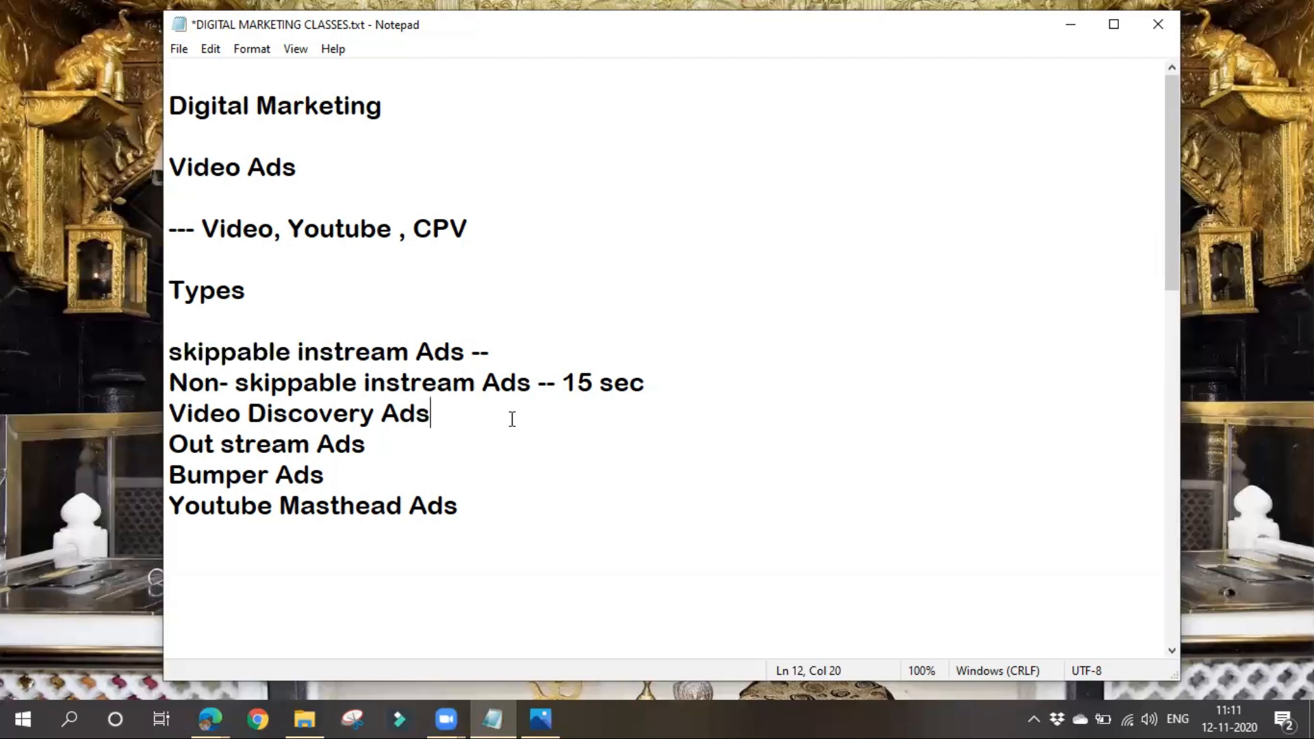
- Switch to YouTube in the Edge browser and search for "shampoo"
left_click(211, 719)
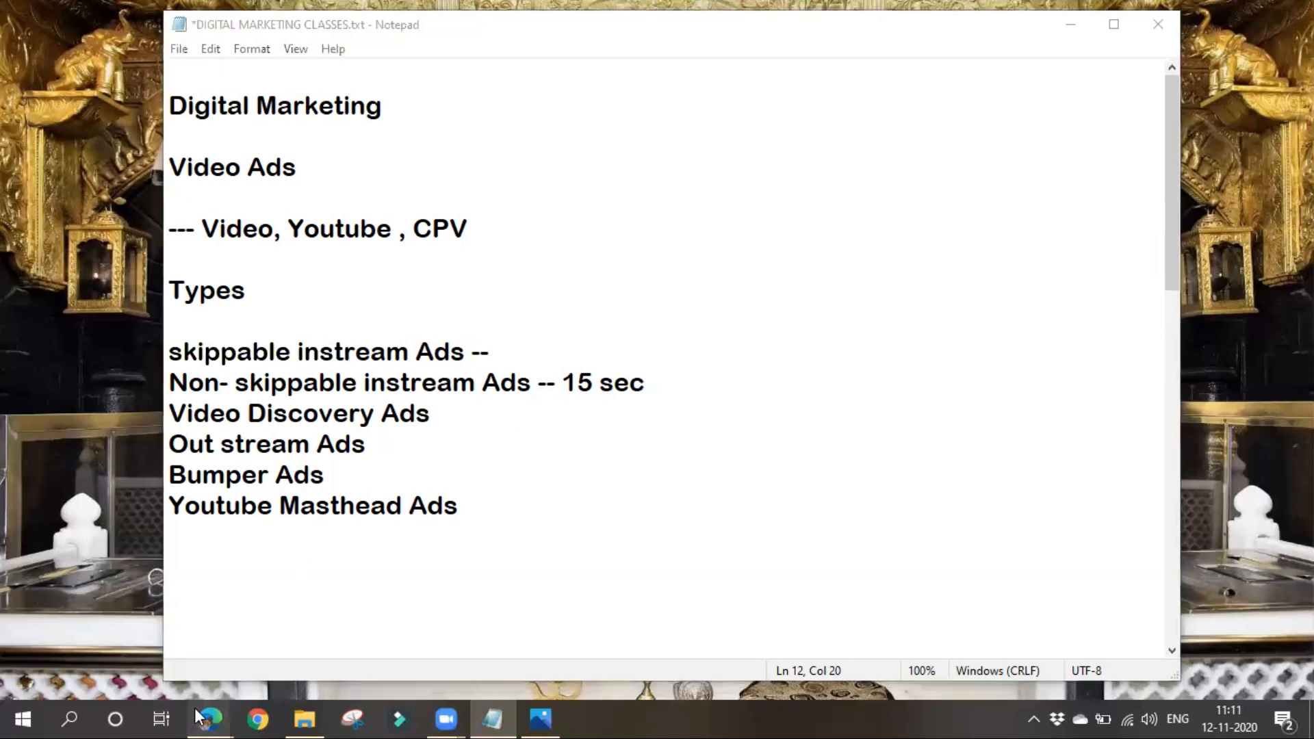
left_click(281, 654)
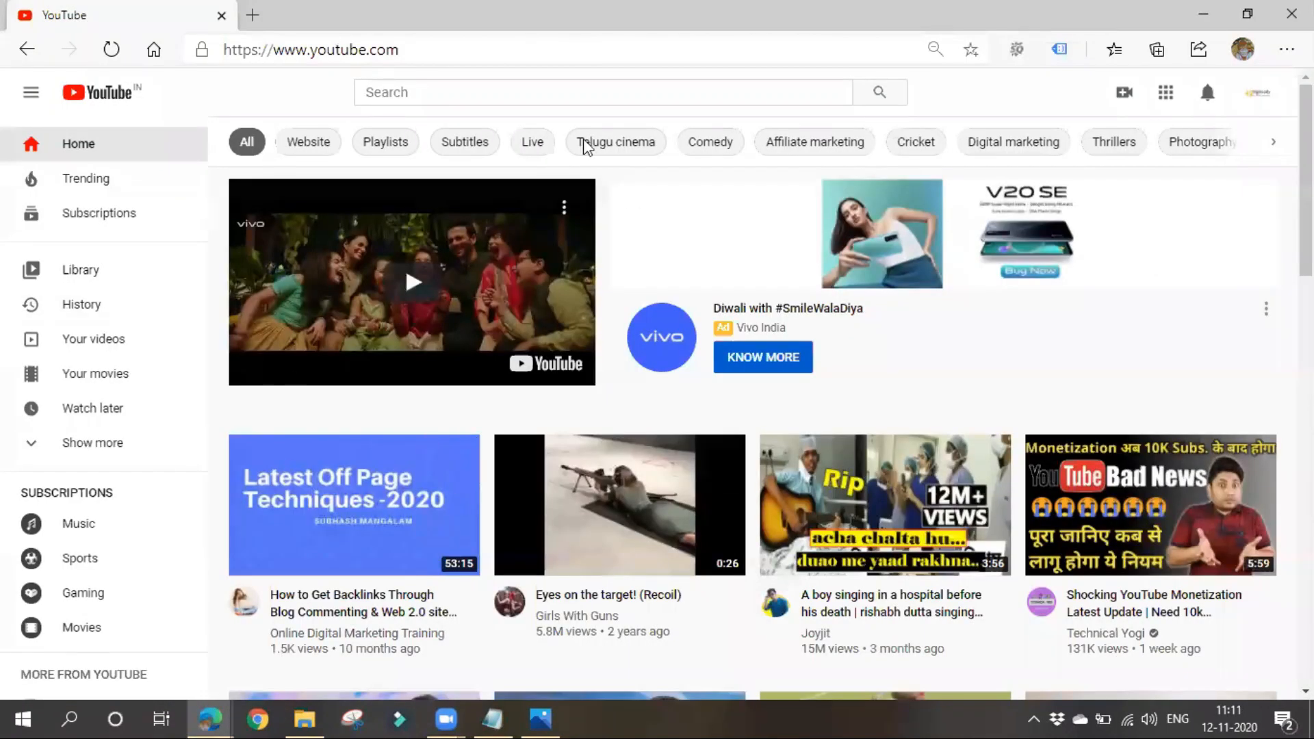
left_click(437, 91)
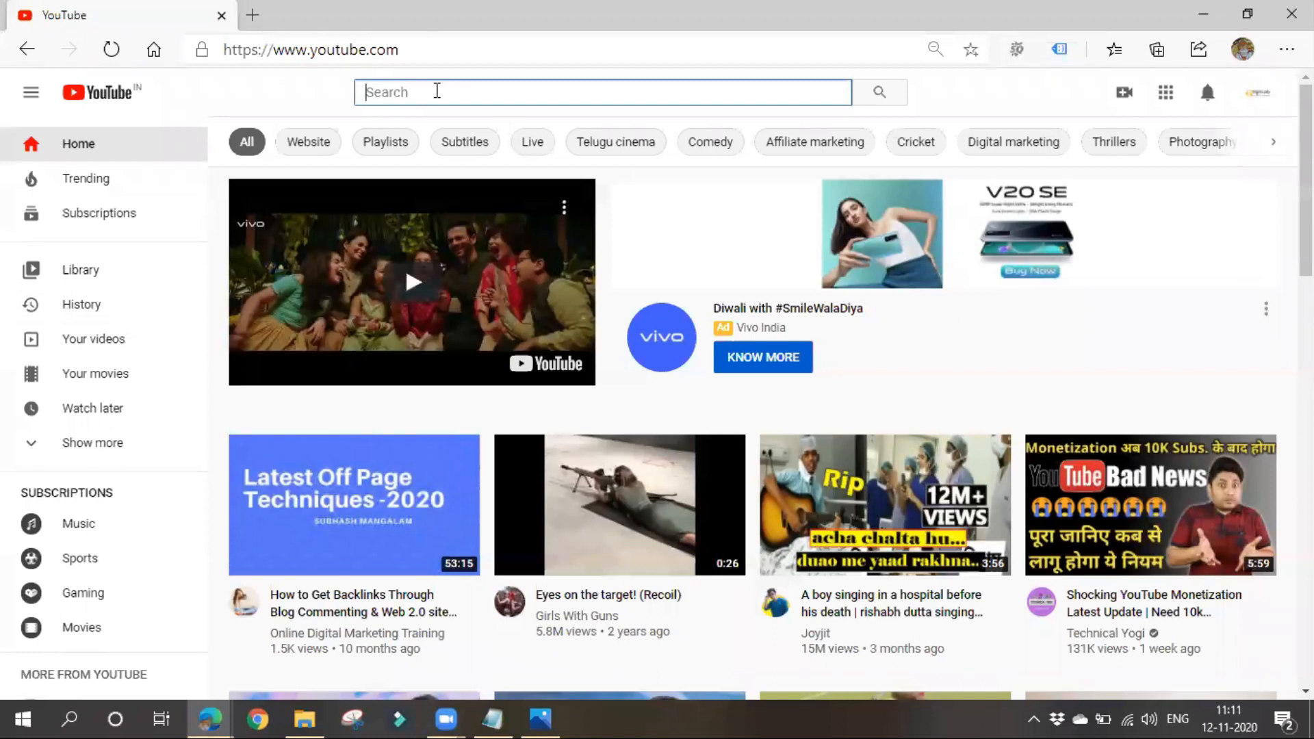
type("shampoo")
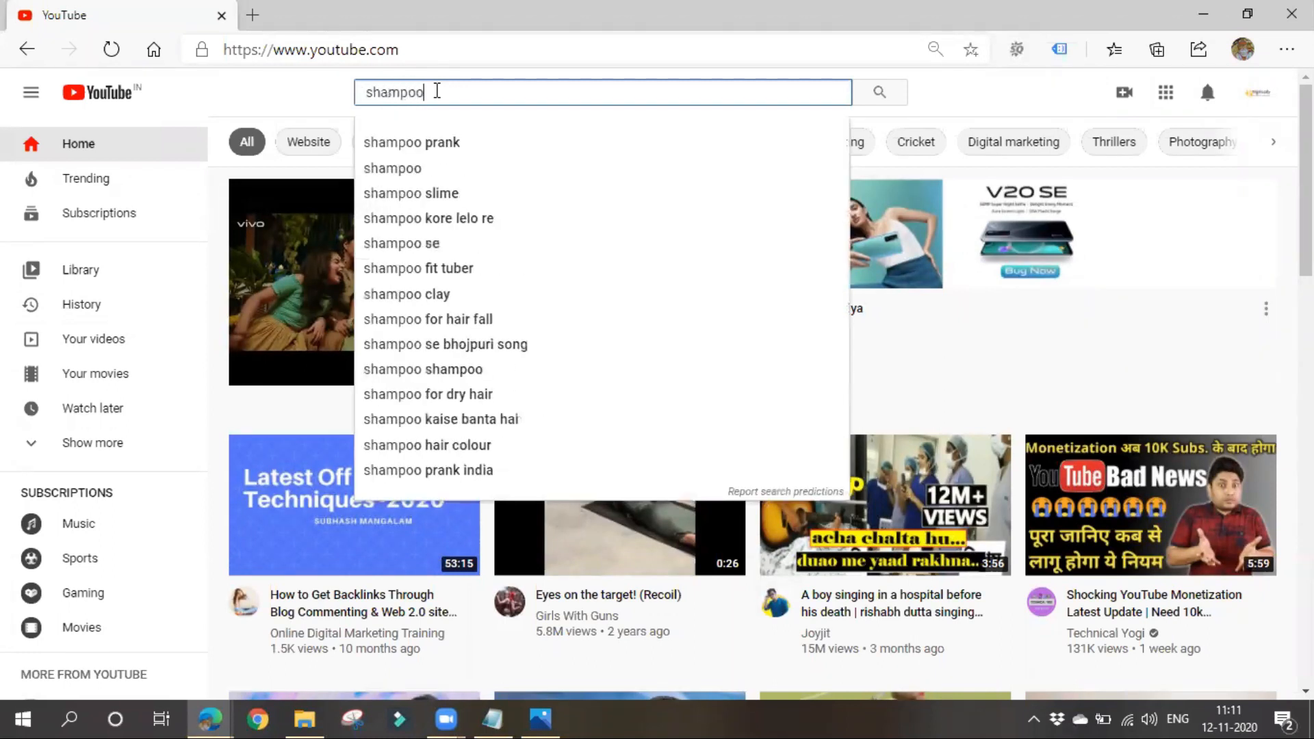
key("Return")
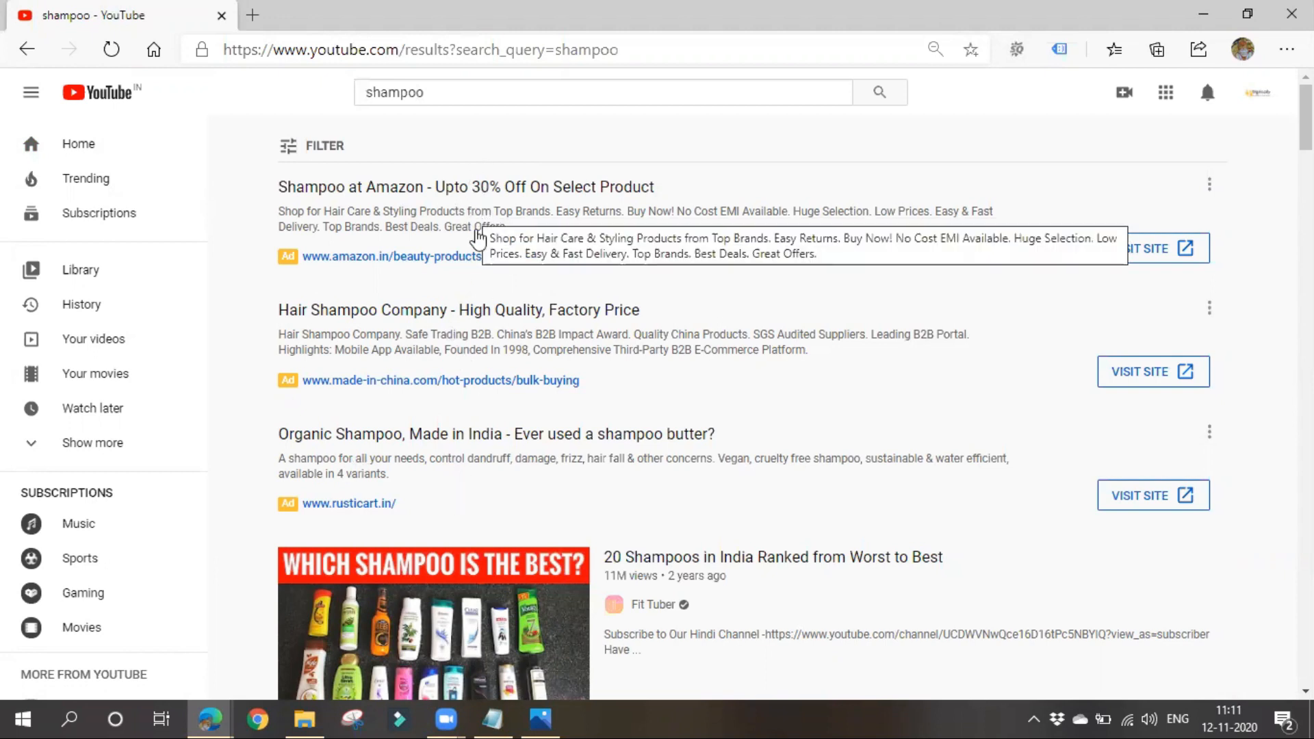
- Open the video "20 Shampoos in India Ranked from Worst to Best" and pause the ad at its start
left_click(695, 566)
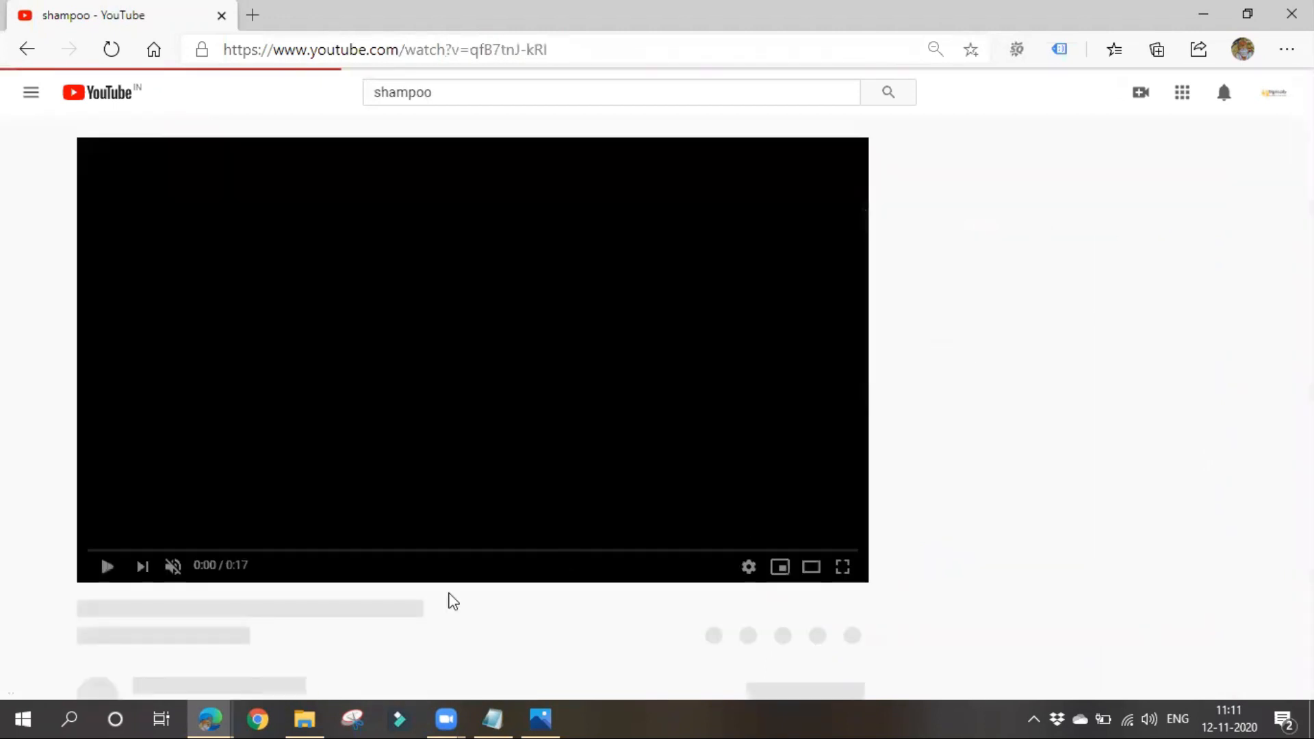
left_click(97, 568)
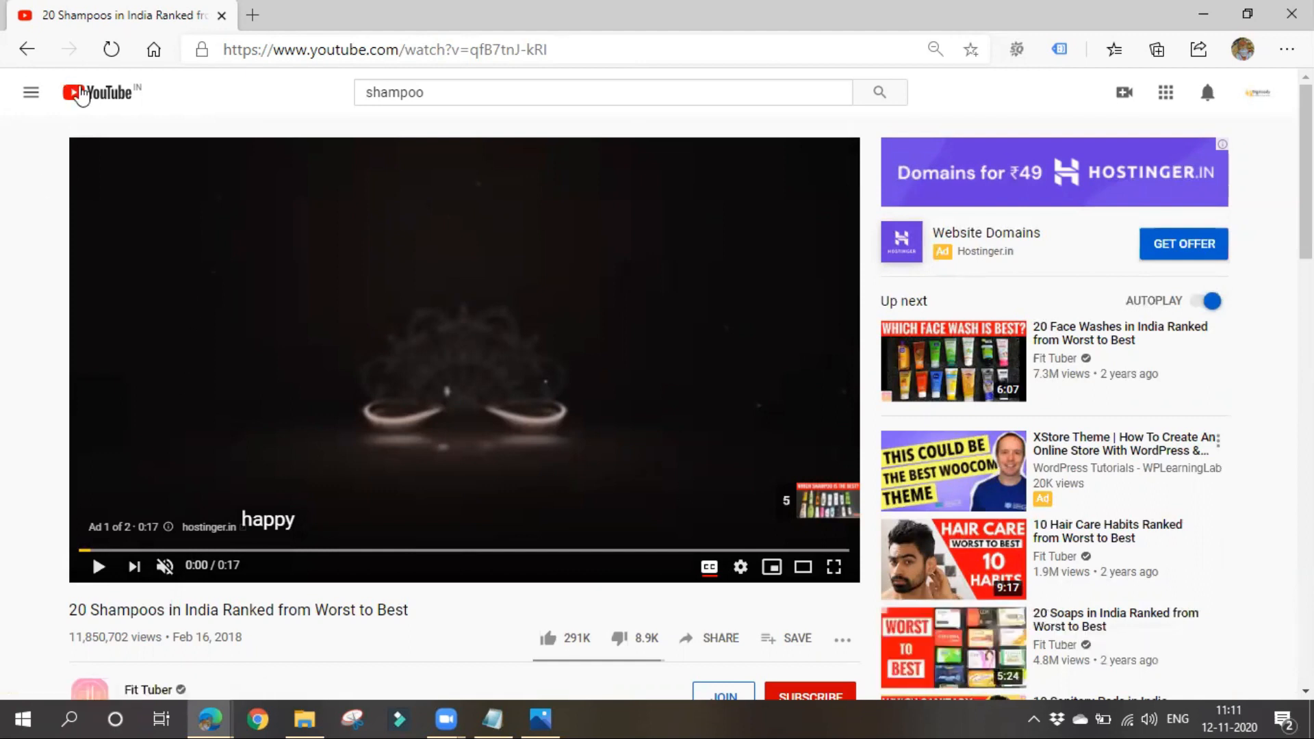
- Return to the YouTube home page and look over the ads shown there
left_click(82, 95)
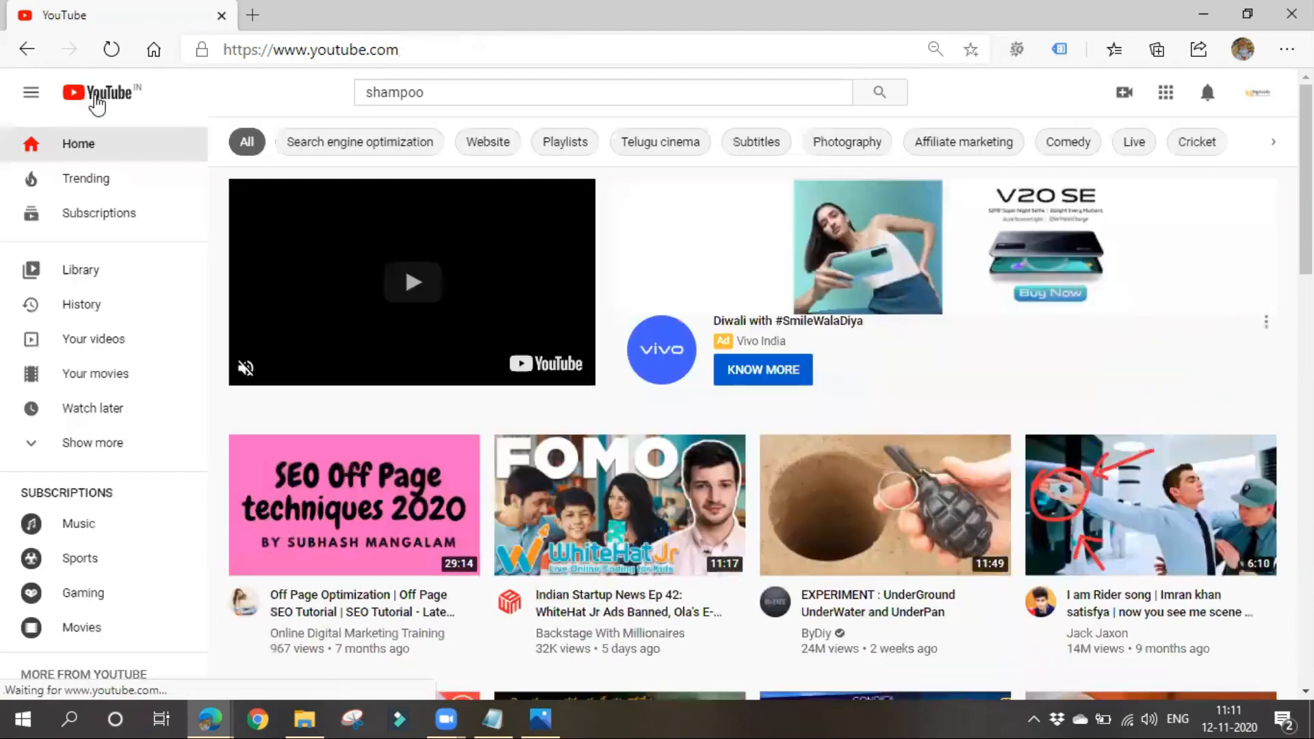
scroll(587, 544, "down", 4)
scroll(587, 544, "up", 3)
scroll(587, 542, "up", 1)
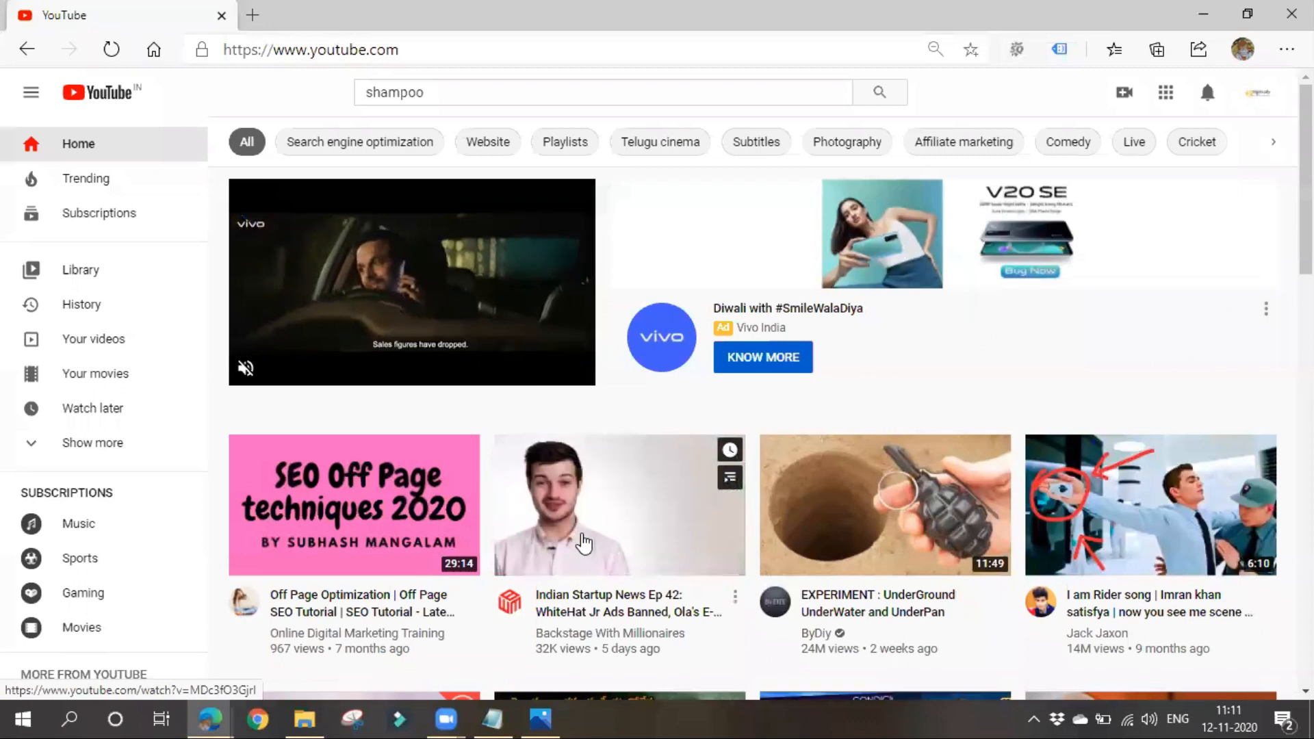
- Check the ad type list in the Notepad notes and rerun the "shampoo" search on YouTube
left_click(503, 716)
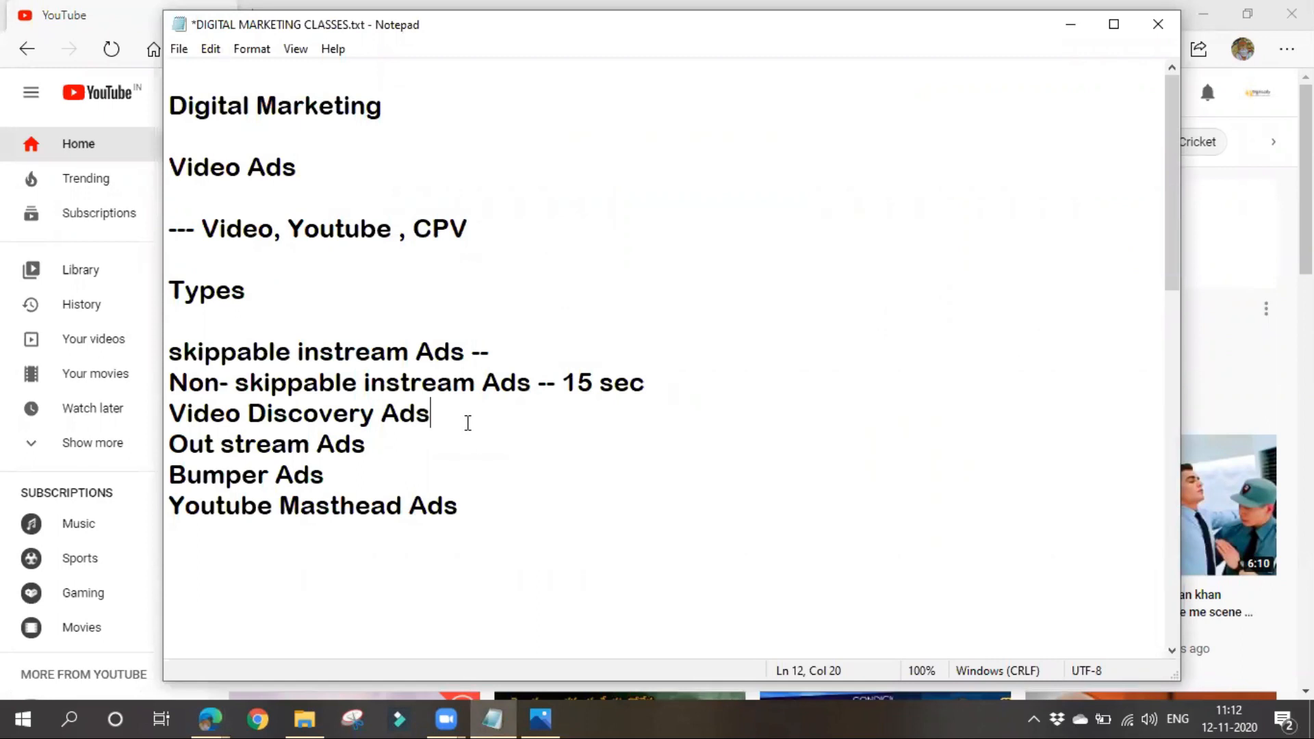
left_click(1069, 25)
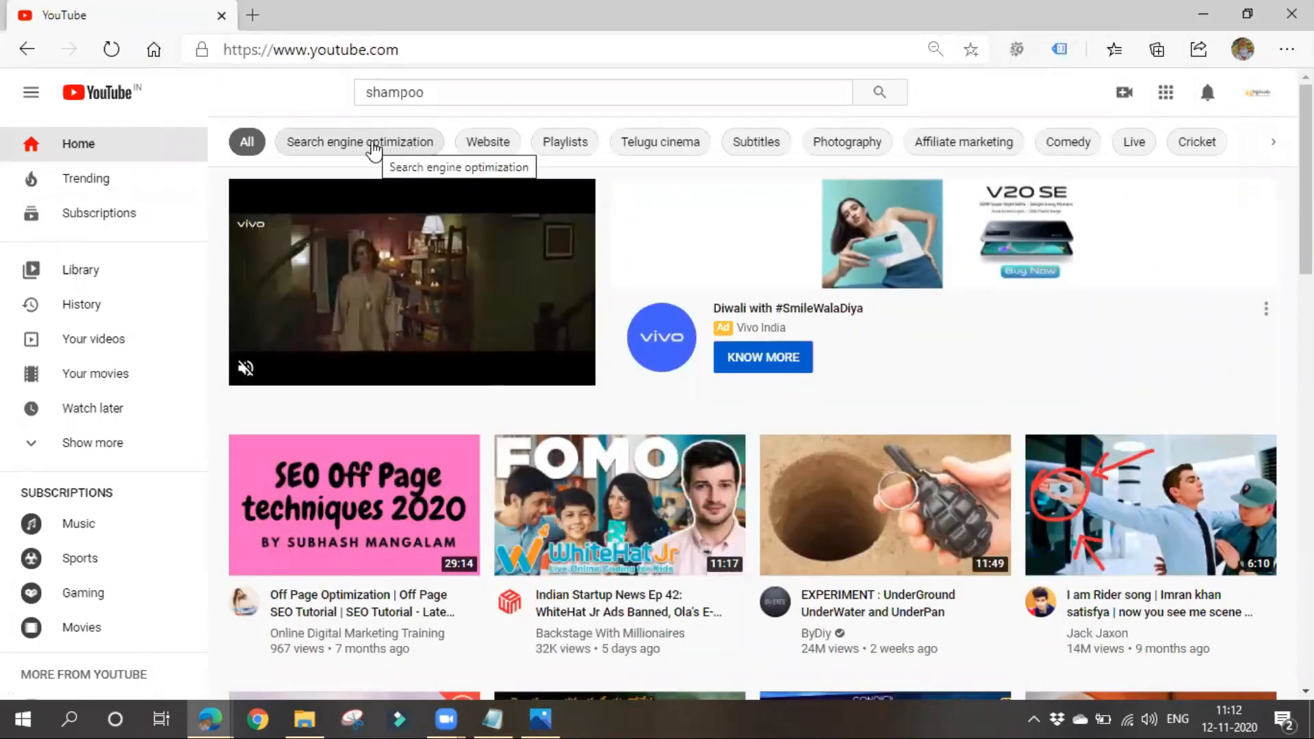
left_click(445, 91)
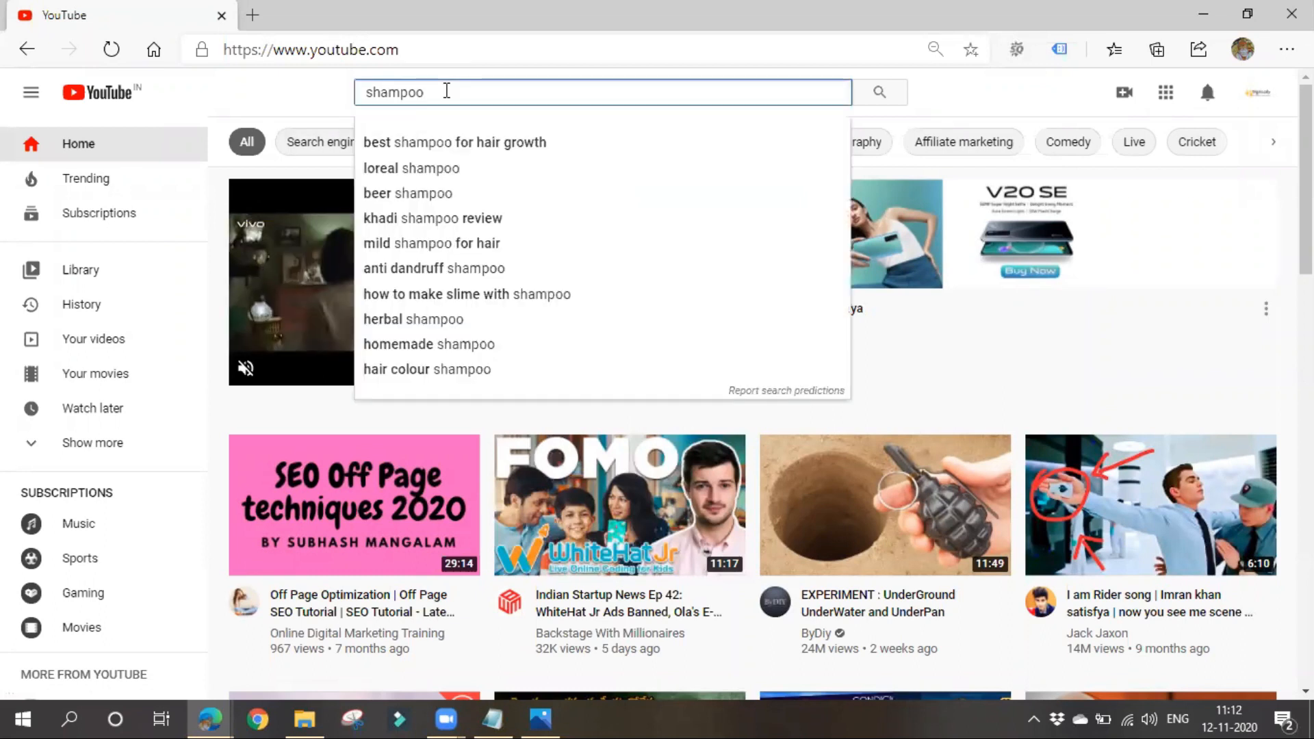
key("Return")
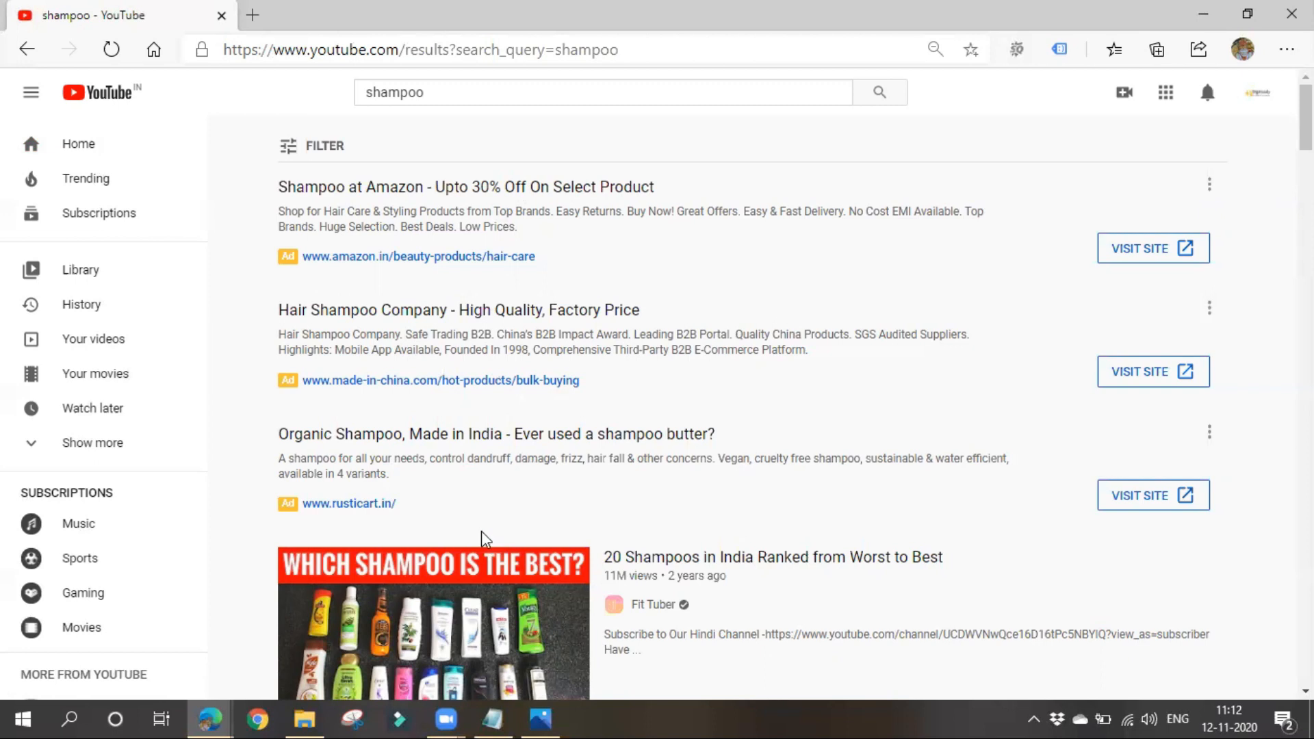
- Switch to Notepad and append "-- mobile-only Ads" to the Out stream Ads line
left_click(493, 718)
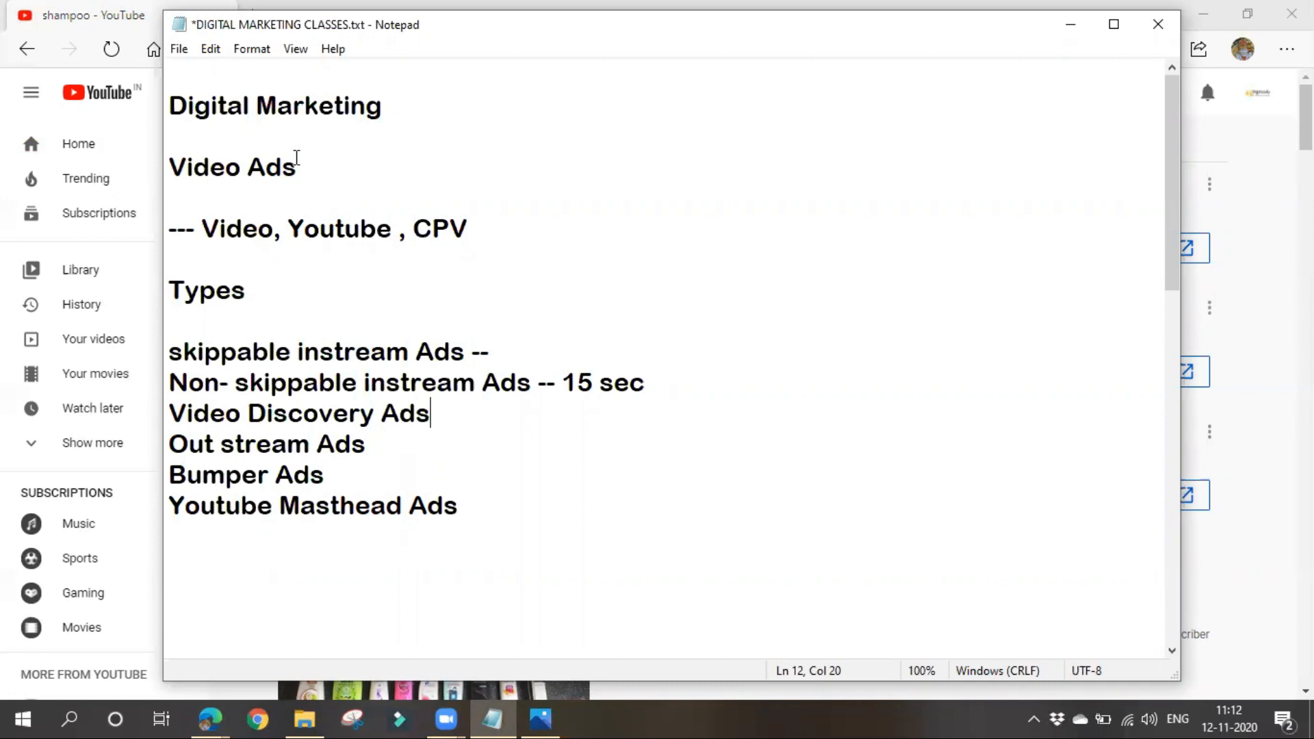
left_click(416, 443)
type("-- mobile")
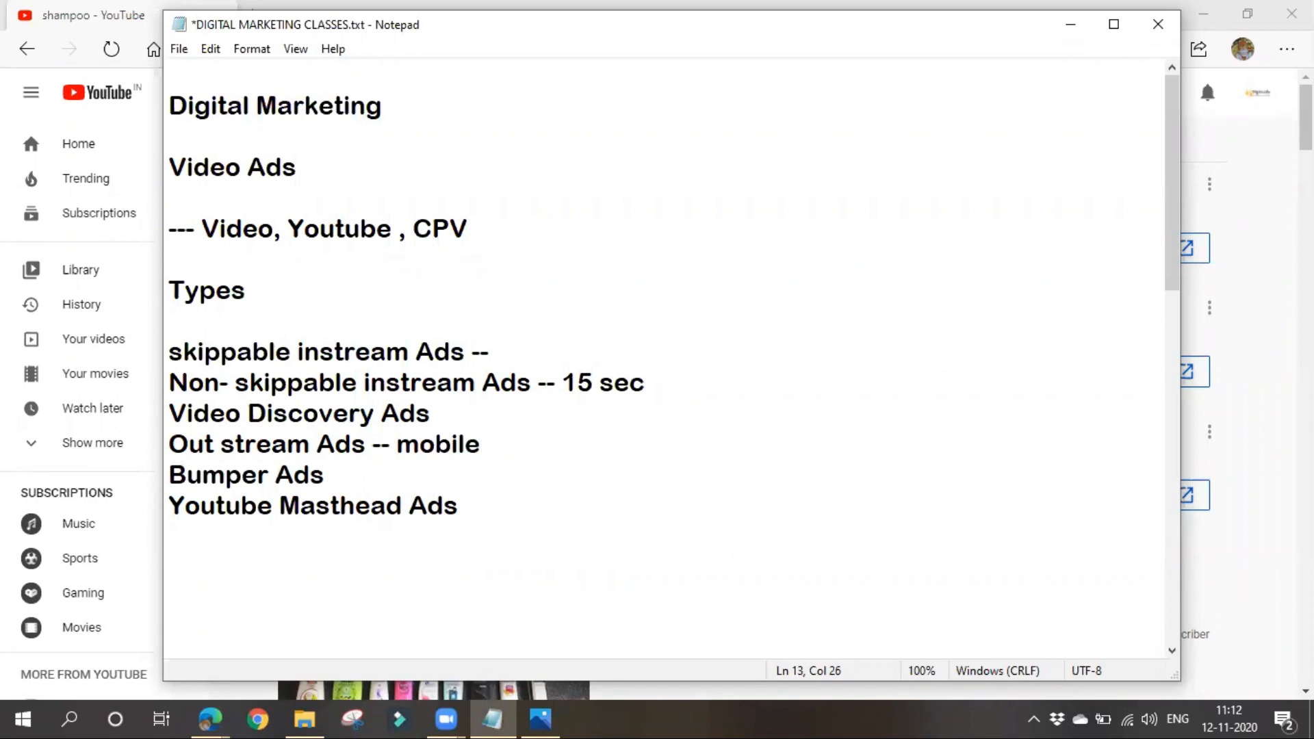
key("BackSpace")
type("-only Ads")
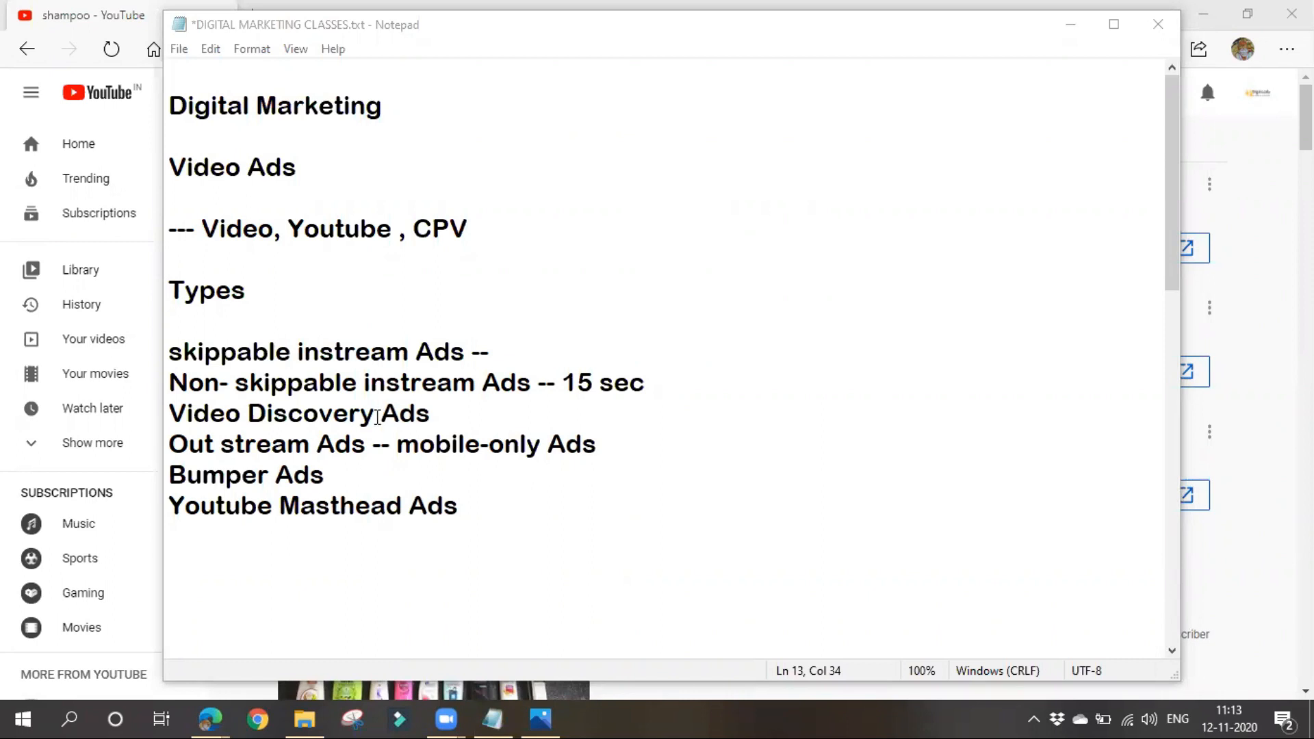
- Append "- 6sec" to the end of the Bumper Ads line
left_click(377, 479)
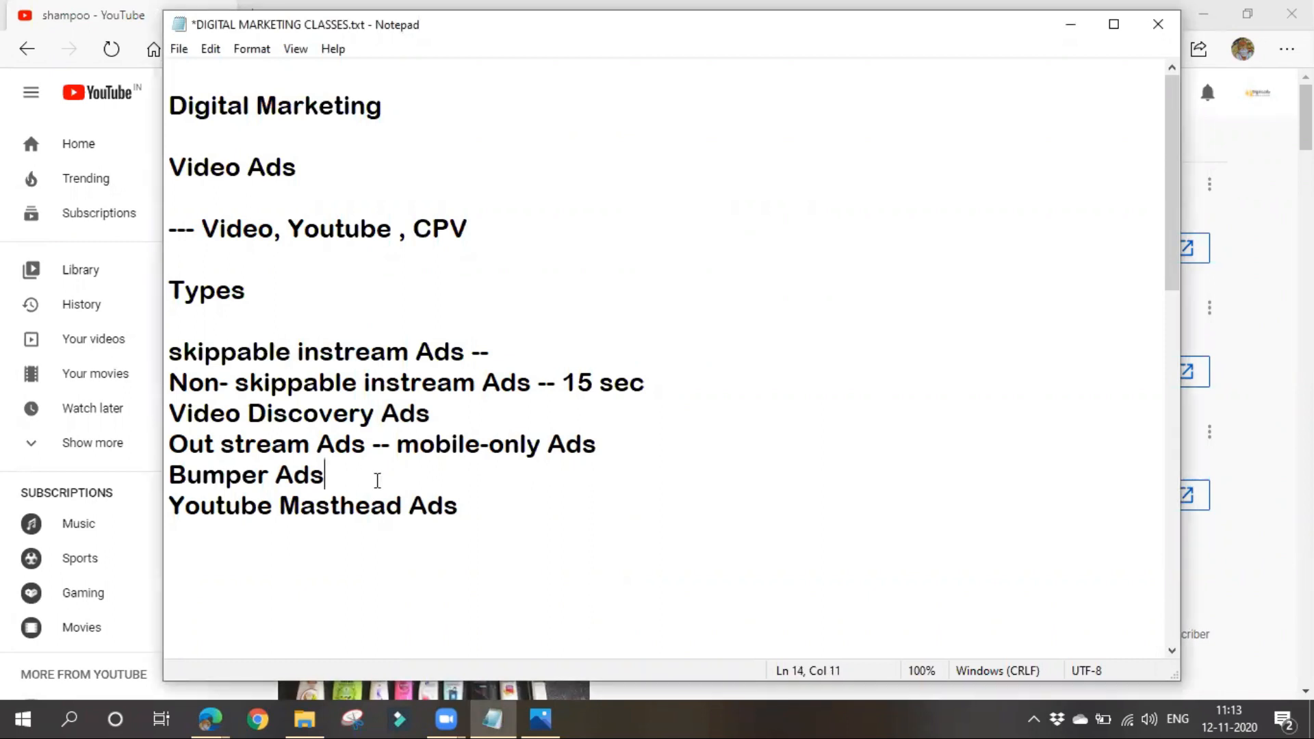
type("- 6sec")
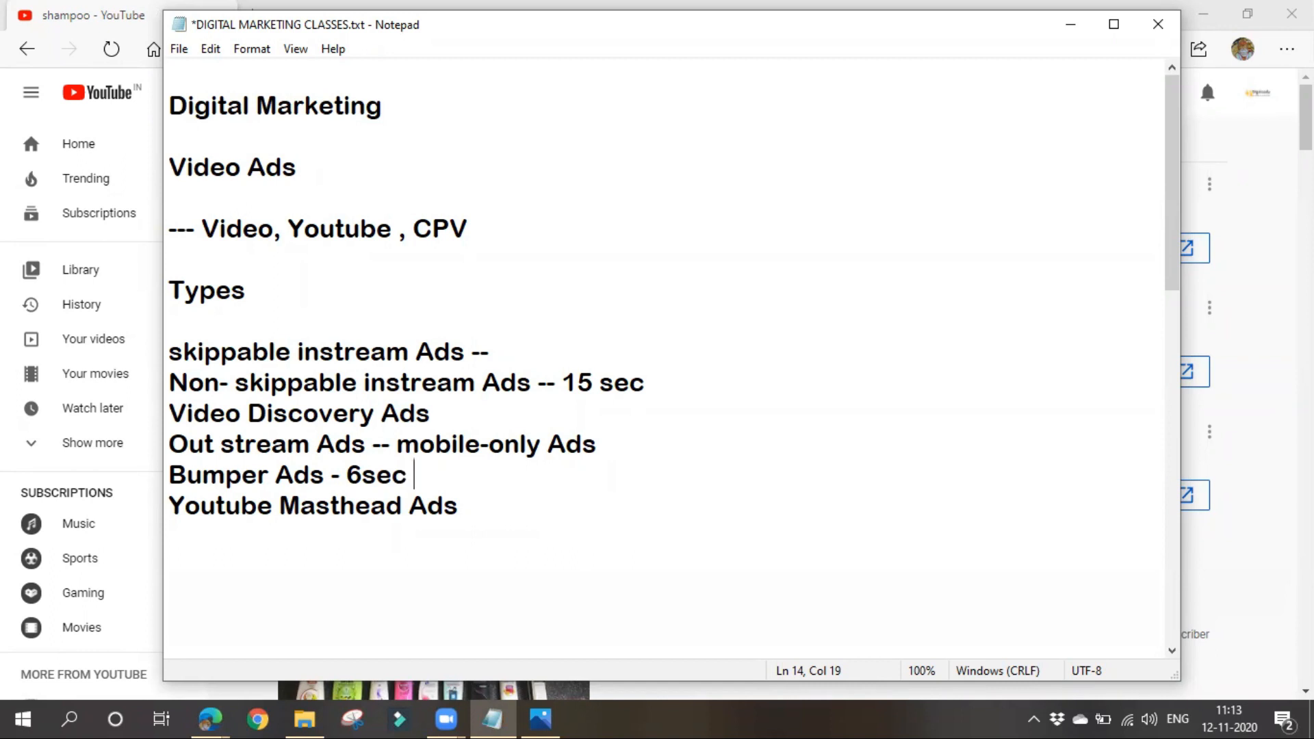
left_click(1078, 447)
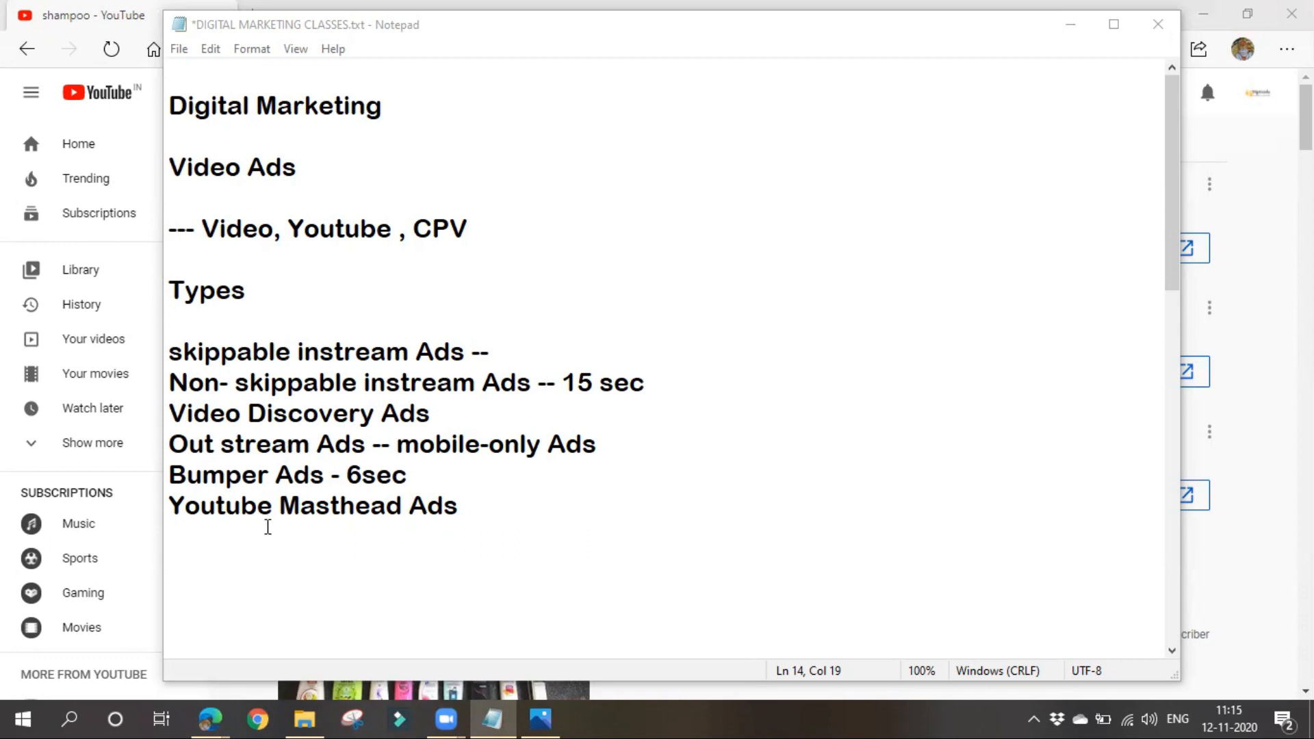
- Highlight the Youtube Masthead Ads line and examine the banner ad on the YouTube home page
left_click_drag(168, 505, 510, 522)
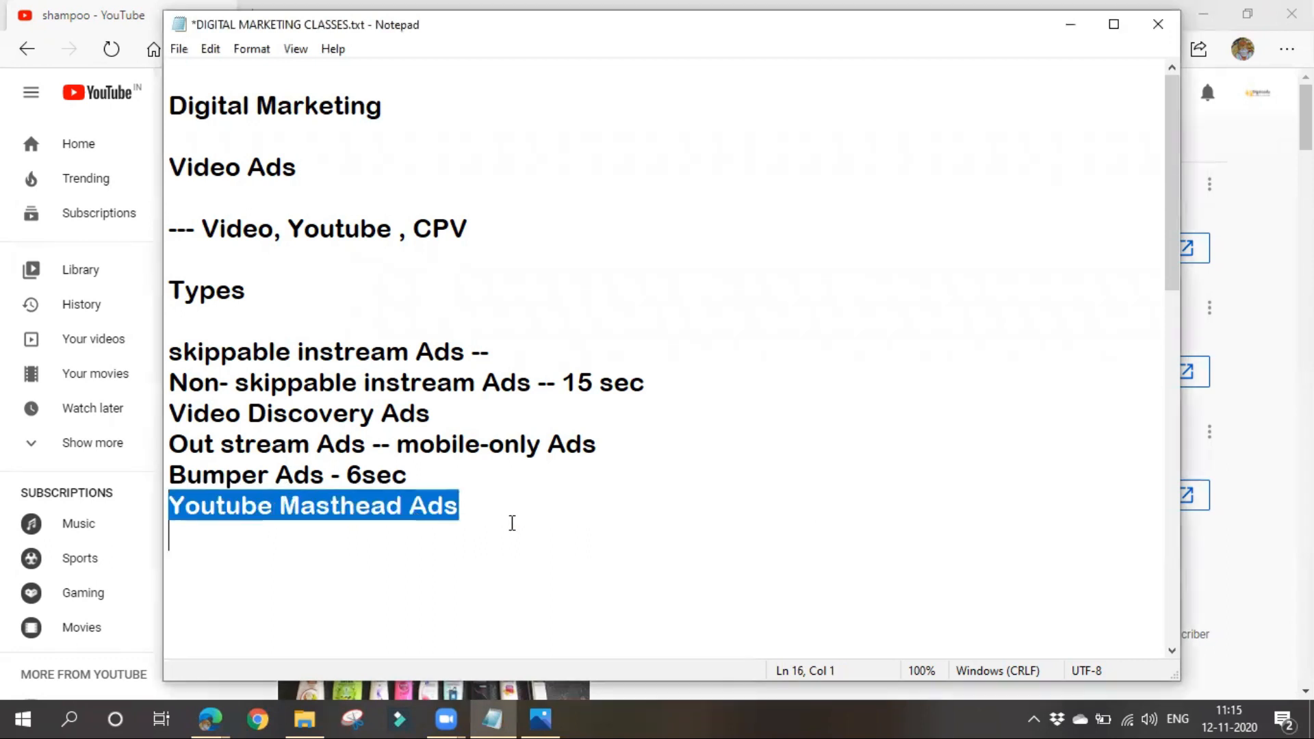
left_click(510, 522)
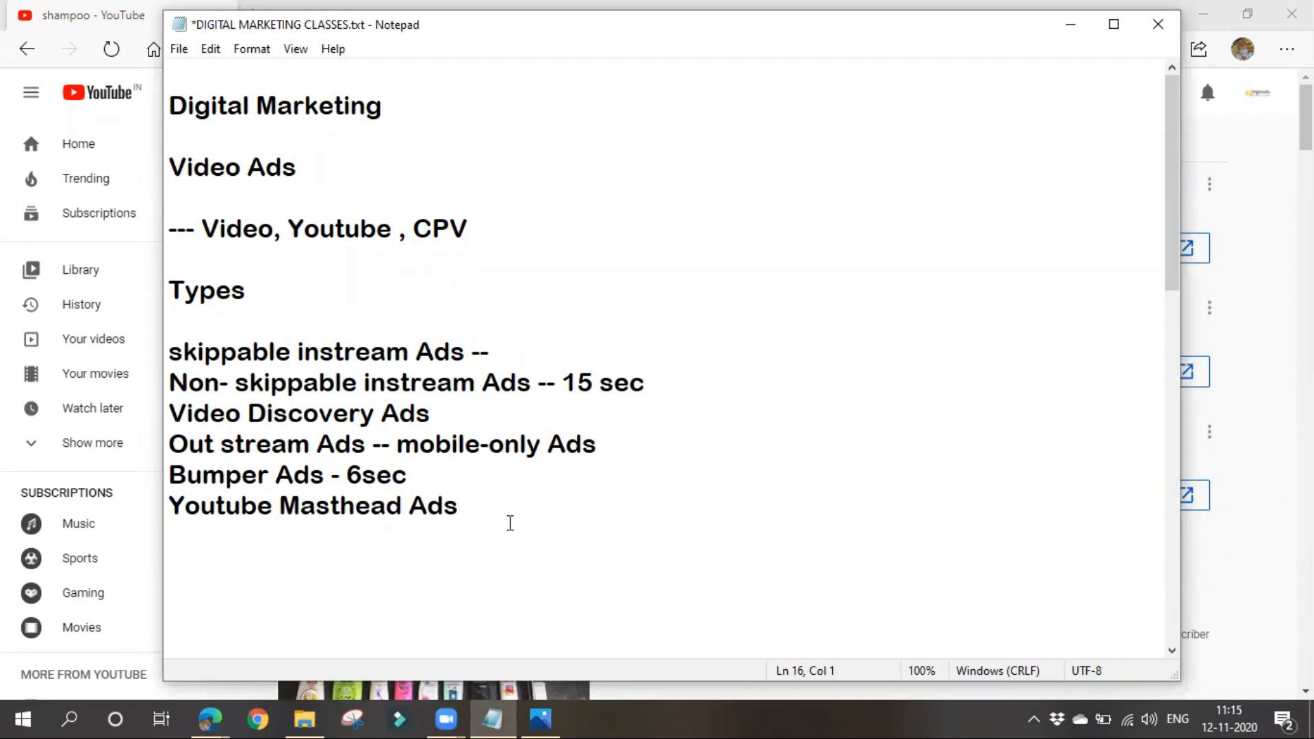
left_click(1072, 25)
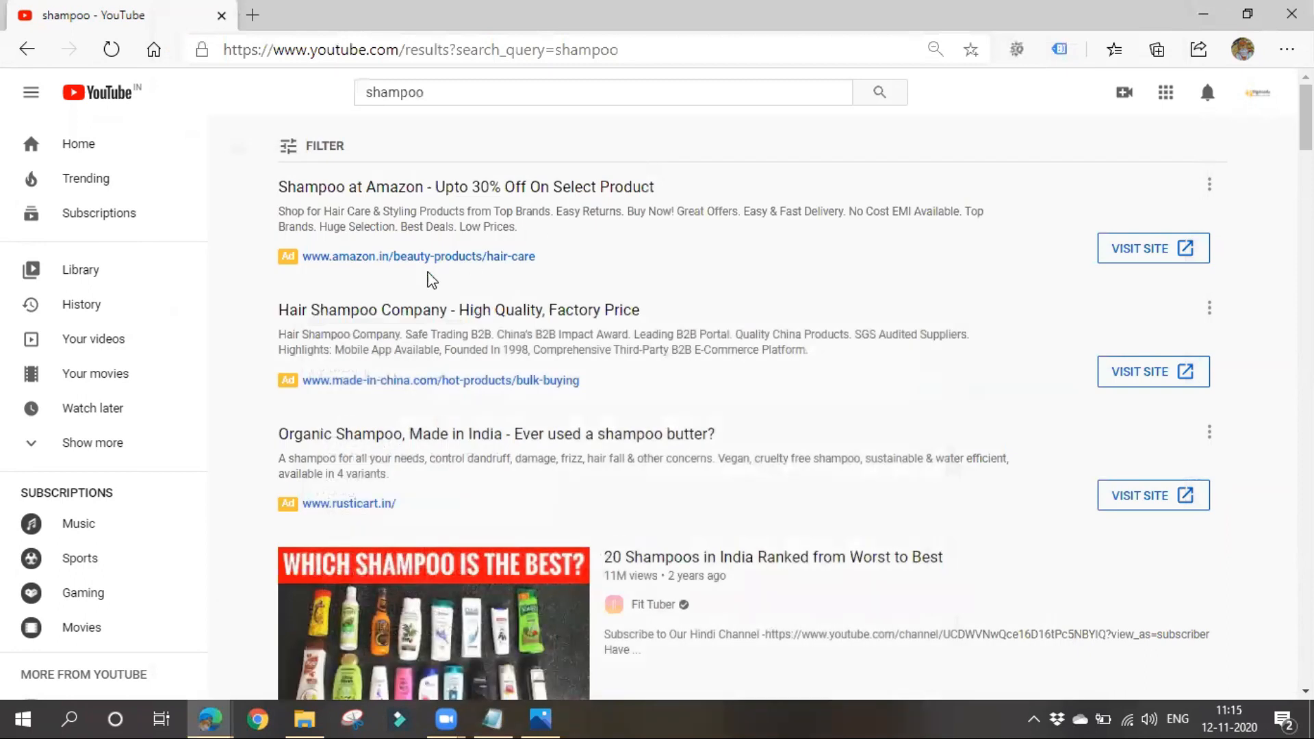
left_click(97, 92)
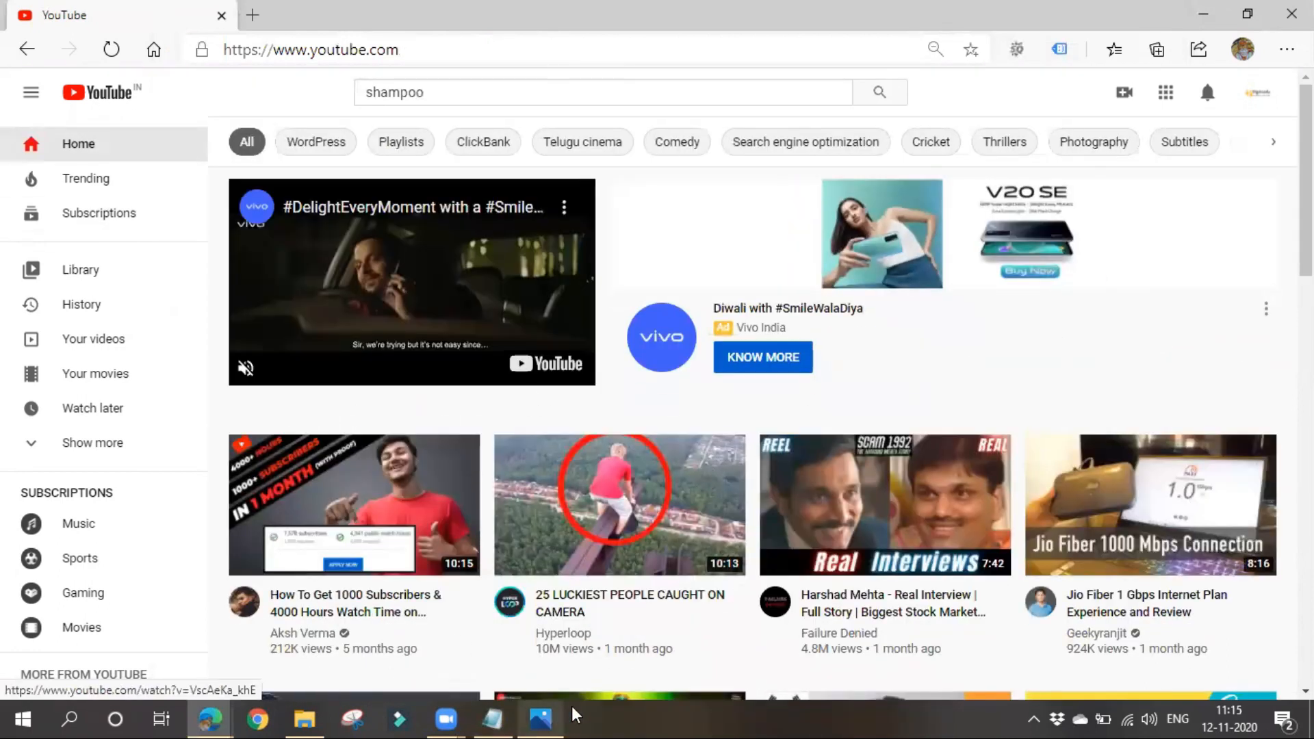
- Switch to the Photos window and examine the masthead example in youtube Masthead Ads.PNG
left_click(302, 719)
left_click(302, 719)
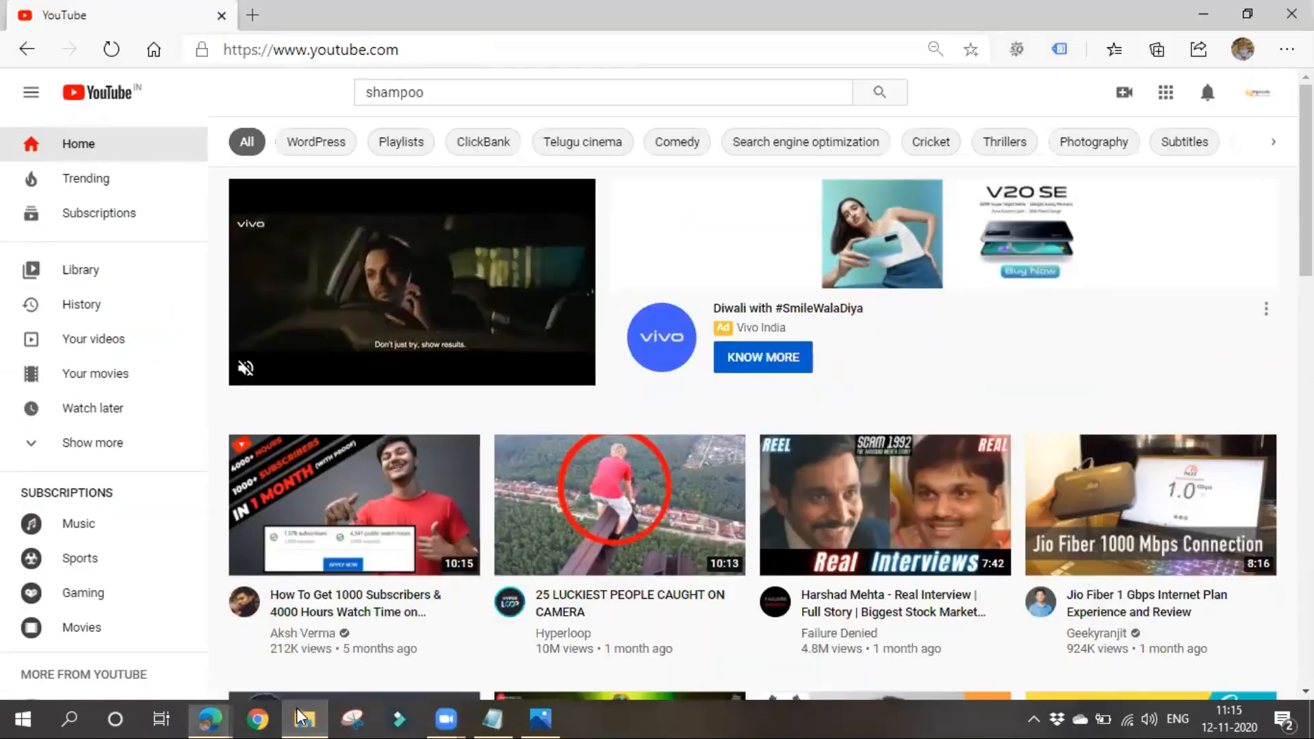
left_click(551, 717)
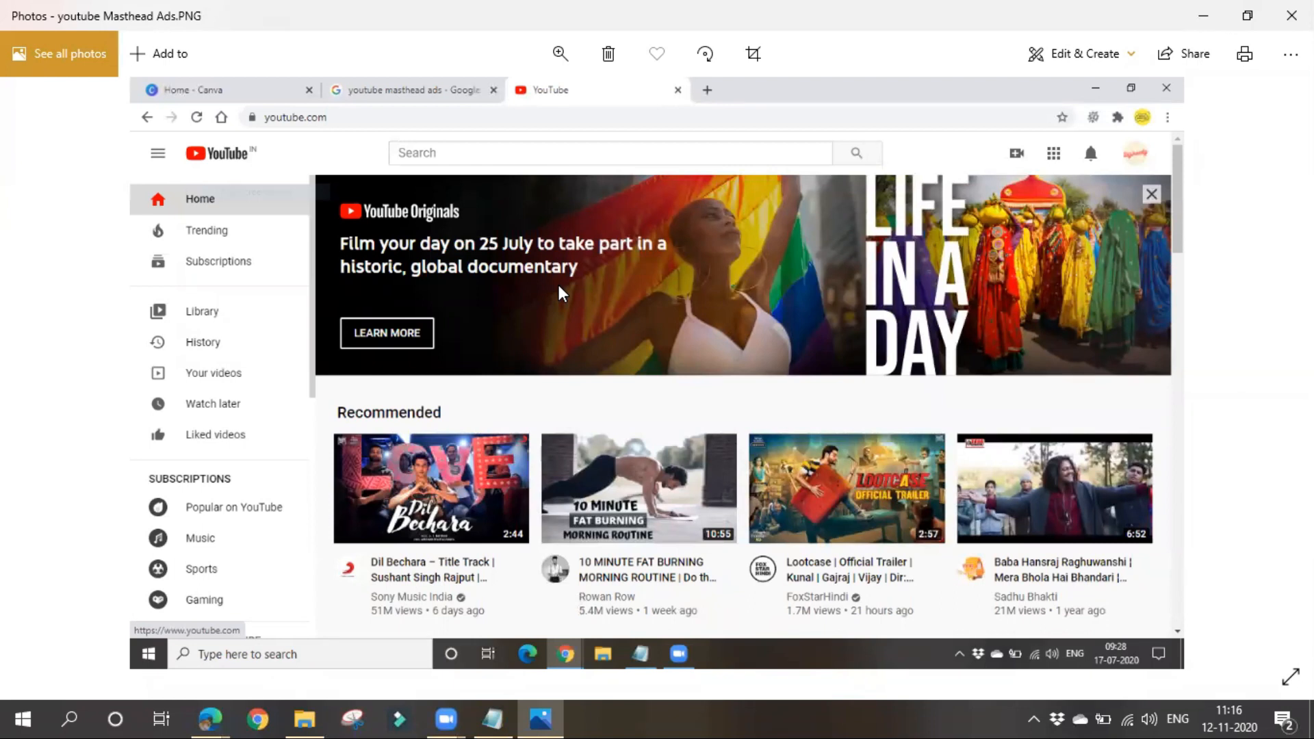
- Switch to Notepad and append "-- CPD cost per ads" to the Youtube Masthead Ads line
left_click(491, 717)
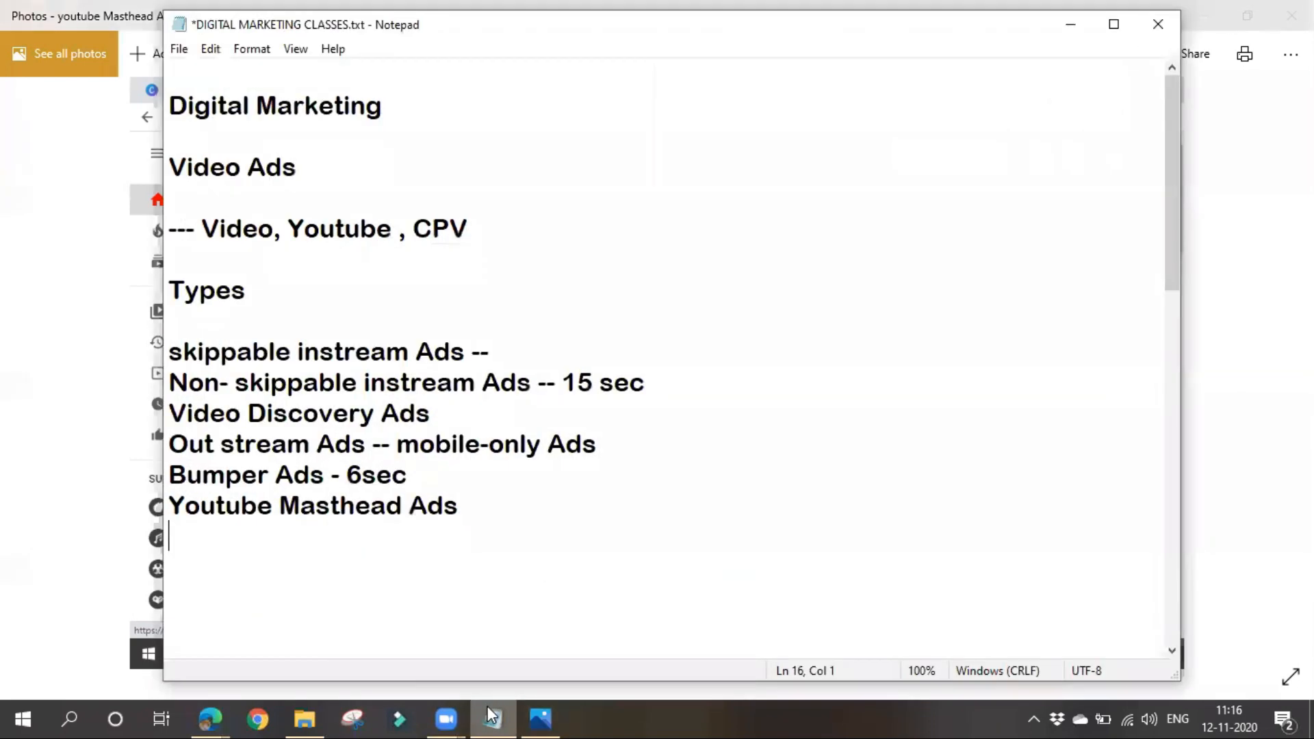
left_click(529, 503)
type("-- CPD cost per ads")
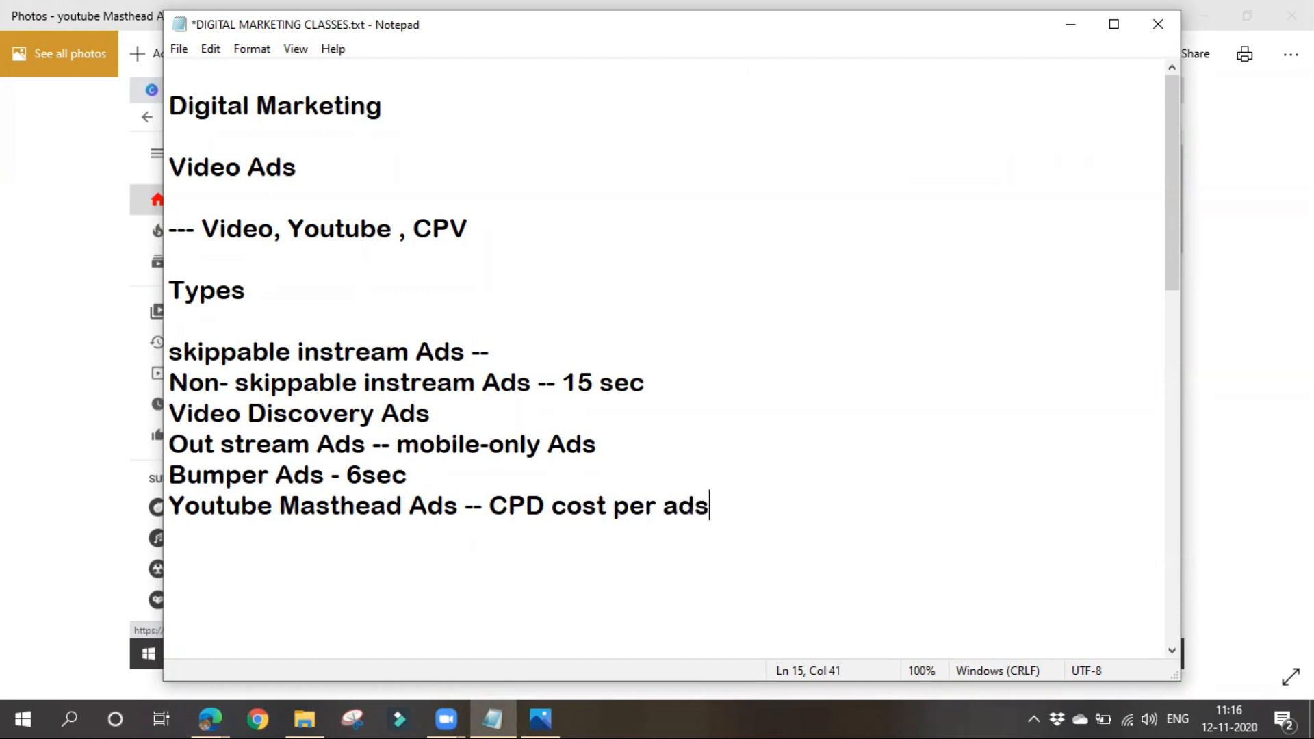
- Highlight the Youtube Masthead Ads entry and its cost note, and view the masthead example image in Photos
left_click_drag(482, 505, 168, 506)
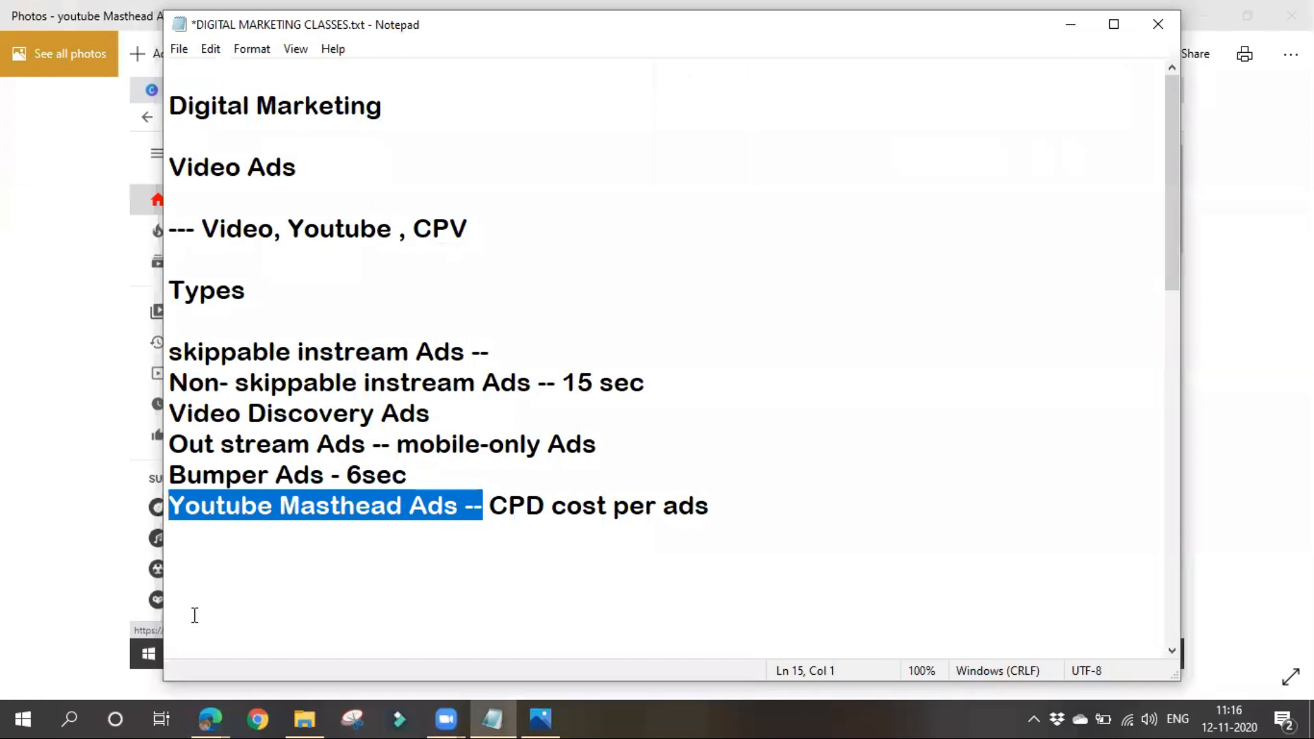
left_click_drag(490, 505, 904, 502)
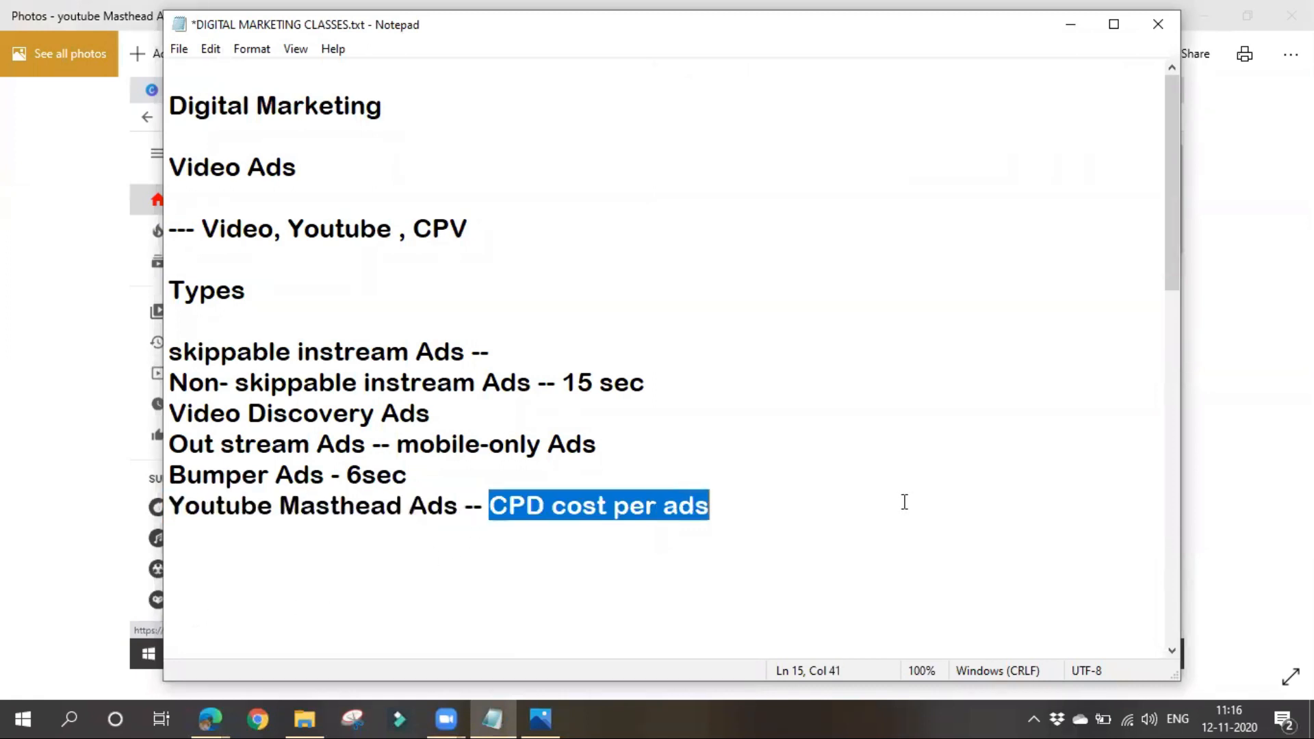
left_click(1071, 24)
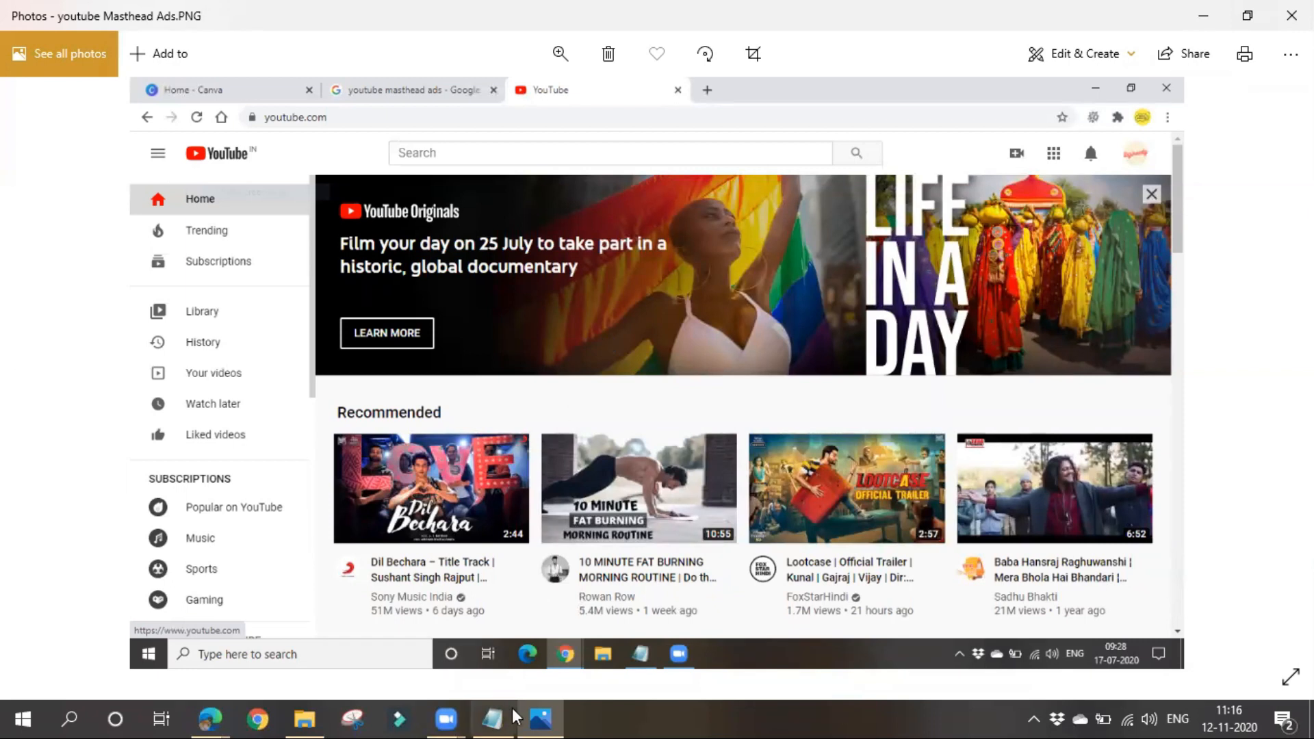
- Return to Notepad and review the whole list, highlighting from skippable instream Ads to Youtube Masthead Ads
mouse_move(511, 712)
left_click(516, 650)
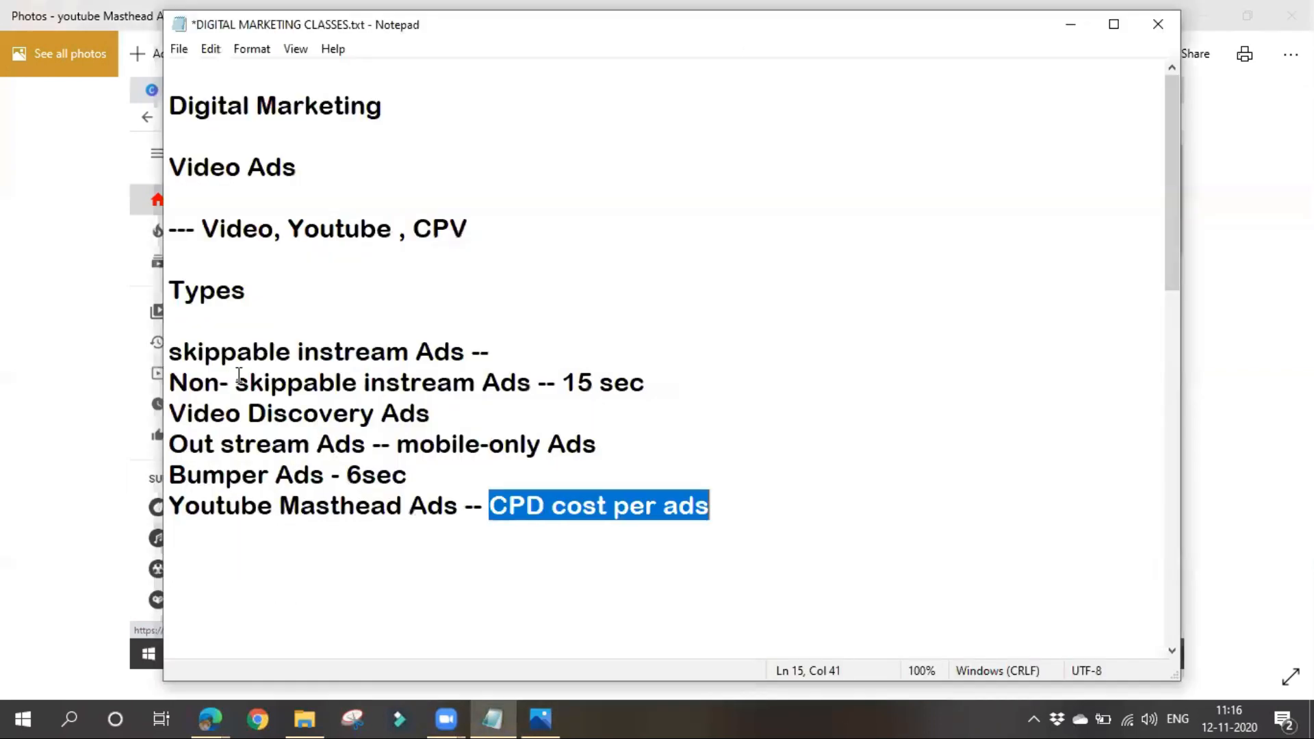
left_click_drag(170, 345, 844, 501)
left_click(846, 516)
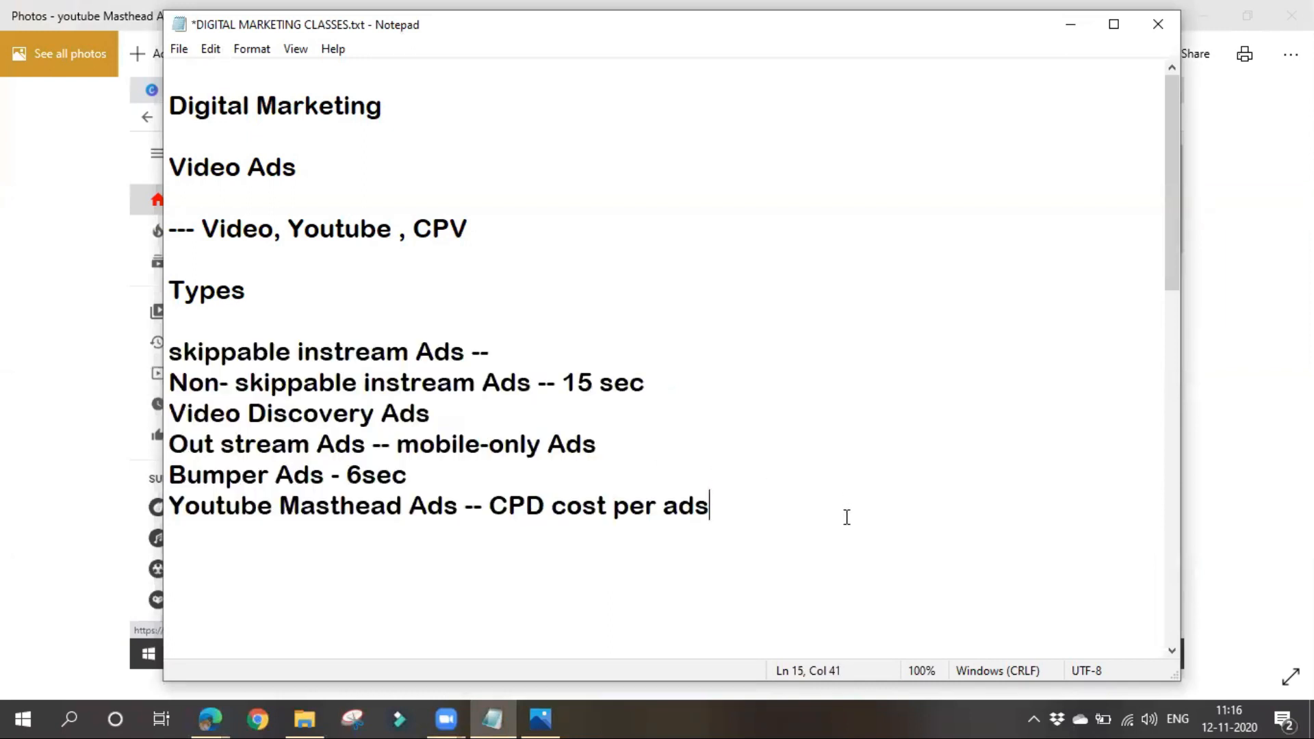
left_click(897, 473)
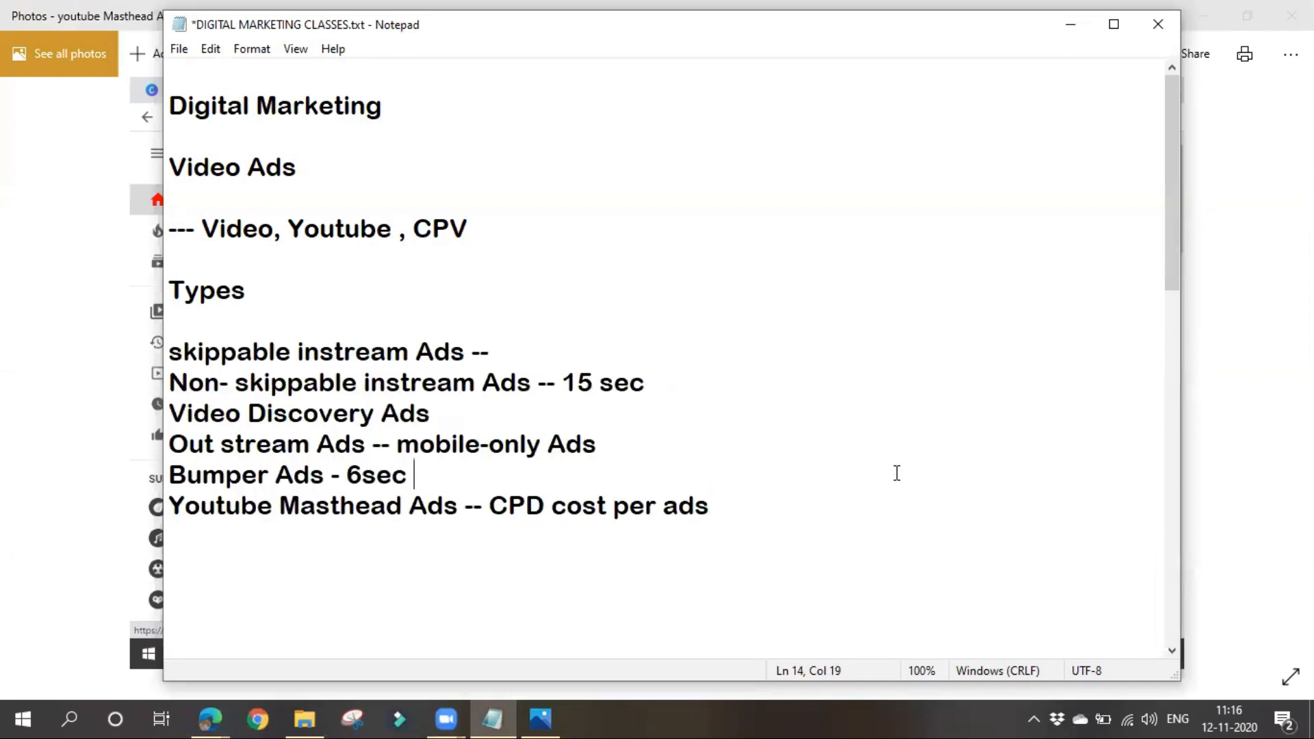
- Minimize Notepad and the Photos window to bring back the YouTube home page
left_click(1069, 26)
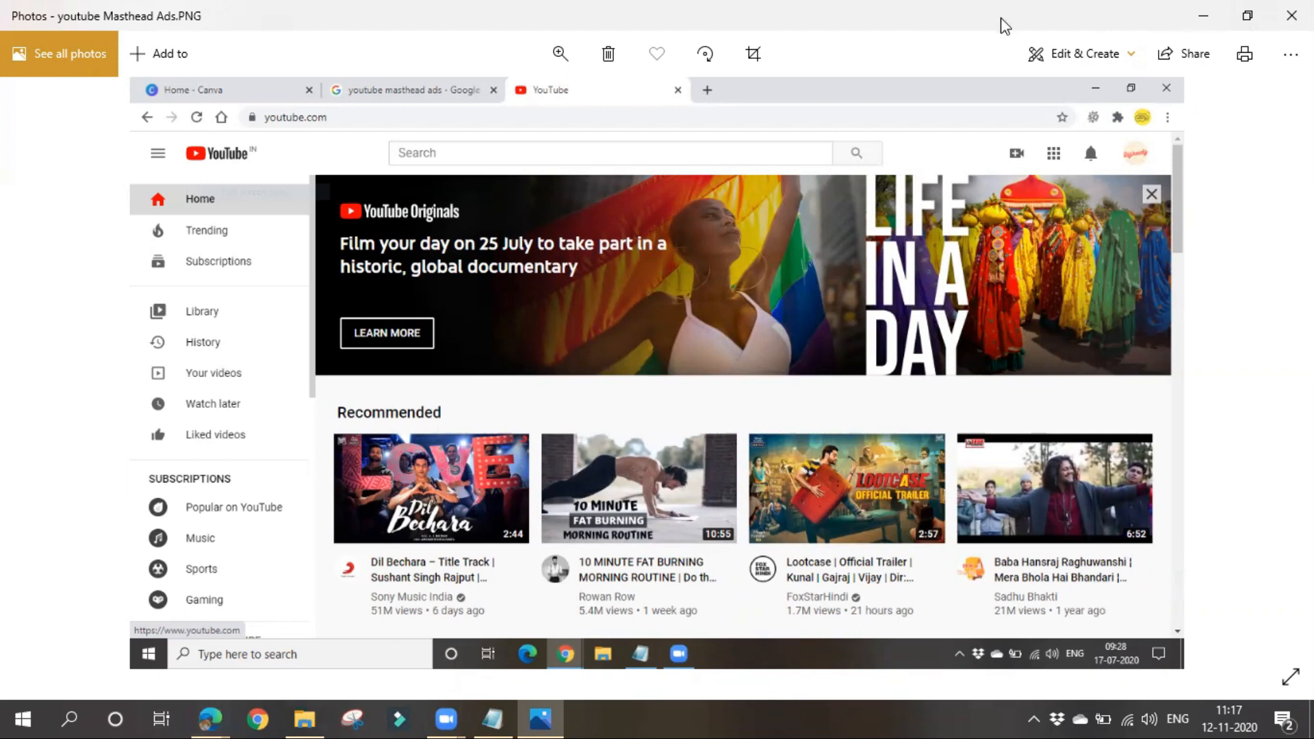
left_click(1205, 14)
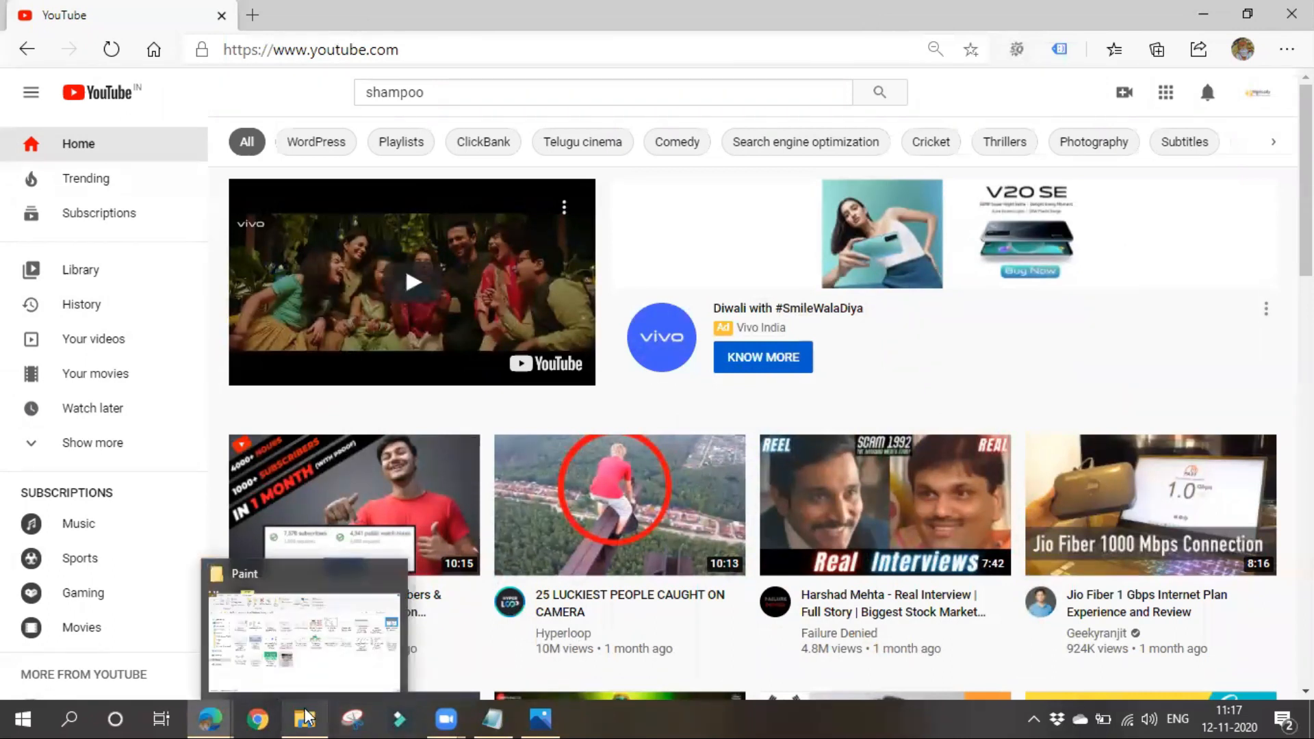
- Switch to the Google Ads campaigns page and start a new campaign without a goal's guidance
mouse_move(204, 717)
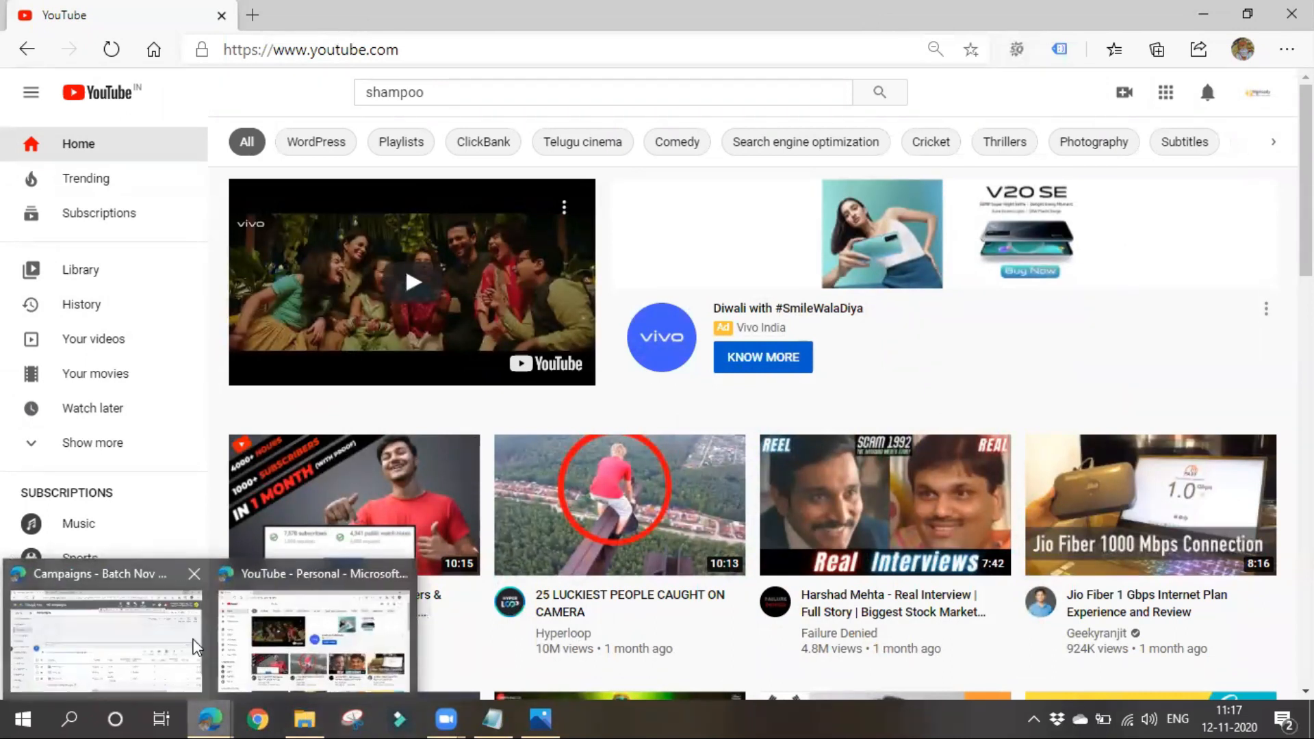
left_click(97, 600)
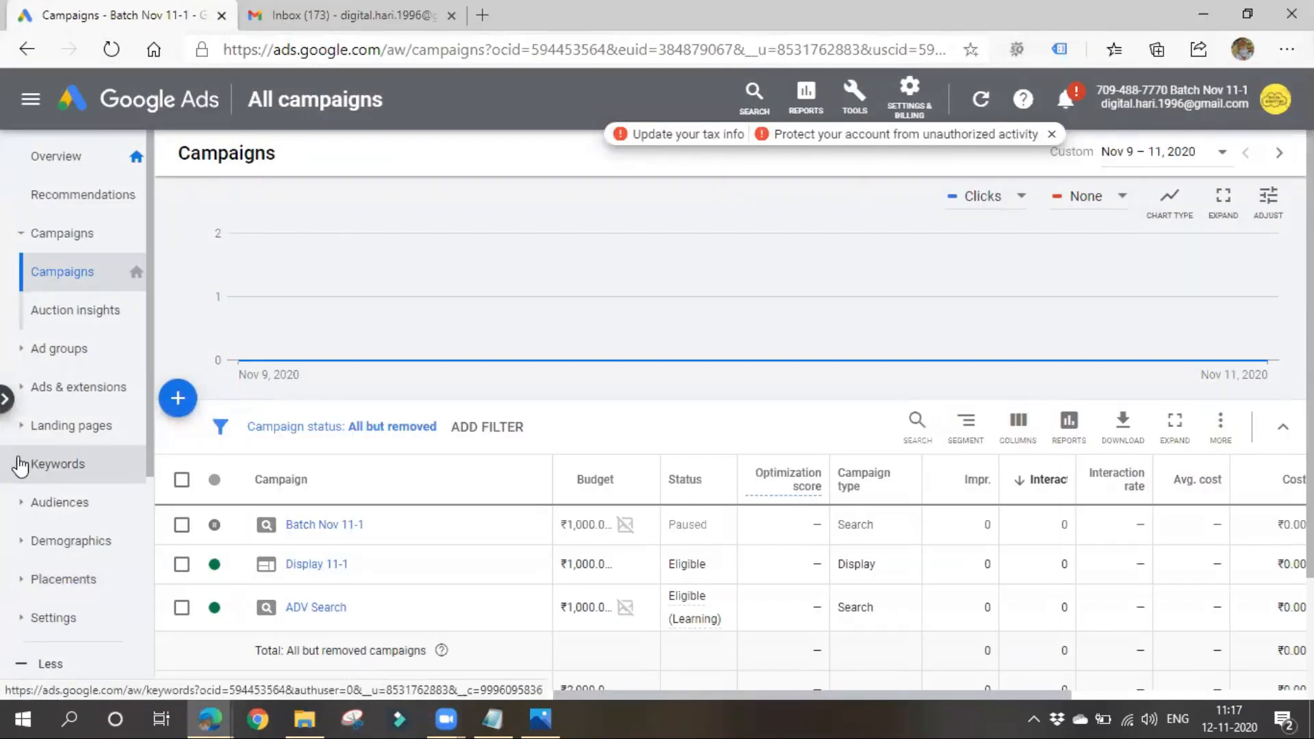
left_click(179, 399)
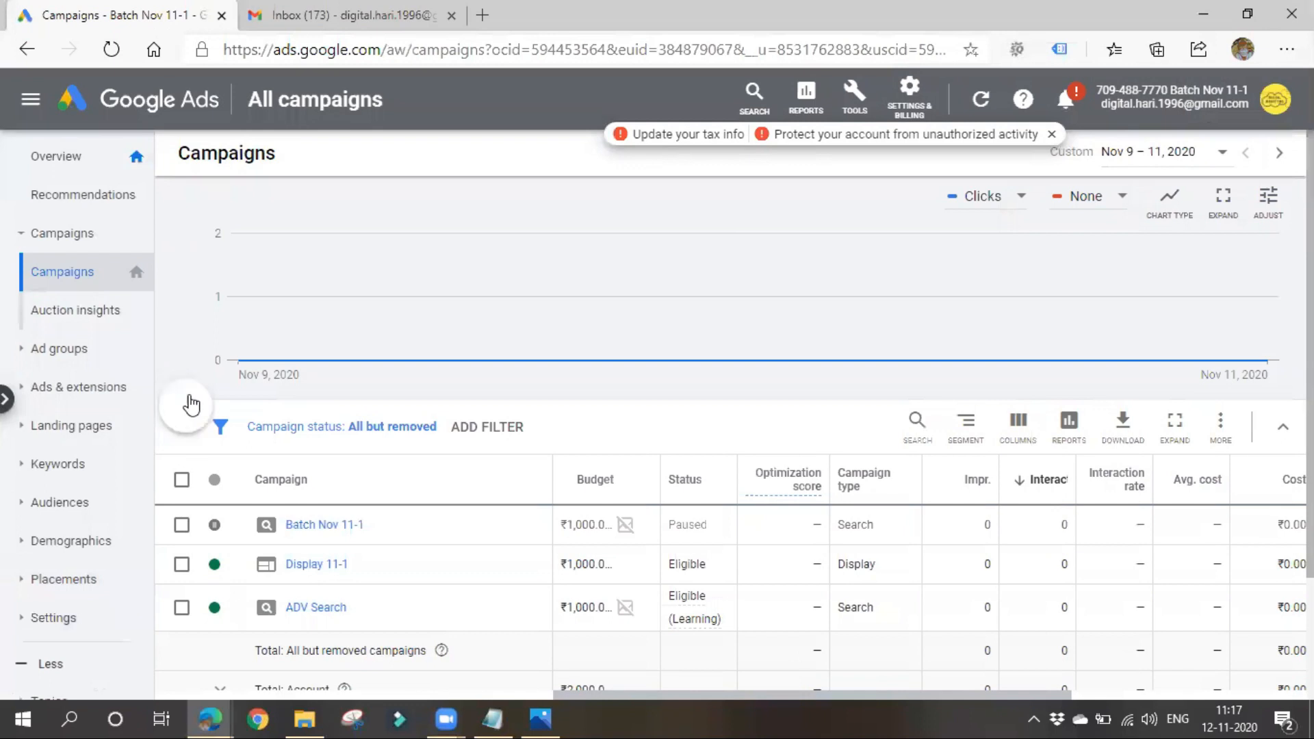
left_click(244, 478)
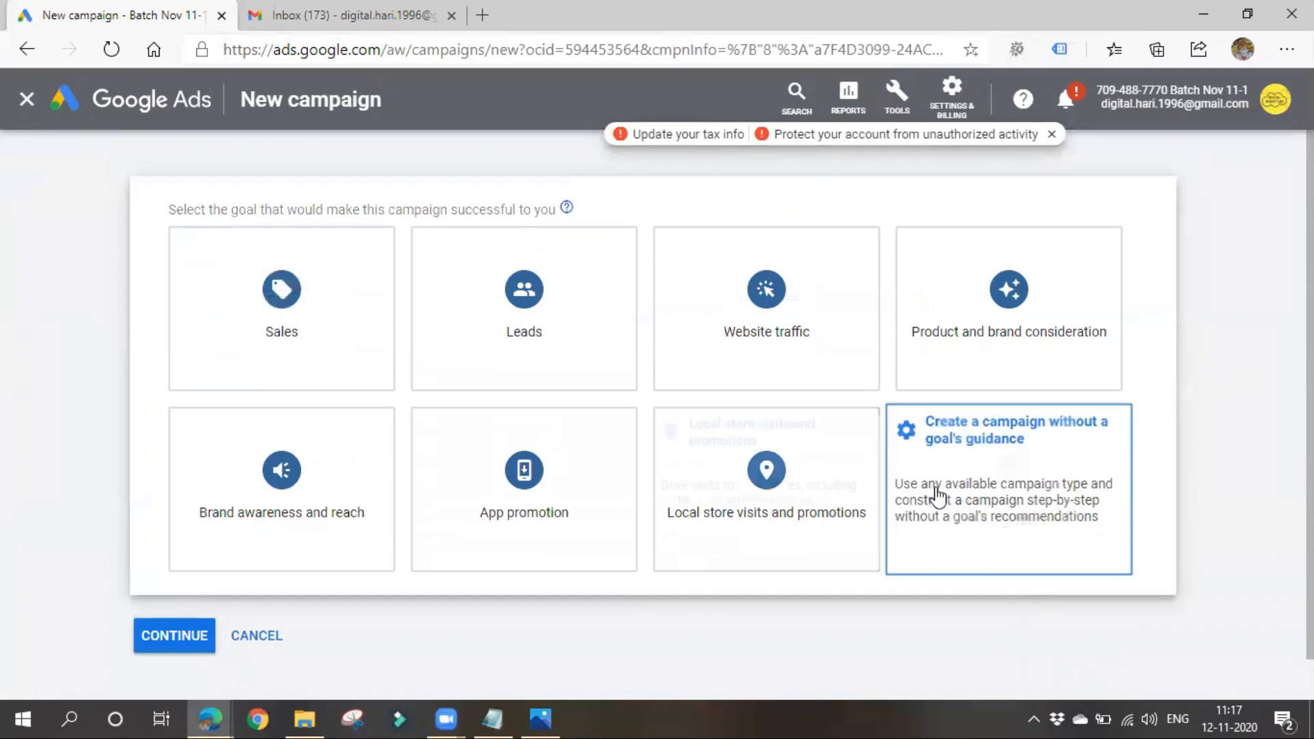
left_click(1038, 466)
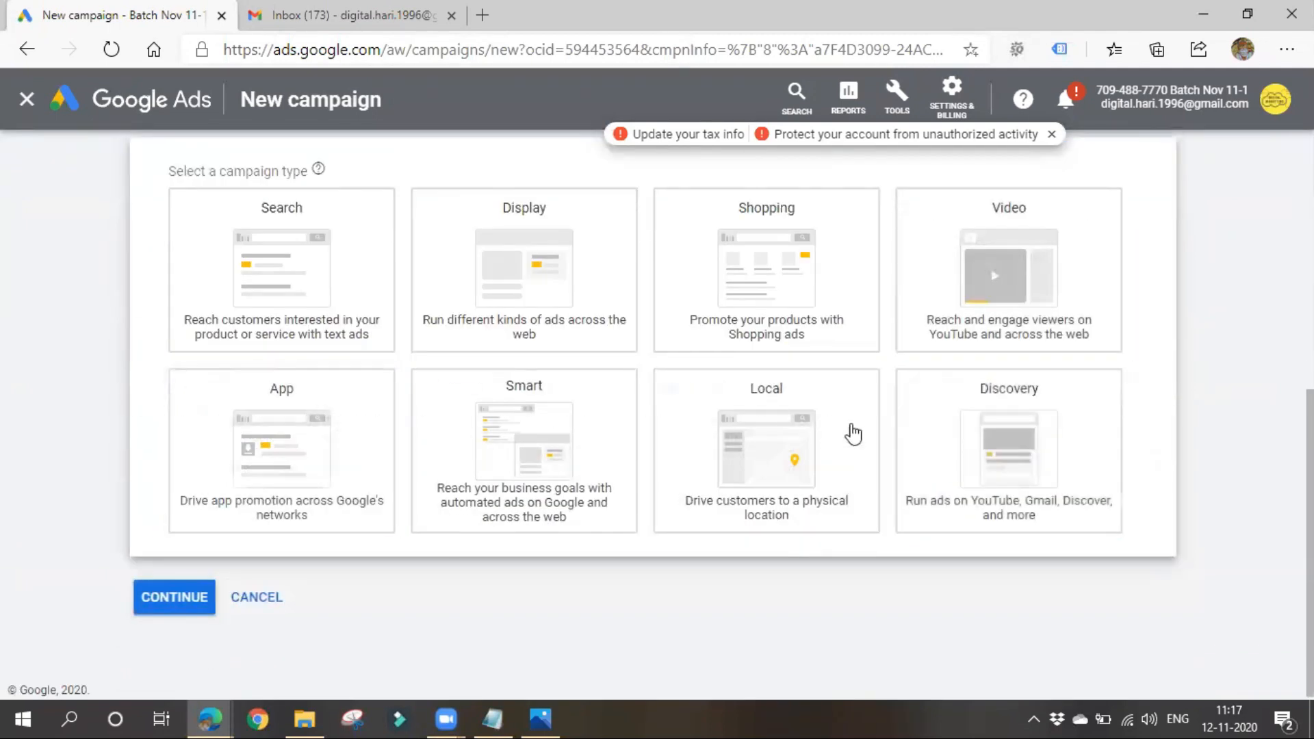
- Look over the available campaign types and select Video for the new campaign
scroll(851, 438, "up", 4)
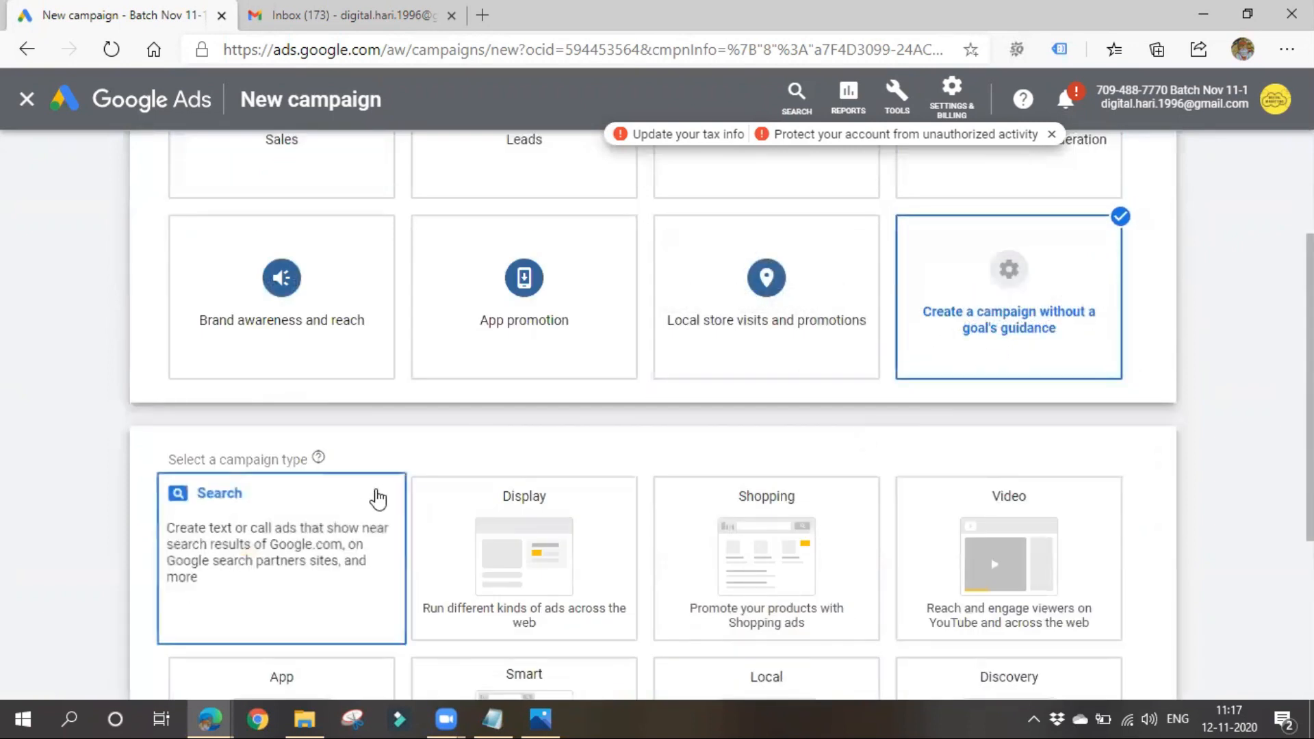
scroll(405, 498, "down", 1)
scroll(404, 501, "down", 1)
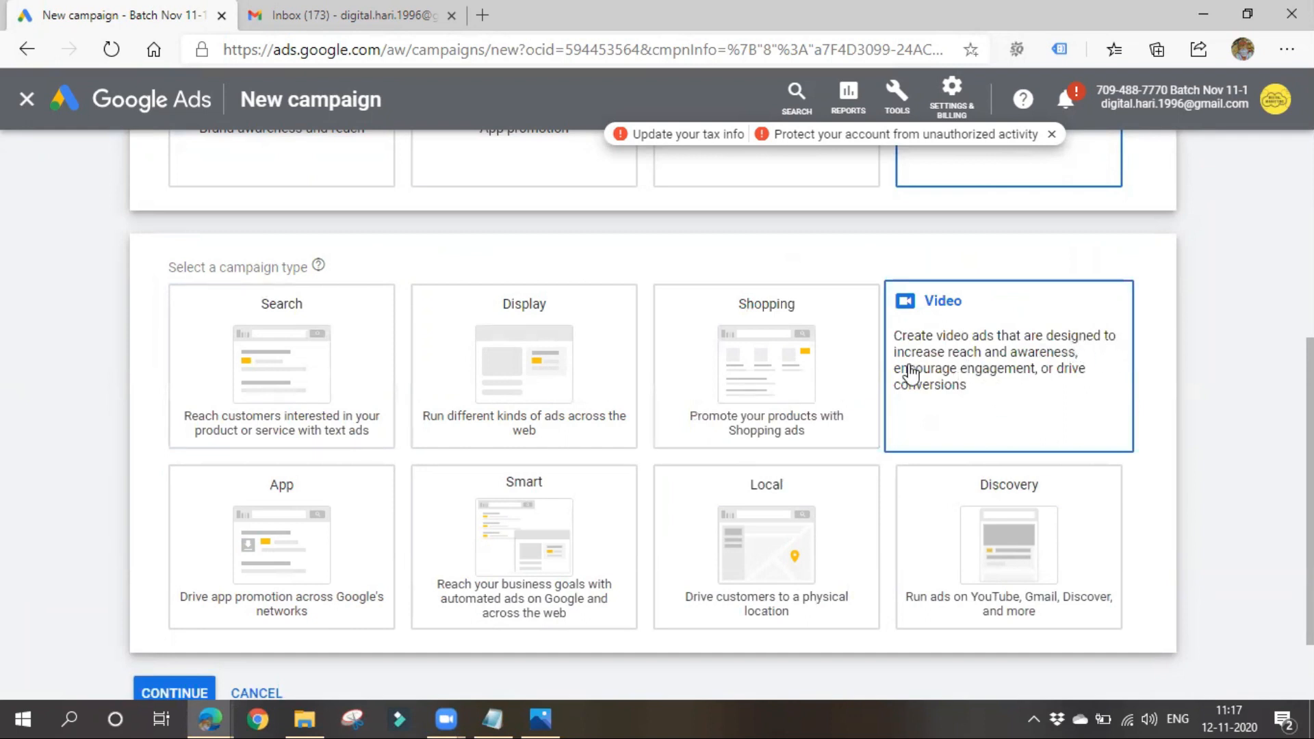
left_click(1002, 405)
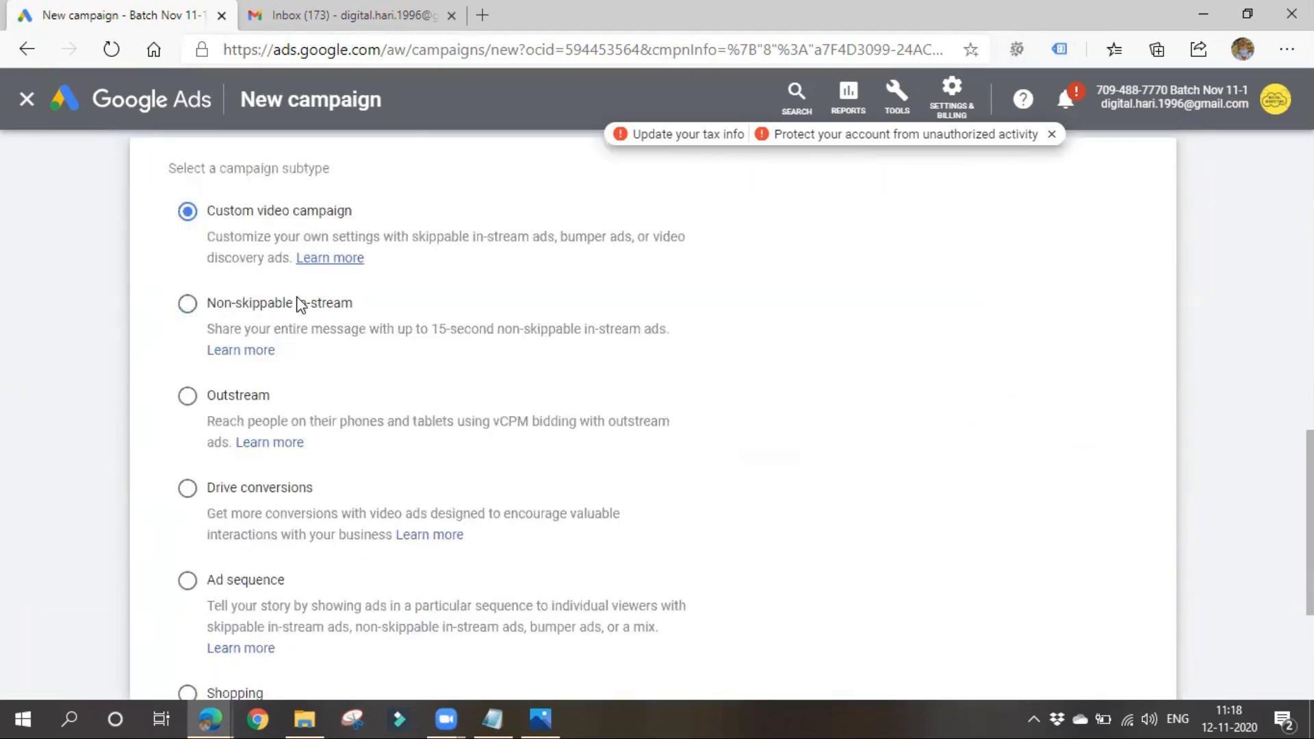
- Review the video campaign subtypes and their descriptions, from Custom video campaign down to Shopping
scroll(329, 602, "down", 1)
scroll(327, 603, "up", 5)
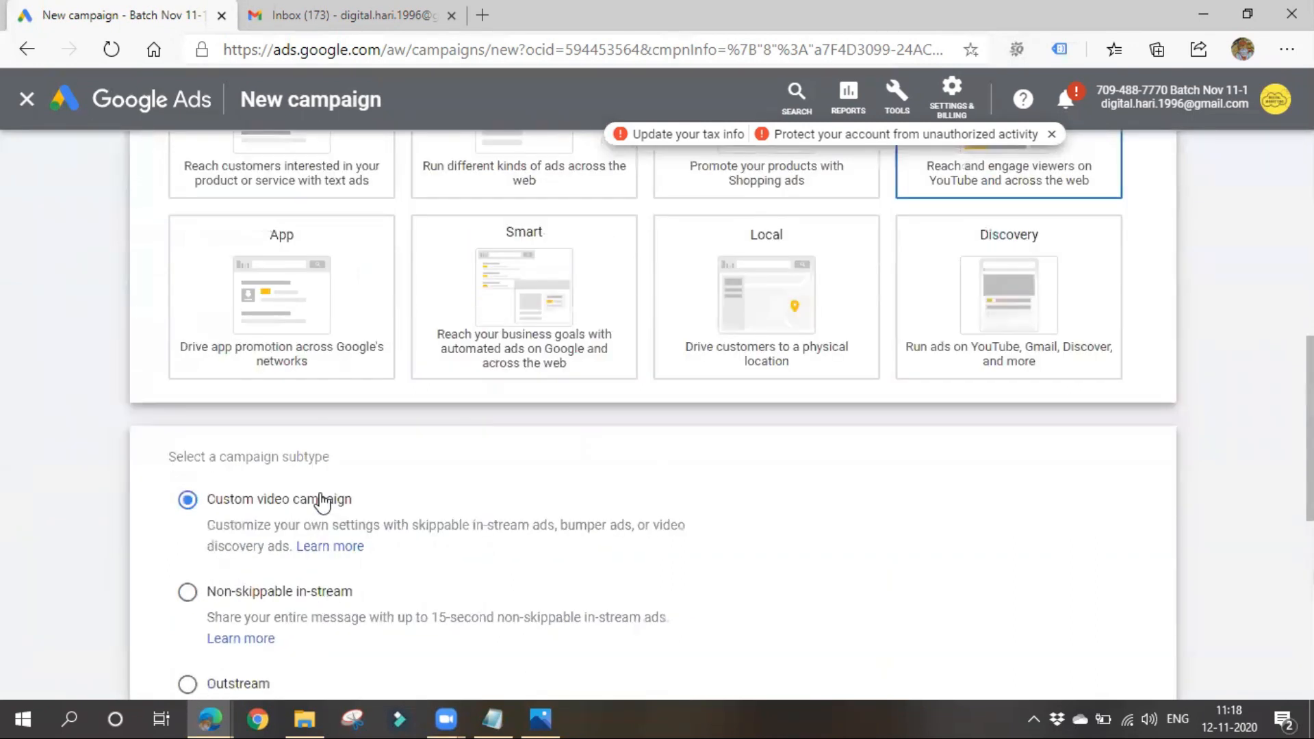
left_click_drag(216, 457, 363, 464)
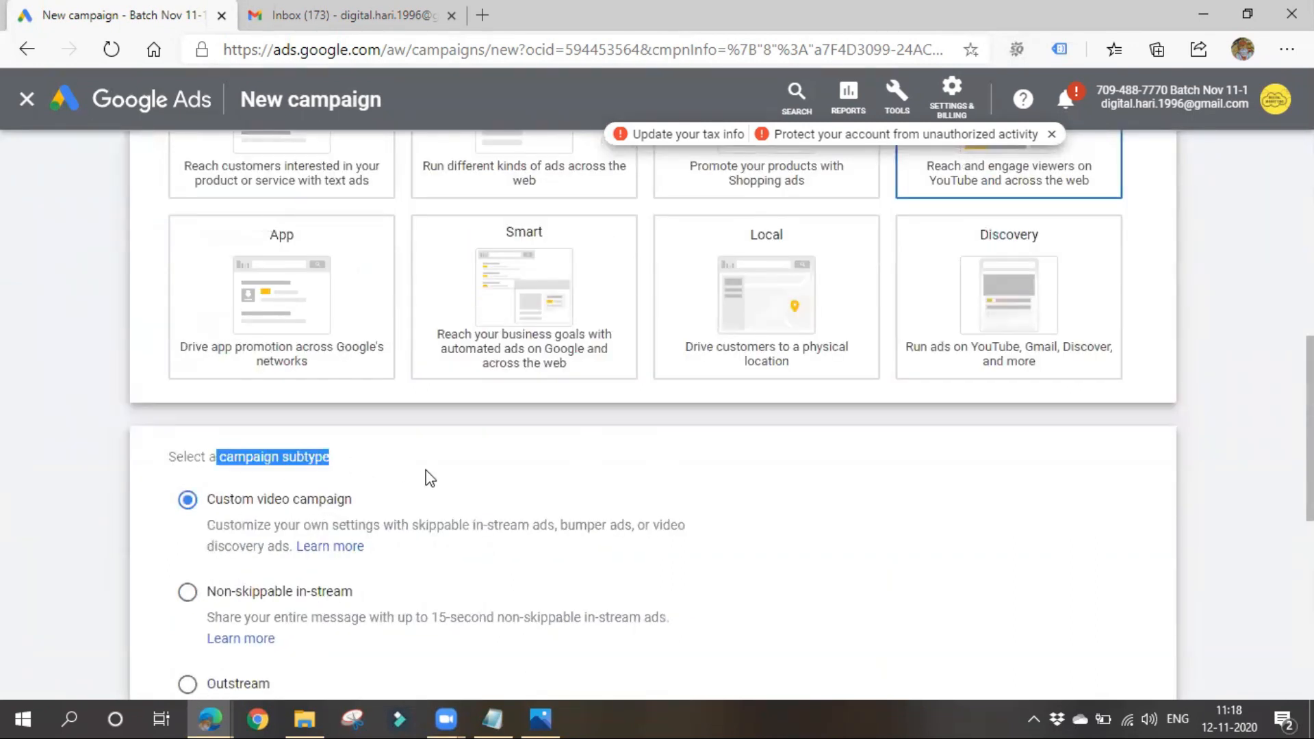
scroll(429, 478, "down", 3)
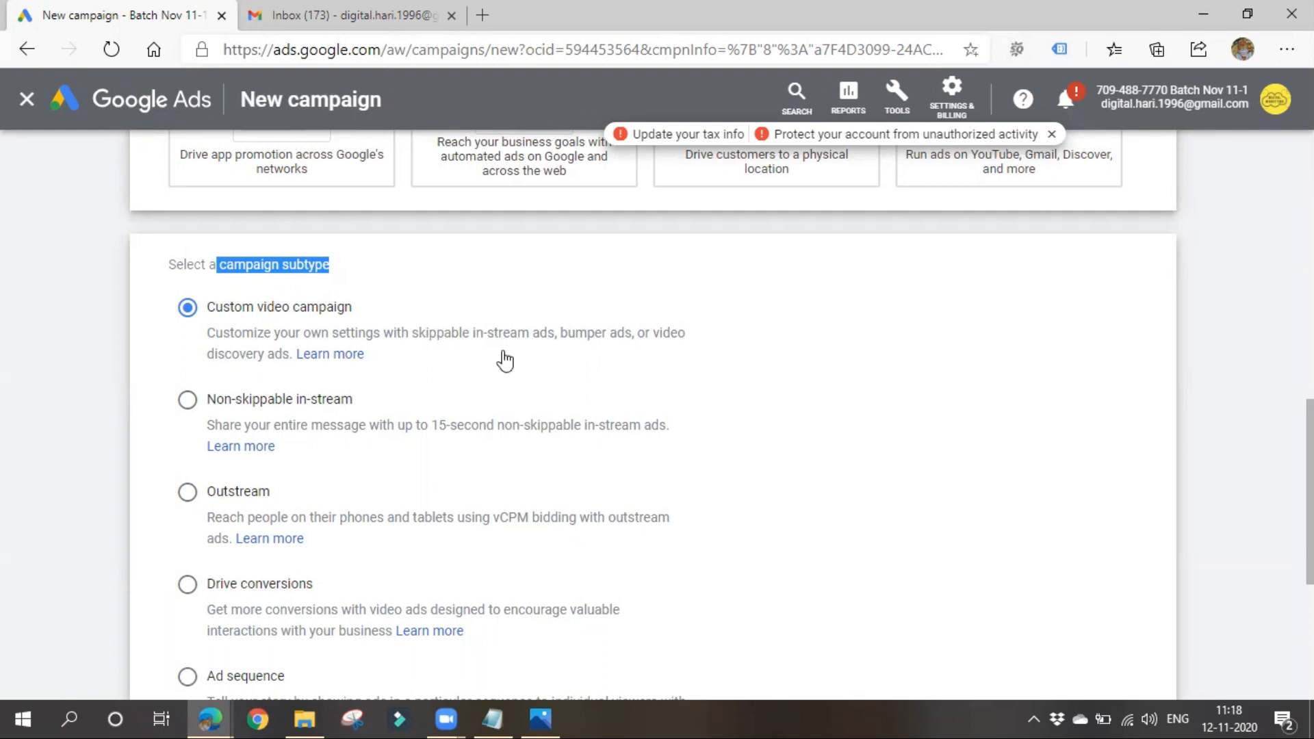
left_click(552, 377)
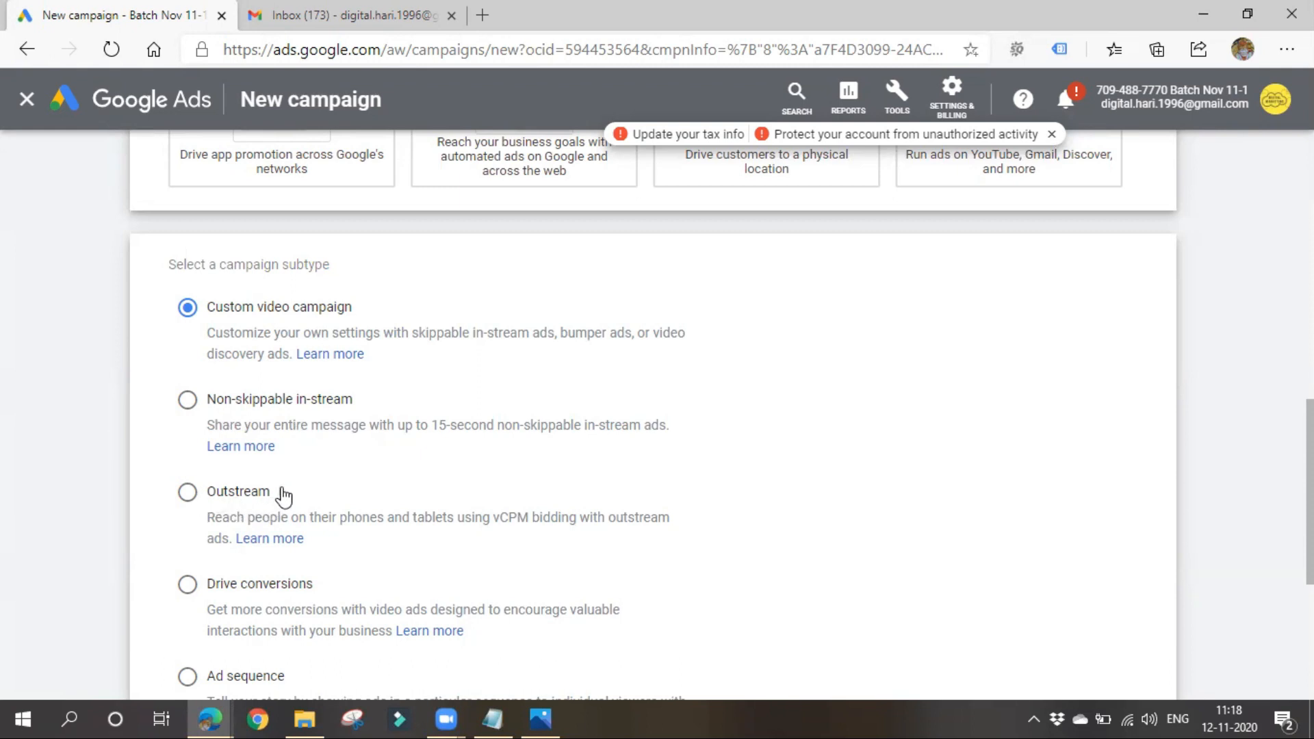
scroll(442, 500, "down", 3)
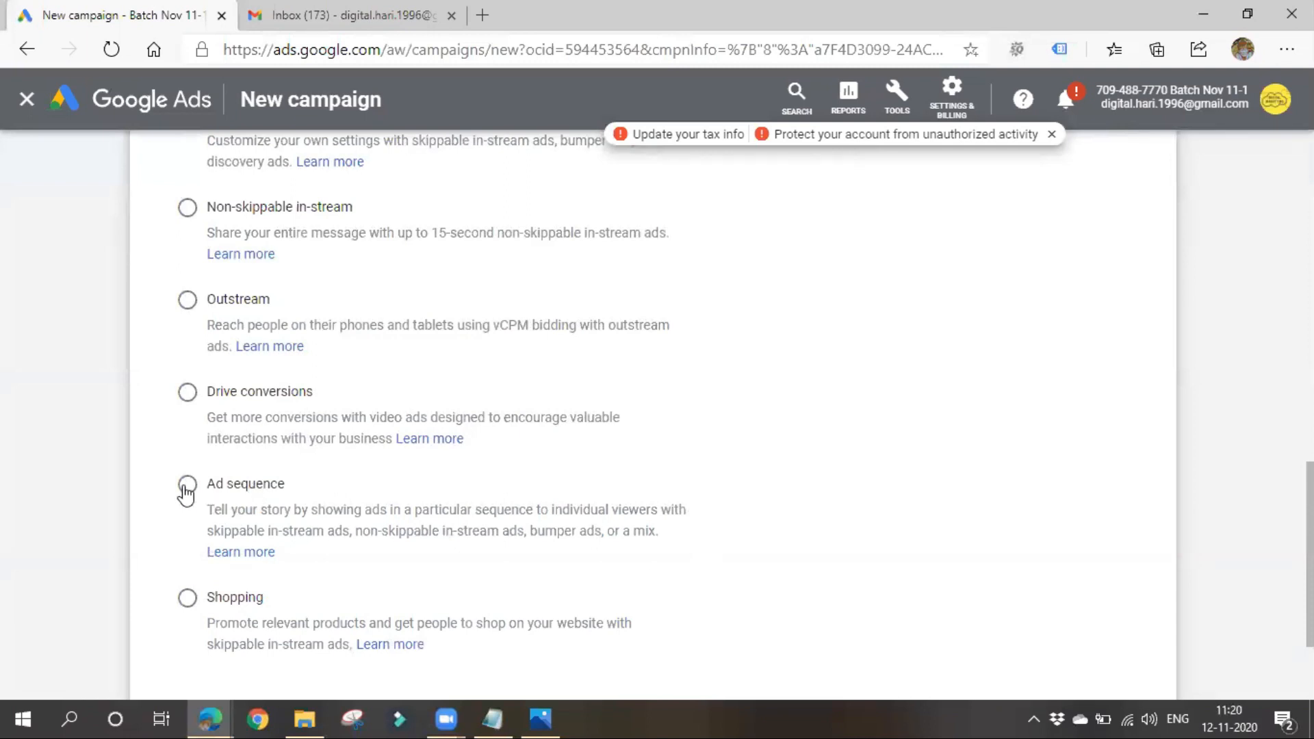
scroll(186, 492, "down", 2)
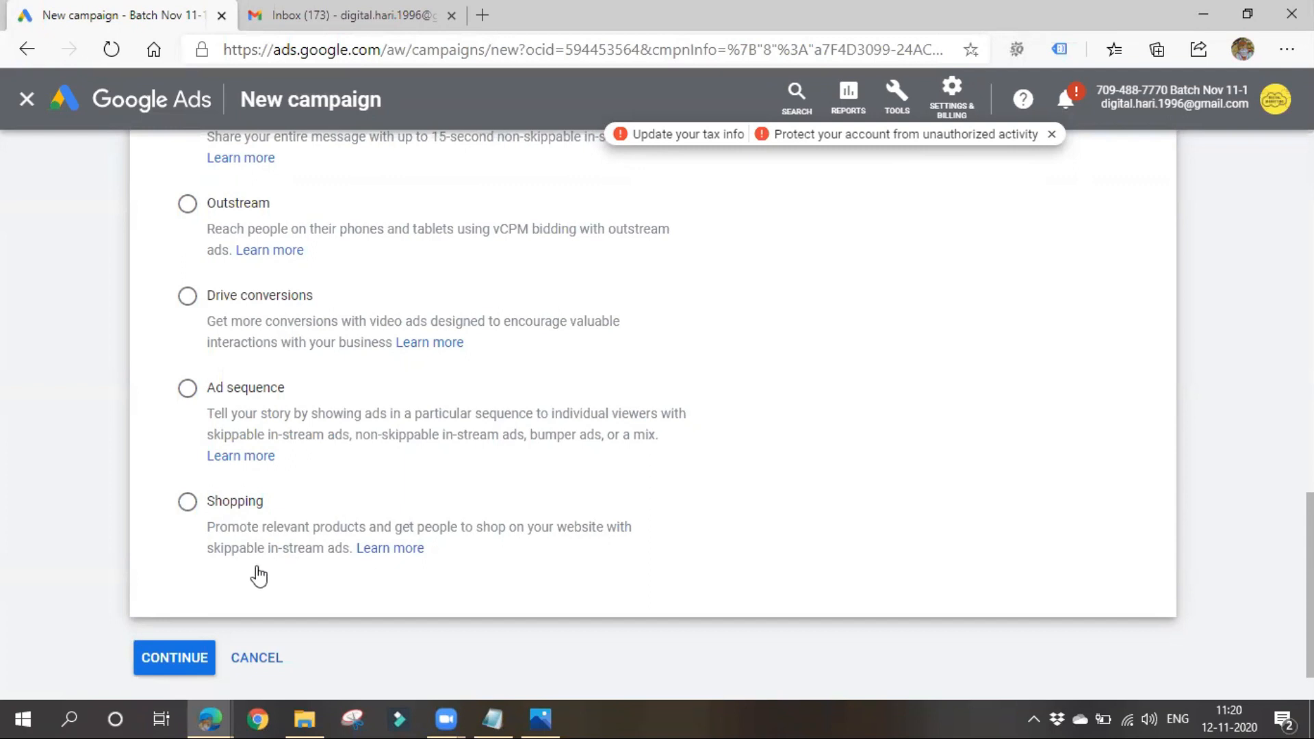
scroll(237, 611, "up", 2)
scroll(236, 616, "up", 6)
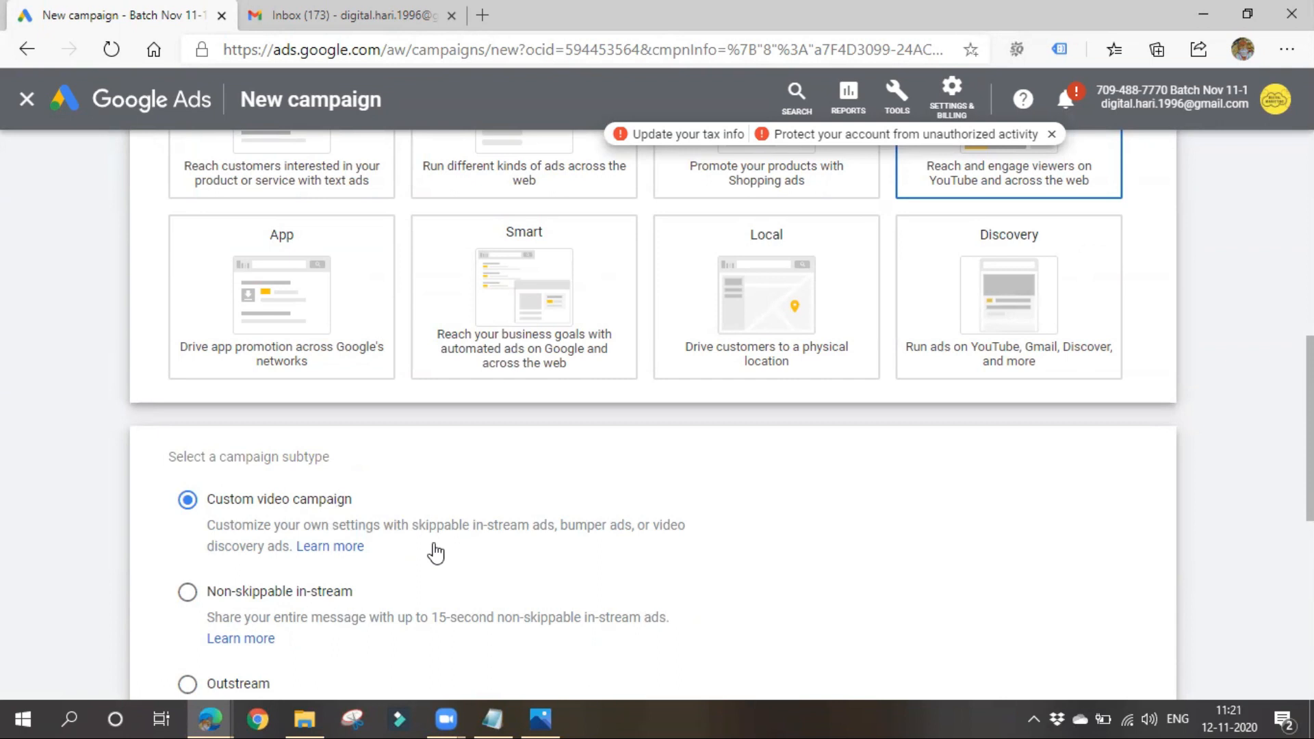
- Continue with the Custom video campaign subtype and name the campaign Video 11-1
scroll(431, 551, "down", 8)
left_click(174, 592)
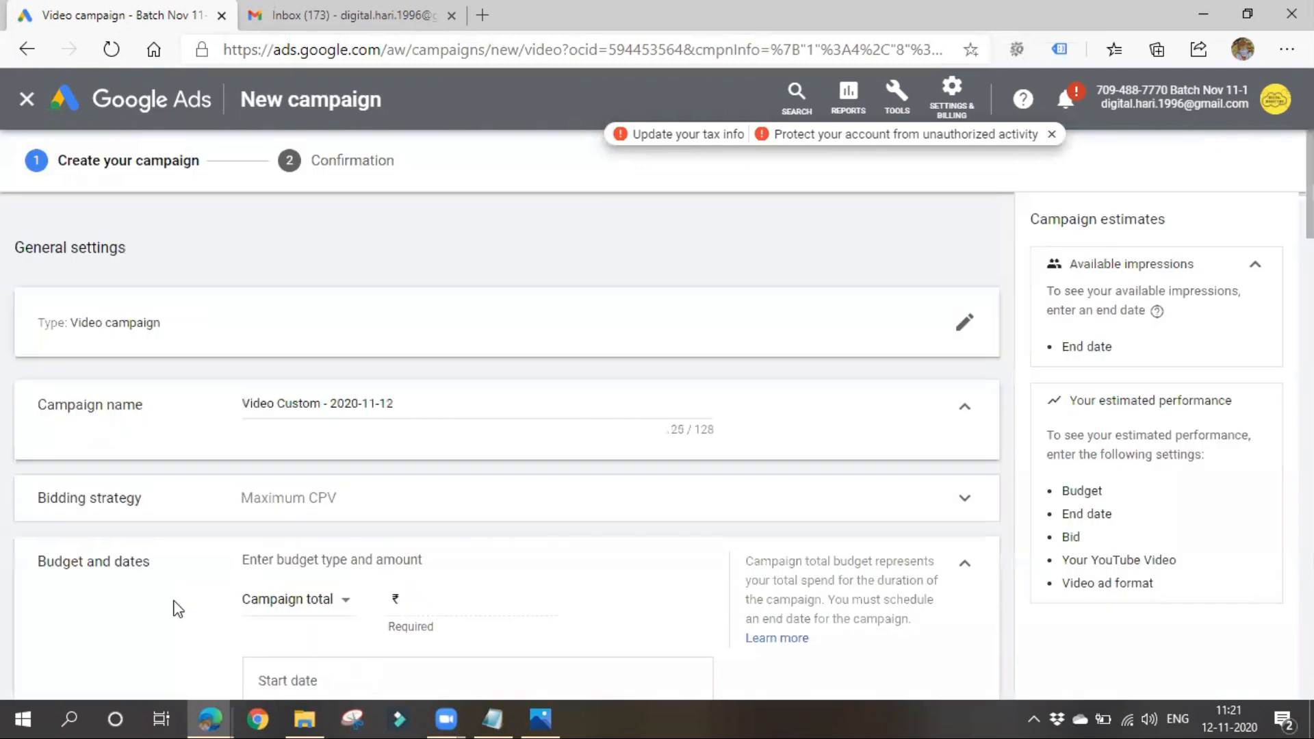
left_click_drag(279, 402, 488, 403)
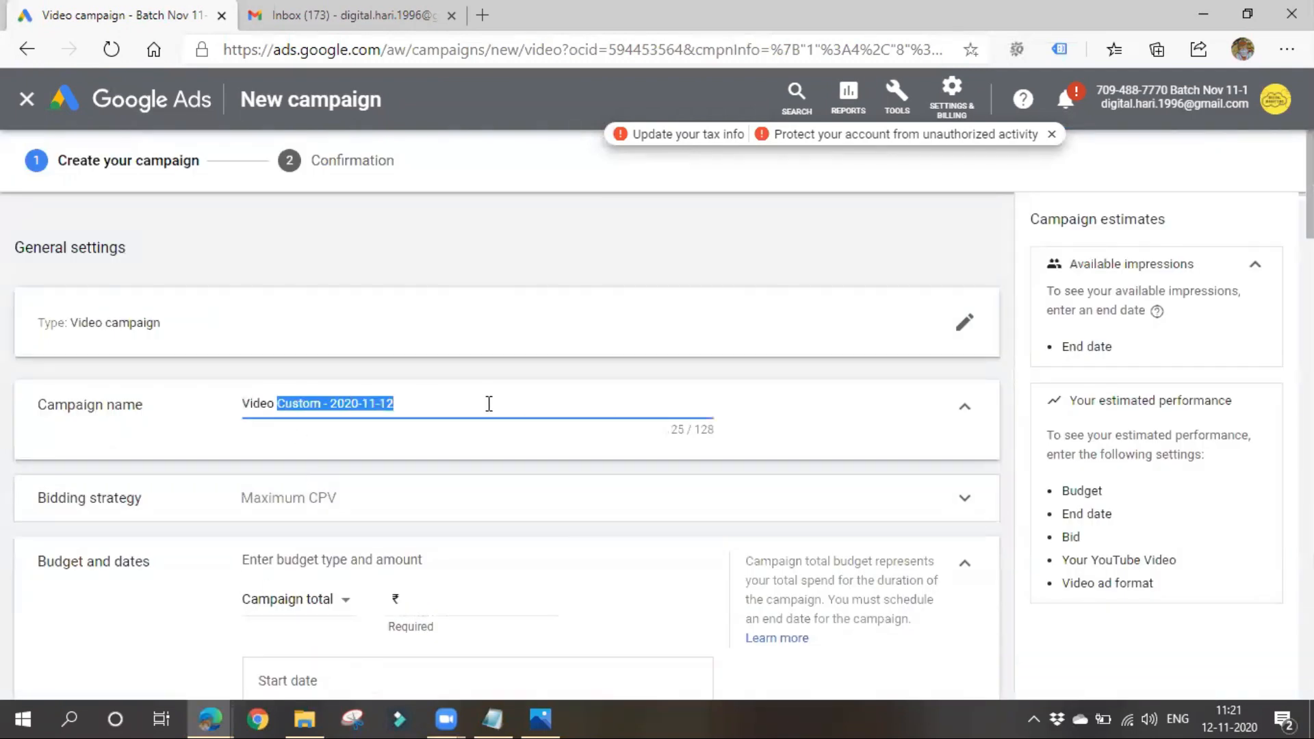
type("11-1")
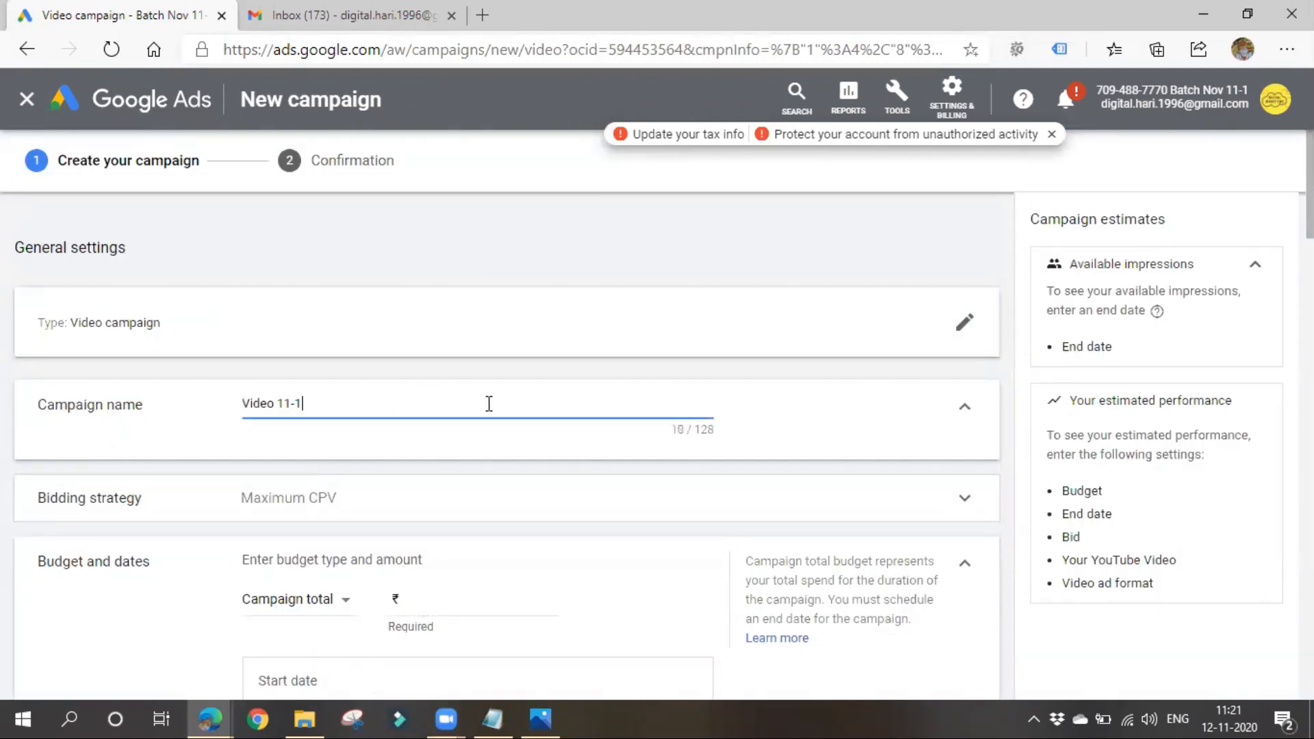
- Expand the bidding strategy settings and view the bid strategies available for this campaign
scroll(489, 403, "down", 3)
left_click(377, 309)
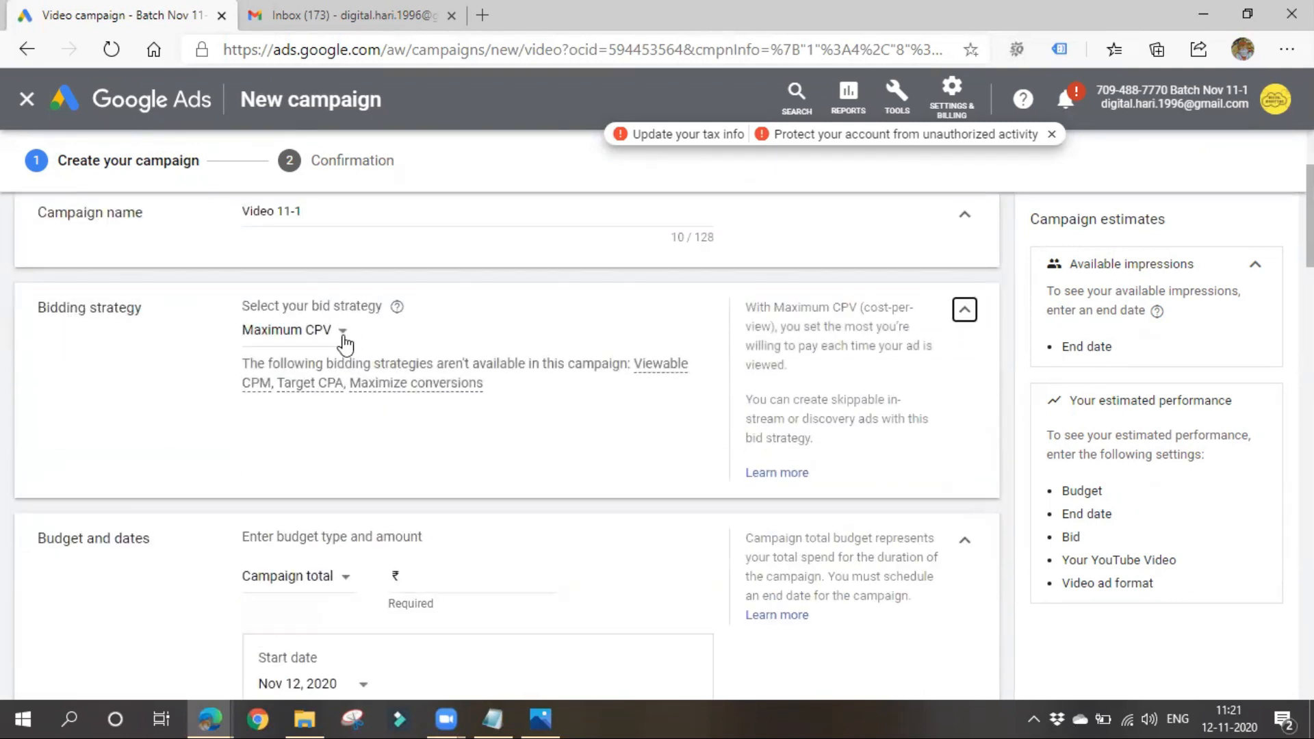
left_click(343, 334)
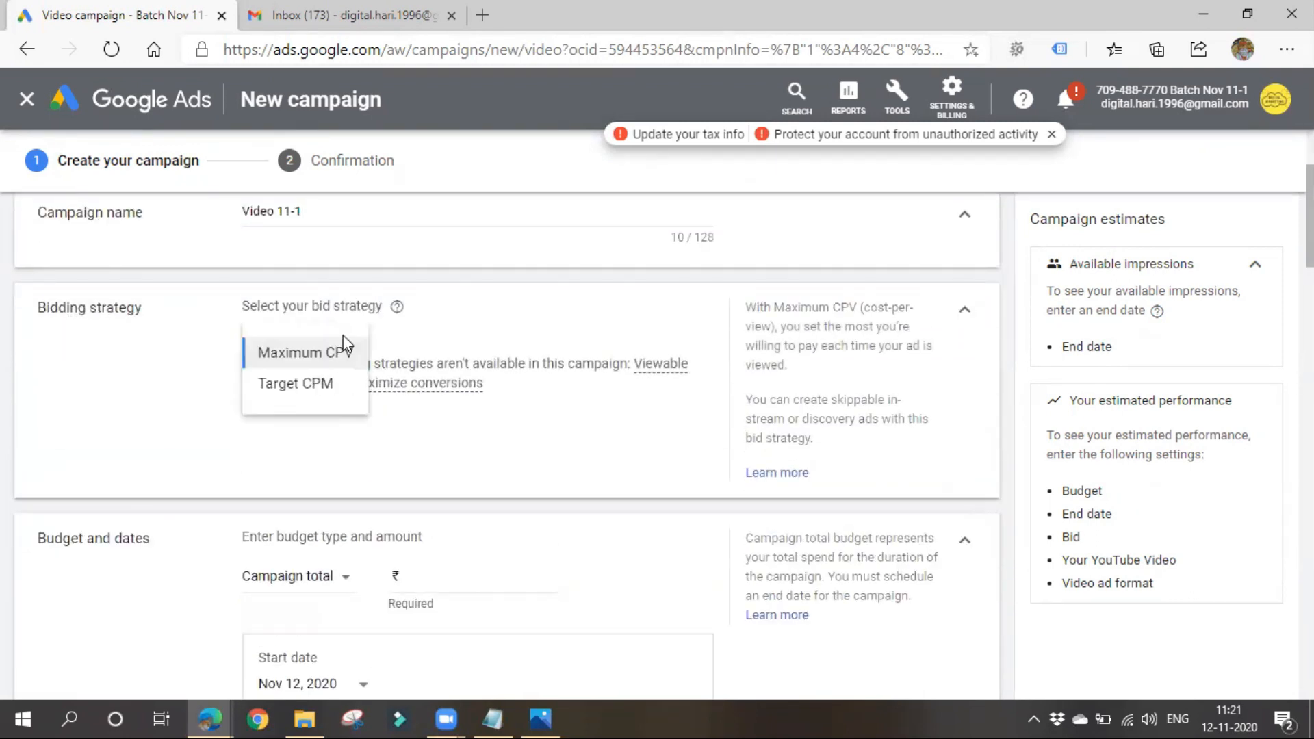
left_click(506, 472)
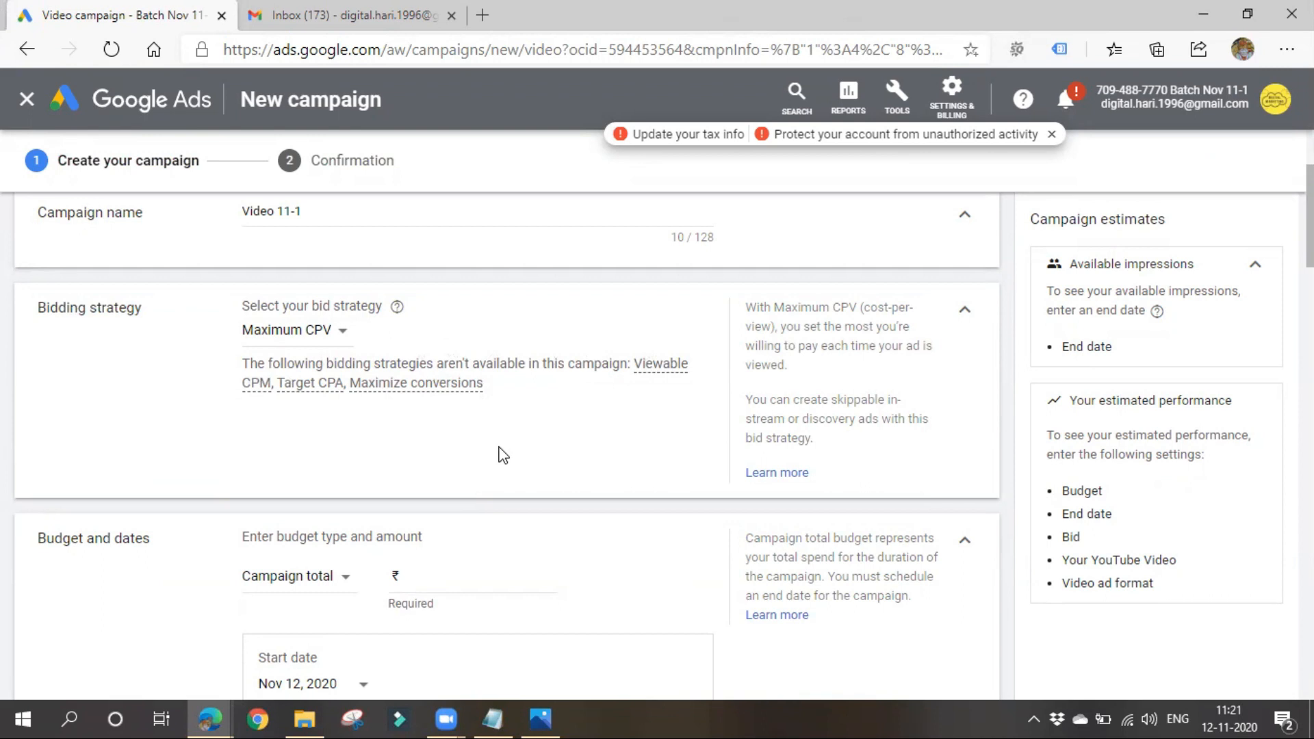
- Check the budget type options and set a campaign total budget of ₹1,000
scroll(202, 410, "down", 1)
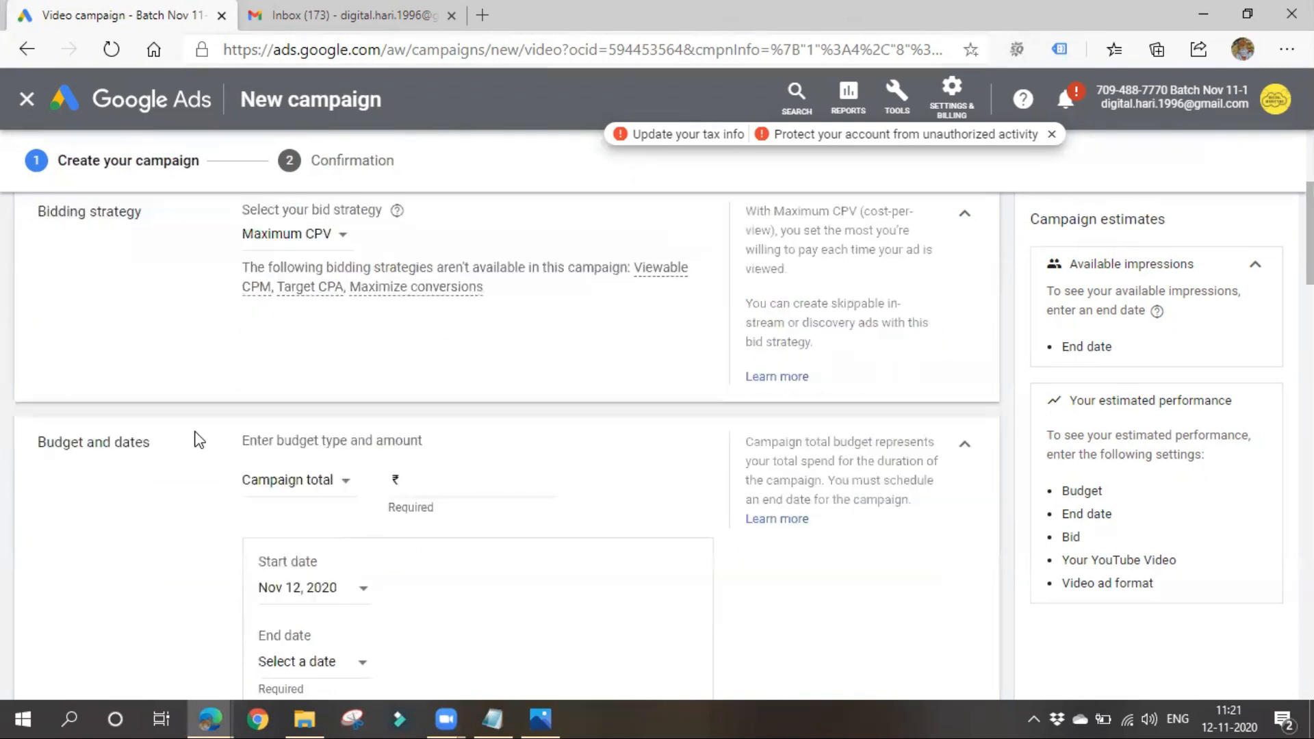
scroll(52, 434, "down", 2)
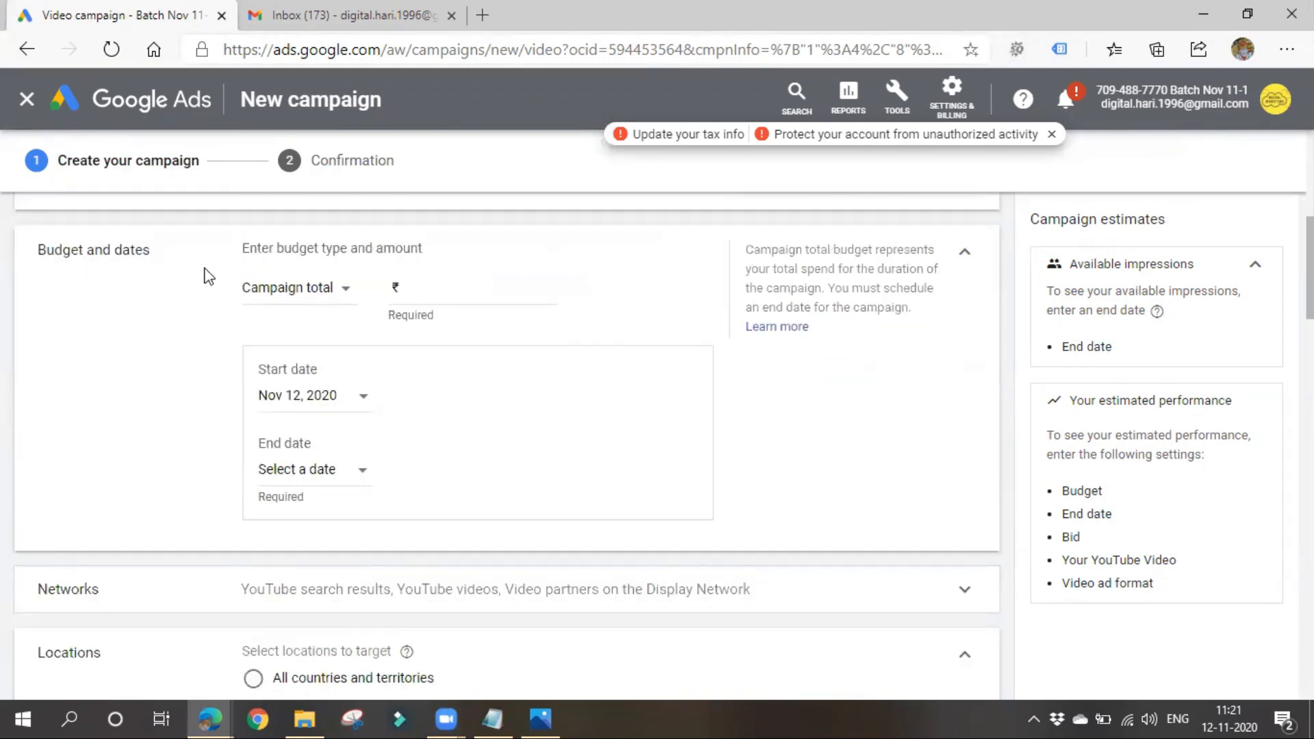
left_click(345, 301)
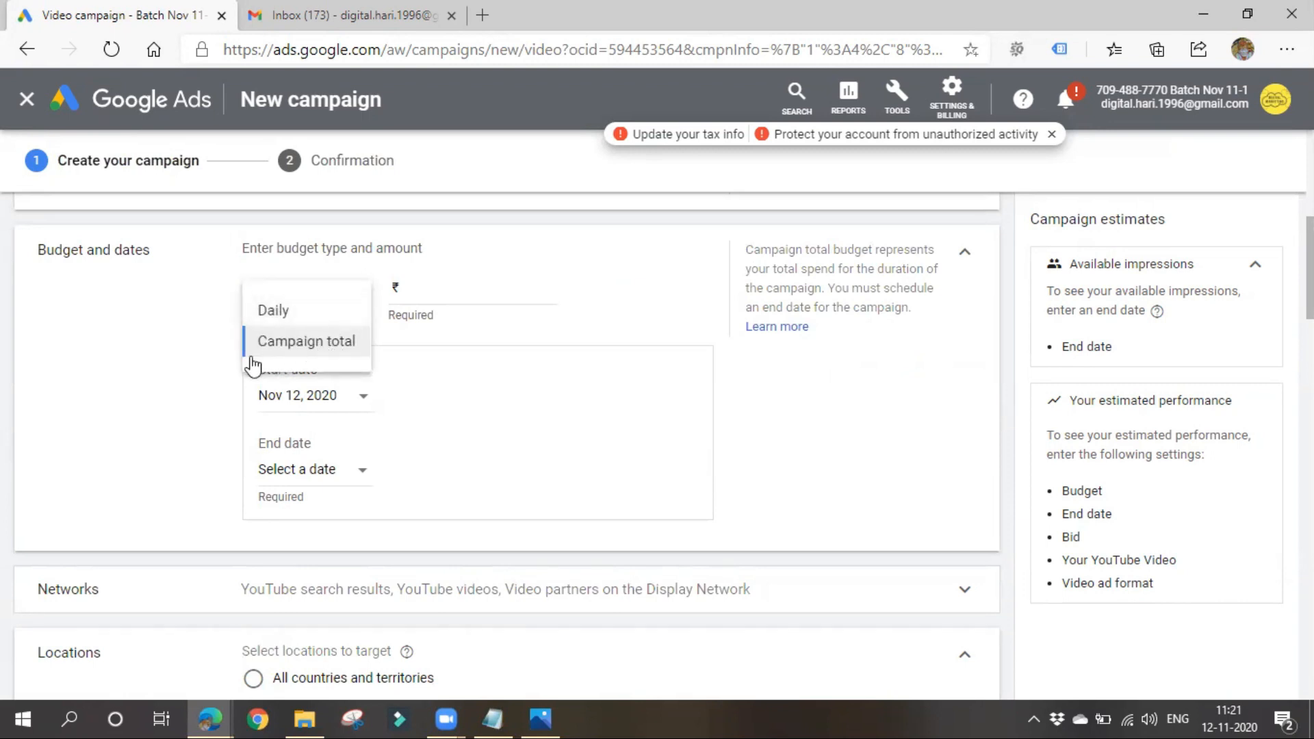
left_click(183, 384)
scroll(171, 424, "up", 1)
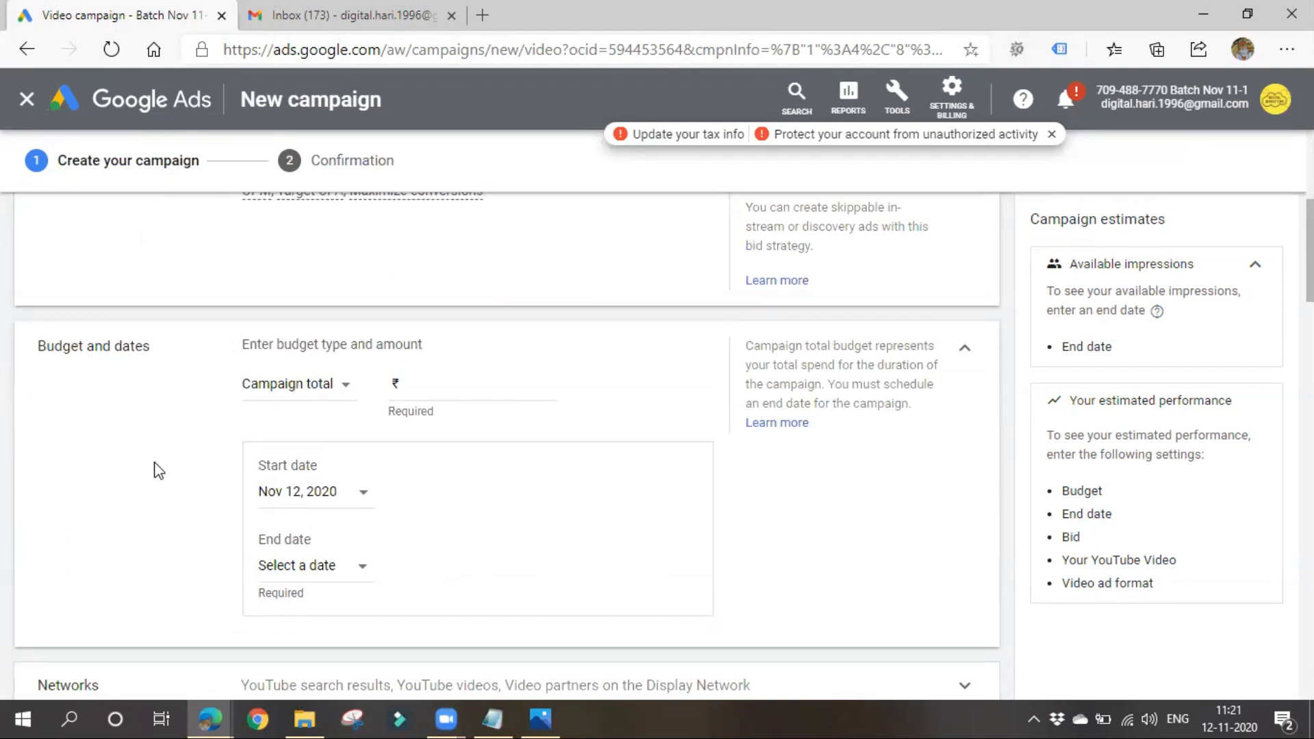
left_click(464, 385)
left_click(345, 396)
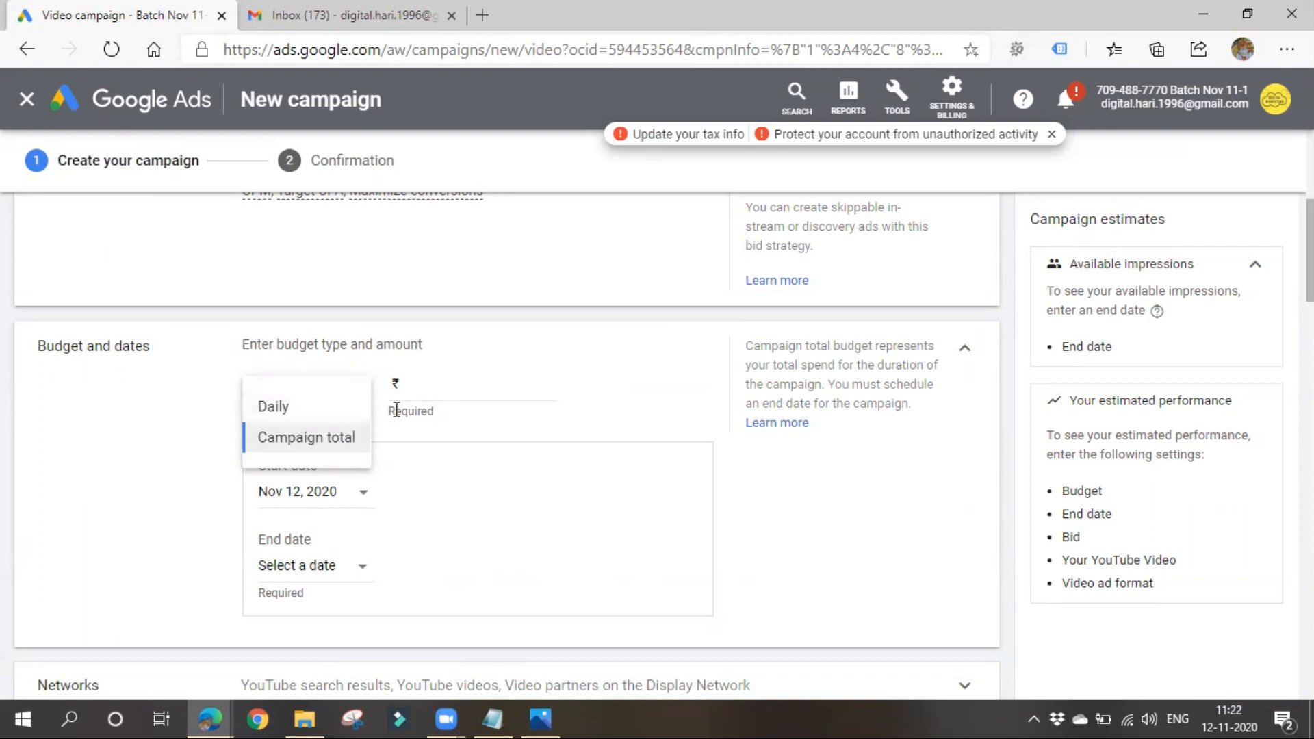
left_click(460, 383)
type("1000")
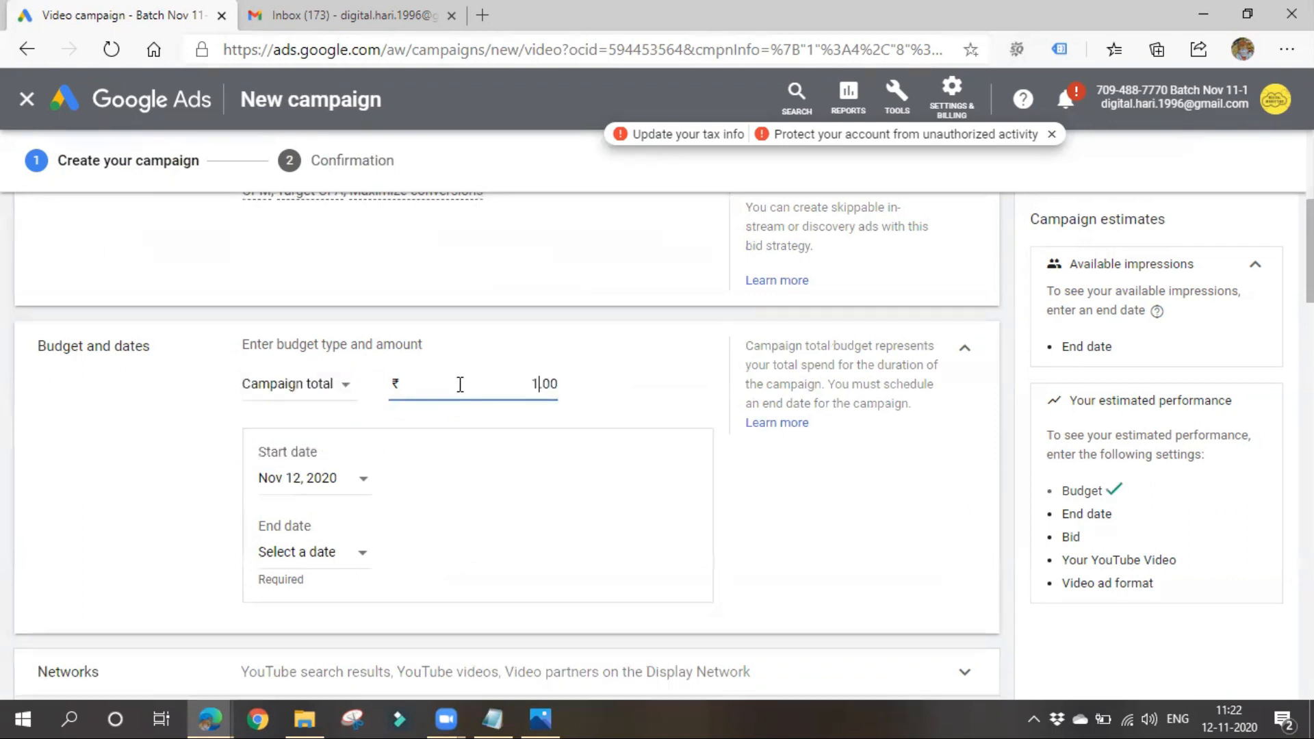
left_click(451, 481)
- Set the campaign to start on Nov 12, 2020 and end on Nov 15, 2020
left_click(350, 483)
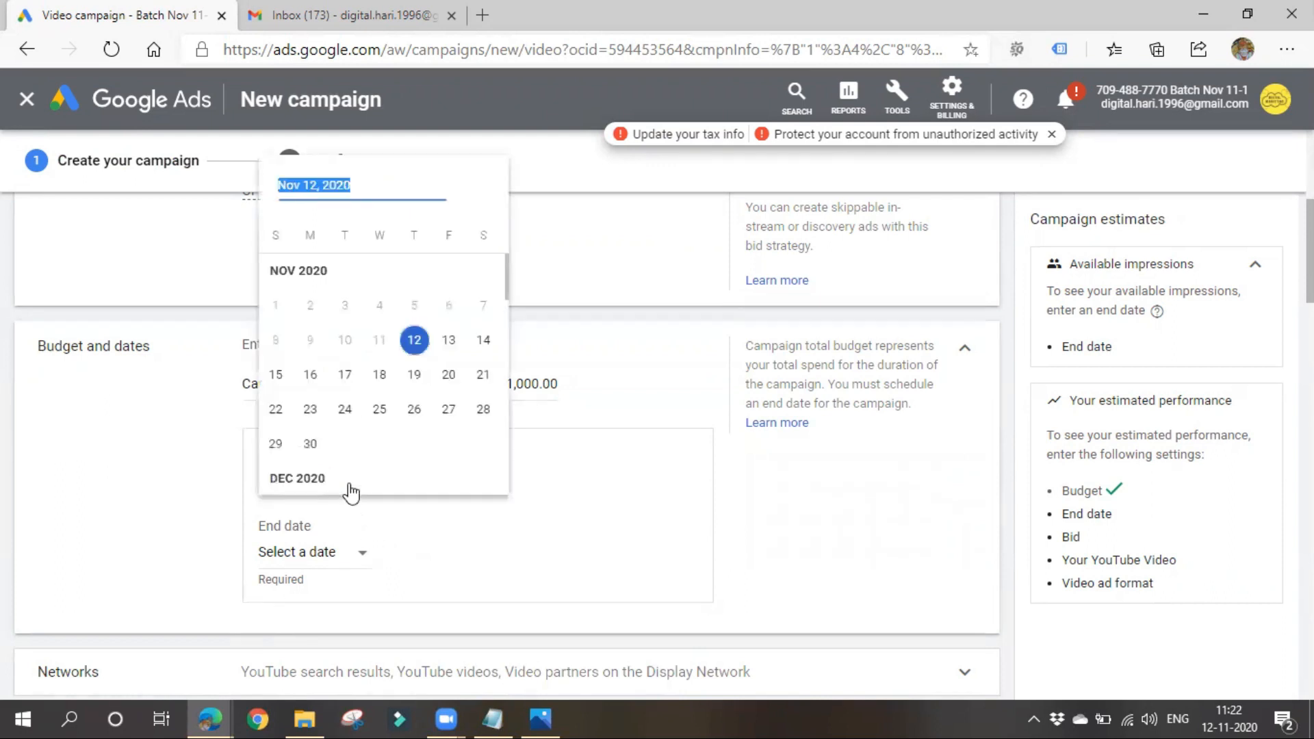
left_click(411, 349)
left_click(336, 551)
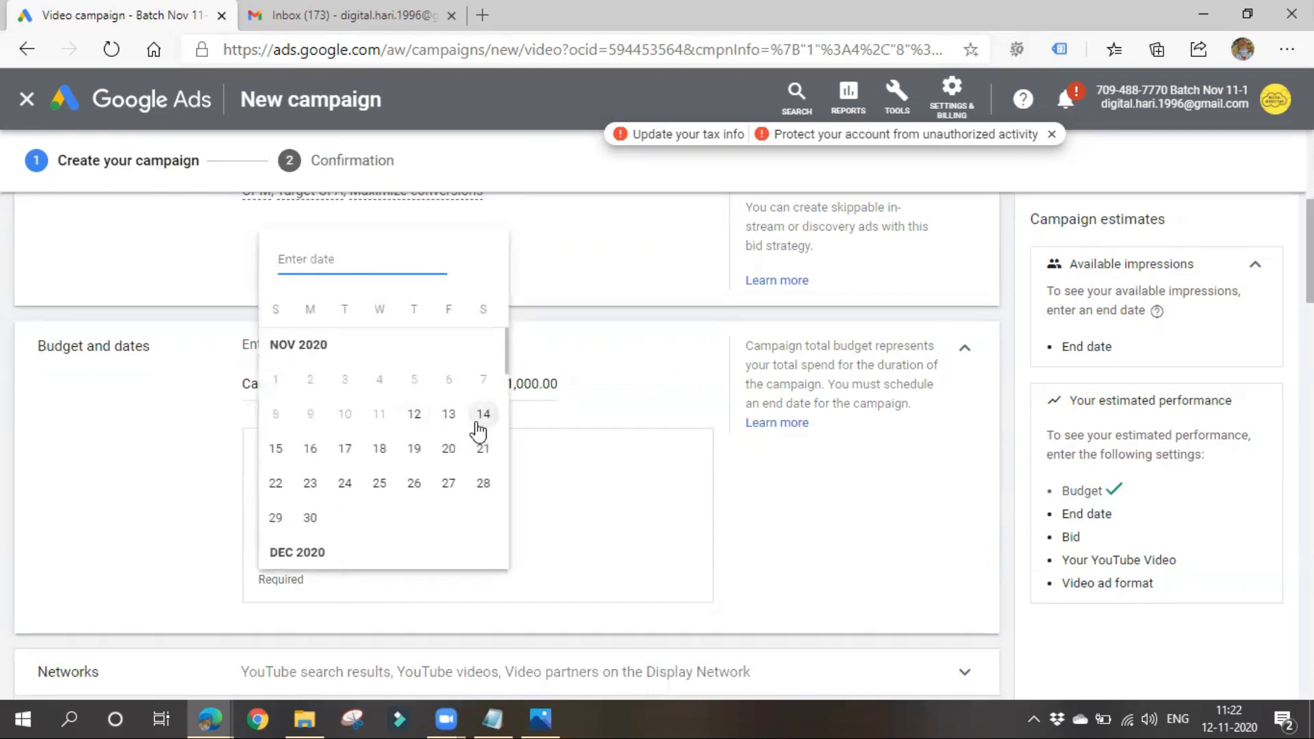
left_click(275, 450)
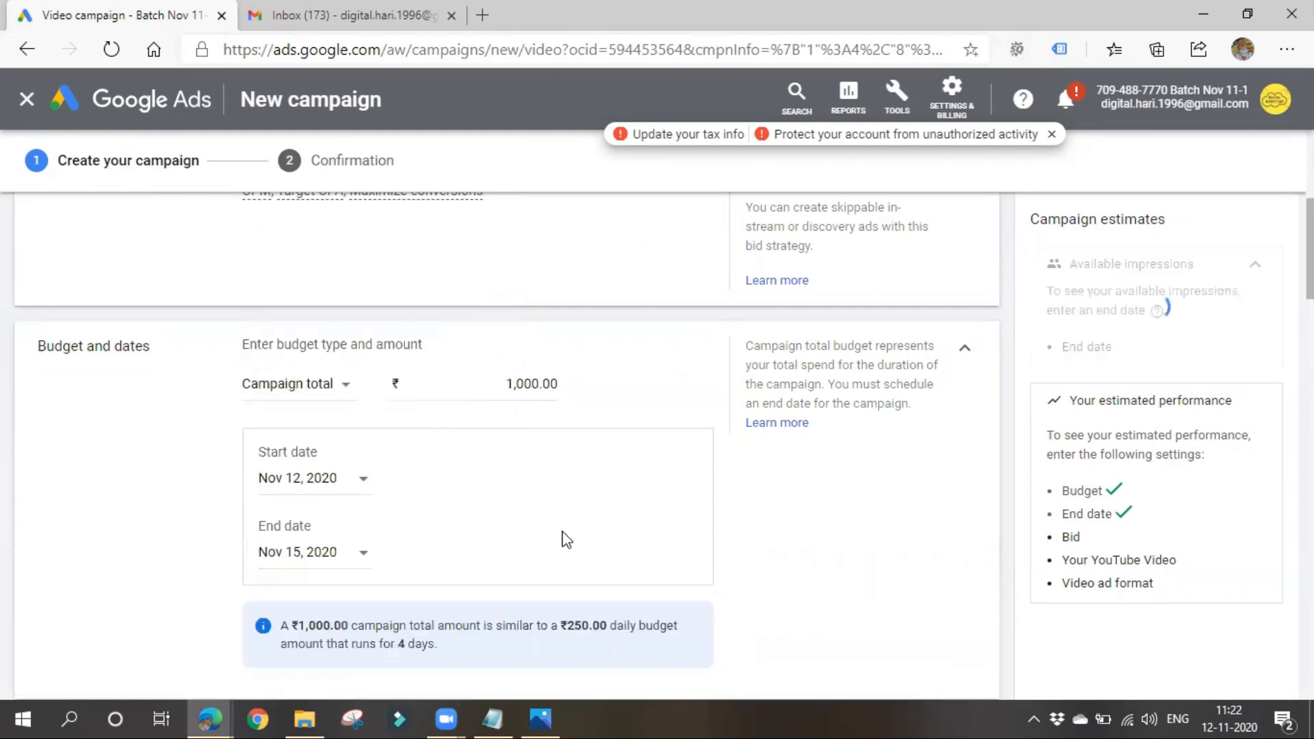
- Highlight the equivalent daily budget and the number of days in the note below the campaign dates
scroll(565, 539, "down", 4)
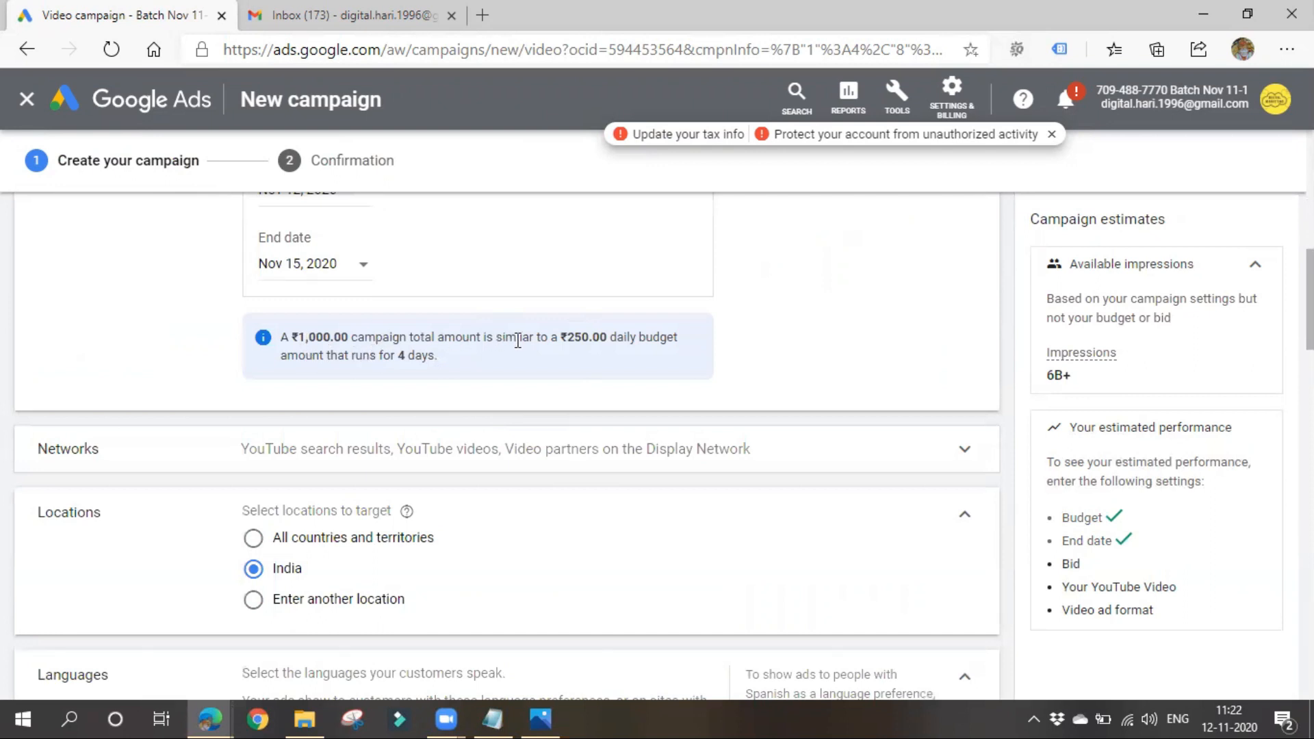
left_click_drag(560, 337, 713, 343)
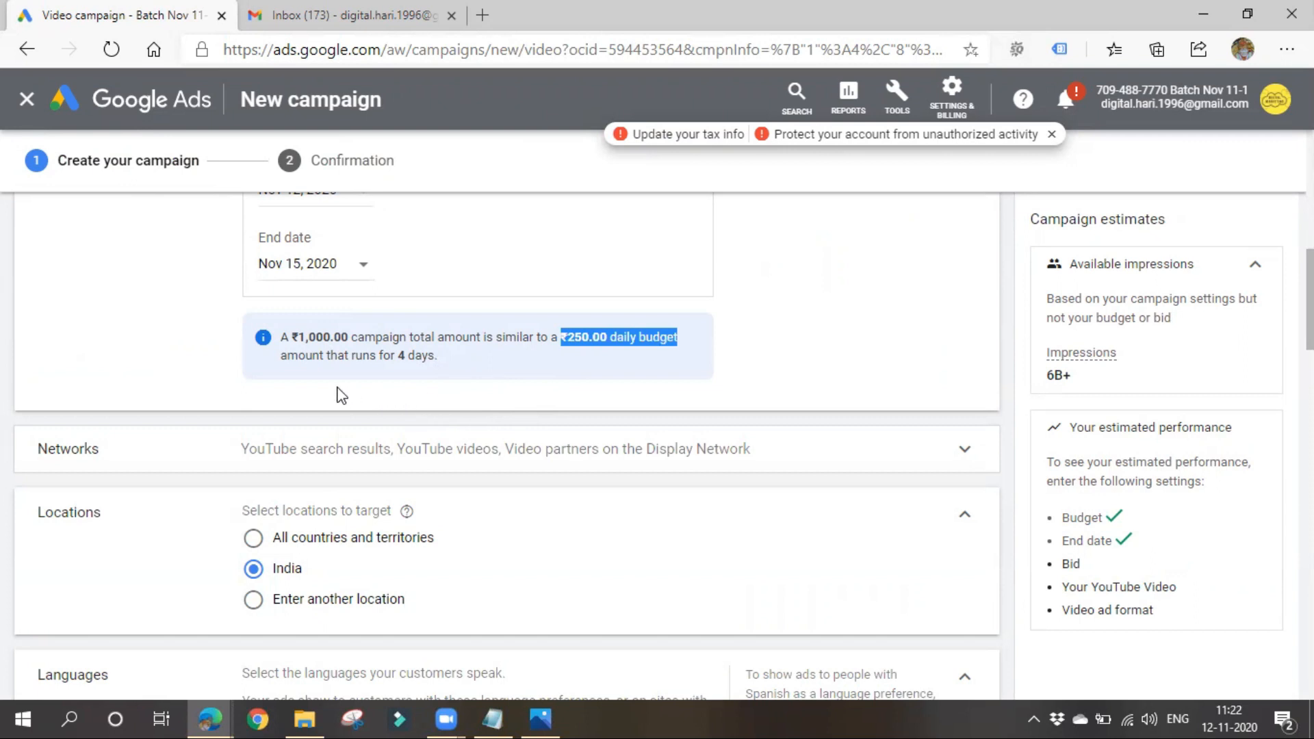
left_click_drag(383, 355, 510, 371)
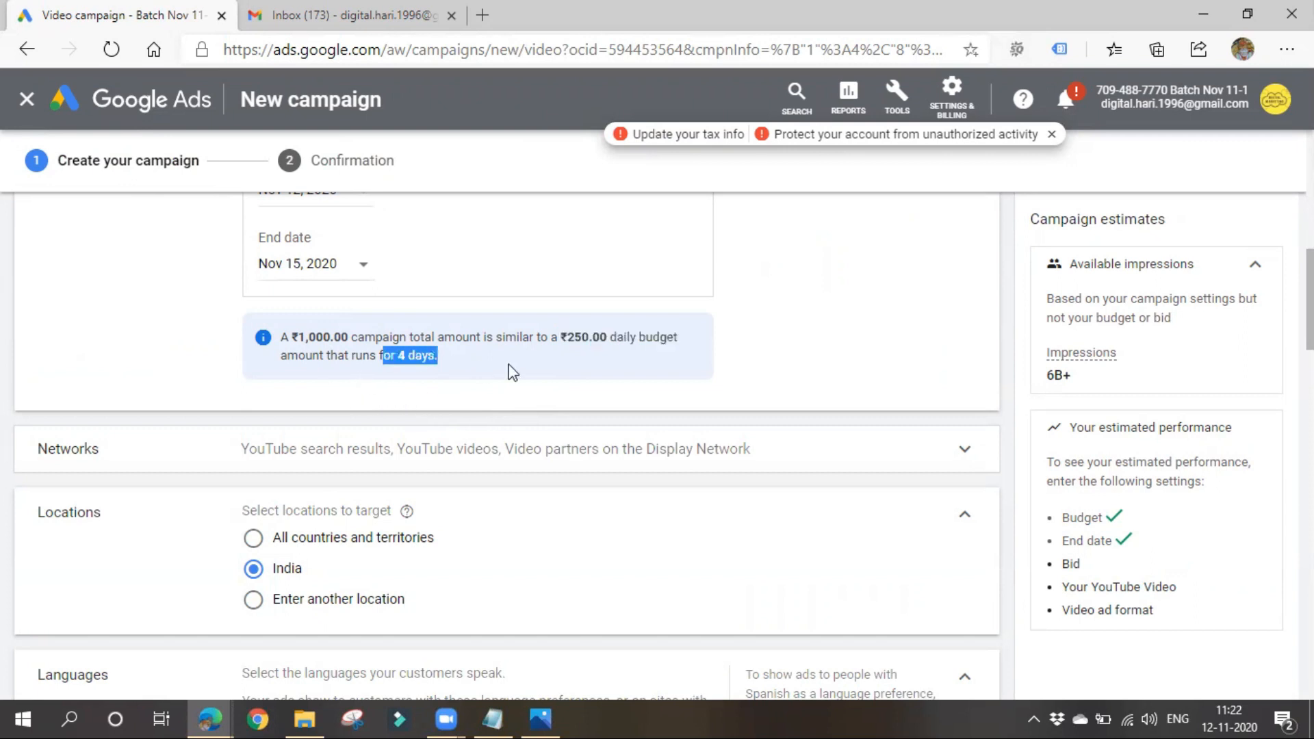
left_click(143, 340)
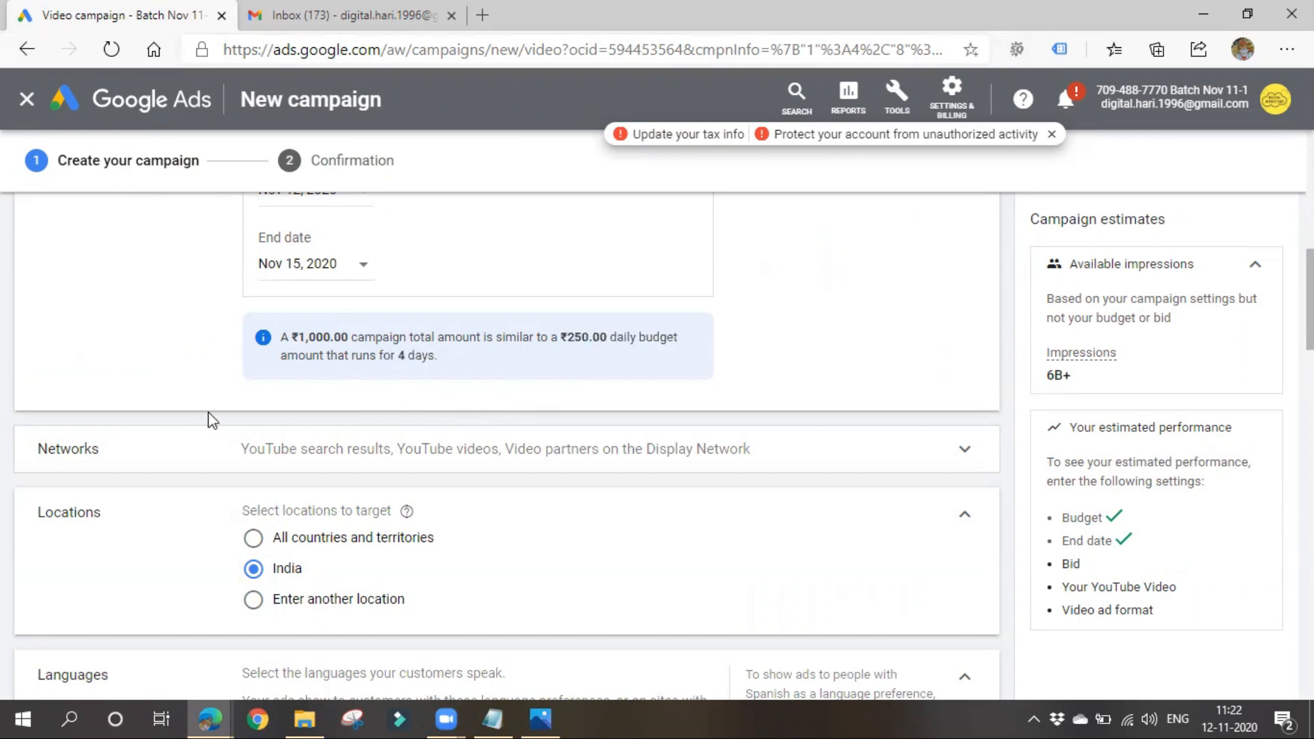
- Expand the campaign's Networks settings, then open the YouTube home page in a new browser tab
scroll(209, 413, "down", 1)
left_click(191, 364)
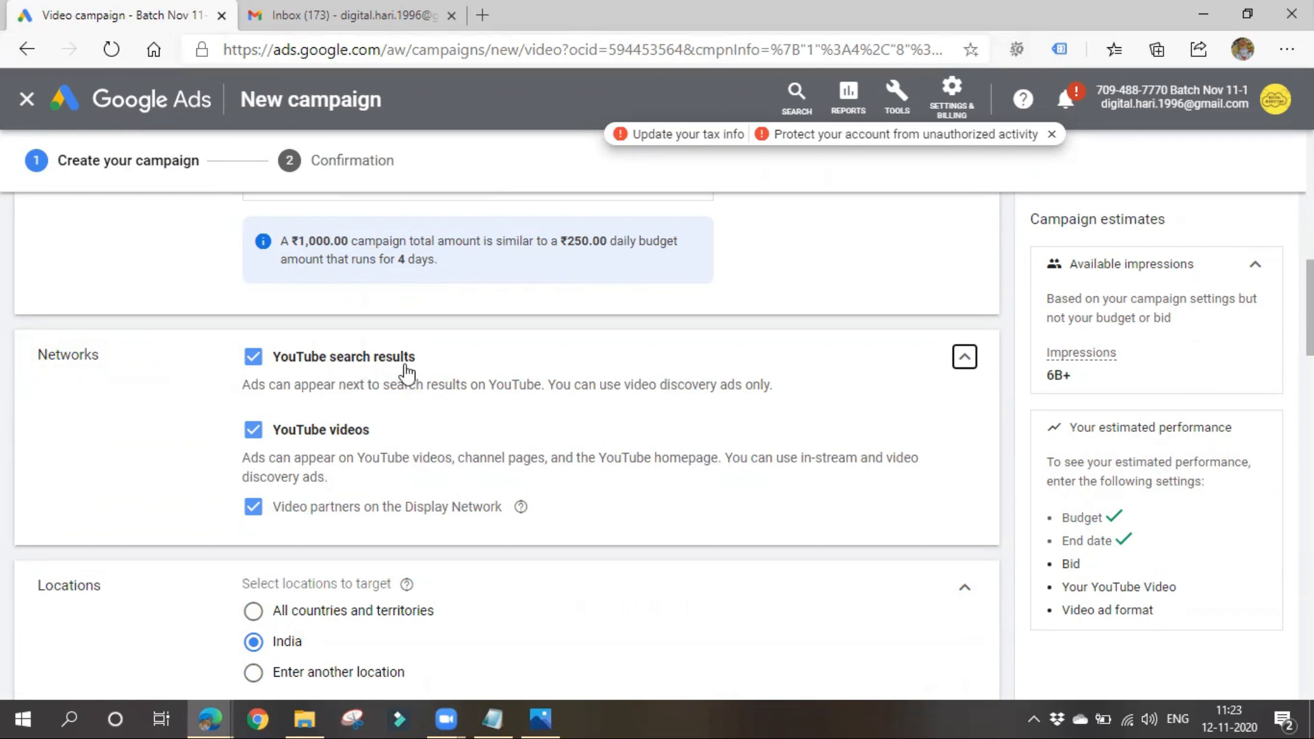
left_click(483, 15)
left_click(72, 84)
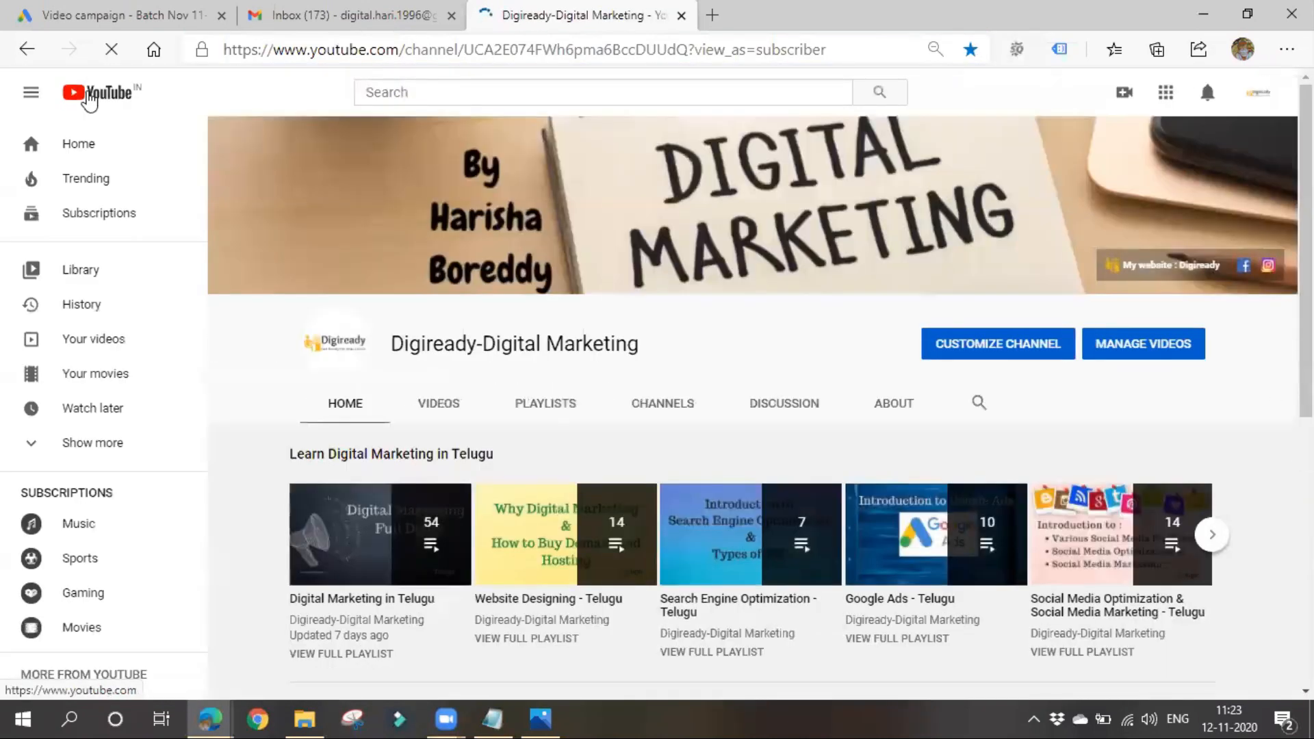
left_click(89, 100)
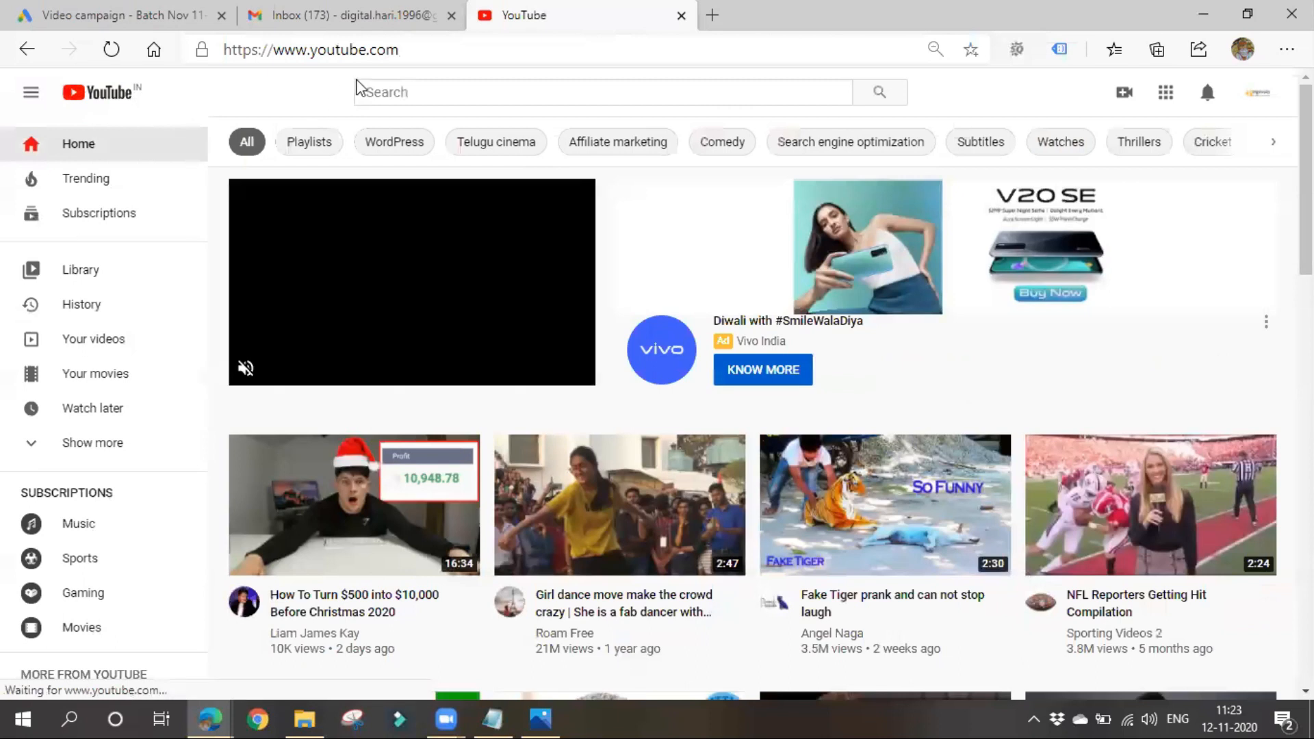
- Search YouTube for "neem" and then for "shampoo" to look for ads in the search results
left_click(453, 87)
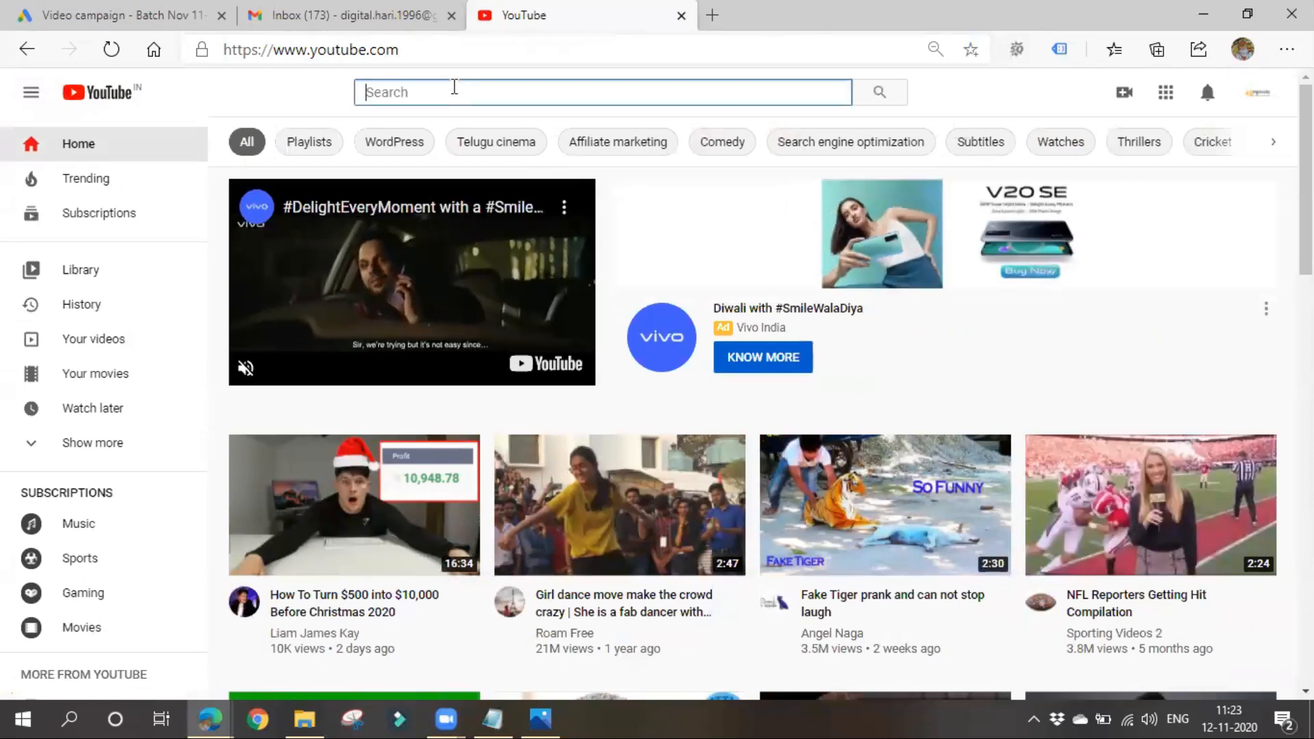
type("neem")
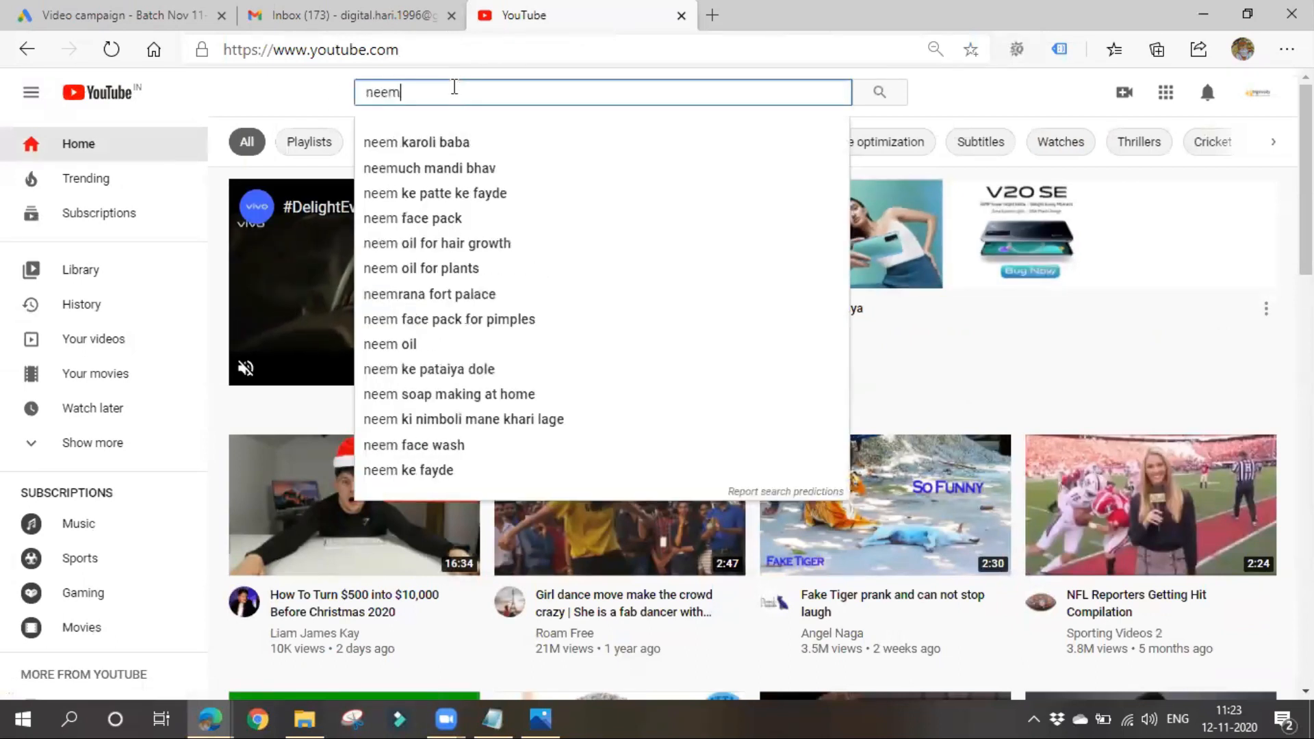
key("Return")
double_click(409, 91)
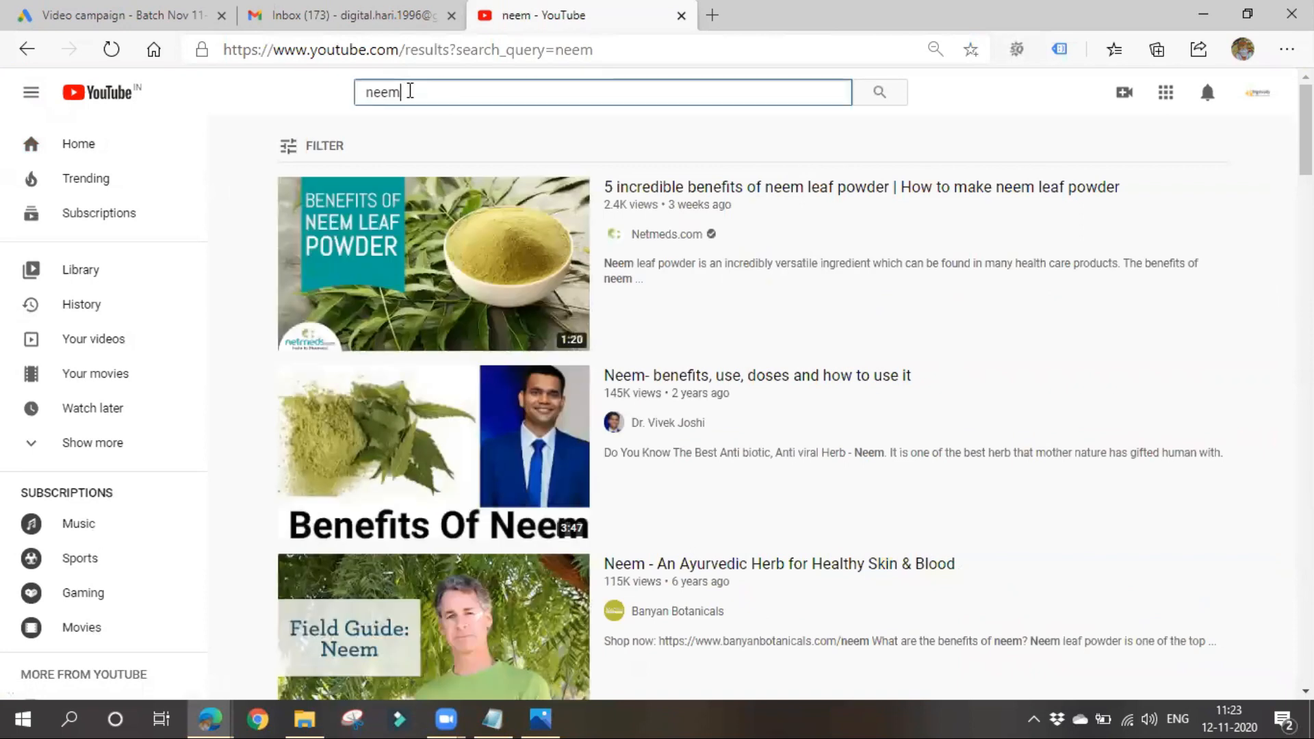
type("shampoo")
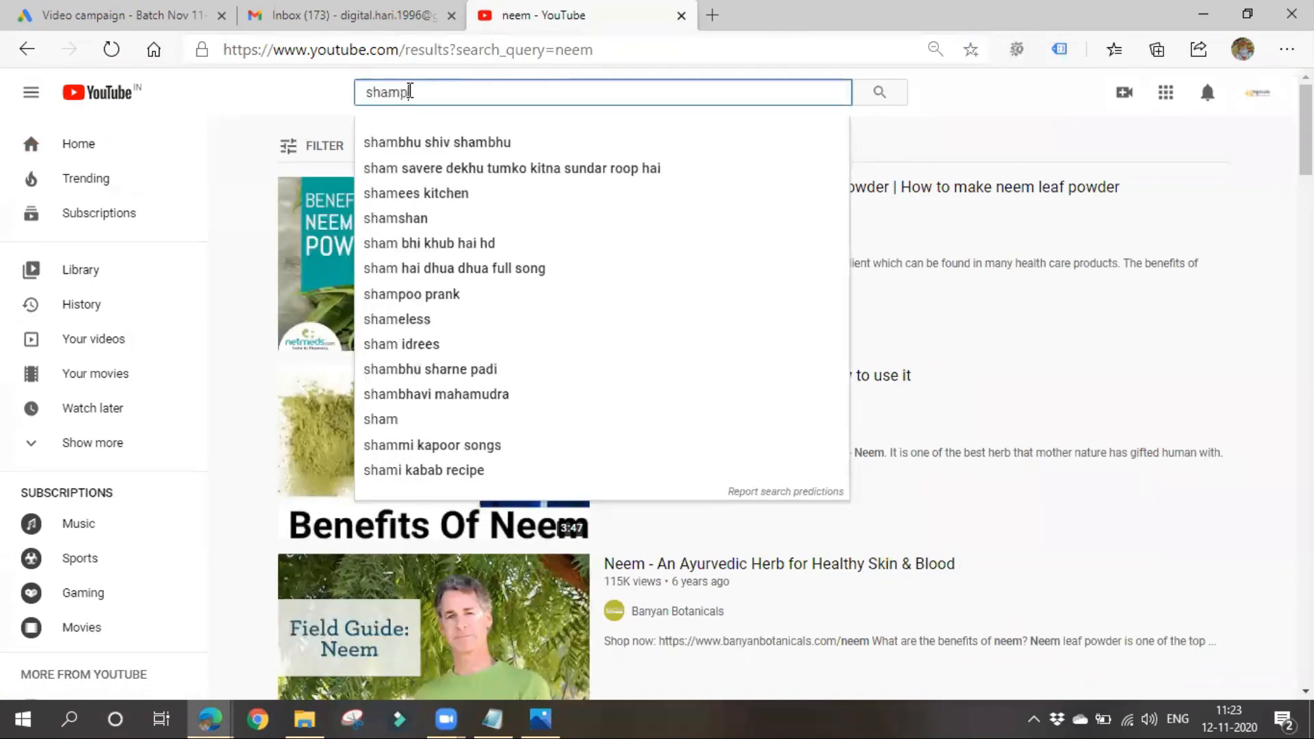
key("Return")
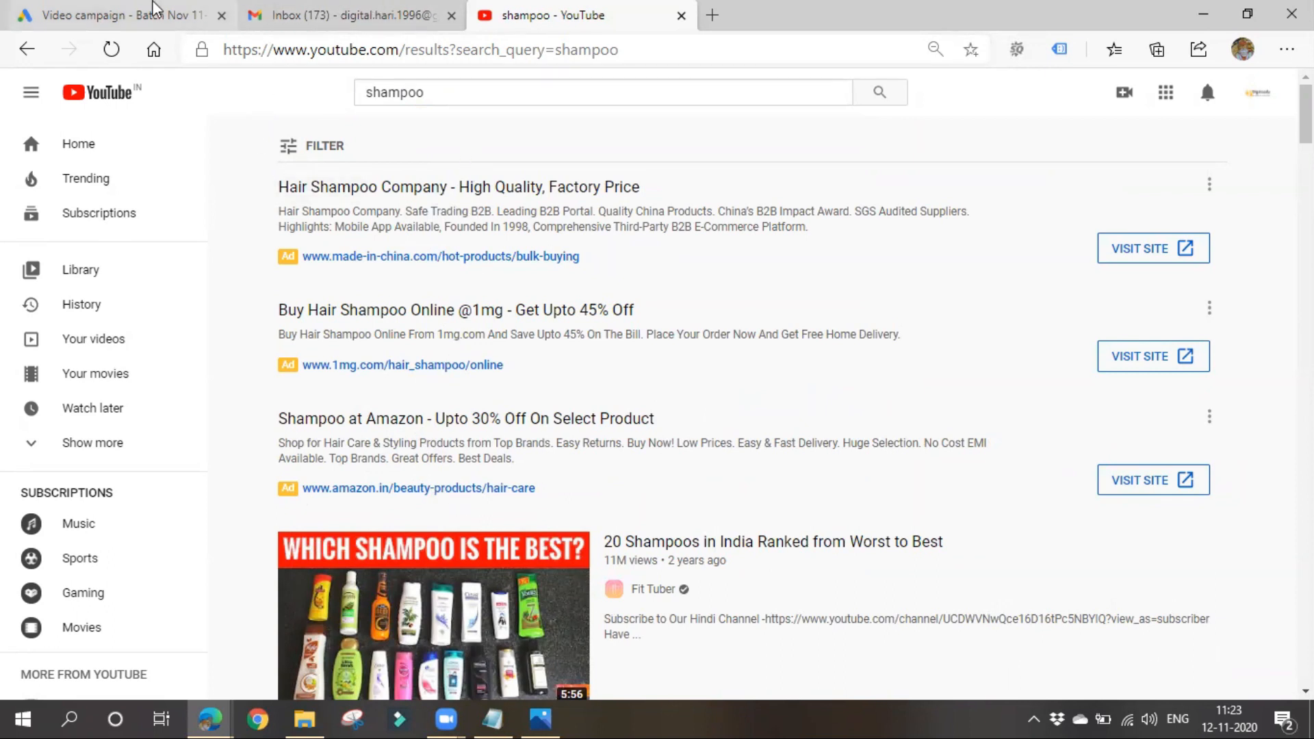
- Return to the Google Ads campaign, highlight the YouTube videos placement note, and read the help text on Display Network video partners
left_click(116, 15)
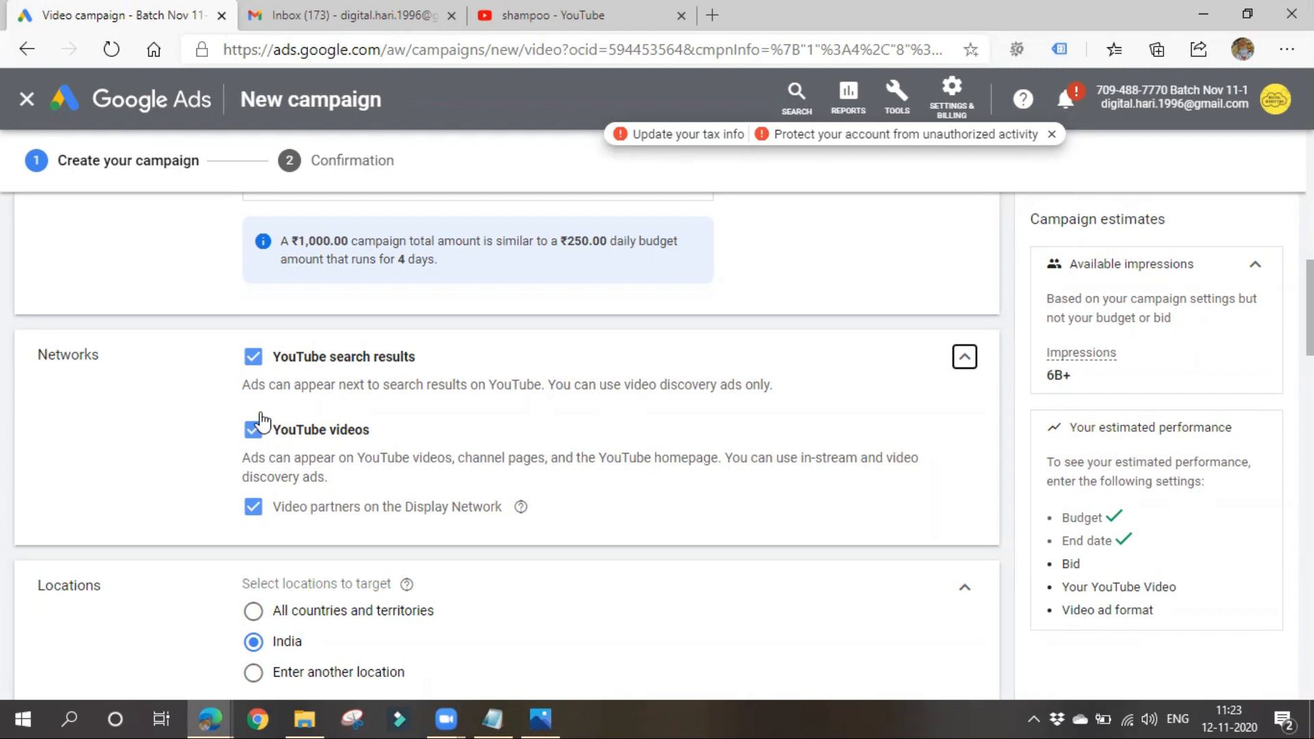
left_click_drag(254, 459, 886, 459)
left_click(616, 489)
left_click(760, 500)
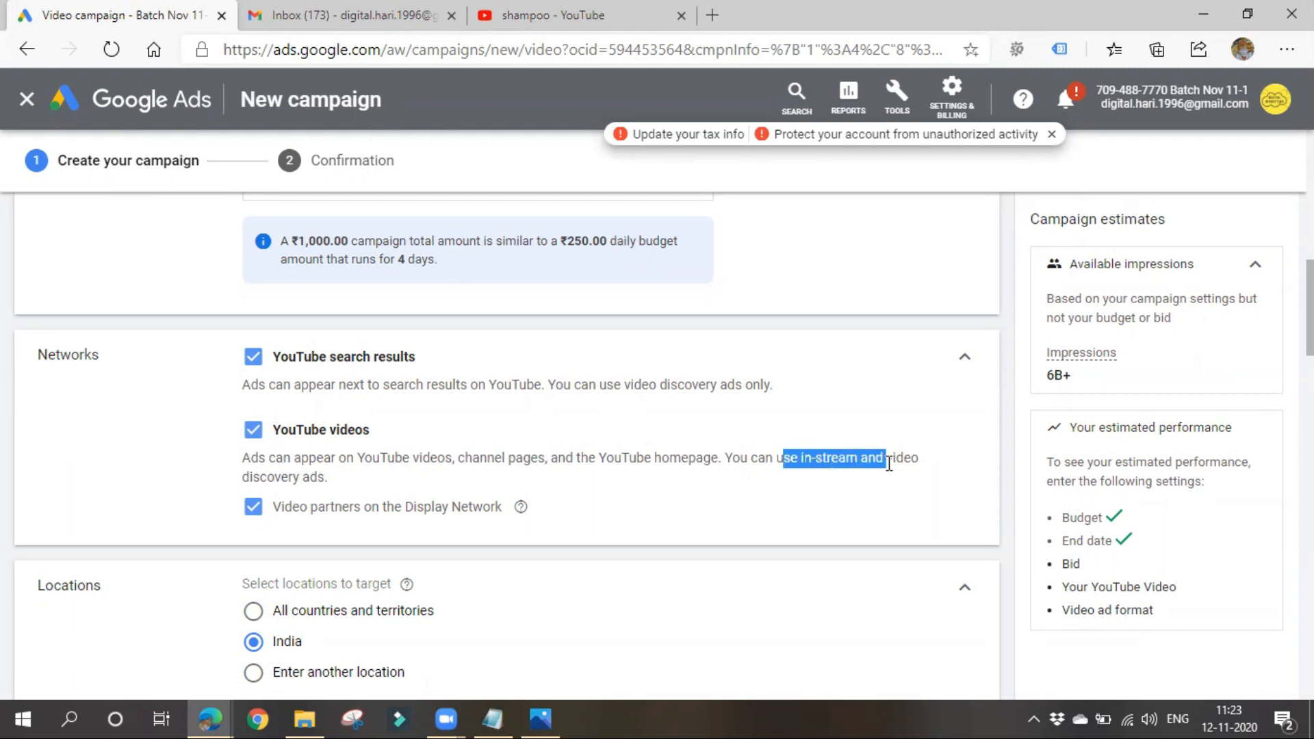
left_click(821, 525)
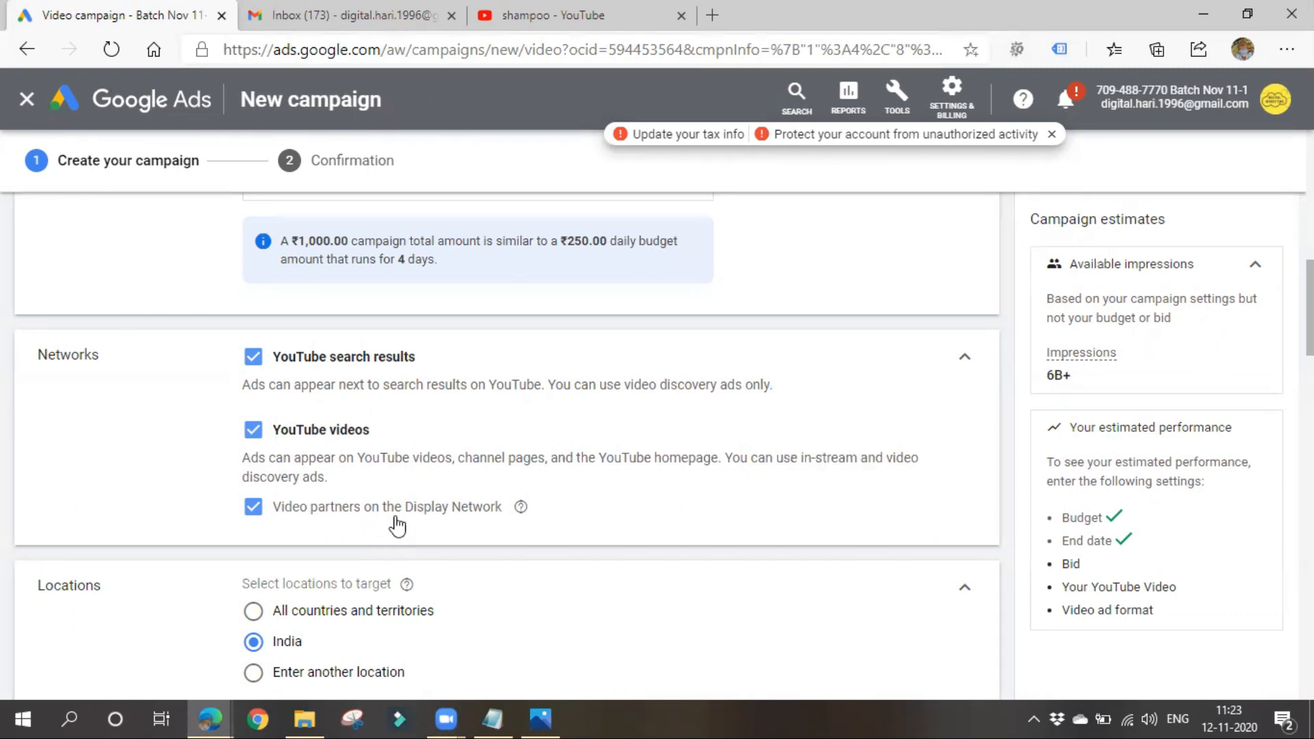
mouse_move(521, 512)
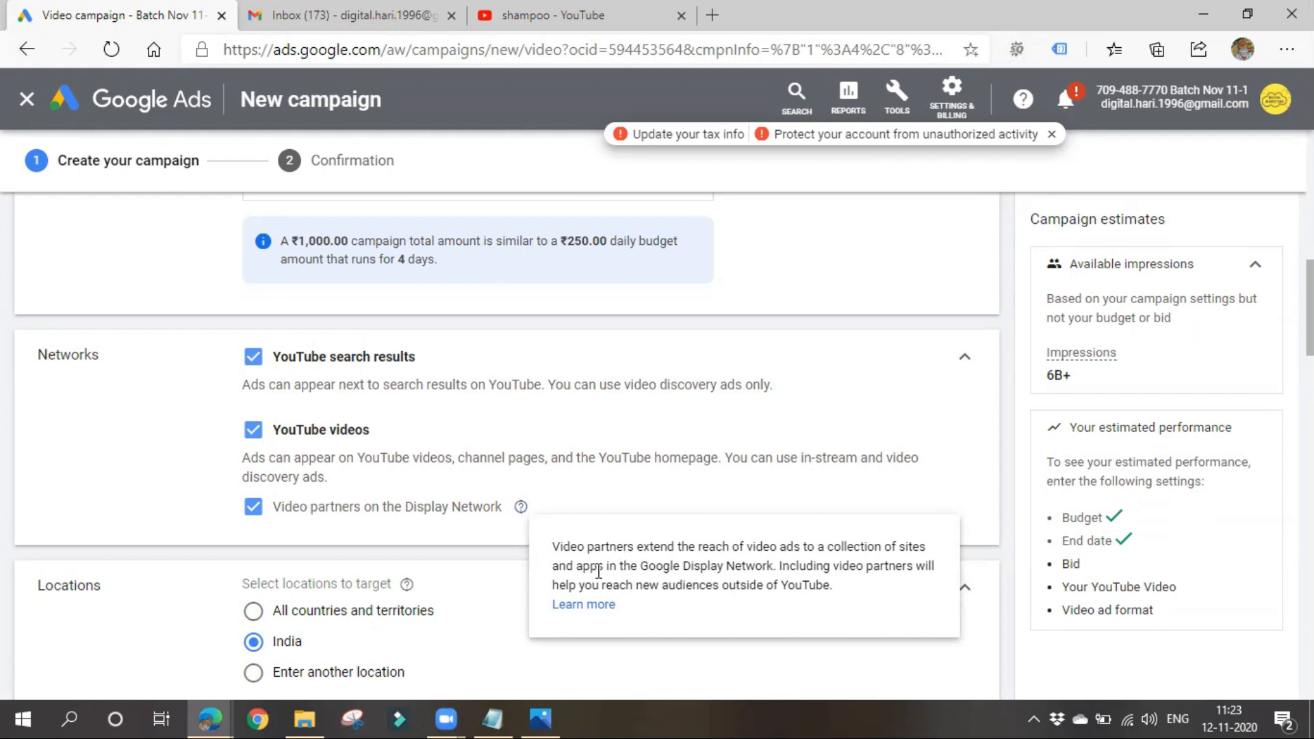
left_click_drag(648, 565, 758, 565)
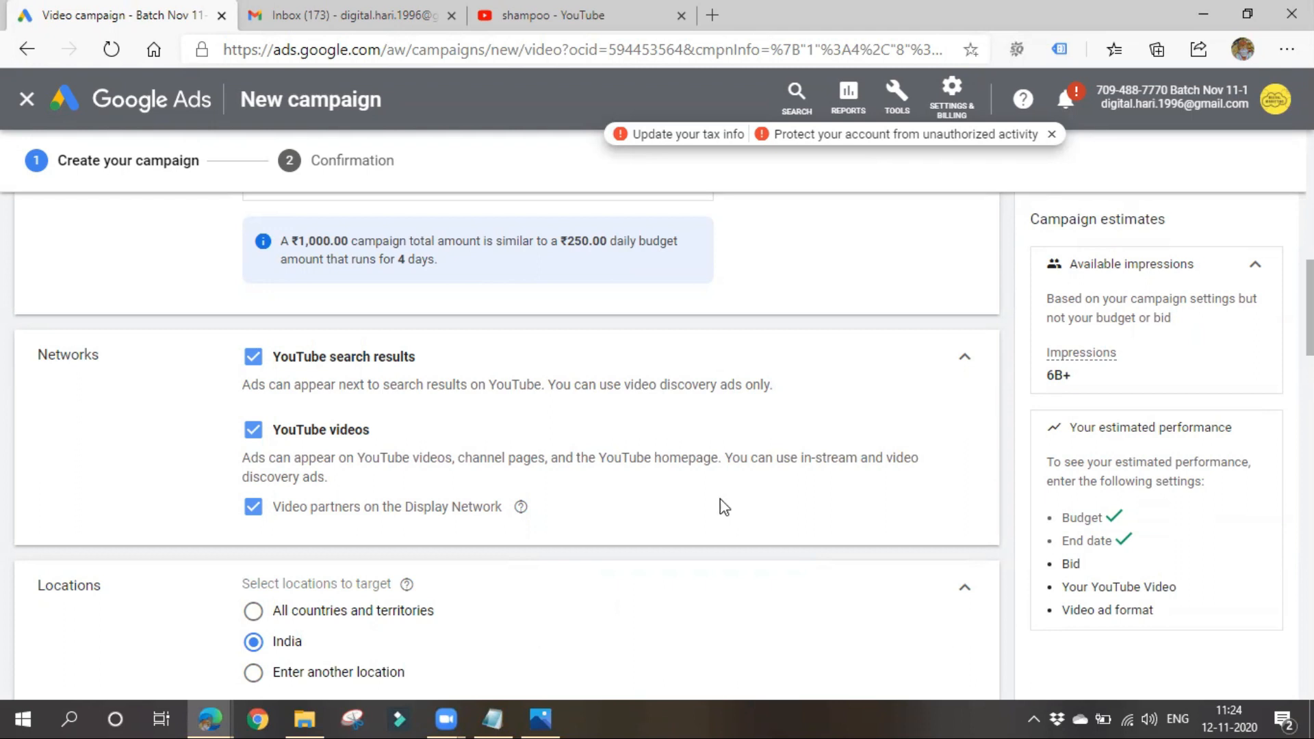
- Exclude Video partners on the Display Network and highlight the ad formats allowed for YouTube search results and YouTube videos
left_click(254, 508)
left_click_drag(375, 389, 516, 383)
left_click(602, 421)
left_click_drag(619, 386, 810, 393)
left_click(770, 421)
left_click_drag(364, 459, 918, 458)
- Review the campaign's location targeting and language options
scroll(416, 370, "down", 3)
scroll(375, 402, "up", 3)
scroll(342, 472, "down", 3)
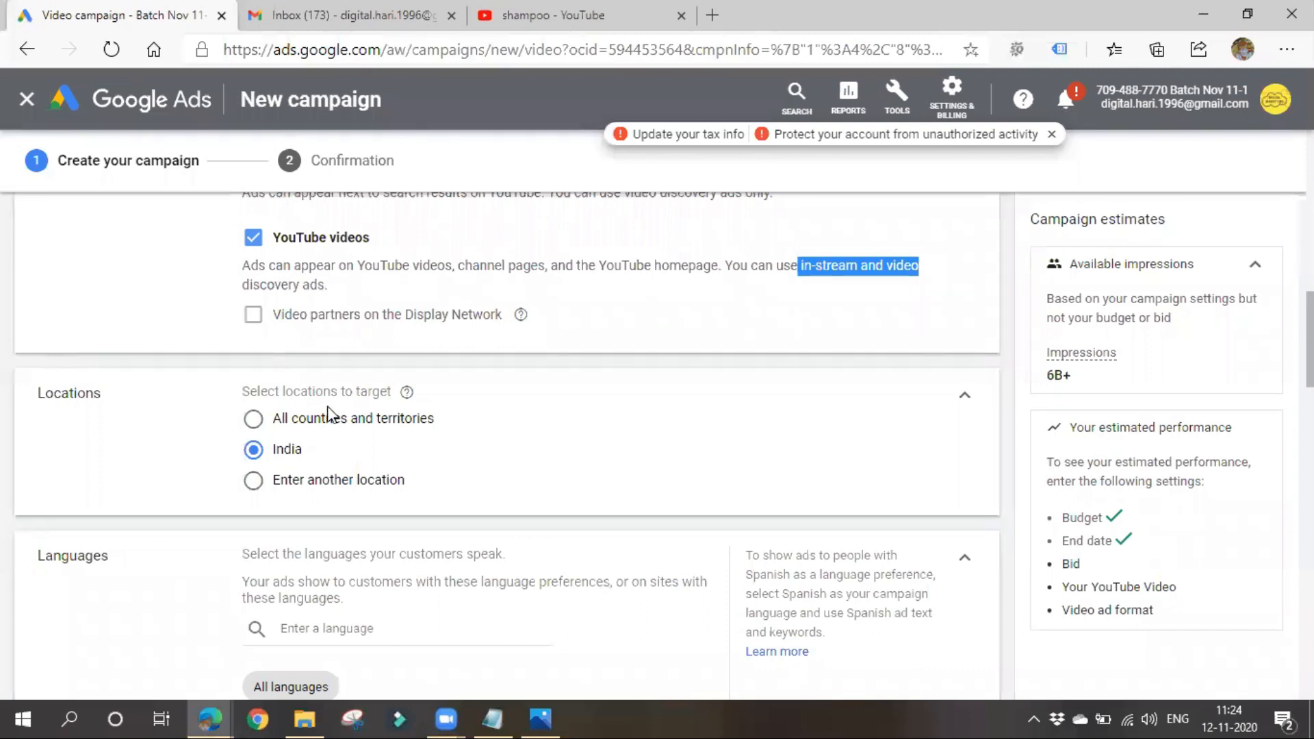
scroll(318, 459, "down", 1)
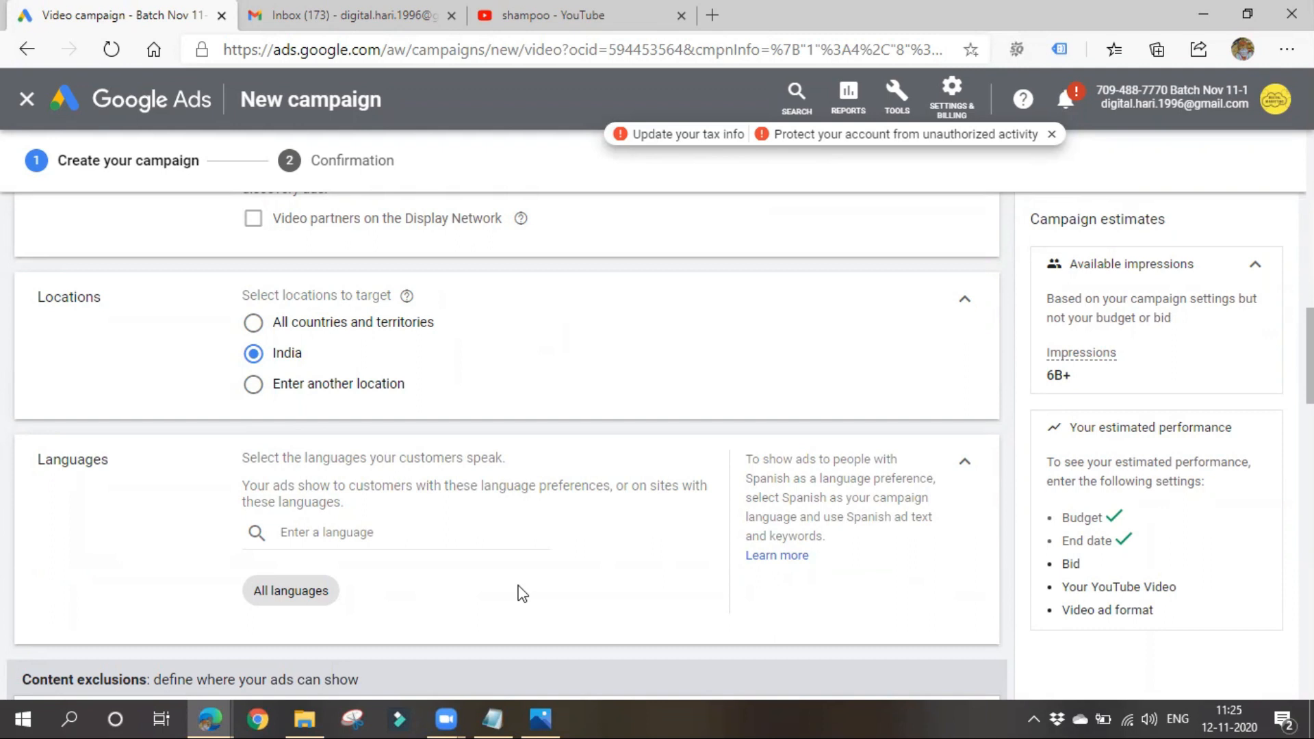
scroll(520, 592, "down", 3)
scroll(331, 586, "up", 3)
- Expand the inventory type setting, compare the Expanded, Standard and Limited inventory descriptions, and collapse it again
scroll(445, 564, "down", 3)
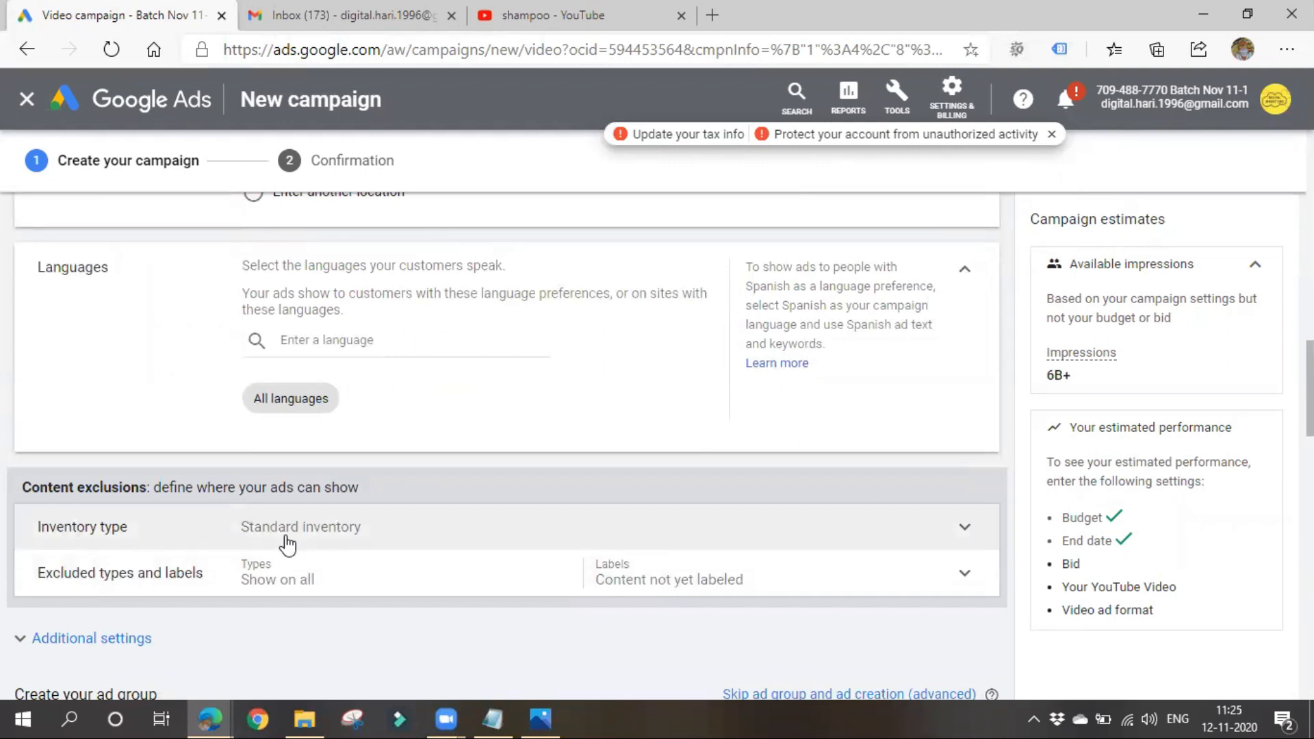
left_click(370, 541)
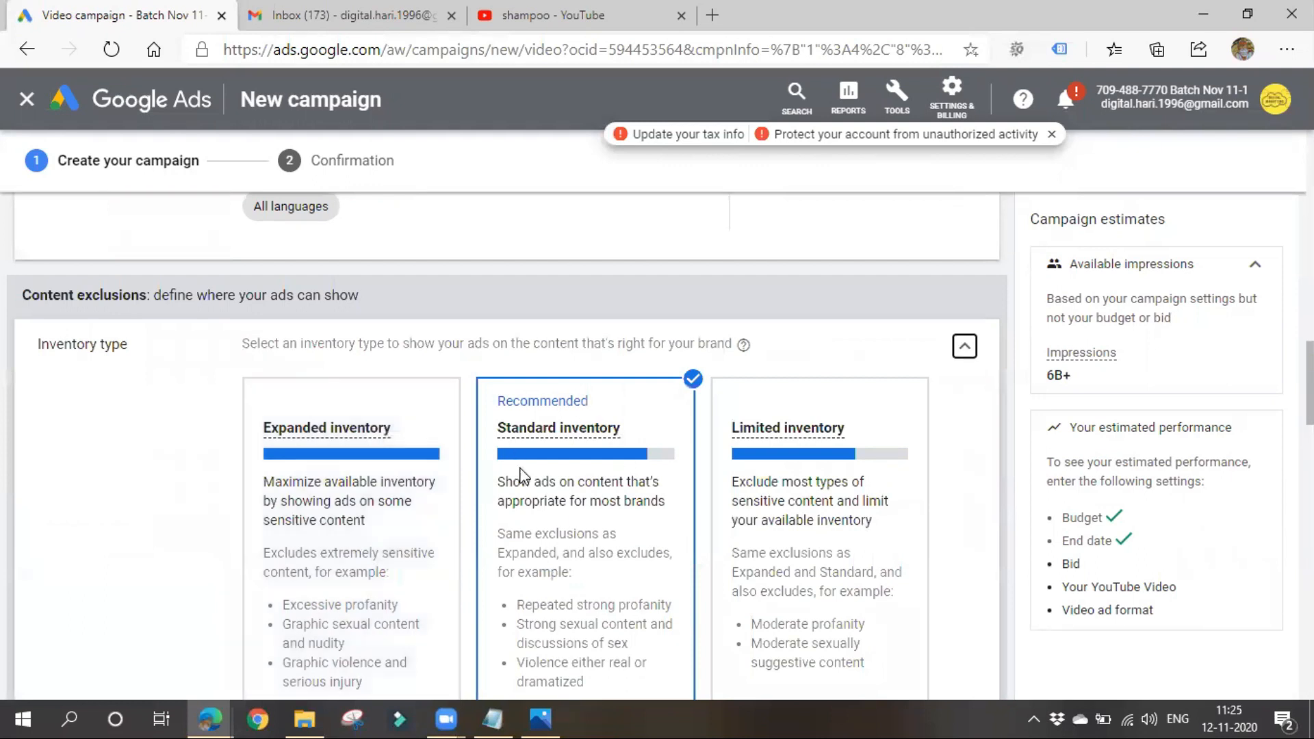
scroll(583, 557, "down", 1)
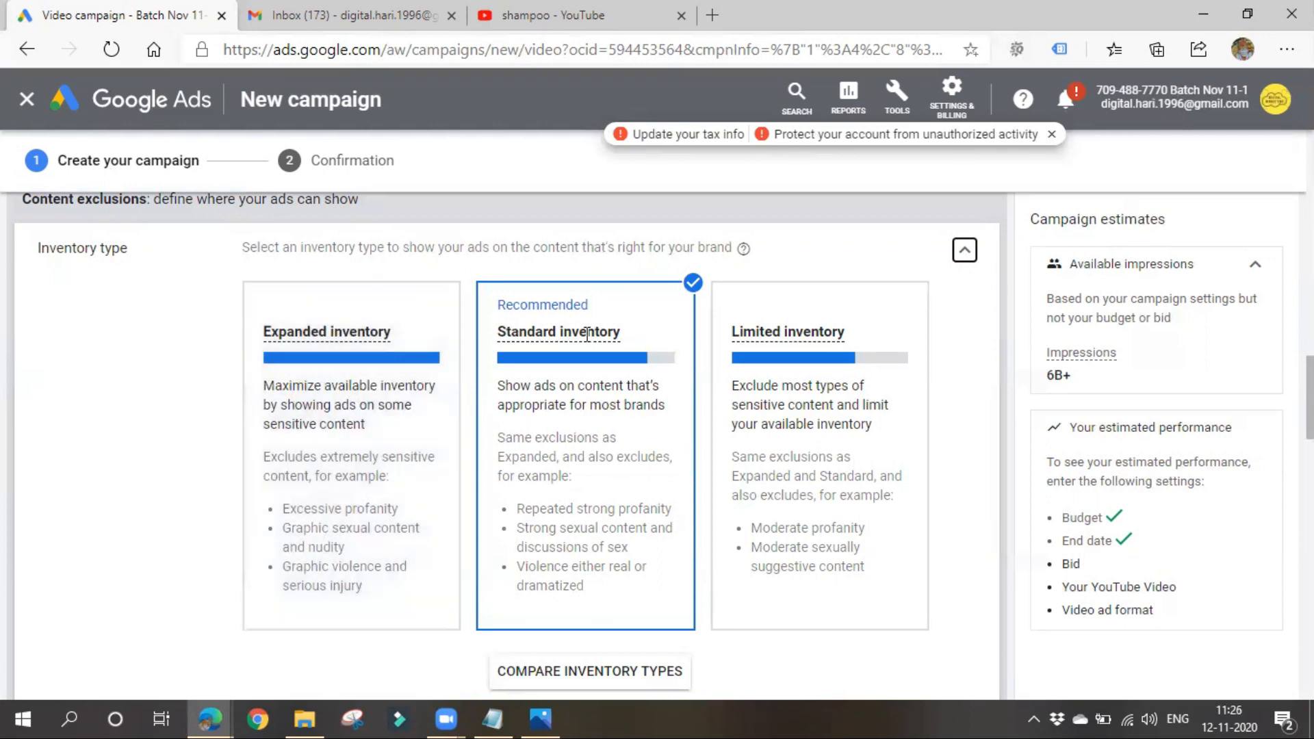
mouse_move(616, 335)
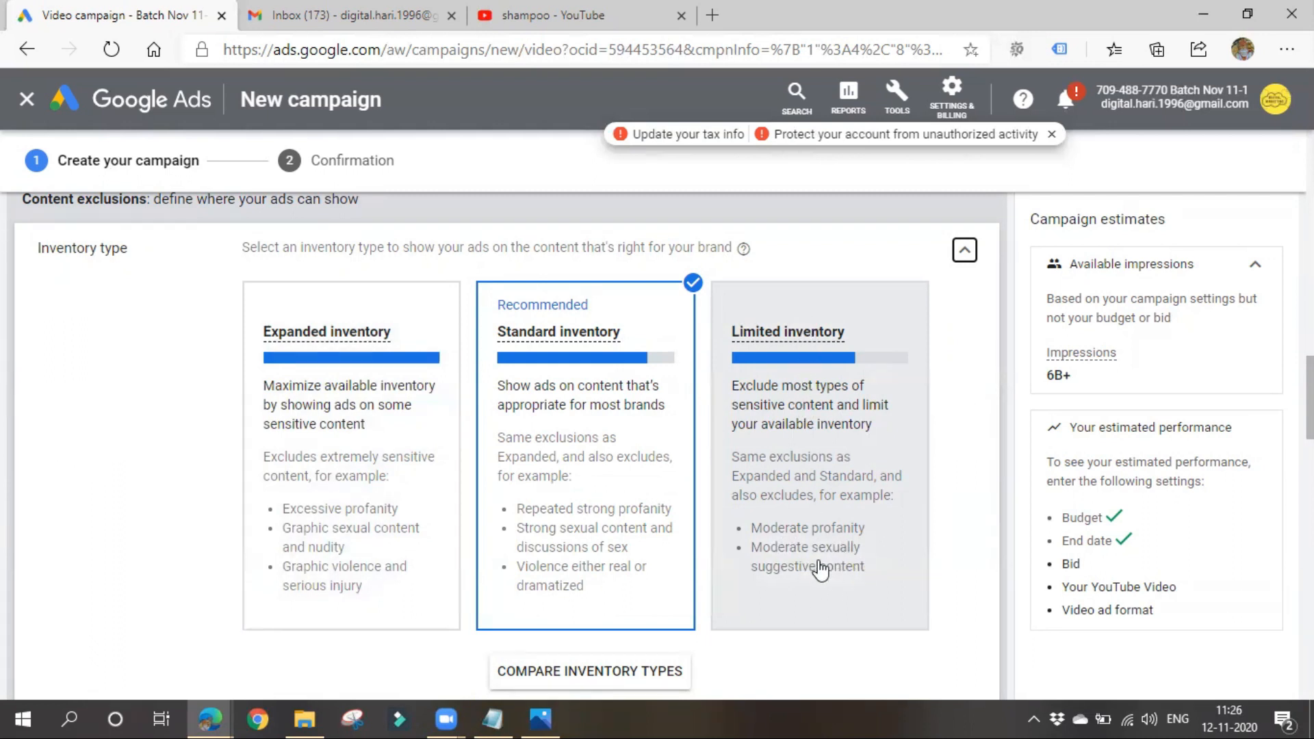
mouse_move(540, 403)
scroll(567, 506, "down", 4)
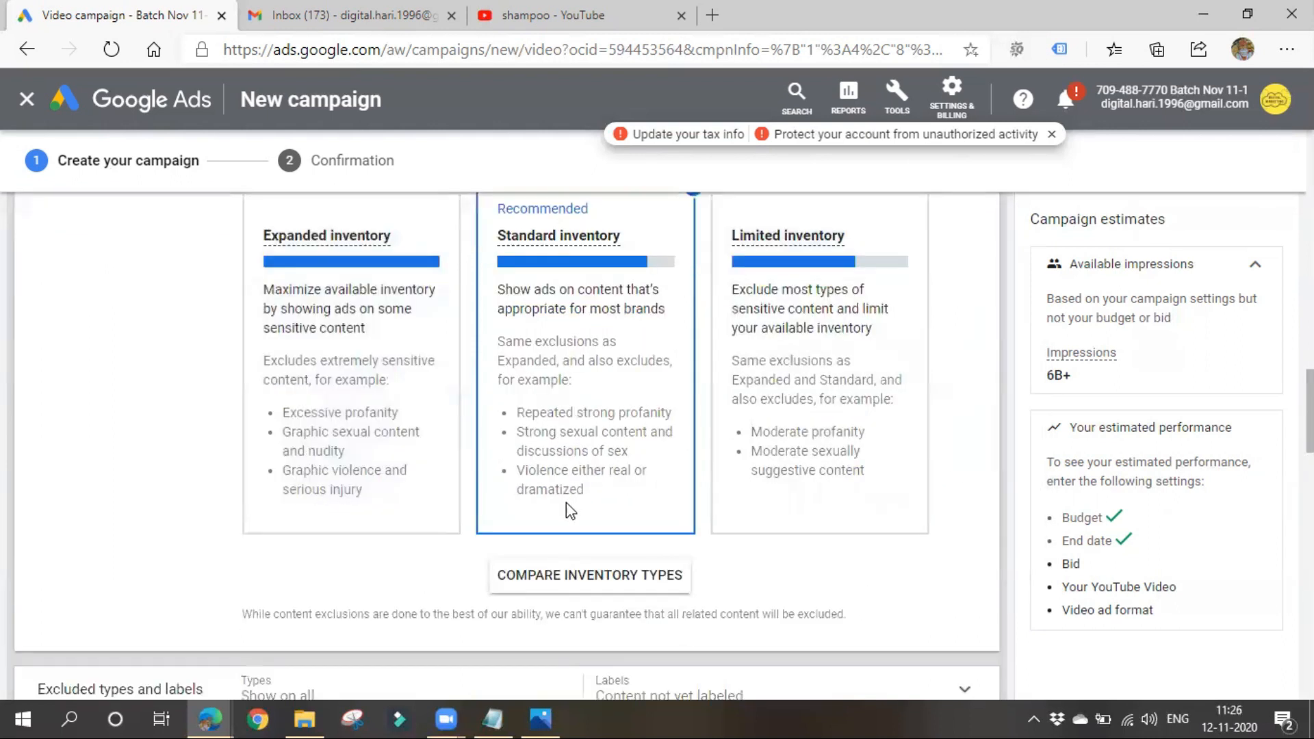
scroll(566, 512, "up", 4)
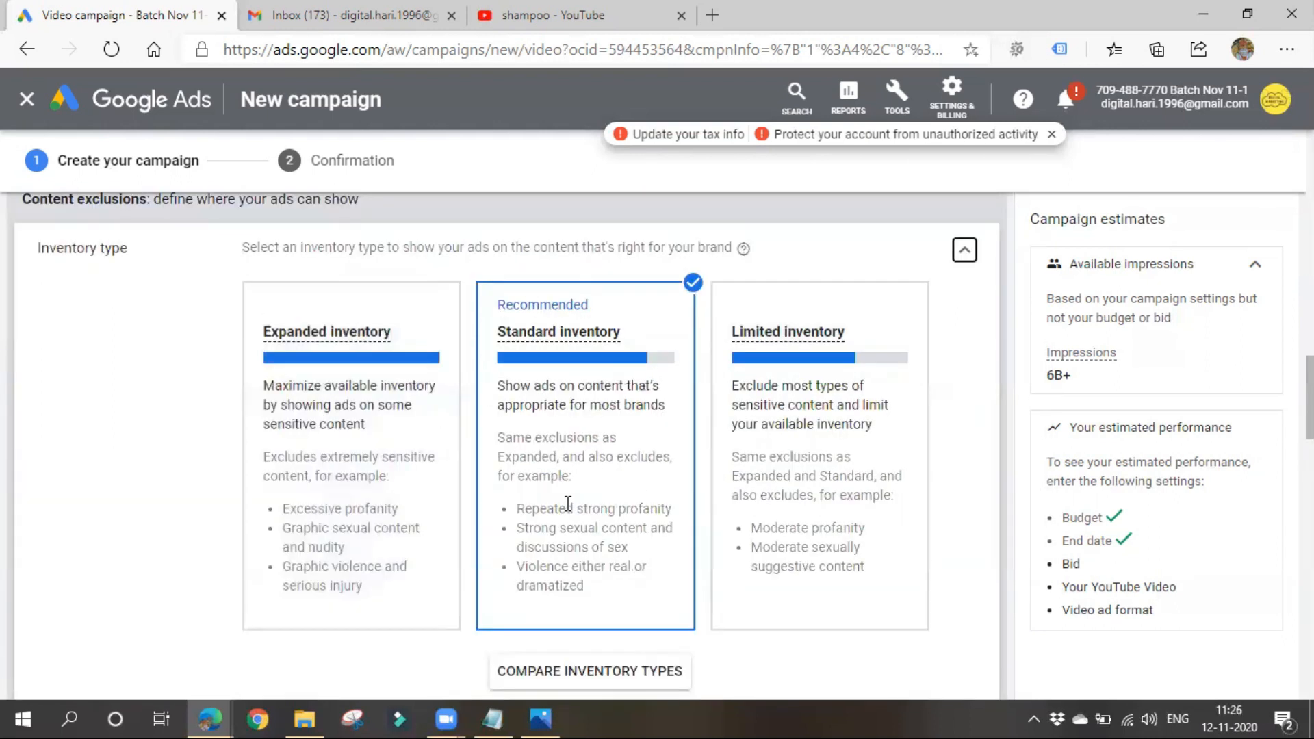
left_click(960, 257)
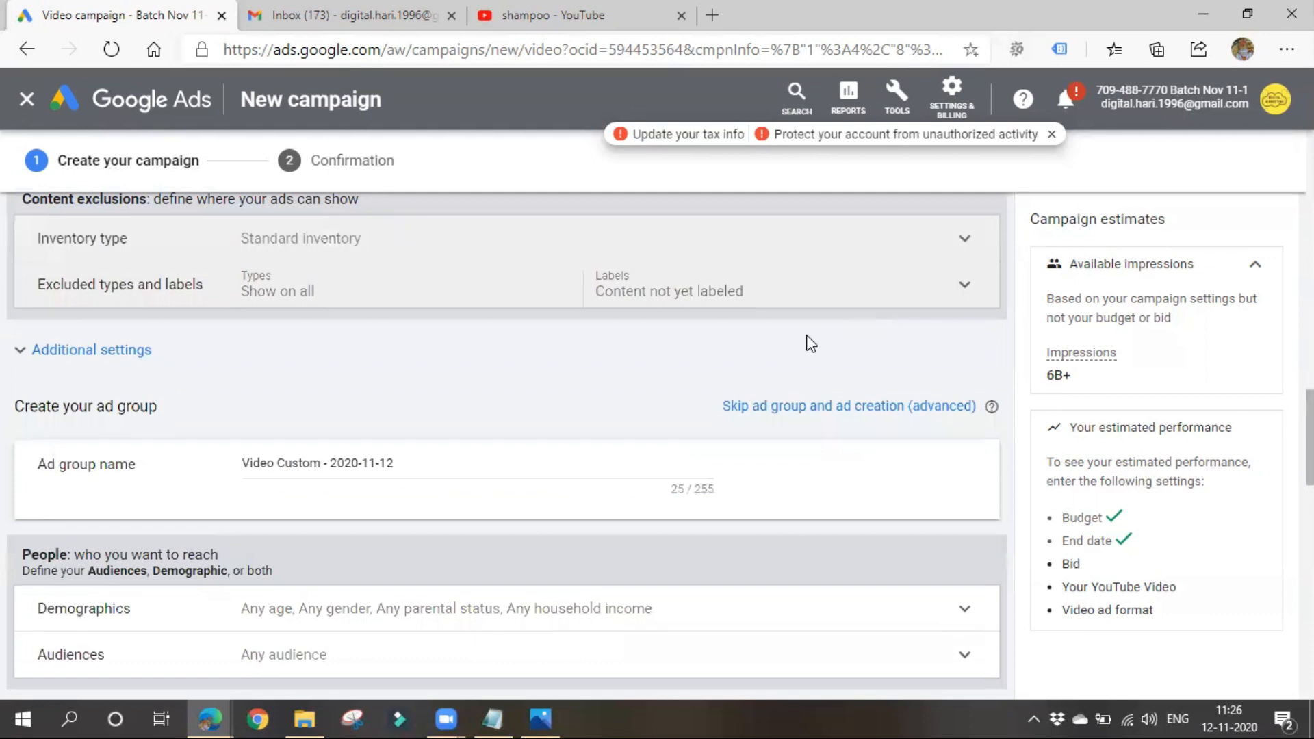
- Exclude embedded YouTube videos under the excluded types and labels, highlight the digital content labels heading, and collapse the section
left_click(547, 301)
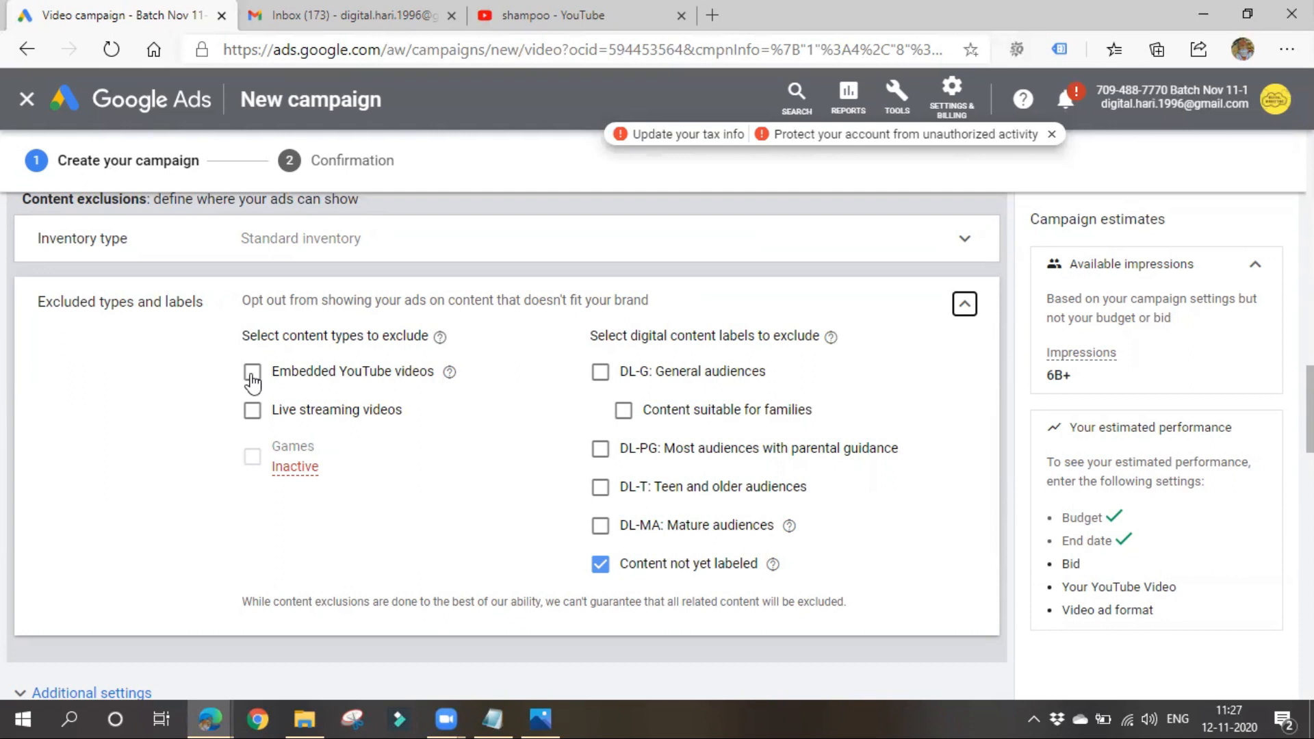
left_click_drag(240, 305, 438, 301)
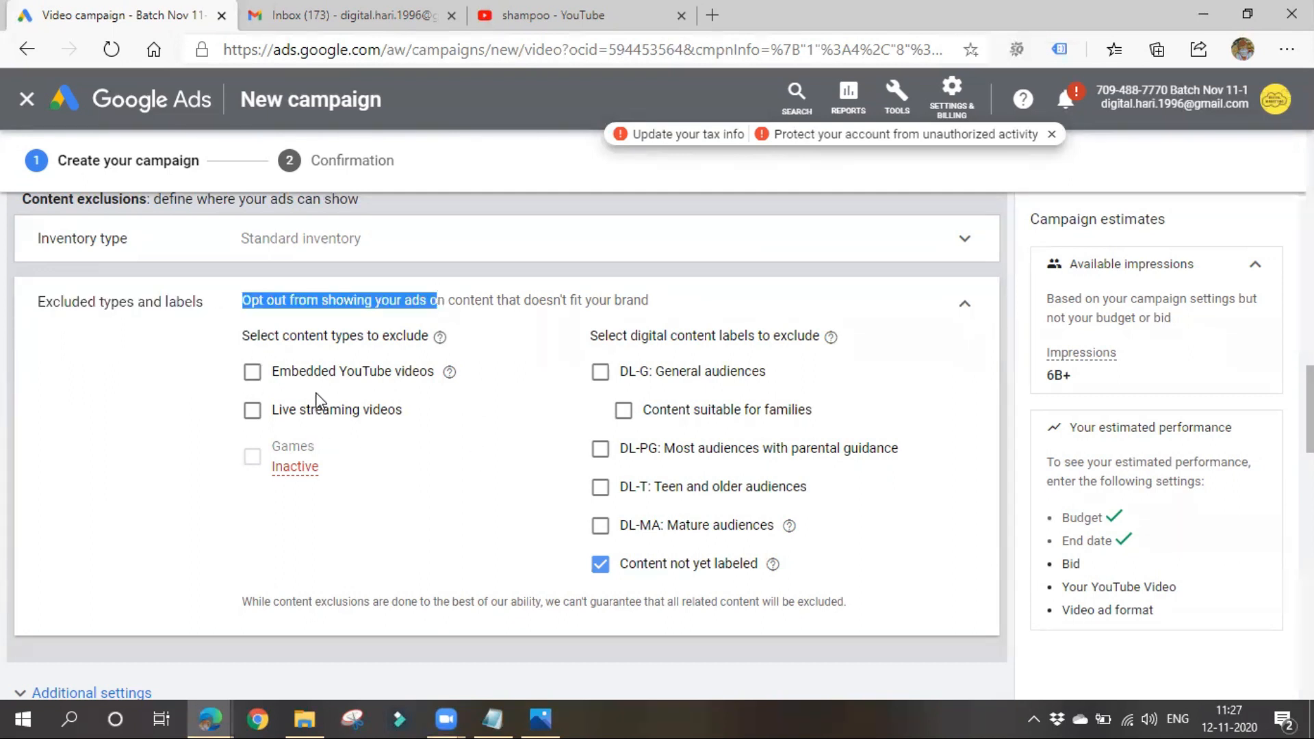
left_click(316, 375)
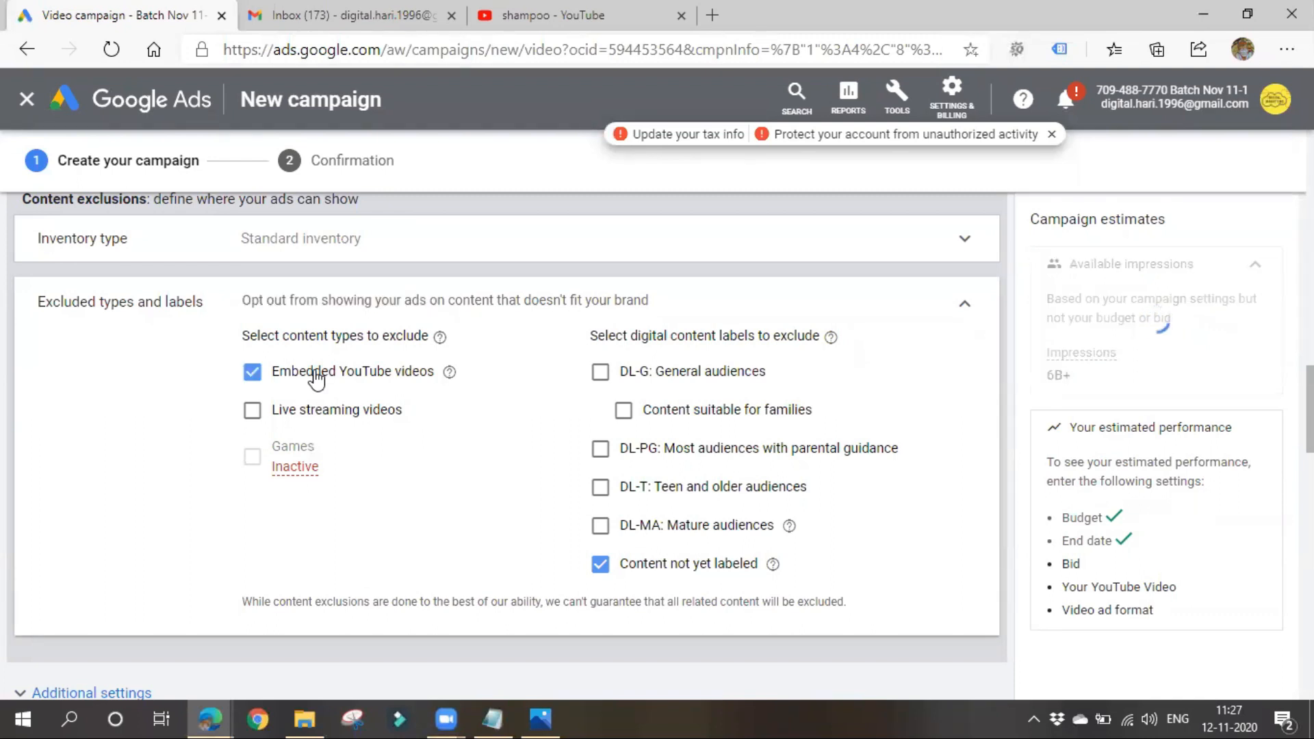
left_click(253, 373)
left_click(254, 374)
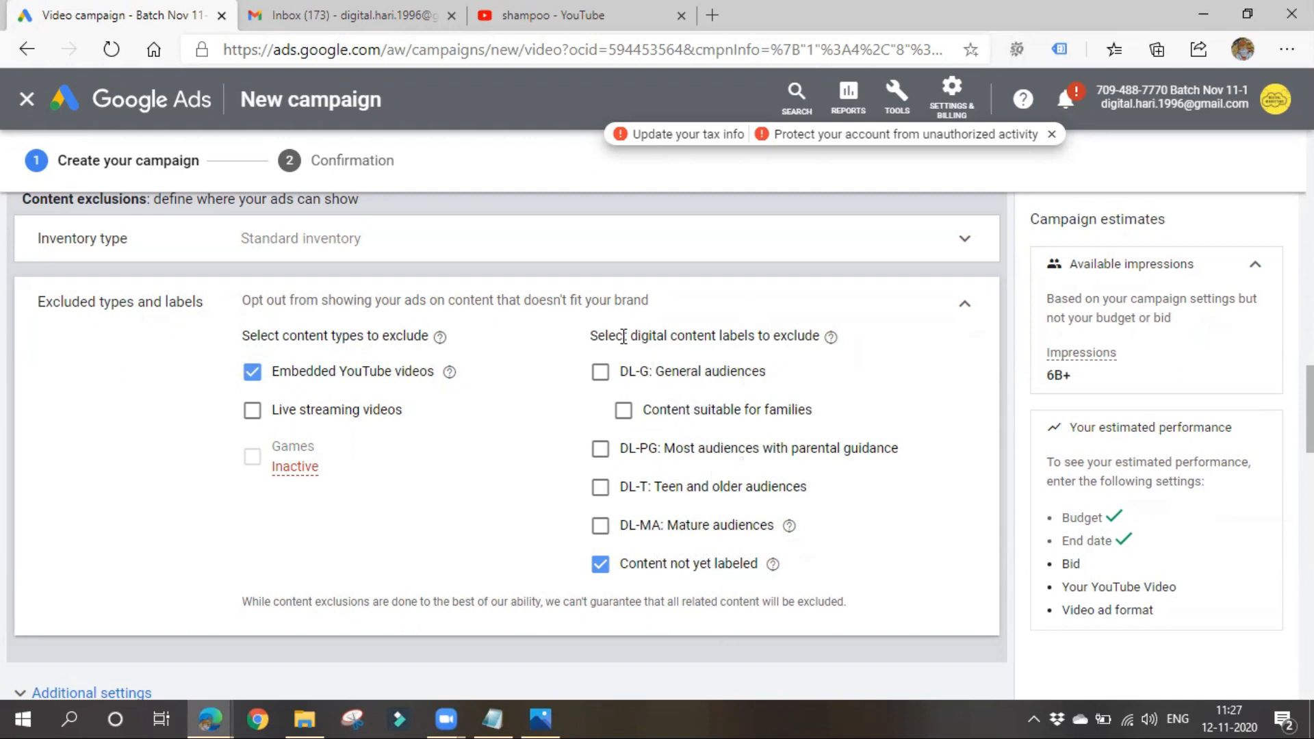
left_click_drag(627, 335, 752, 335)
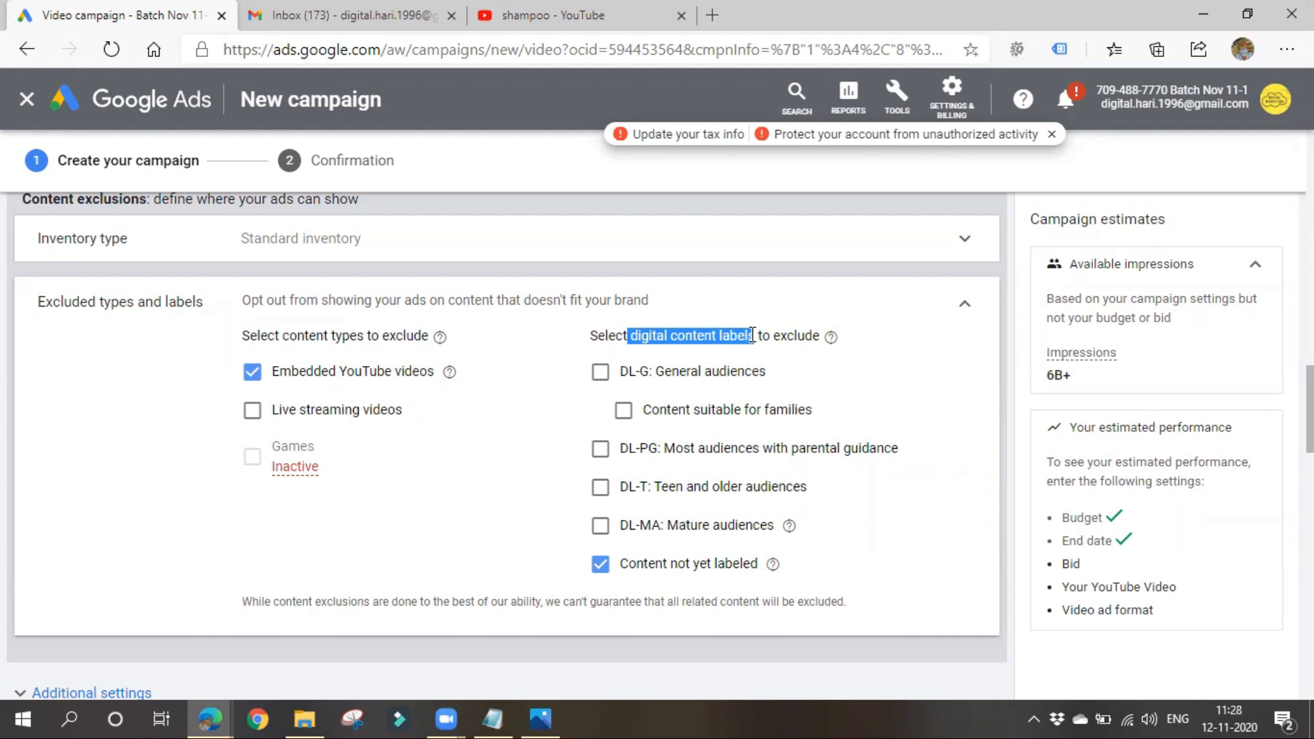
left_click(965, 304)
- Expand the additional settings and set specific targeting for devices, keeping computers, mobile phones, tablets and TV screens selected
left_click(120, 351)
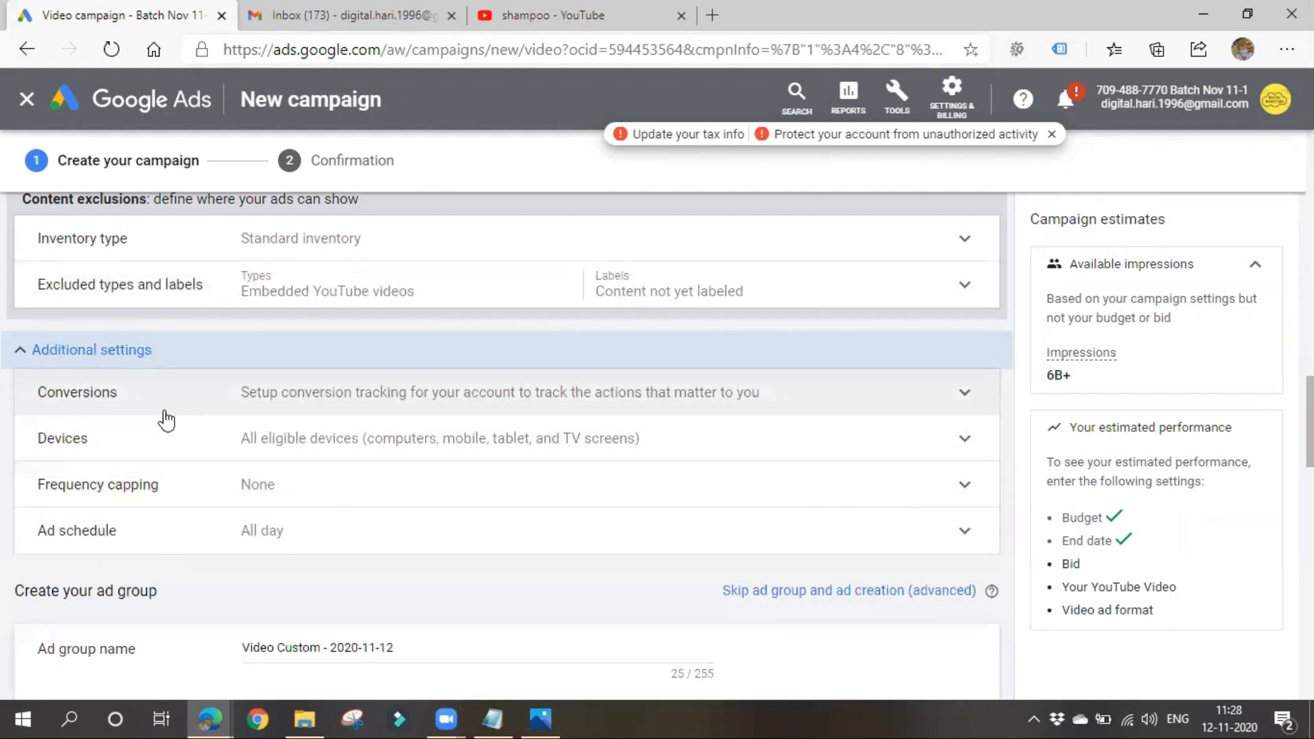
left_click(377, 444)
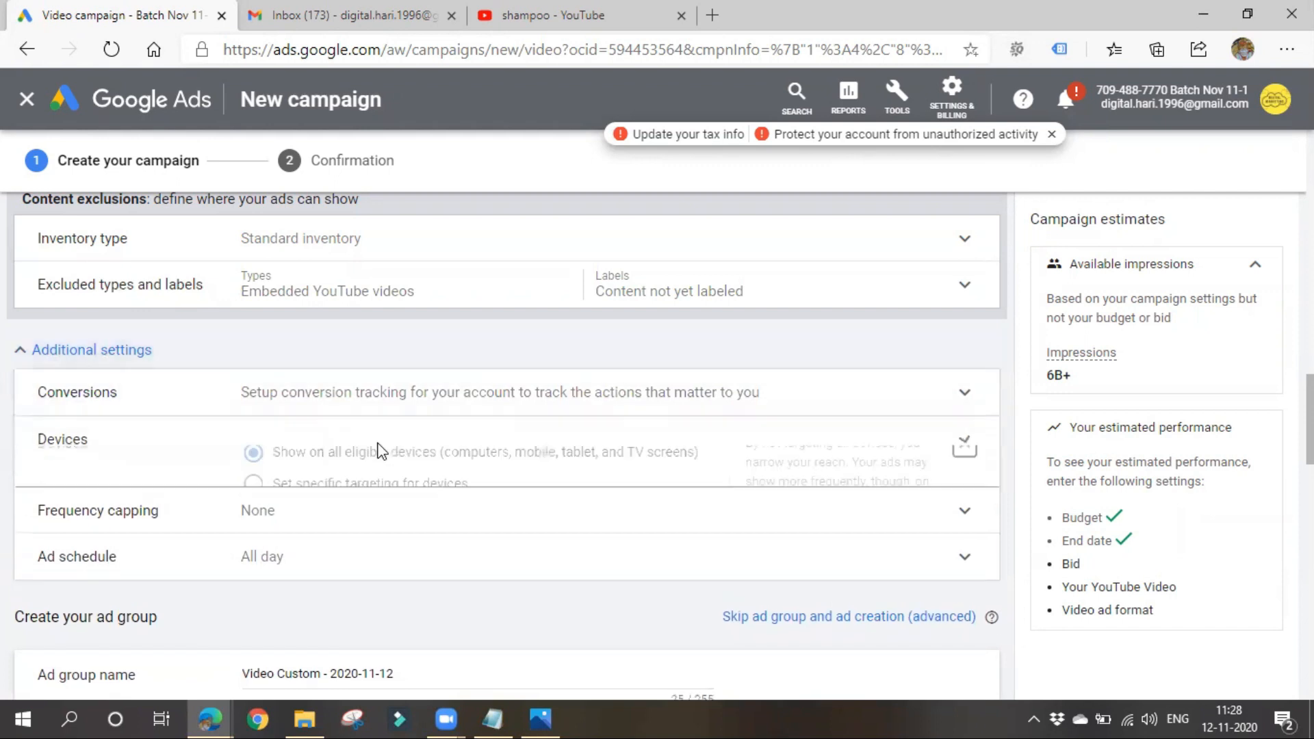
left_click(311, 499)
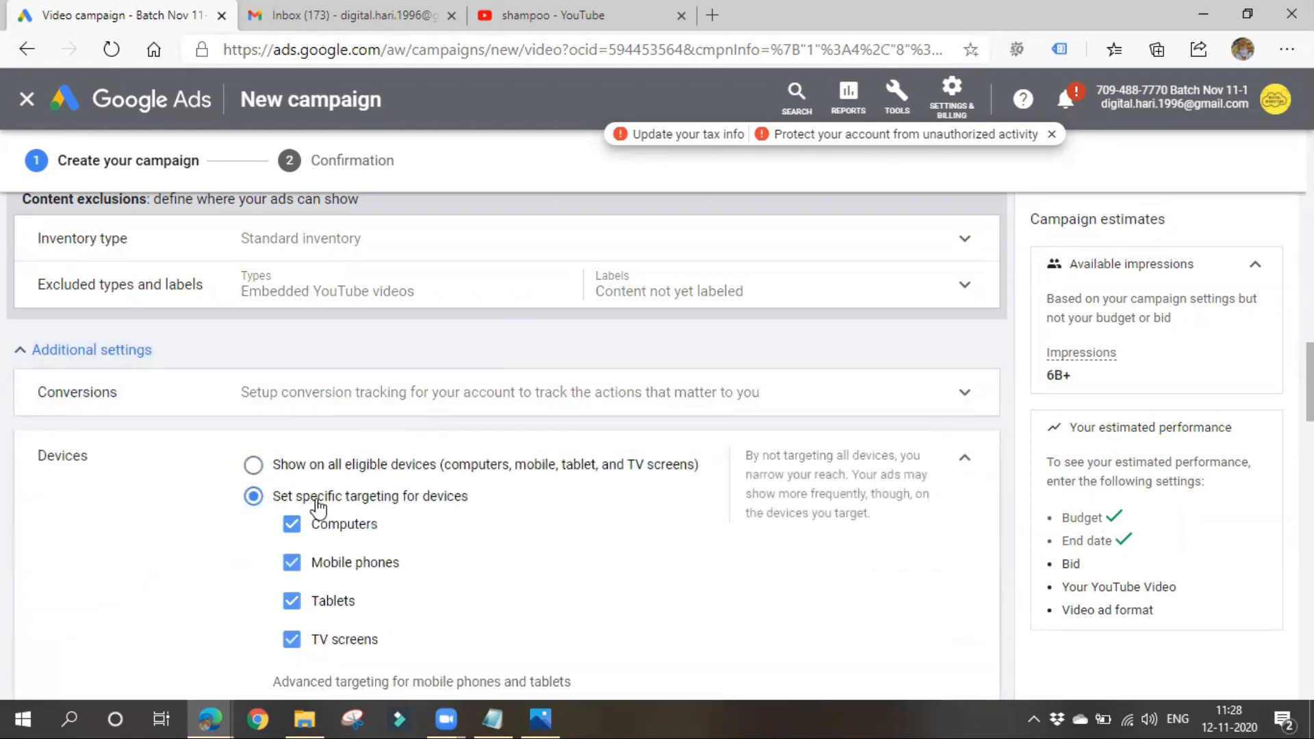
scroll(385, 521, "down", 1)
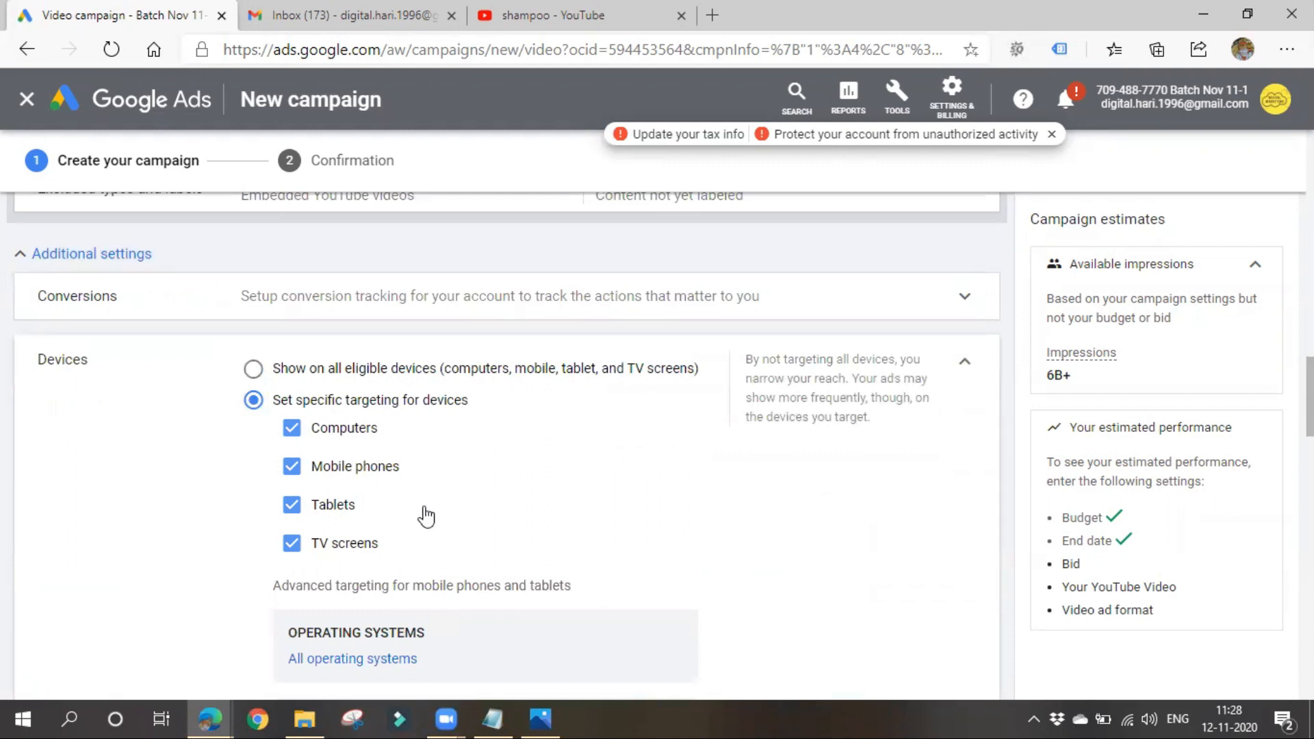
scroll(431, 528, "down", 2)
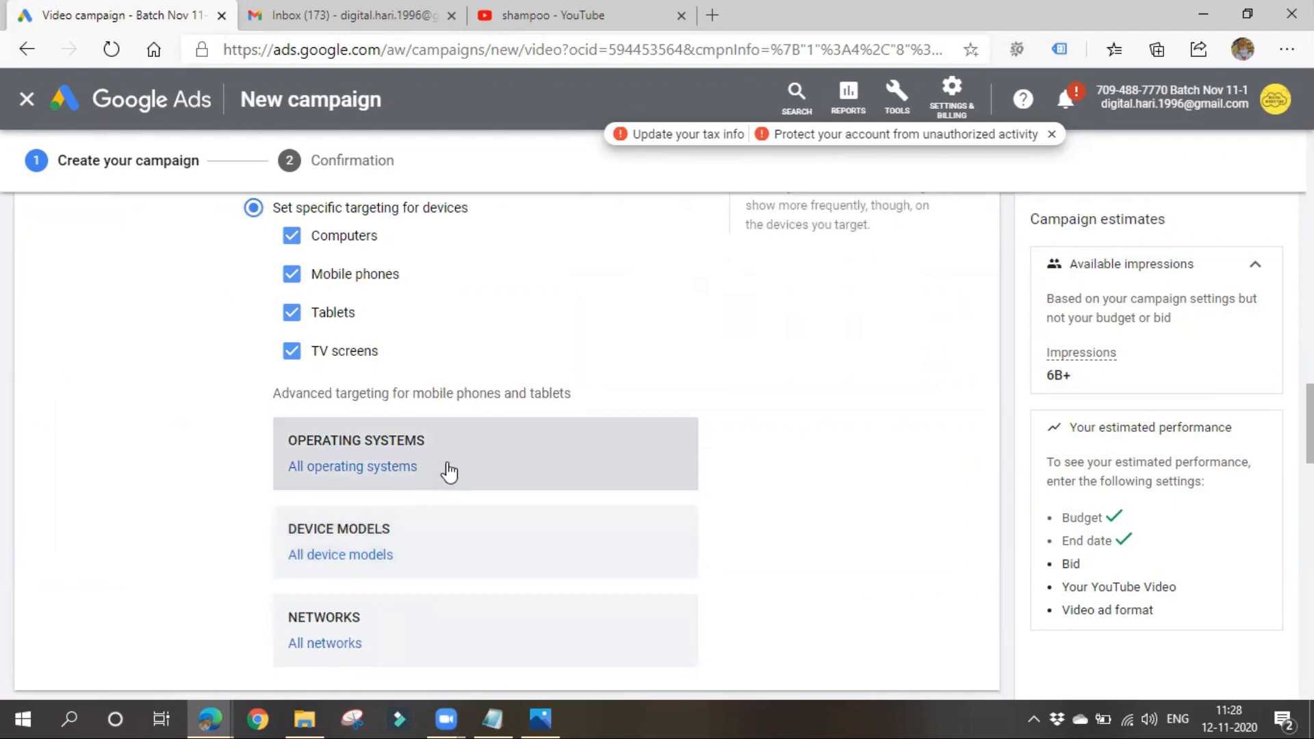
- View the Windows Phone and iOS brands available for device model targeting, and cancel without choosing any
left_click(433, 537)
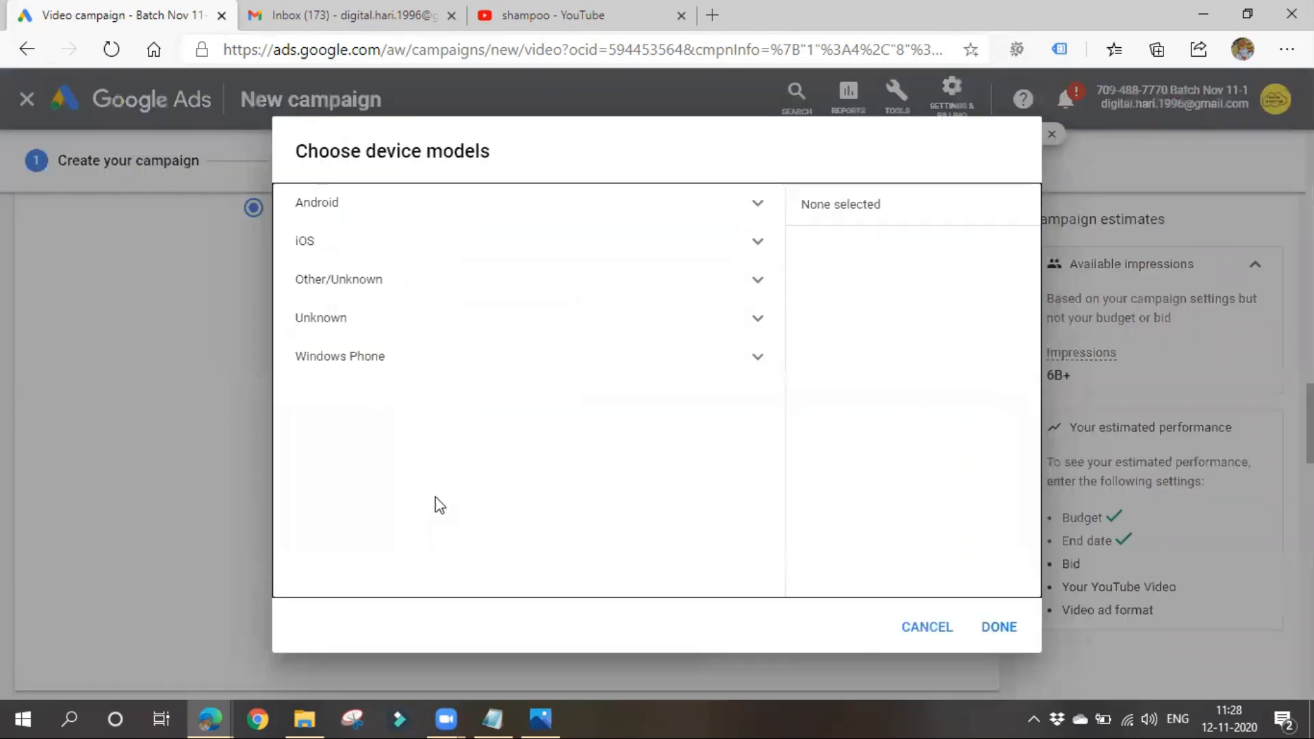
left_click(423, 359)
left_click(478, 243)
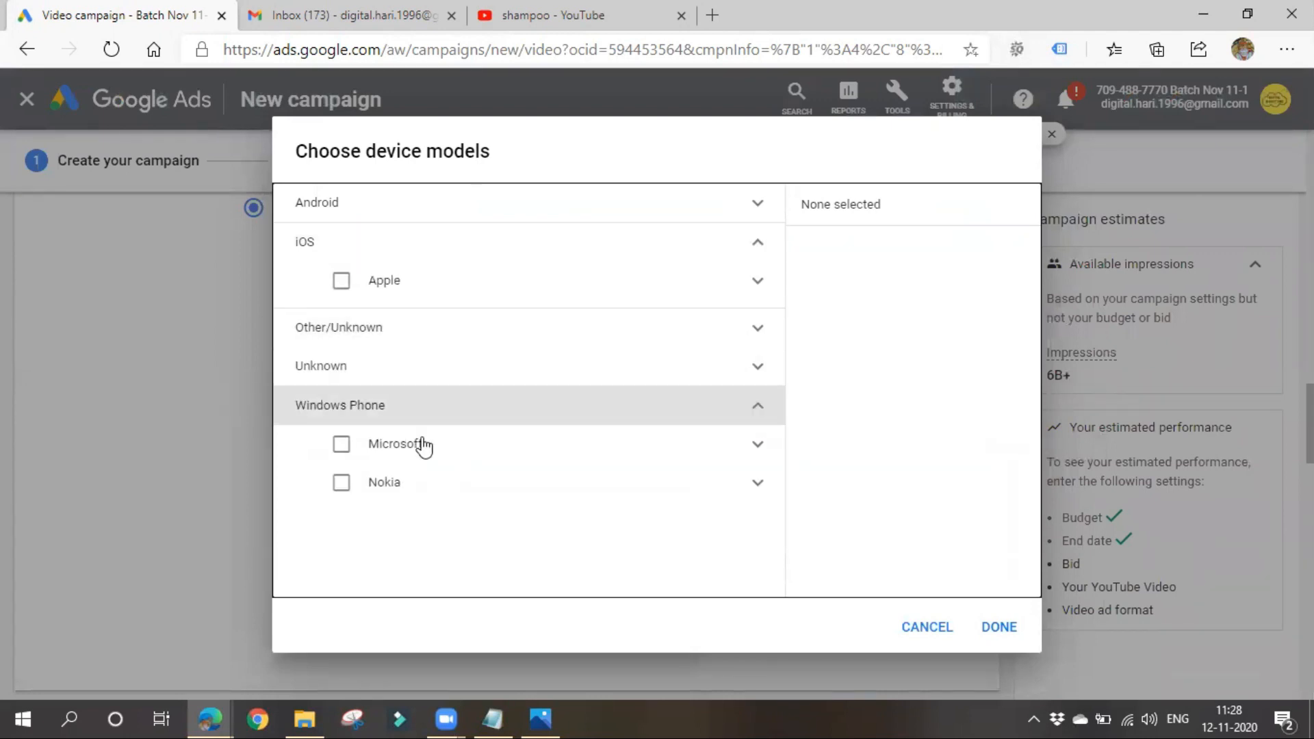
left_click(926, 627)
scroll(354, 490, "down", 4)
scroll(360, 556, "up", 1)
scroll(360, 556, "up", 2)
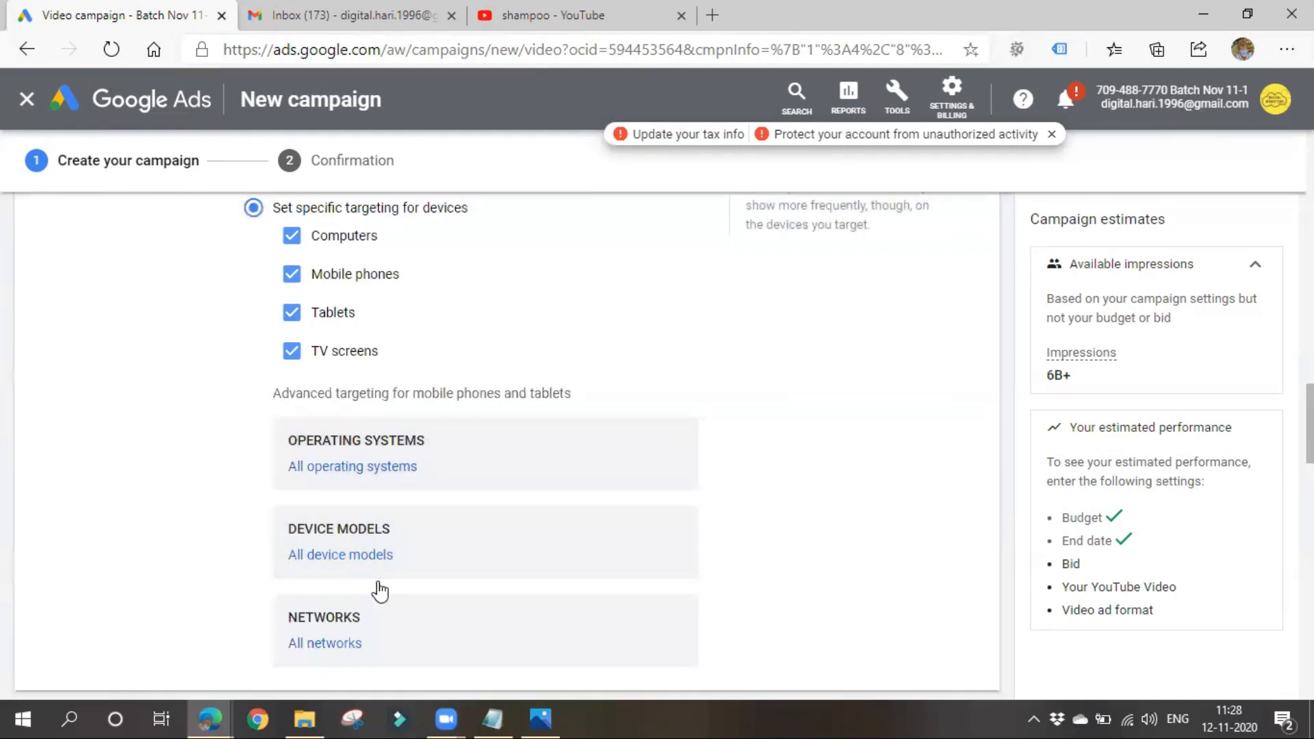
- Set the campaign to show on all eligible devices and expand the frequency capping settings
scroll(380, 591, "up", 1)
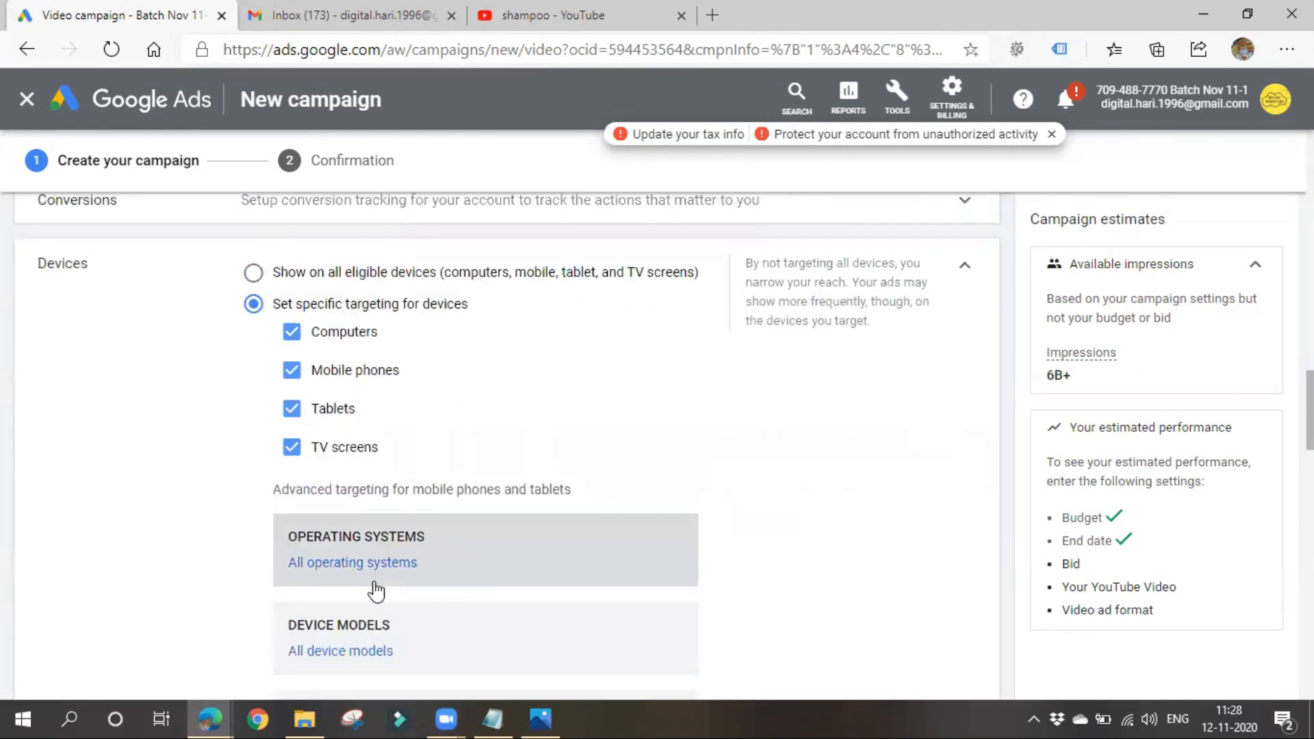
left_click(345, 272)
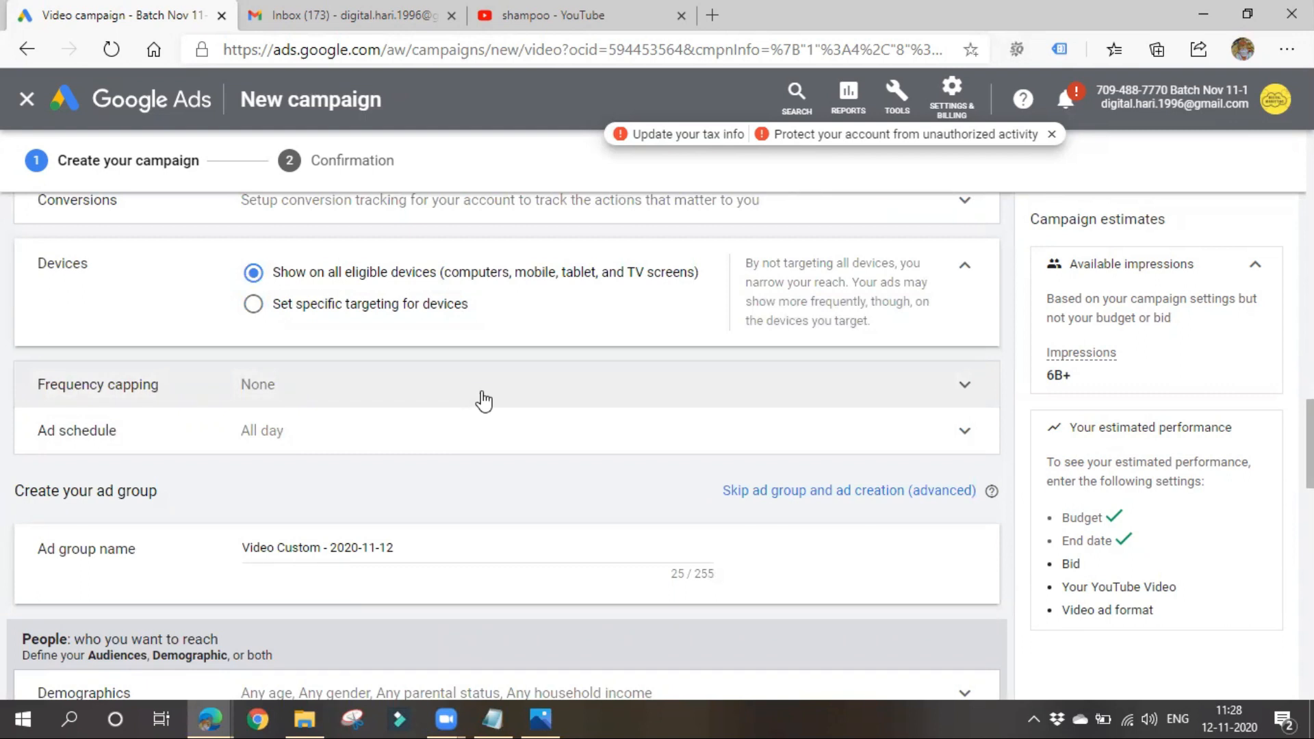
left_click(479, 400)
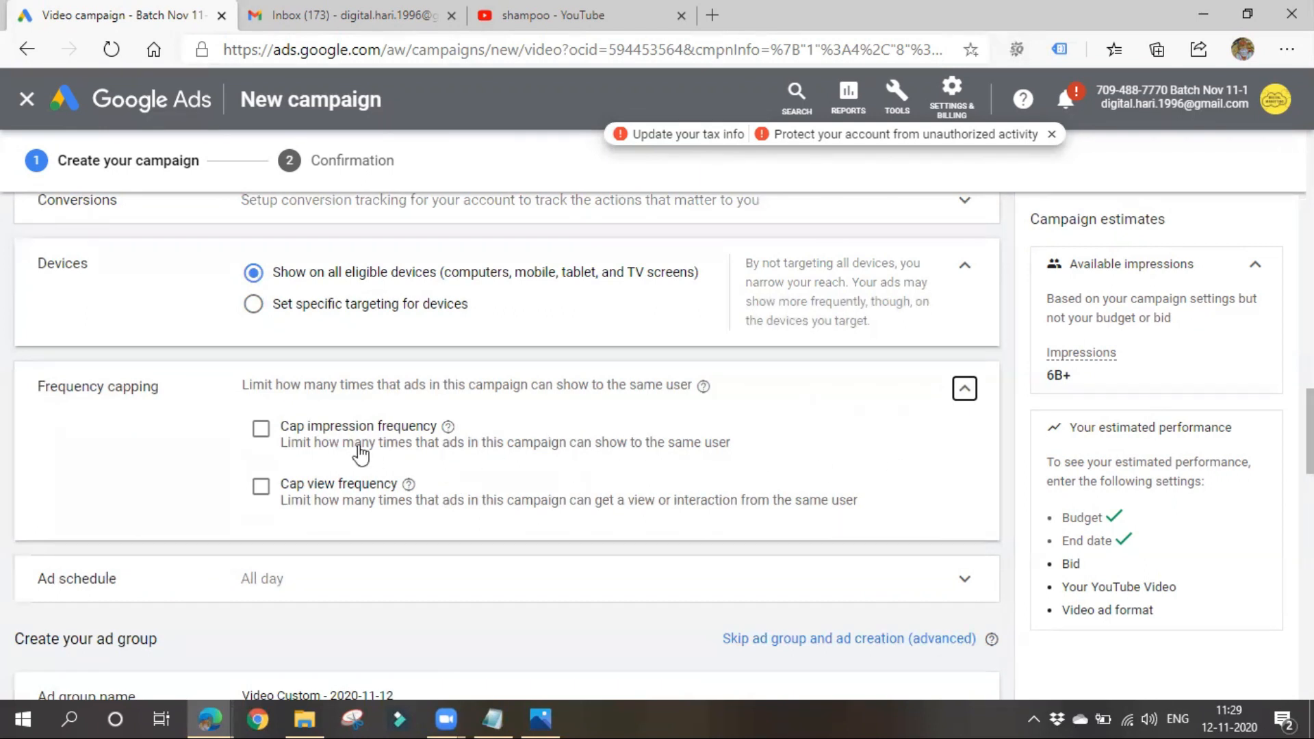
- Cap the impression frequency at 2 per day, checking the available frequency periods
left_click(262, 430)
left_click(366, 482)
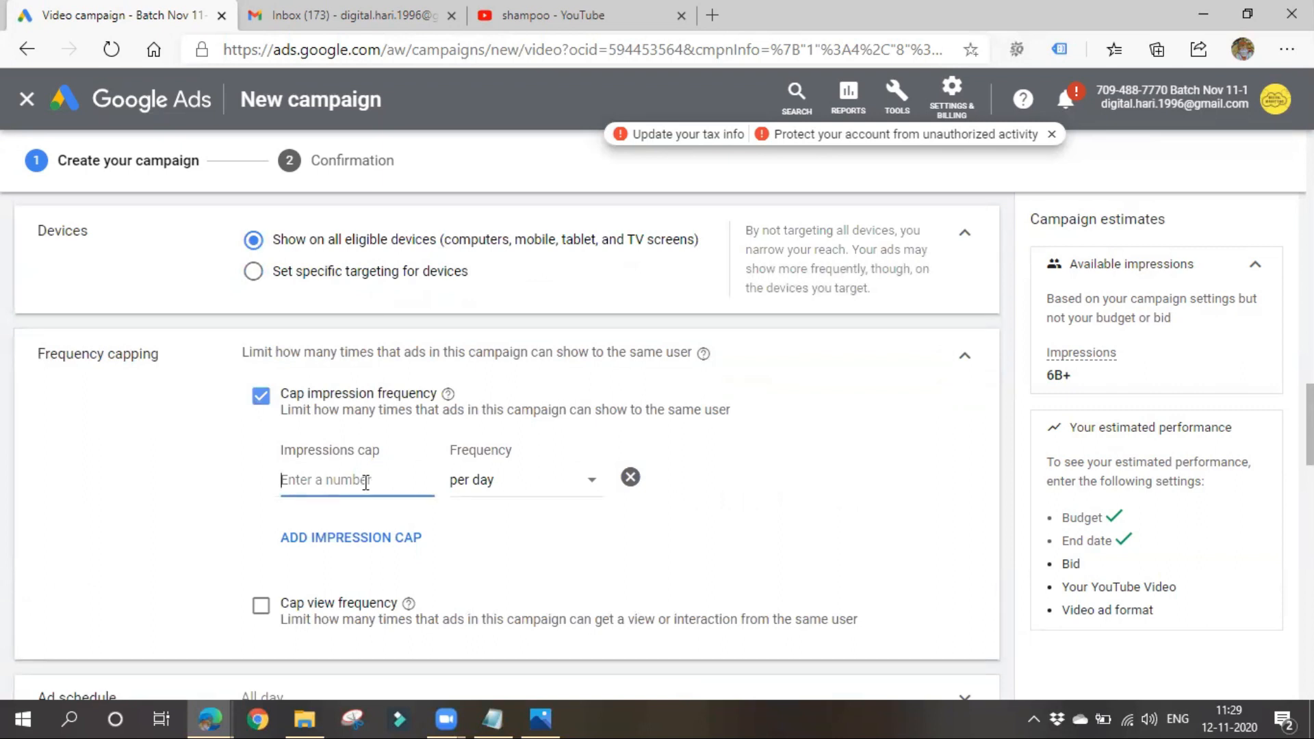
type("2")
left_click(507, 546)
left_click(587, 483)
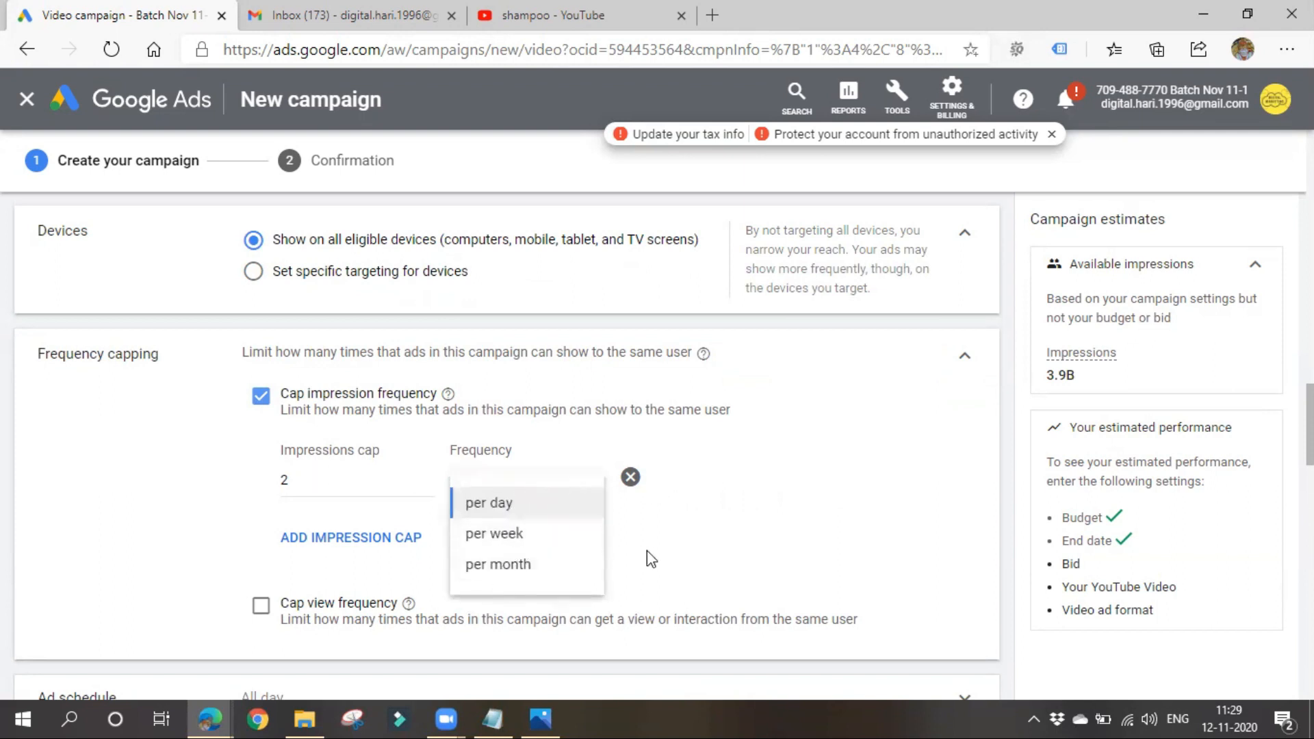
left_click(729, 555)
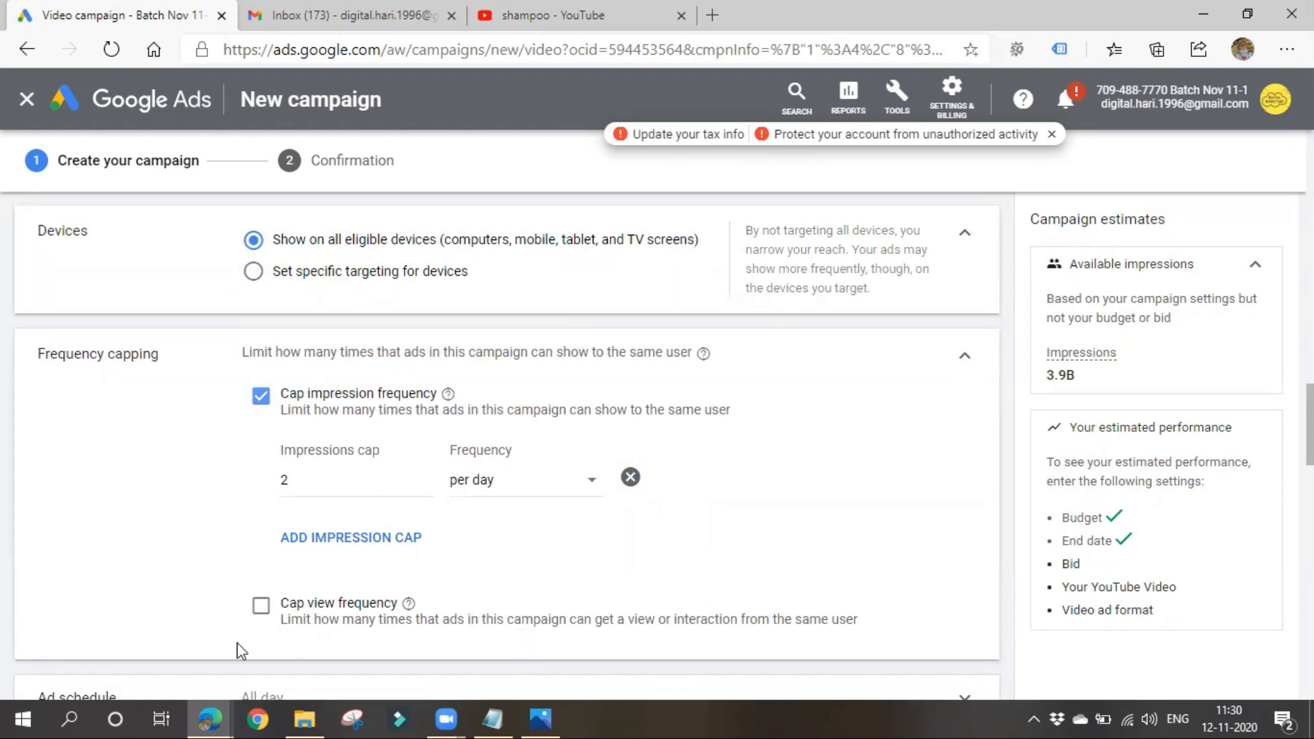
- Cap the view frequency at 2 per day for the same user
left_click(260, 609)
scroll(267, 608, "down", 3)
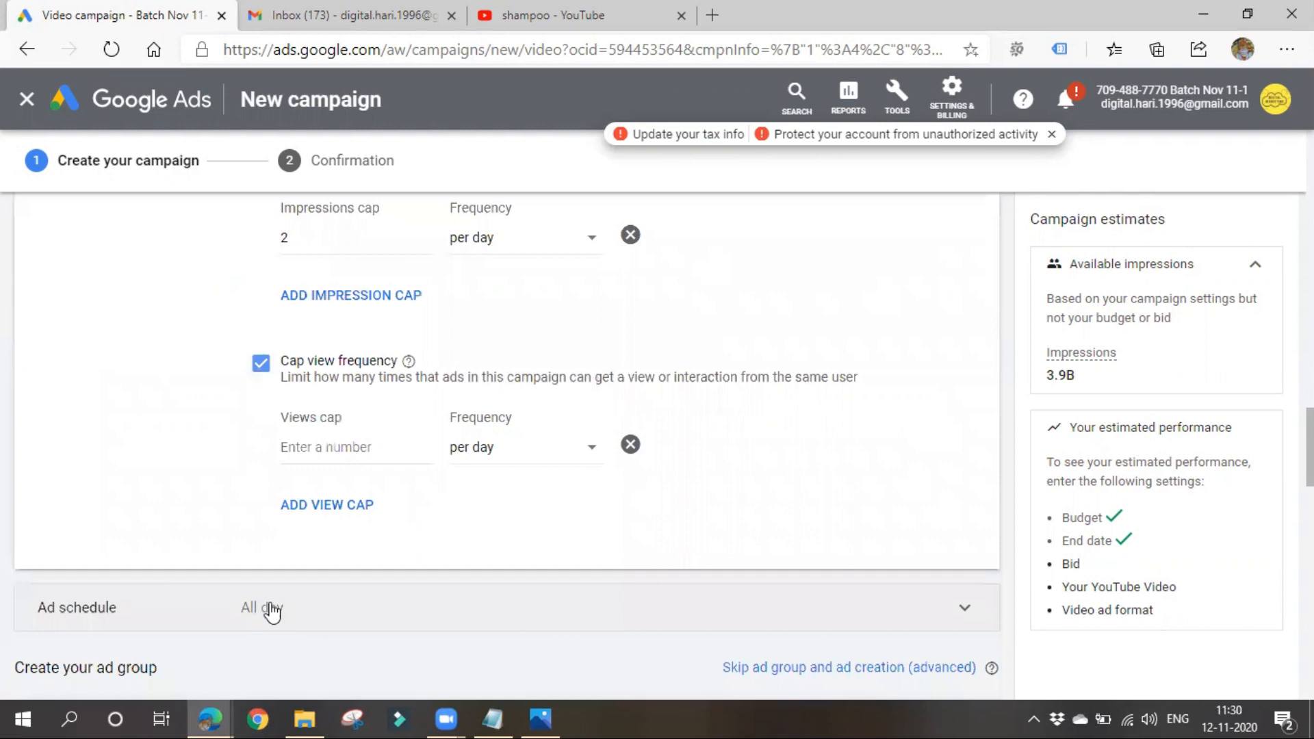
left_click(366, 448)
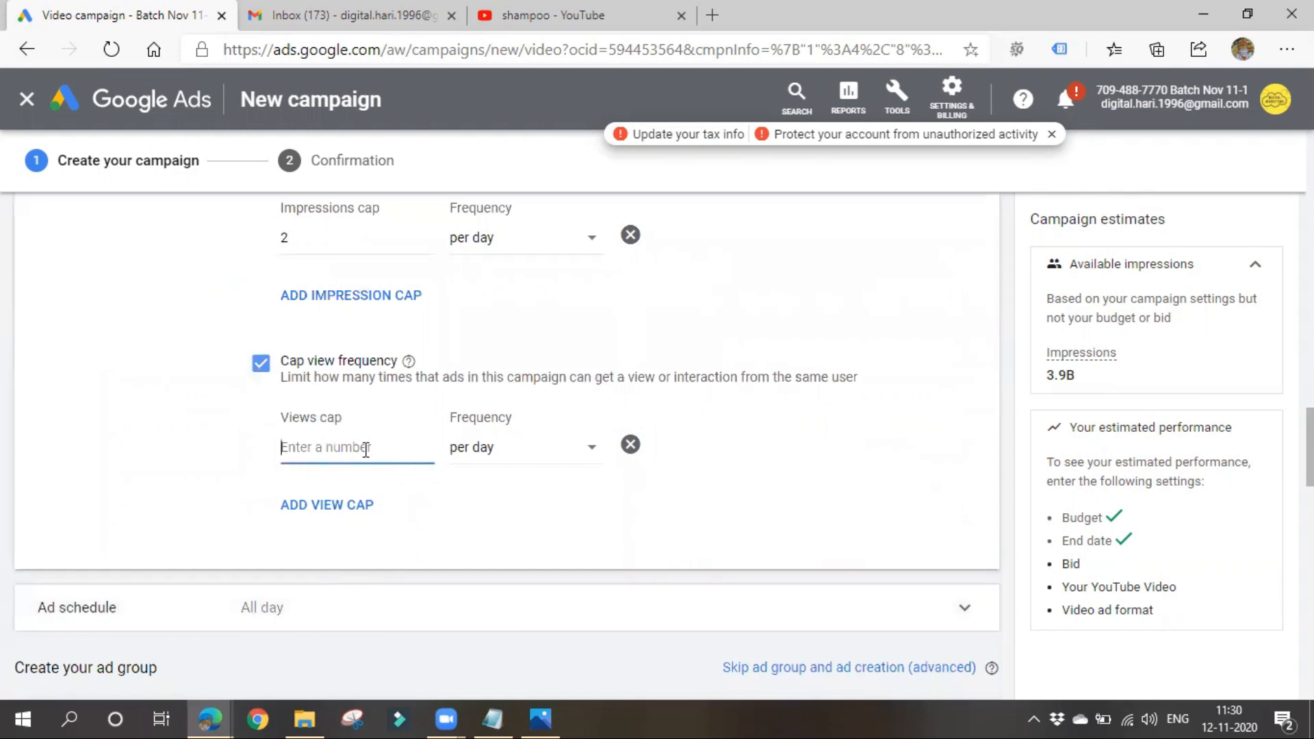
type("2")
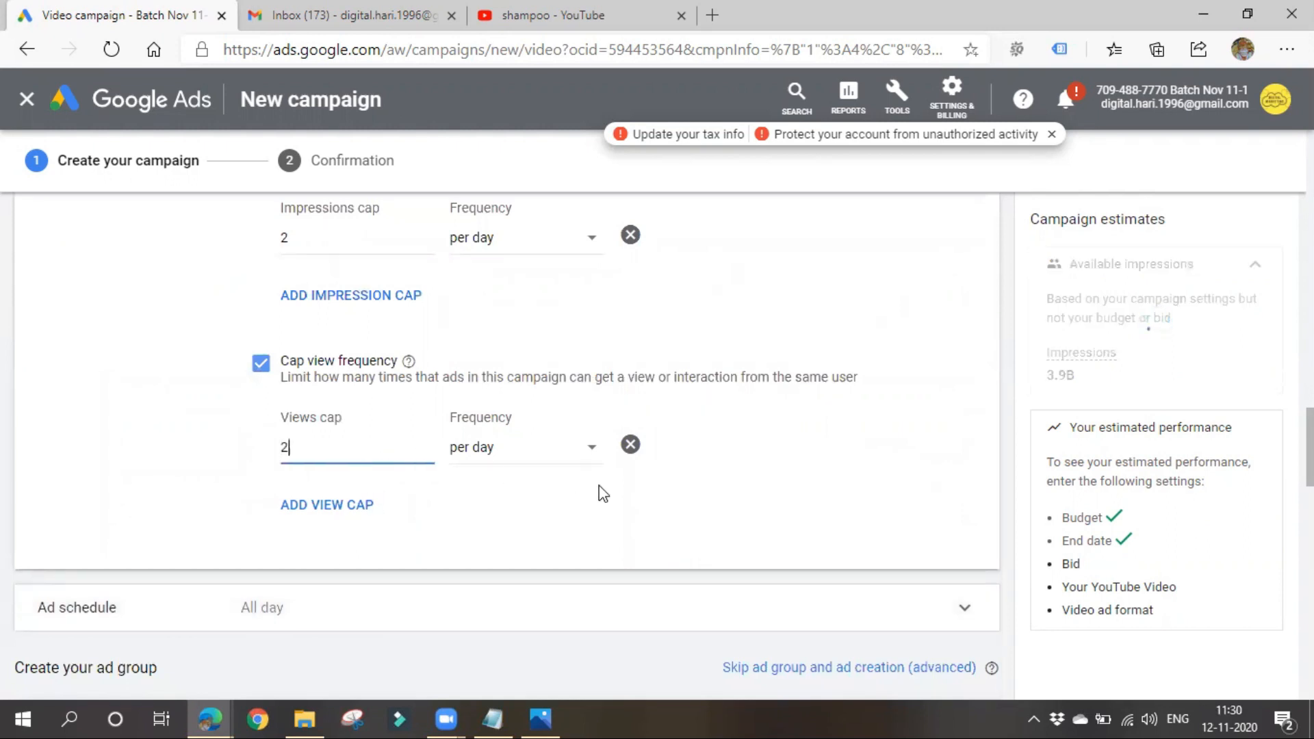
scroll(410, 523, "up", 3)
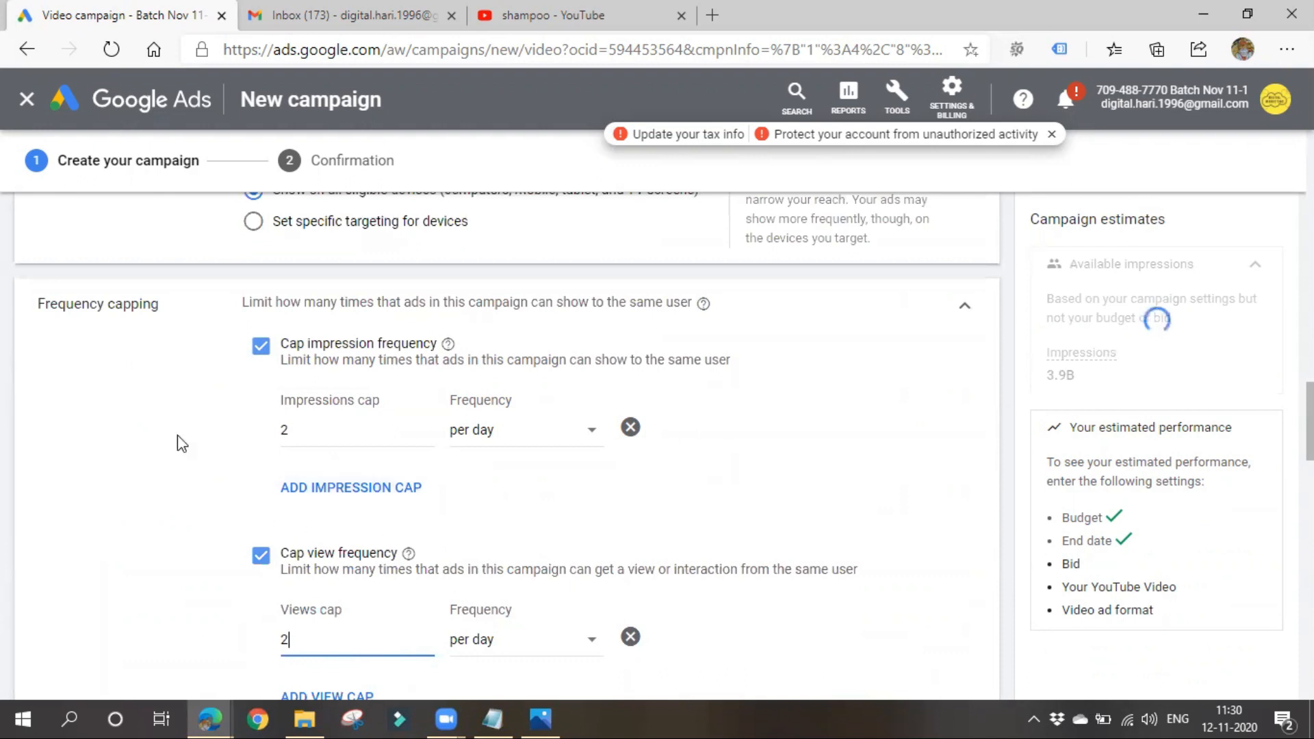
left_click(156, 307)
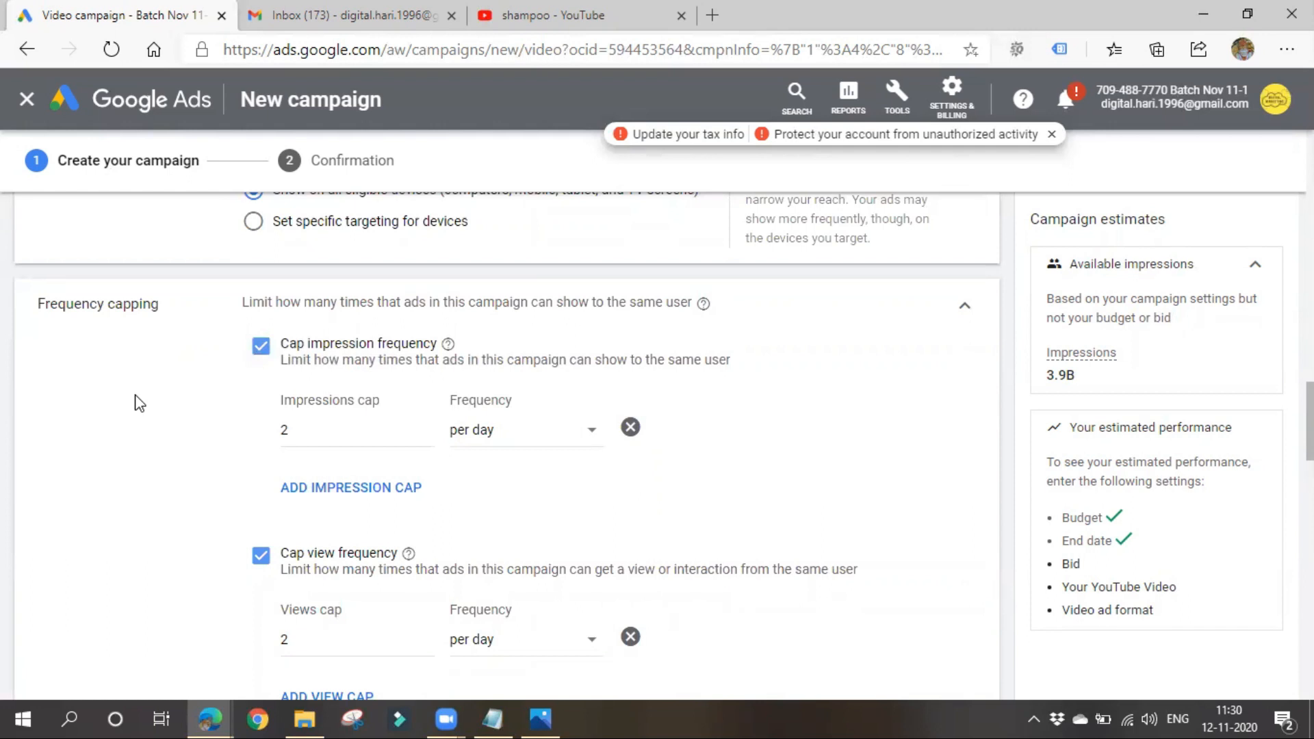
- Expand the ad schedule and view its day options, leaving All days selected
scroll(83, 451, "down", 2)
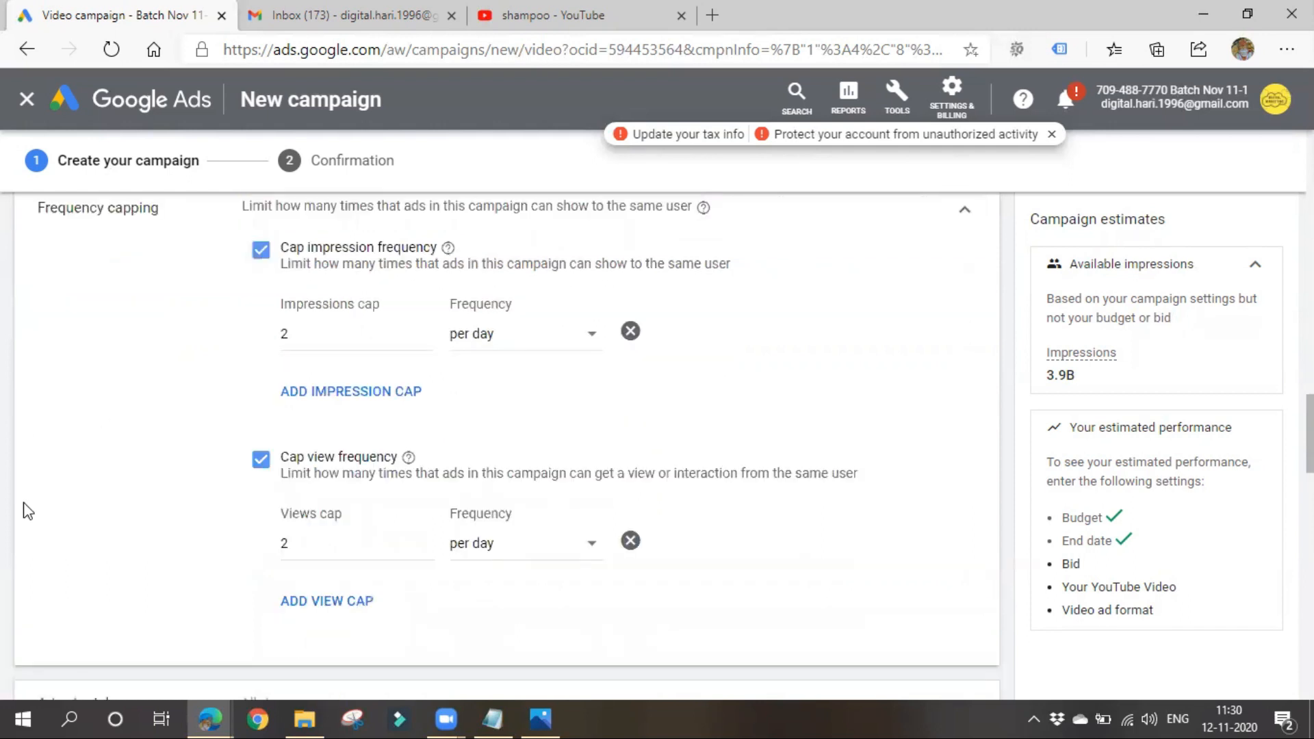
scroll(137, 507, "down", 3)
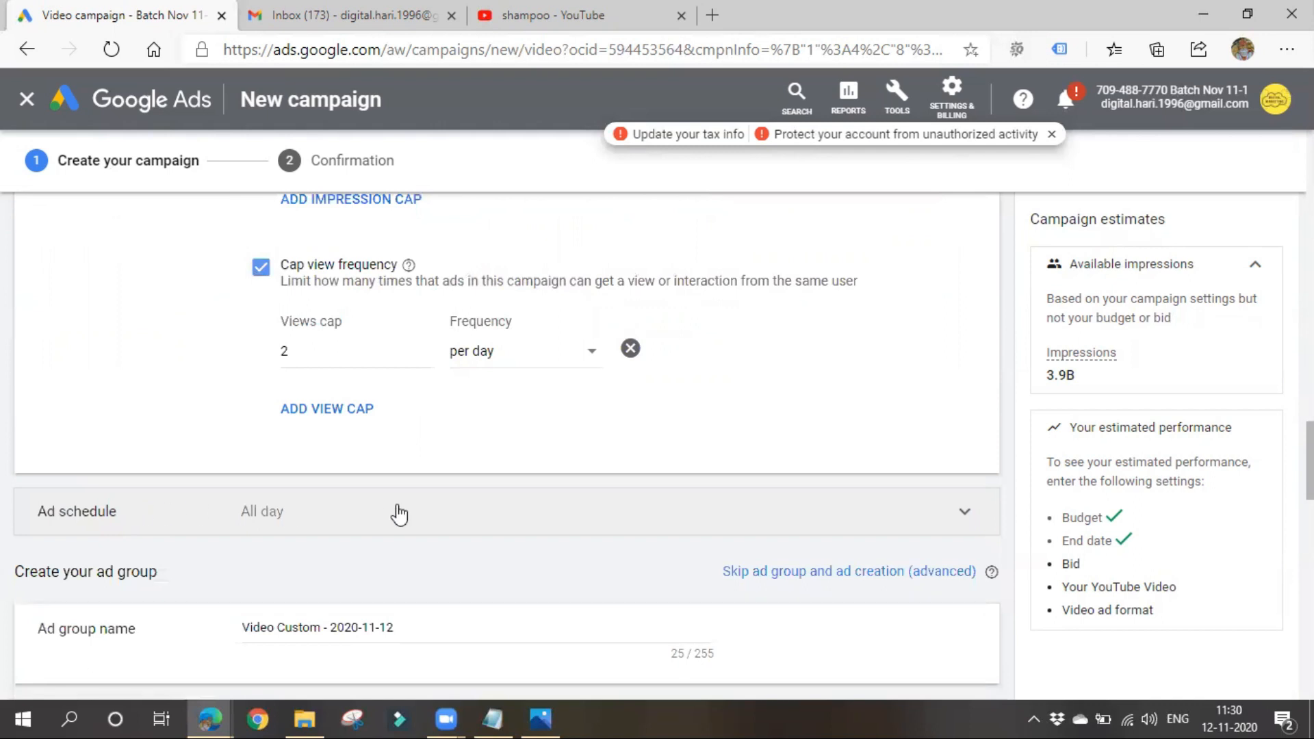
left_click(373, 513)
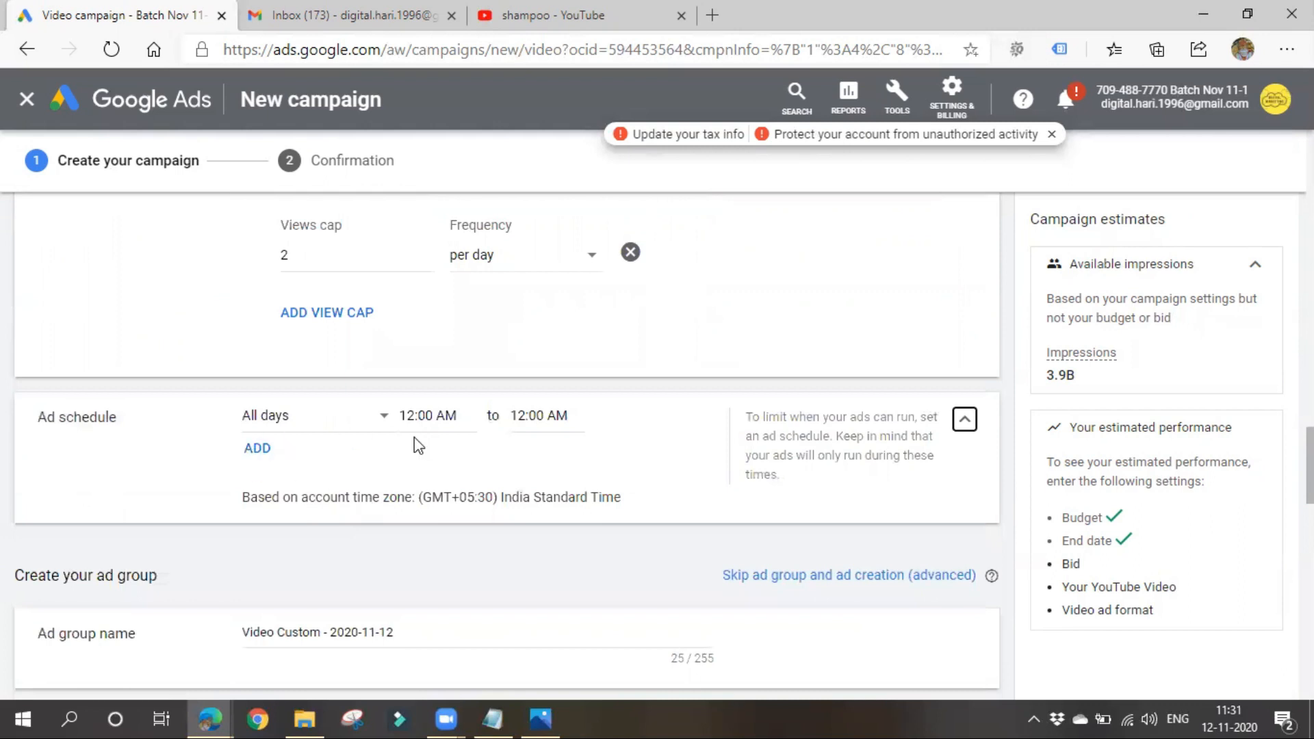
left_click(359, 427)
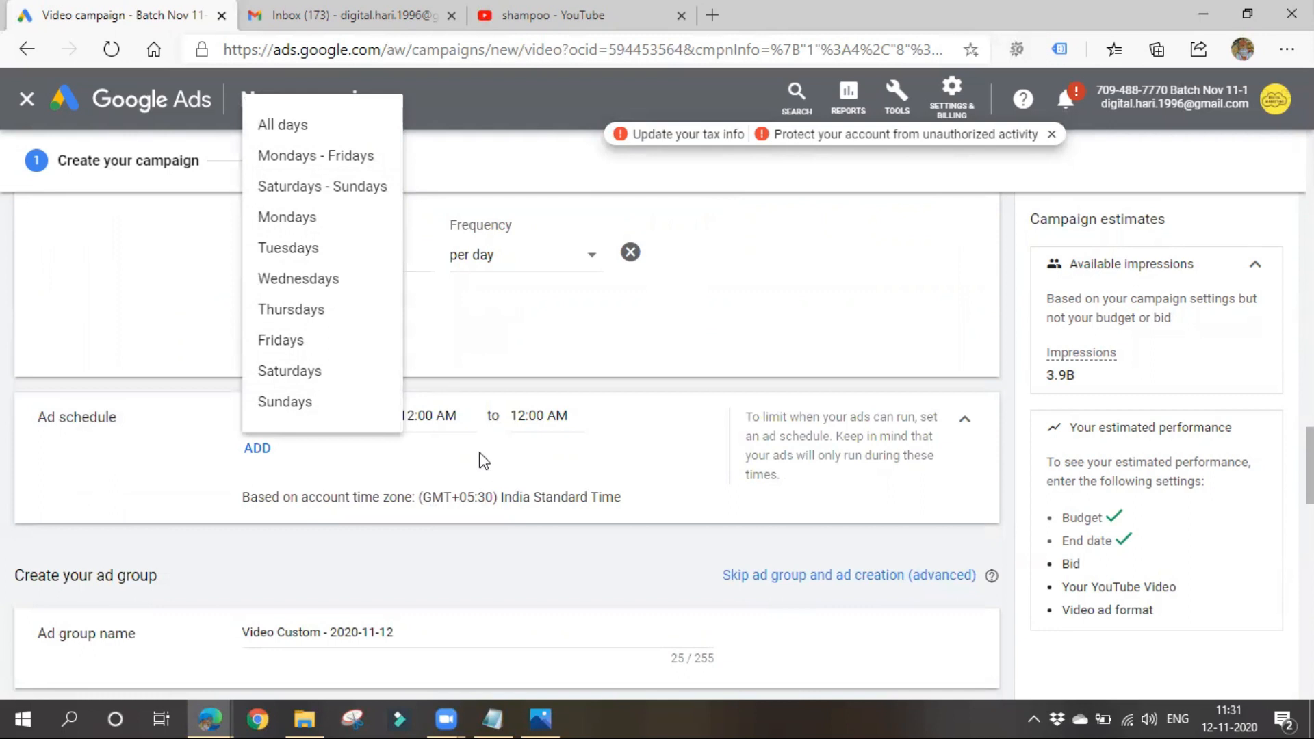
left_click(346, 493)
- Rename the ad group as Video AD group 11-1
scroll(350, 490, "down", 1)
scroll(299, 511, "down", 2)
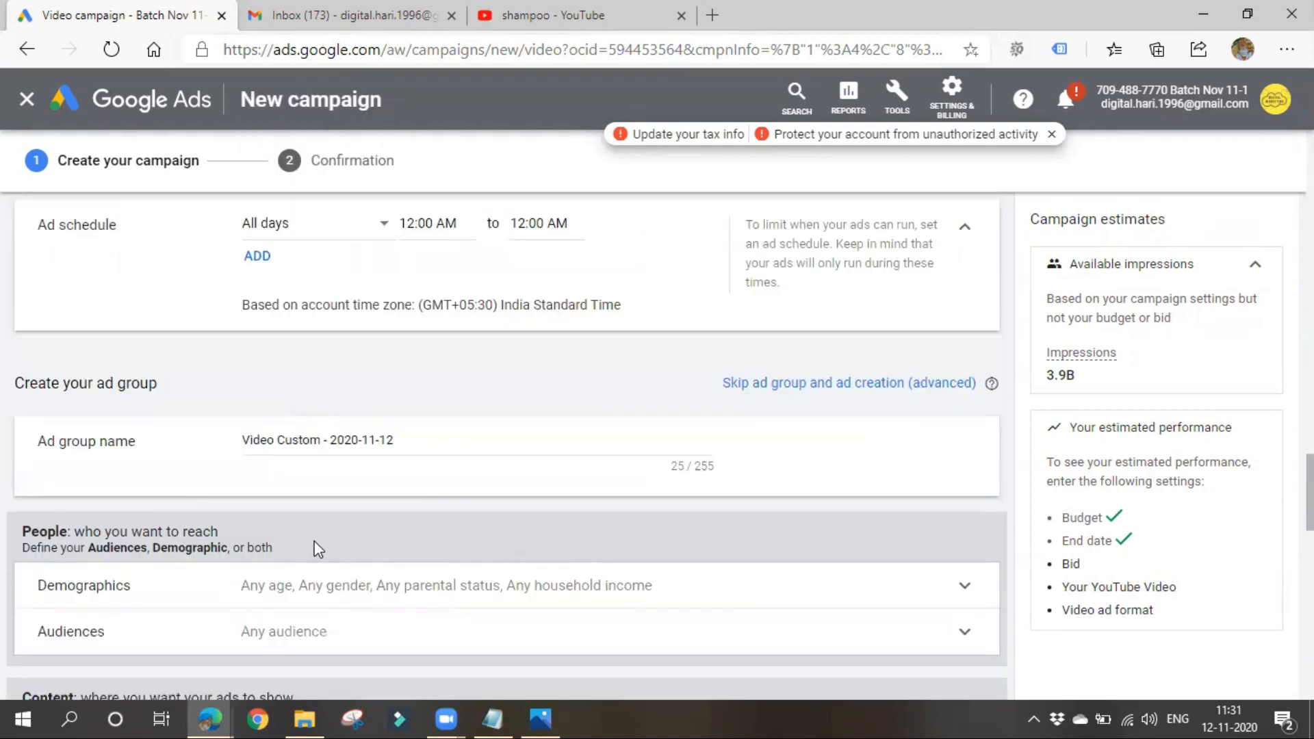
left_click(399, 343)
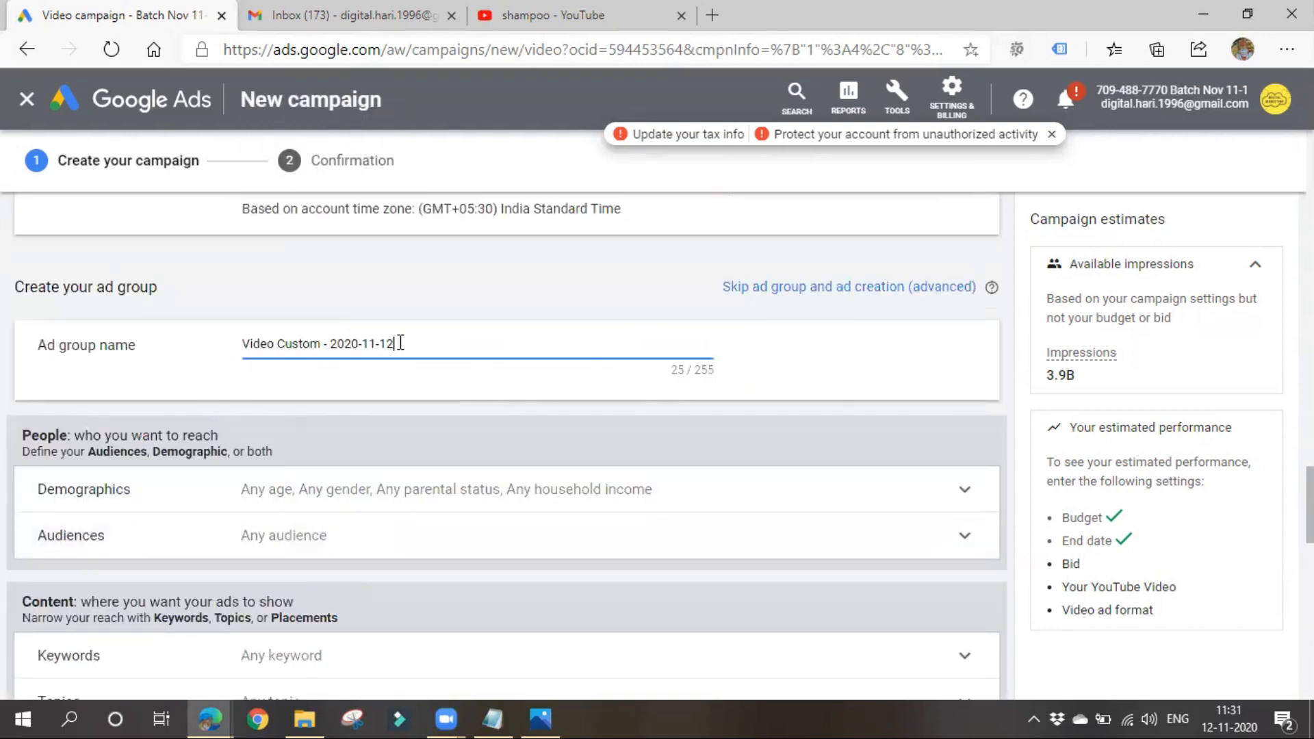
key("ctrl+a")
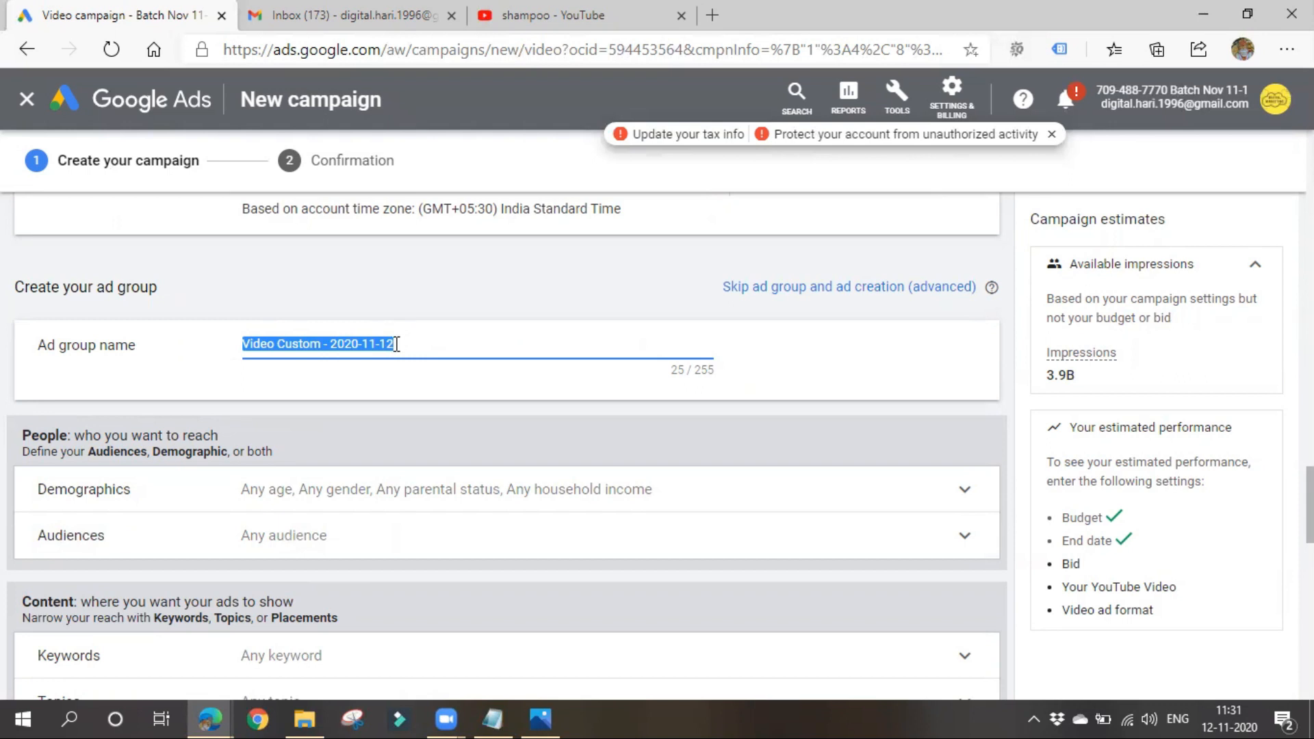
left_click(269, 346)
left_click_drag(275, 344, 441, 345)
type("AD group")
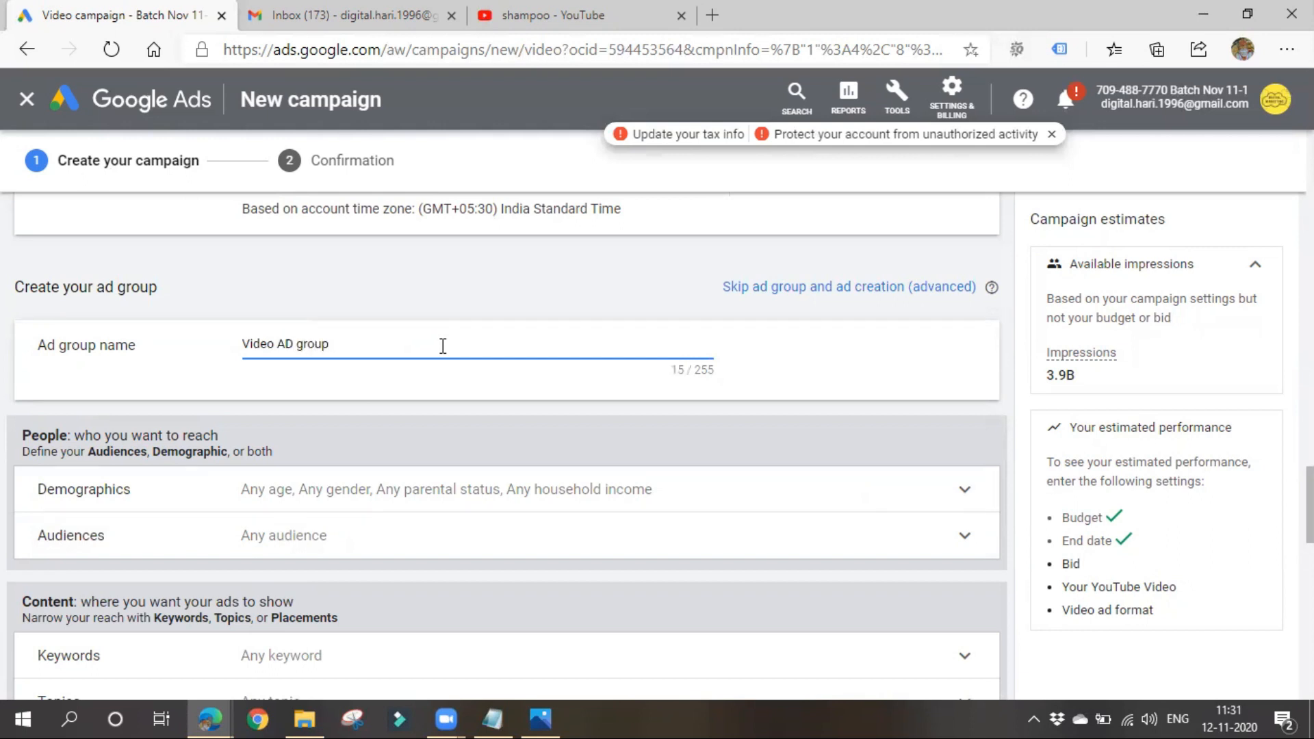
type(" 11-1")
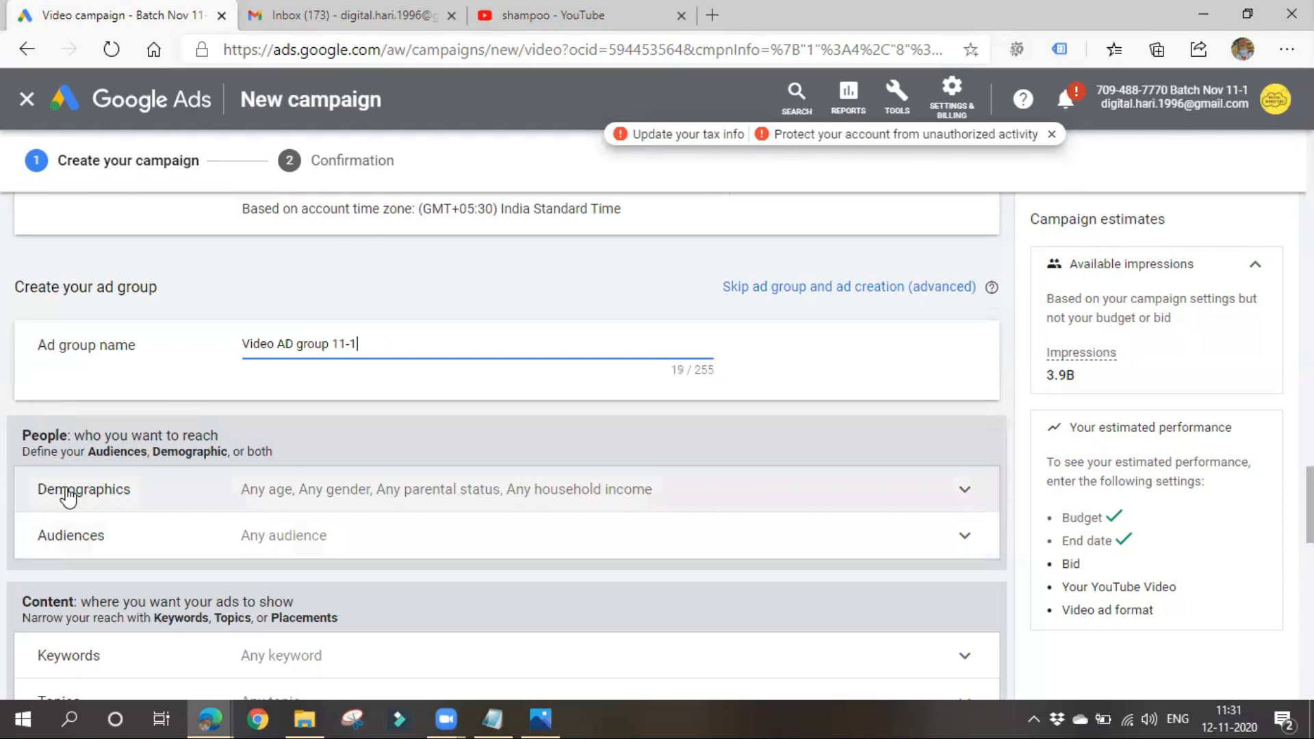
- Review the demographic targeting options and the list of selectable topics, collapsing each section without changing anything
left_click(264, 510)
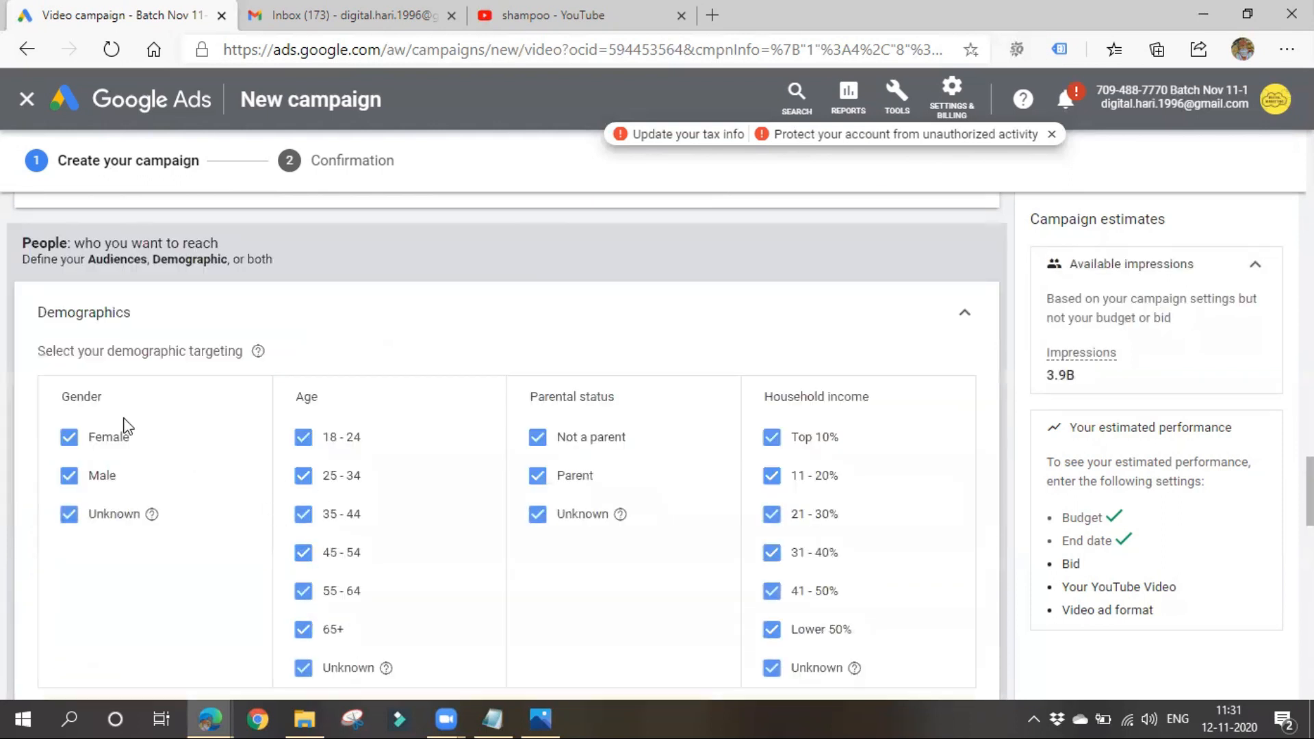
left_click(964, 315)
left_click(235, 525)
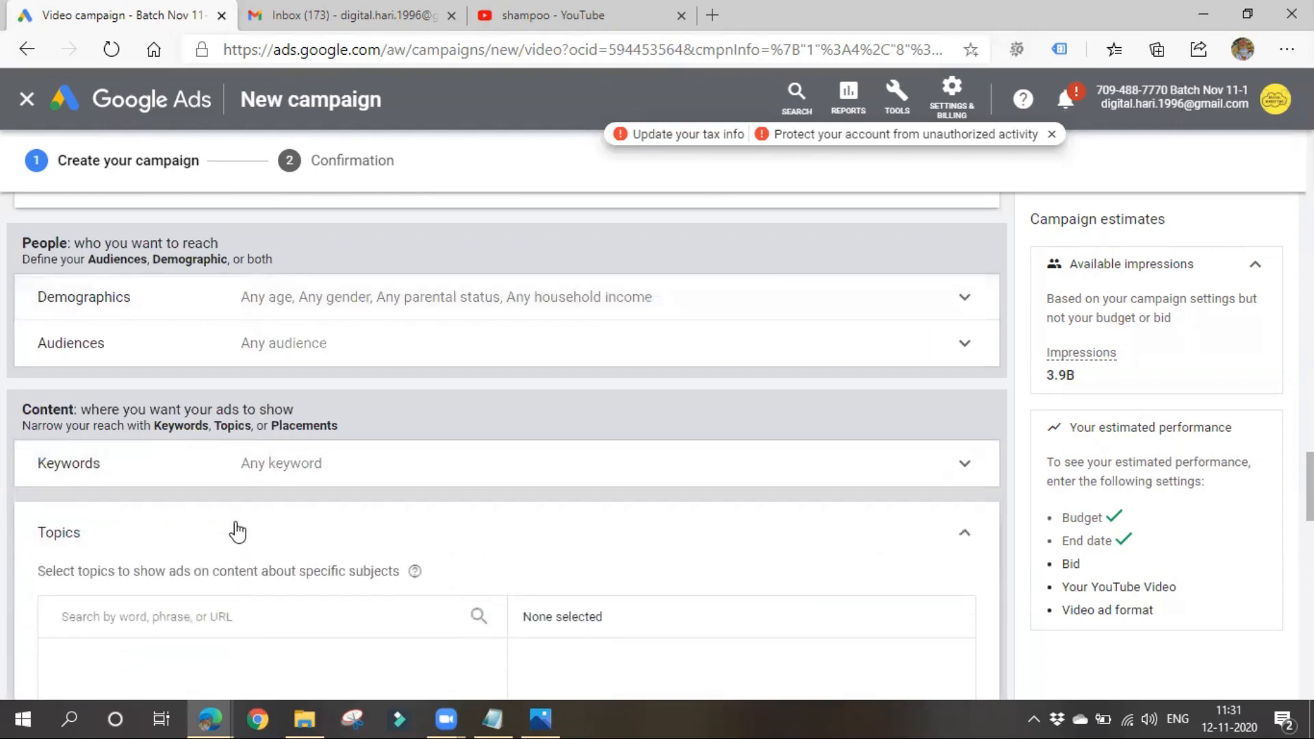
scroll(161, 551, "up", 1)
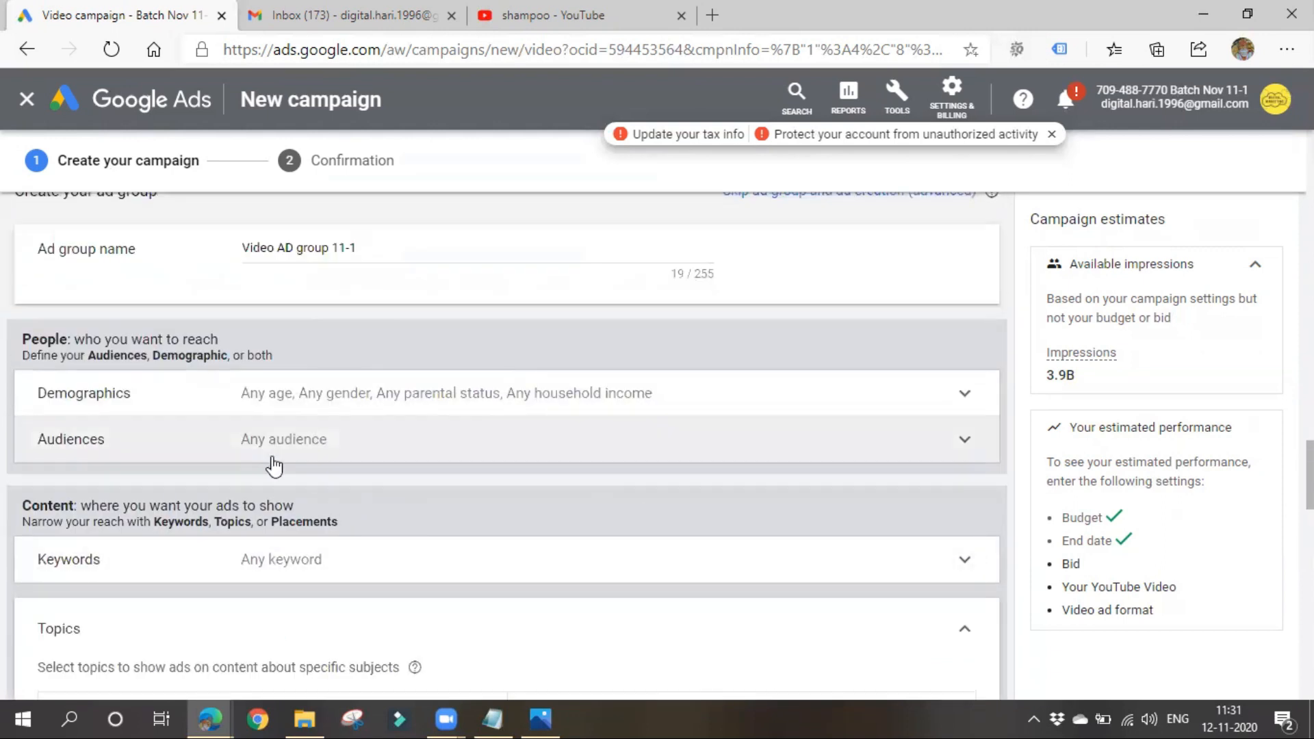
scroll(244, 516, "down", 2)
scroll(270, 595, "down", 3)
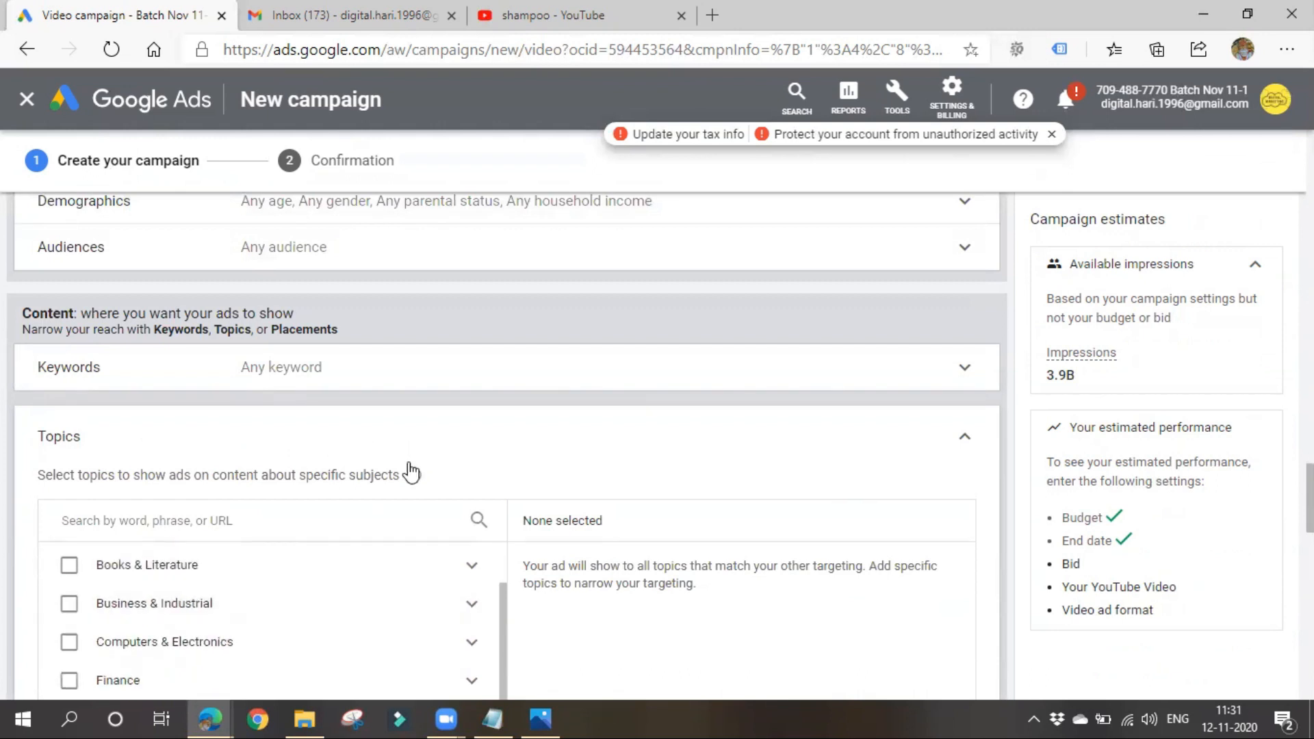
scroll(411, 472, "down", 1)
scroll(293, 572, "down", 2)
scroll(205, 479, "up", 3)
scroll(411, 479, "up", 1)
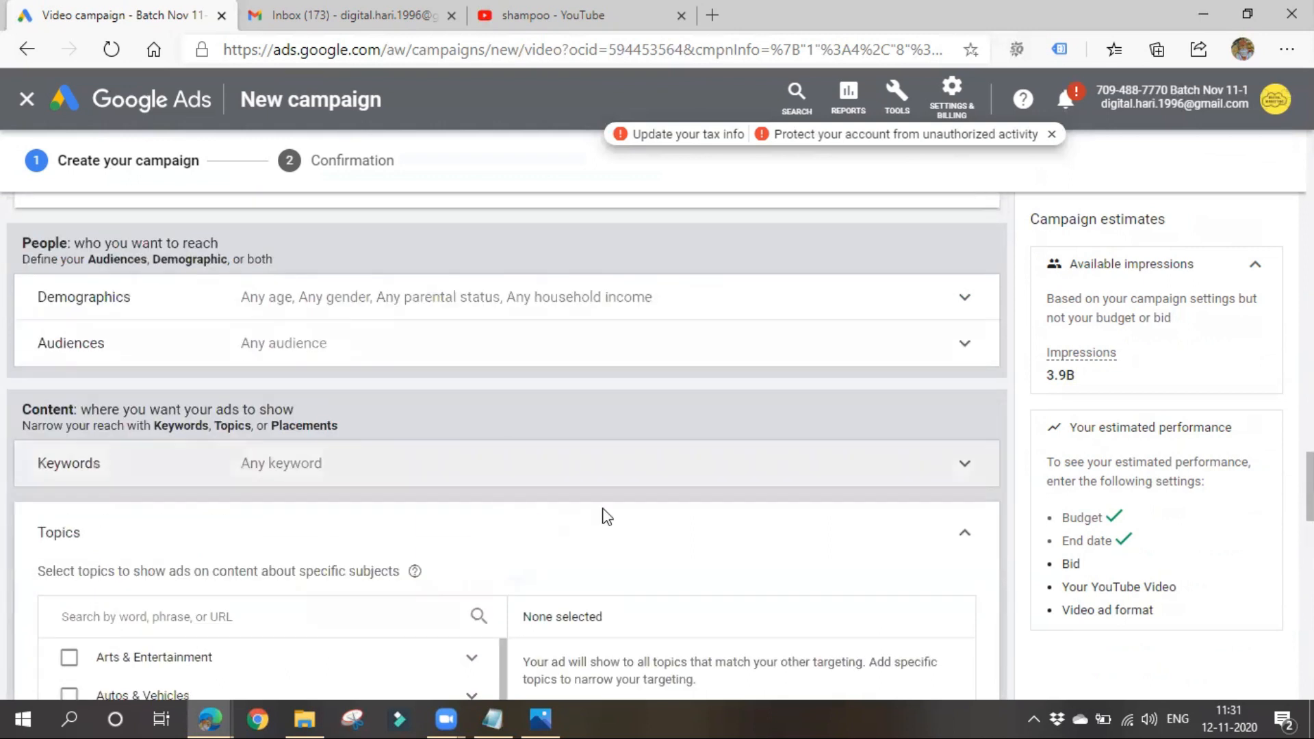
left_click(972, 543)
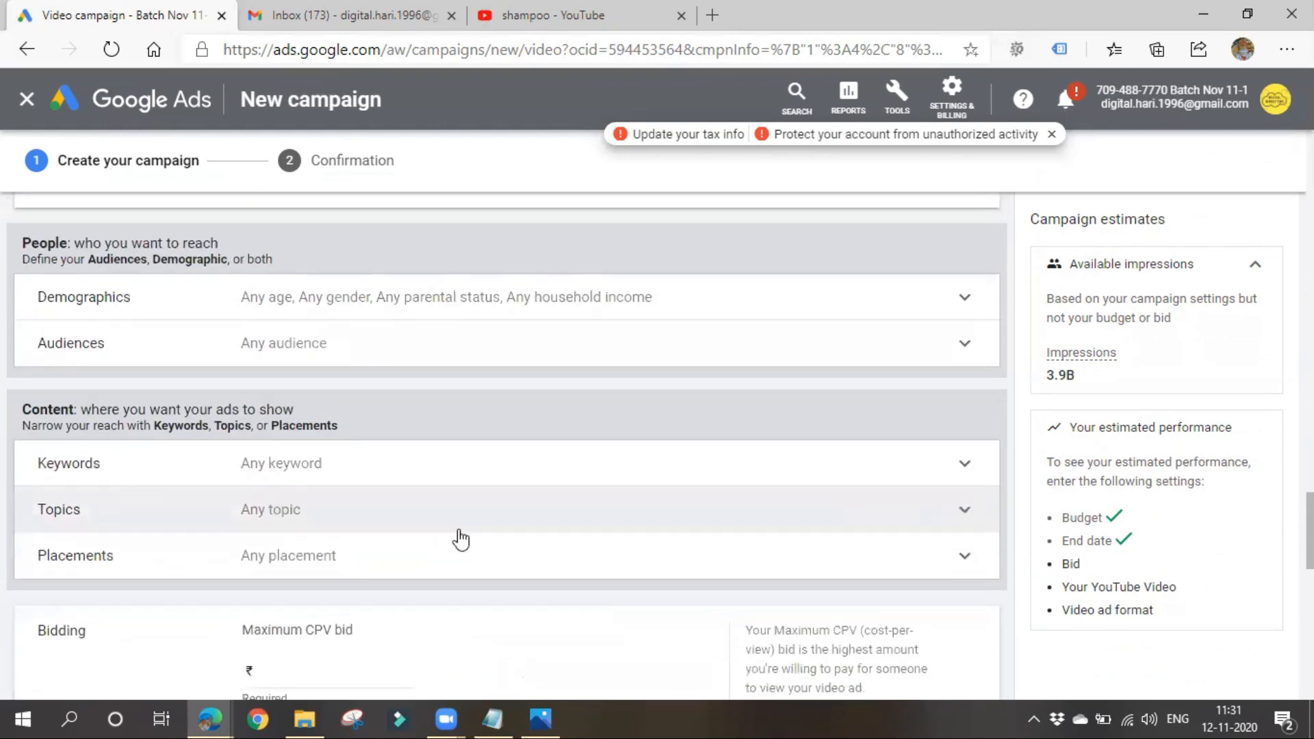
- Expand the placements targeting and open the YouTube channels category
left_click(369, 552)
scroll(367, 547, "down", 3)
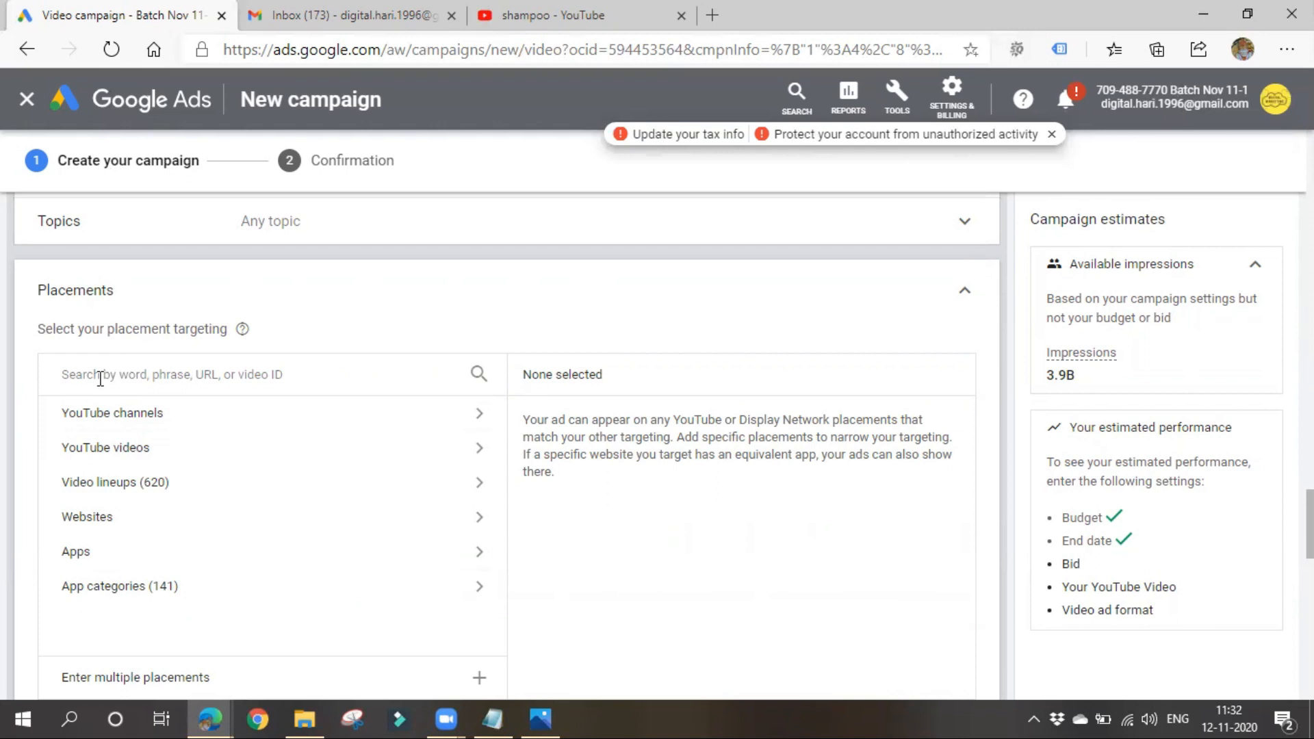
scroll(132, 475, "up", 1)
left_click(126, 471)
left_click(132, 507)
scroll(134, 504, "down", 2)
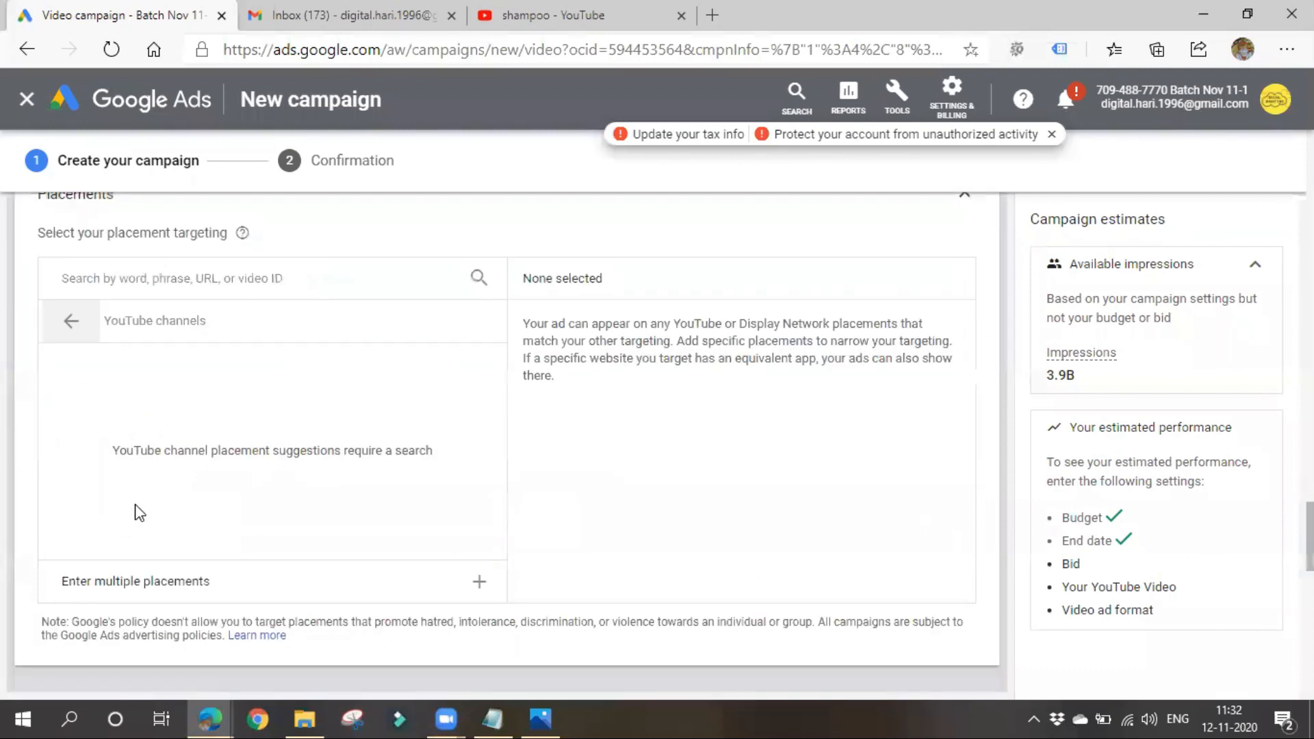
- Search the YouTube channel placements for "digital marketing" and look through the suggested channels
scroll(137, 483, "up", 3)
left_click(121, 568)
type("digital marketing")
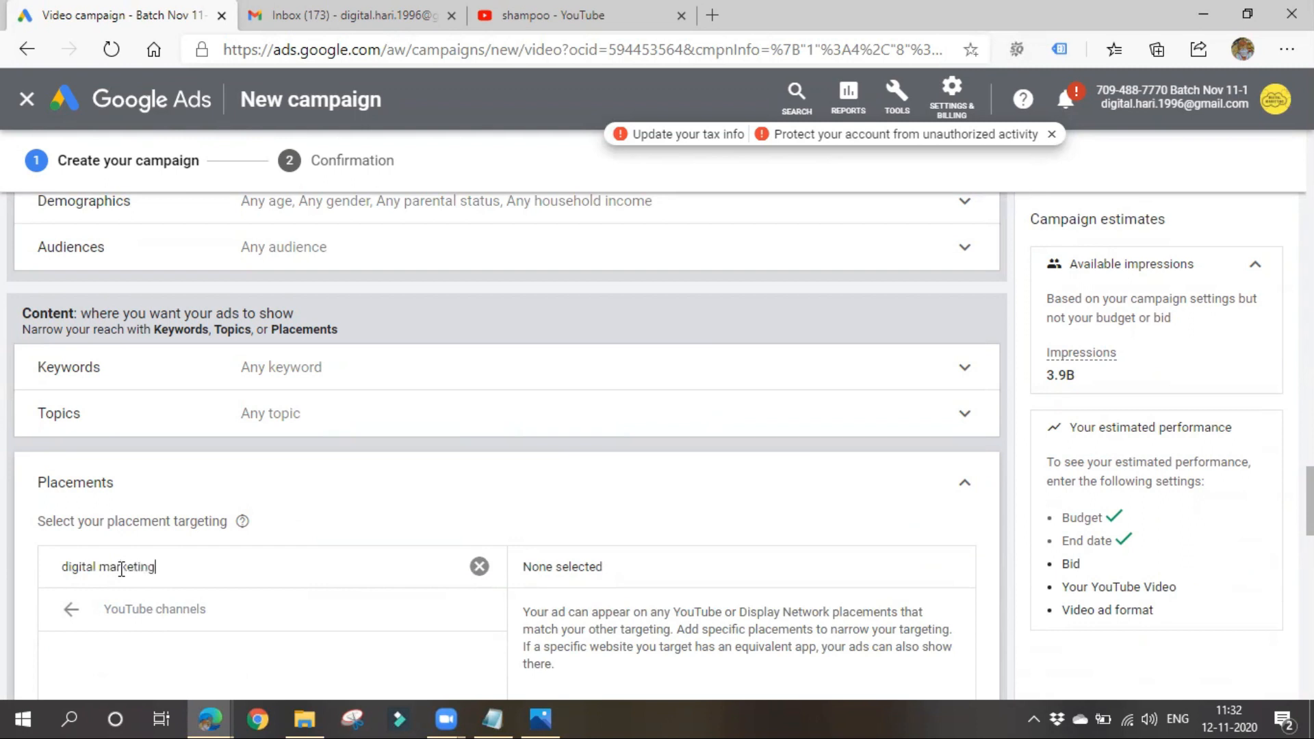
scroll(216, 552, "down", 1)
scroll(217, 551, "down", 1)
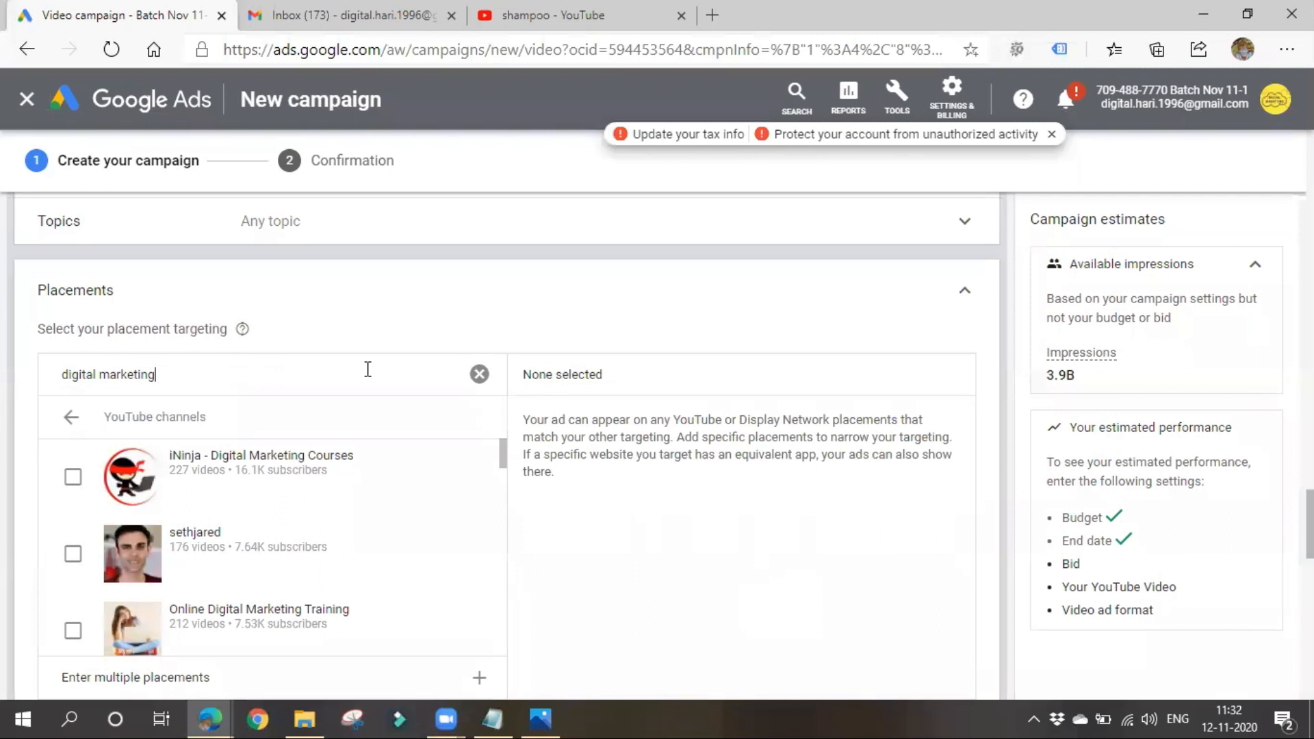
scroll(366, 369, "down", 3)
scroll(267, 496, "down", 1)
scroll(266, 496, "down", 3)
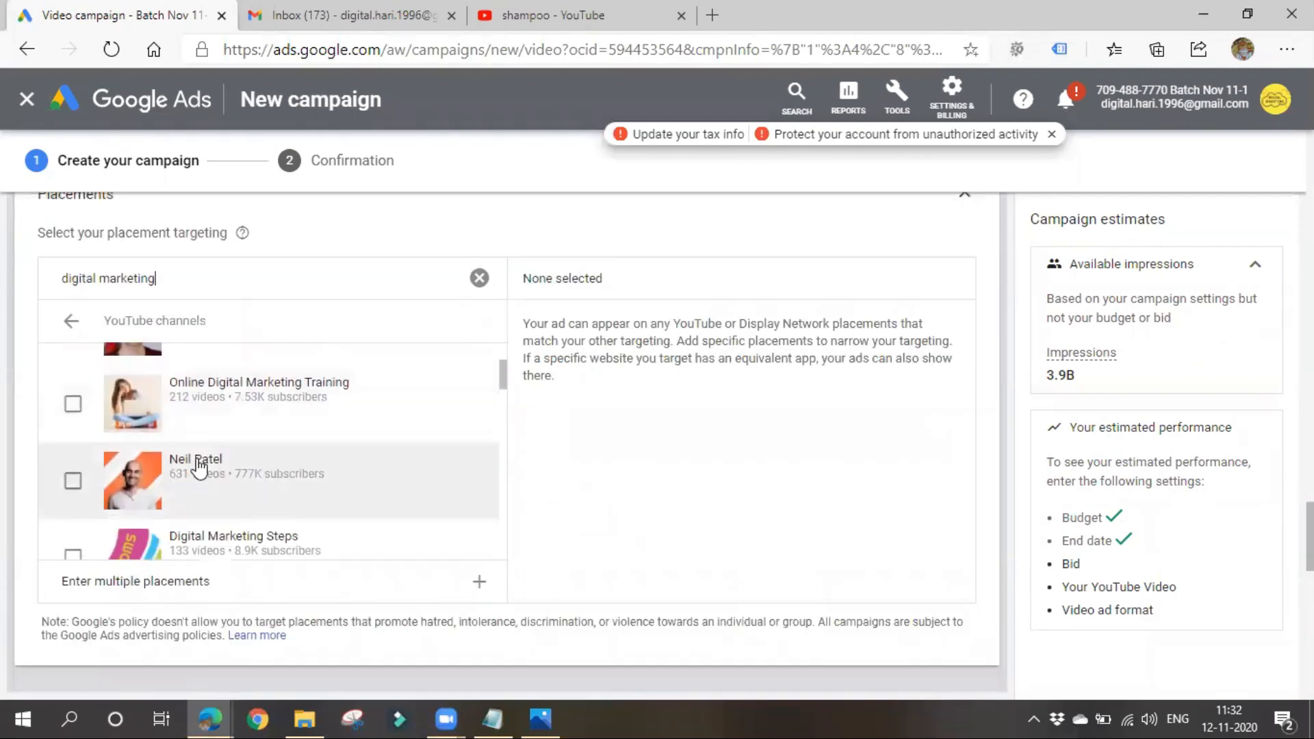
scroll(159, 418, "up", 3)
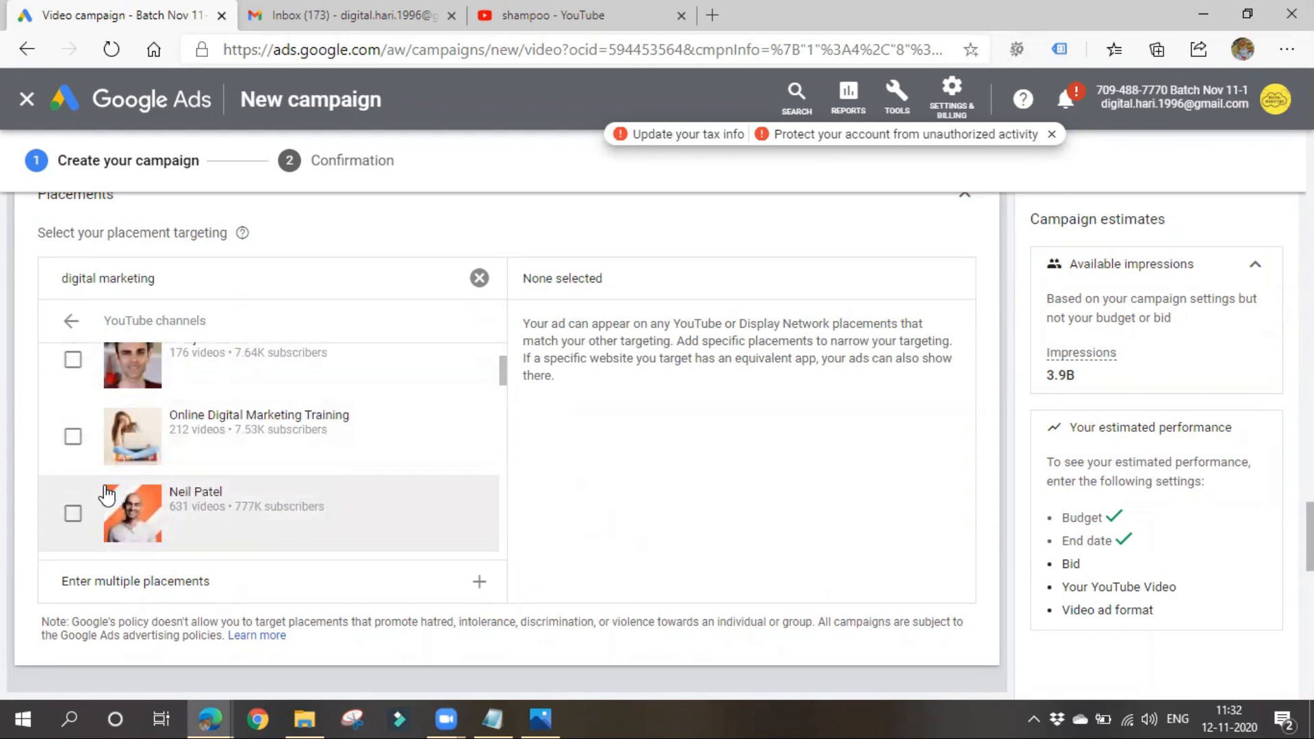
- Open the Digiready-Digital Marketing YouTube channel in a new browser tab and switch to the Gmail inbox
left_click(509, 9)
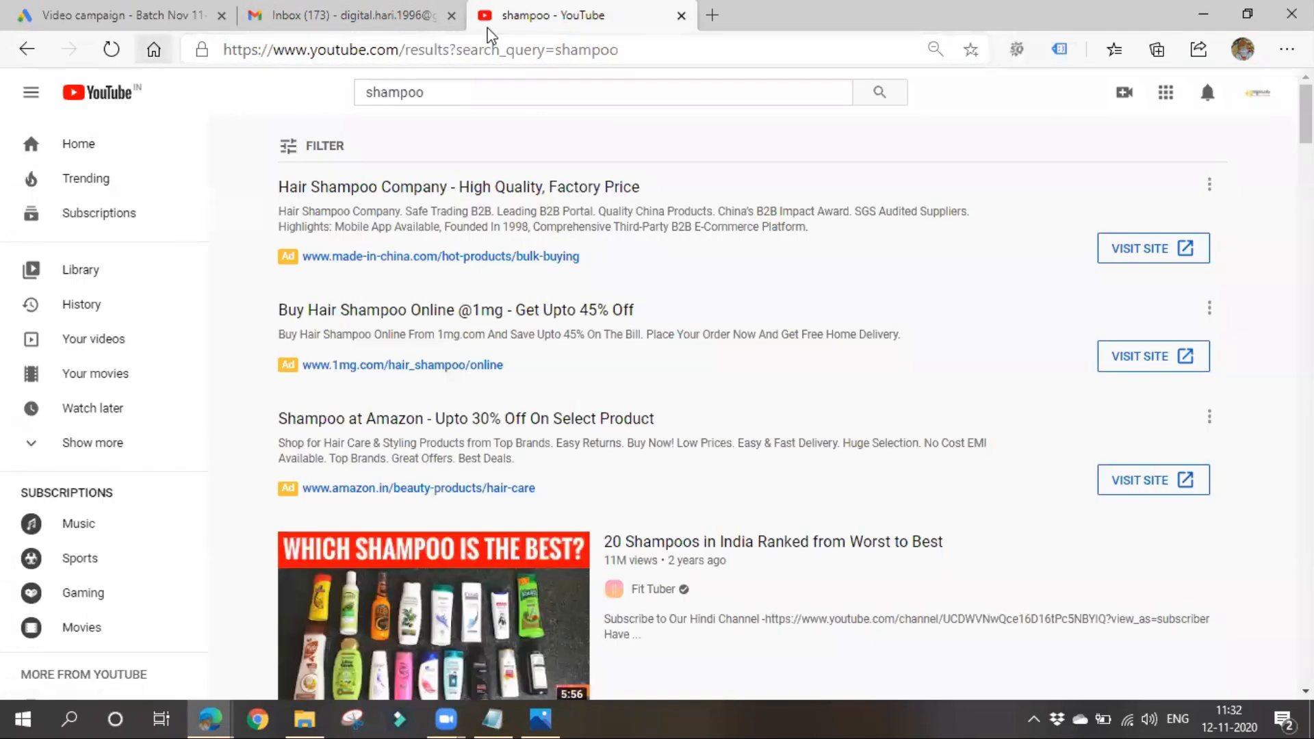
left_click(712, 15)
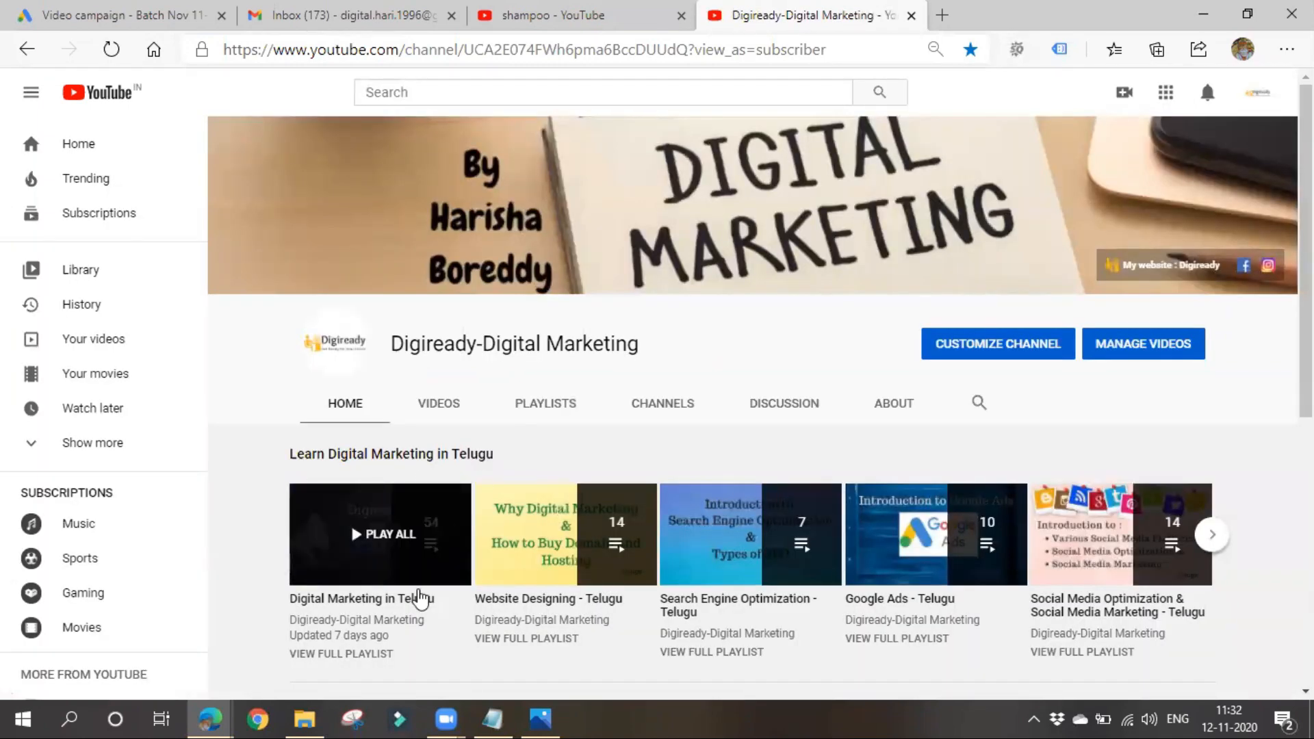
left_click(379, 15)
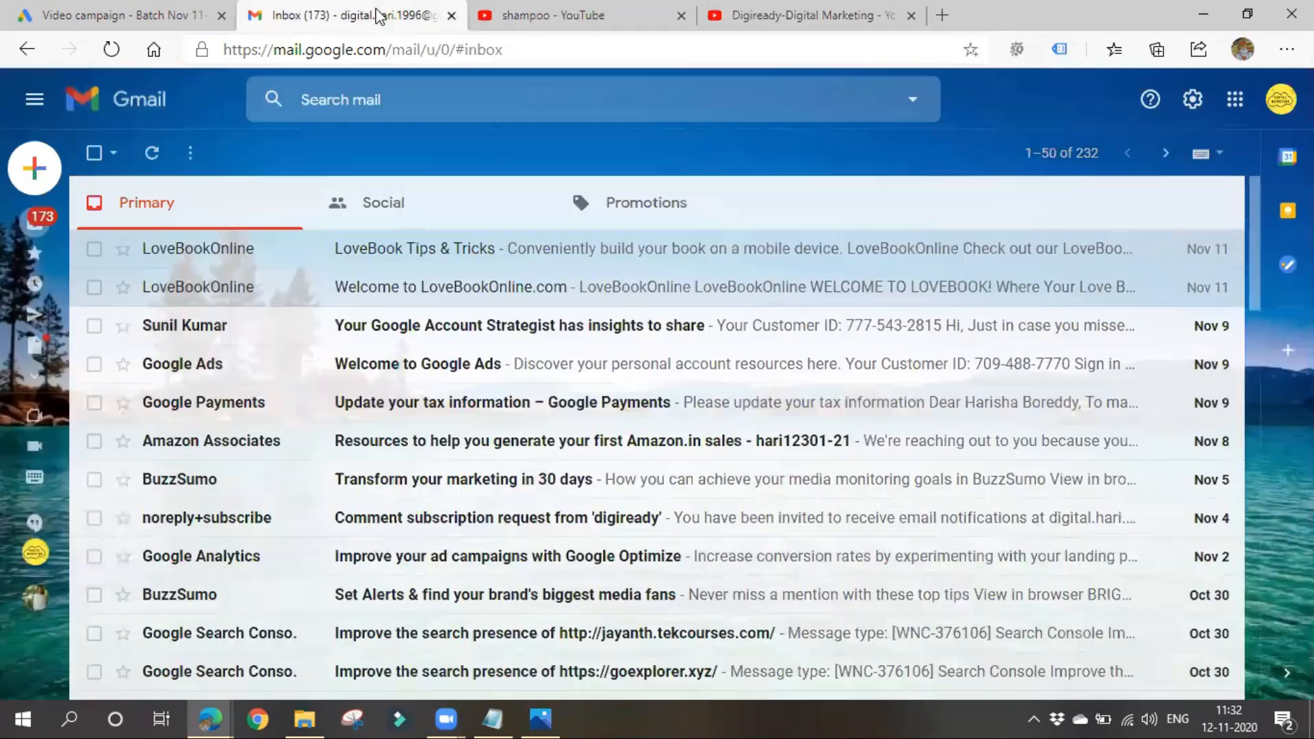
- Return to the Google Ads campaign and add the Online Digital Marketing Training and Neil Patel YouTube channels as placements
left_click(91, 9)
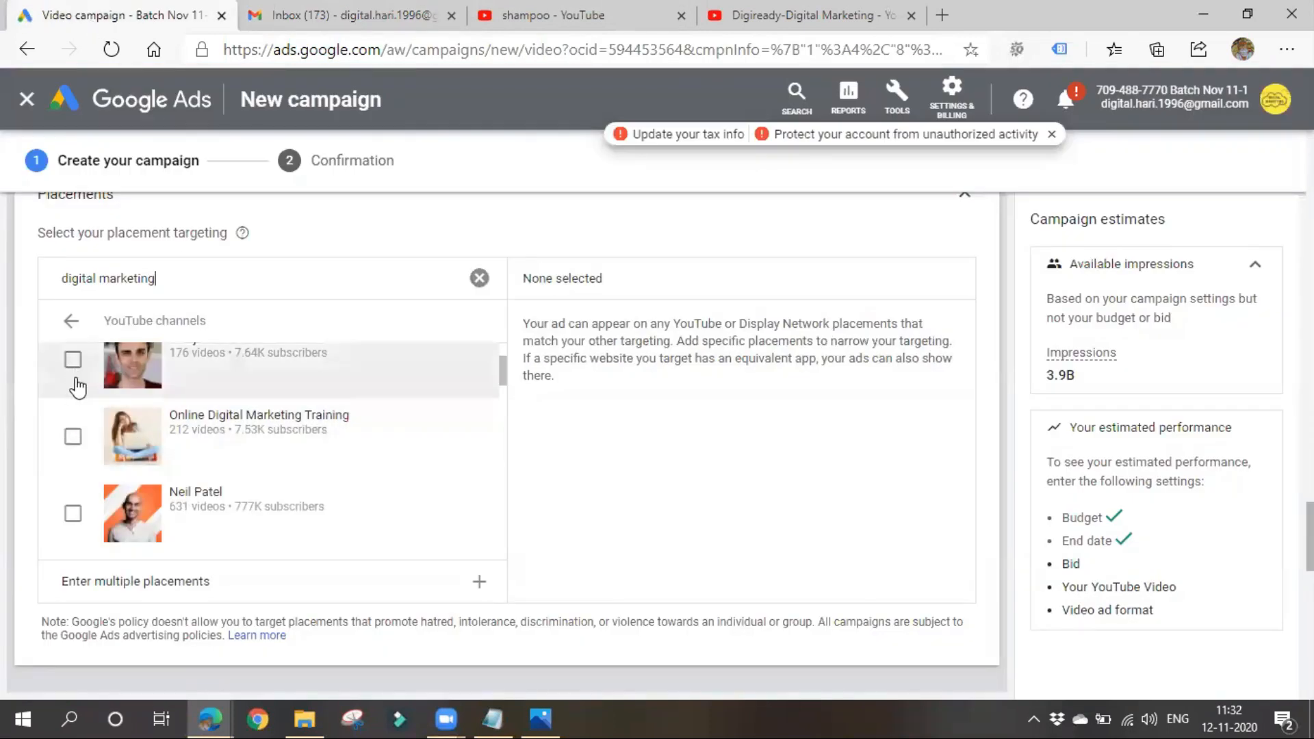
left_click(72, 436)
left_click(73, 514)
scroll(180, 475, "down", 1)
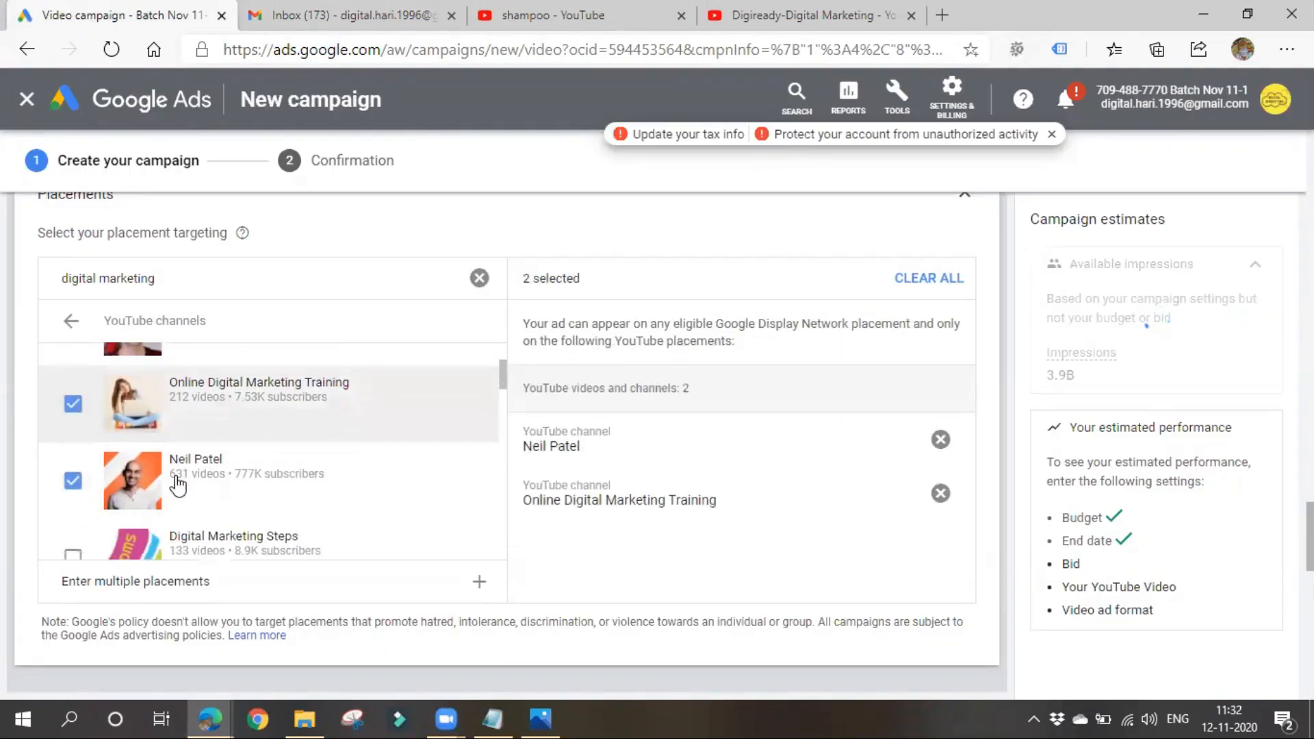
scroll(222, 544, "up", 1)
scroll(222, 544, "up", 1)
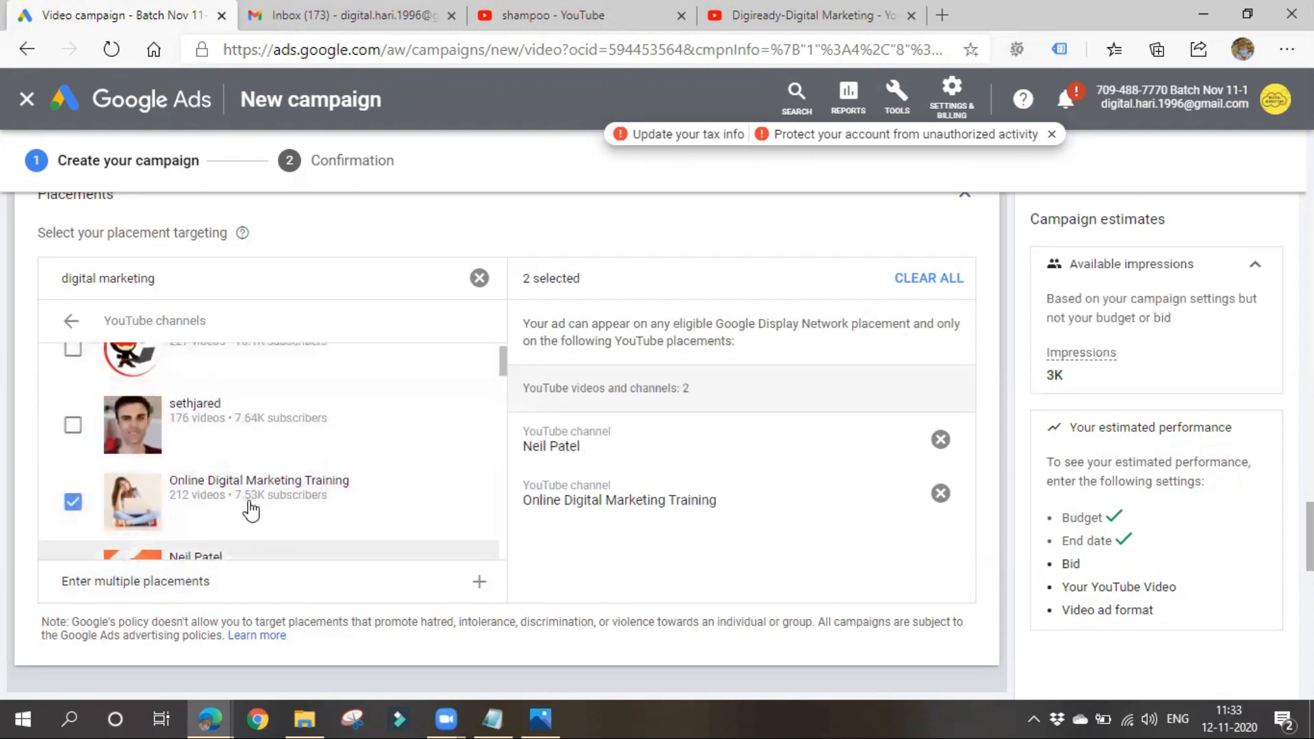
scroll(249, 504, "down", 2)
- Search the app placements for "swigg" and add the zomato restaurant finder and food delivery app
left_click(479, 278)
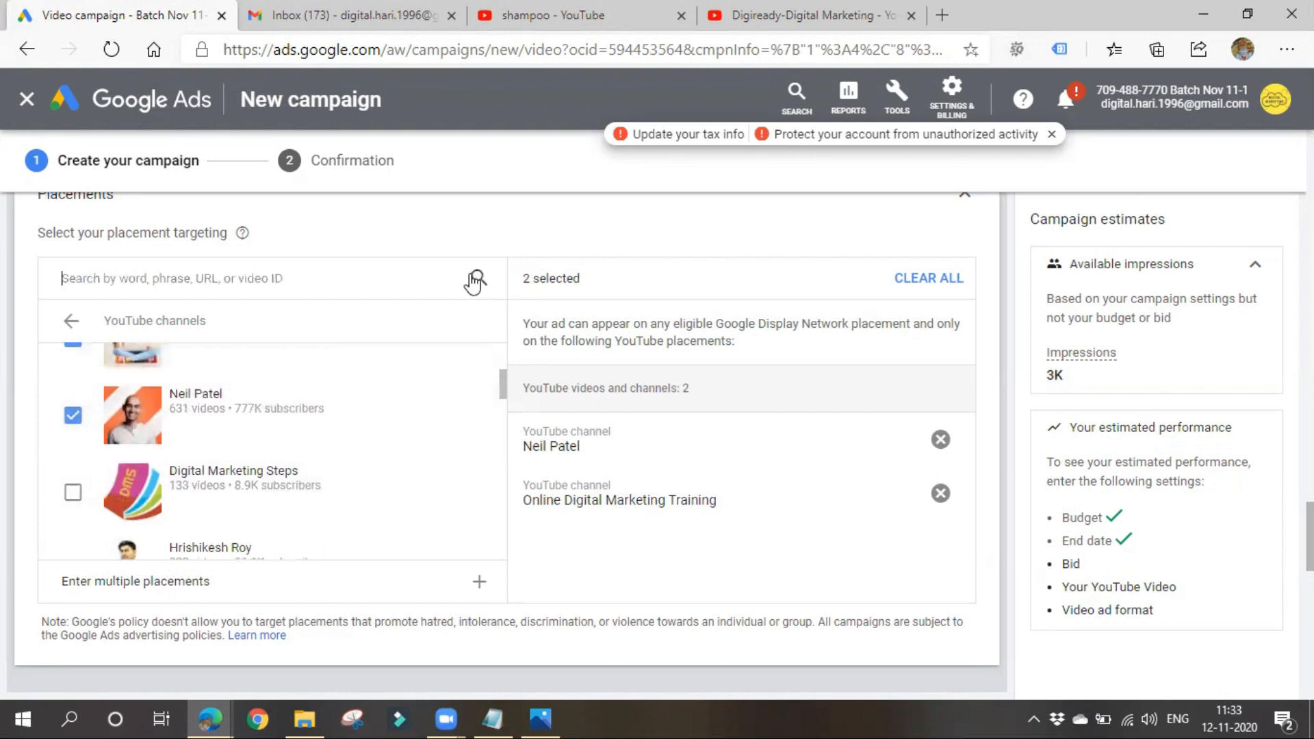
left_click(71, 320)
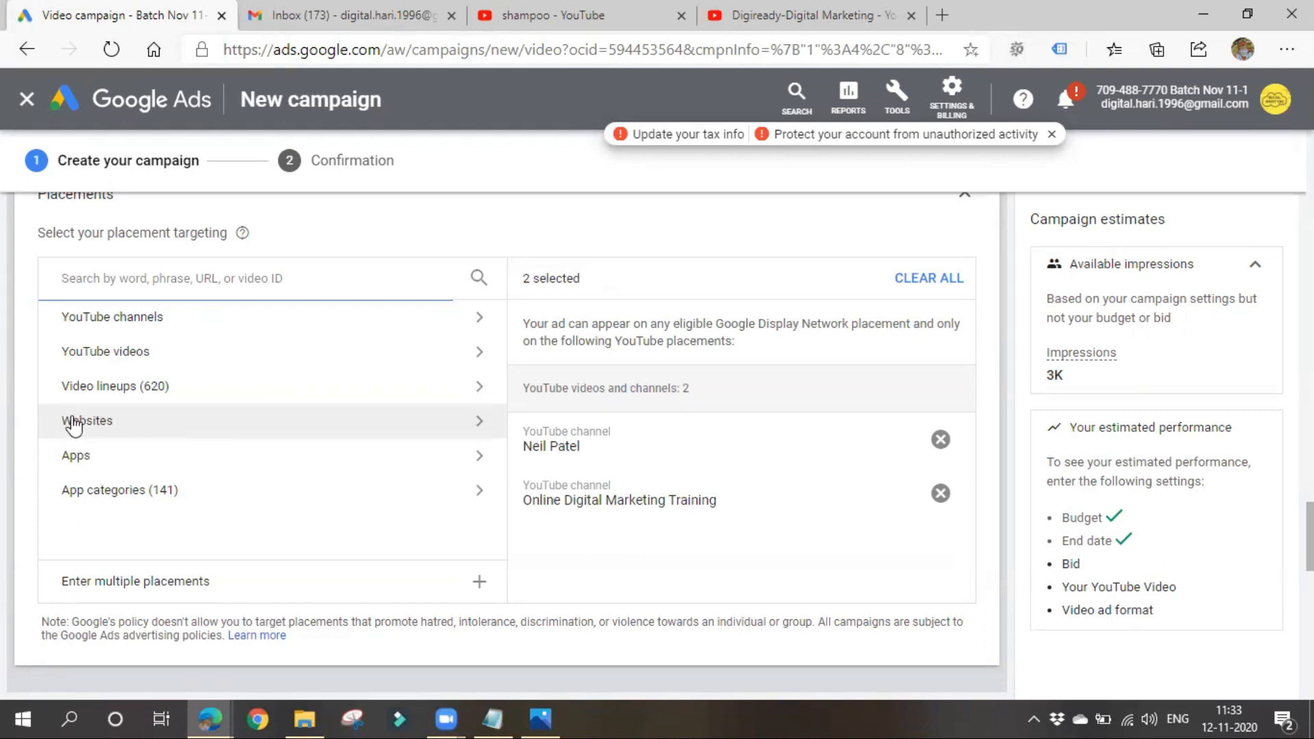
left_click(156, 462)
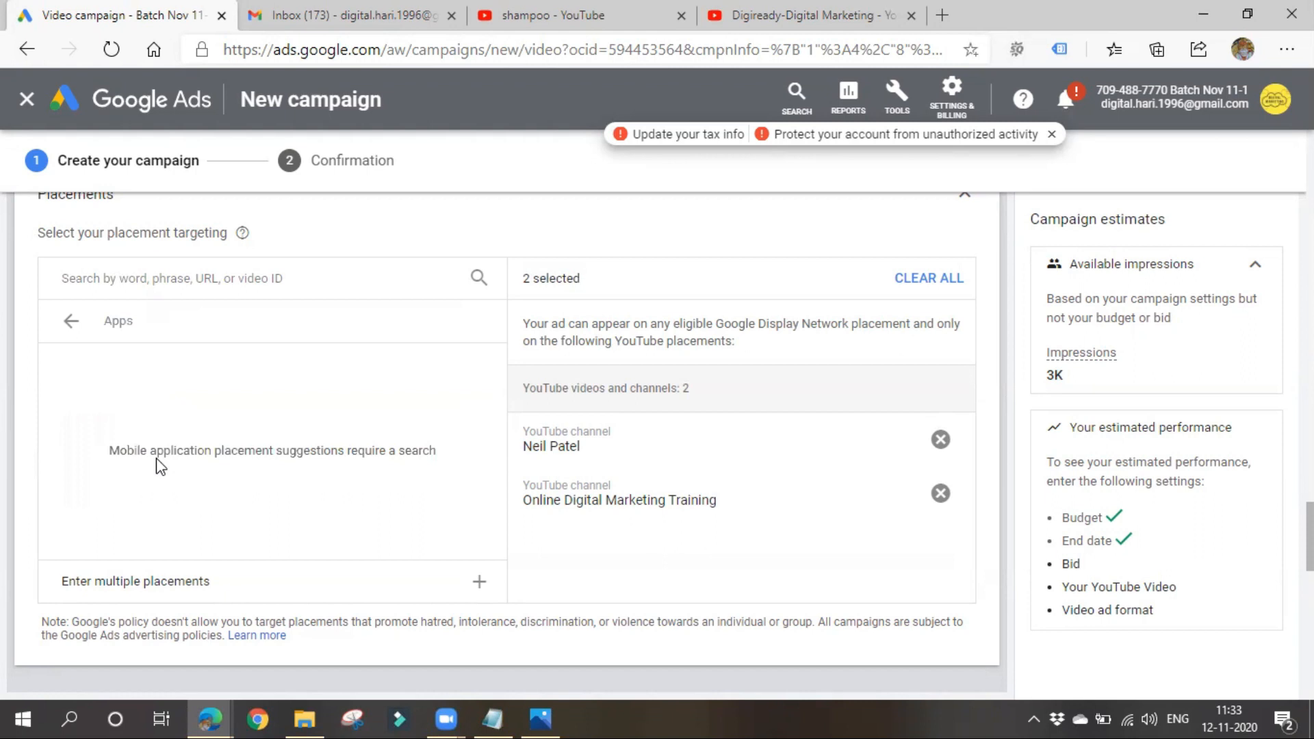
left_click(145, 280)
type("swigg")
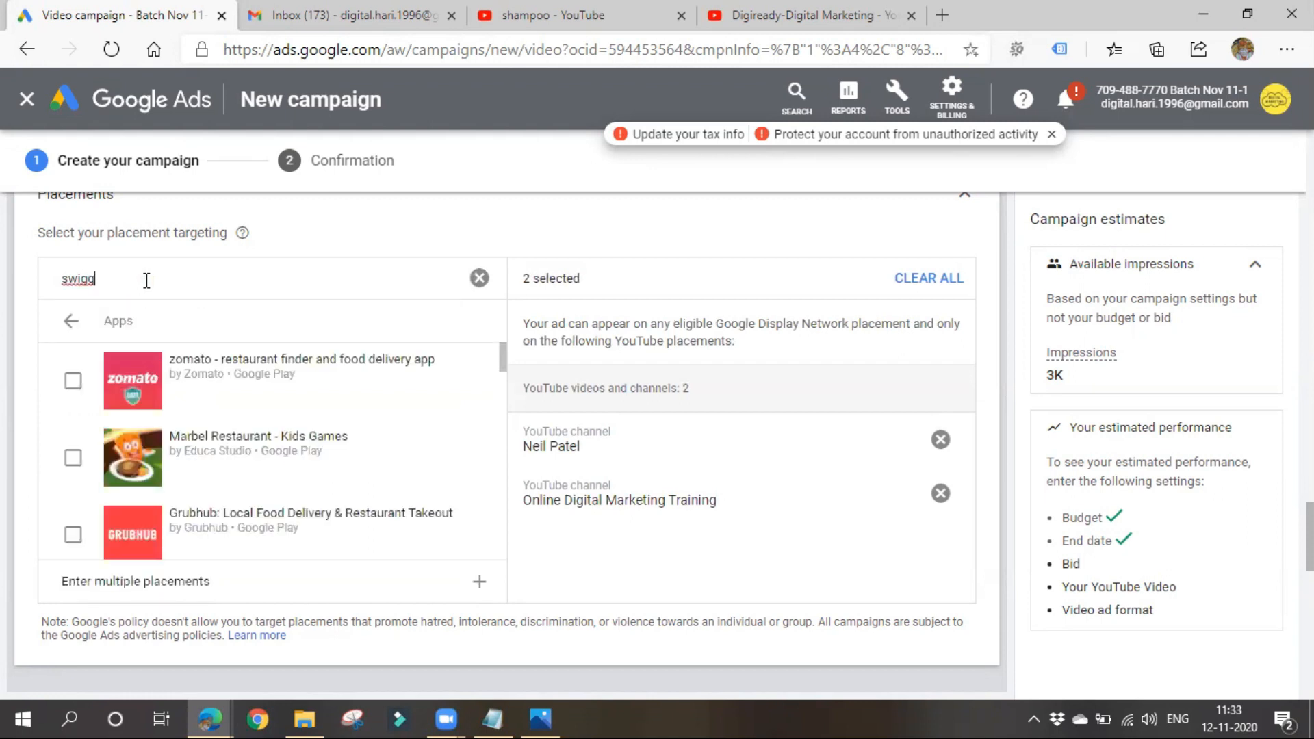
left_click(72, 379)
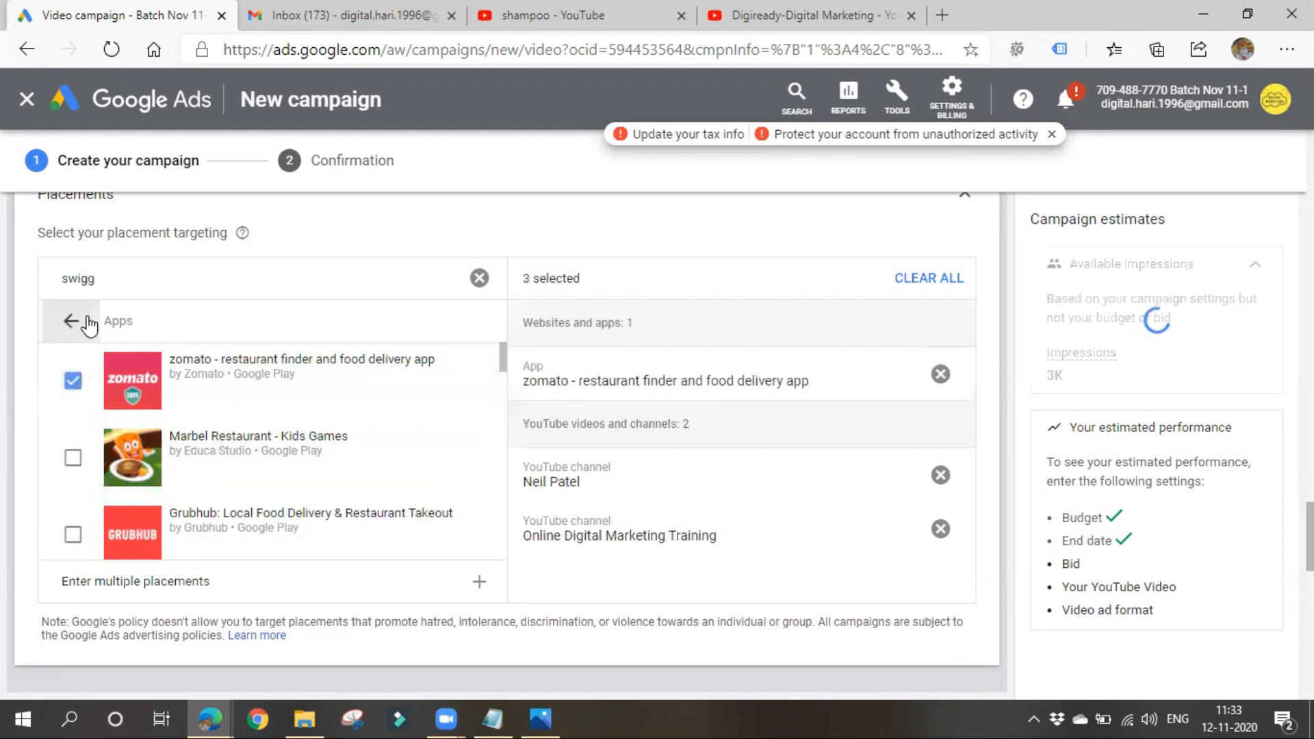
- Clear the app search and look at the app categories offered for placement targeting
double_click(112, 277)
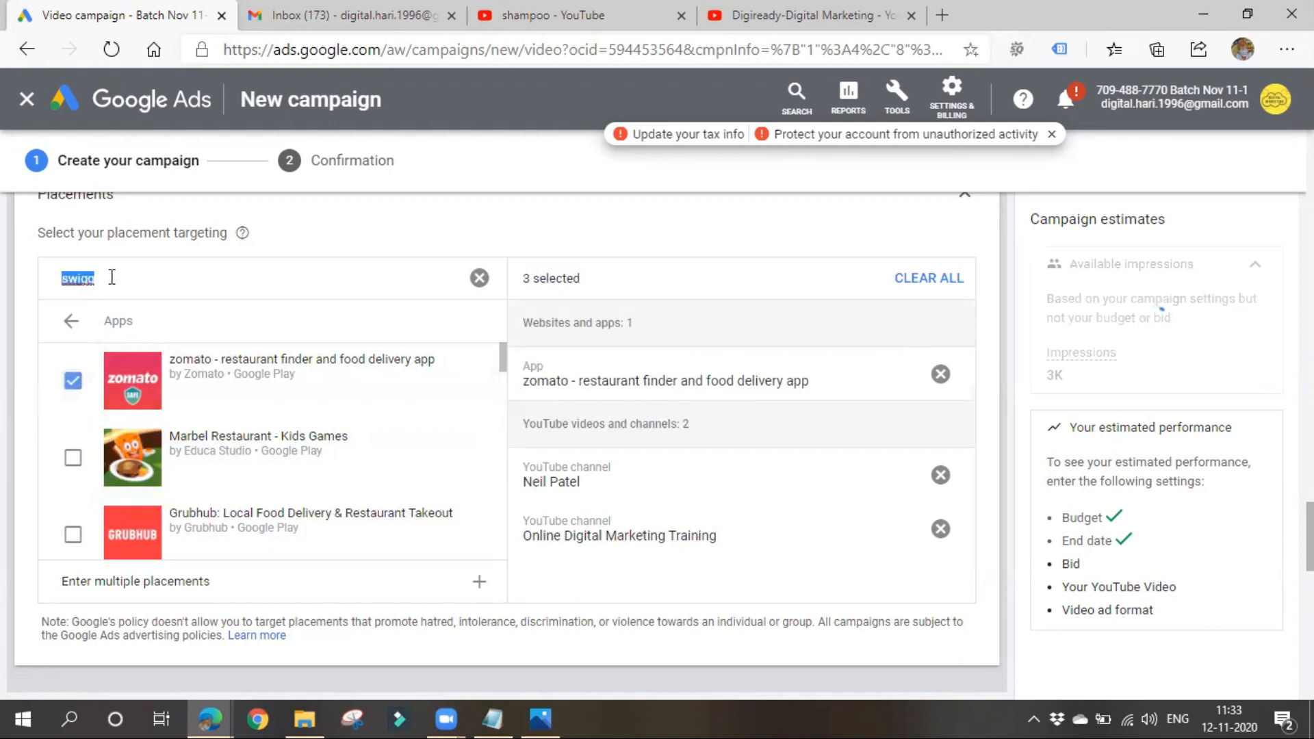
key("BackSpace")
left_click(69, 323)
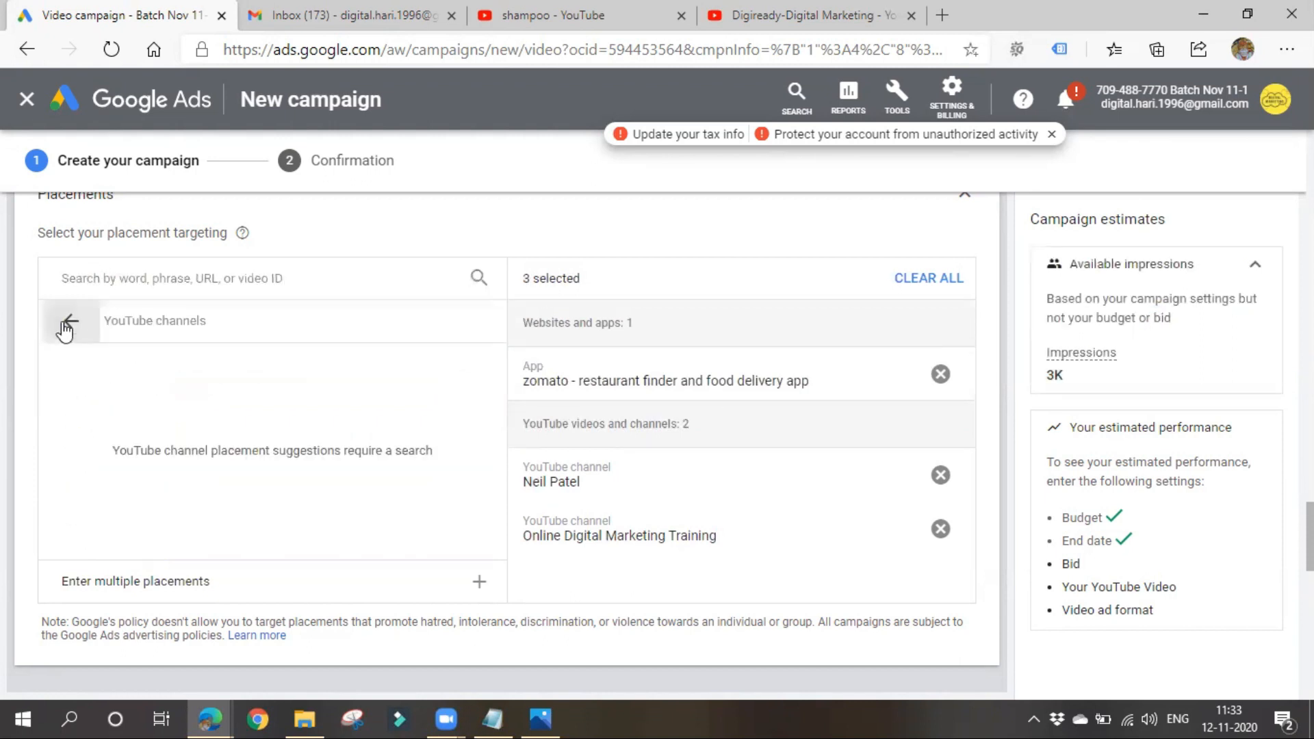
left_click(66, 323)
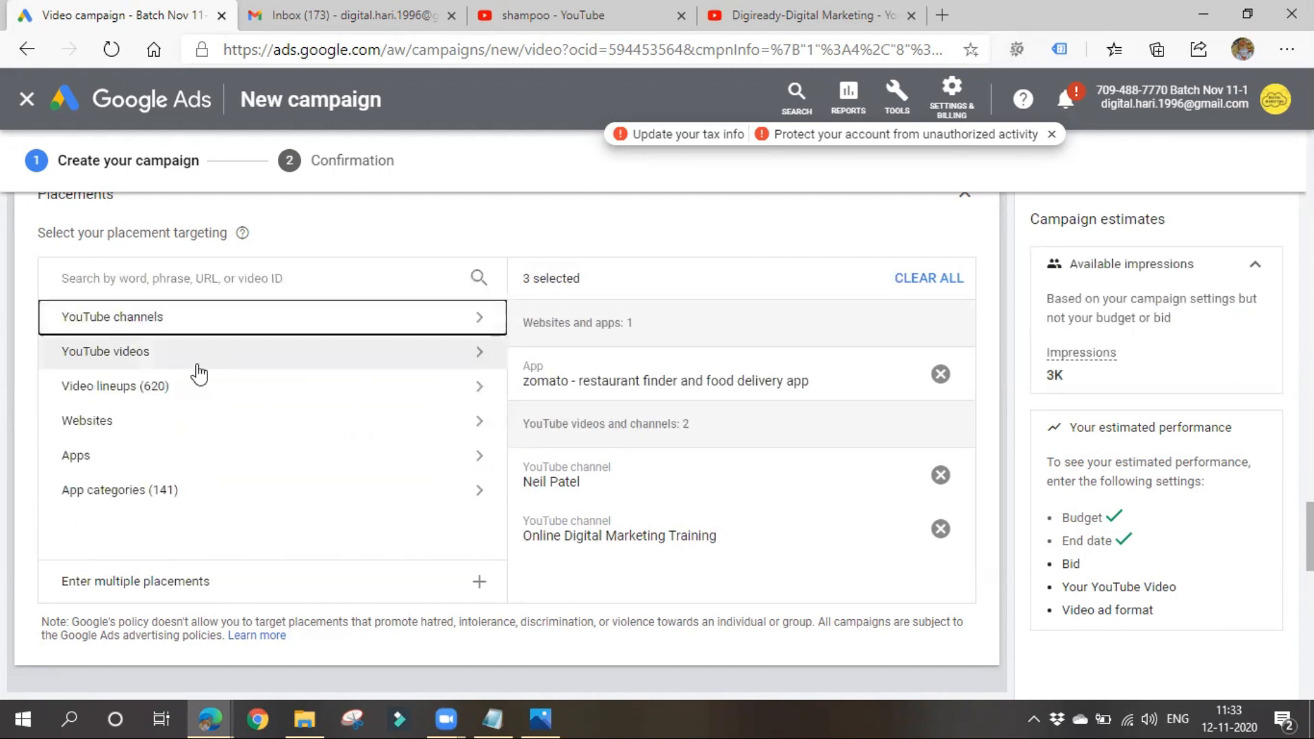
left_click(137, 490)
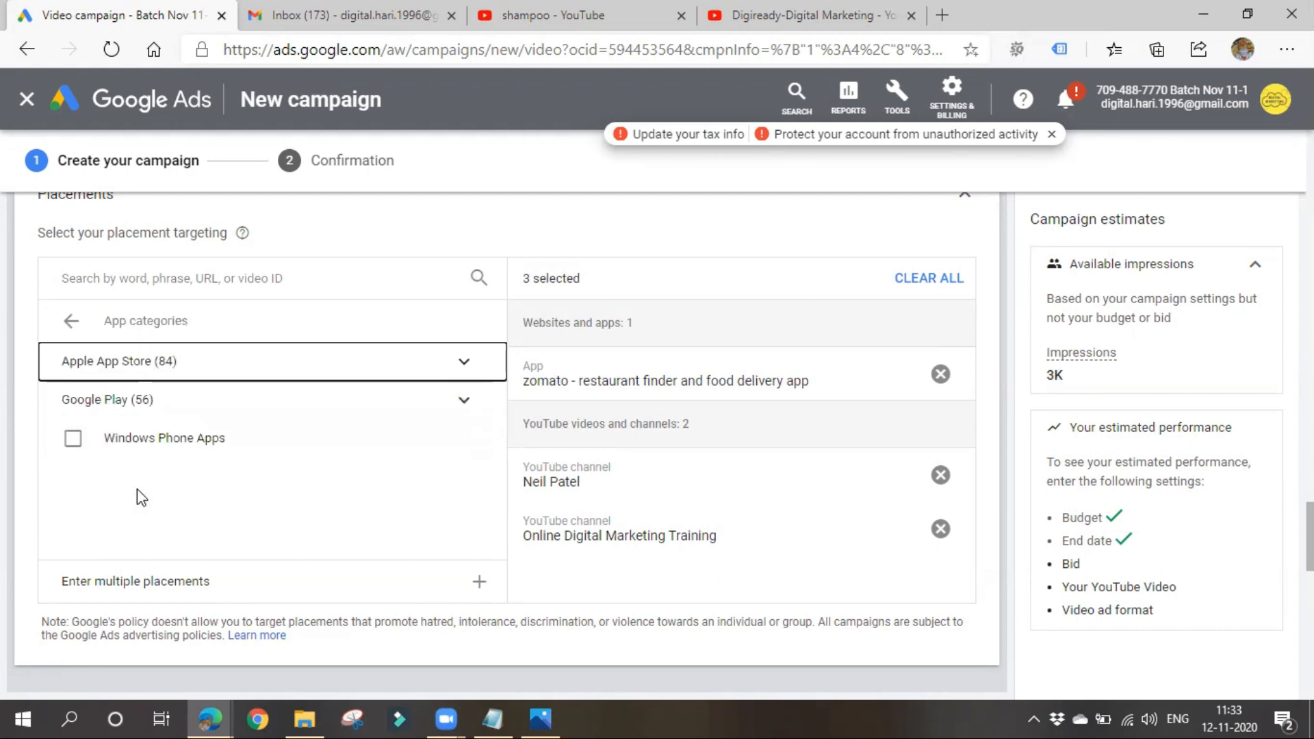
left_click(94, 320)
- Search the YouTube video placements for "digital marketing" and look through the suggested videos
left_click(156, 400)
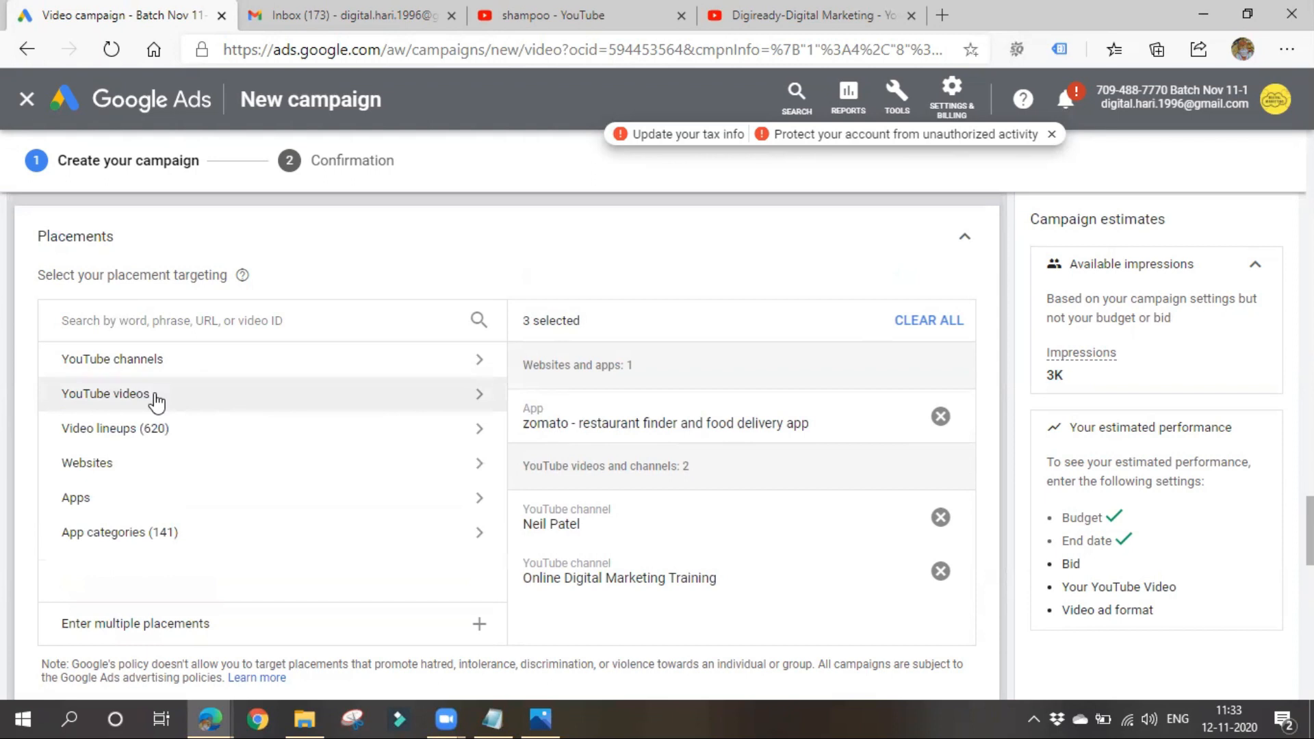
left_click(167, 322)
type("di")
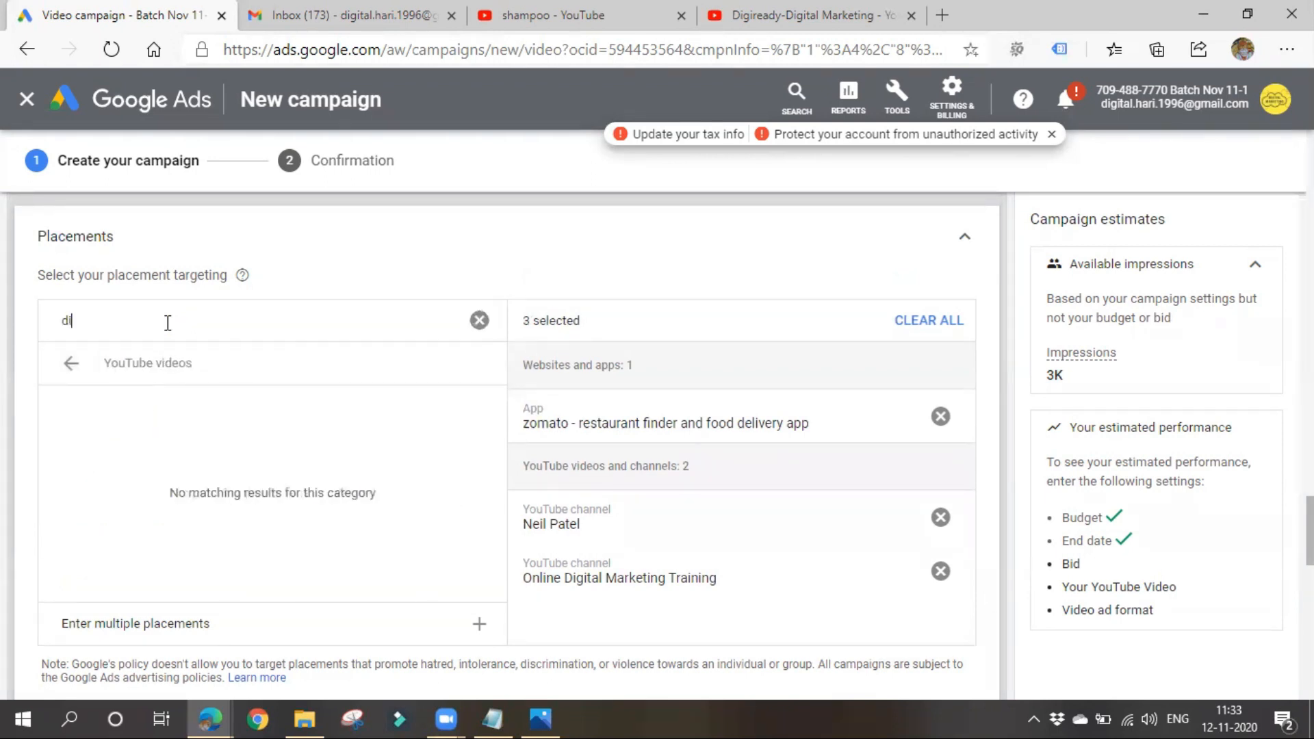
type("gital marketing")
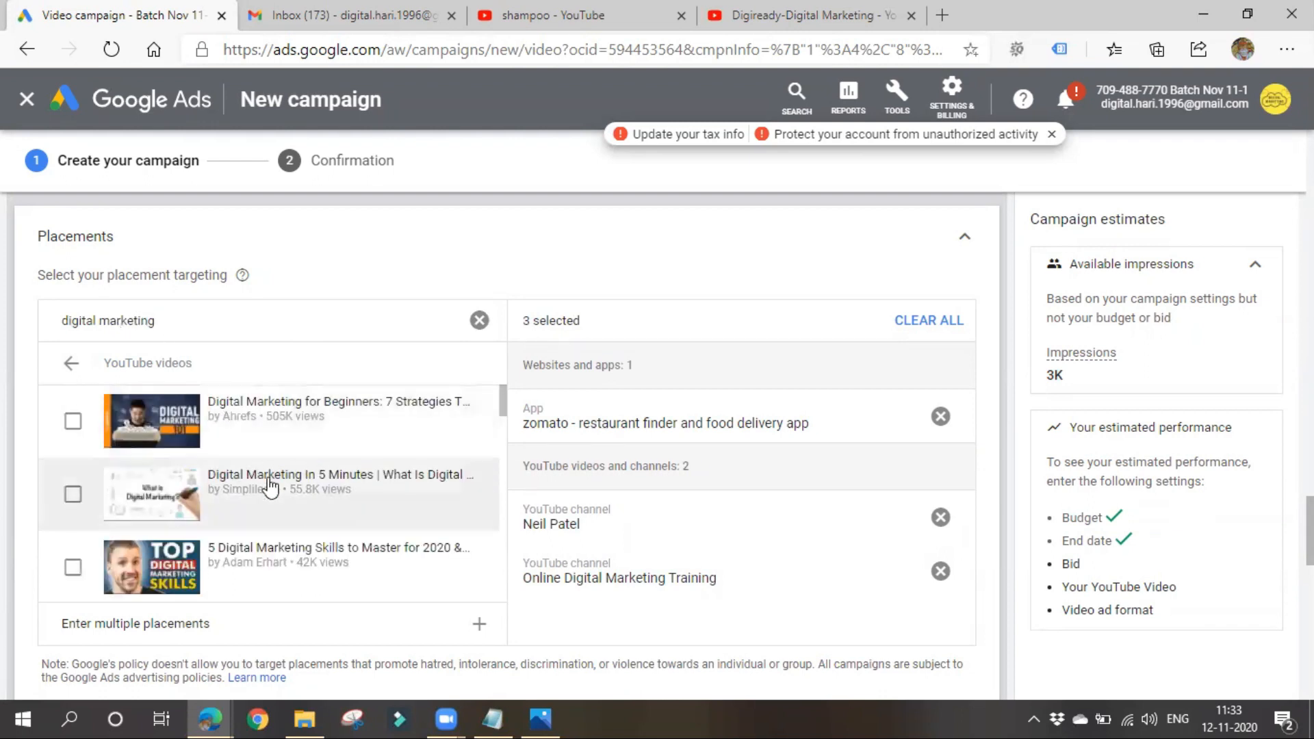
scroll(302, 515, "down", 3)
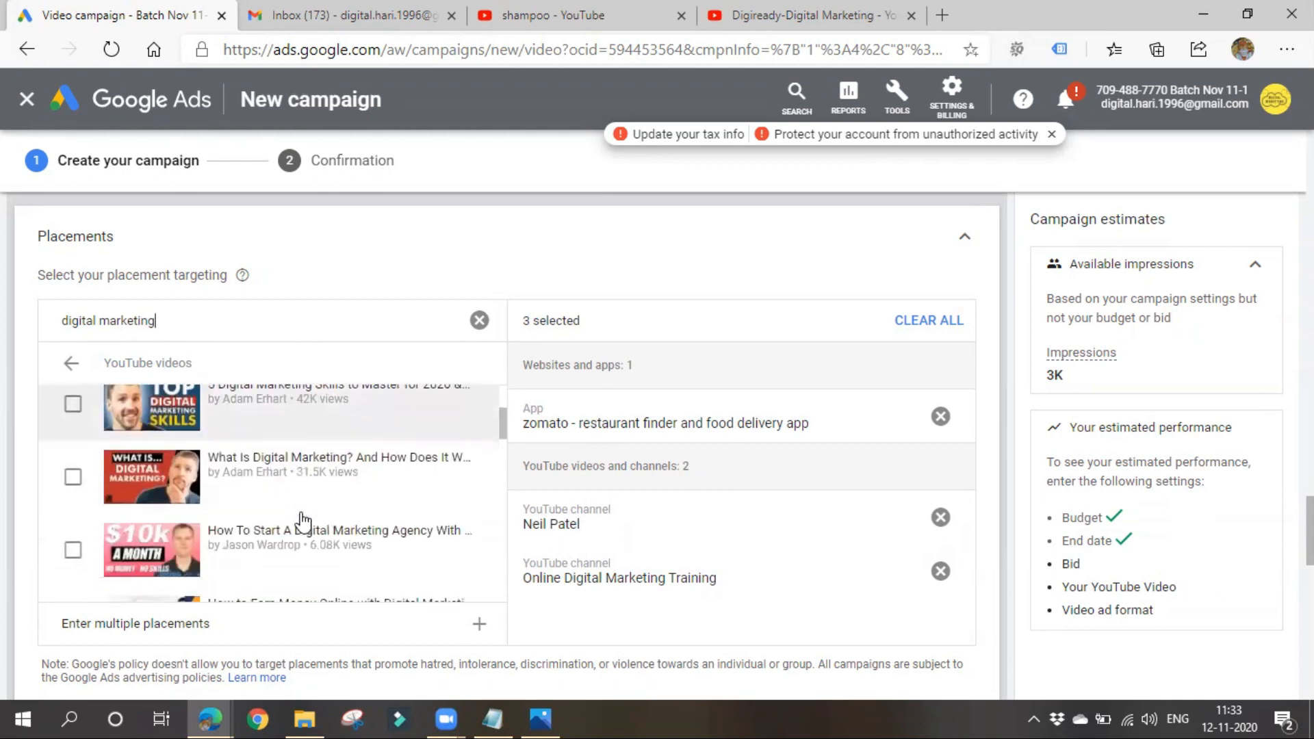
scroll(301, 516, "down", 2)
right_click(301, 512)
left_click(277, 342)
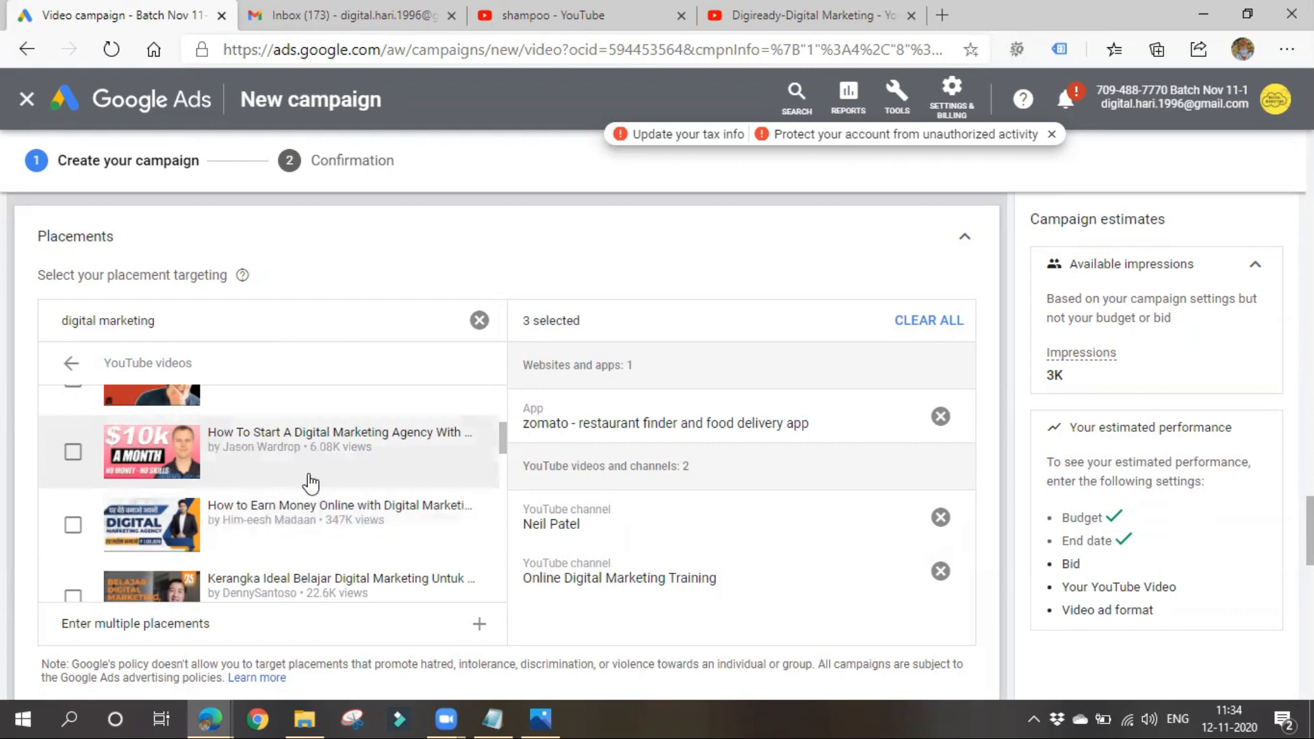
- Open the video "20 Shampoos in India Ranked from Worst to Best" on YouTube, pause it and copy its URL
left_click(510, 17)
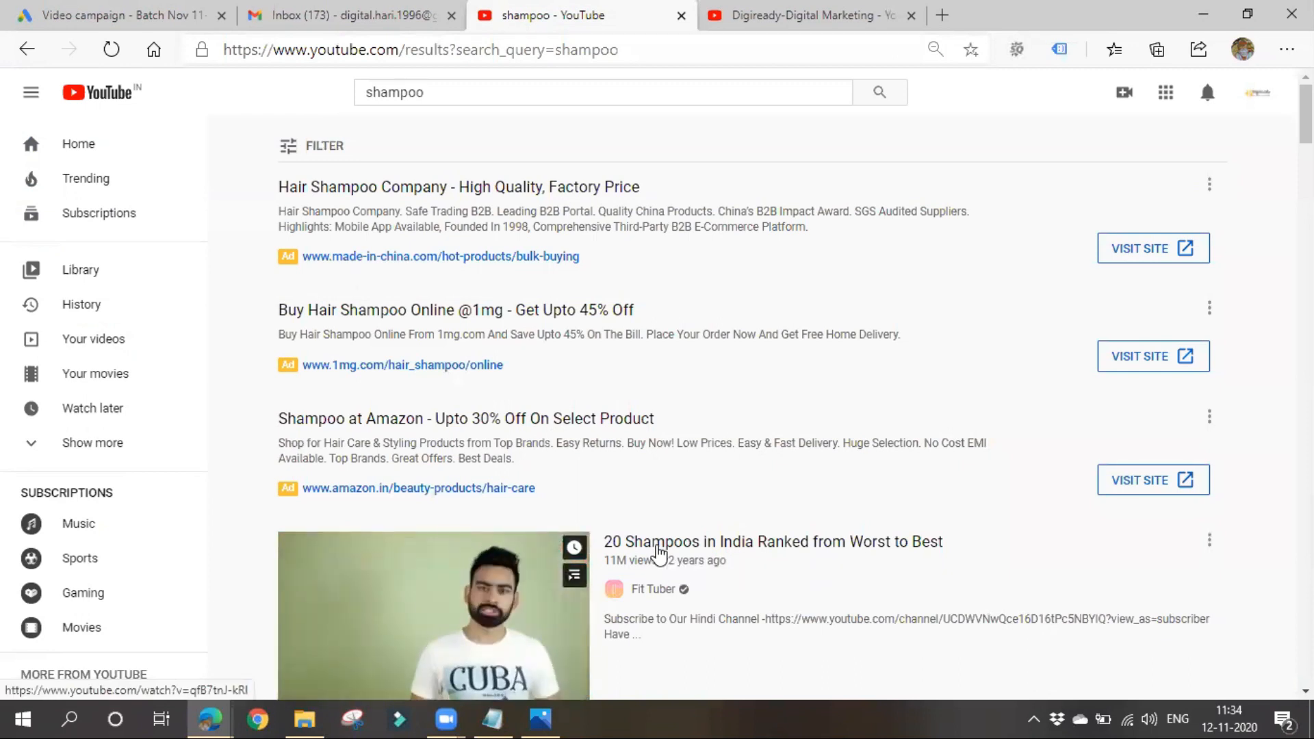
left_click(658, 548)
left_click(100, 566)
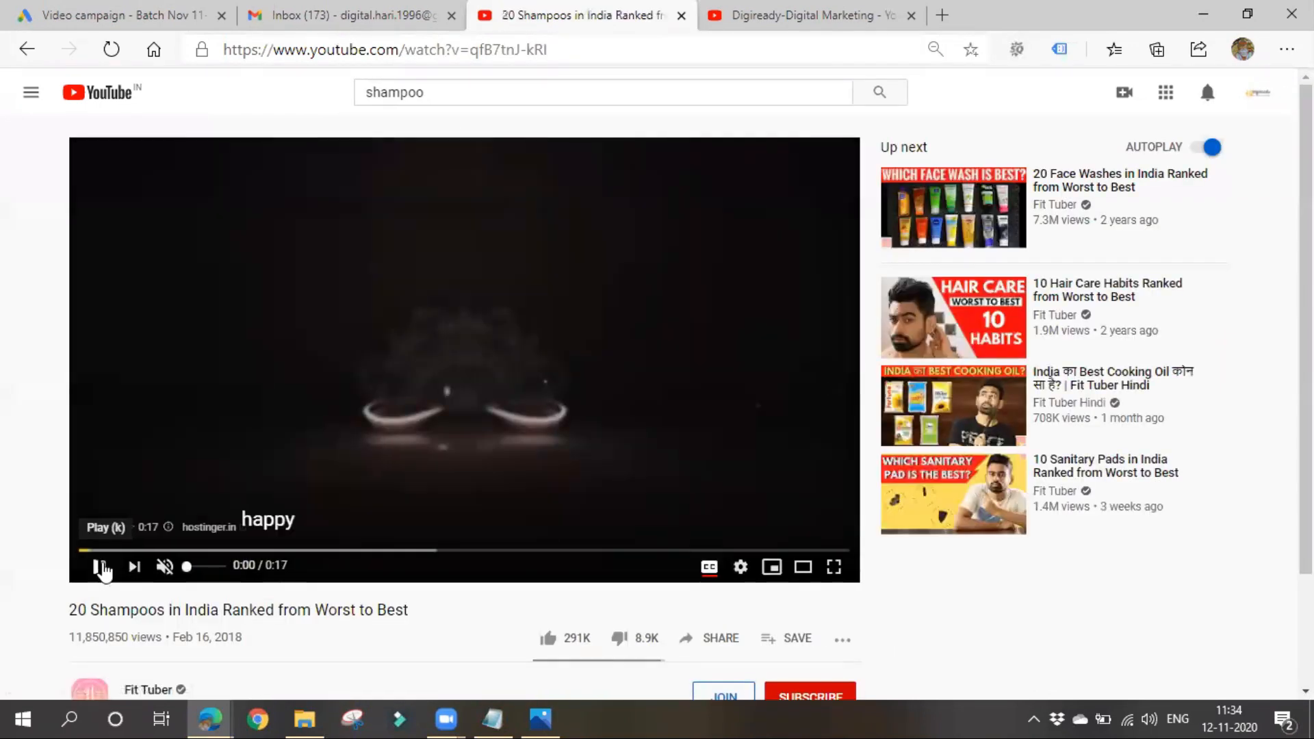
left_click(450, 63)
key("ctrl+c")
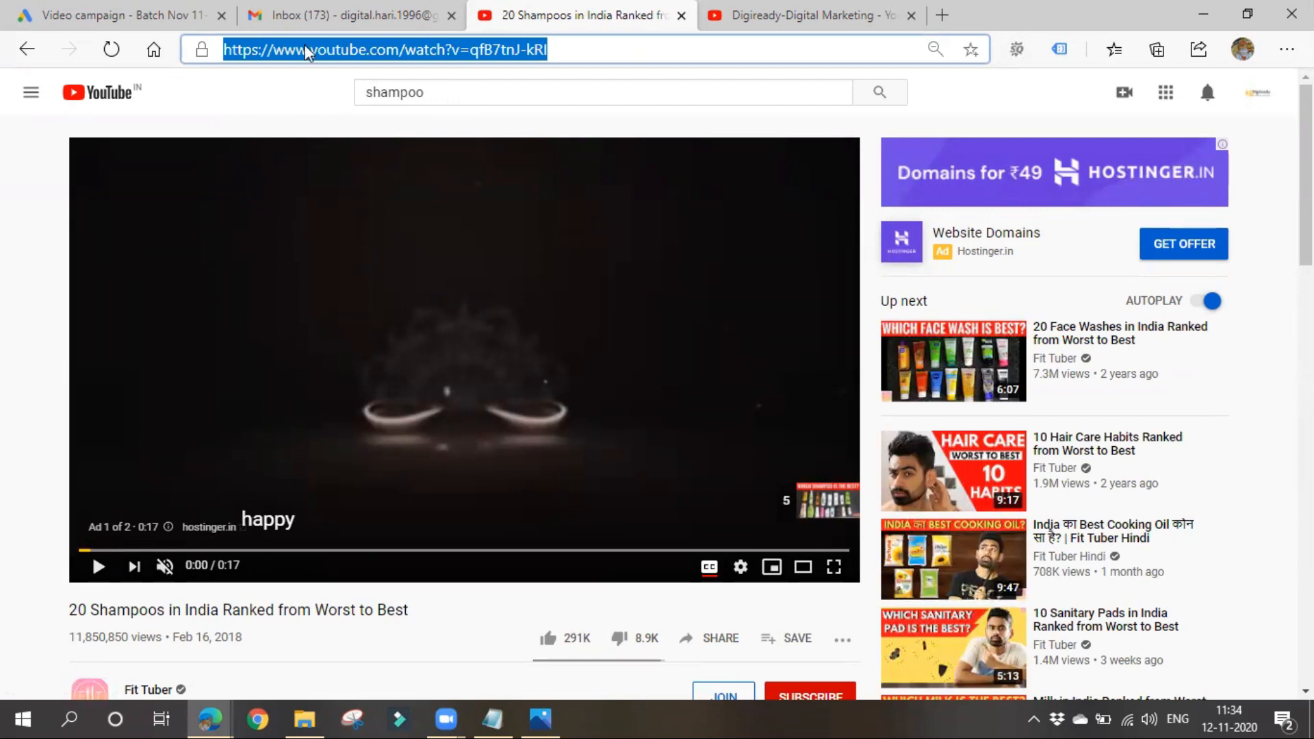
- Try to find the shampoo video by its pasted URL in the campaign's YouTube video placements, and clear the search
left_click(164, 15)
triple_click(219, 325)
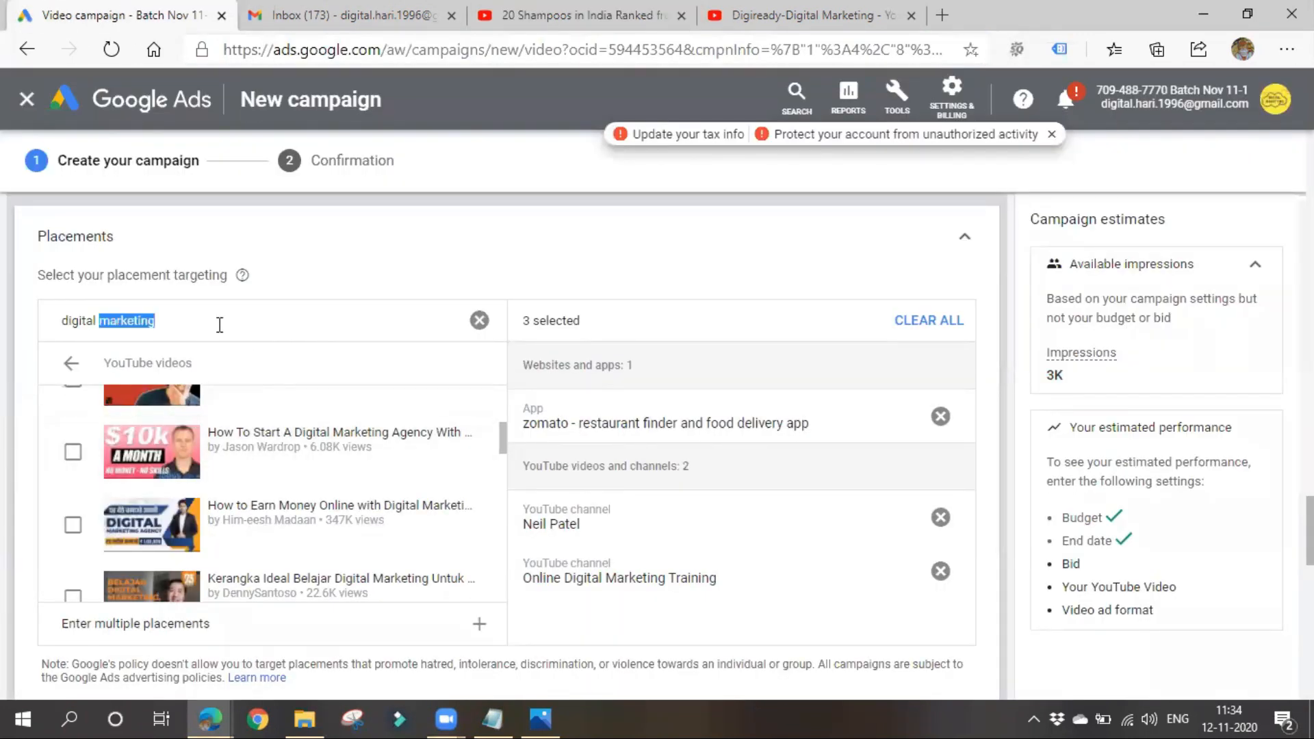
key("ctrl+v")
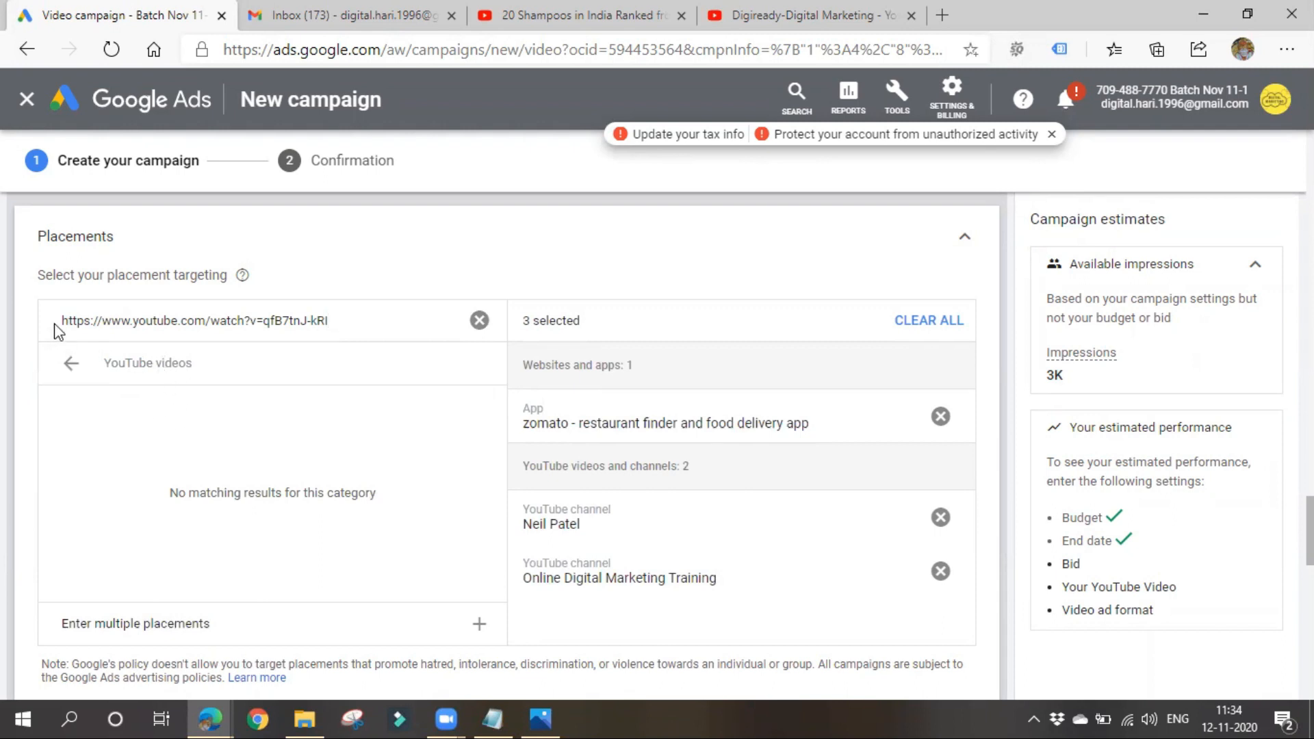
left_click_drag(346, 318, 63, 317)
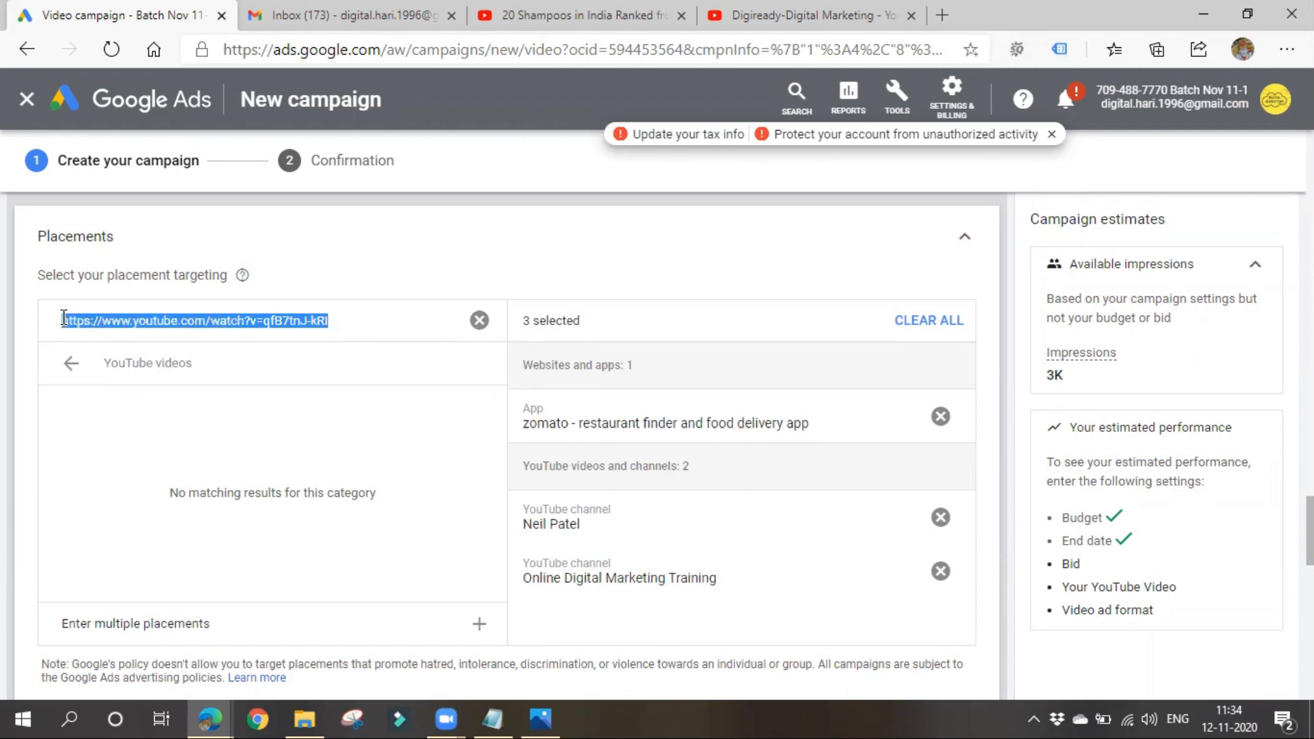
key("BackSpace")
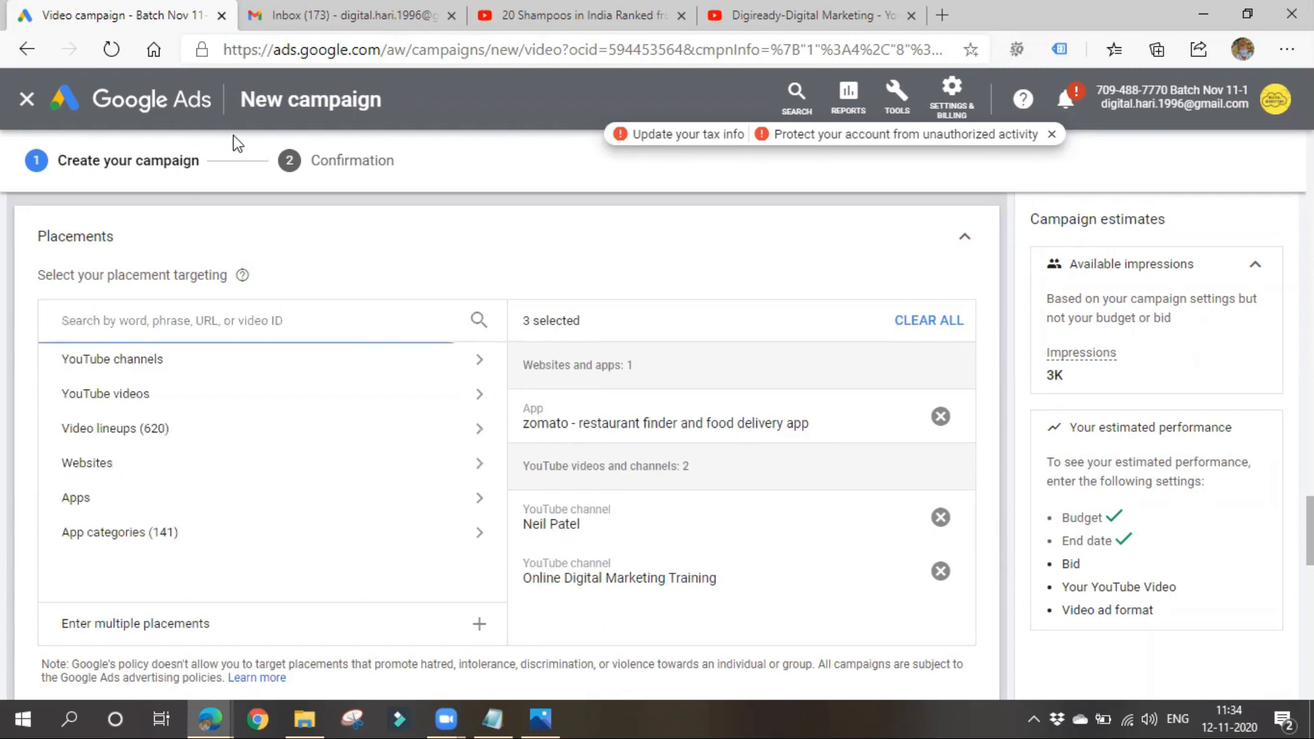
left_click(585, 15)
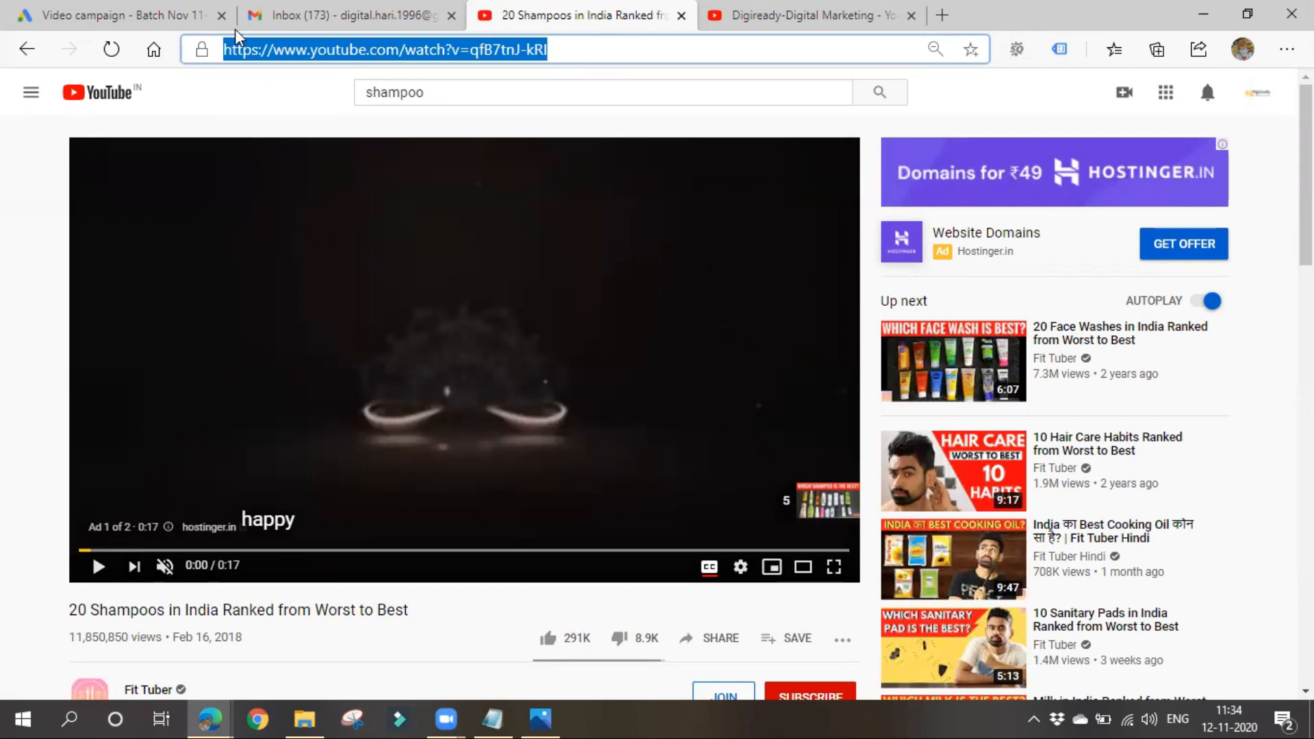
left_click(154, 14)
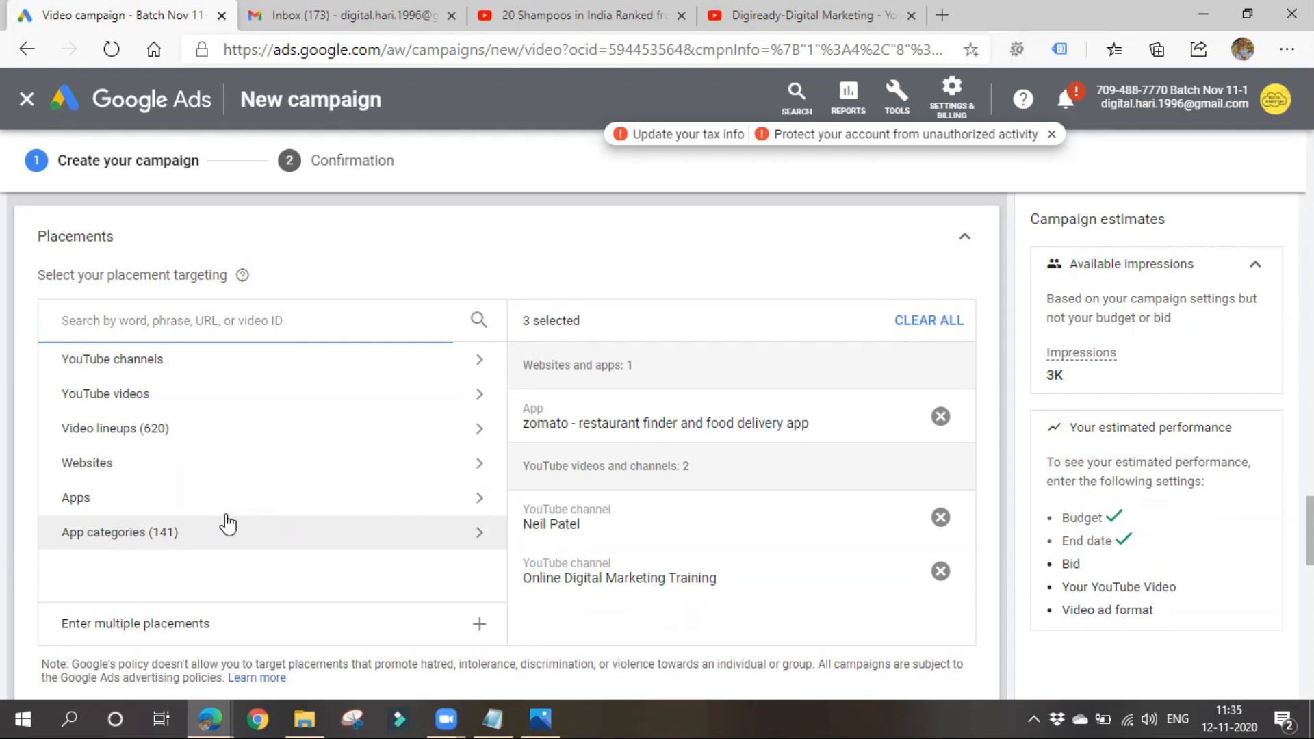
- Open the campaign's maximum CPV bid for editing
scroll(228, 524, "down", 5)
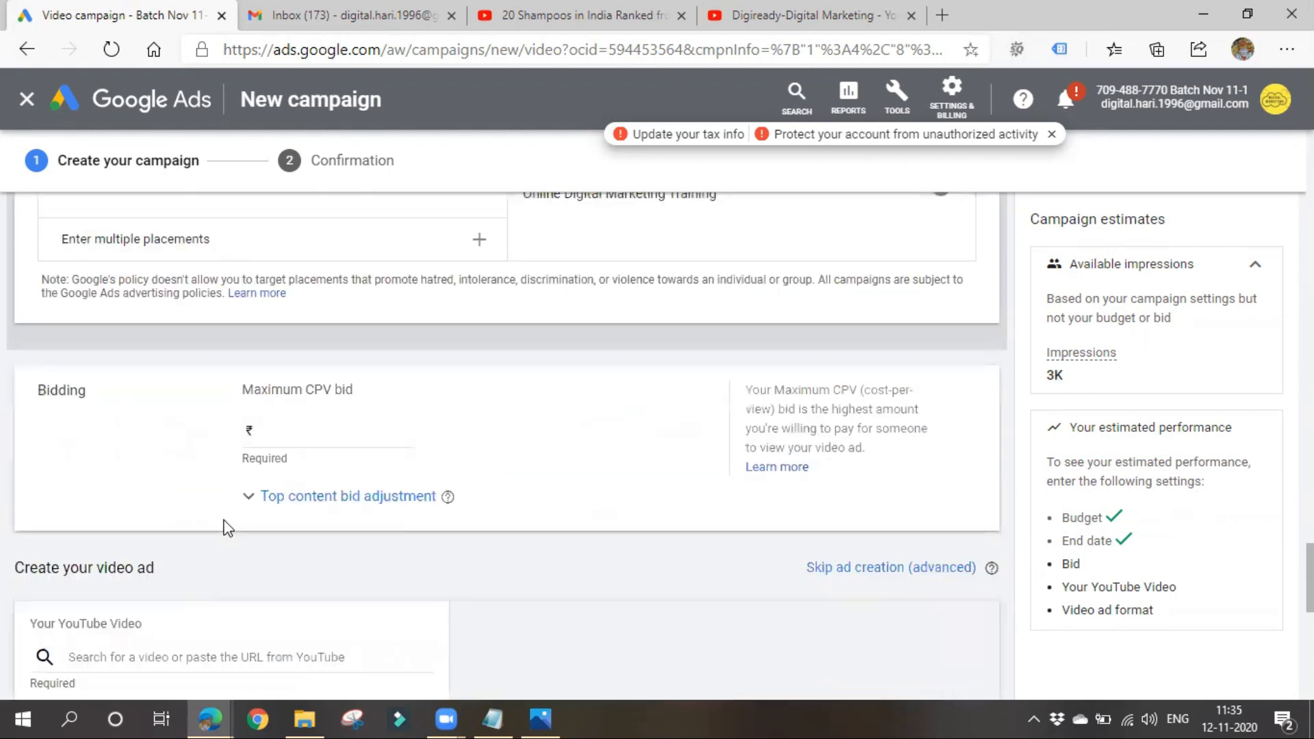
left_click(334, 435)
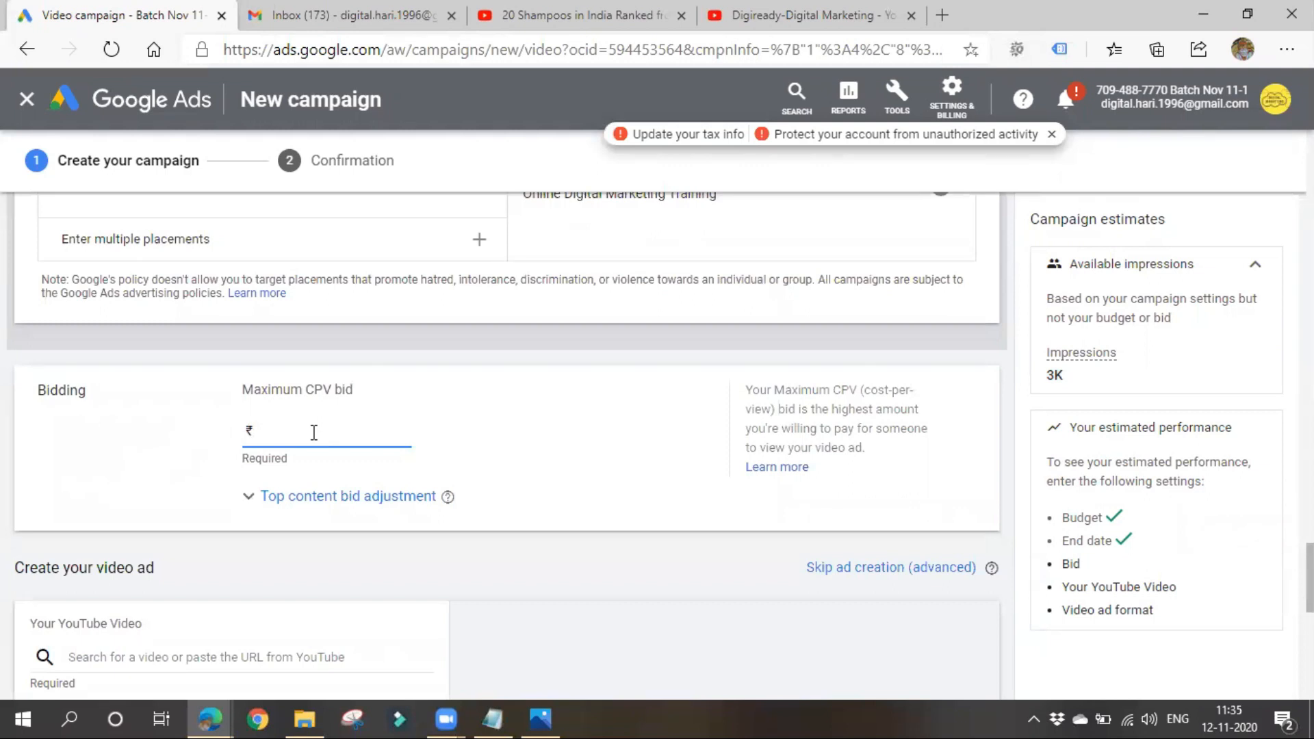
- Set the campaign's maximum CPV bid to ₹10.00
type("1")
type("10")
left_click(565, 451)
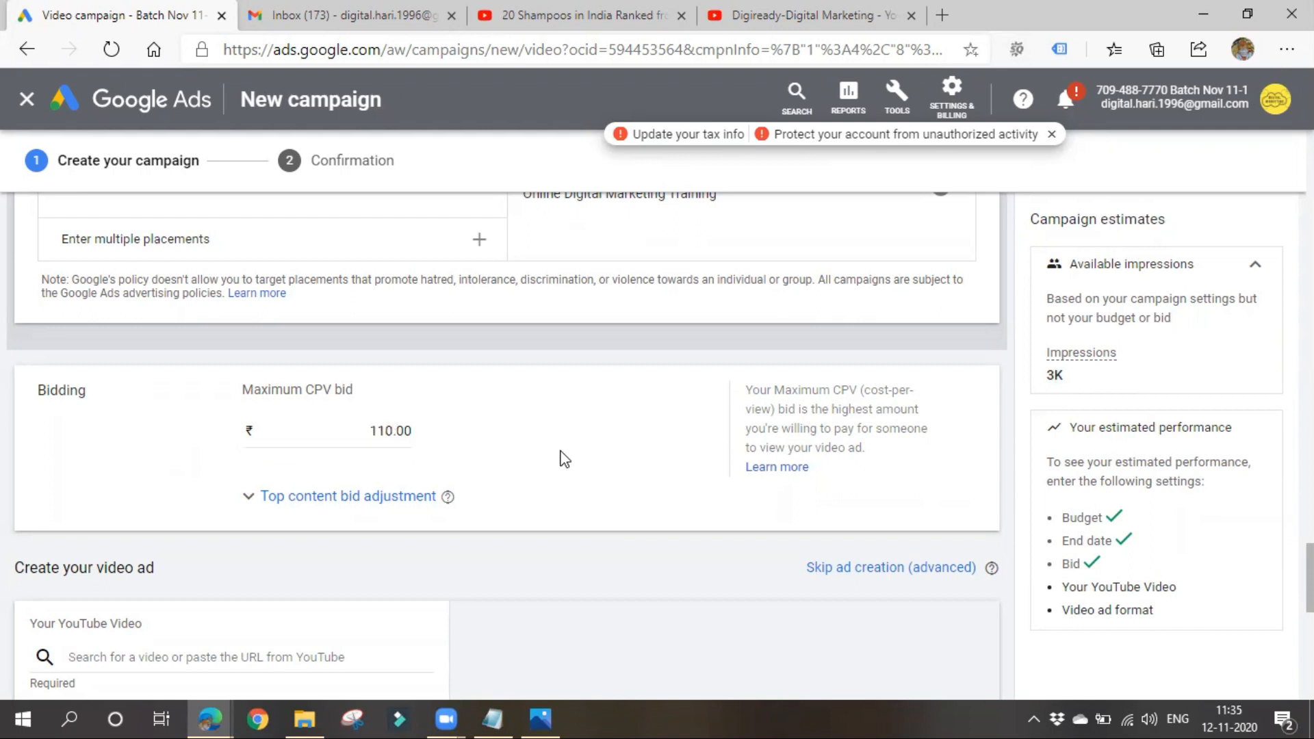
left_click(387, 436)
type("0")
key("BackSpace")
- Look through the YouTube videos and YouTube channels categories in the campaign's placement targeting
scroll(393, 436, "up", 5)
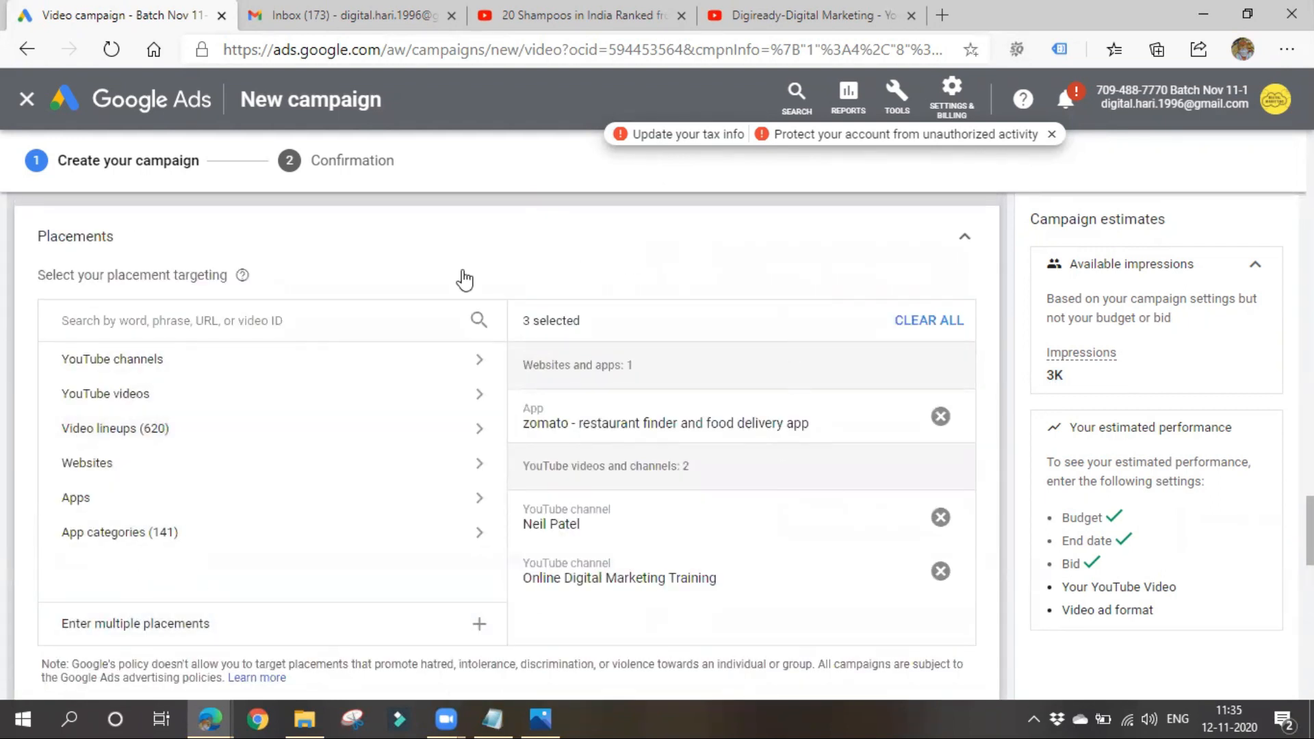
left_click(212, 409)
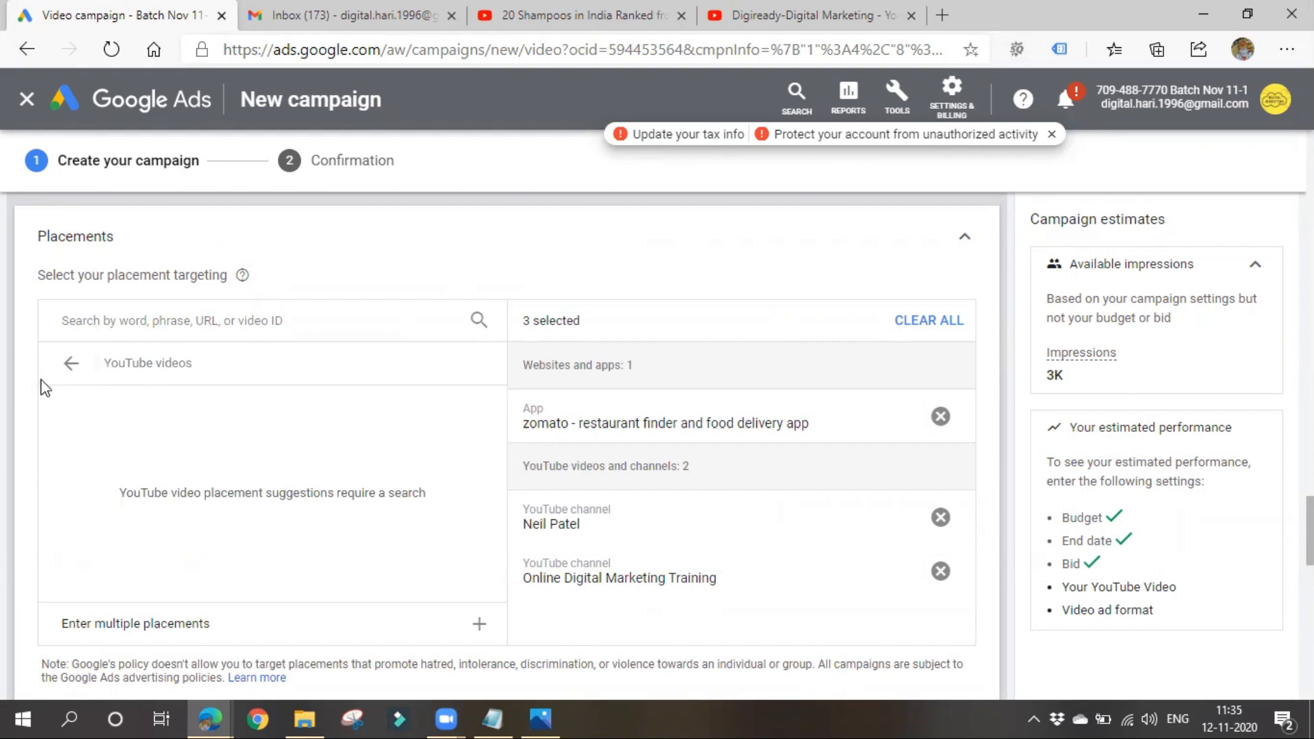
left_click(64, 363)
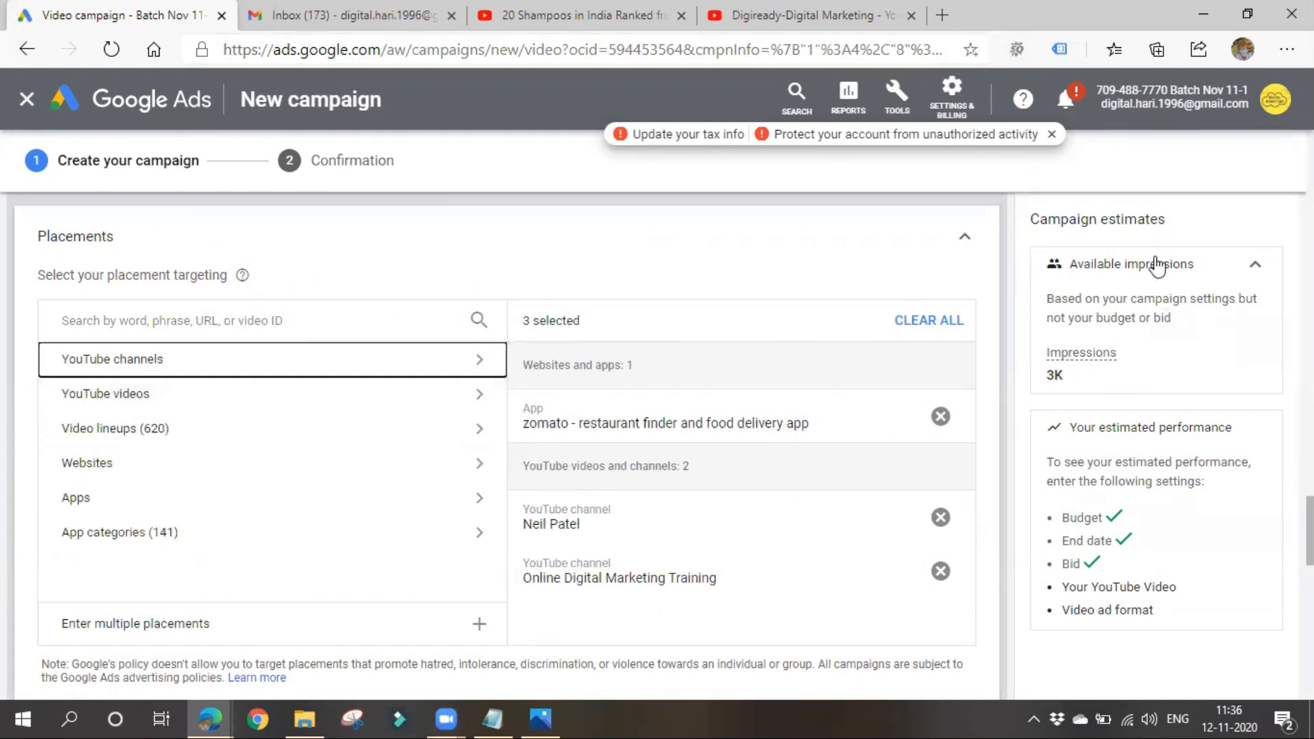
scroll(434, 591, "down", 3)
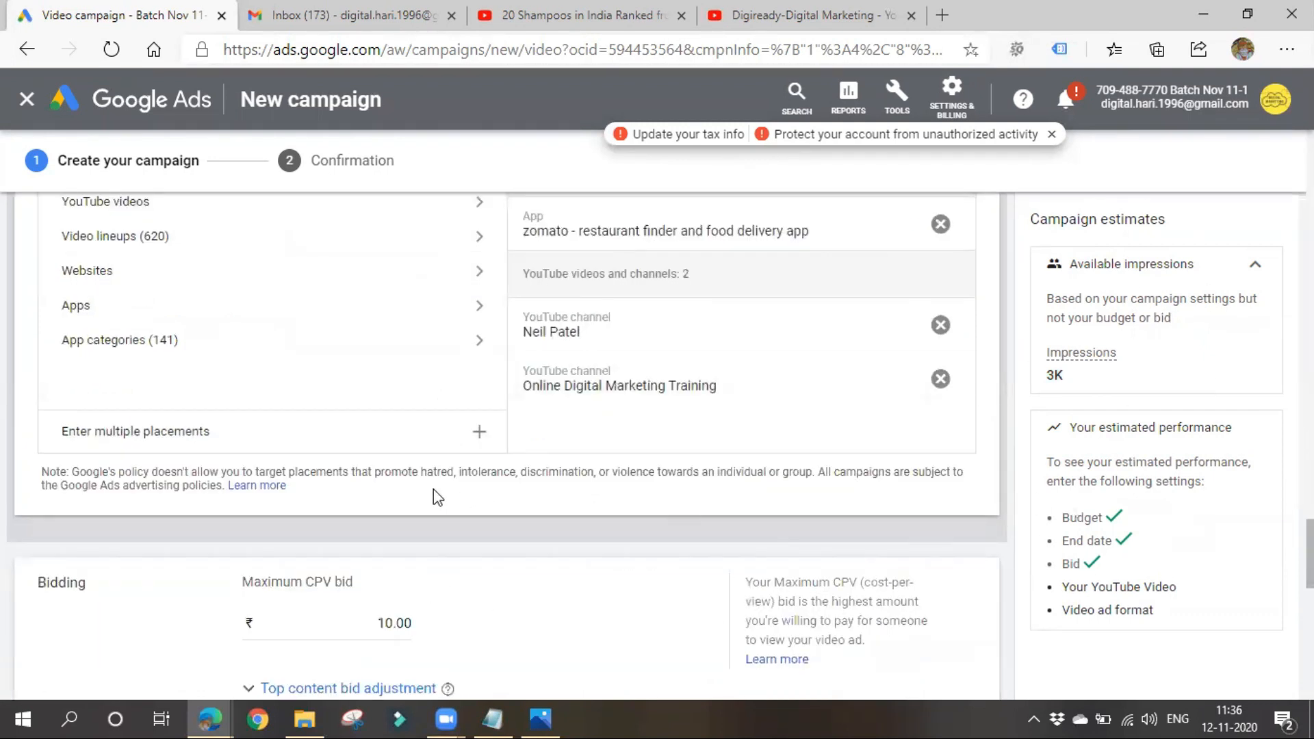
scroll(434, 497, "up", 1)
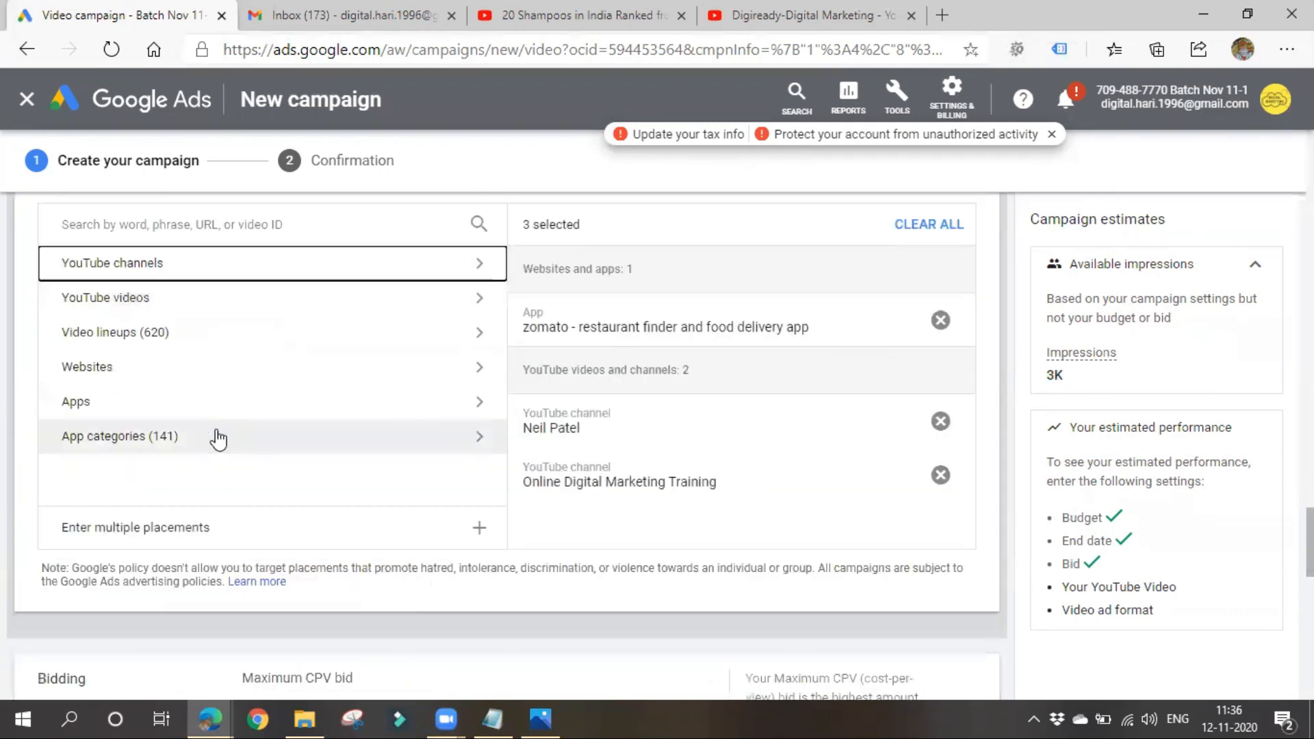
left_click(321, 314)
left_click(59, 275)
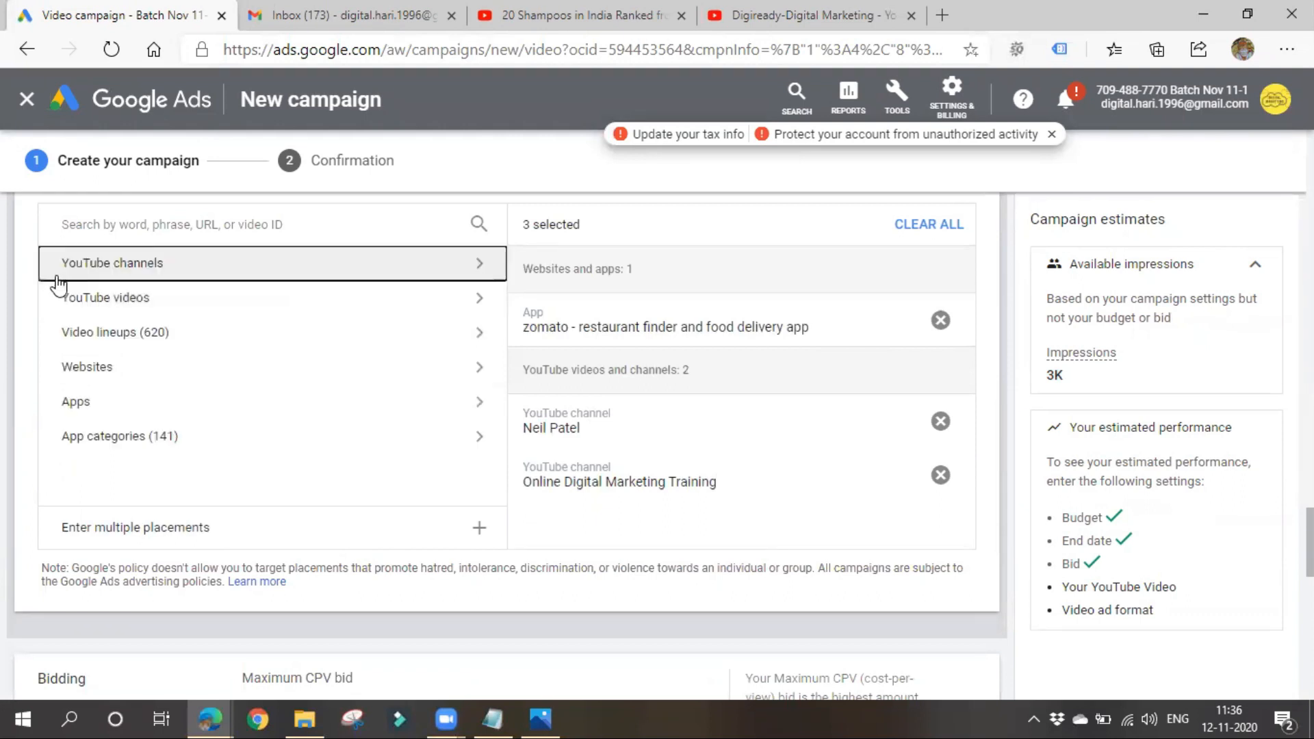
left_click(203, 263)
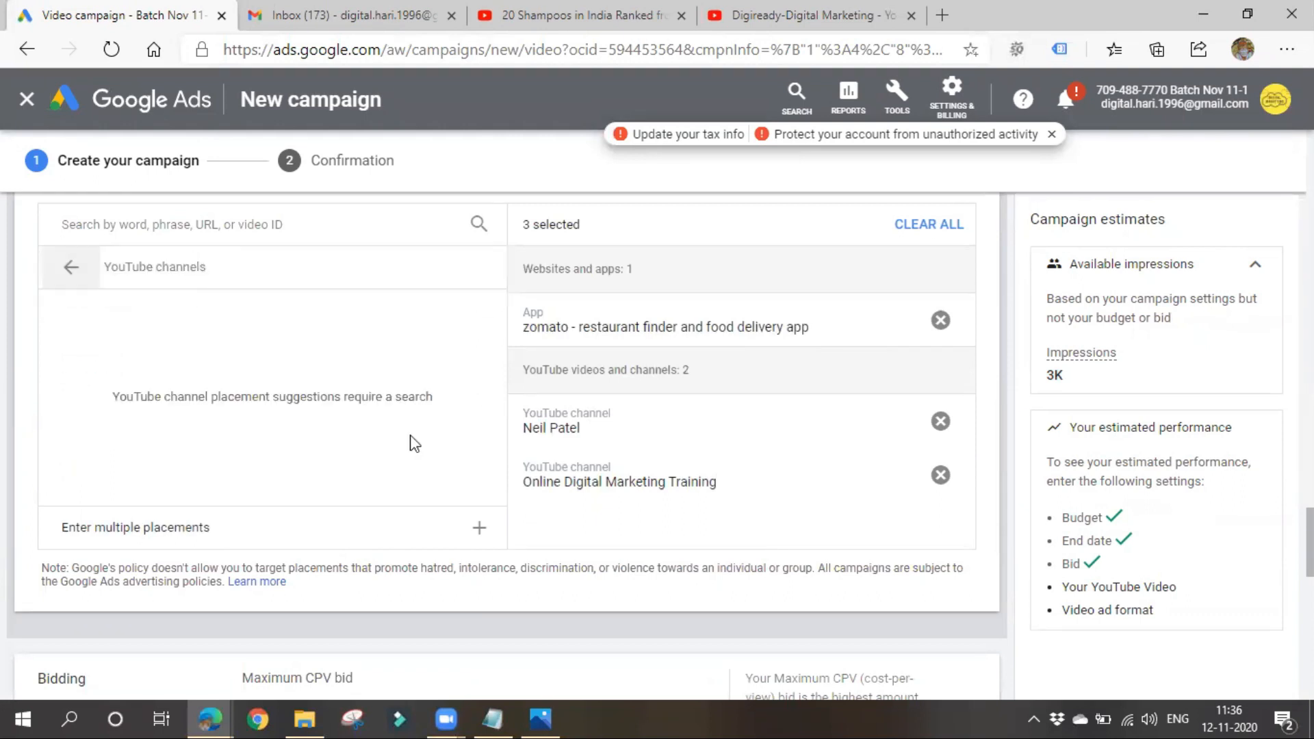
- Open the "Ad Rank, Quality Score, Actual CPC" video from the Digiready channel's uploads, pause it and copy its URL for the video ad
scroll(962, 522, "down", 4)
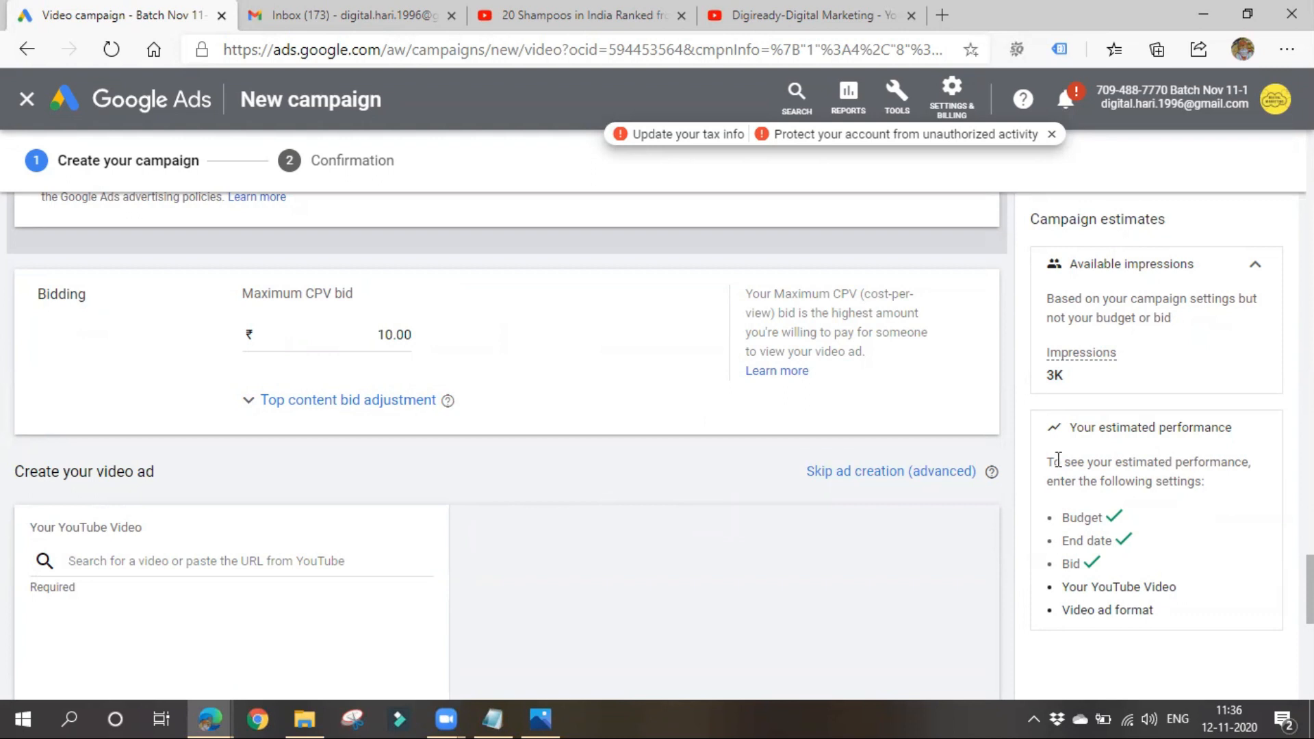
scroll(779, 483, "down", 2)
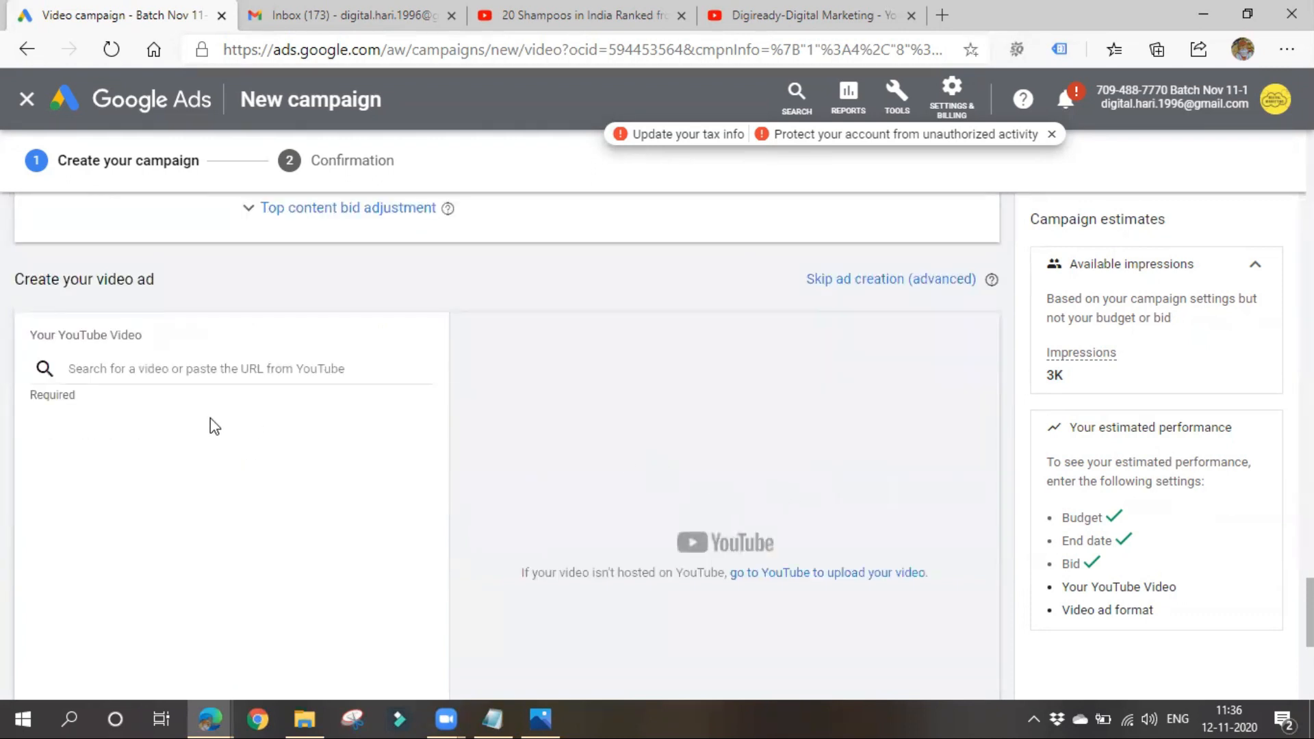
left_click(156, 368)
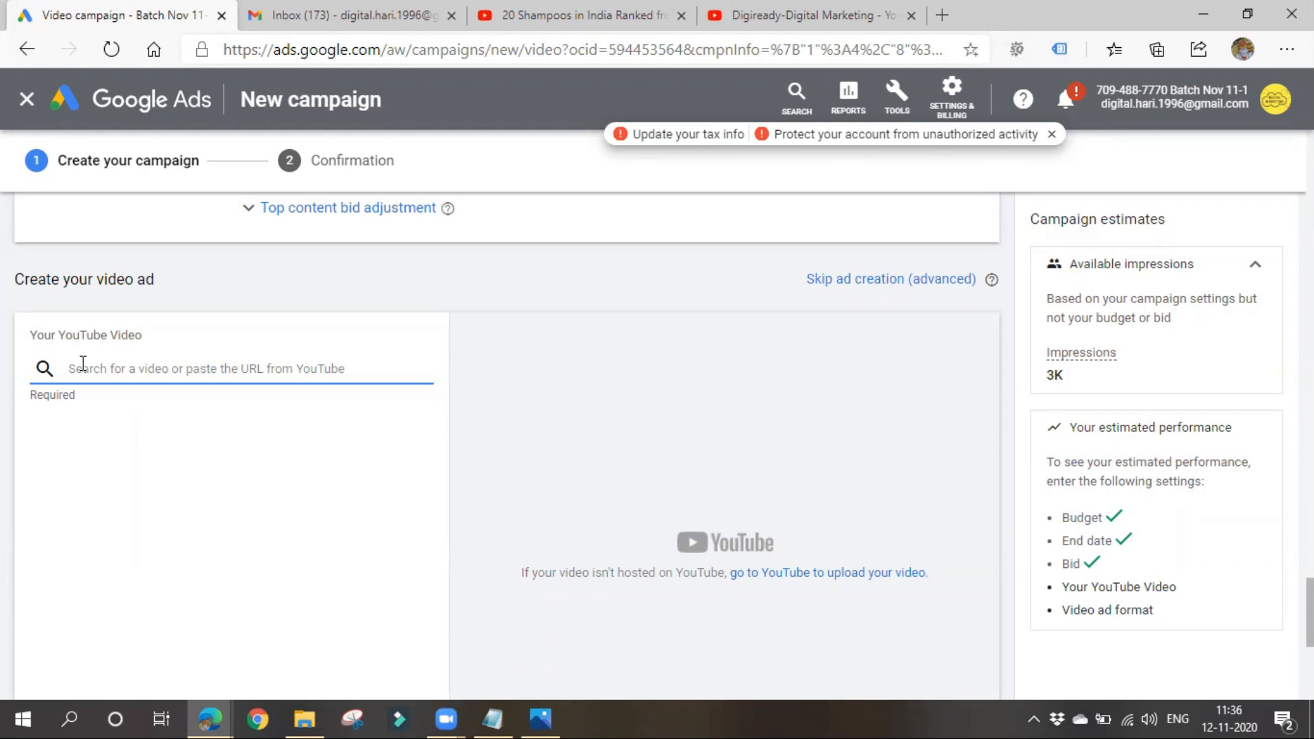
left_click(778, 28)
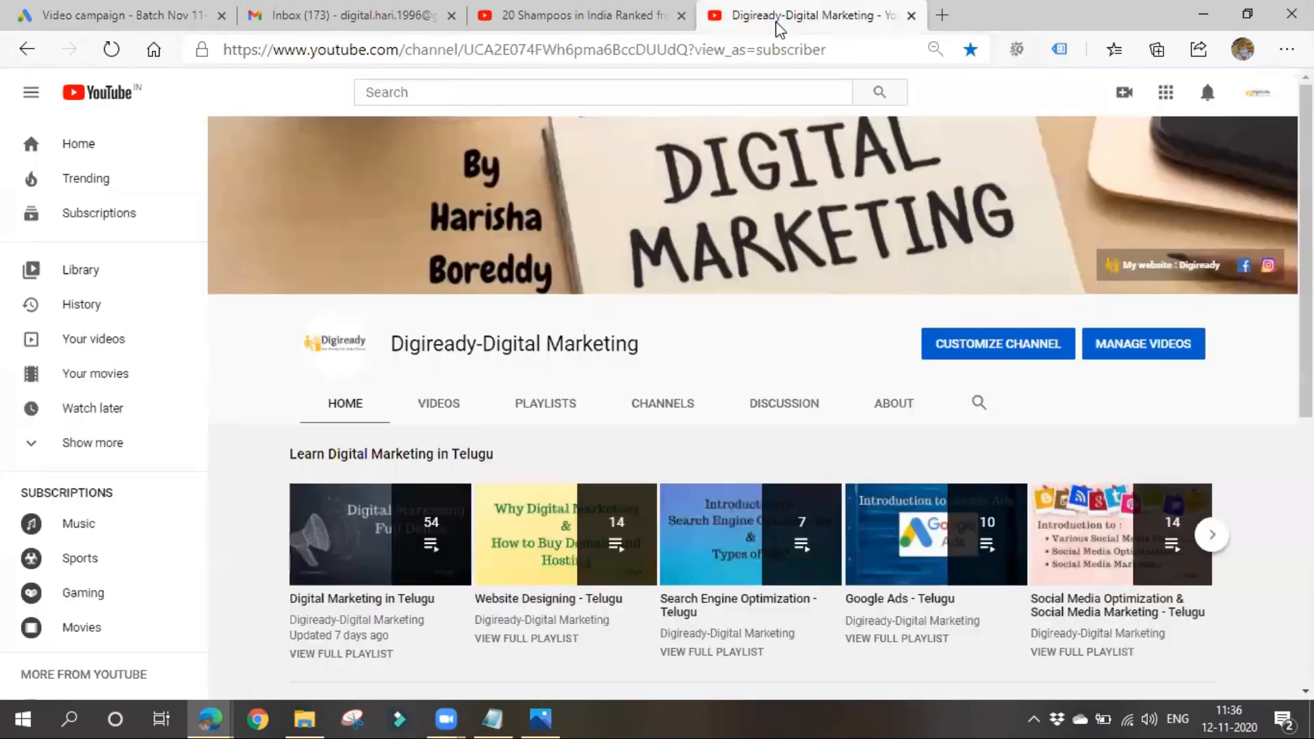
scroll(507, 575, "down", 4)
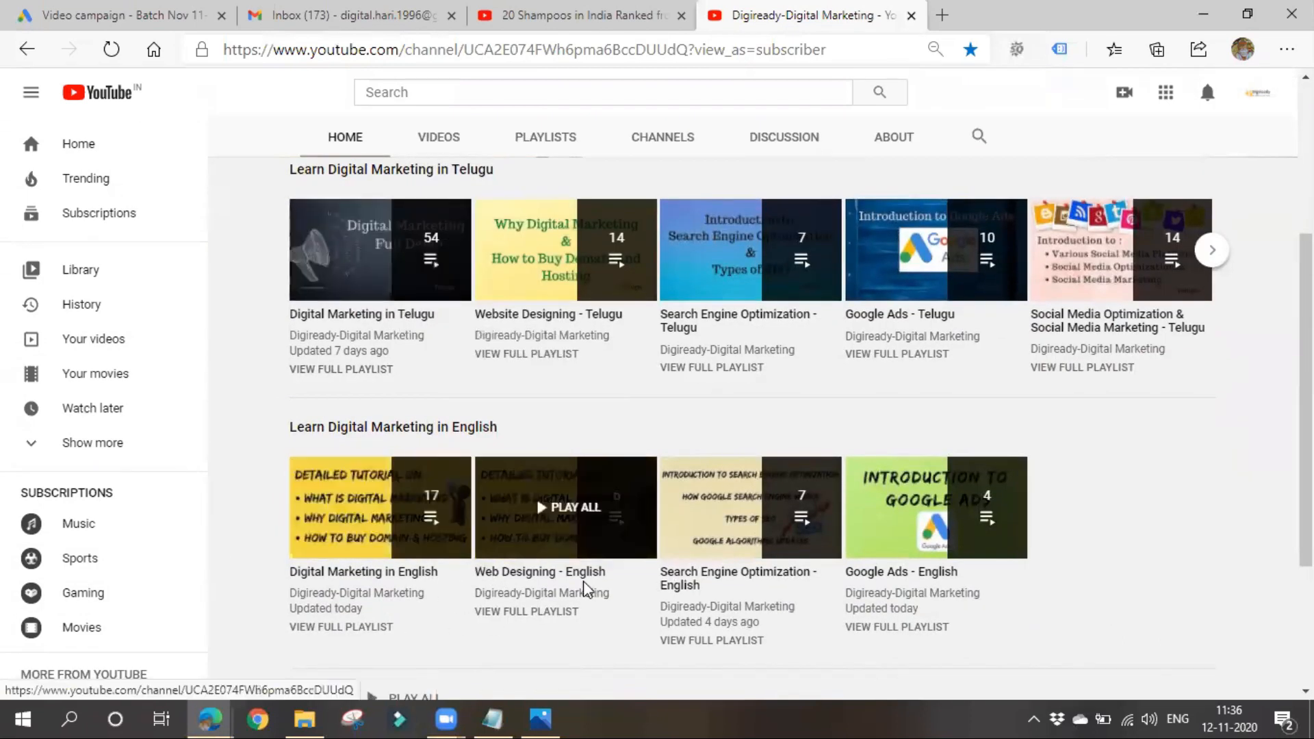
left_click(438, 140)
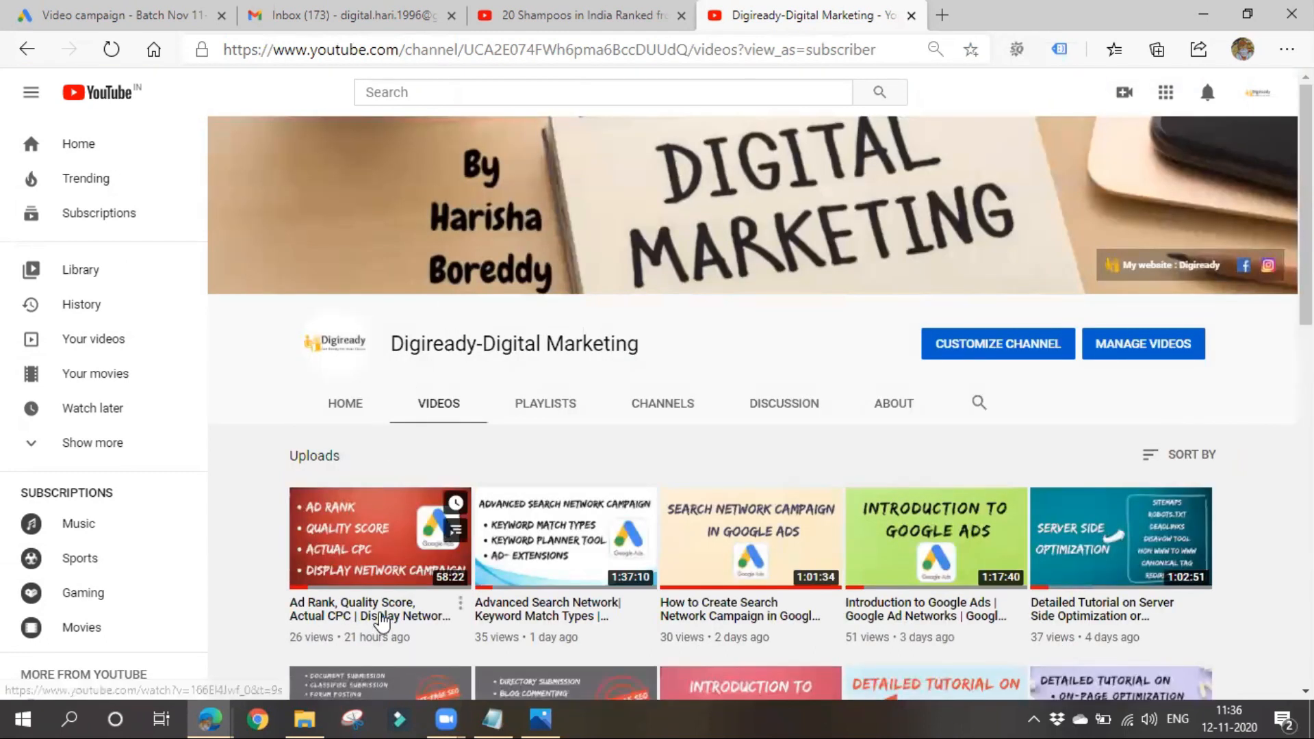
left_click(381, 635)
left_click(99, 566)
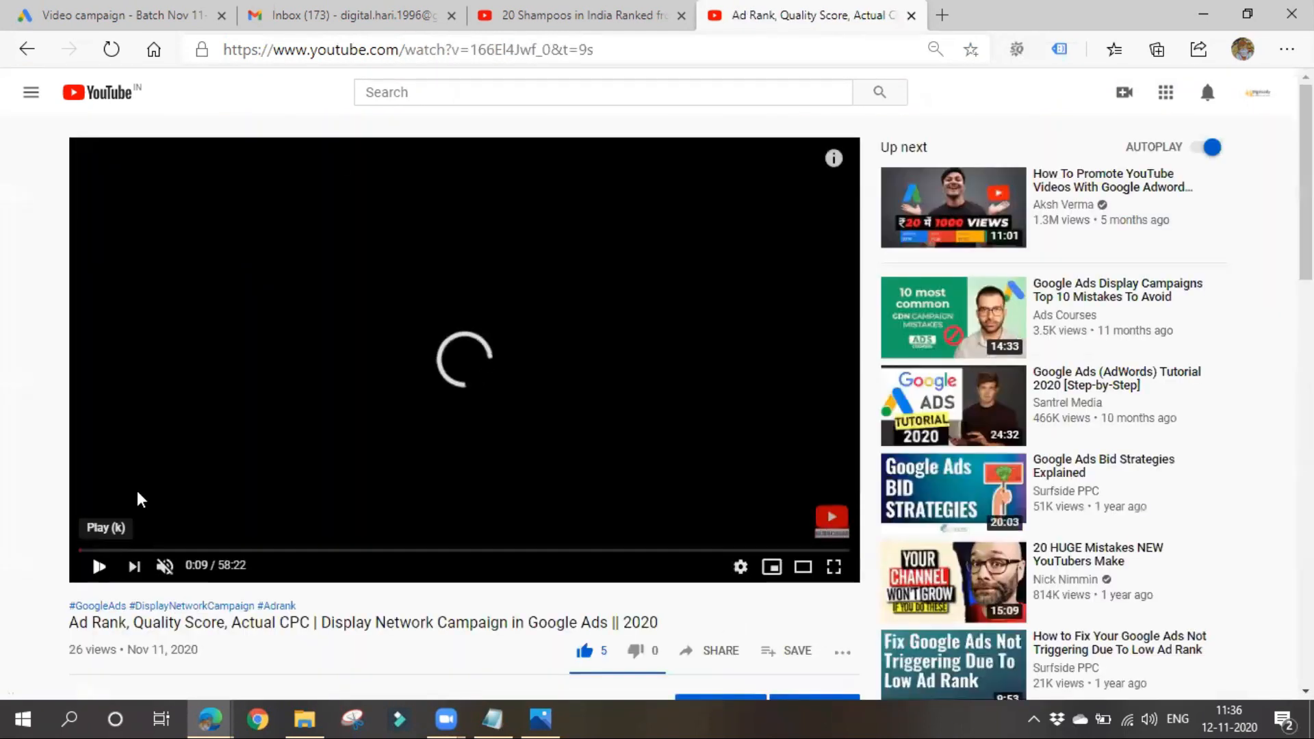
left_click(375, 51)
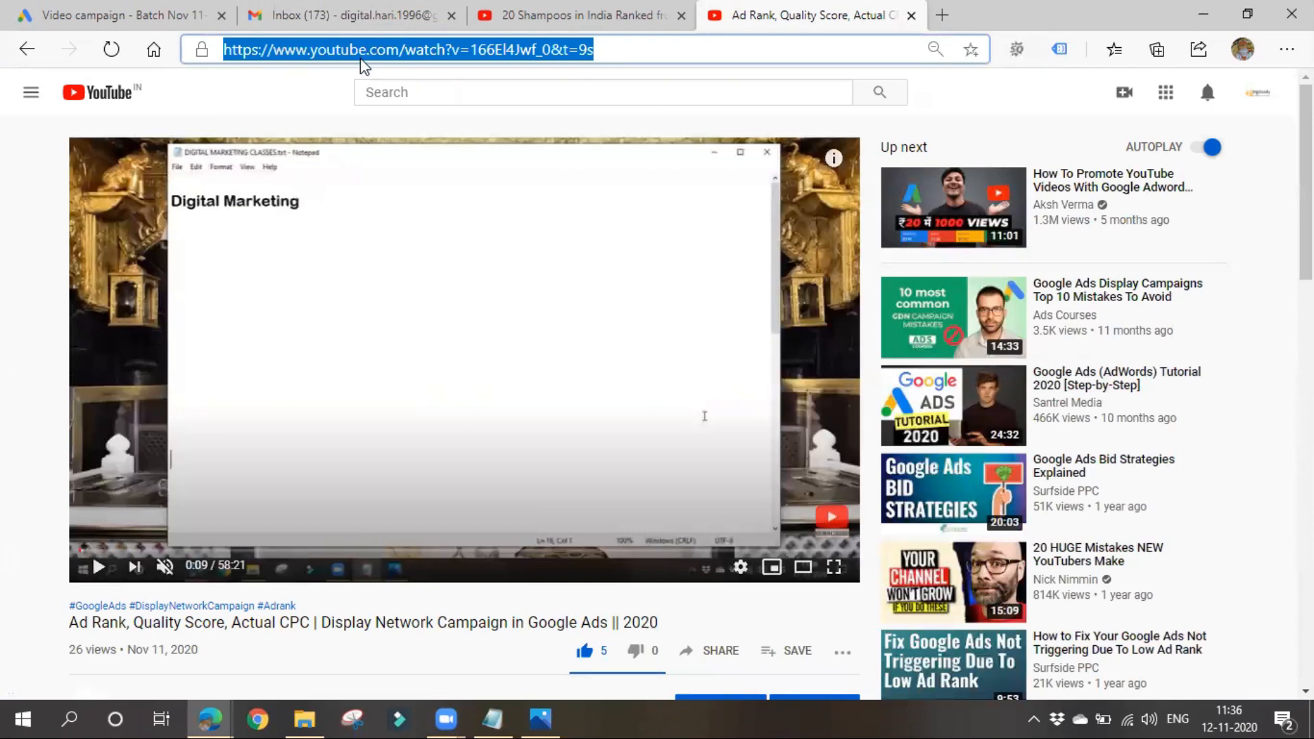
- Add the copied URL as the campaign's YouTube video and choose the skippable in-stream ad format
left_click(153, 9)
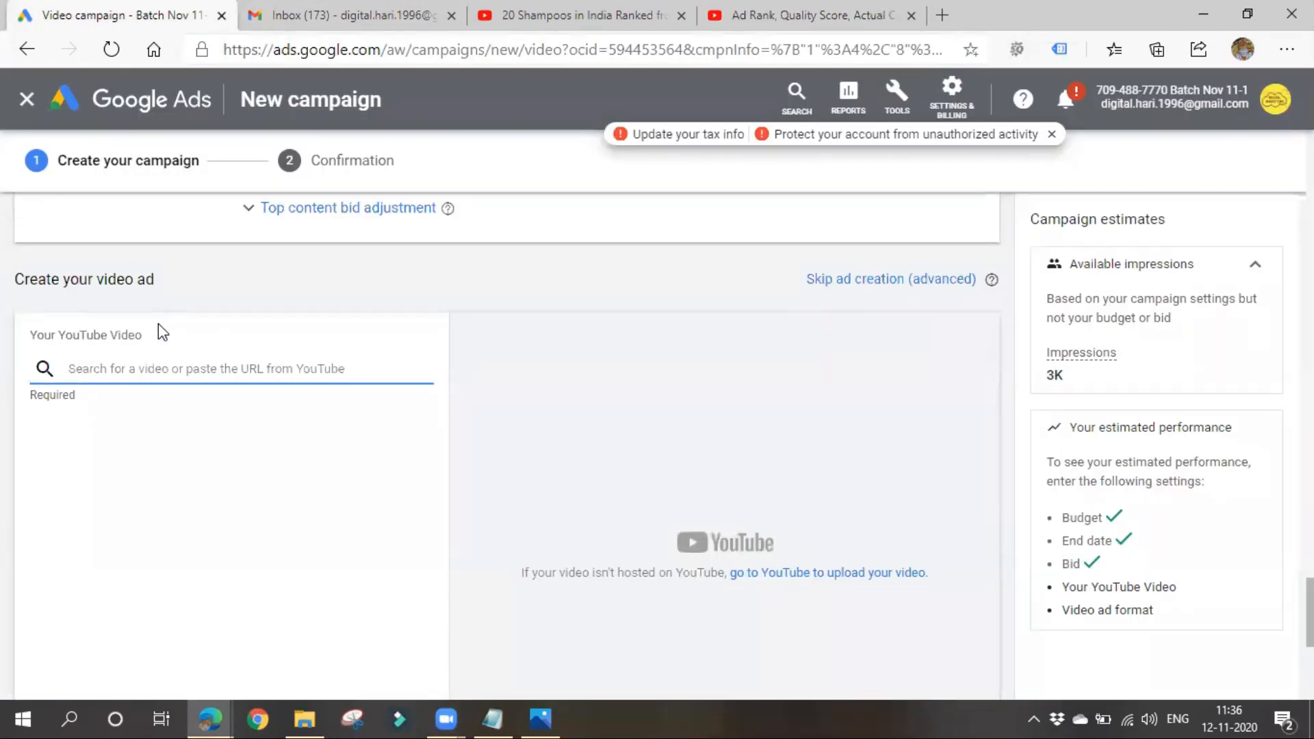
key("ctrl+v")
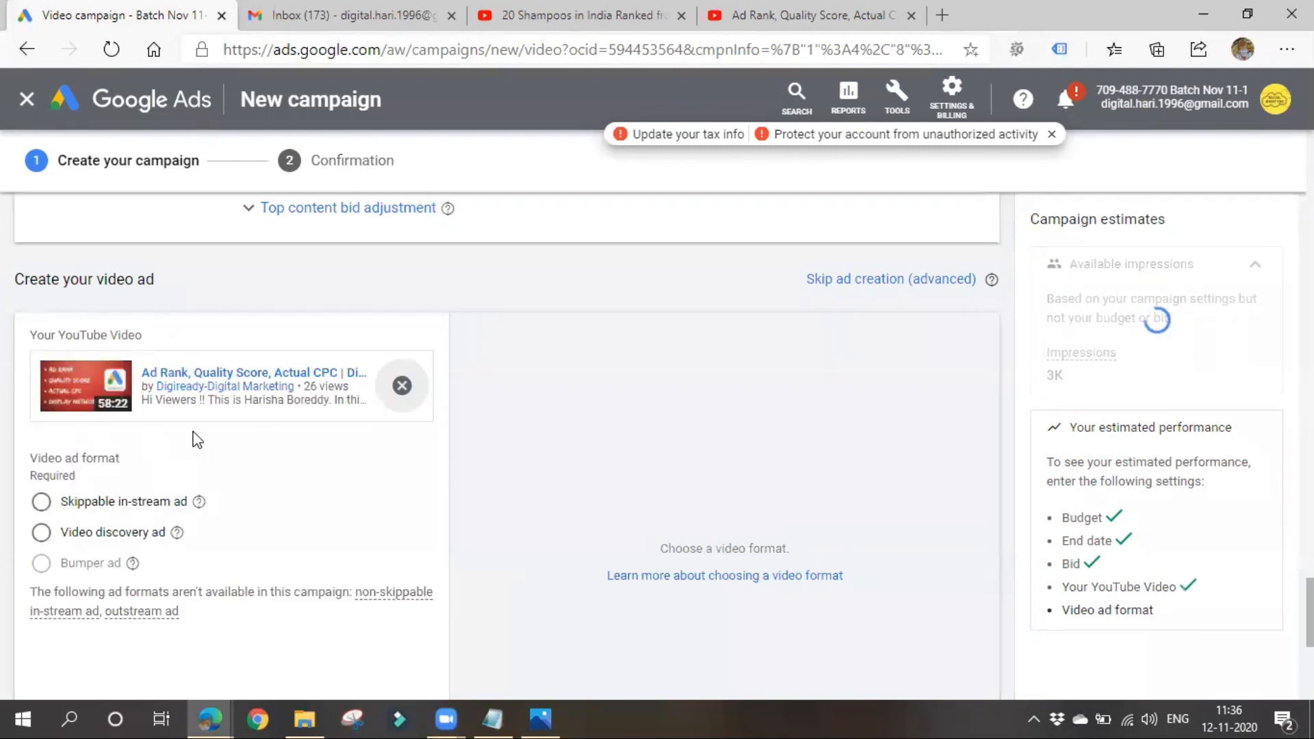
scroll(194, 431, "down", 1)
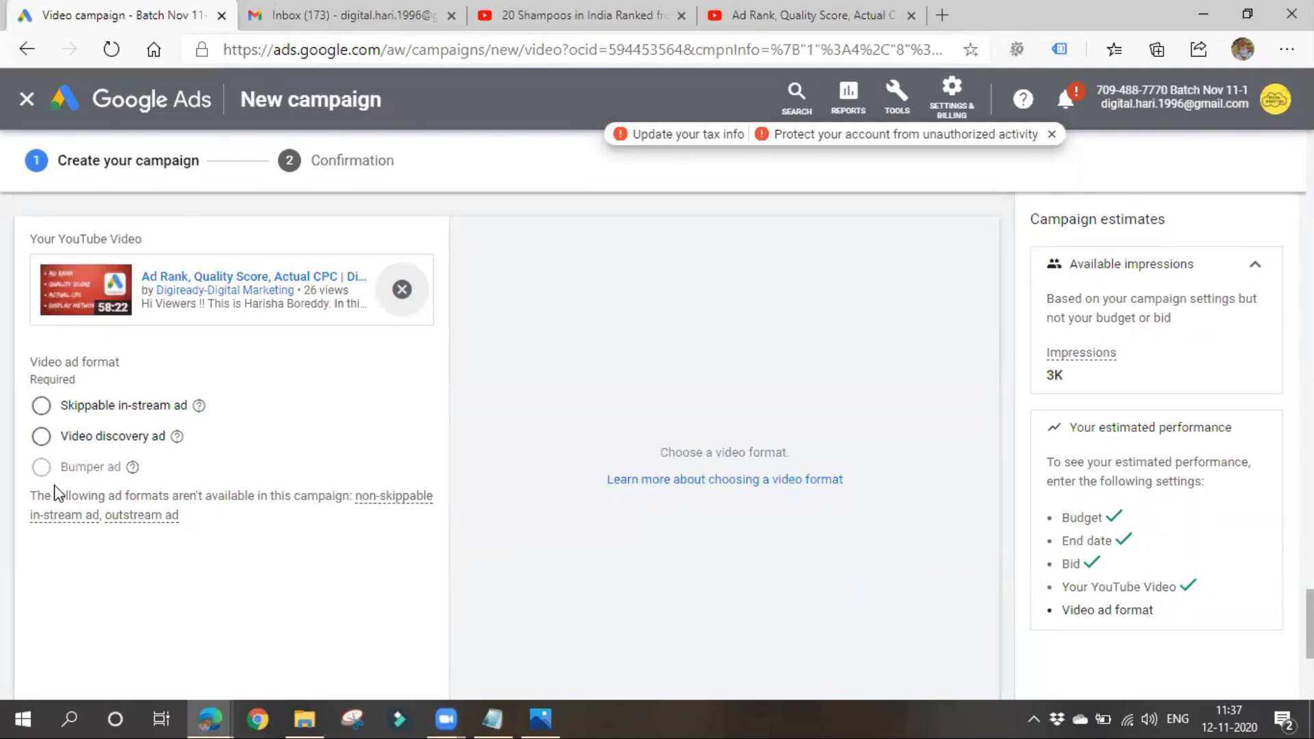
mouse_move(52, 466)
mouse_move(108, 468)
left_click(94, 410)
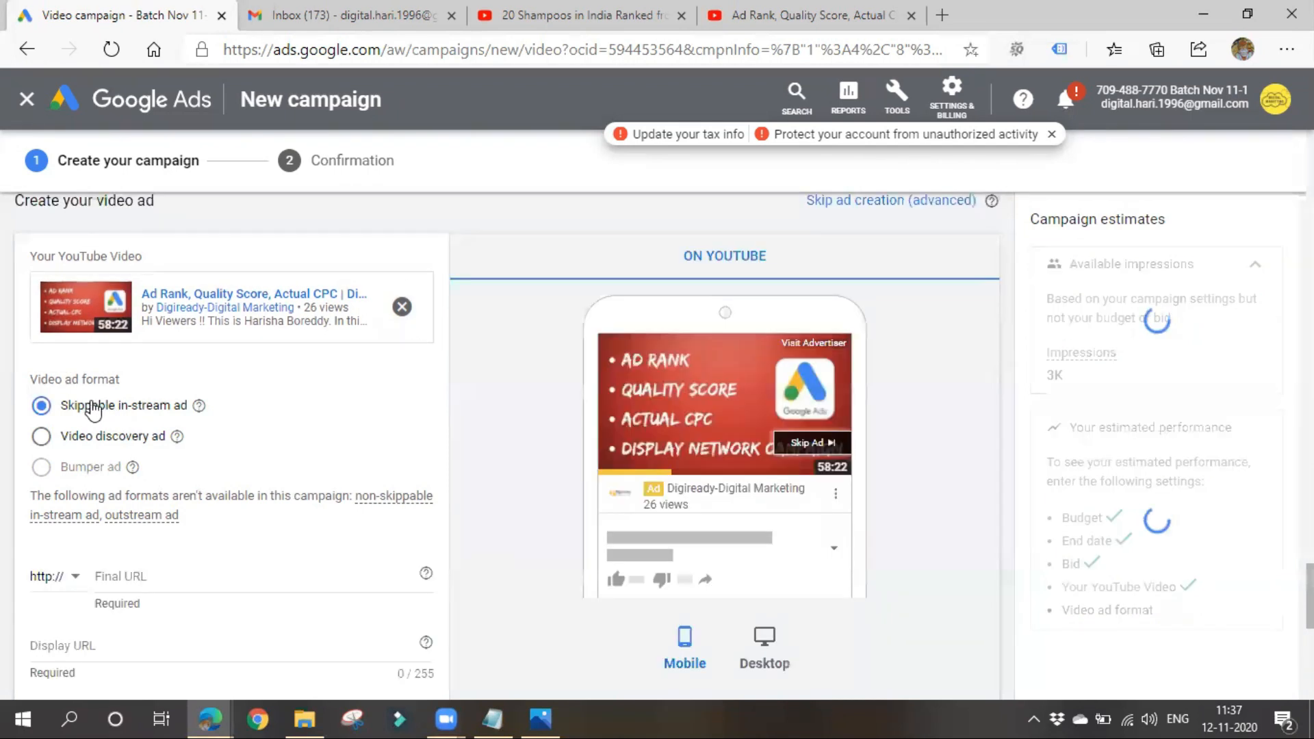
- Compare the ad's YouTube preview on desktop and on mobile
scroll(150, 506, "down", 1)
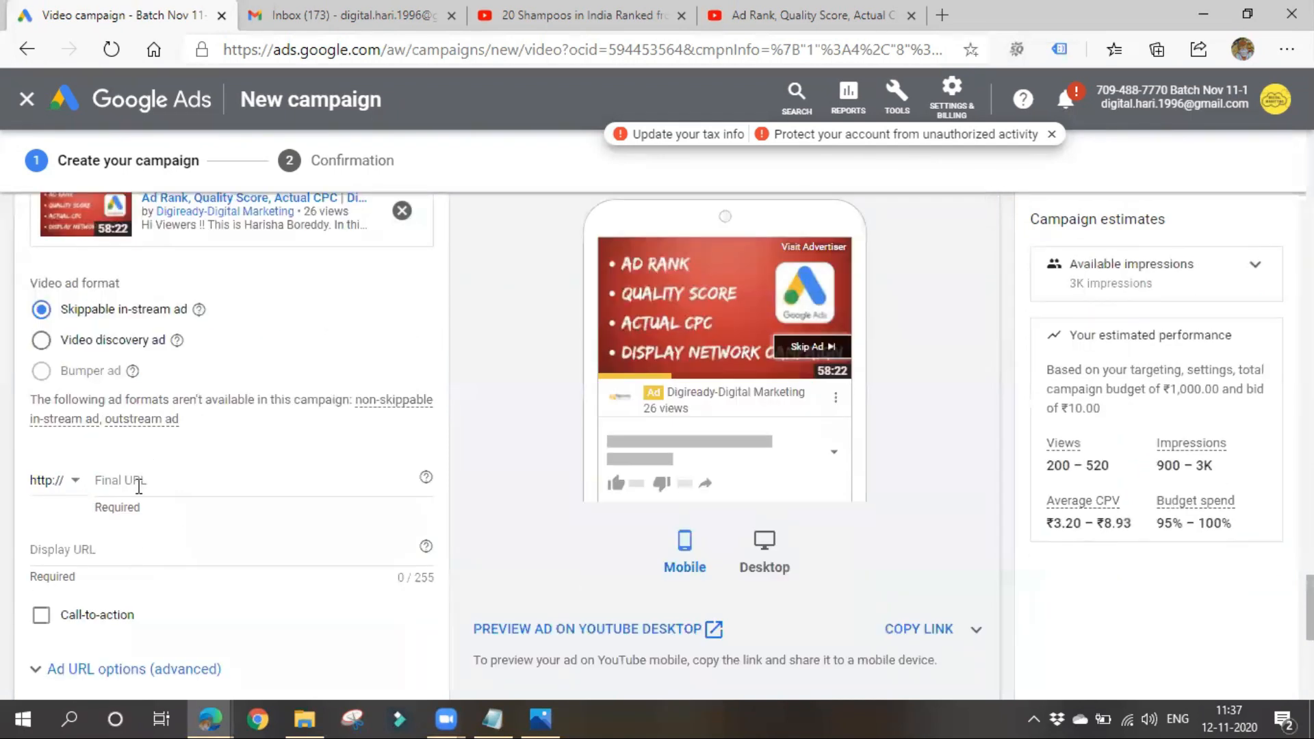
scroll(147, 568, "up", 1)
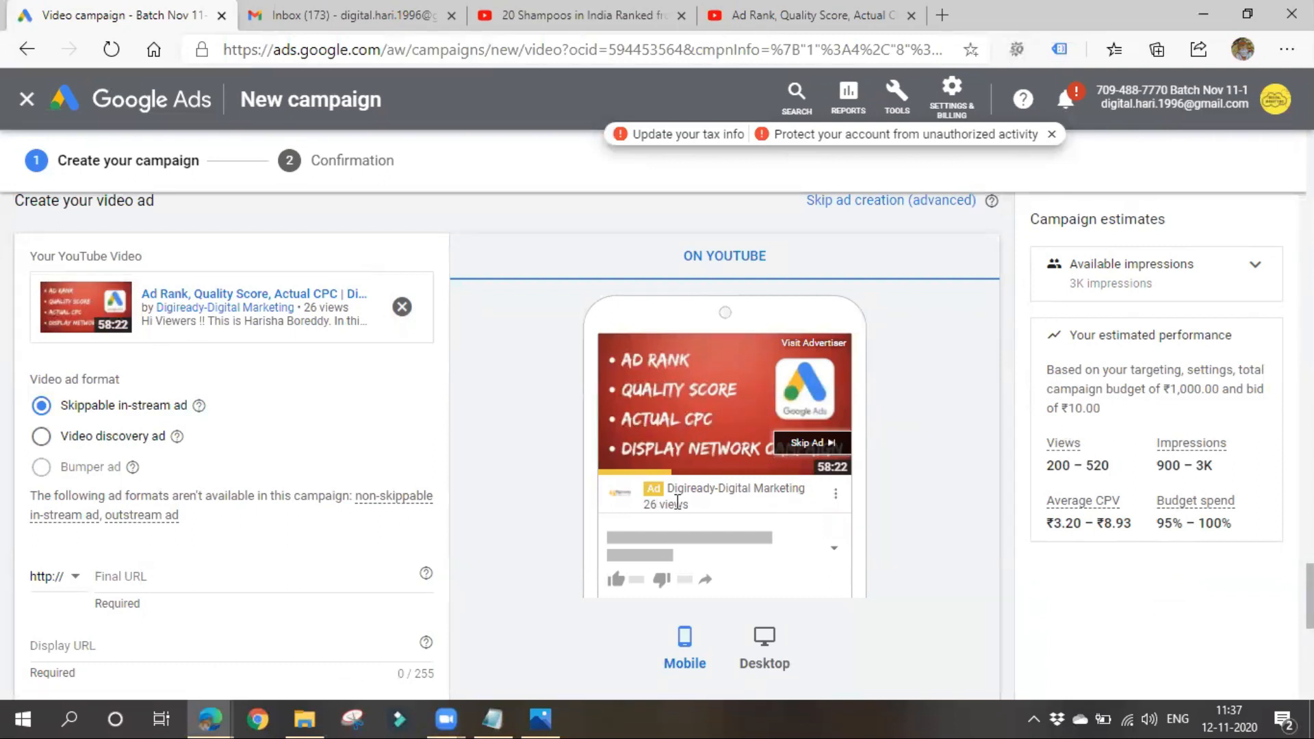
scroll(780, 547, "down", 1)
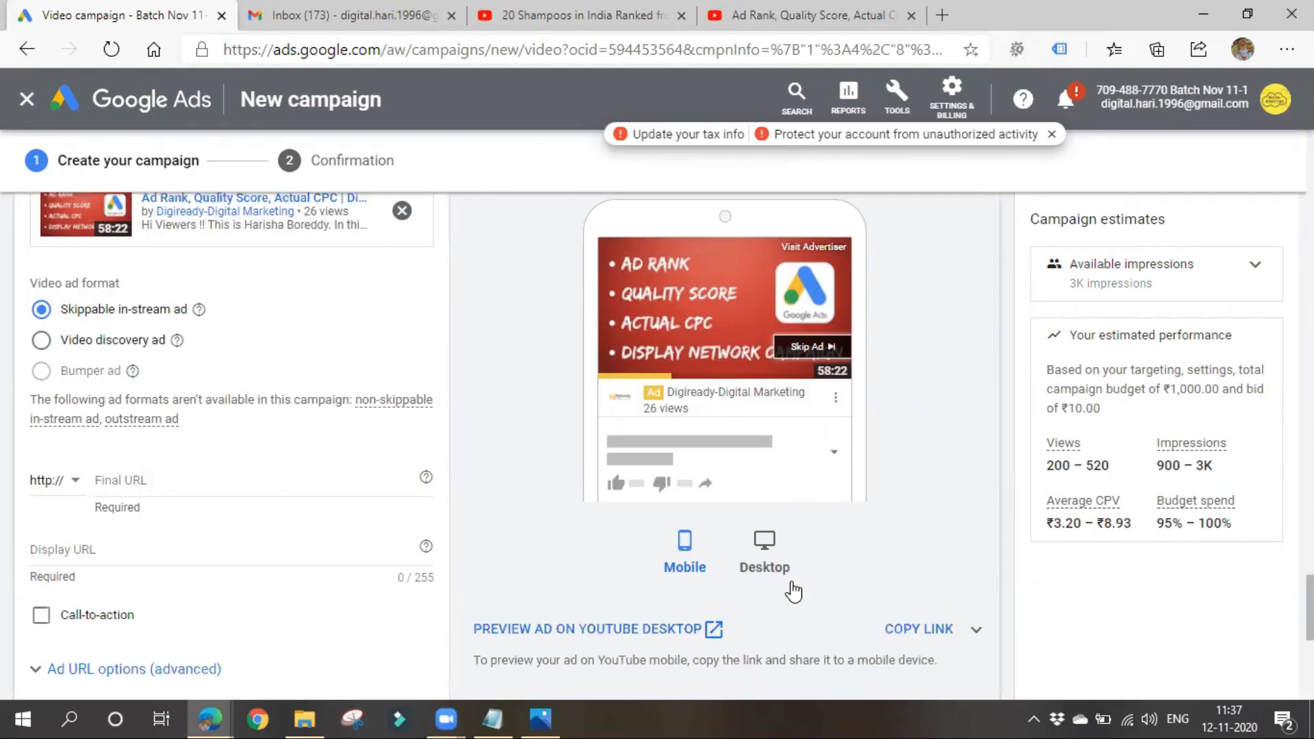
left_click(765, 542)
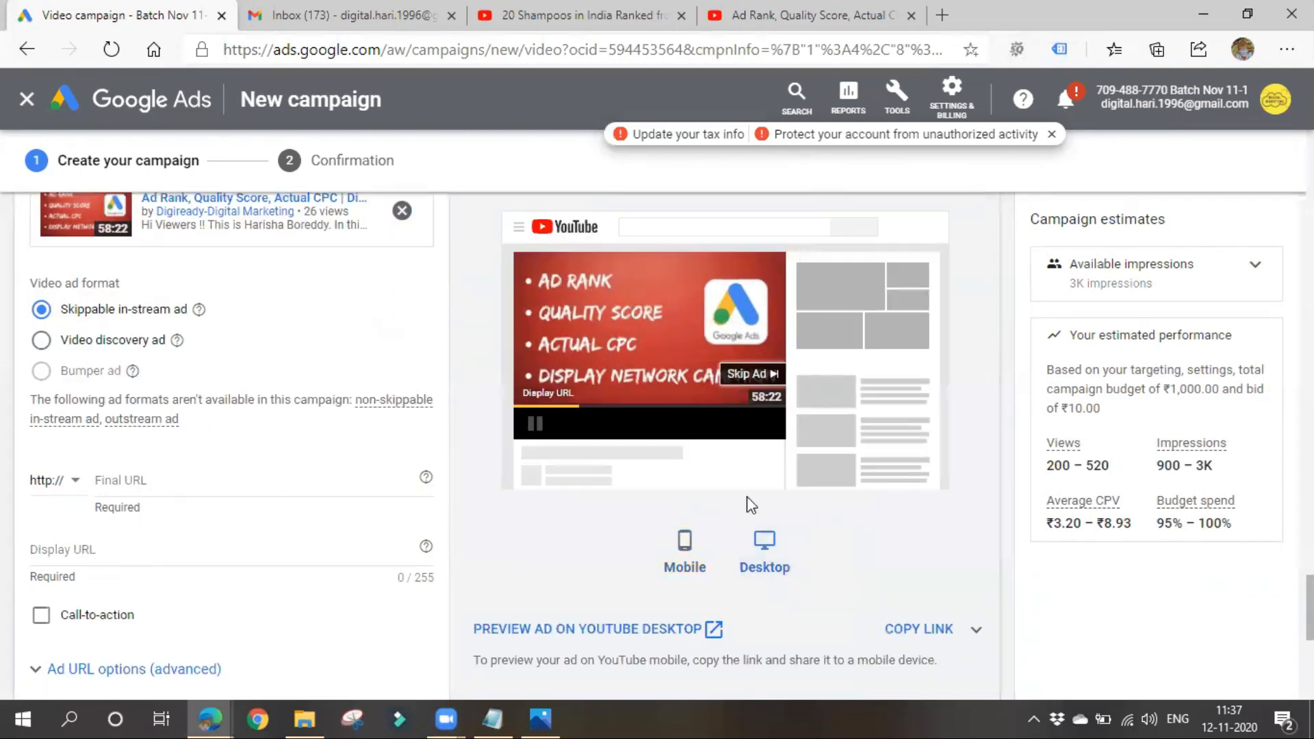
left_click(684, 557)
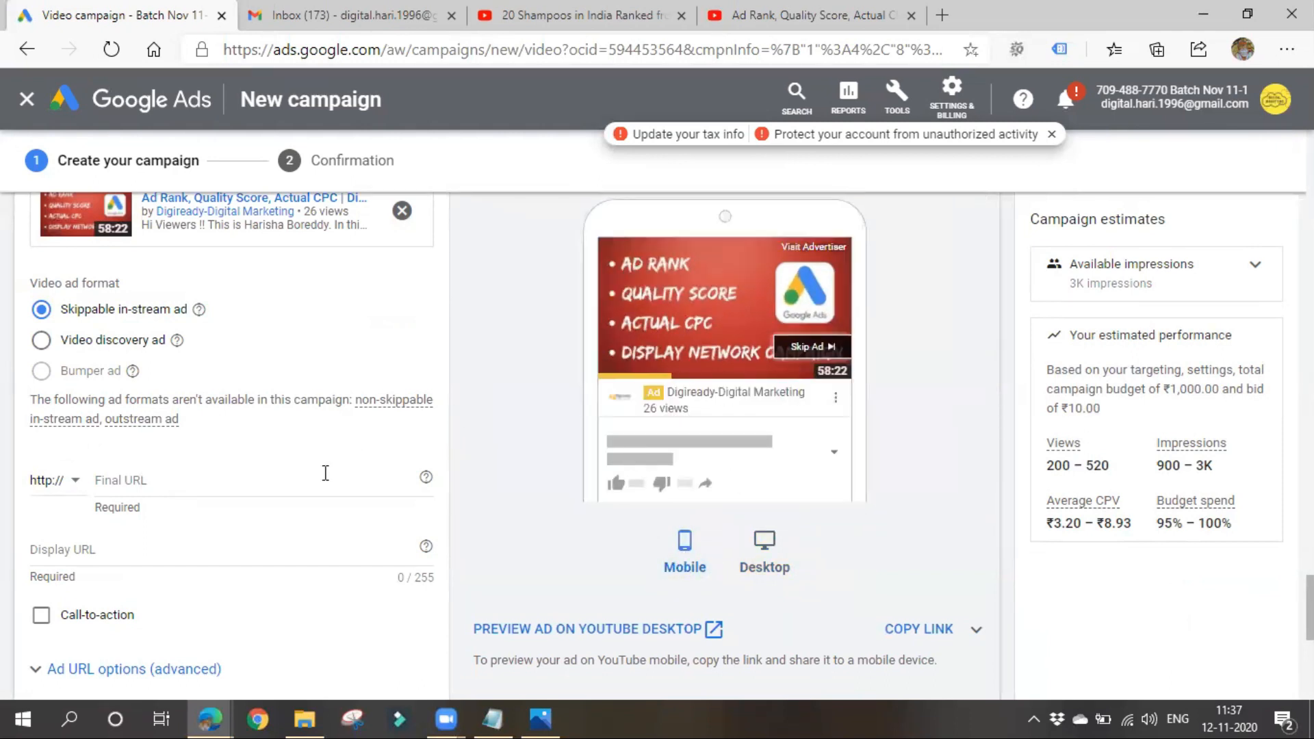
left_click(179, 481)
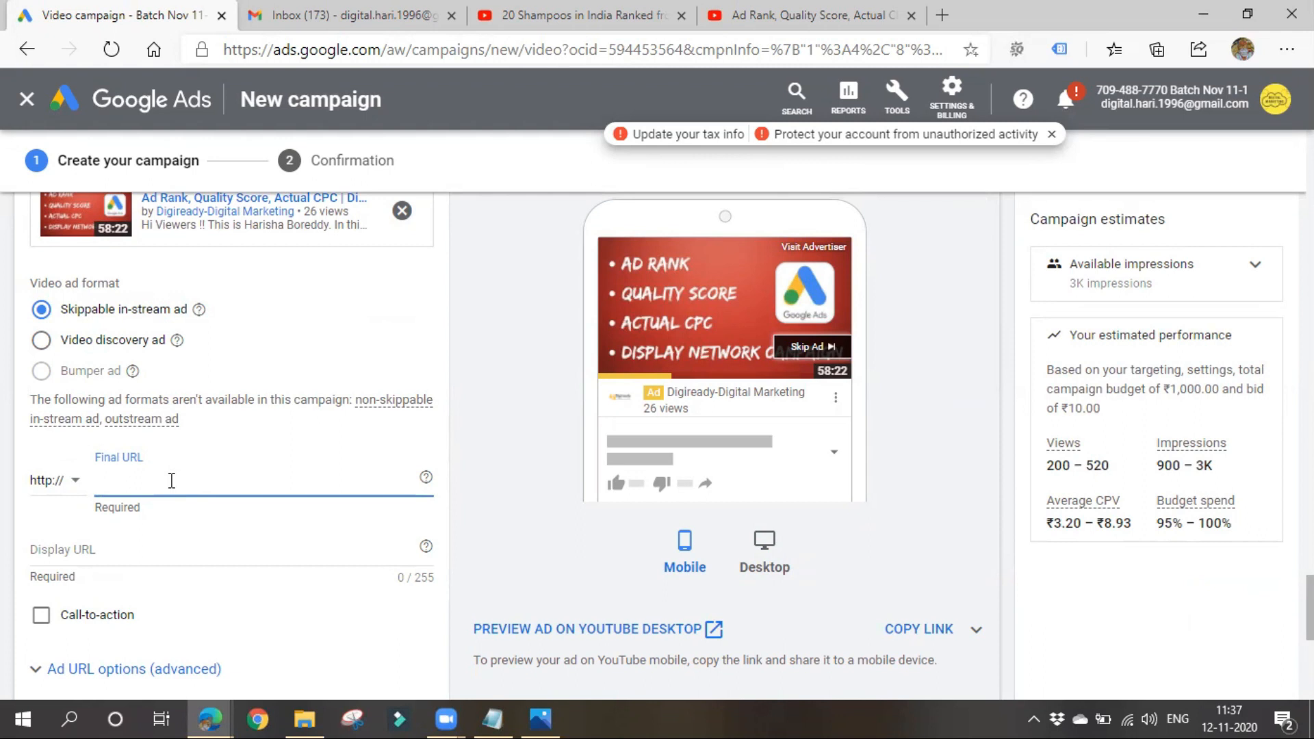
left_click(67, 479)
left_click(70, 534)
left_click(152, 479)
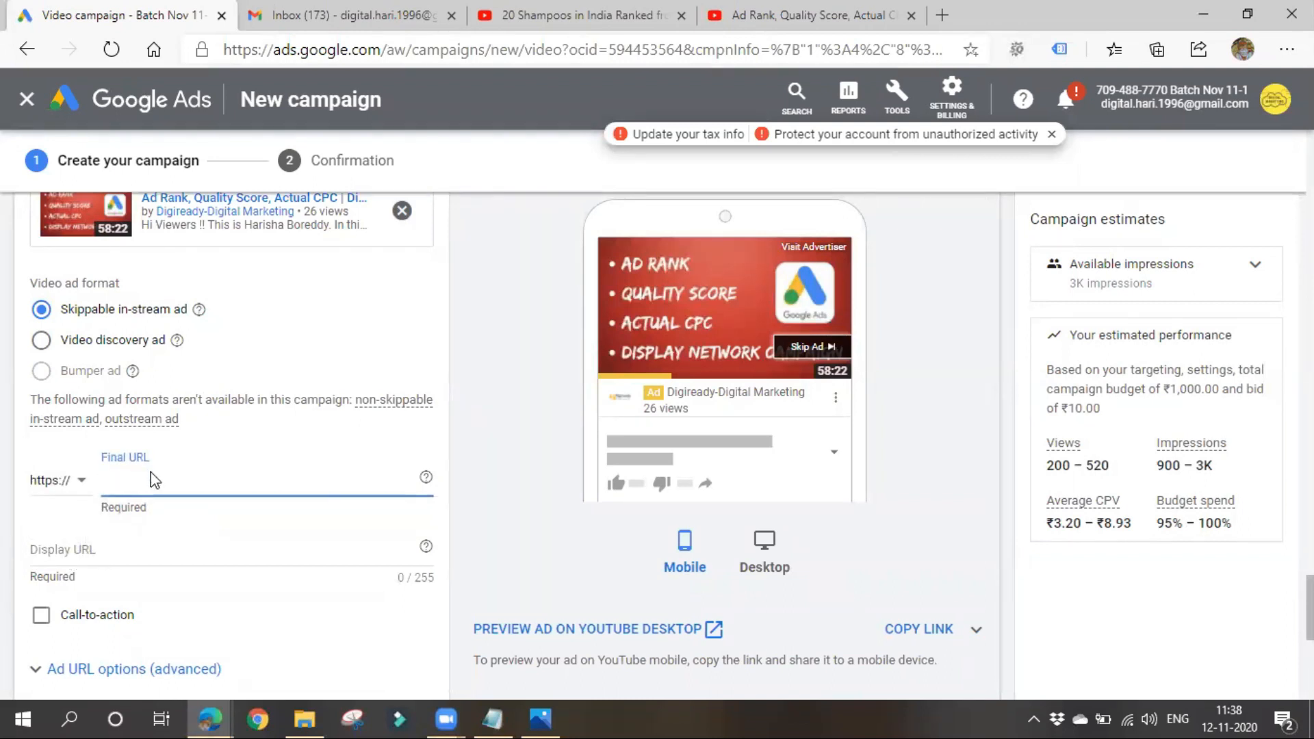
type("www.youtube.com/watch?v=166El4Jwf_0&t=9s")
scroll(43, 500, "down", 3)
left_click(48, 491)
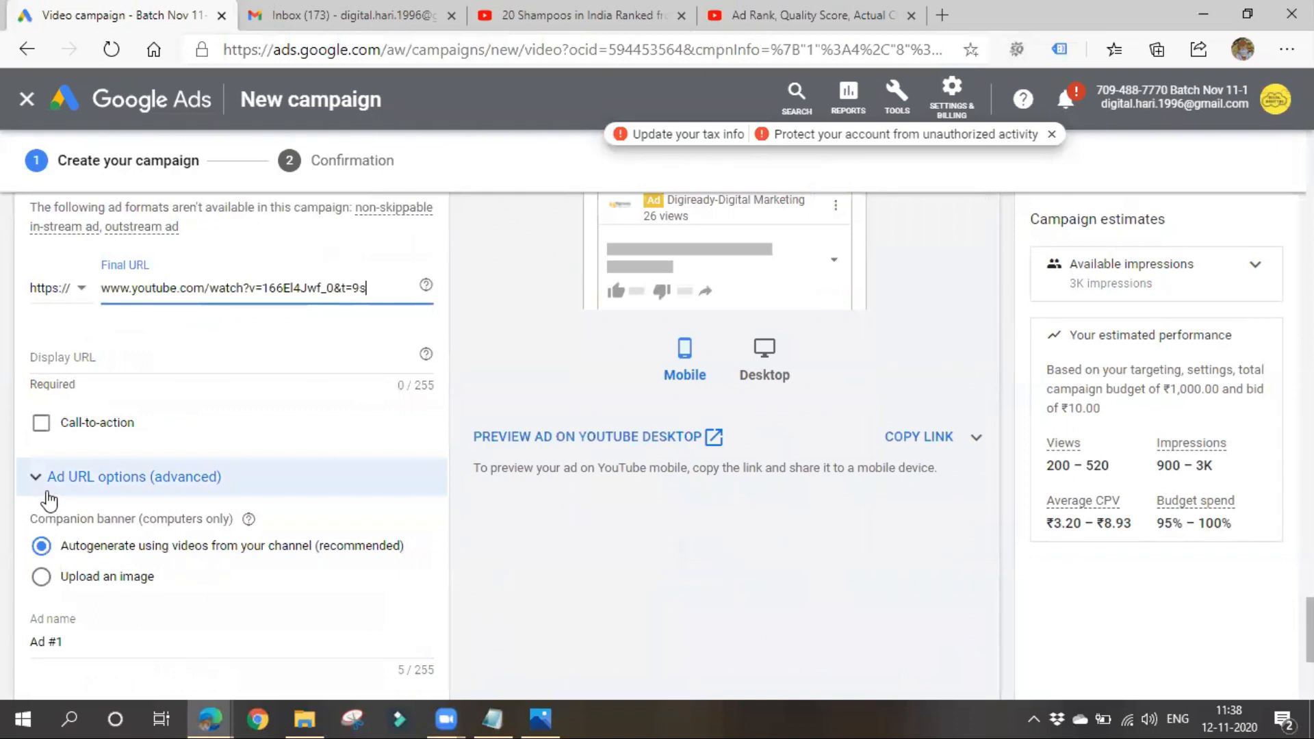
scroll(48, 500, "up", 1)
left_click(160, 449)
type("www.youtube.com/watch?v=166El4Jwf_0&t=9s")
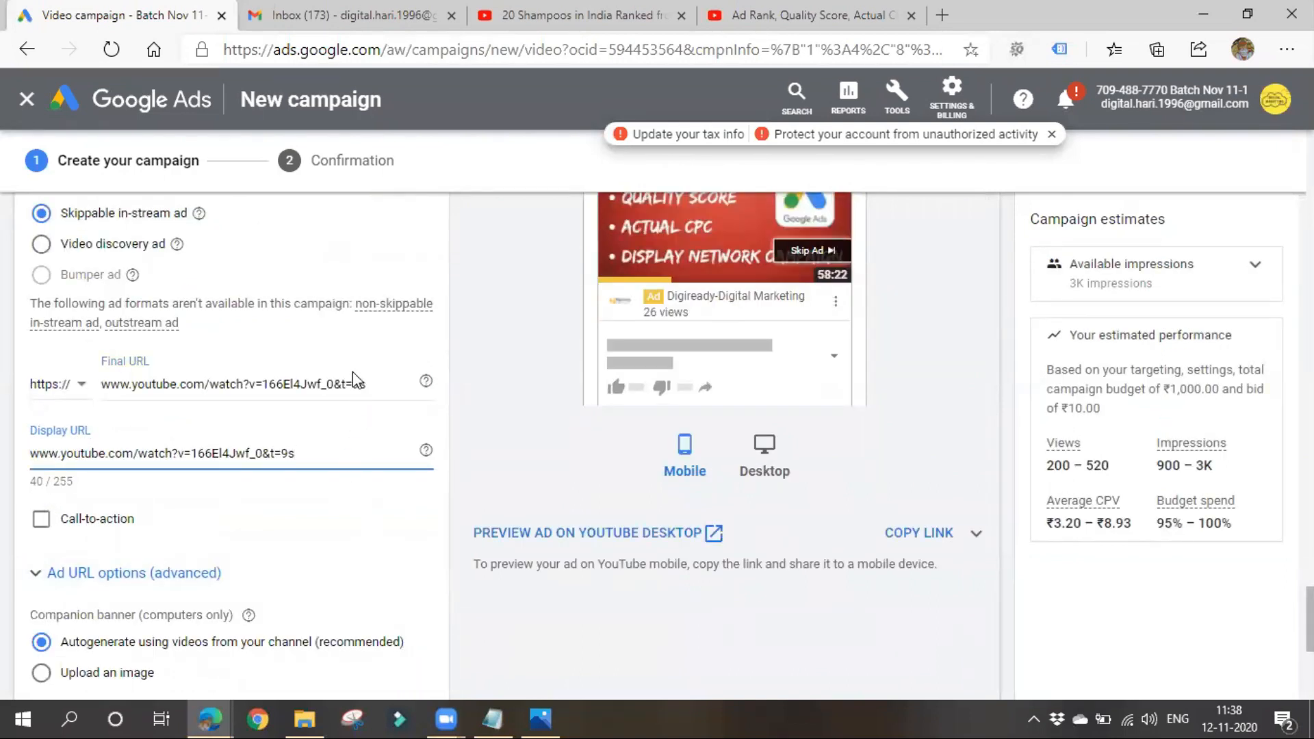
- Enable the ad's call-to-action with the text "subscribe" and check it in the mobile preview
left_click(108, 524)
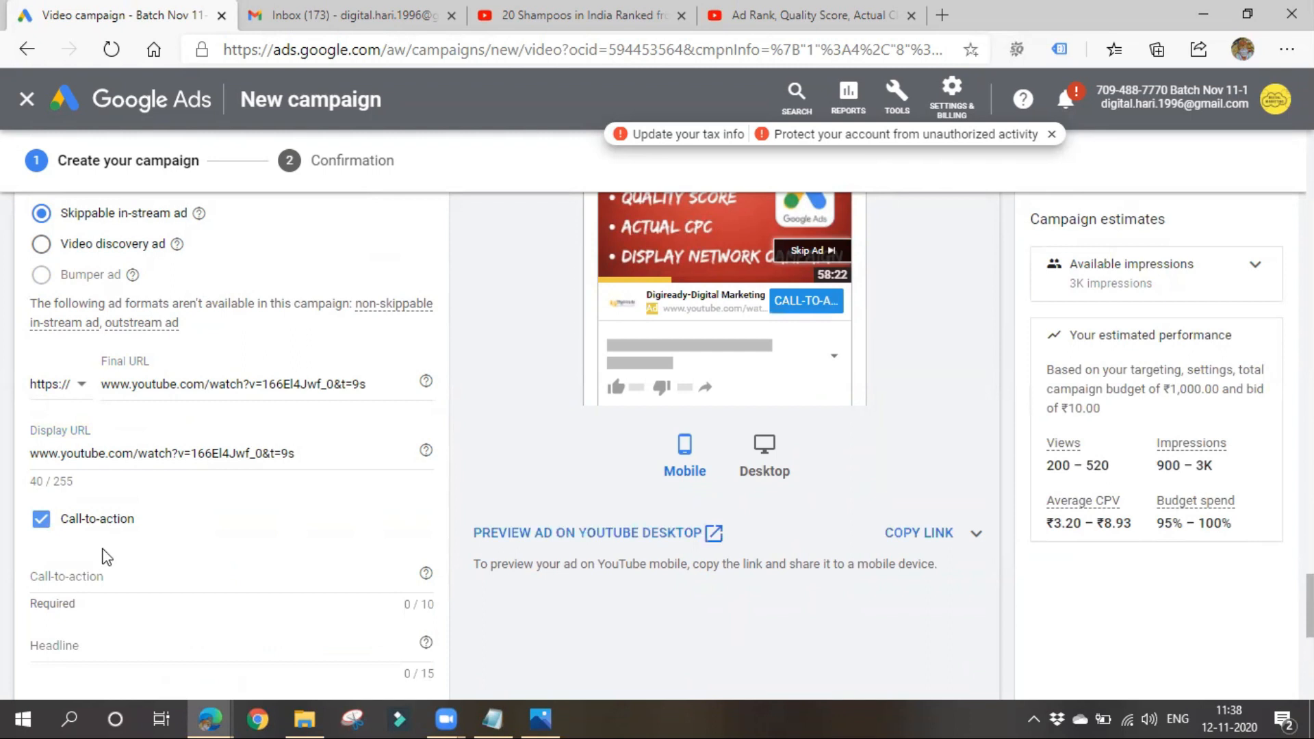
left_click(100, 570)
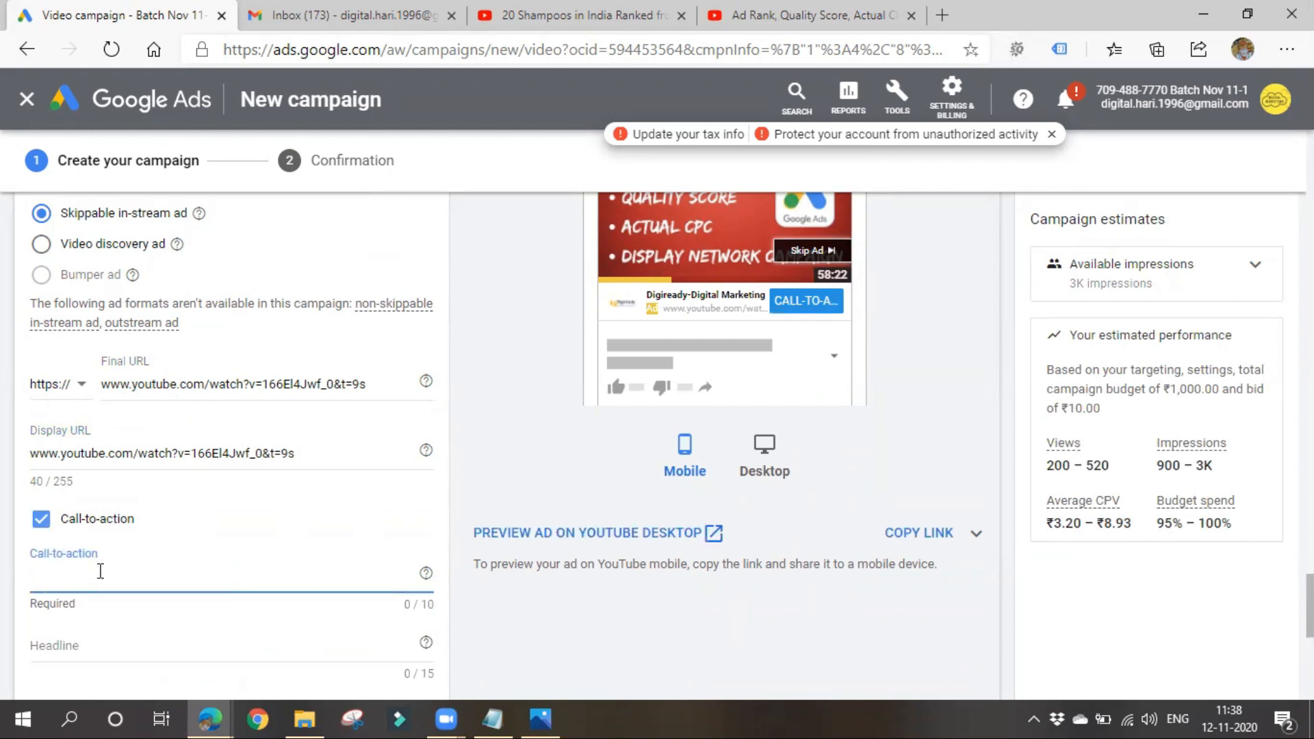
type("subscribe")
key("BackSpace")
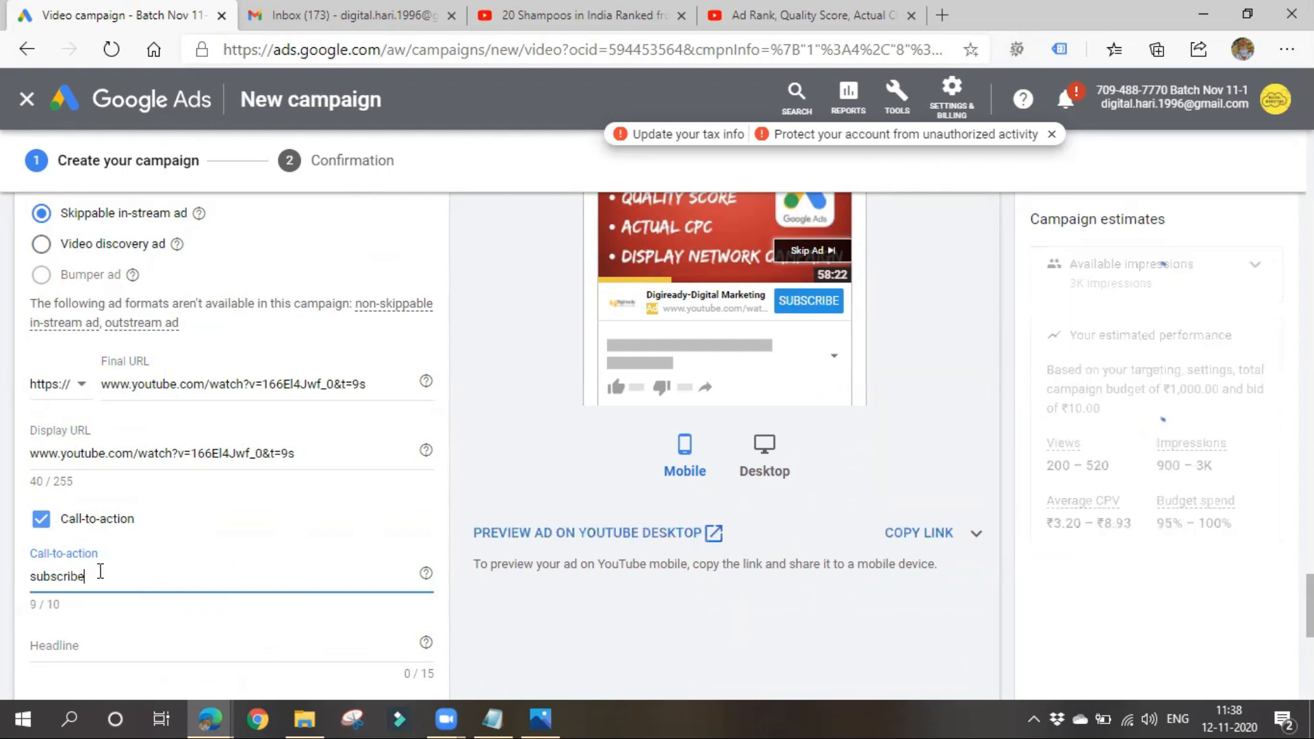
scroll(807, 460, "up", 1)
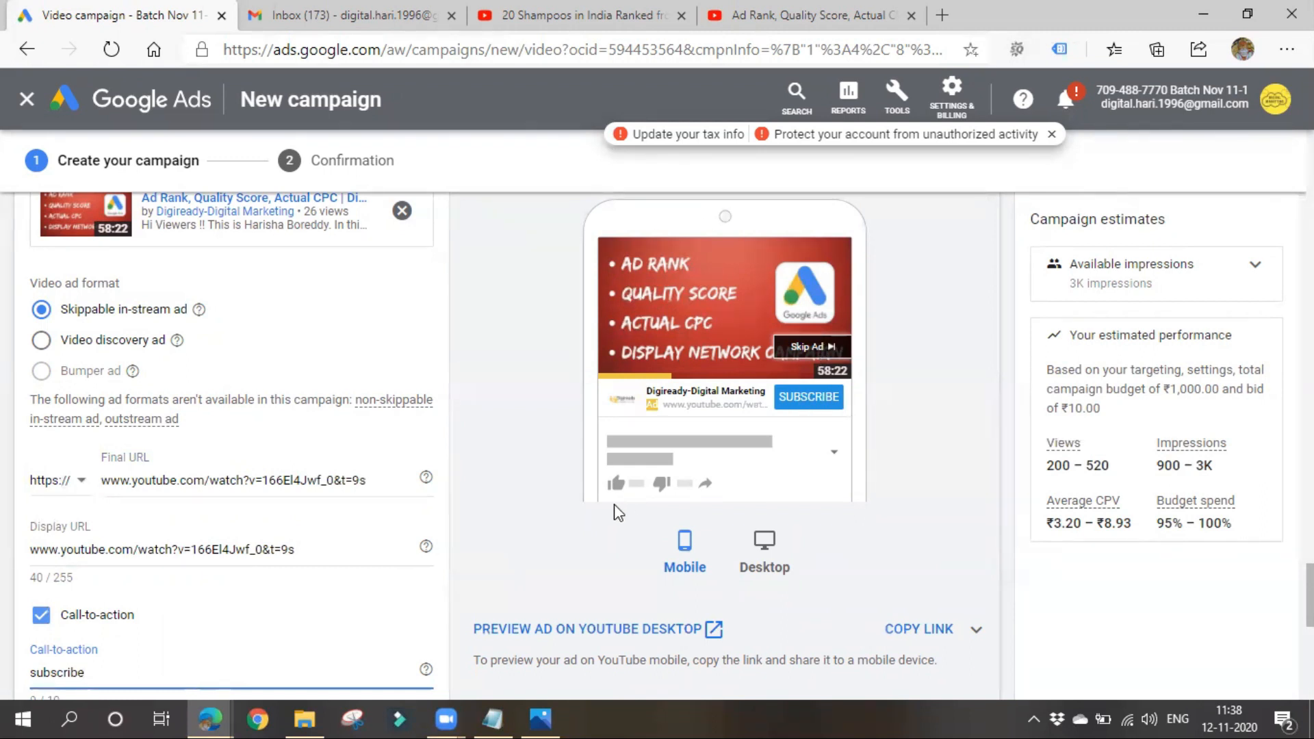
- Try the headline "Start Leaning How to promote" for the ad and shorten it to "Start Leaning"
scroll(198, 572, "down", 3)
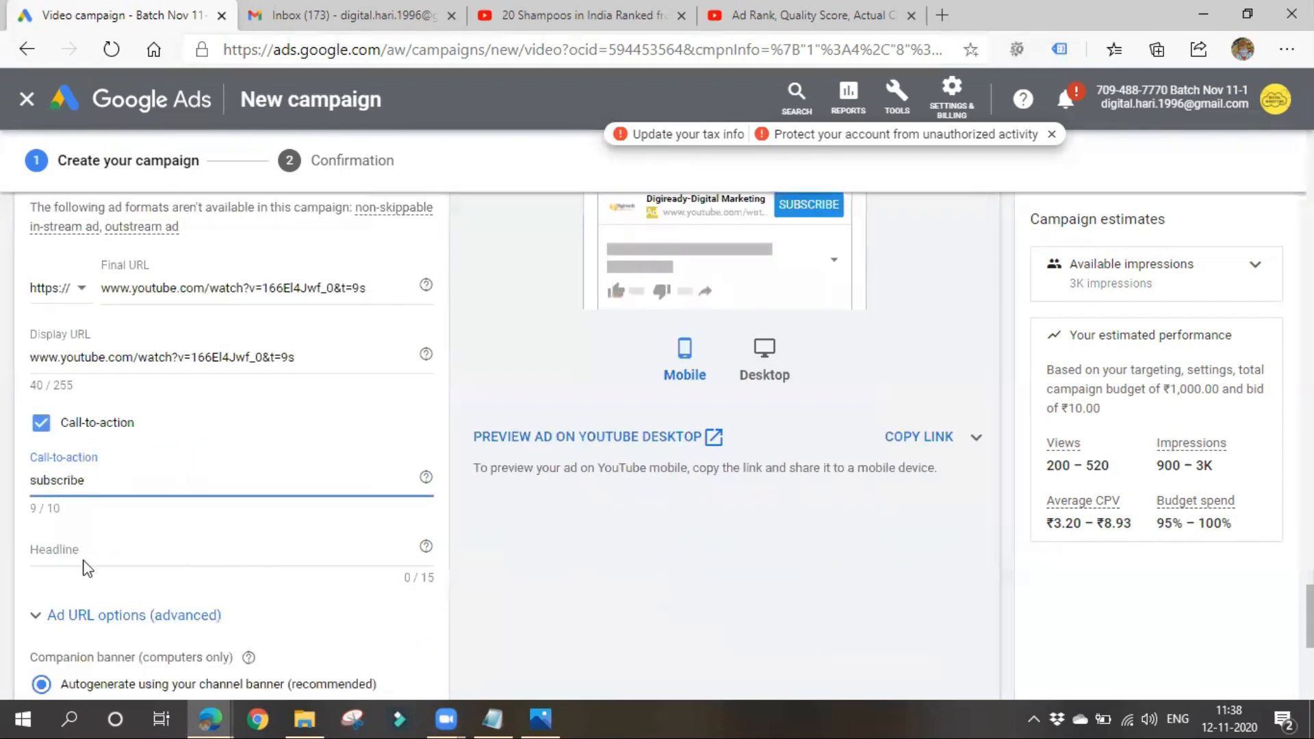
left_click(198, 553)
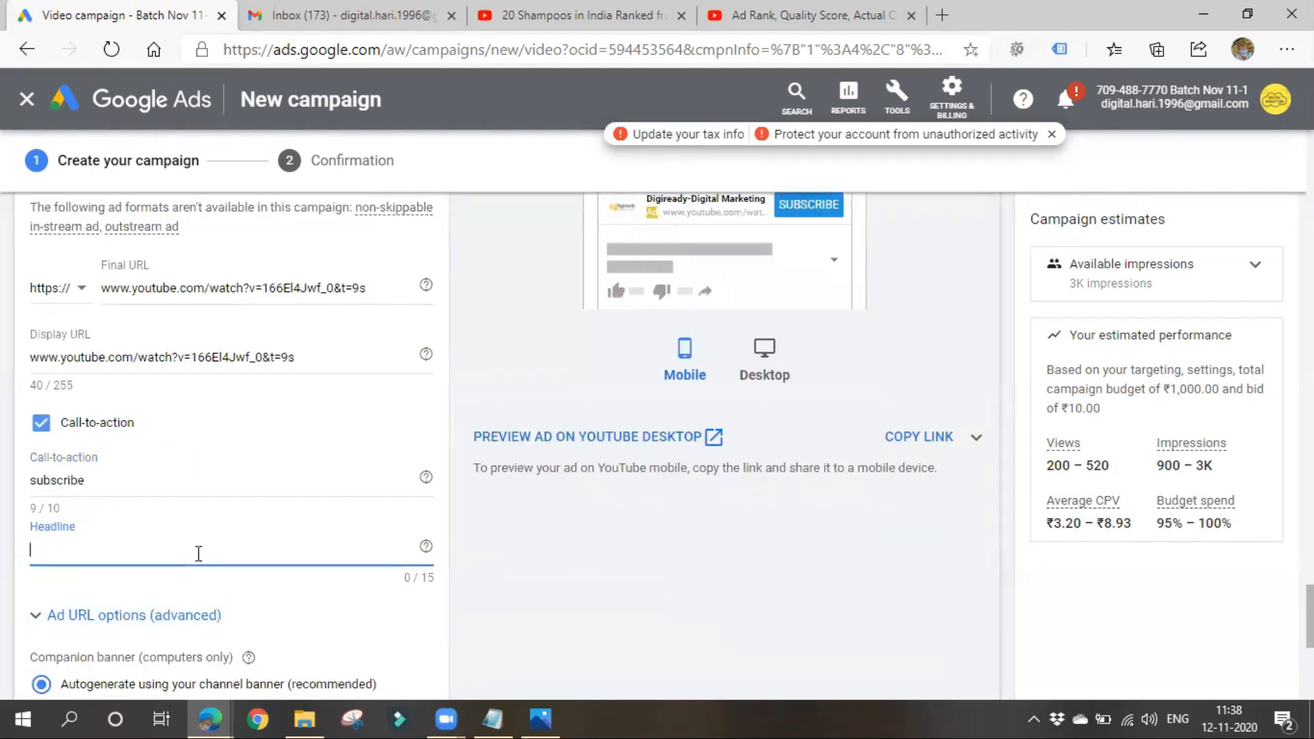
type("Sta")
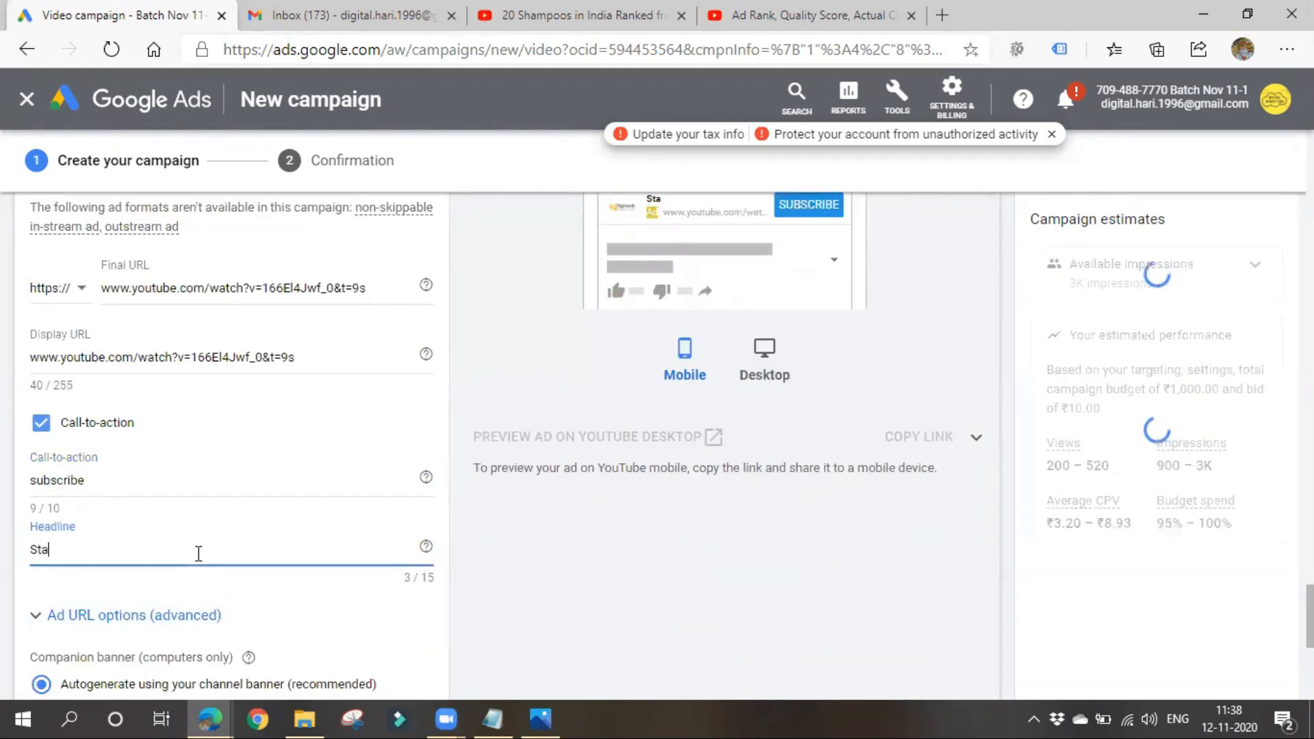
type("rt Lraning ")
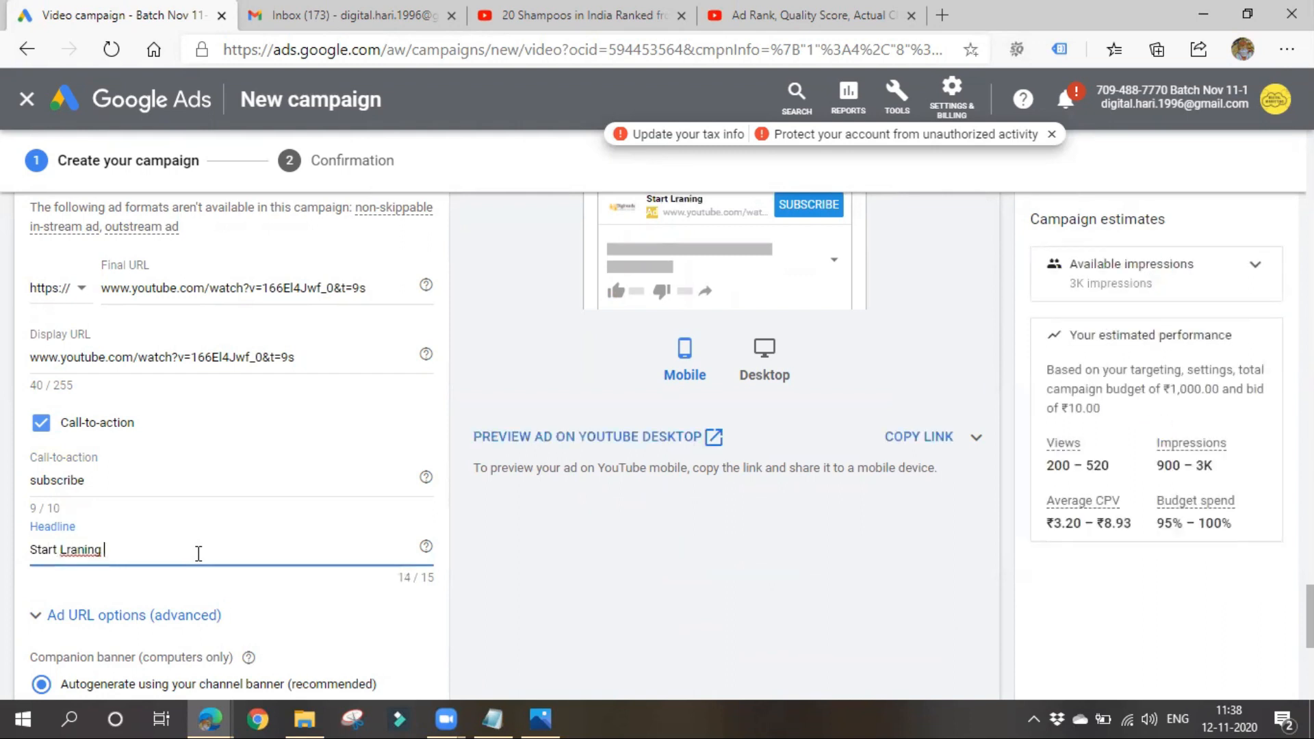
type("How to promote")
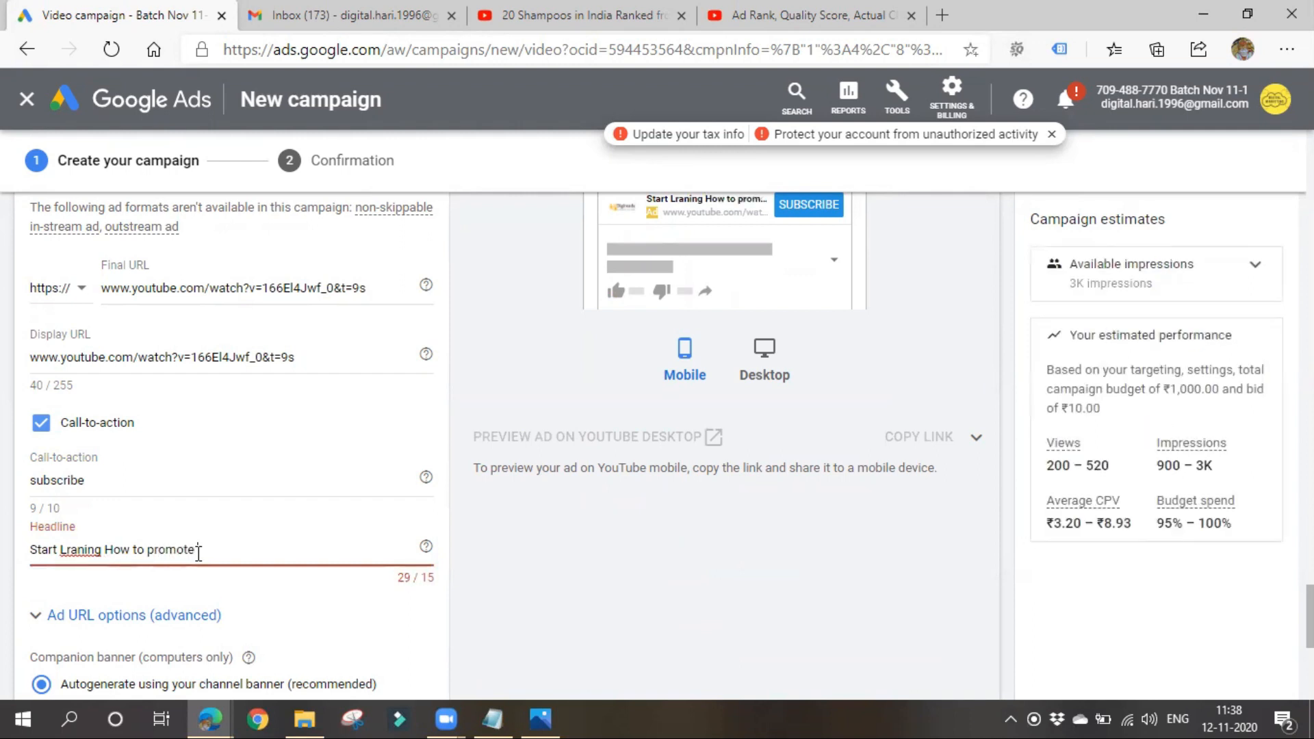
left_click(71, 550)
key("BackSpace")
type("e")
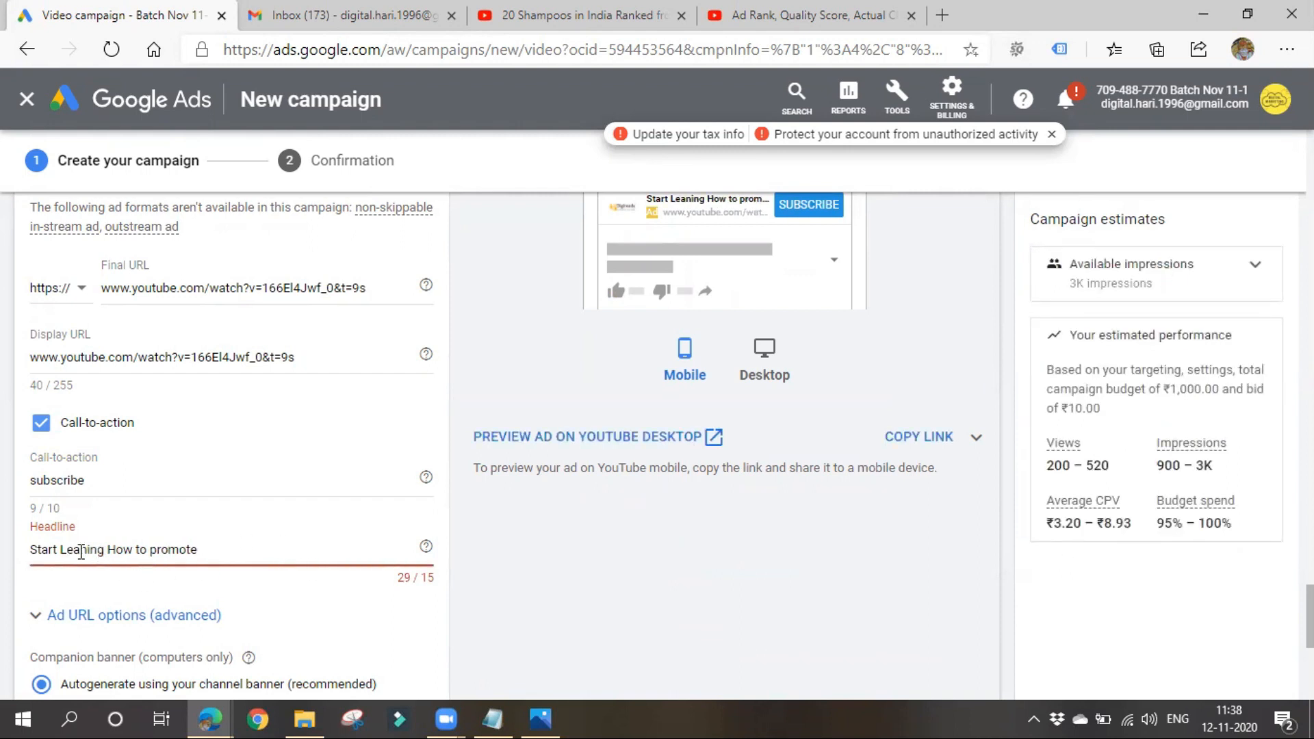
left_click_drag(108, 550, 277, 550)
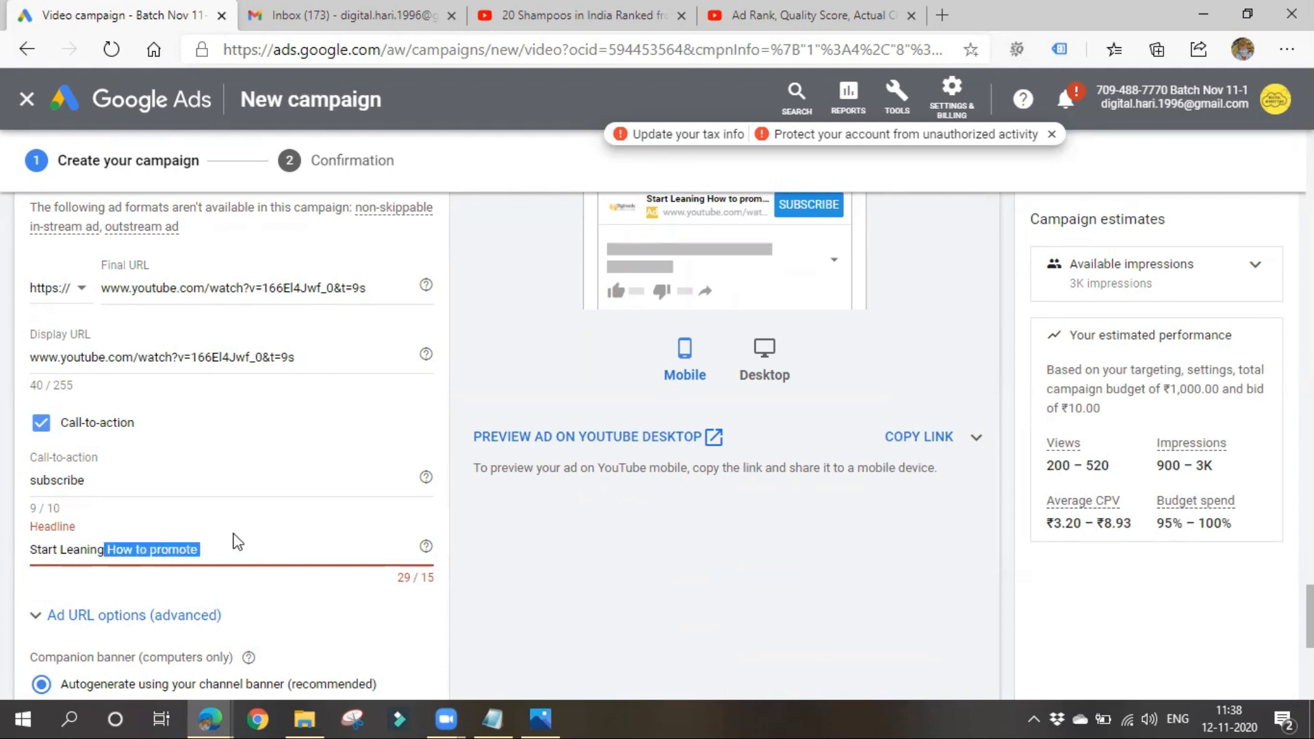
key("BackSpace")
- Try "Digital marketing" as the ad's headline instead
left_click_drag(158, 551, 4, 561)
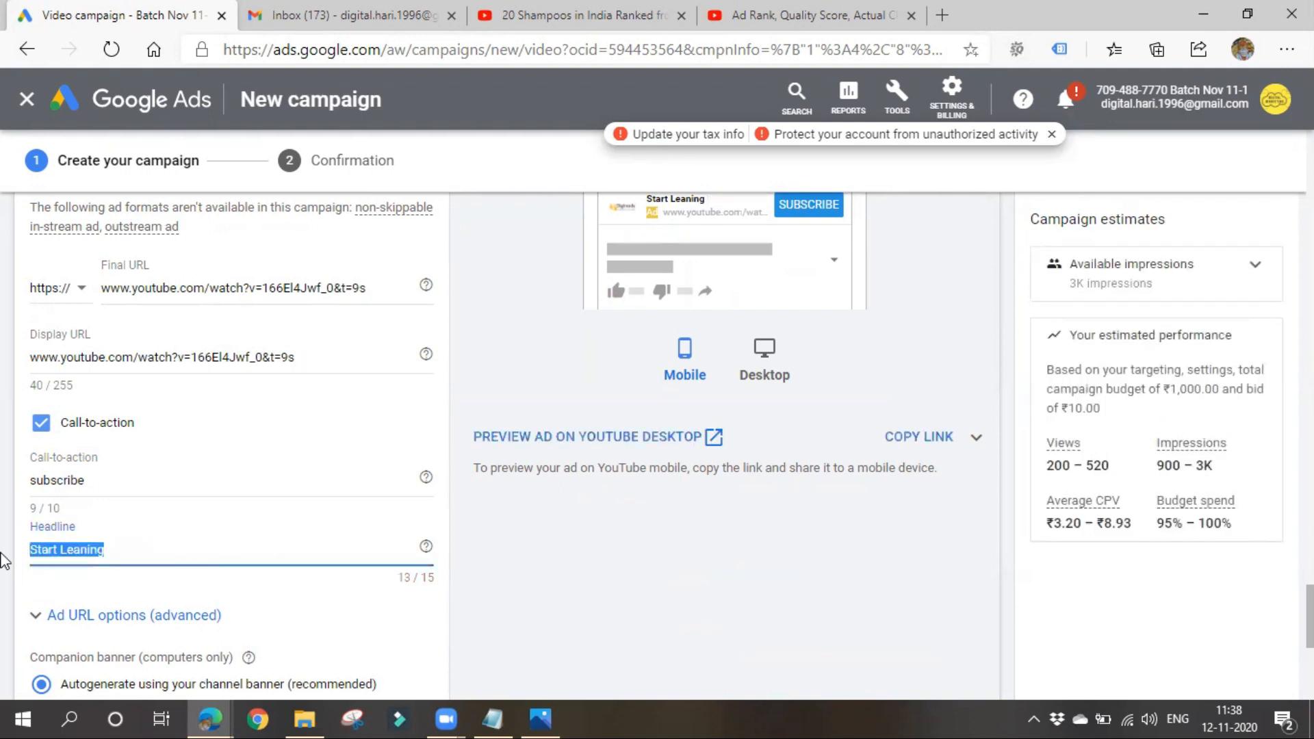
type("Dig")
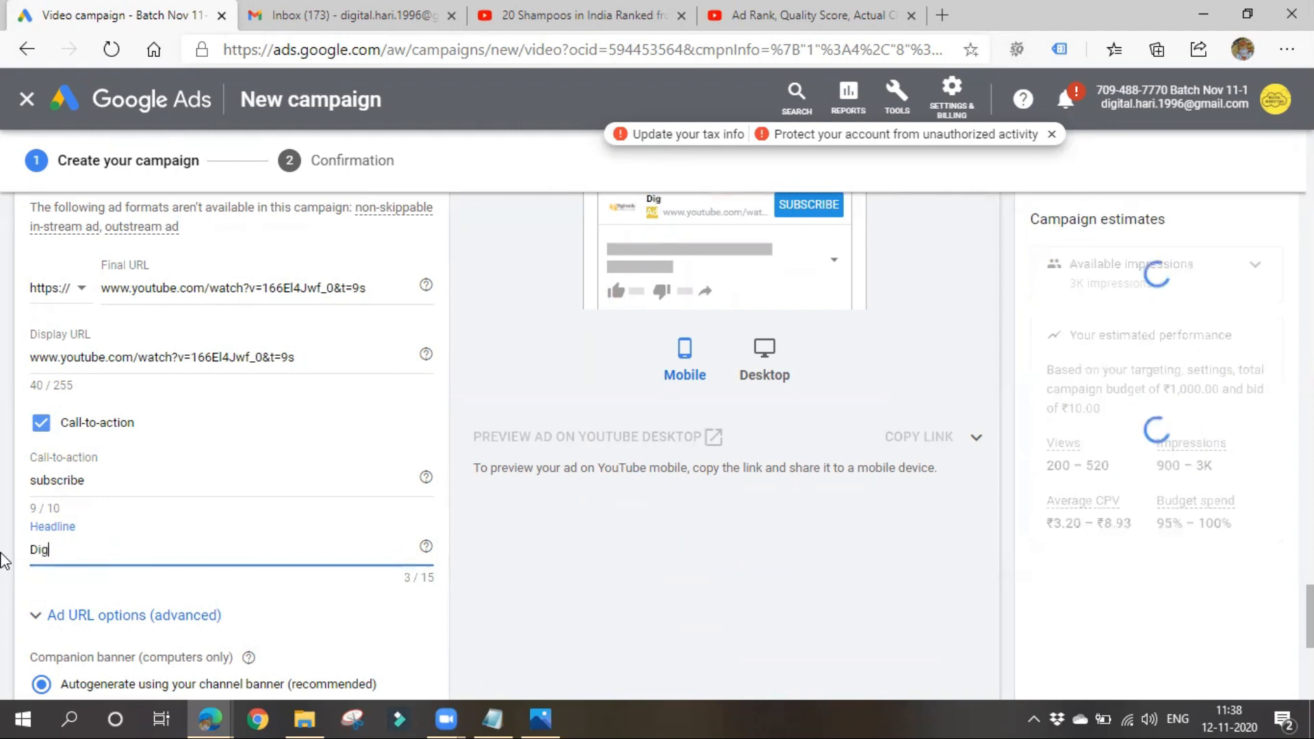
type("ital marketing")
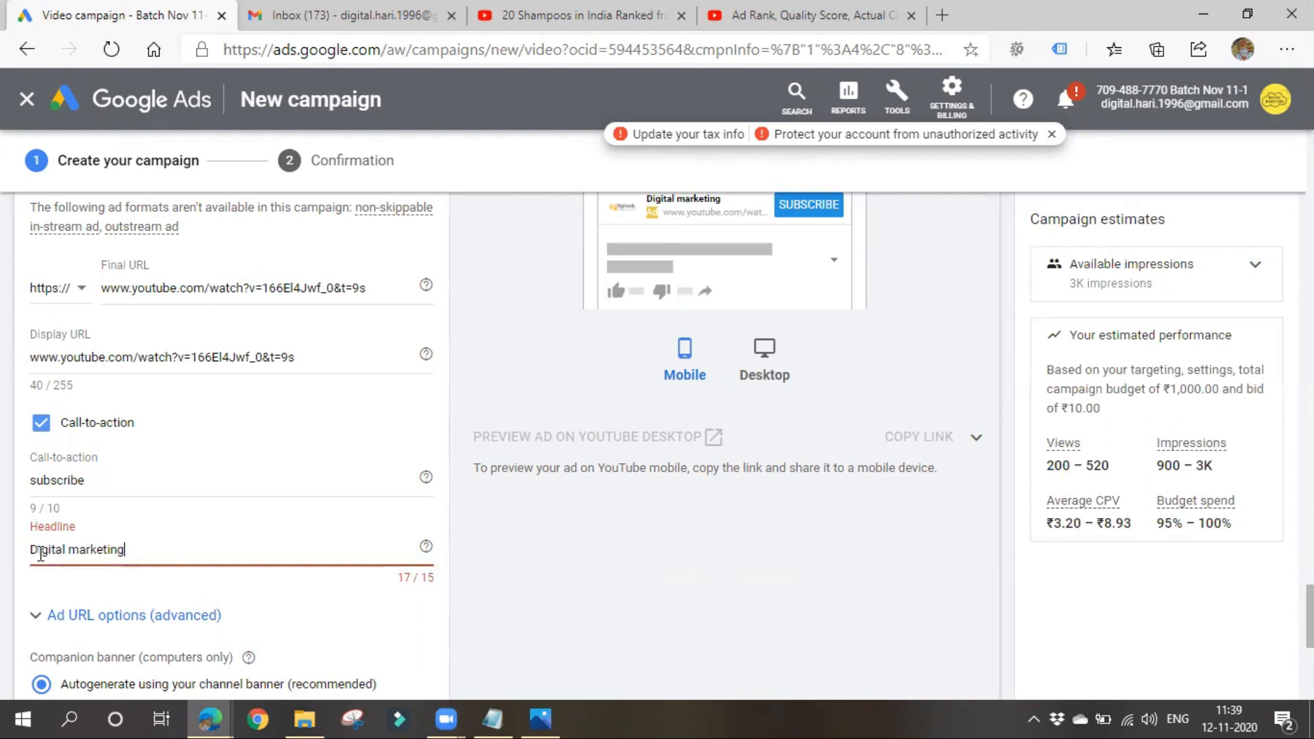
left_click_drag(67, 552, 162, 548)
right_click(161, 548)
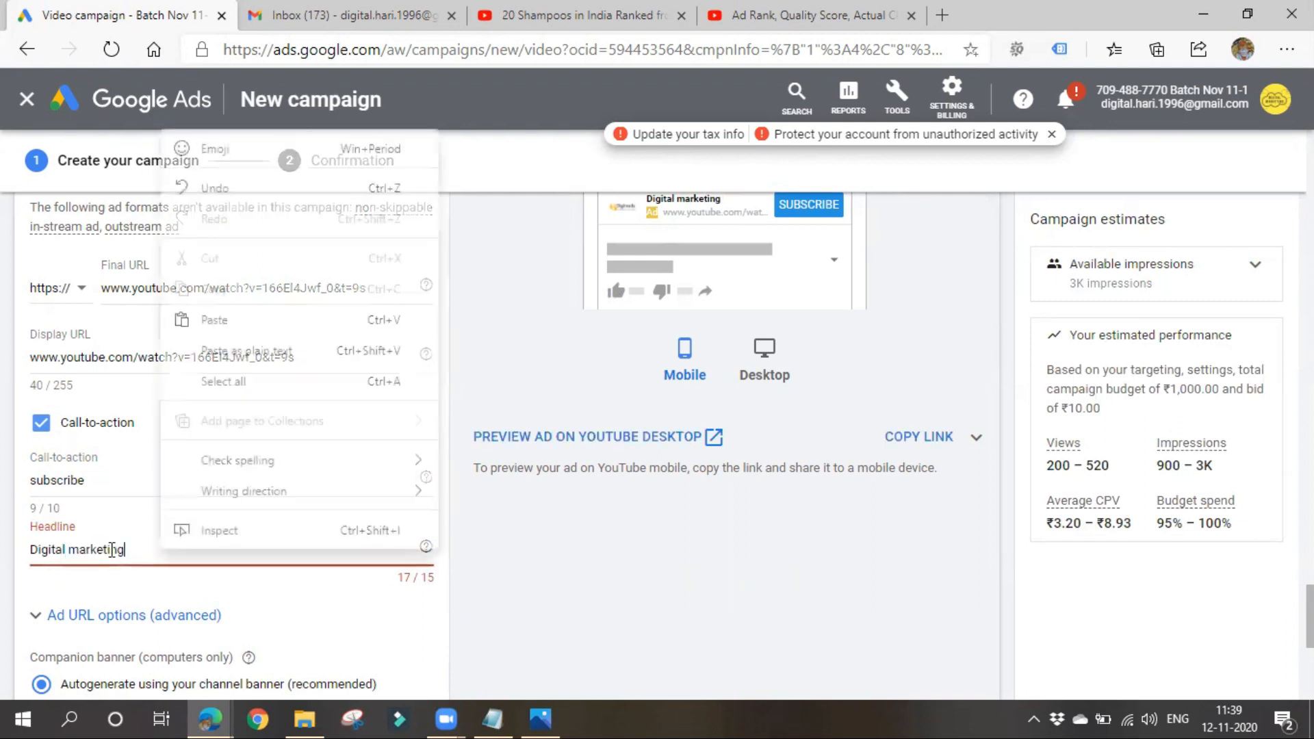
left_click(41, 549)
- Set the ad's headline to "Digiready" and check it in the mobile preview
left_click_drag(33, 551, 194, 550)
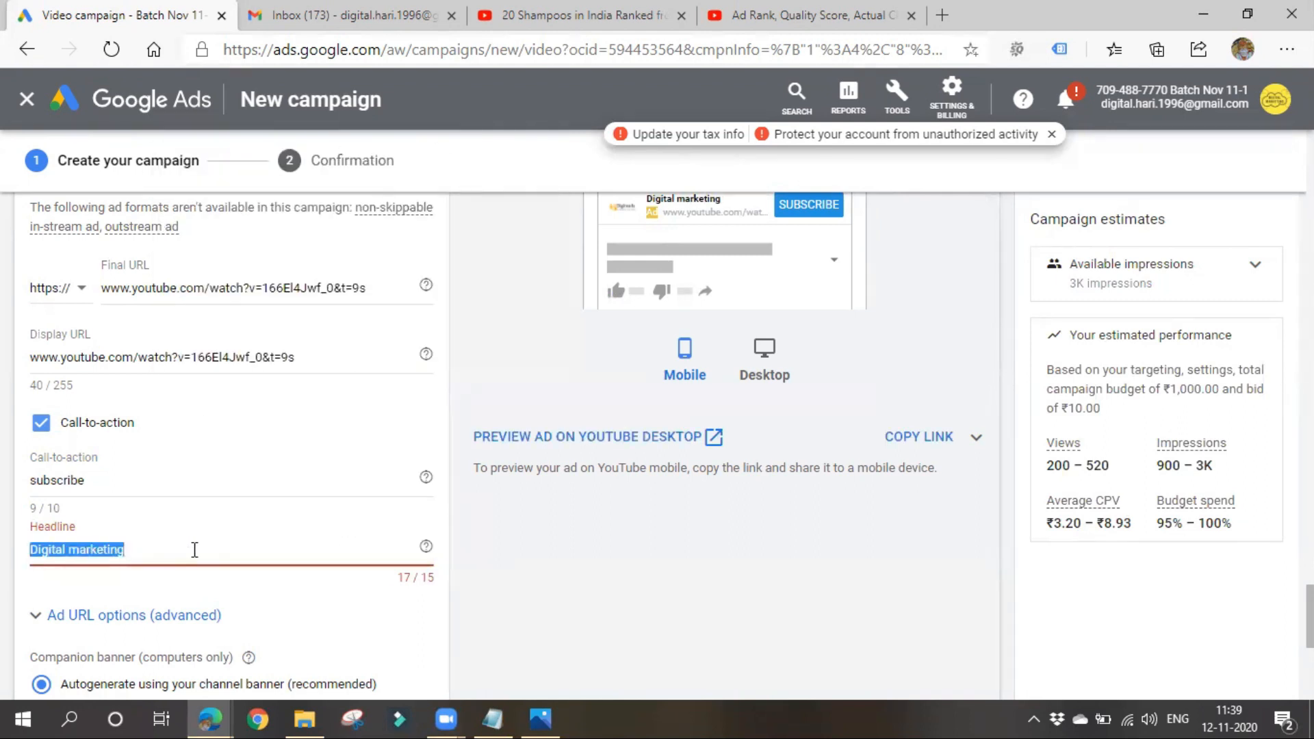
type("Digire")
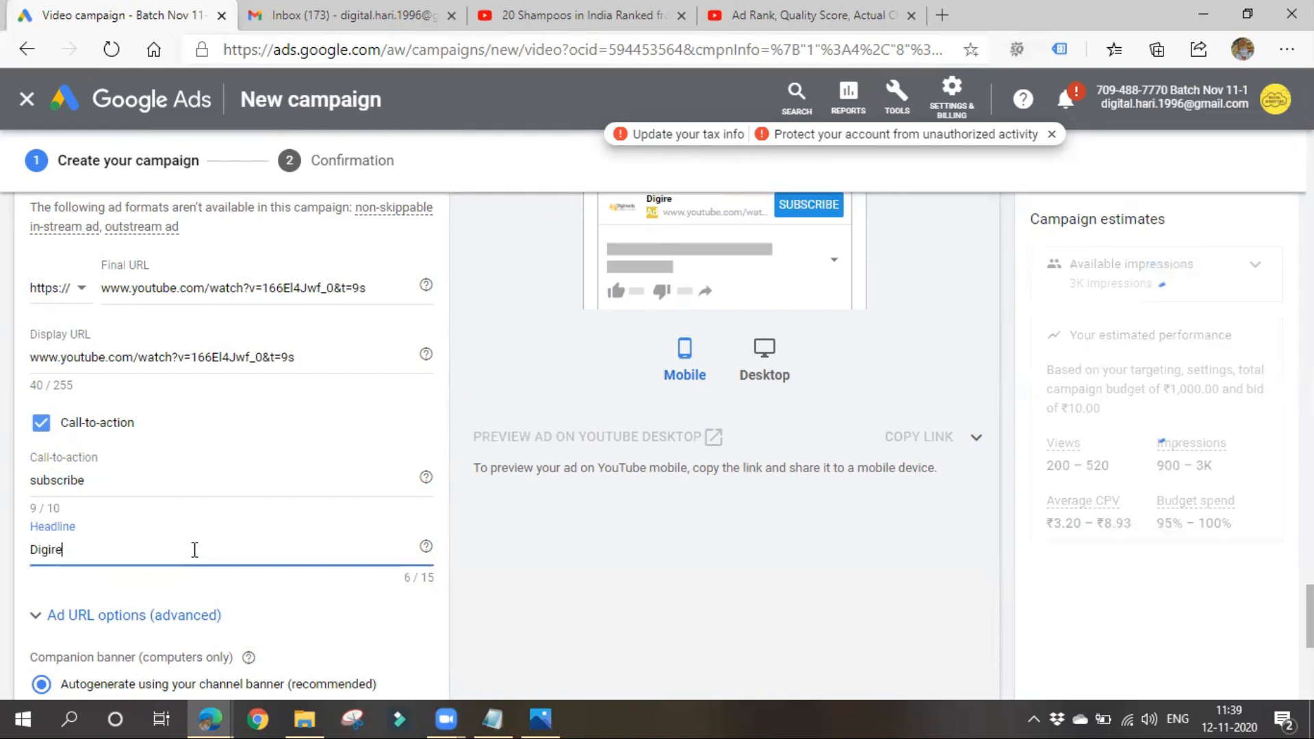
type("ady")
scroll(444, 547, "up", 3)
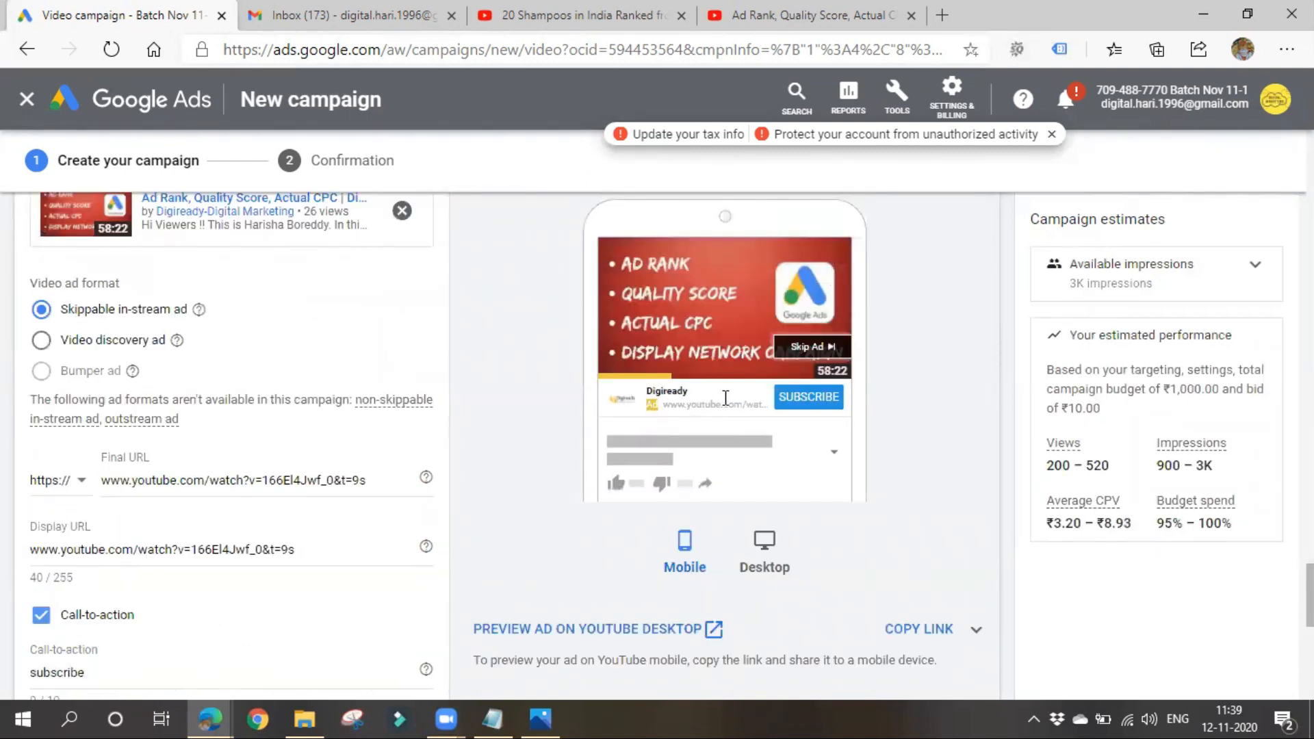
- Review the ad's remaining settings, keeping the autogenerated companion banner and ad name Ad #1, then create the campaign and continue to its ad groups
scroll(182, 541, "down", 4)
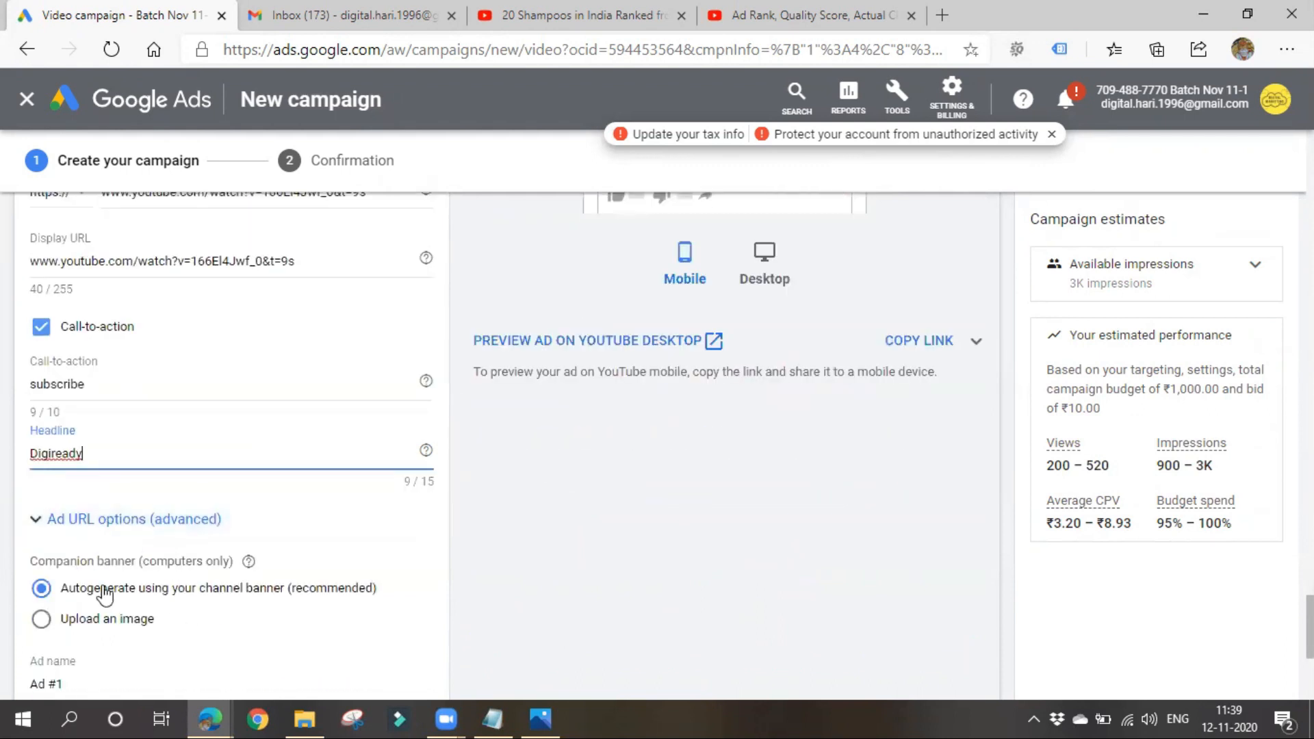
scroll(280, 596, "down", 2)
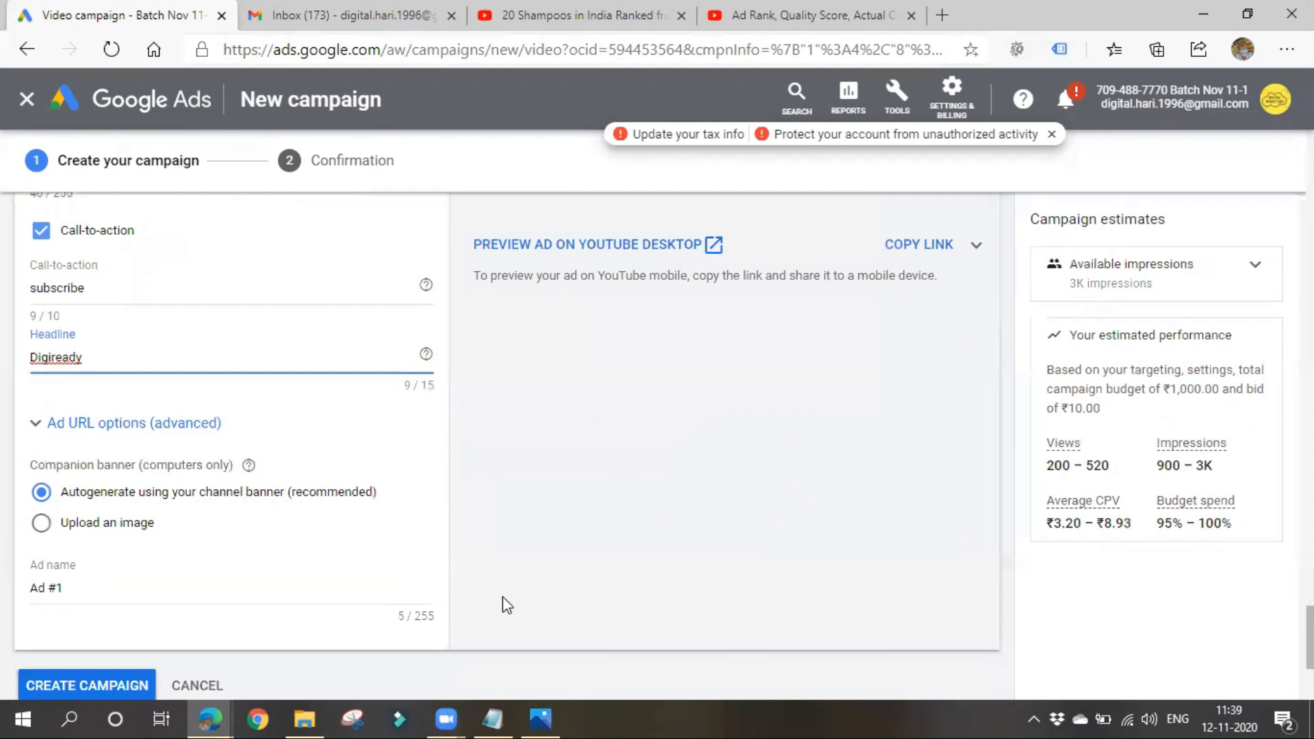
scroll(516, 597, "up", 7)
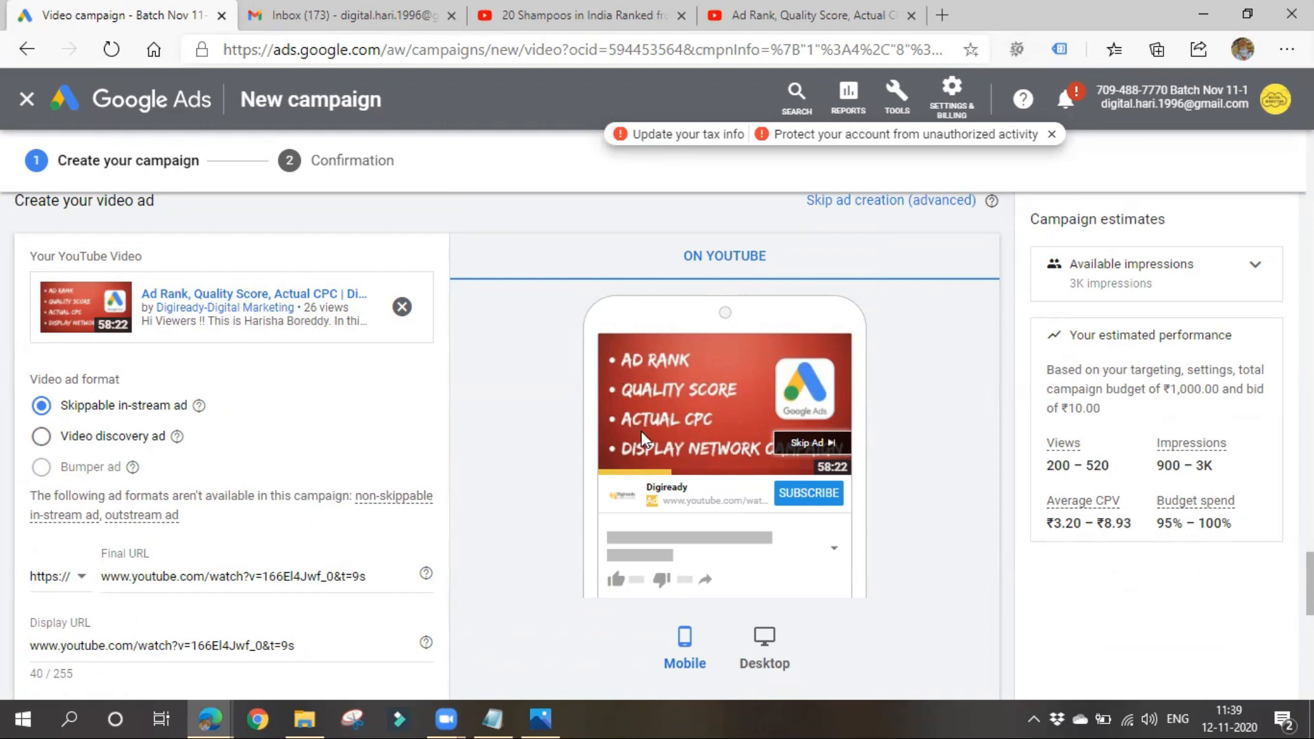
scroll(217, 449, "down", 8)
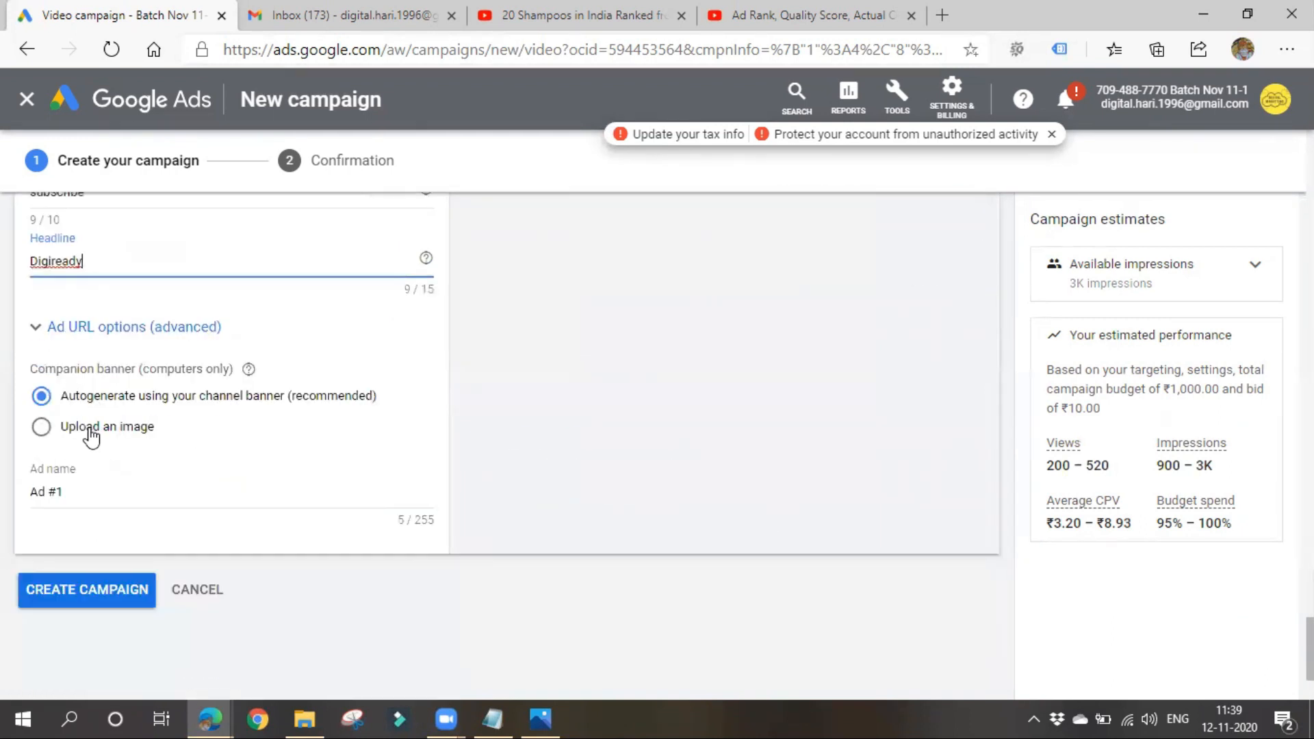
left_click(87, 484)
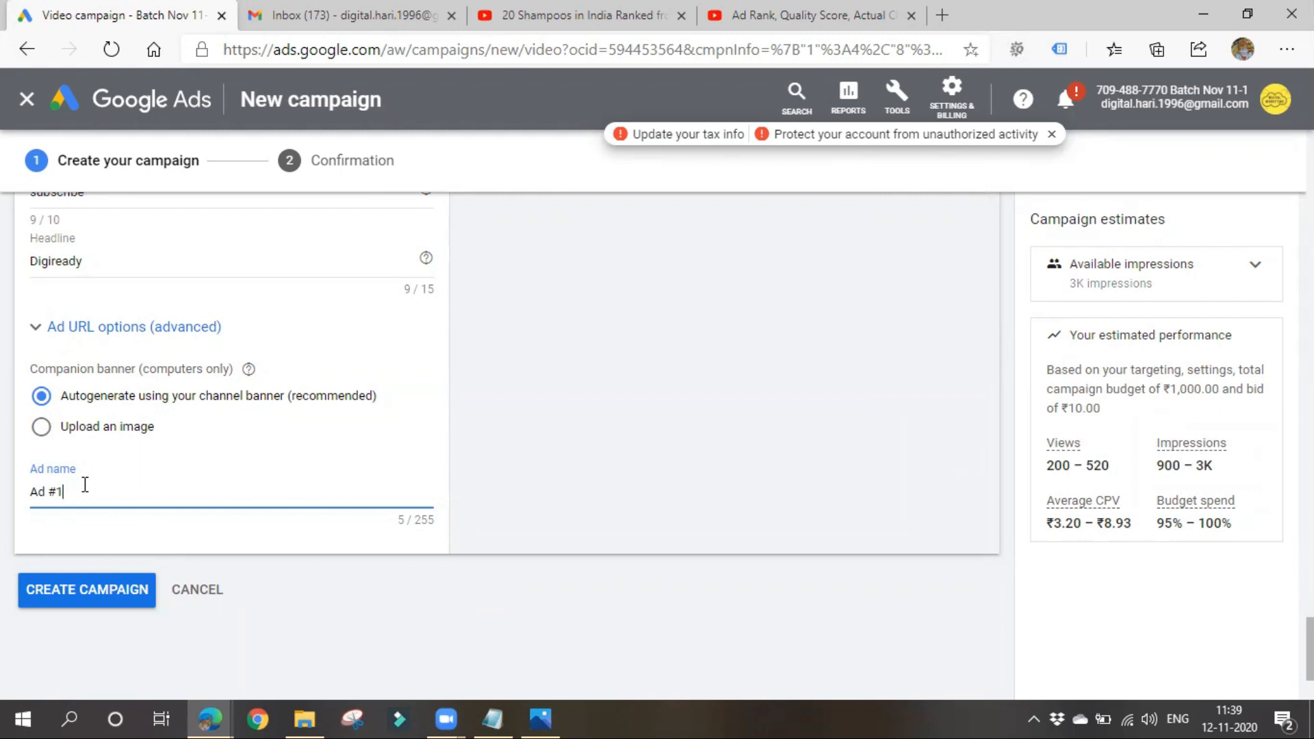
scroll(793, 479, "up", 5)
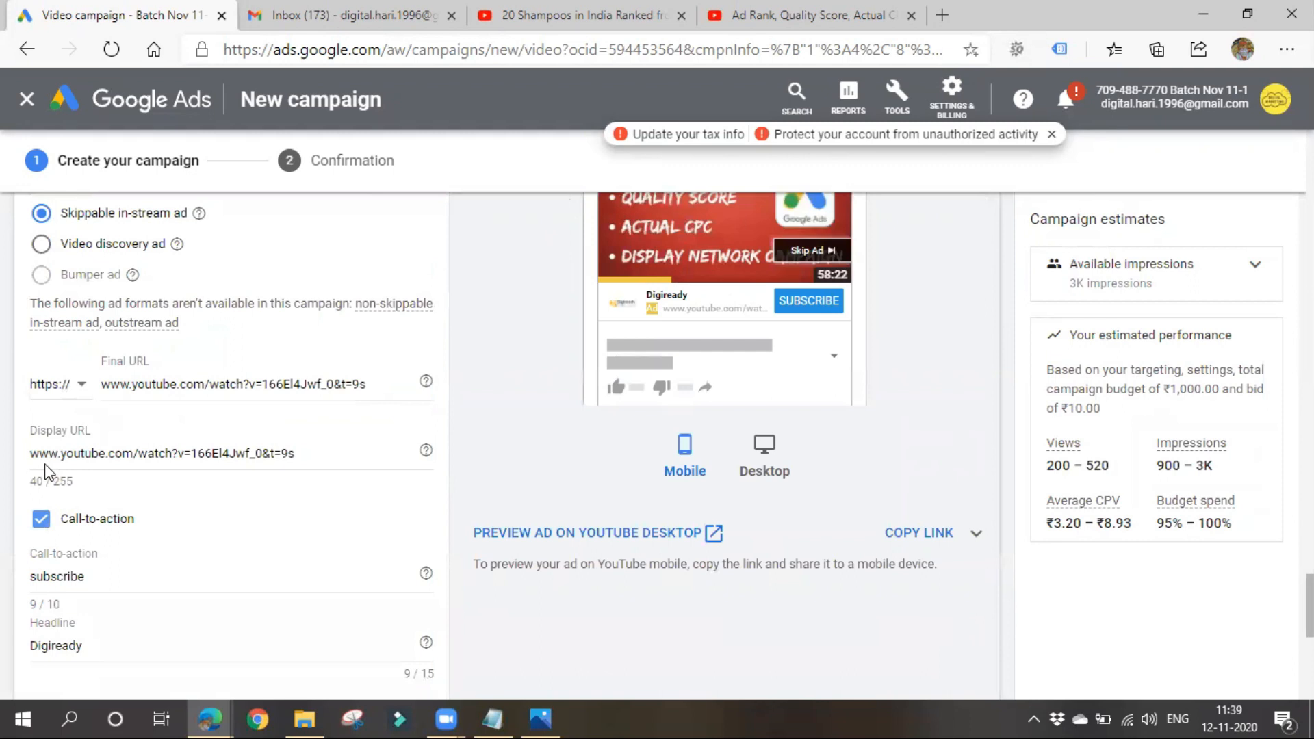
scroll(47, 464, "down", 4)
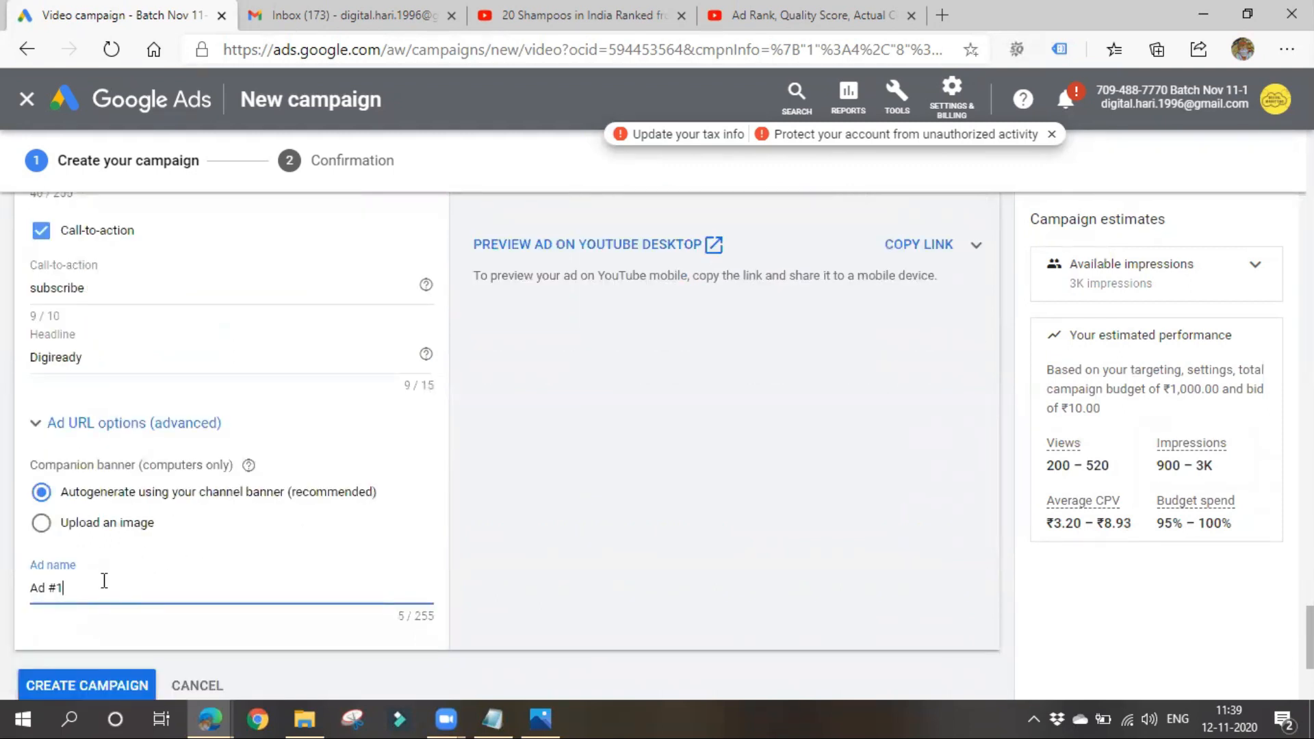
scroll(104, 580, "down", 2)
left_click(96, 590)
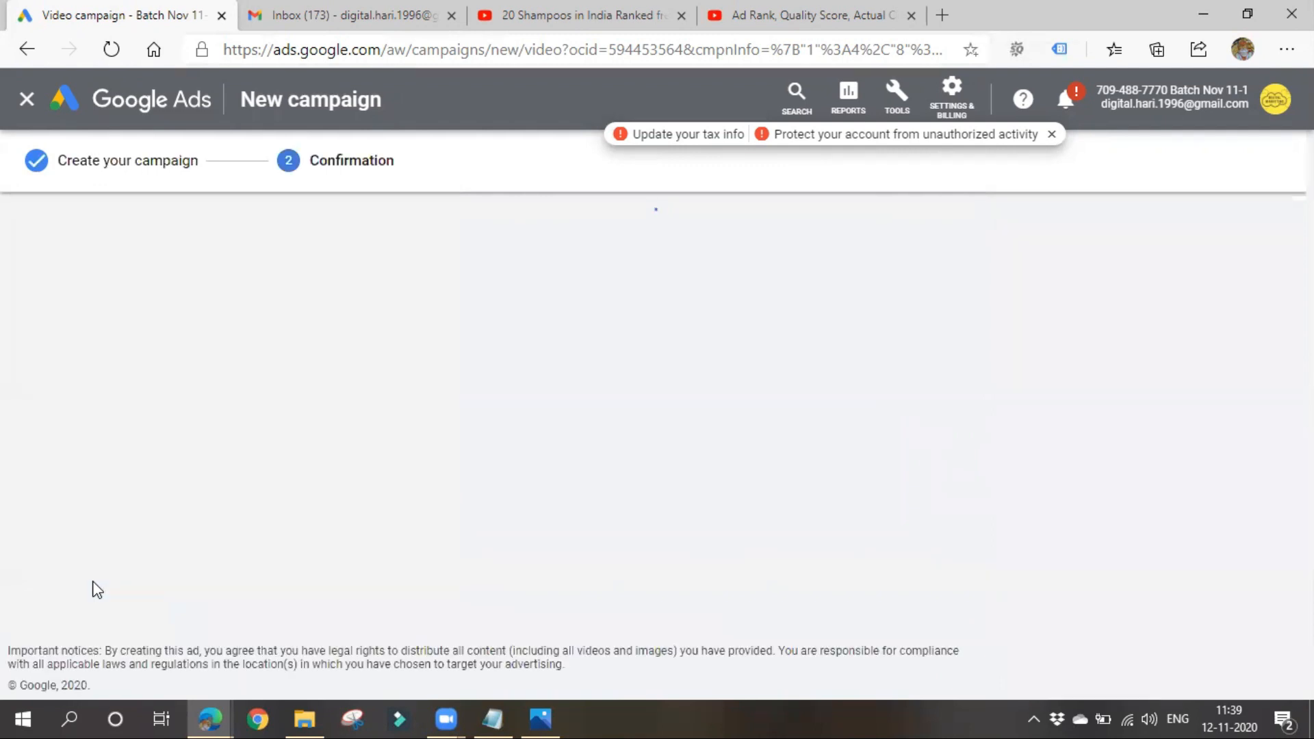
left_click(253, 583)
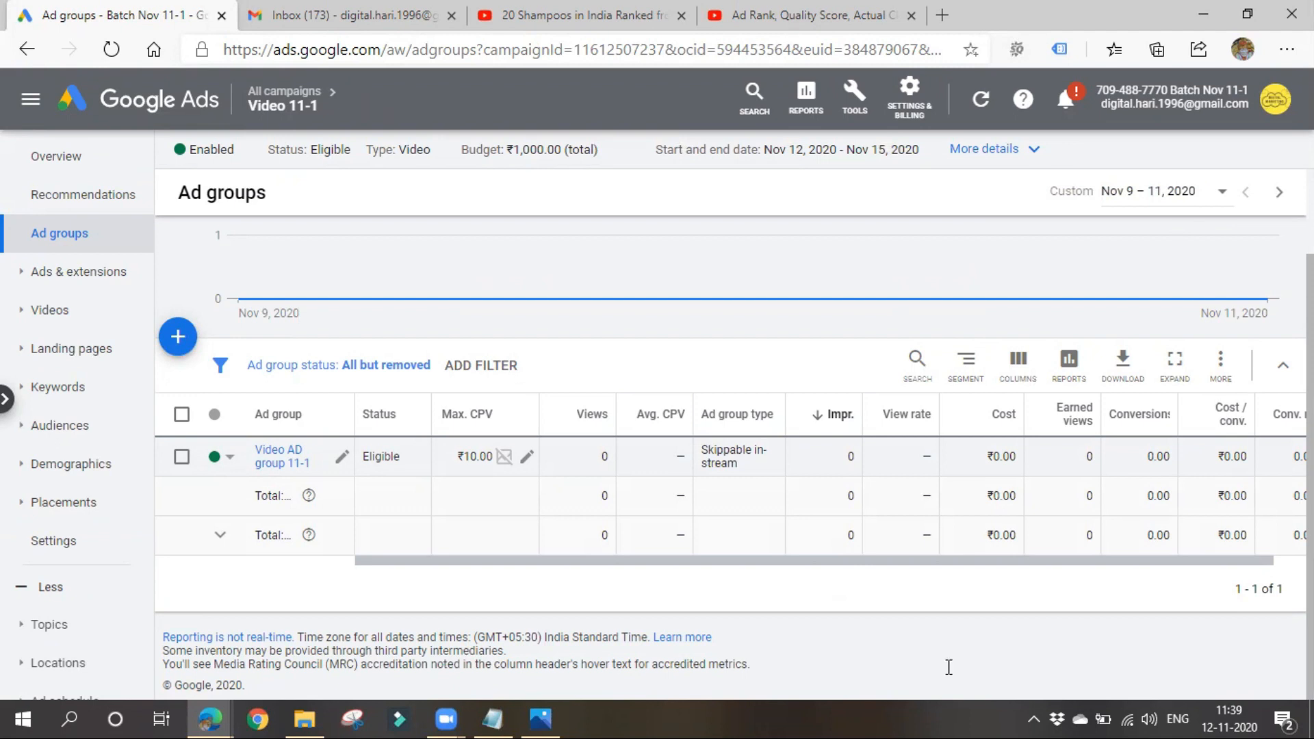
- Switch to the Wedding Shots account and open the overview of the Digiready Youtube Channel campaign
left_click(1172, 96)
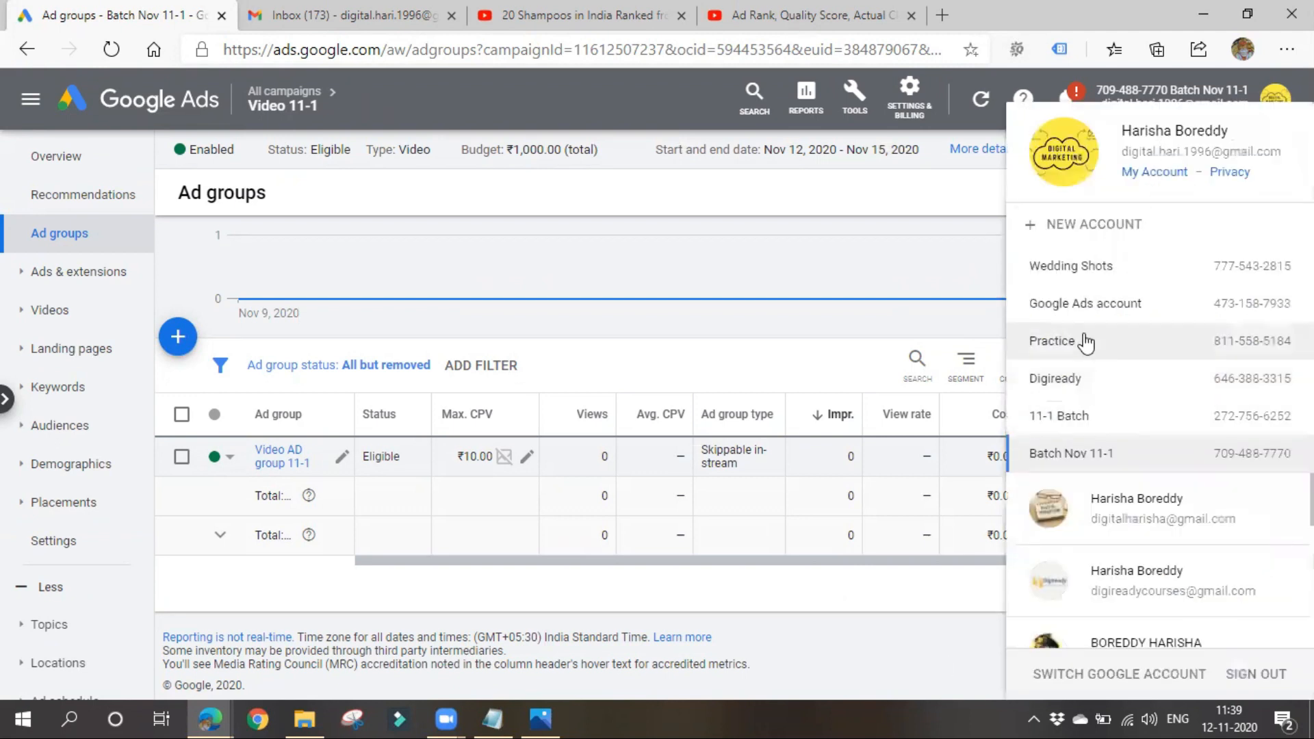
left_click(1027, 280)
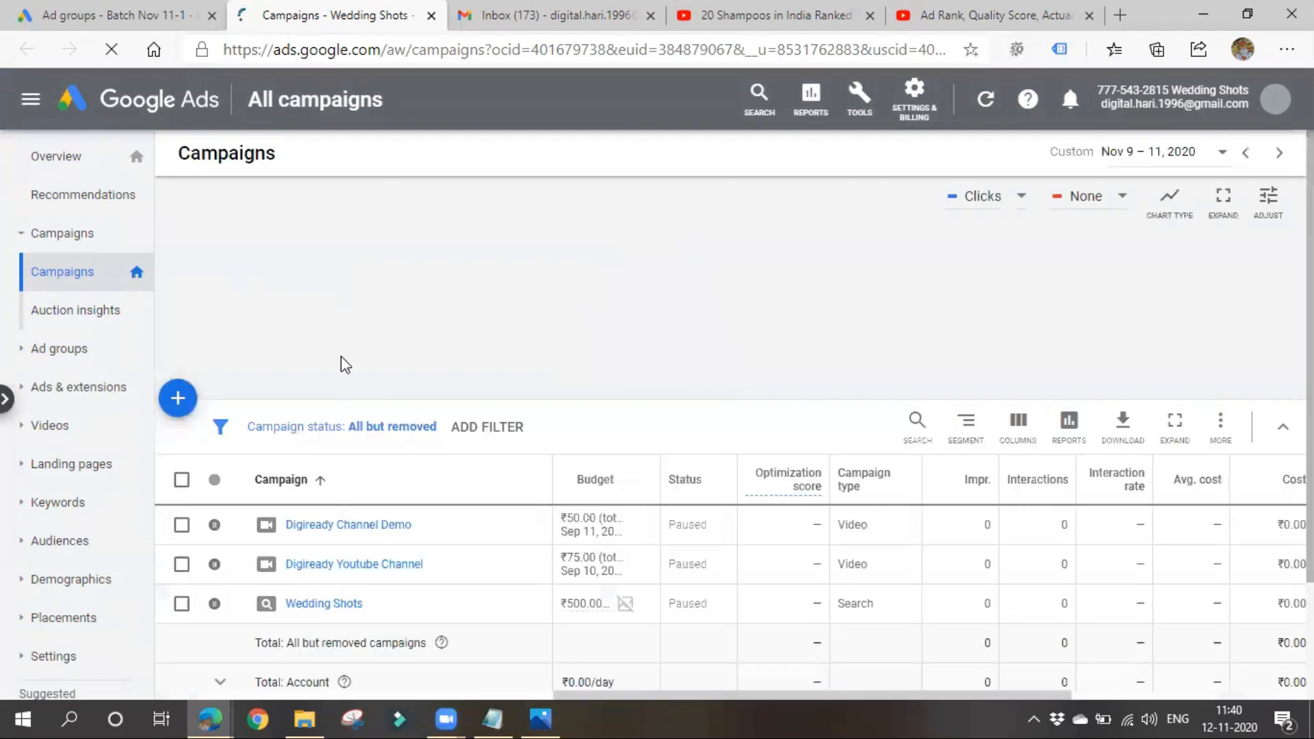
left_click(336, 567)
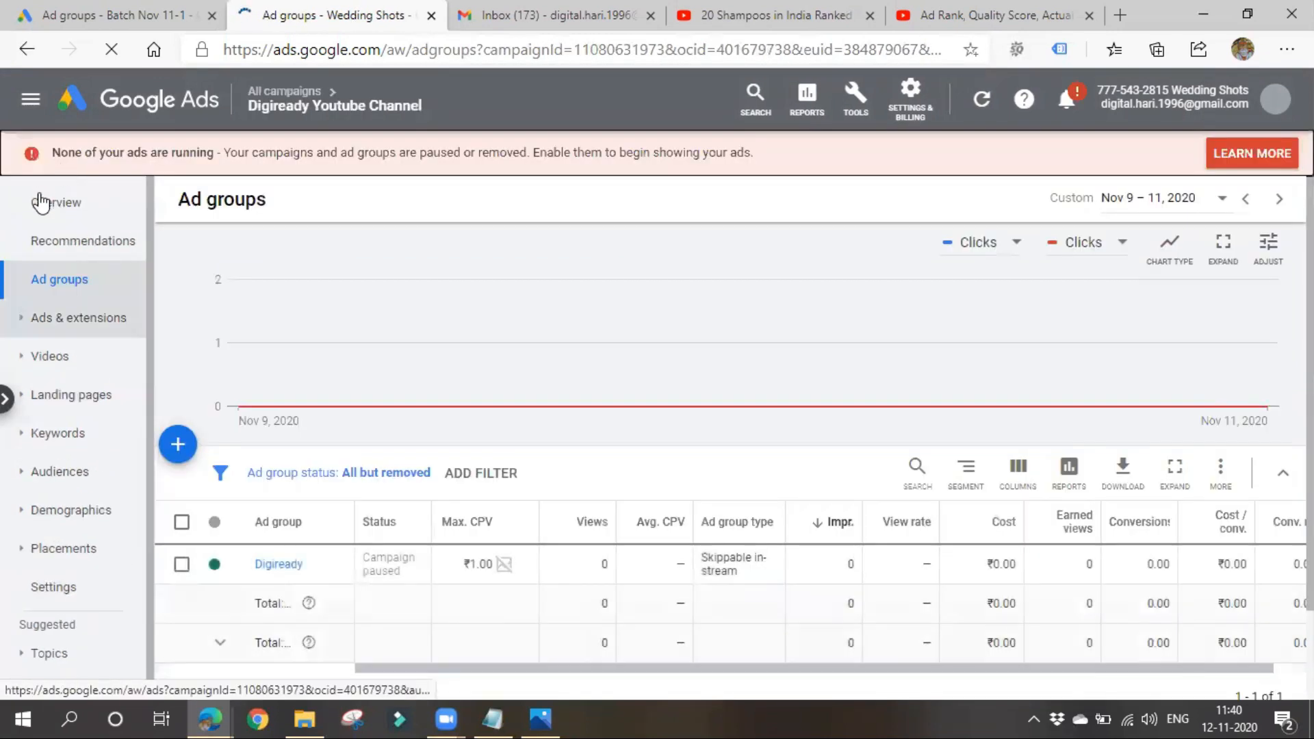
left_click(41, 201)
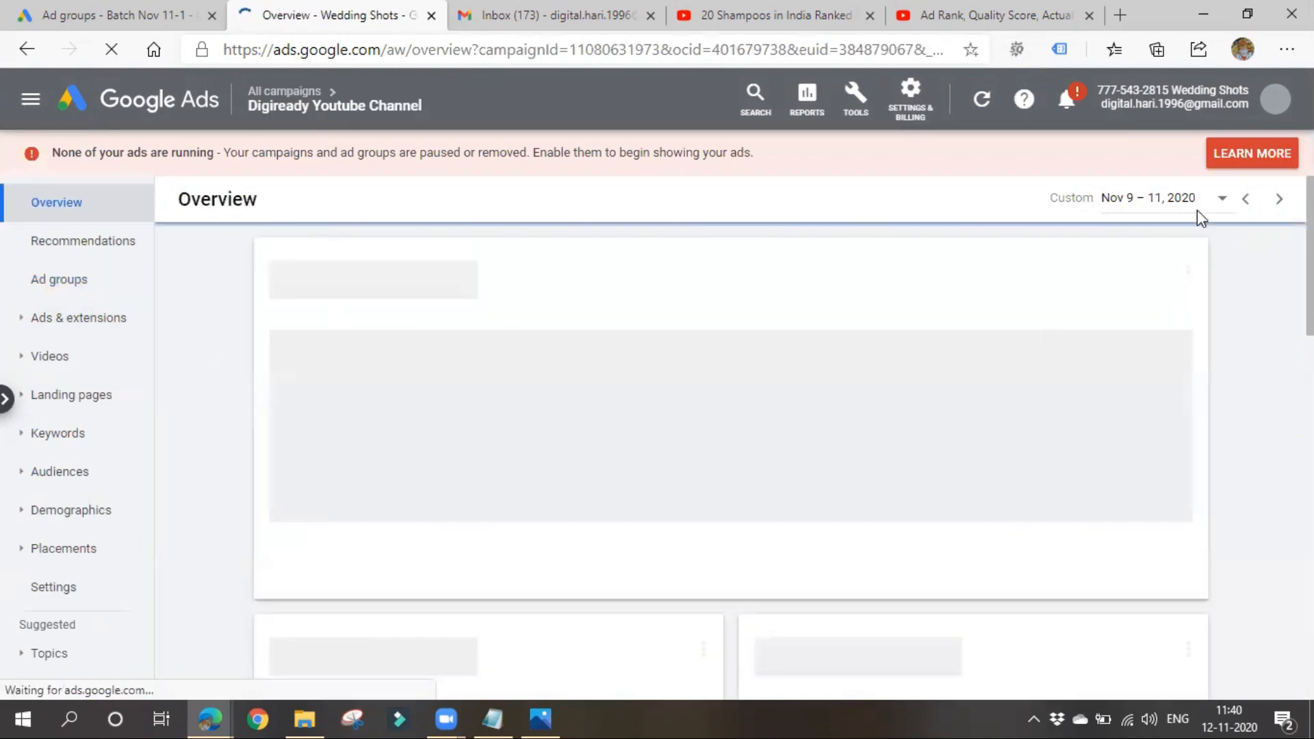
- Set the overview's date range to All time and examine the campaign's performance, video retention, placements, audiences and devices
left_click(1197, 214)
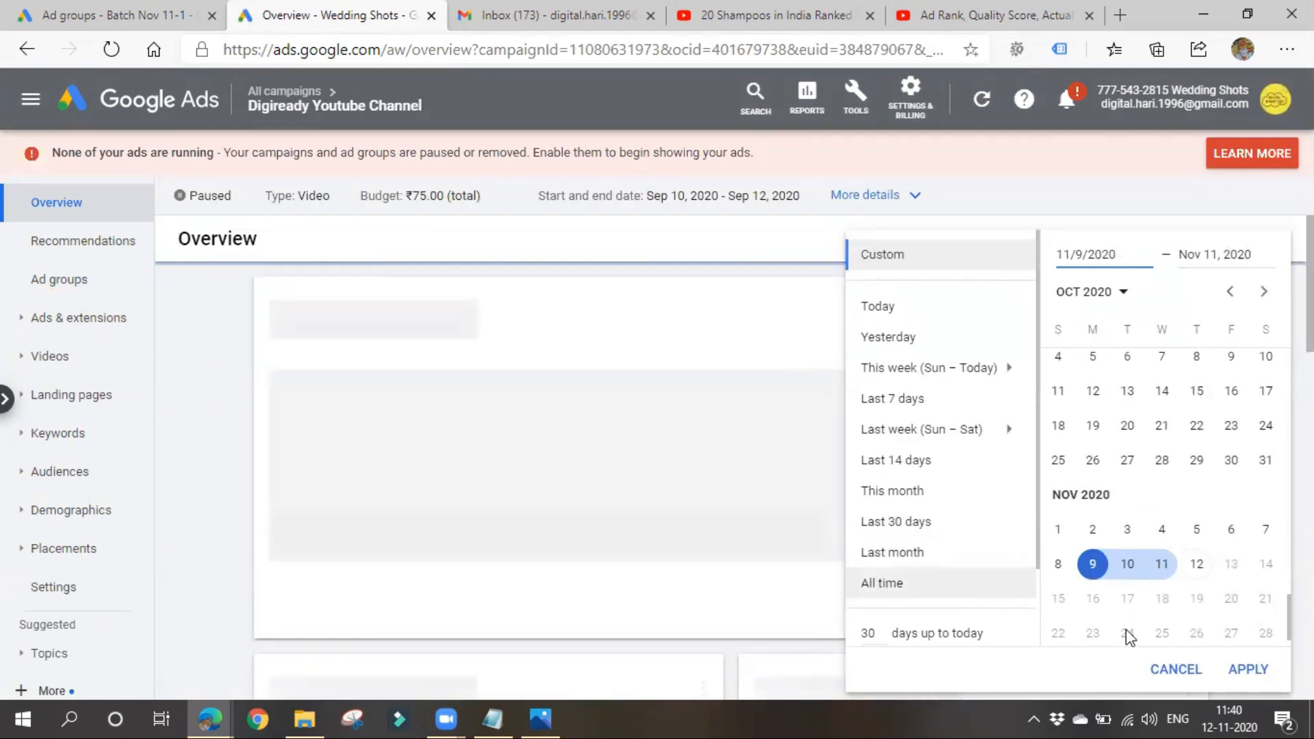
left_click(1248, 669)
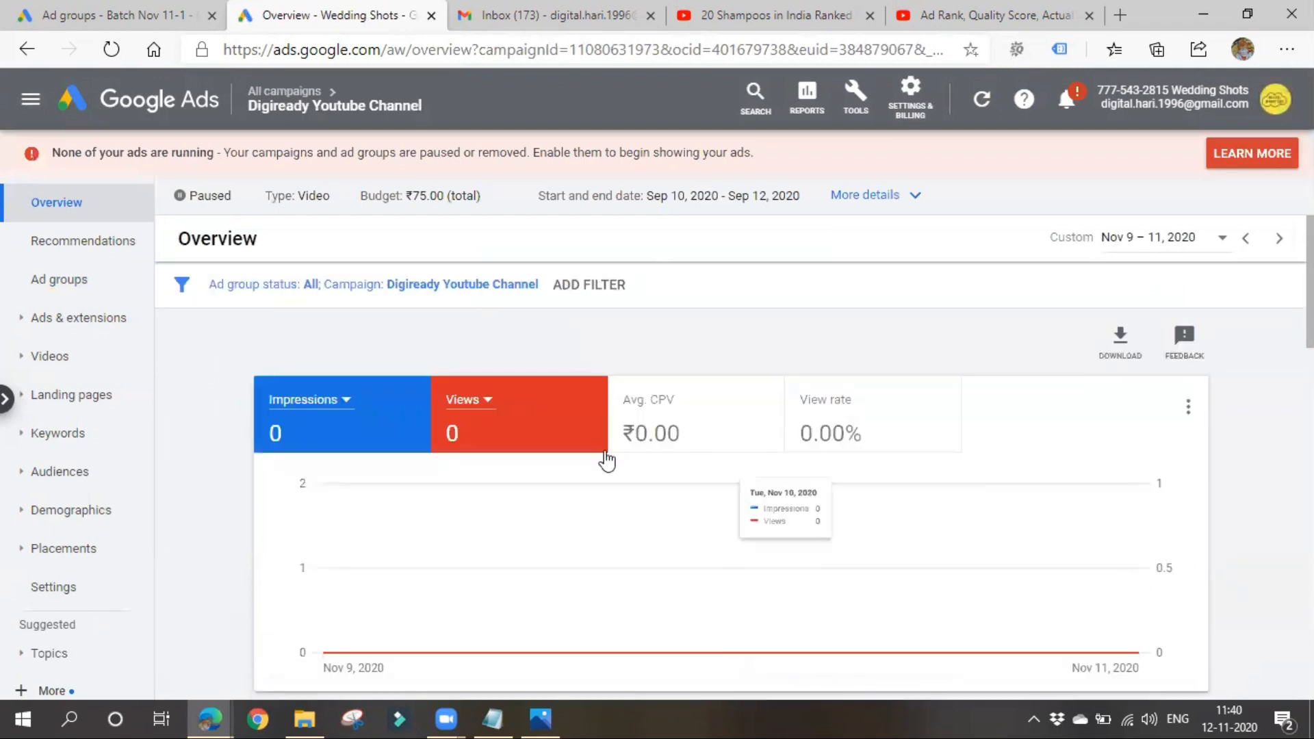
left_click(1155, 241)
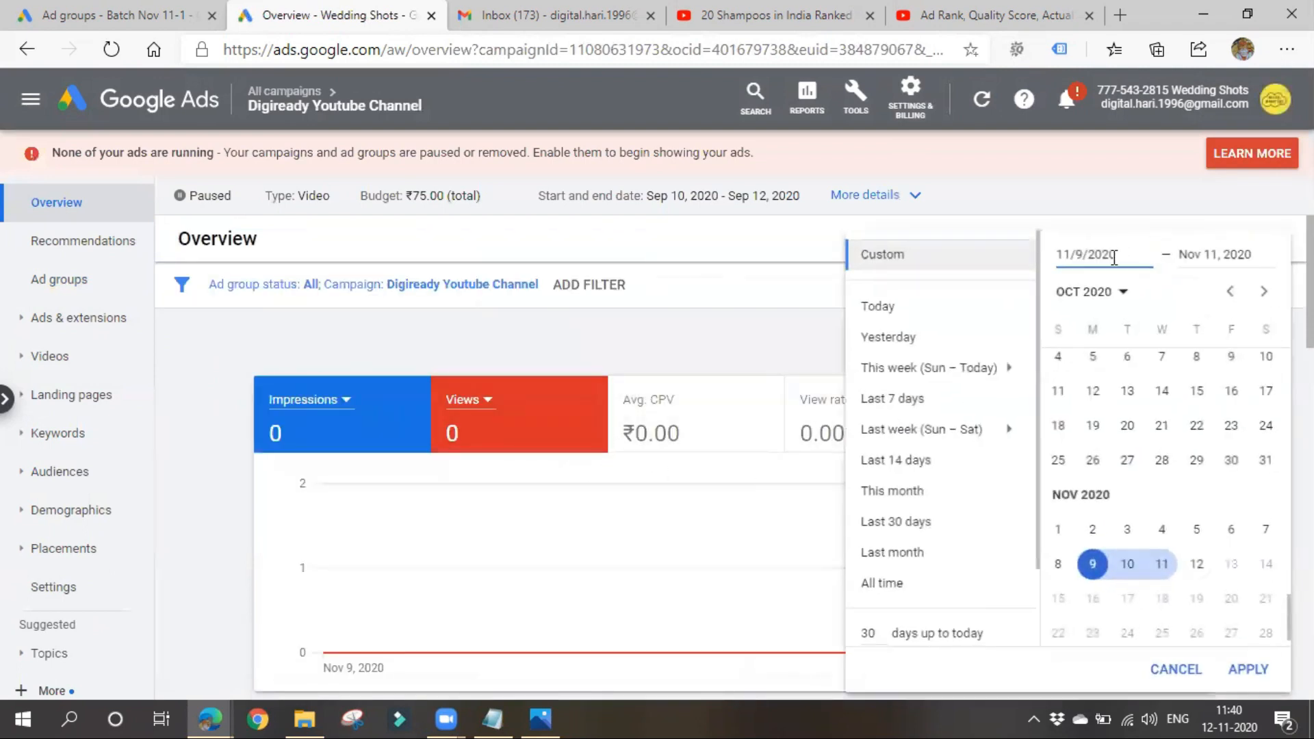
left_click(917, 583)
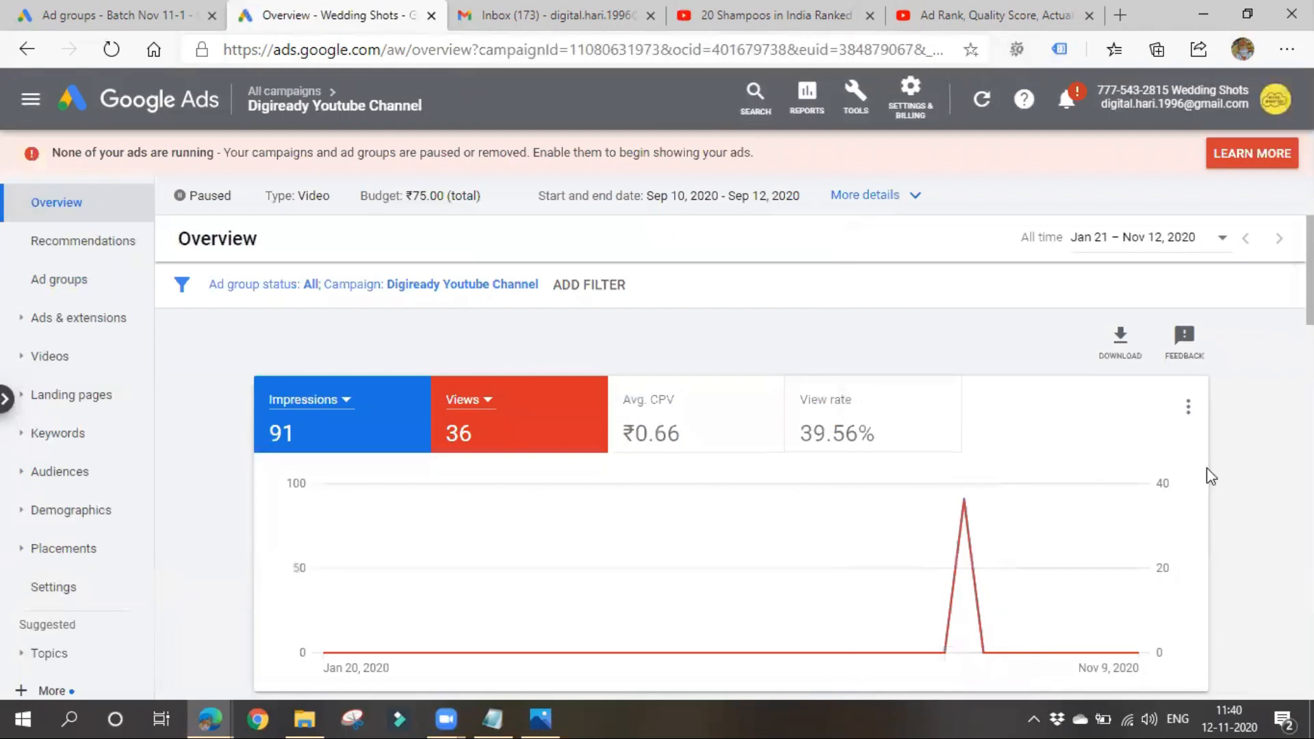
scroll(1208, 473, "down", 1)
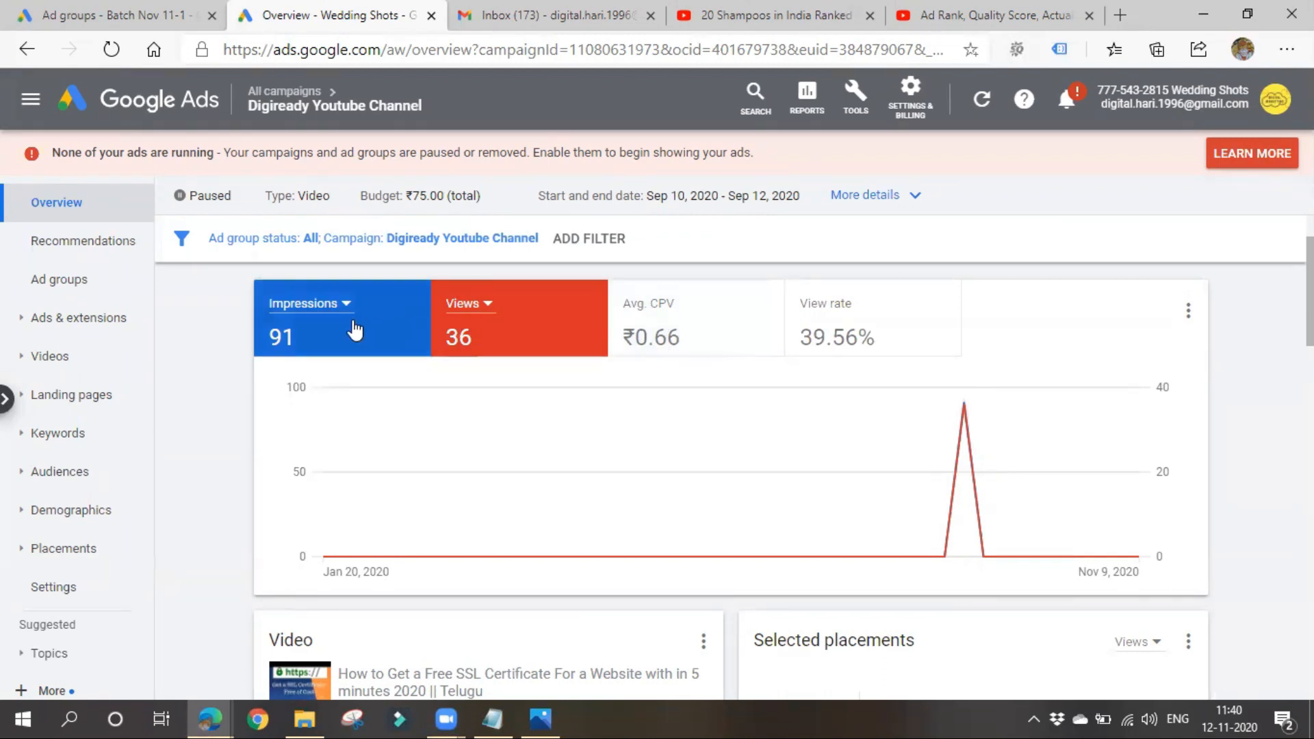
scroll(495, 431, "down", 4)
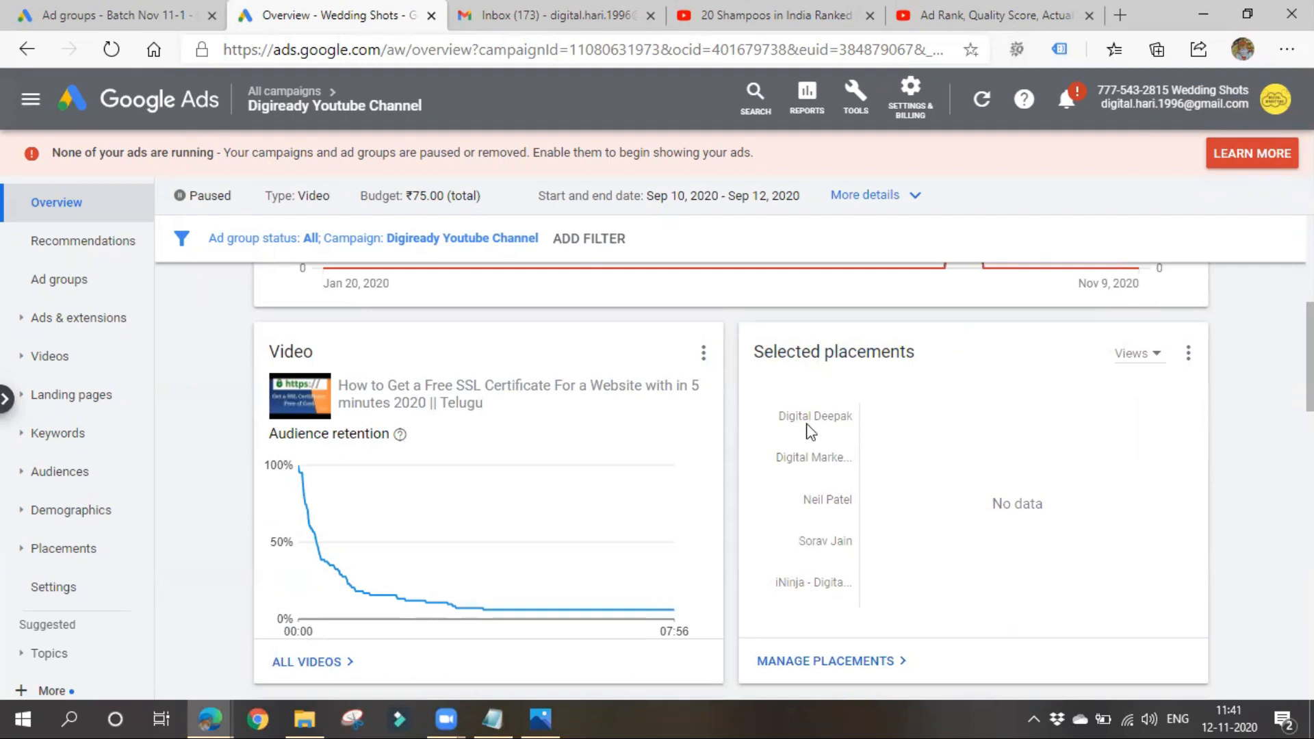
scroll(801, 475, "down", 4)
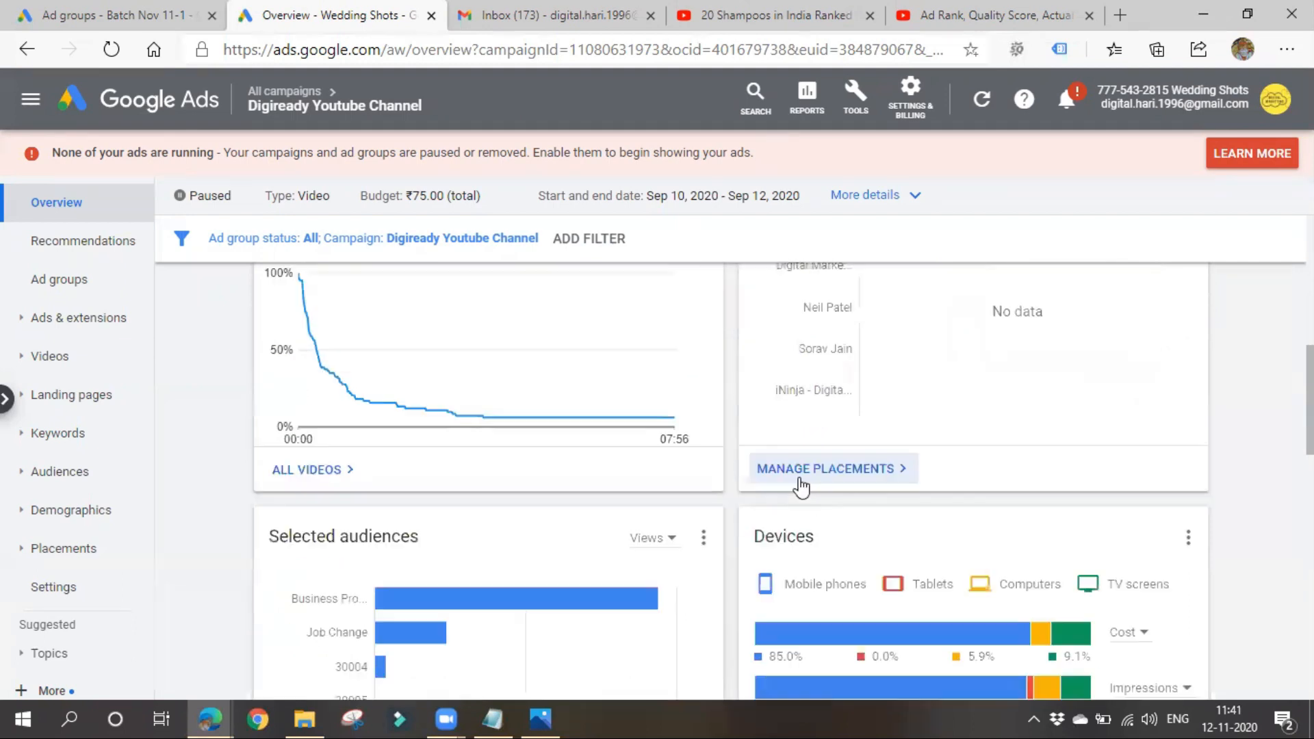
scroll(794, 485, "down", 1)
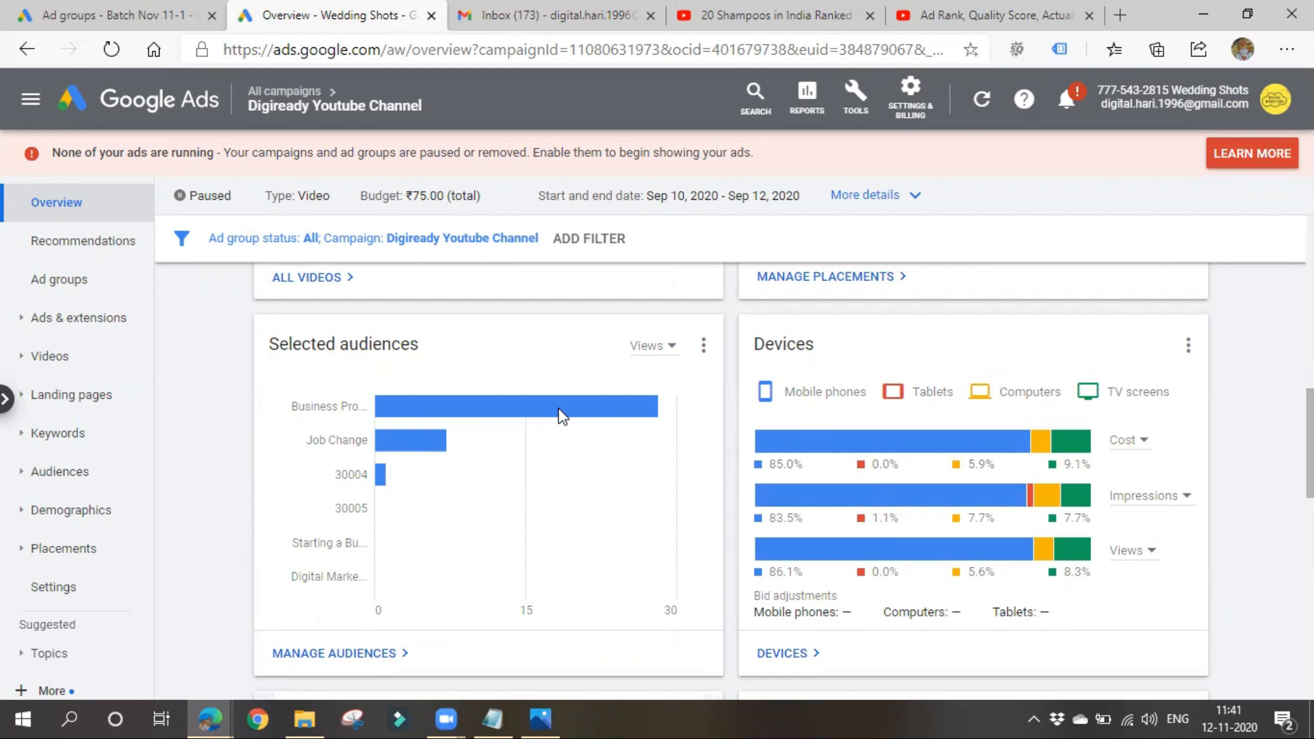
- Dismiss the account list on campaign Video 11-1's ad groups page and return to the Digiready Youtube Channel campaign overview
mouse_move(493, 507)
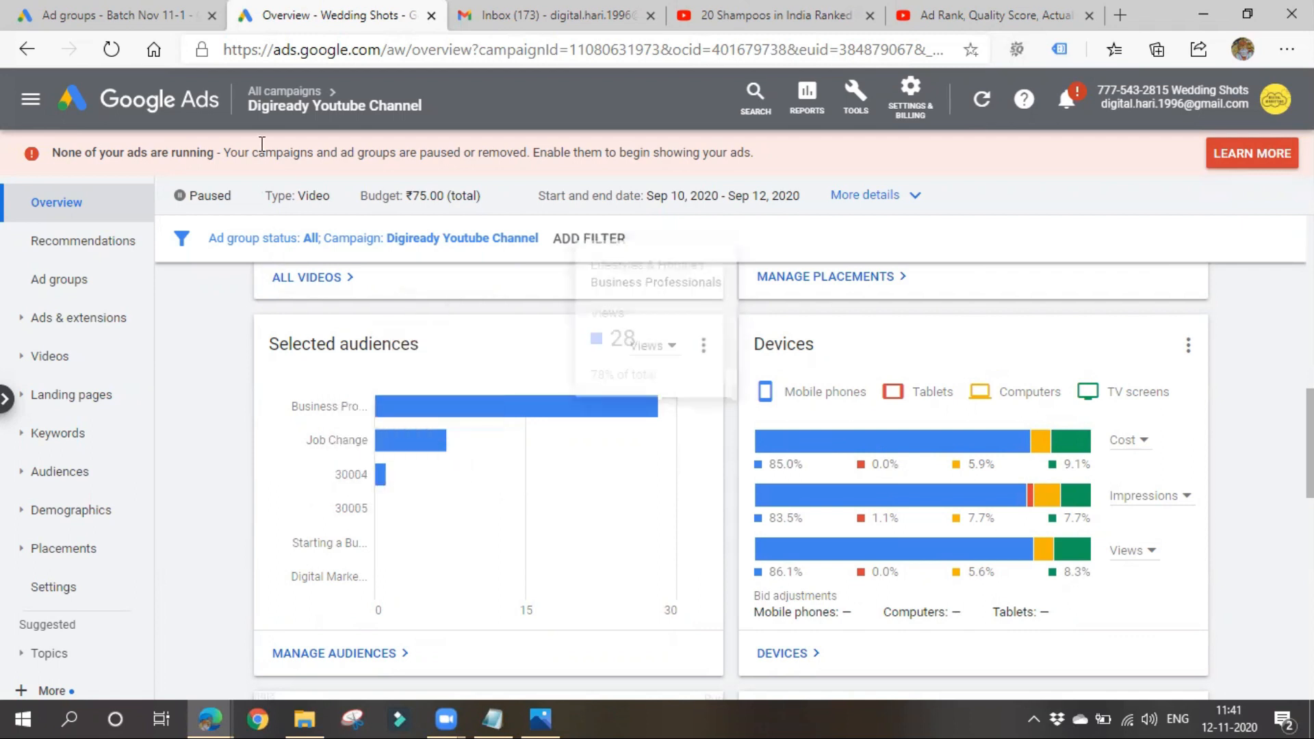
left_click(149, 11)
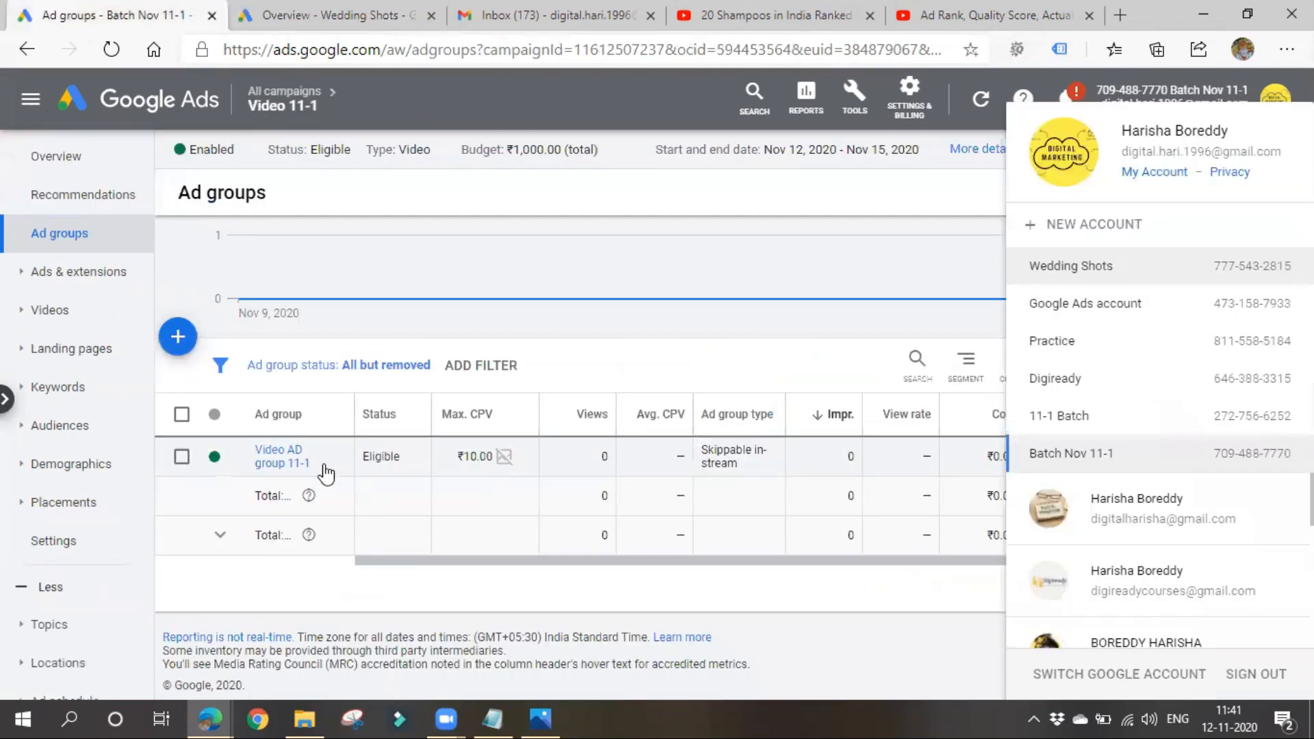
left_click(469, 284)
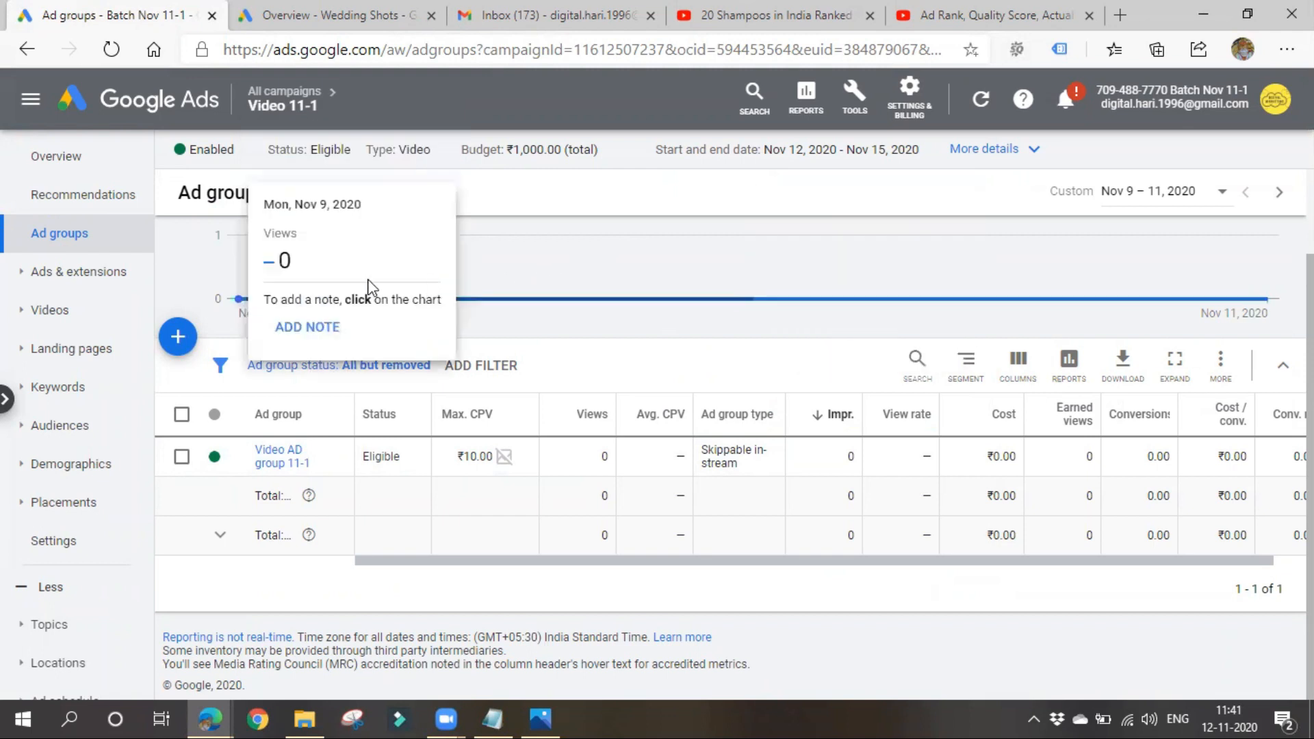
left_click(317, 11)
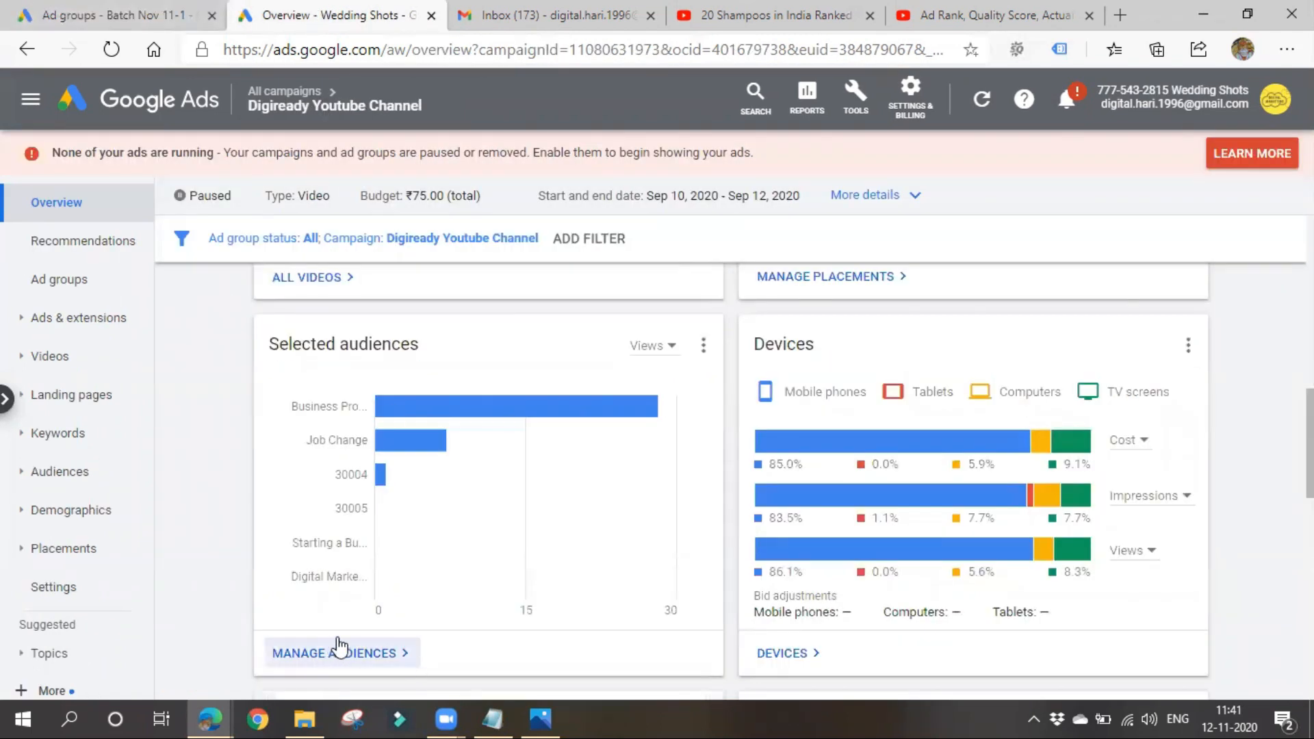
- Examine the campaign's views by location, by gender and age, and by day and hour in the overview
scroll(380, 612, "down", 4)
scroll(478, 582, "down", 3)
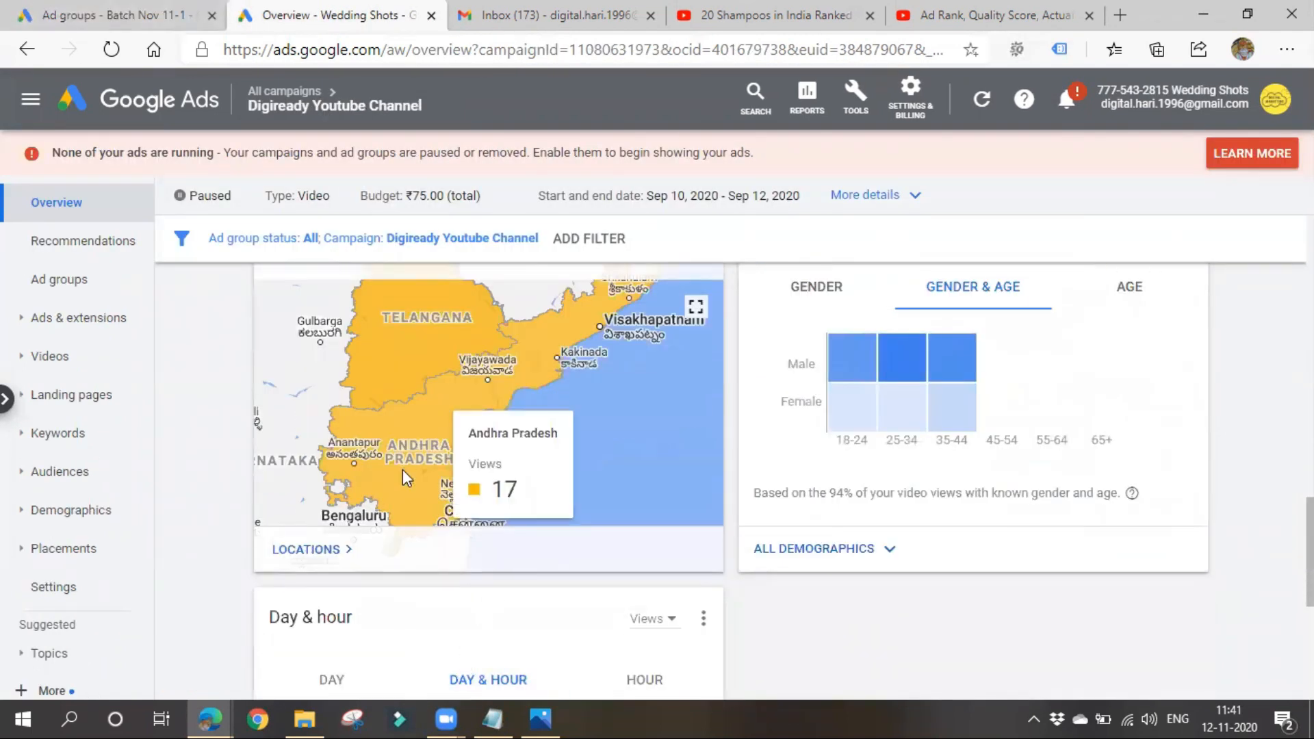
mouse_move(408, 352)
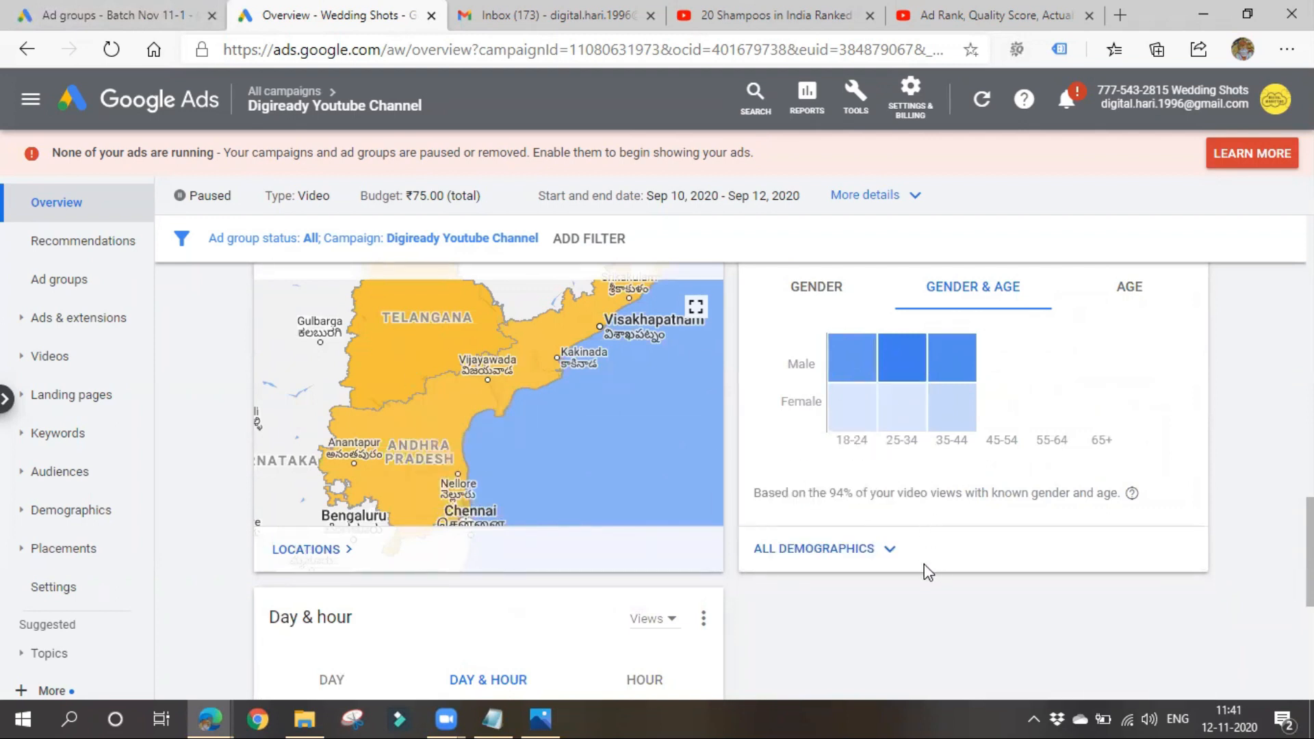
mouse_move(1022, 420)
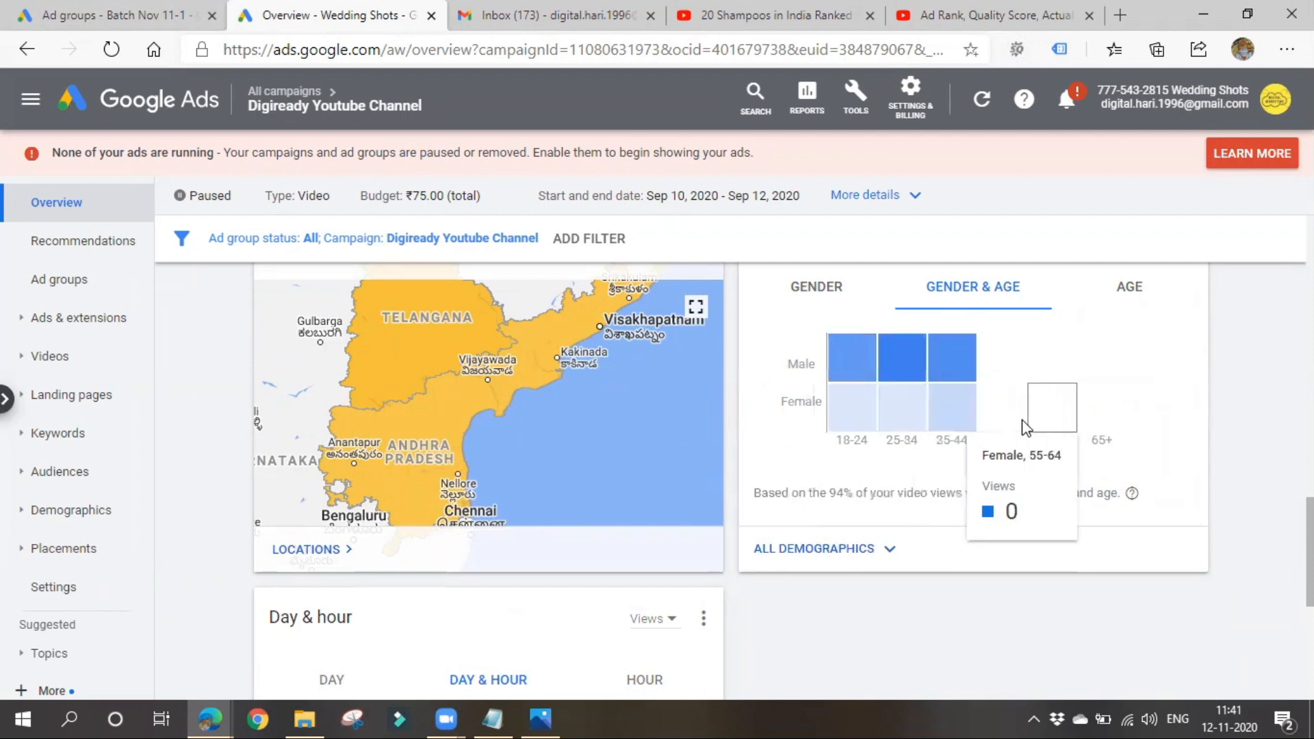
scroll(293, 513, "down", 4)
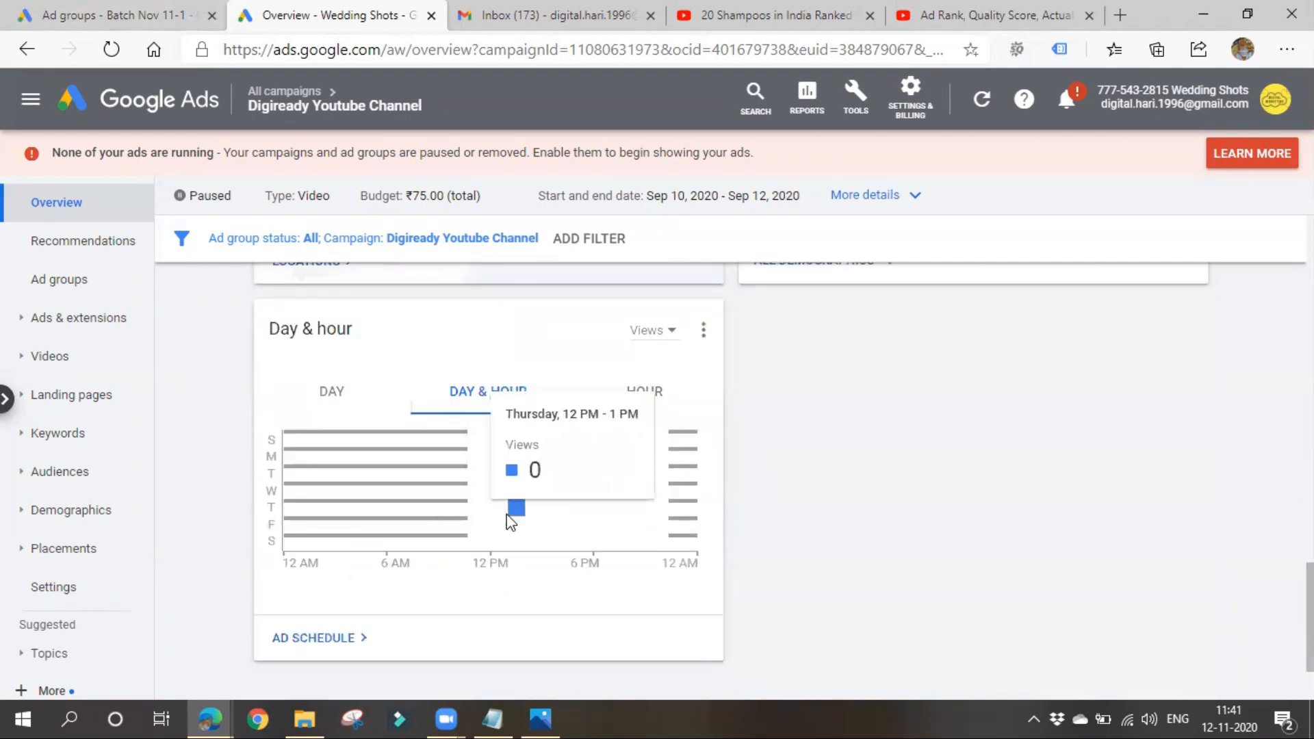
mouse_move(550, 534)
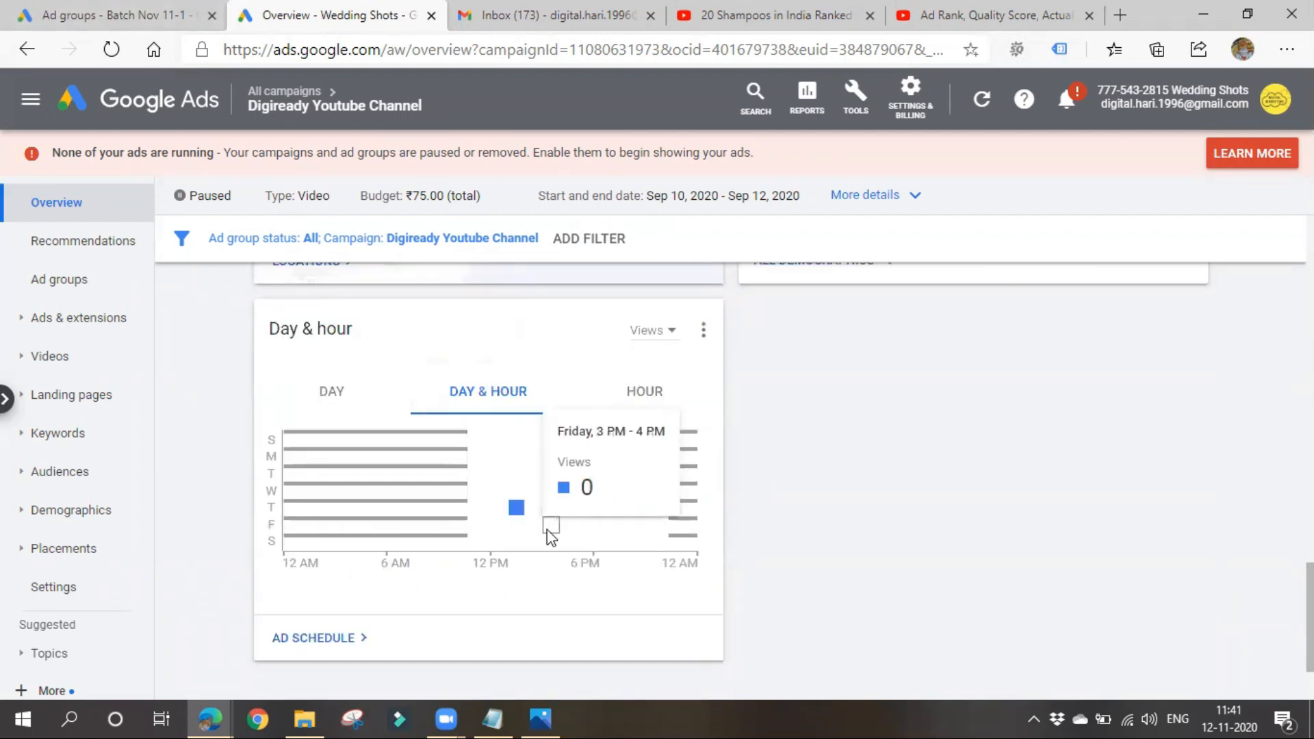
scroll(536, 593, "up", 10)
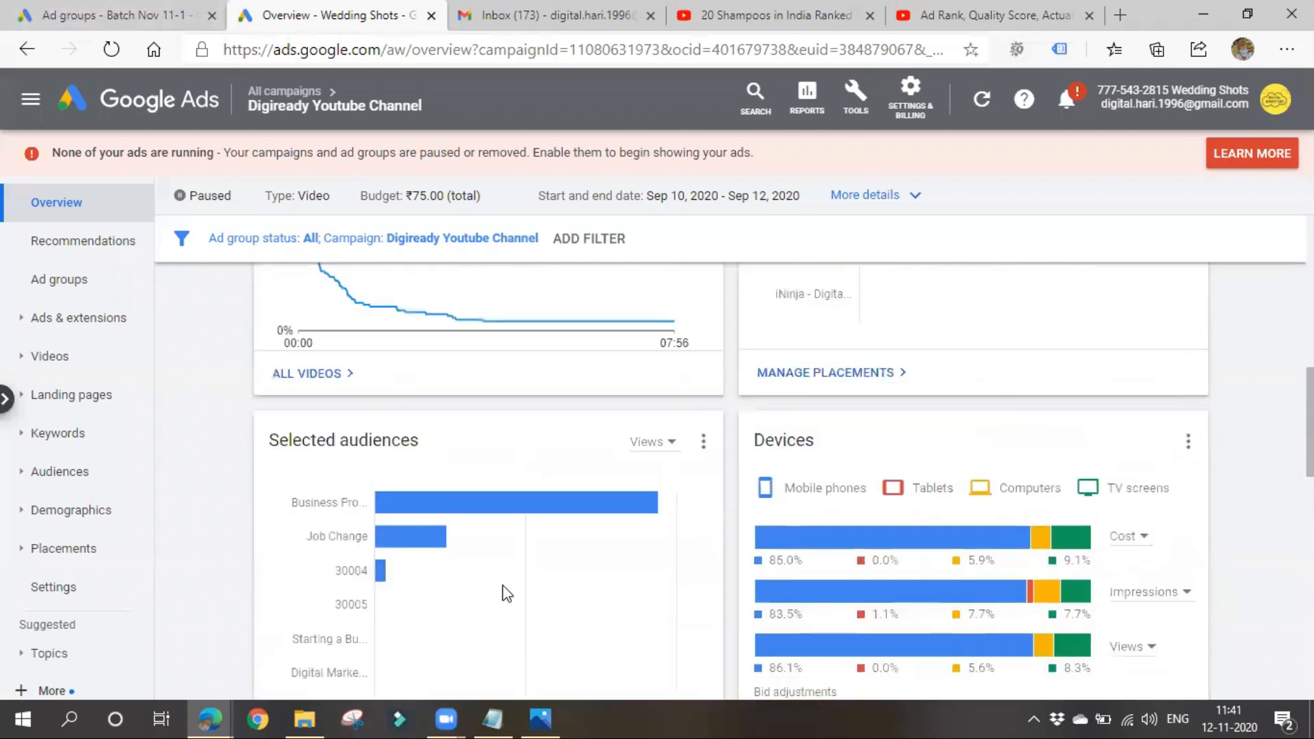
- Open the Digiready Youtube Channel campaign's placements and examine the performance of the targeted YouTube channels
left_click(65, 548)
left_click(74, 593)
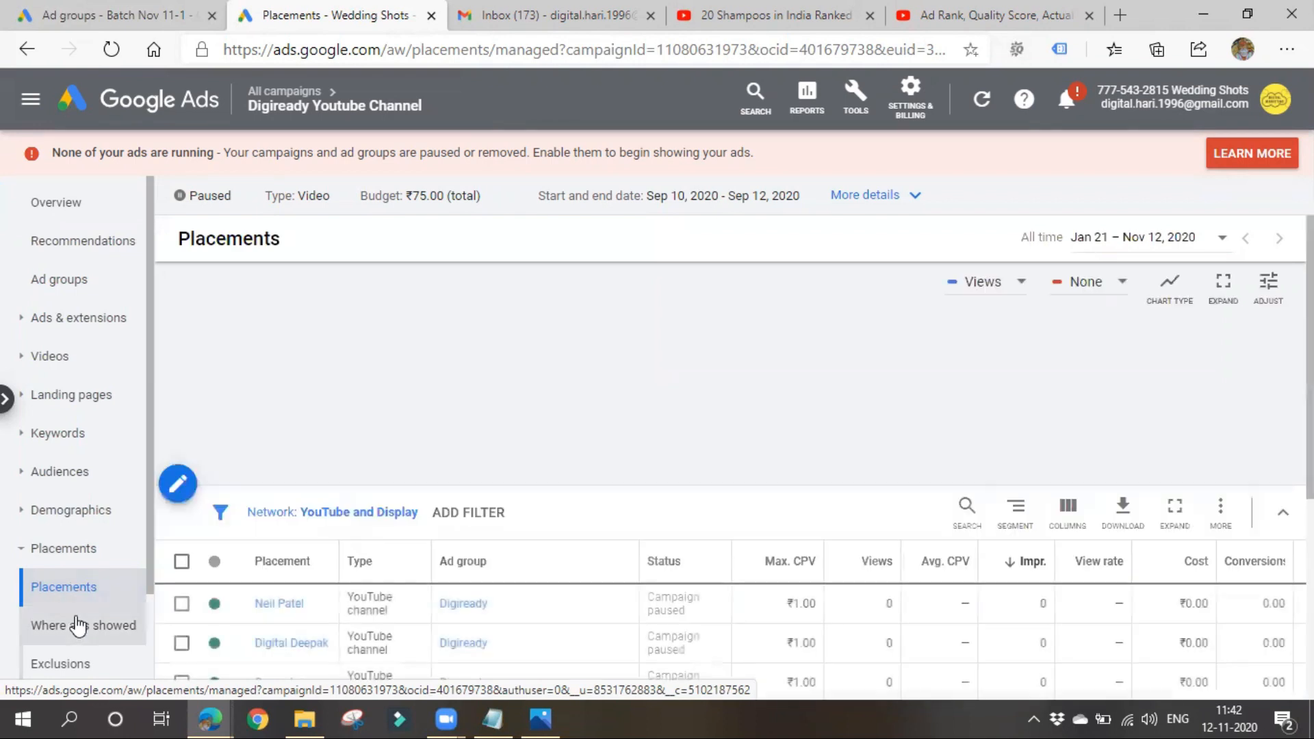
scroll(422, 262, "down", 3)
scroll(423, 262, "down", 2)
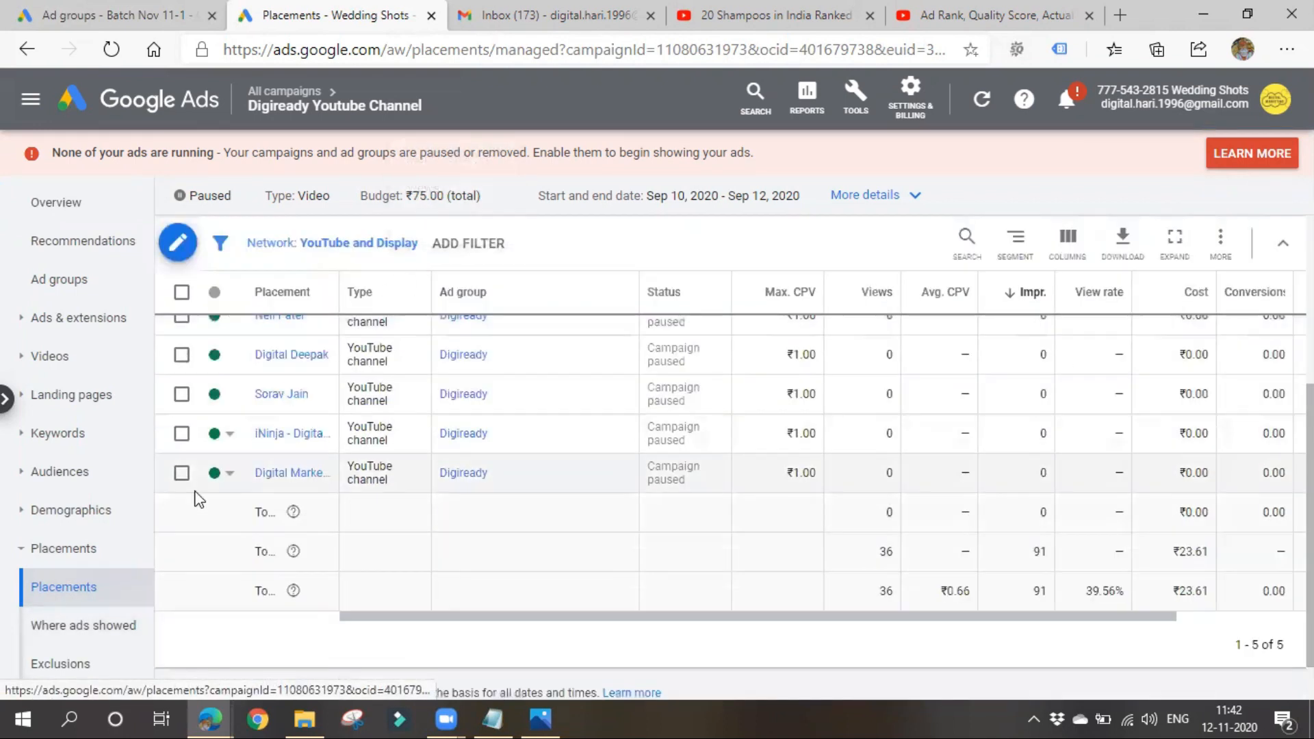
- Open the Where ads showed report and examine the views, average CPV, view rate and cost for each placement
left_click(75, 631)
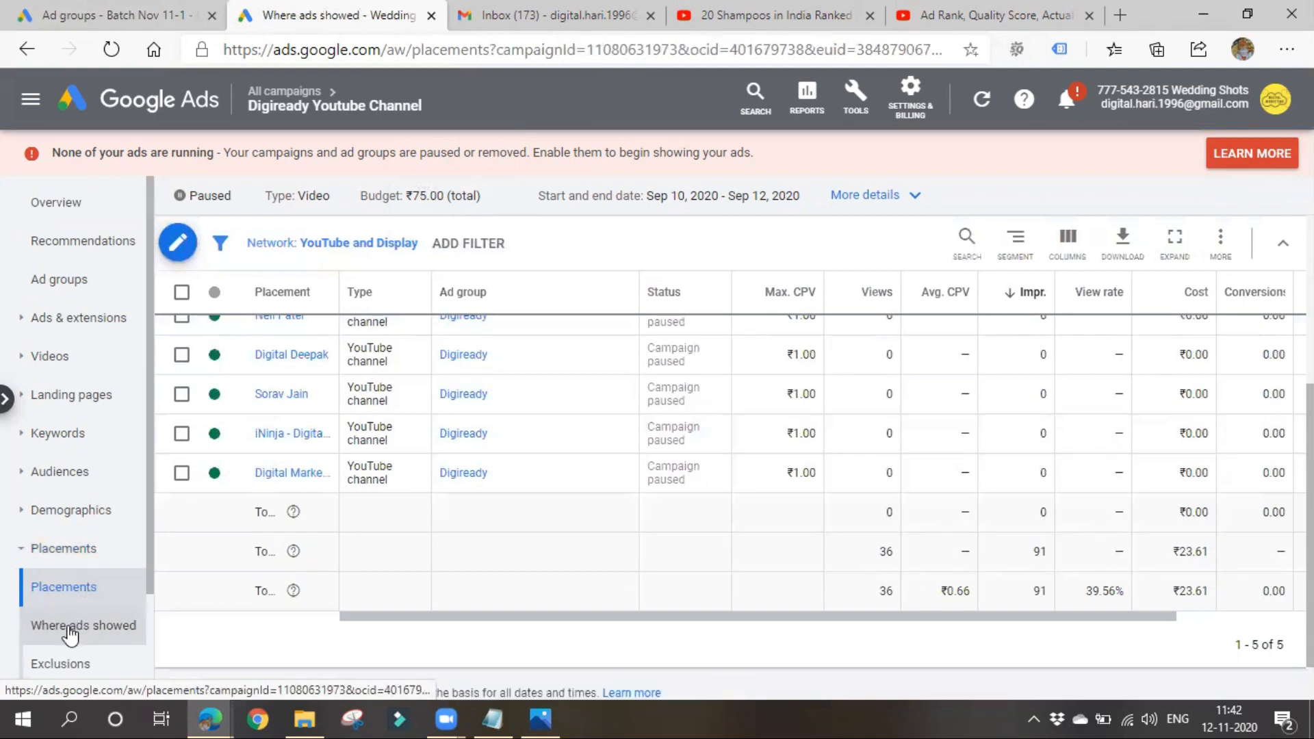
scroll(219, 435, "down", 5)
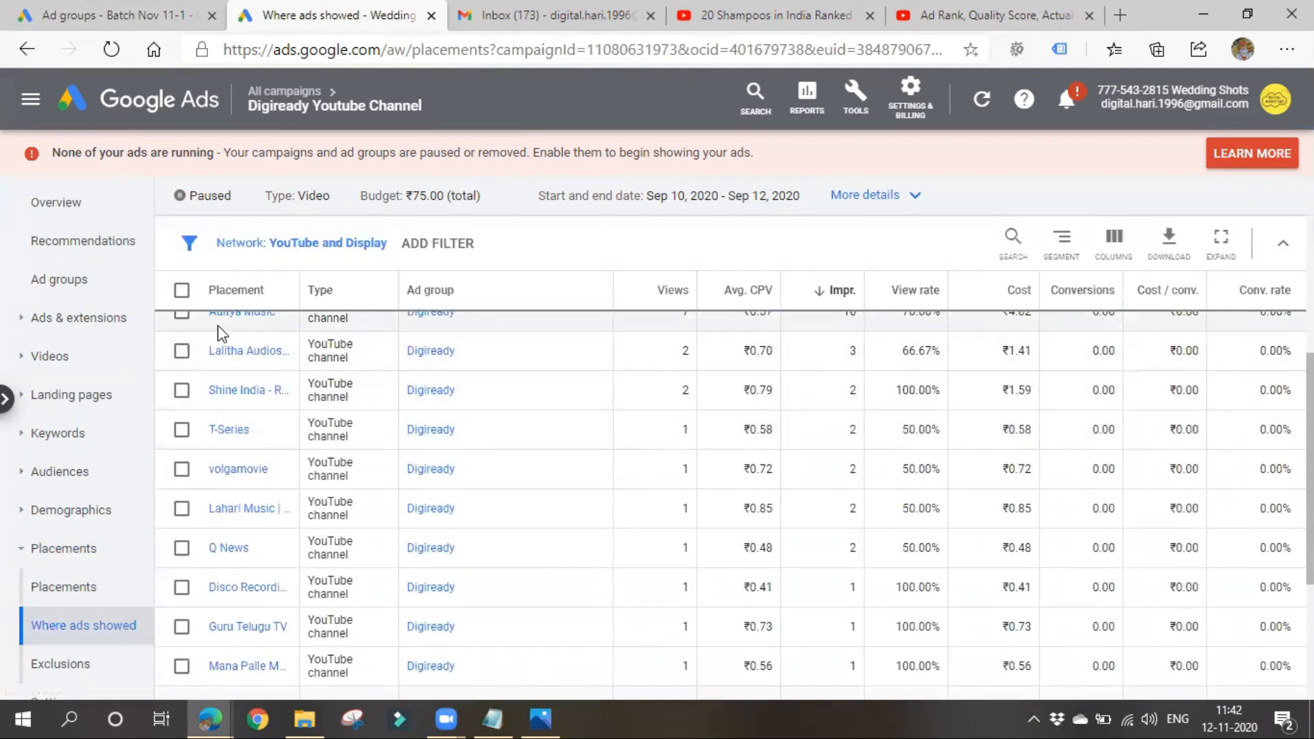
scroll(249, 578, "down", 3)
scroll(476, 581, "up", 6)
scroll(656, 567, "up", 2)
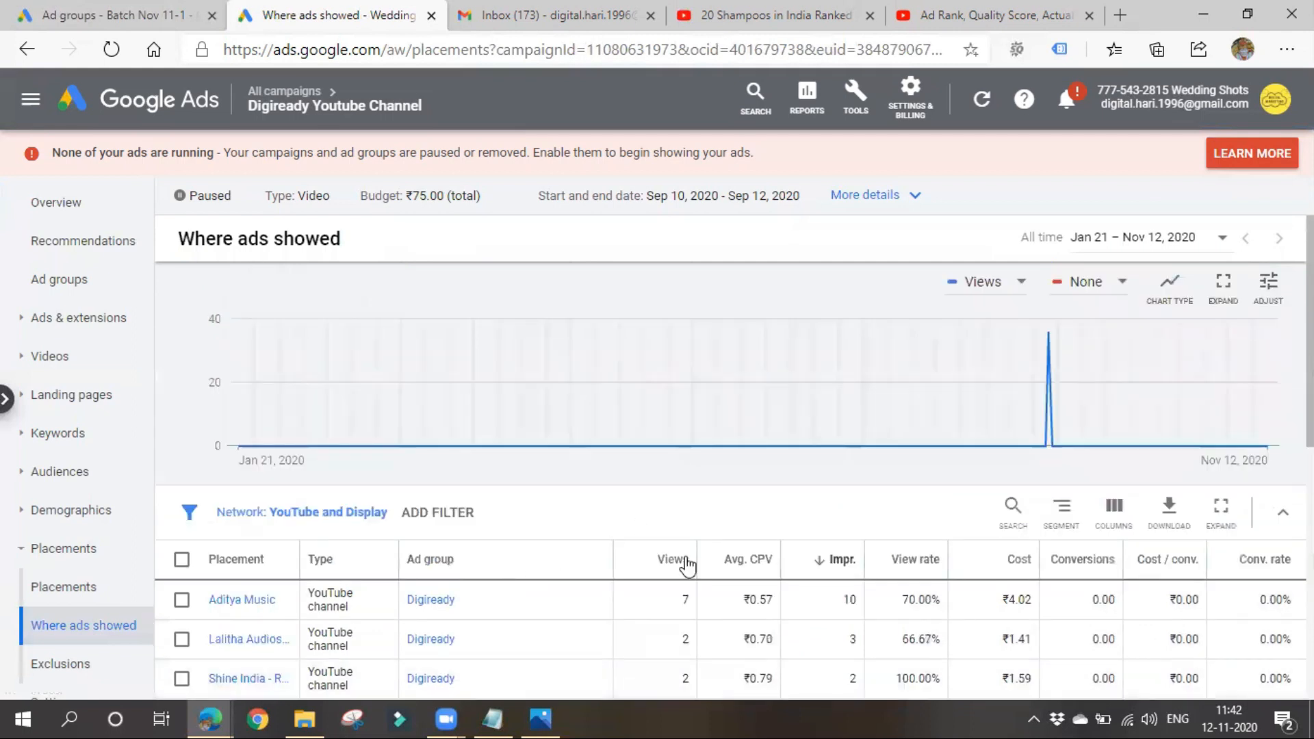
scroll(684, 595, "down", 4)
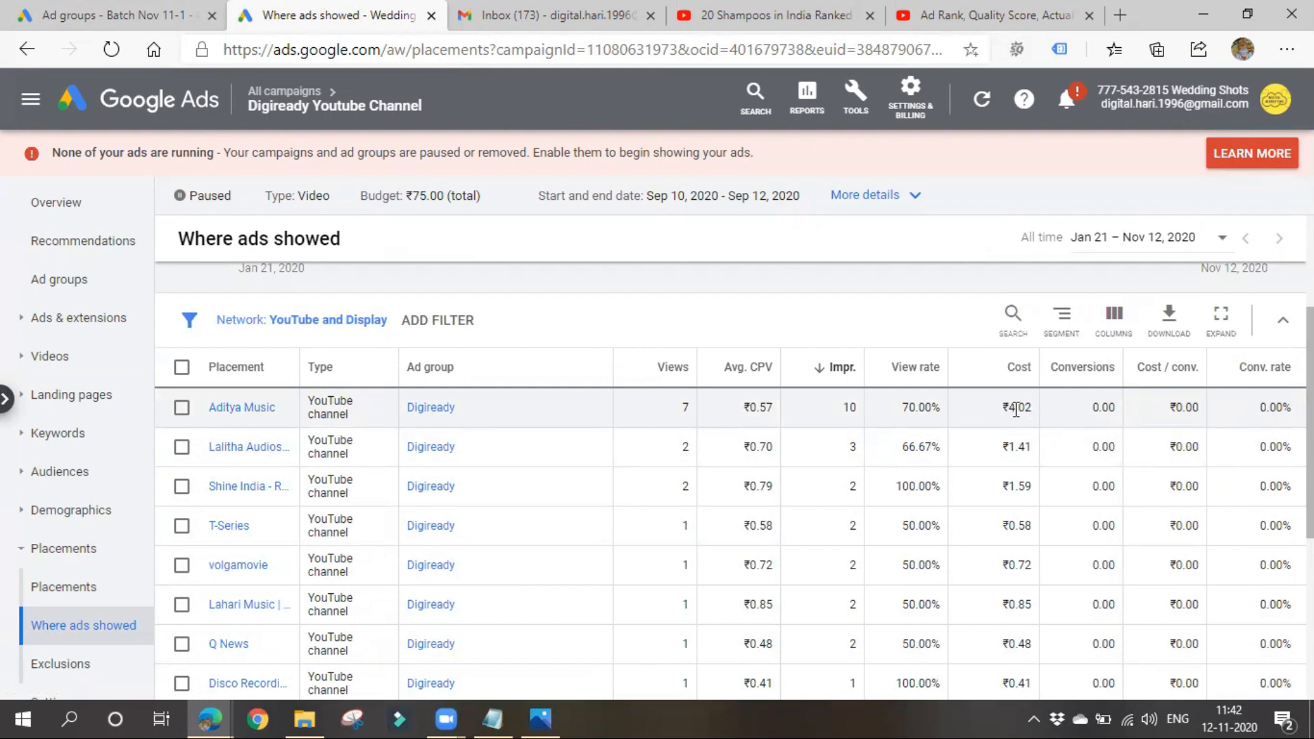
scroll(1015, 409, "down", 4)
scroll(1000, 449, "up", 6)
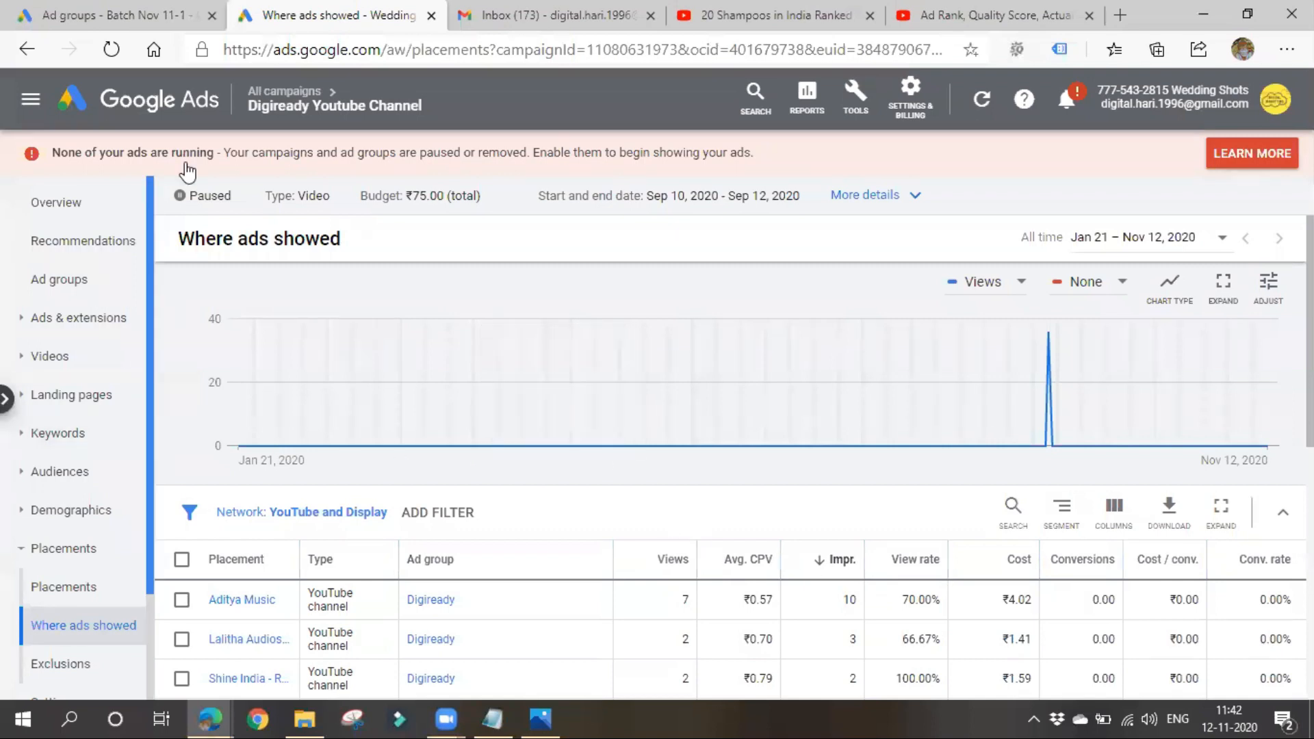
- Return to campaign Video 11-1 and start adding audiences to Video AD group 11-1
left_click(148, 12)
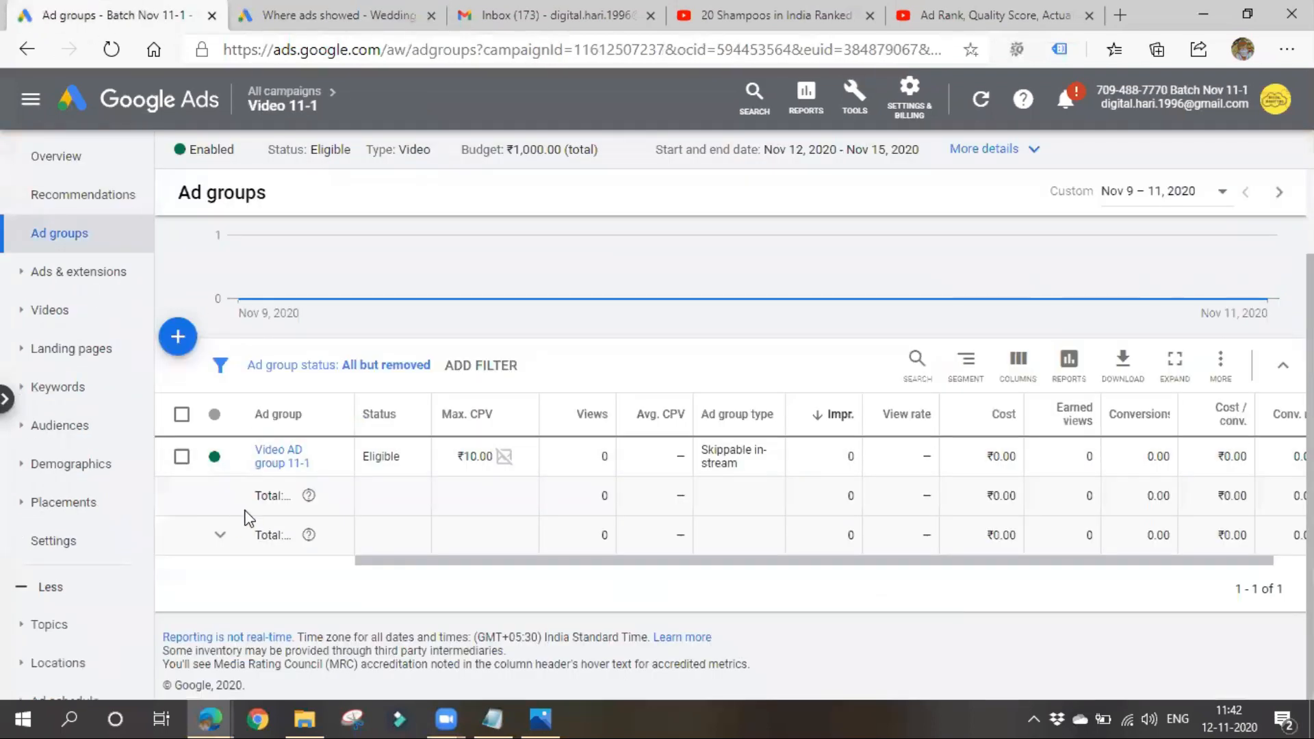
left_click(75, 431)
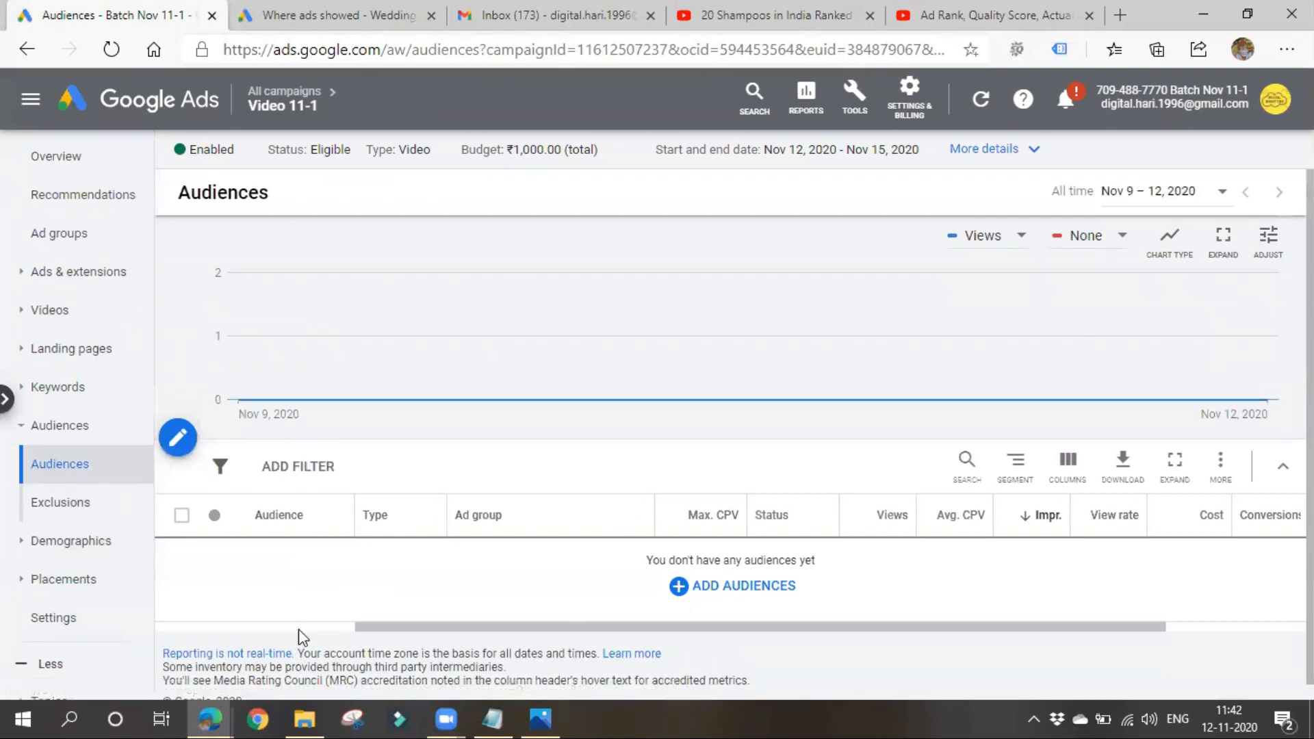
left_click(699, 593)
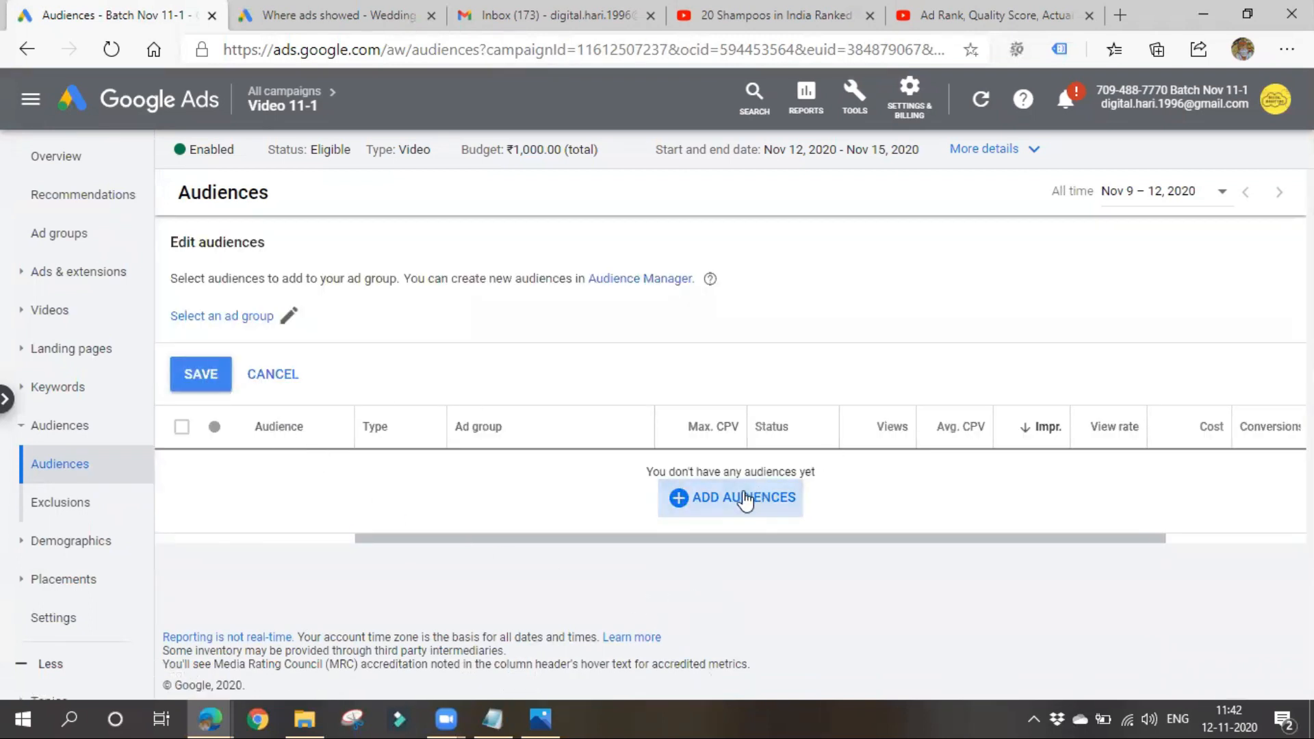
left_click(272, 319)
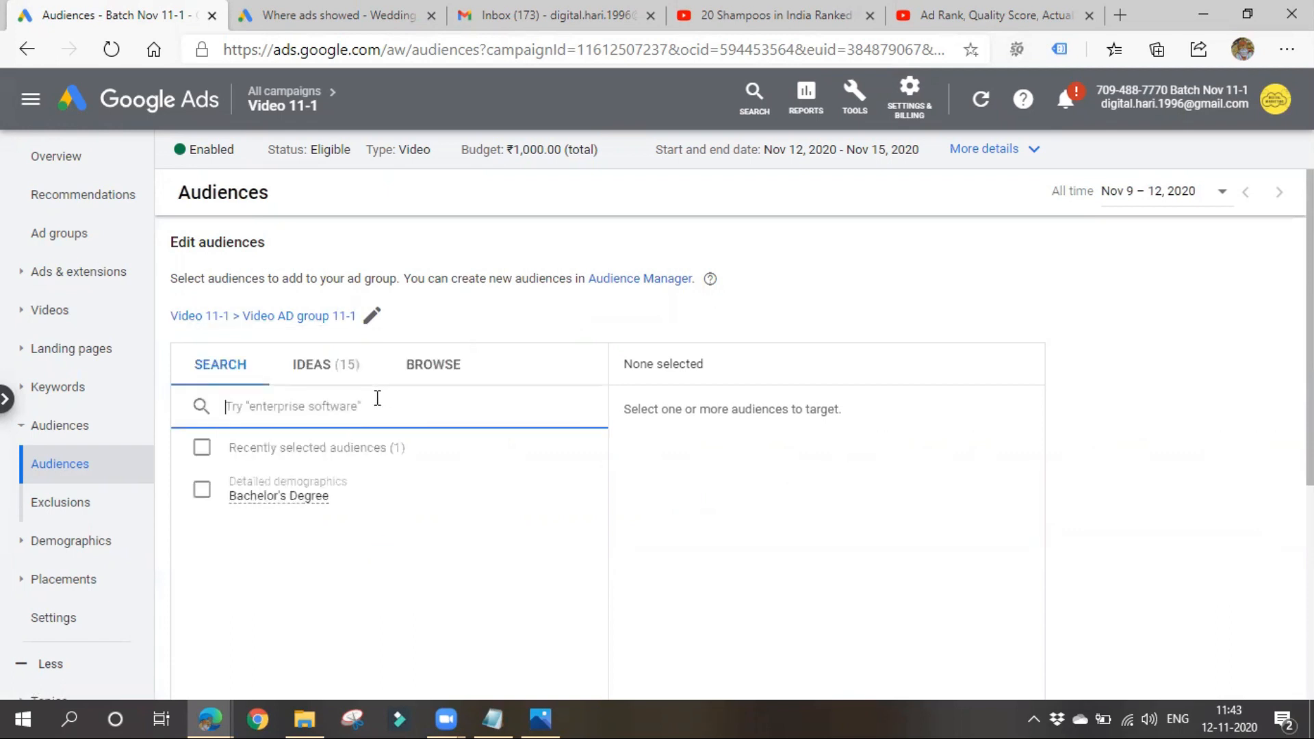
- Browse the affinity audiences under interests and habits and select the Technology audience for the ad group
scroll(375, 399, "down", 1)
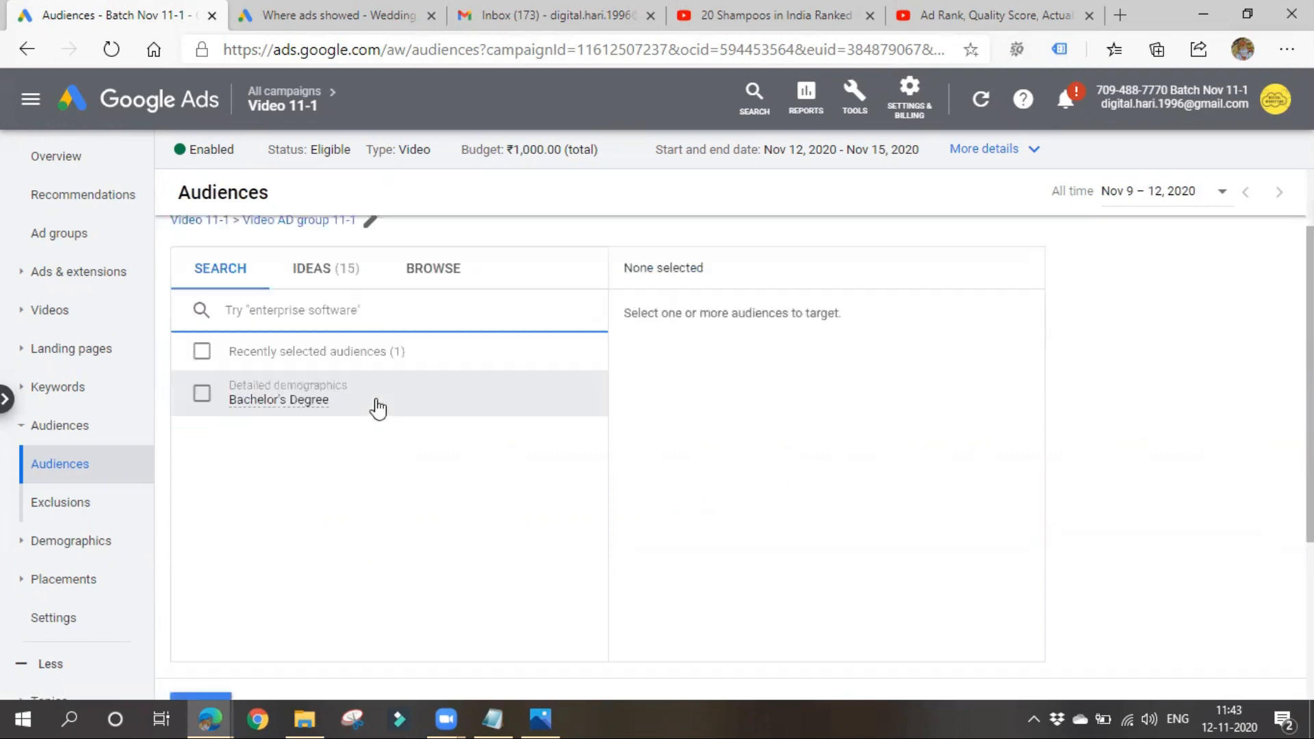
left_click(435, 268)
left_click(284, 390)
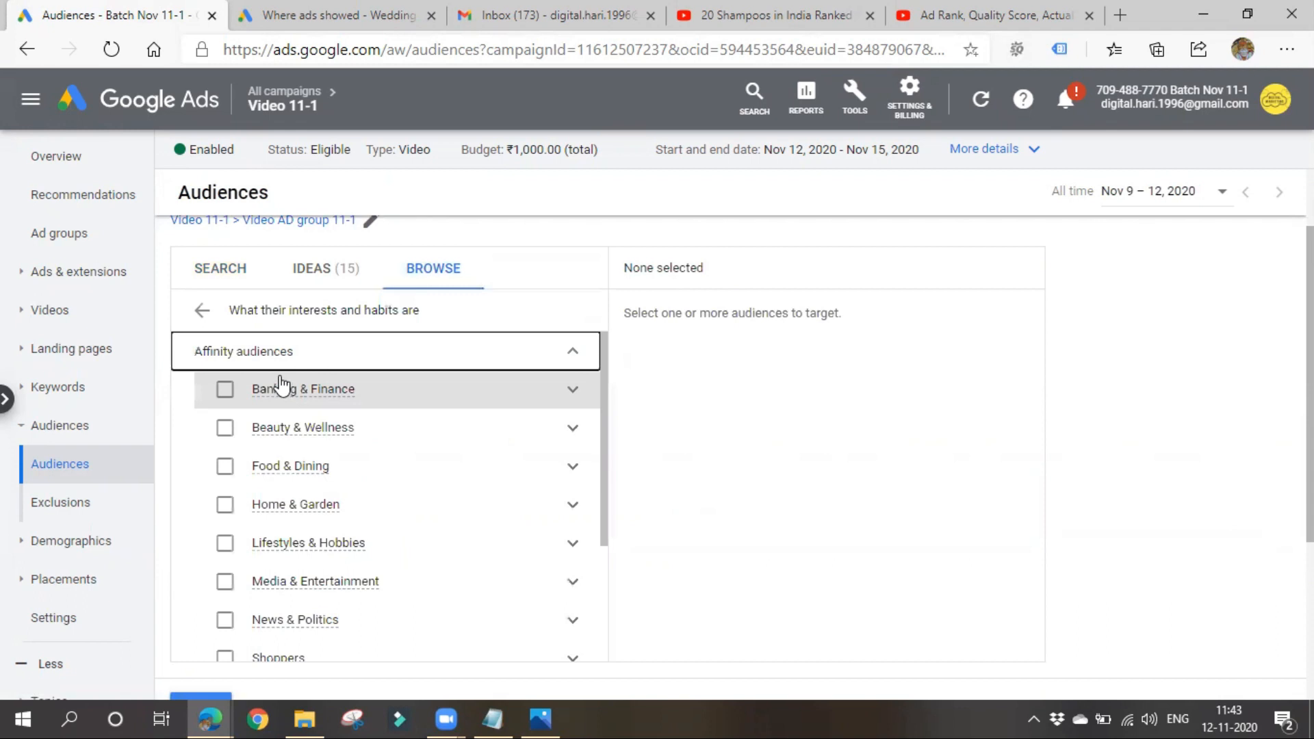
scroll(308, 500, "down", 3)
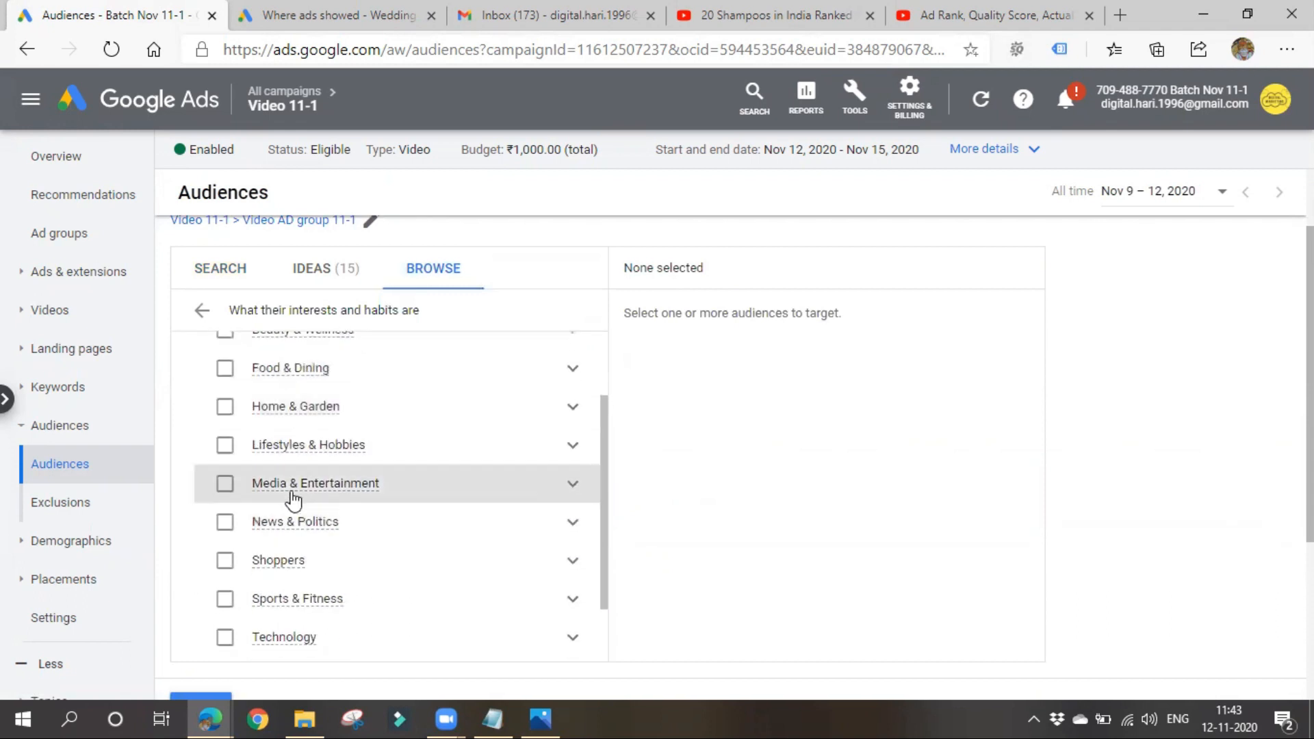
mouse_move(294, 492)
left_click(274, 638)
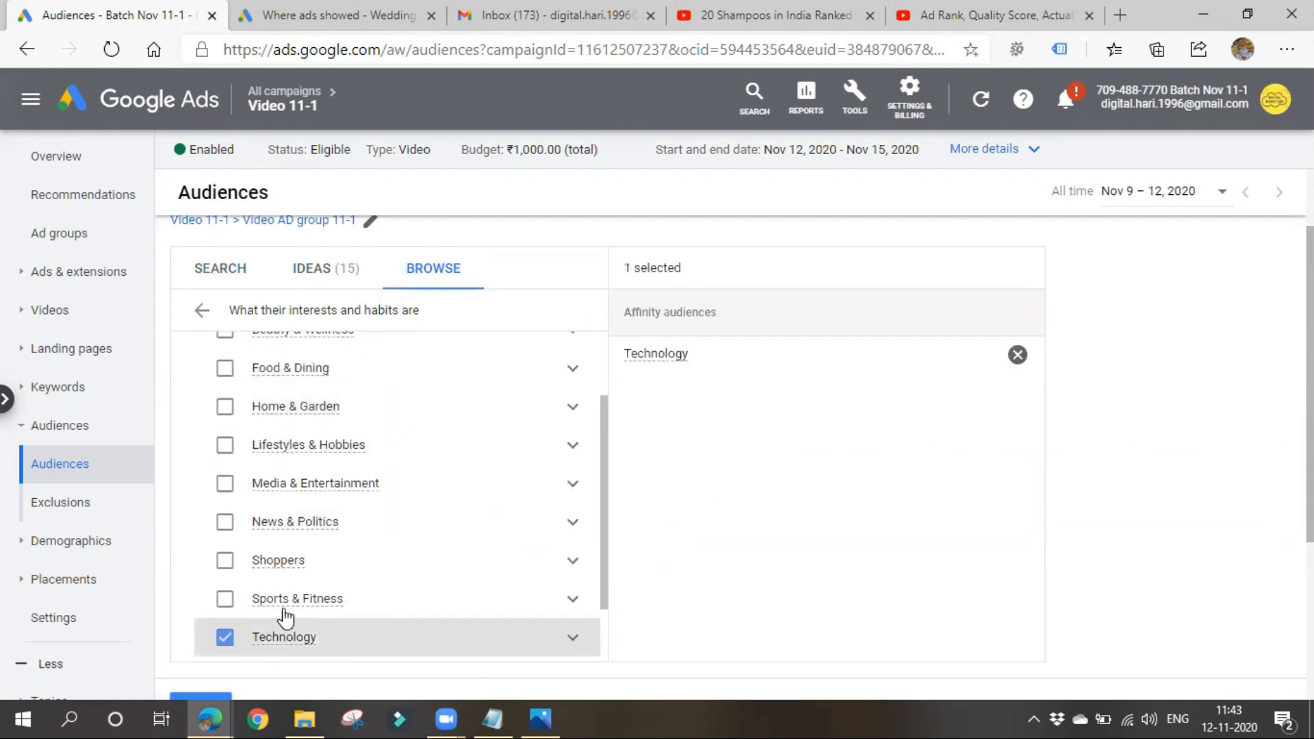
- Examine the subcategories of the Technology and Home & Garden affinity audiences
scroll(294, 582, "down", 2)
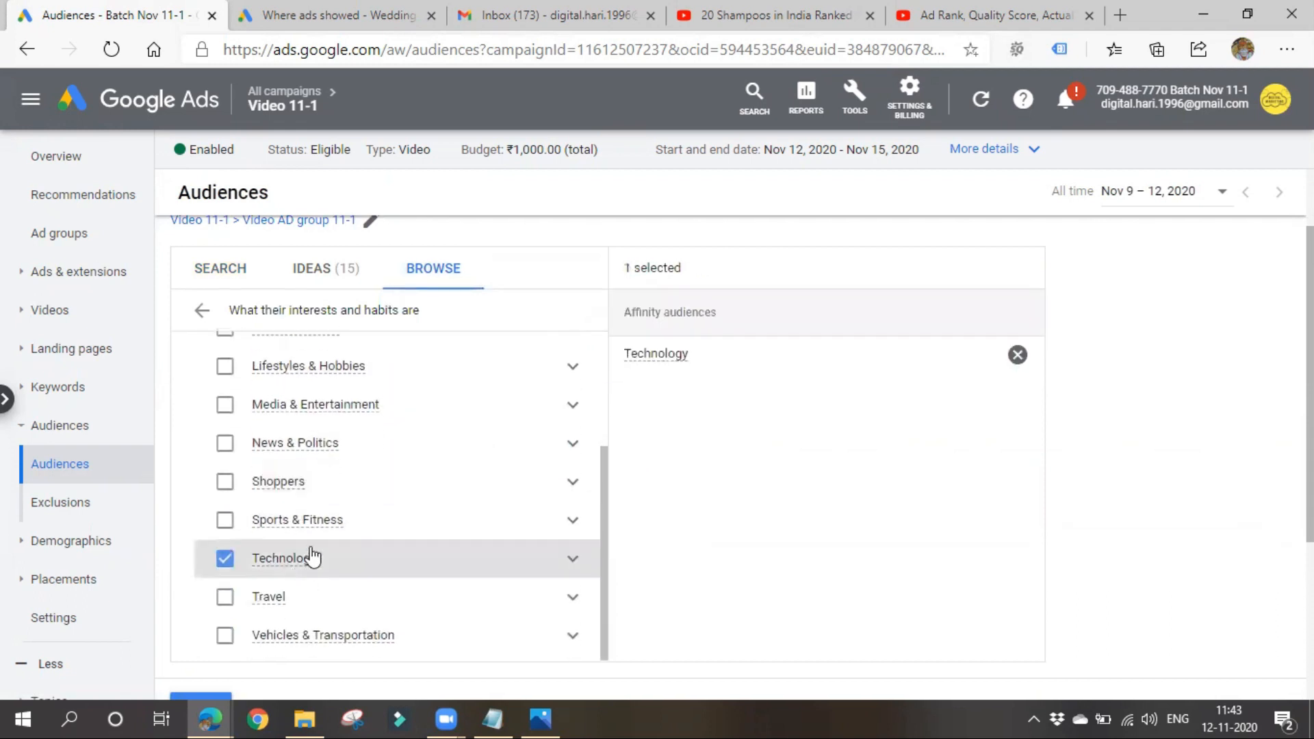
left_click(573, 557)
scroll(479, 596, "down", 1)
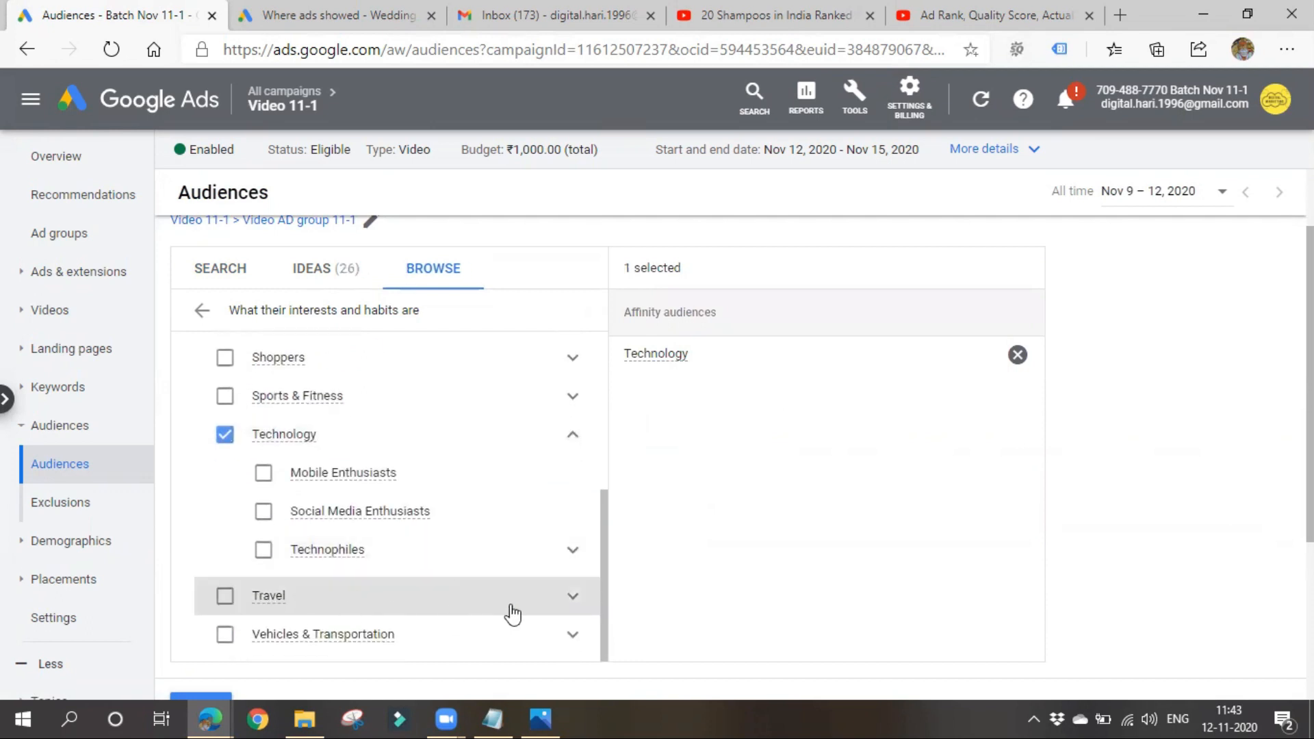
scroll(408, 620, "up", 3)
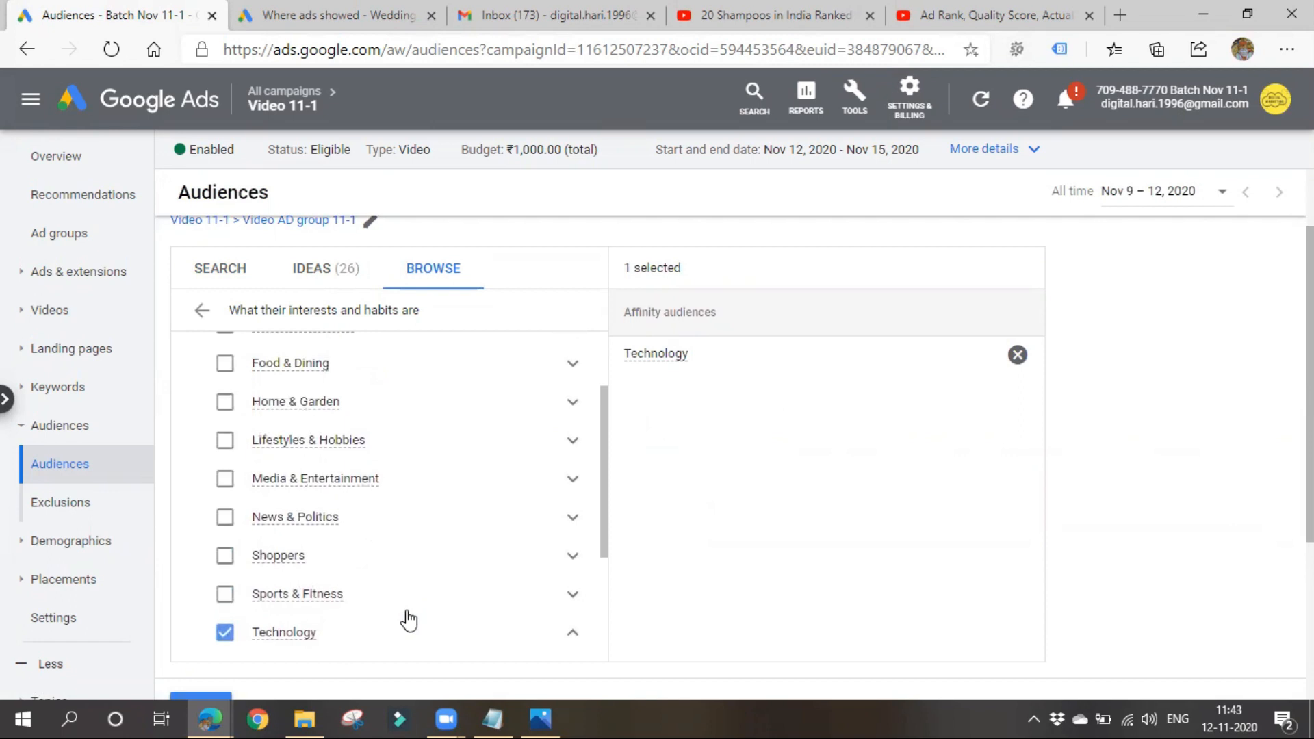
left_click(568, 409)
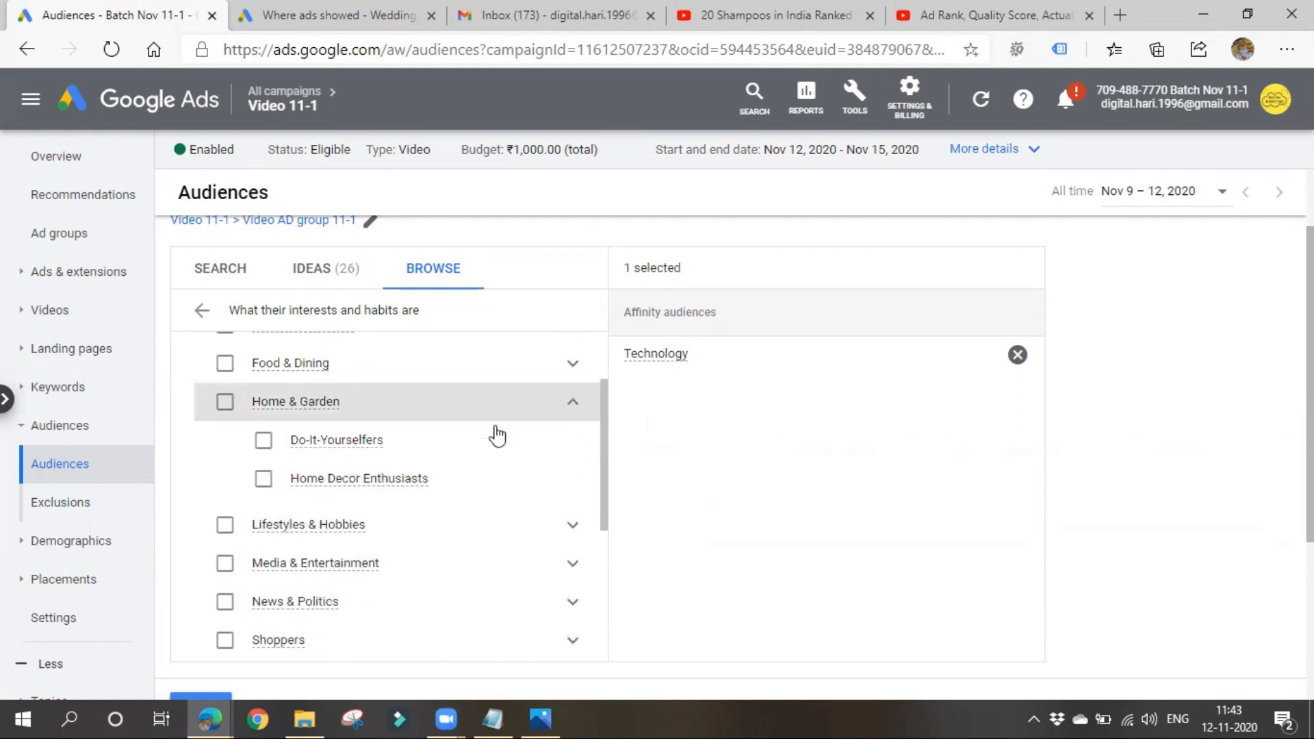
scroll(356, 438, "up", 1)
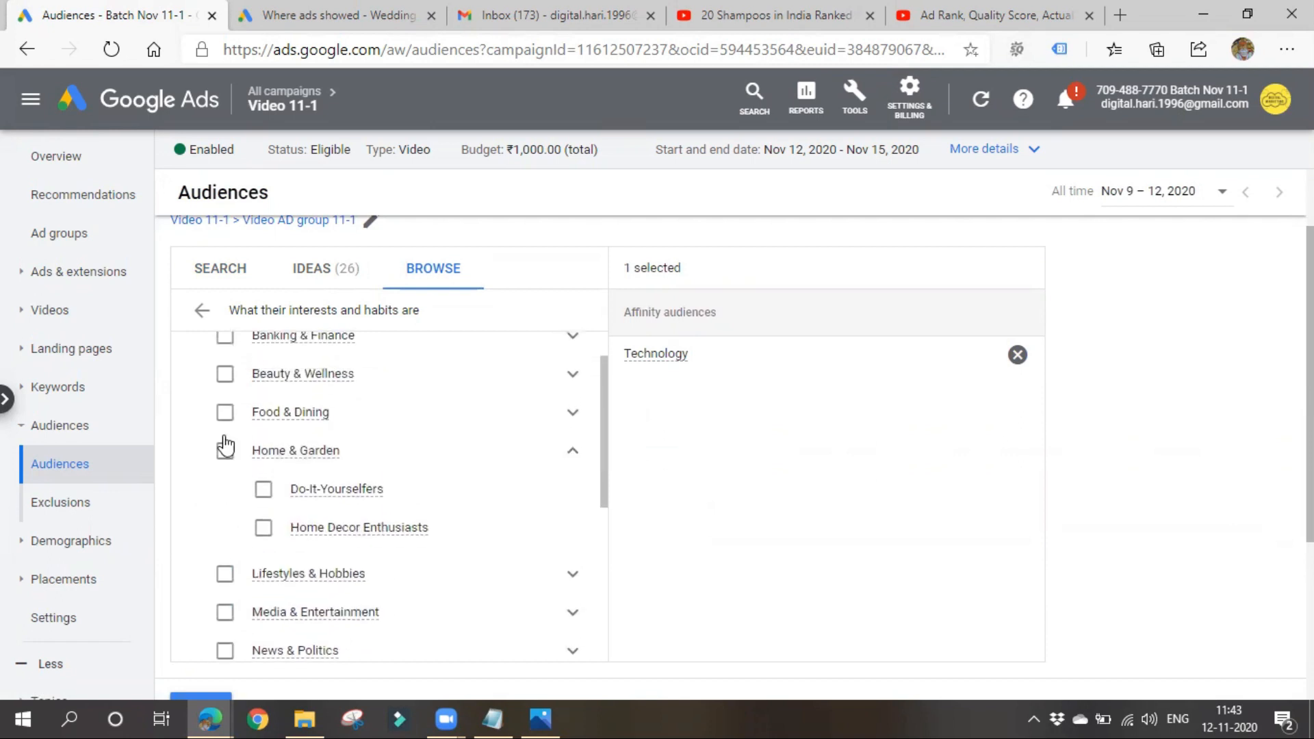
- Examine the new custom audience form, including the option for people who searched for given terms on Google, and leave it unsaved
left_click(202, 311)
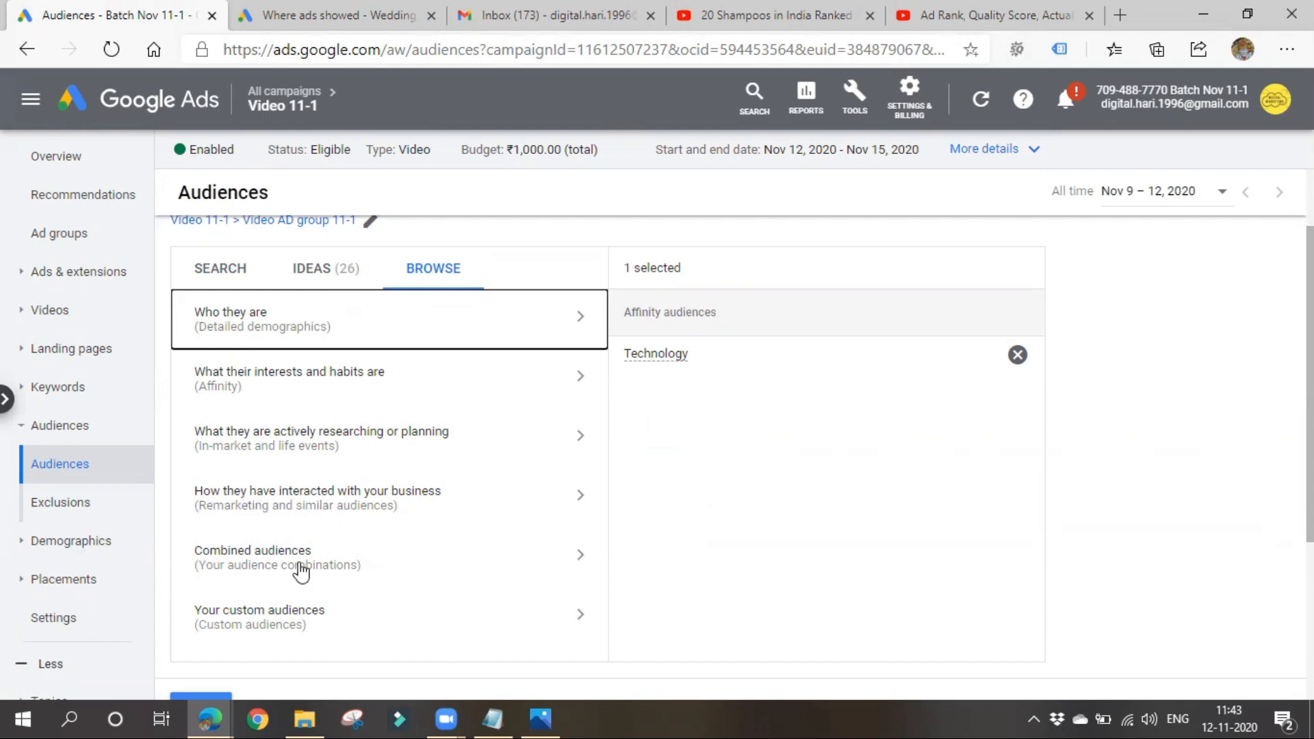
left_click(322, 625)
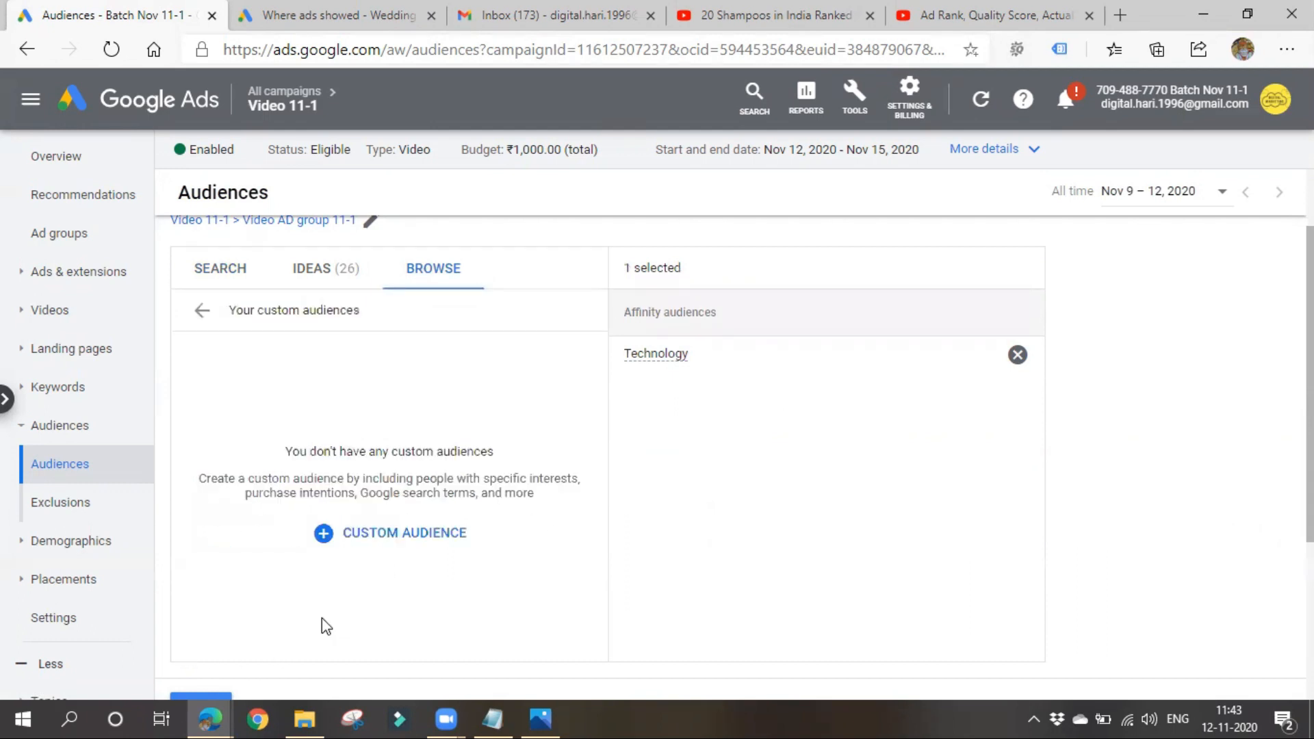
left_click(389, 540)
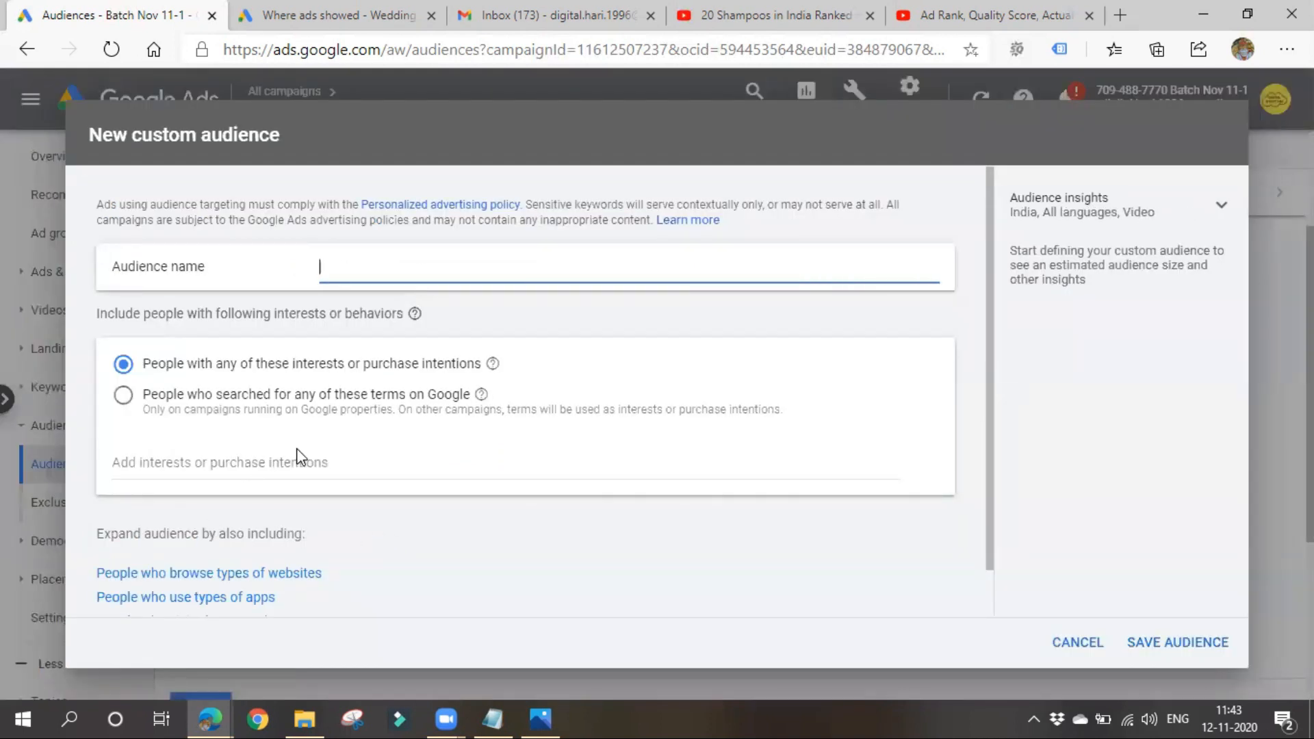
left_click(221, 410)
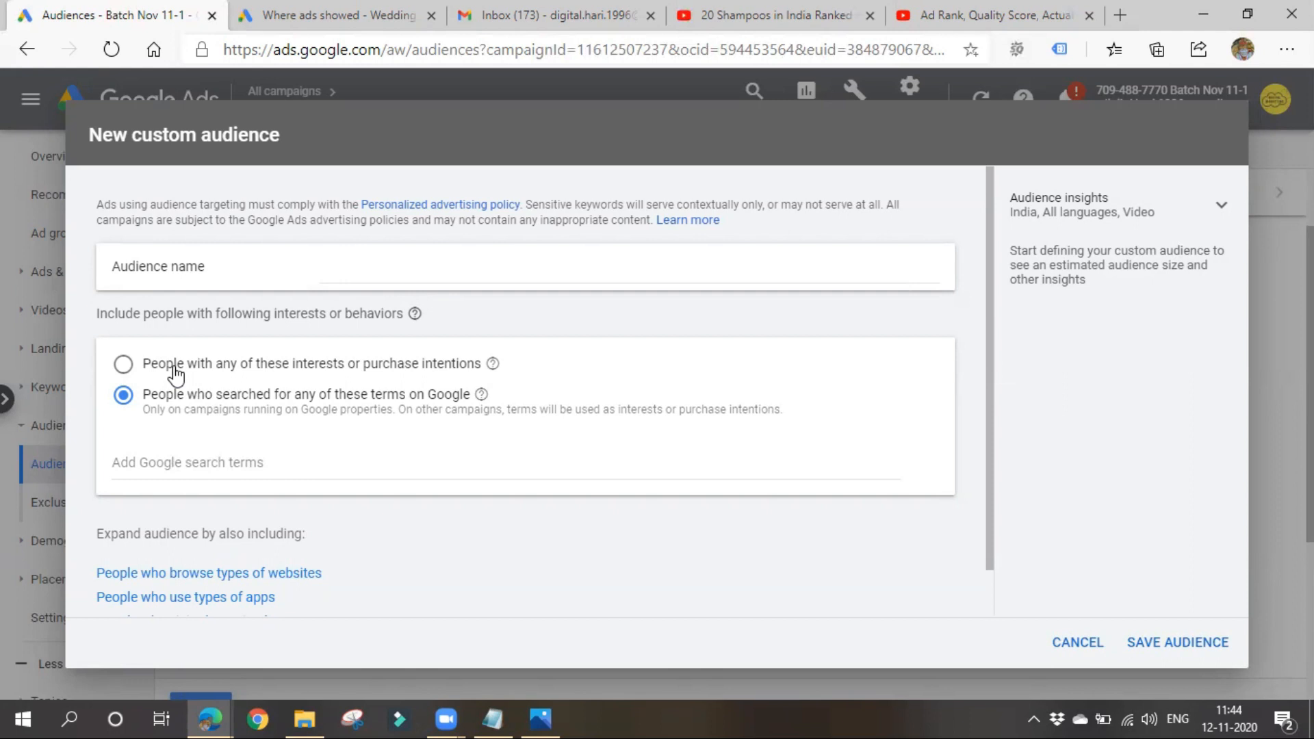
scroll(170, 493, "down", 1)
scroll(301, 498, "up", 1)
left_click(288, 267)
left_click(163, 462)
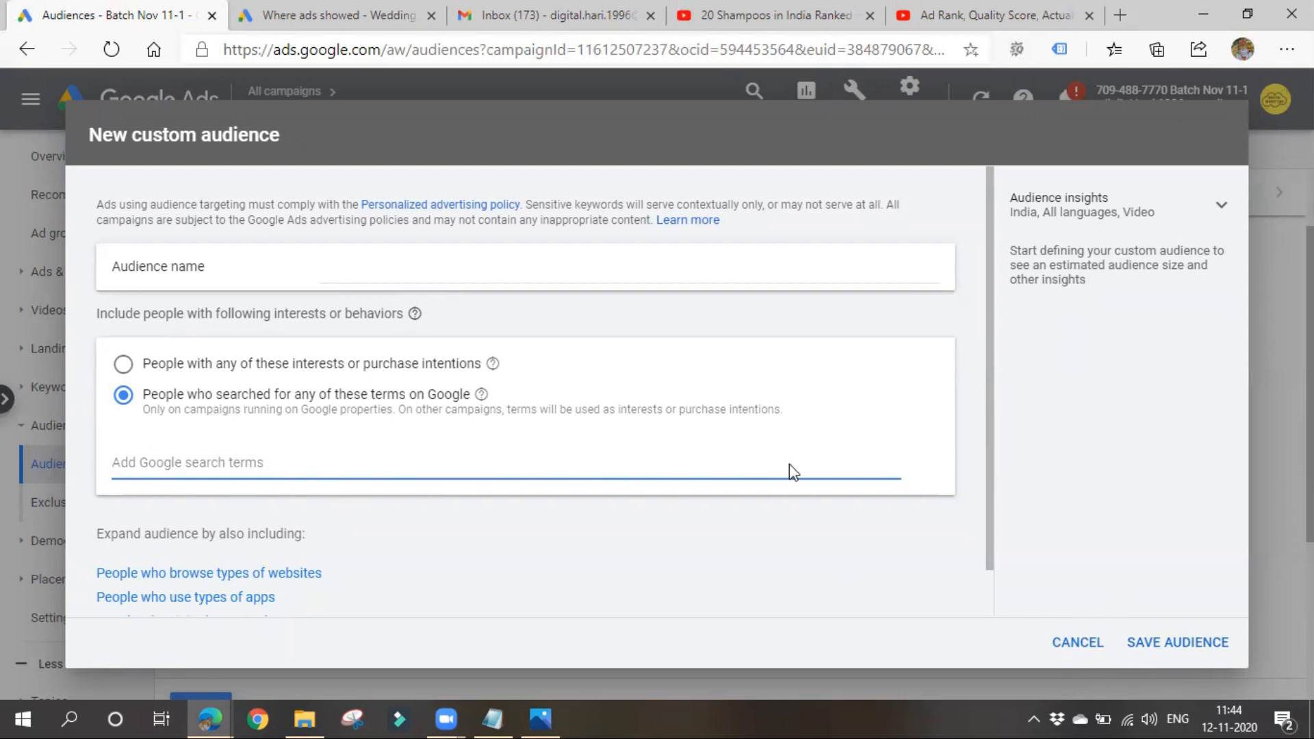
left_click(1072, 655)
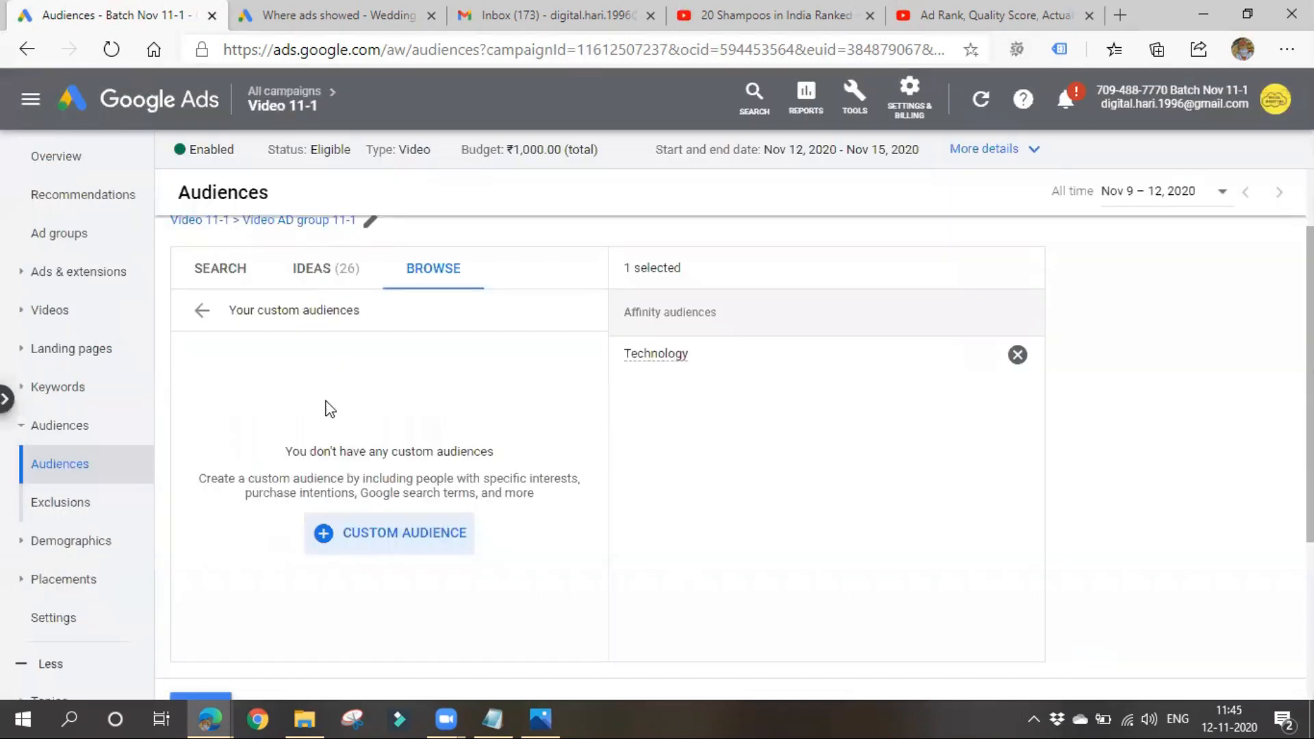
left_click(199, 314)
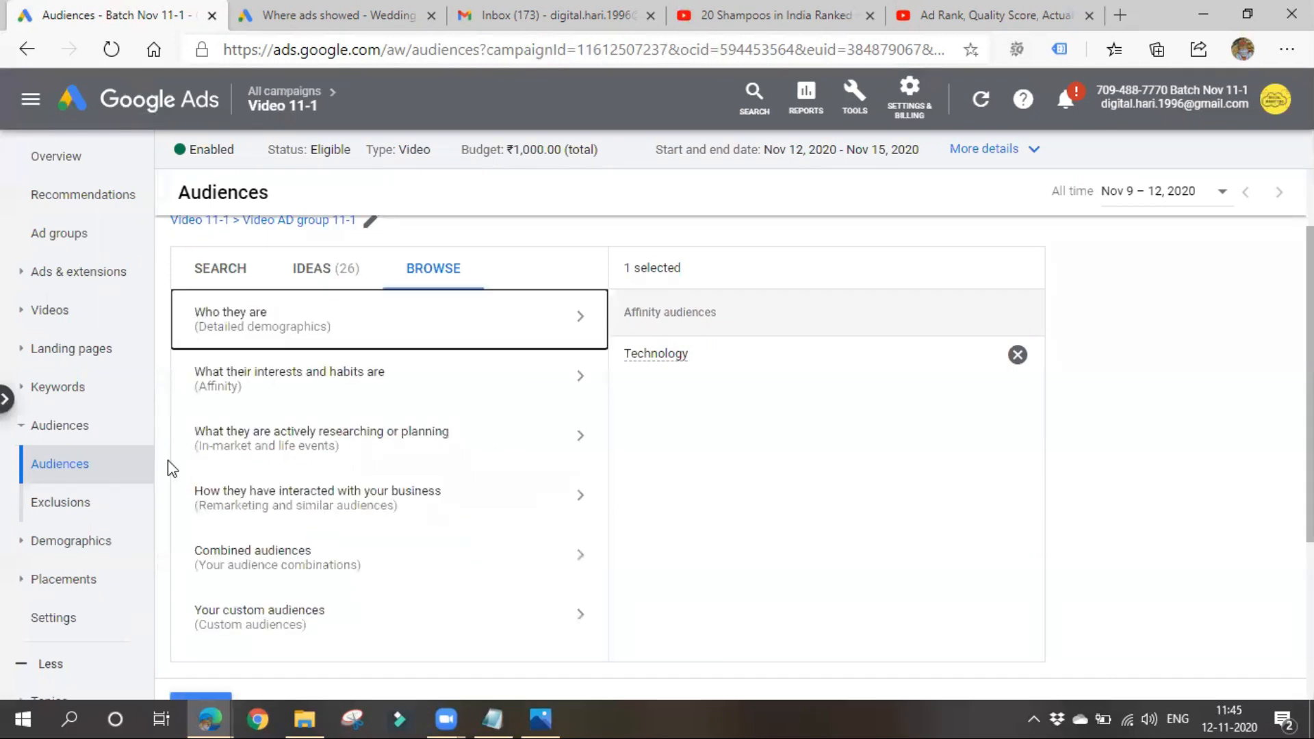
- Look through the suggested audience ideas and the recently selected audiences for the ad group
left_click(343, 282)
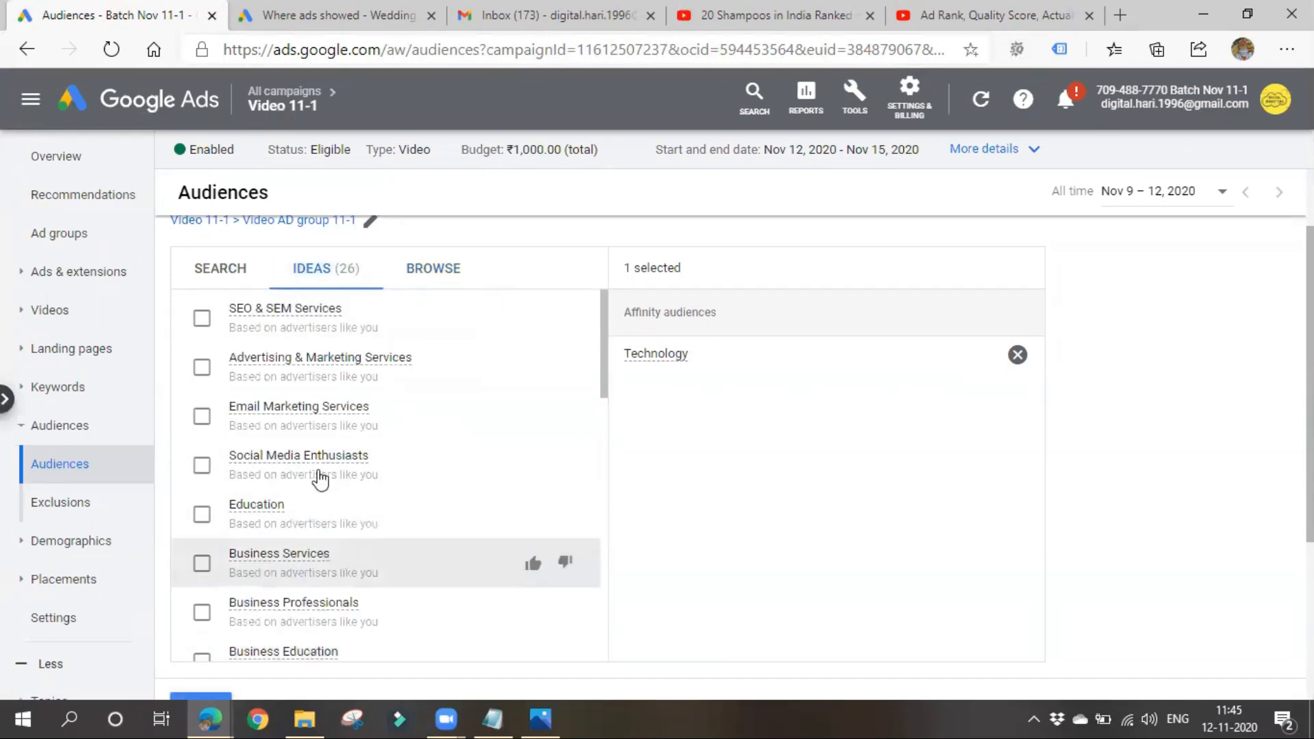
scroll(260, 602, "down", 1)
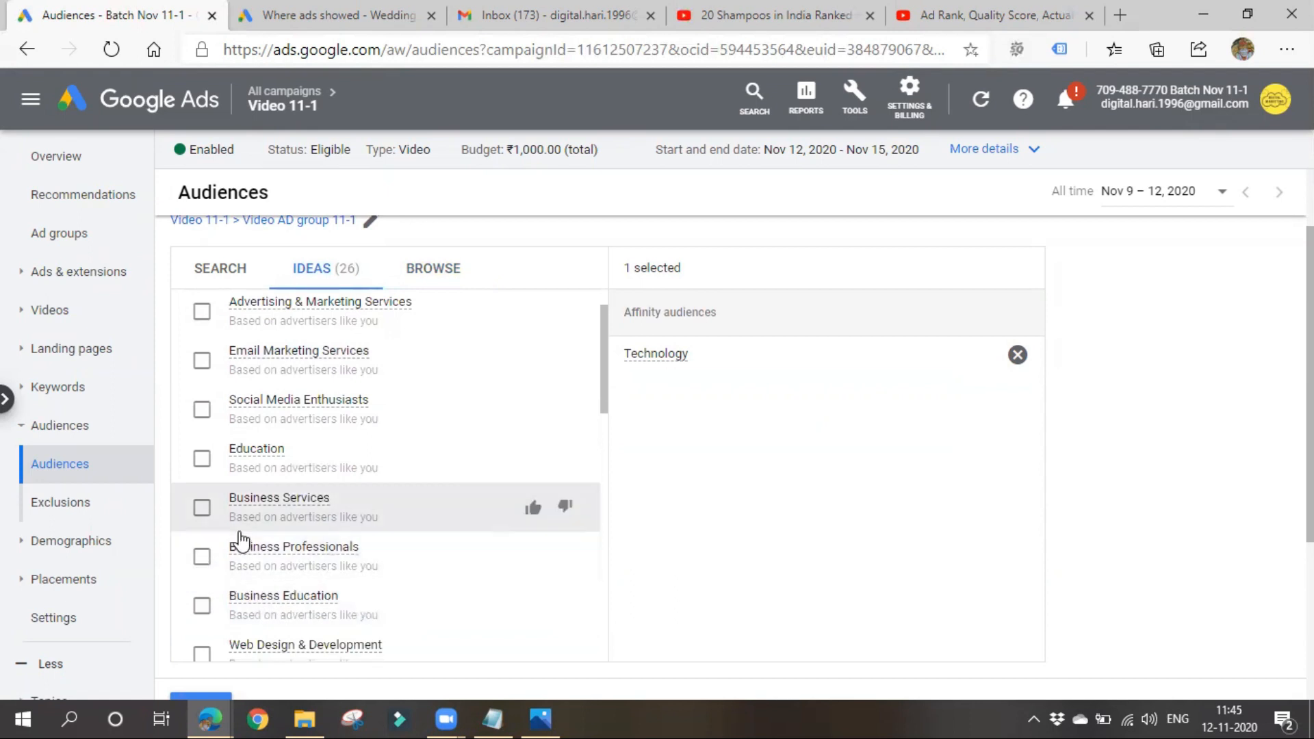
scroll(249, 493, "down", 3)
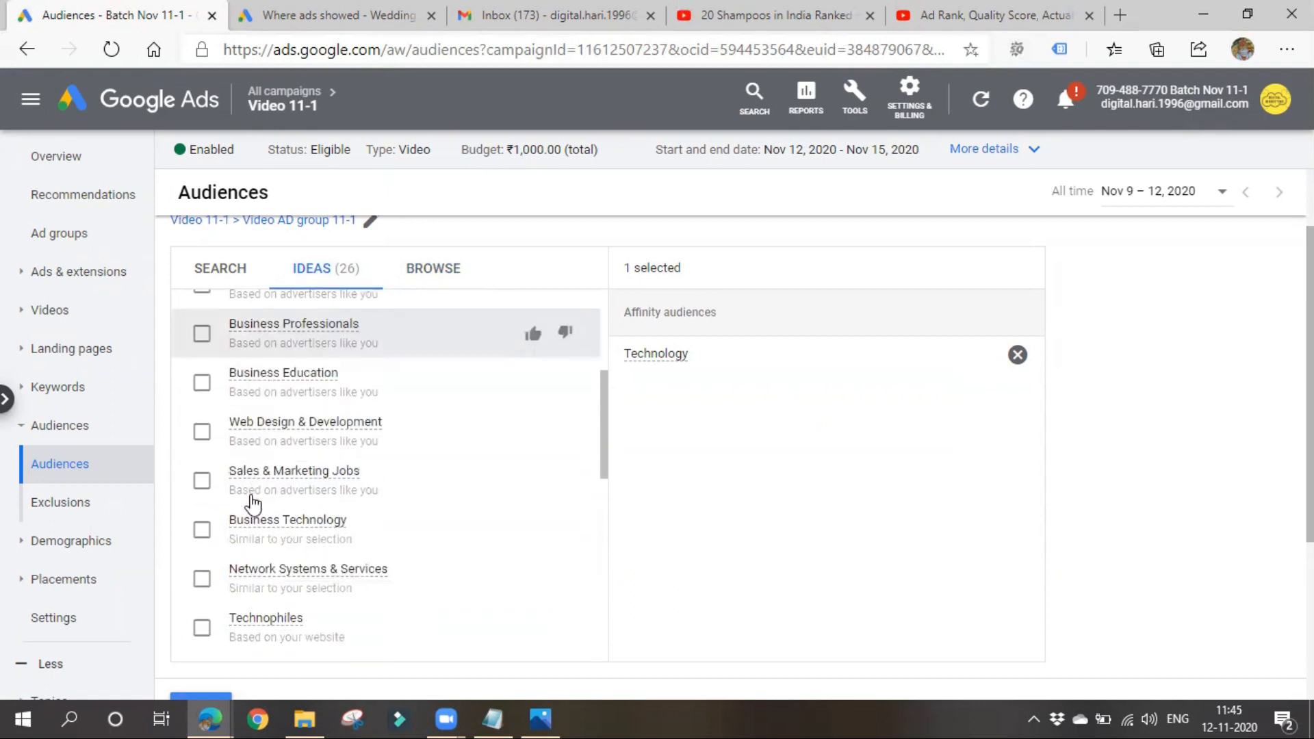
scroll(252, 581, "up", 4)
left_click(245, 279)
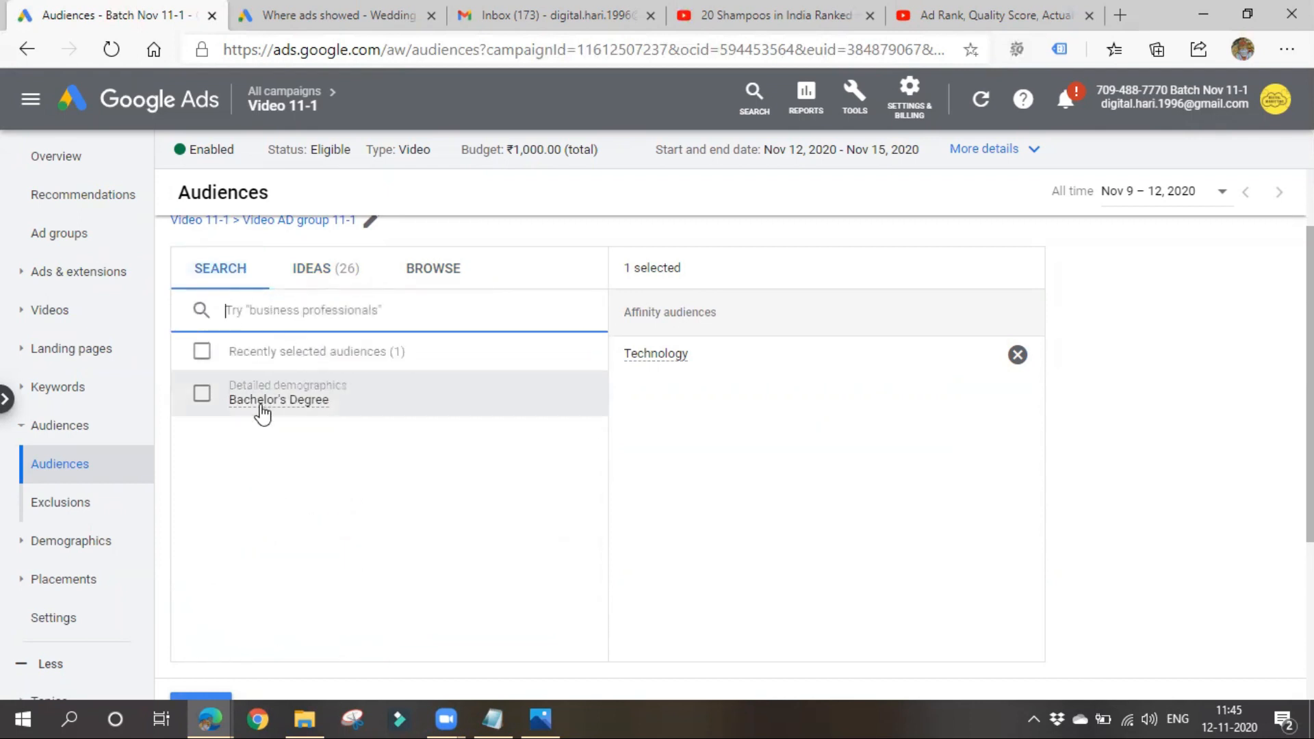
mouse_move(260, 410)
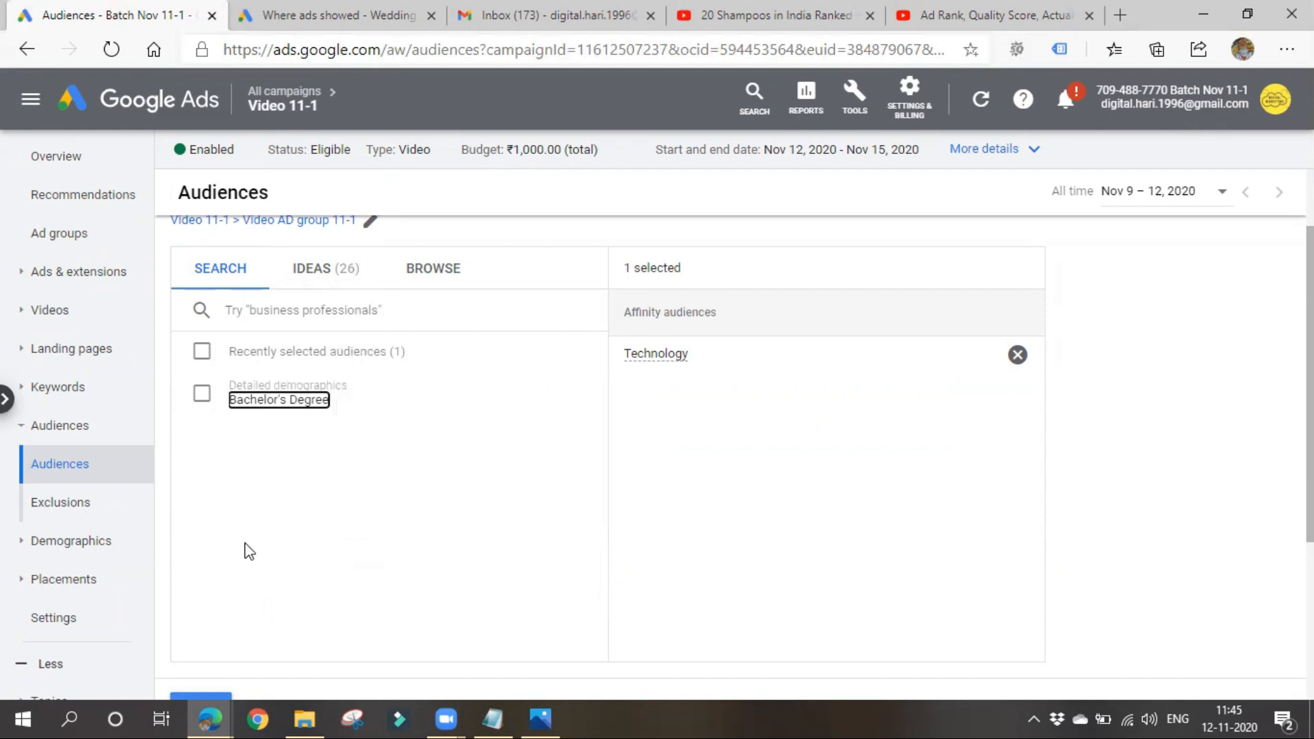
- Examine the in-market audience categories under what people are actively researching or planning
left_click(434, 269)
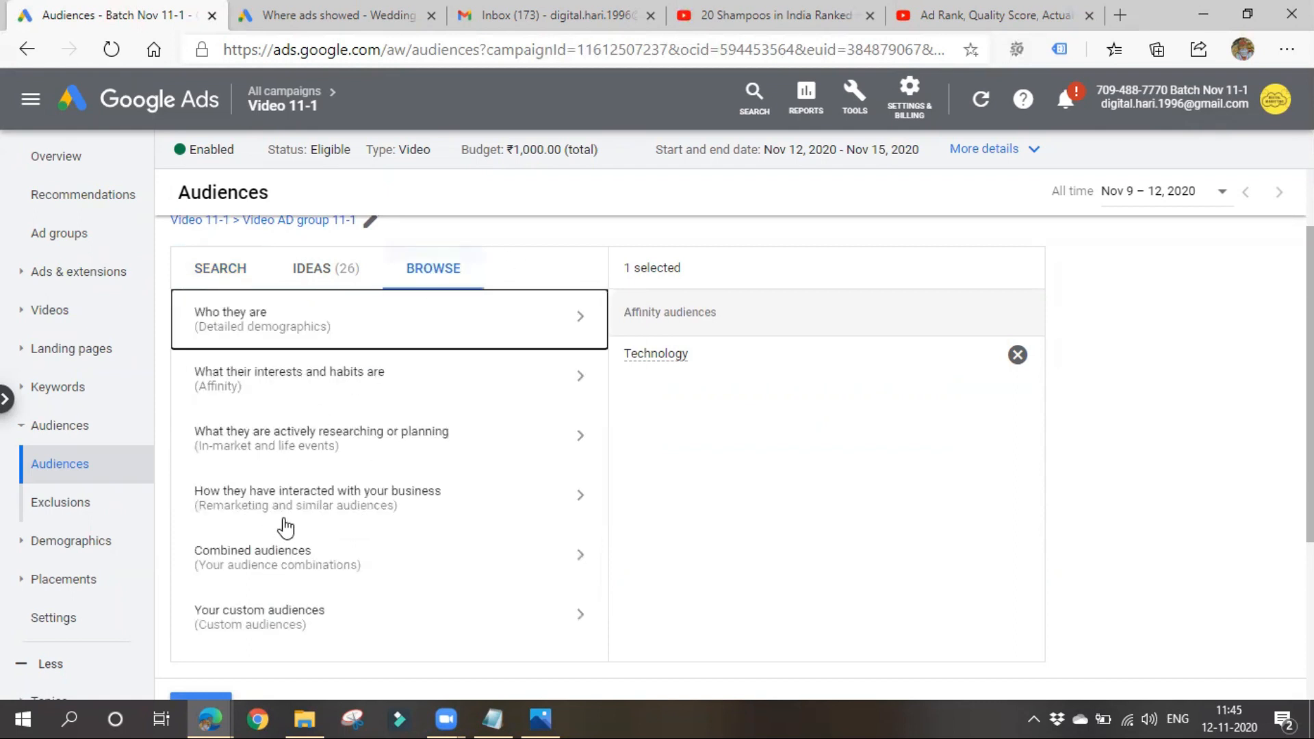
left_click(285, 441)
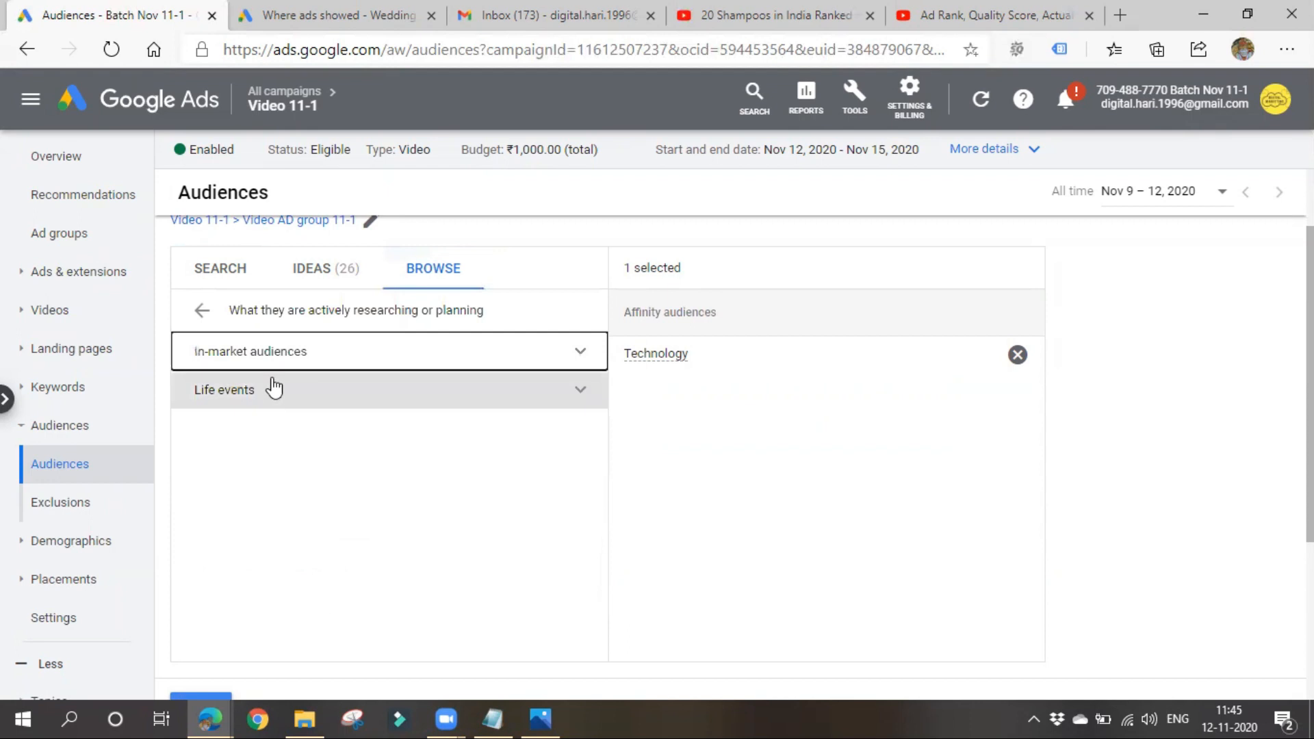
left_click(367, 359)
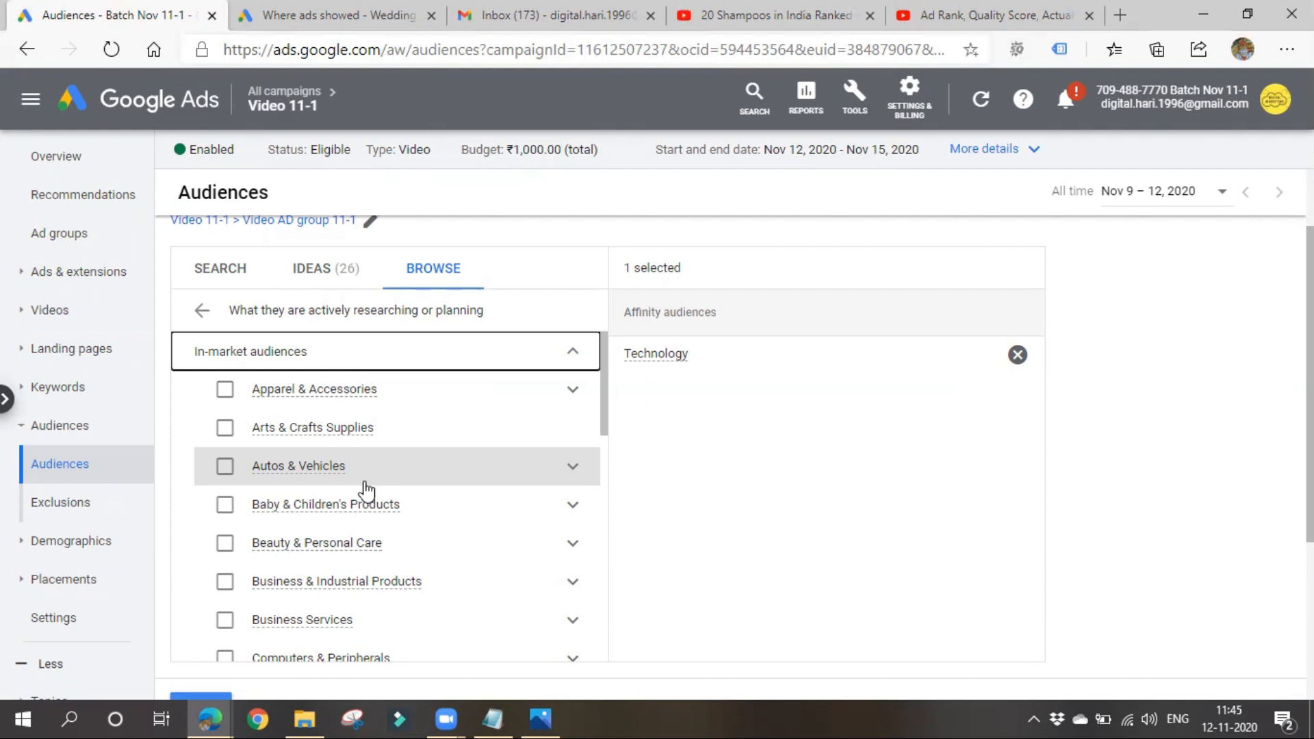
left_click(366, 353)
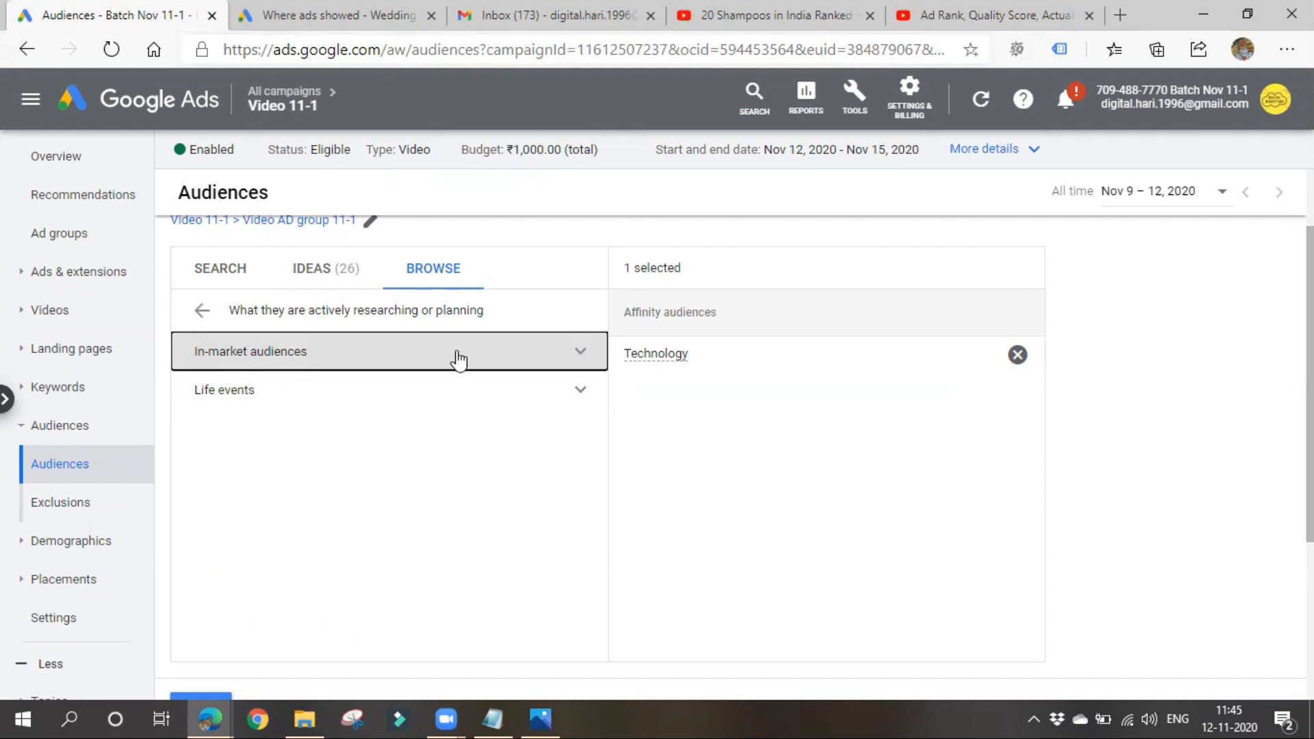
- Browse the life events audiences and examine the subcategories of Marriage, leaving Marriage unselected
left_click(402, 390)
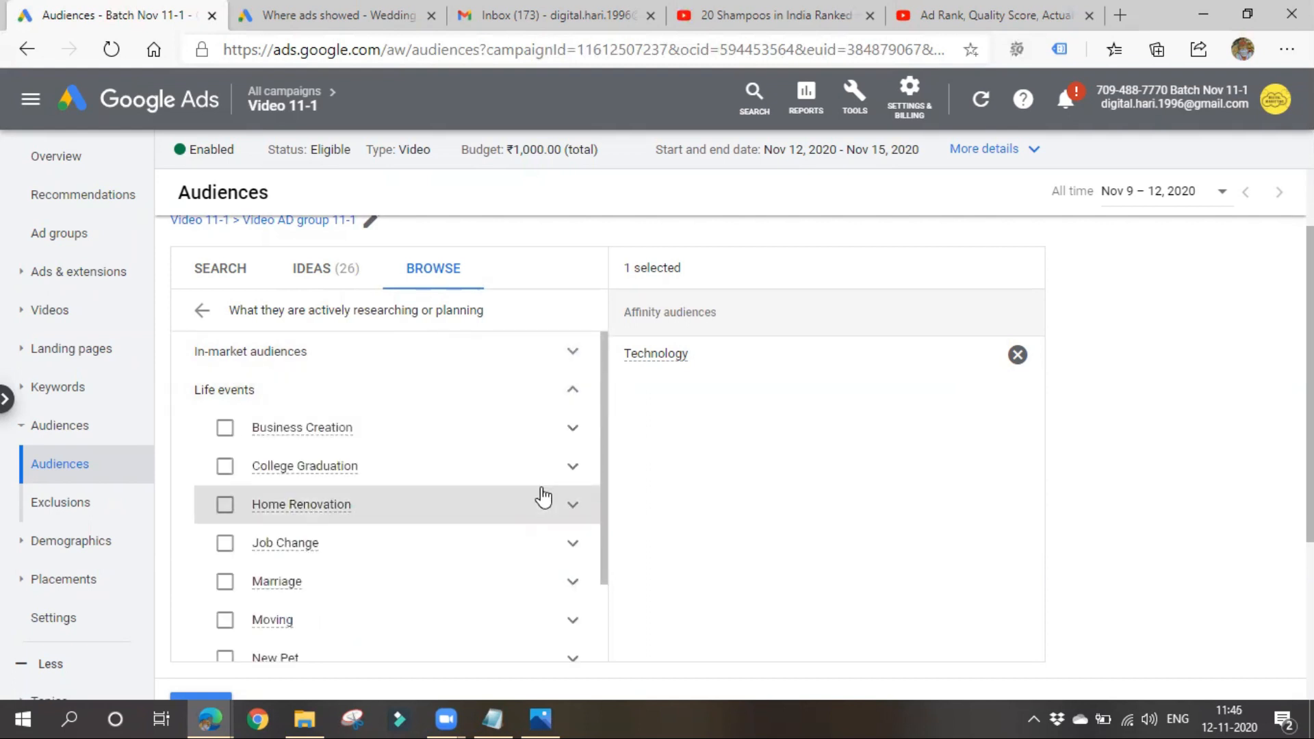
scroll(311, 438, "down", 1)
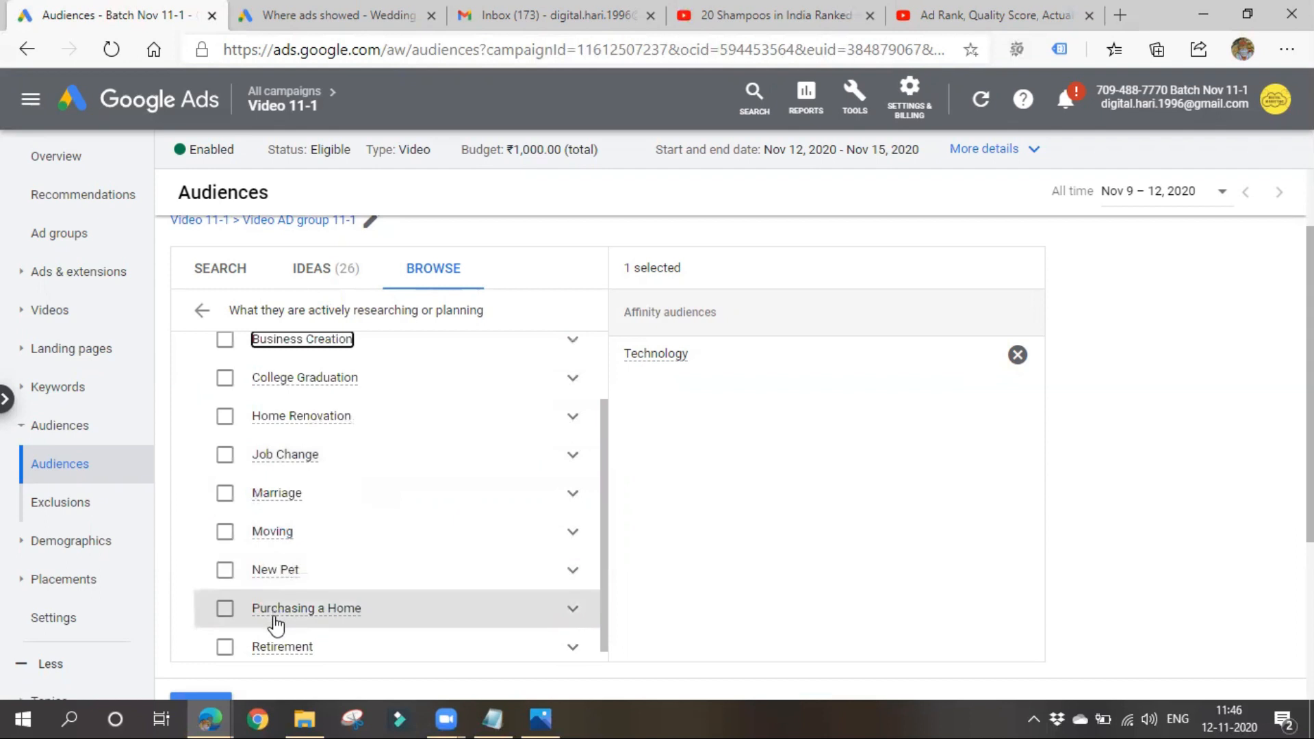
left_click(540, 505)
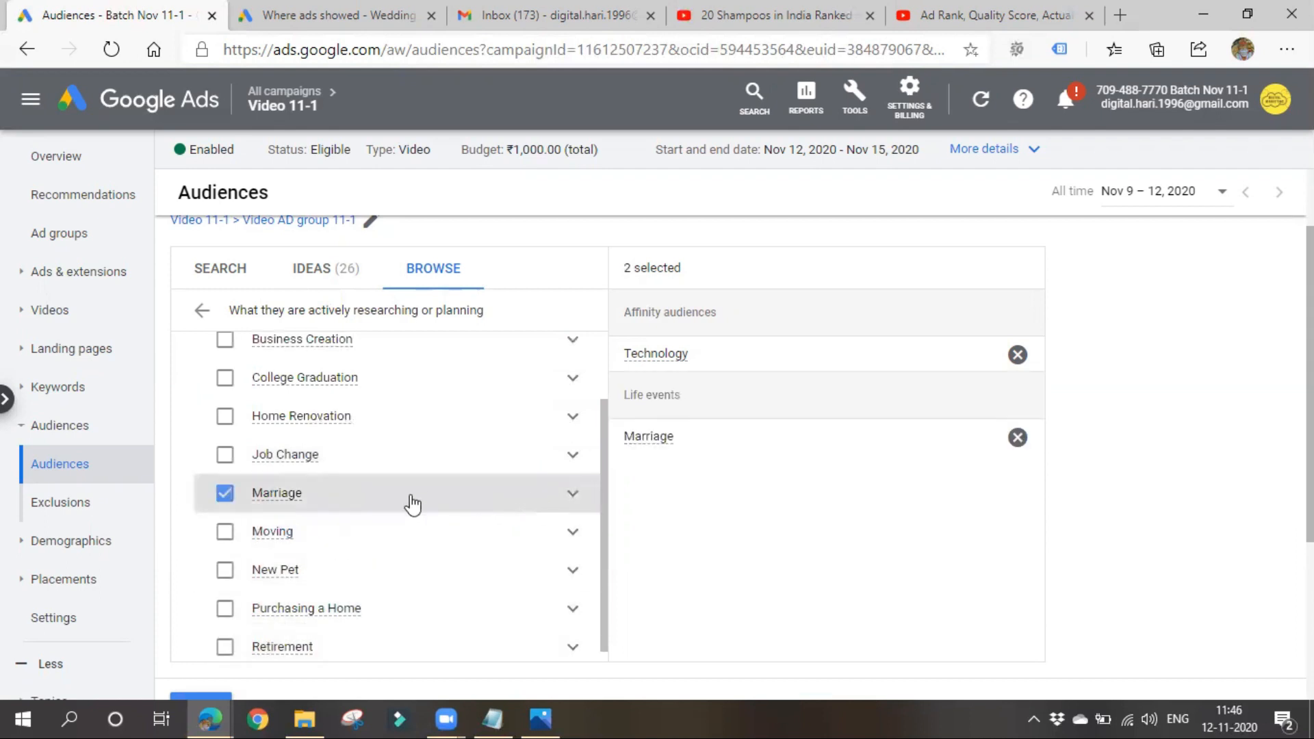
left_click(376, 509)
left_click(568, 500)
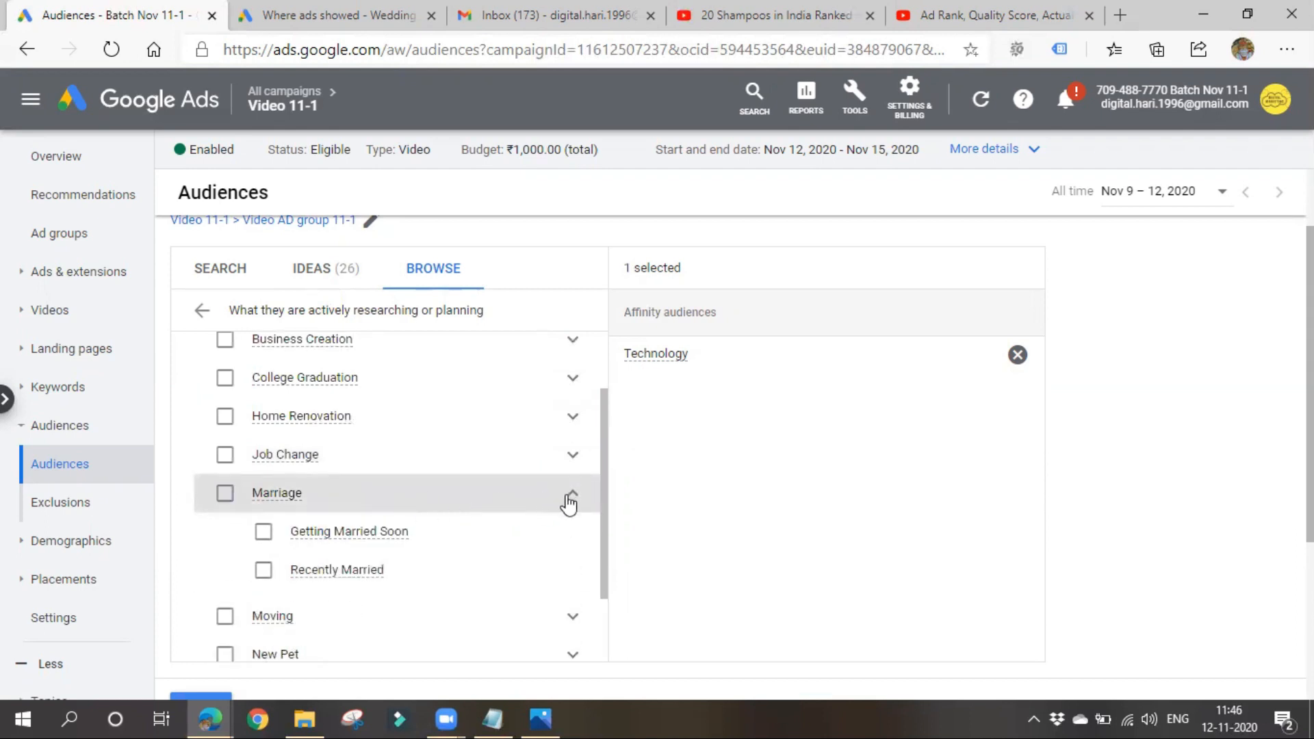
left_click(569, 500)
- Select the Recently Graduated and Graduating Soon audiences under the College Graduation life event
left_click(578, 383)
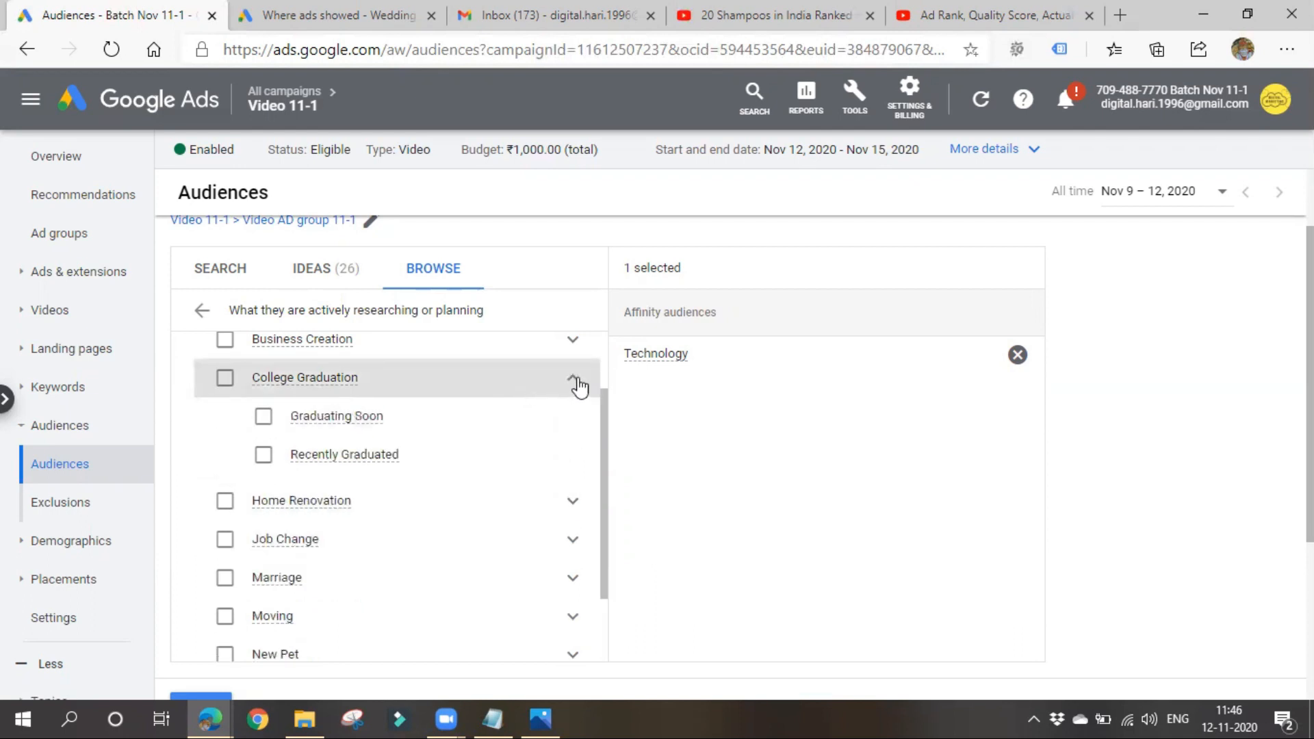
left_click(333, 416)
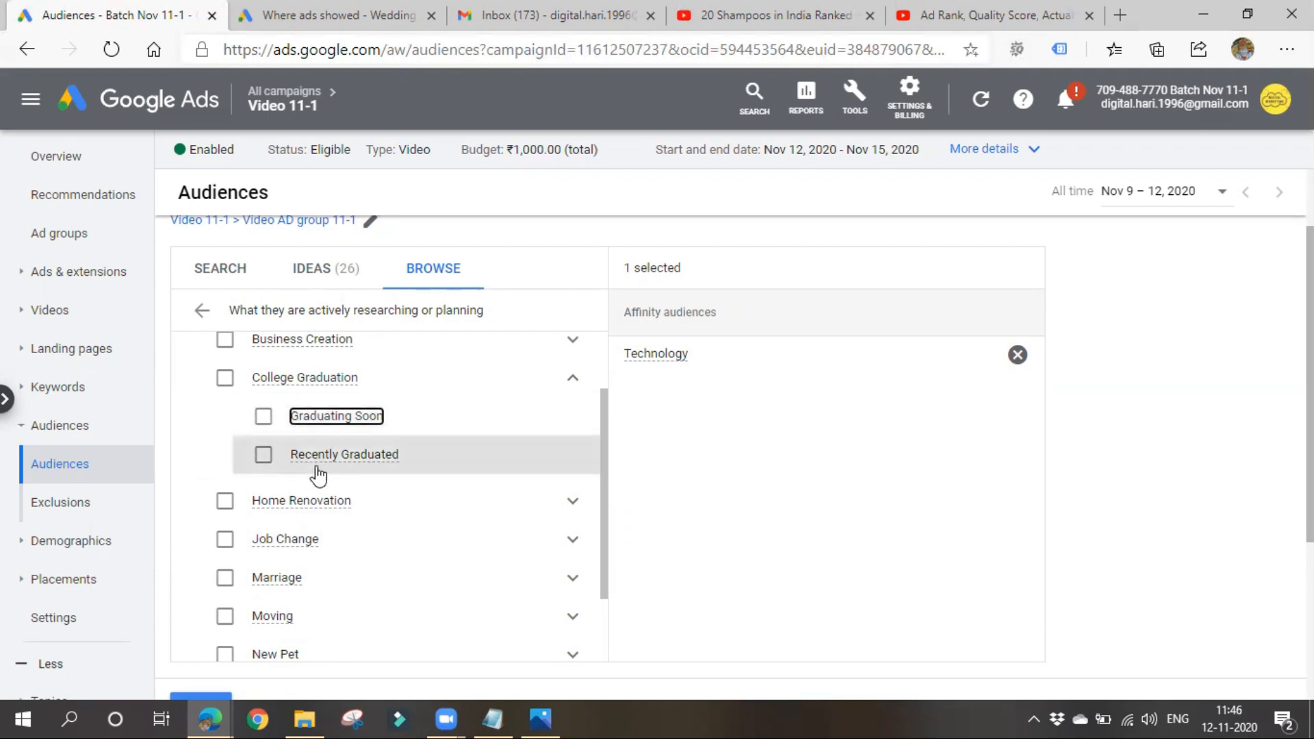
scroll(343, 513, "down", 2)
left_click(308, 357)
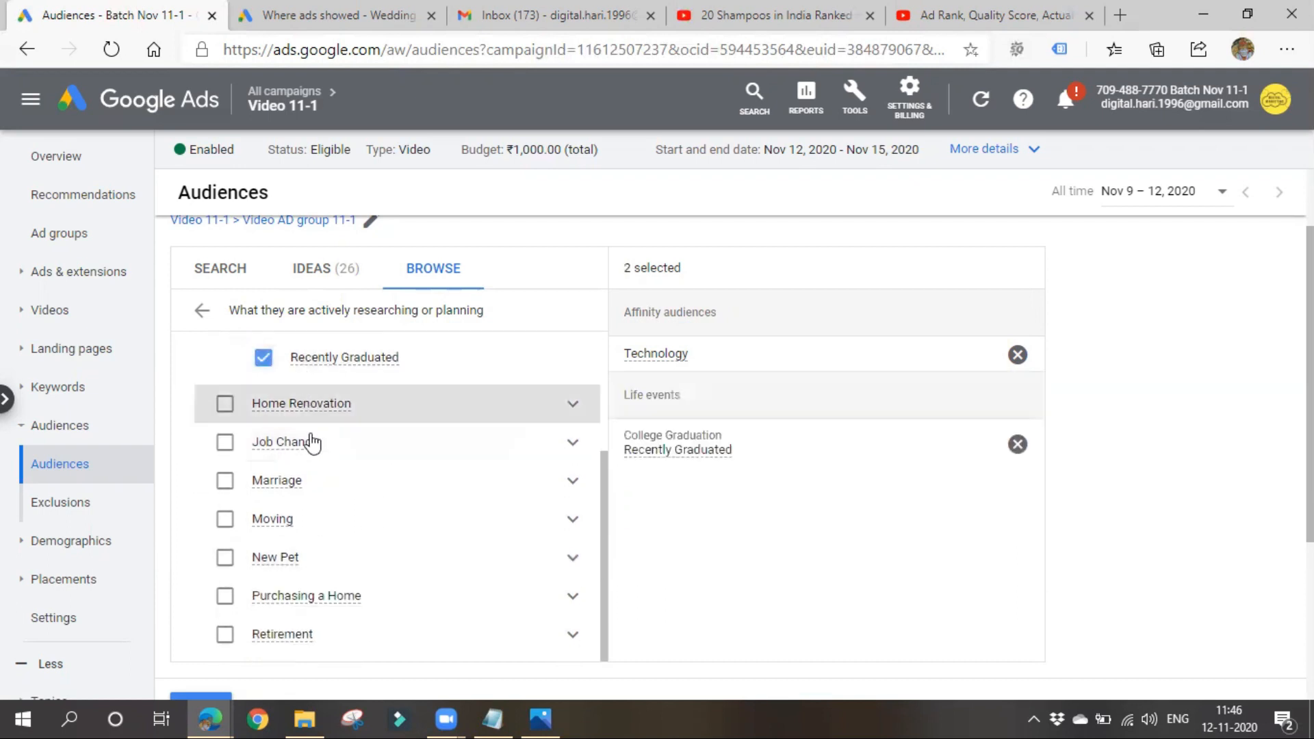
scroll(311, 442, "up", 2)
left_click(311, 419)
- Review the remaining life events and the affinity audience categories alongside the audiences selected for the ad group
scroll(364, 507, "down", 5)
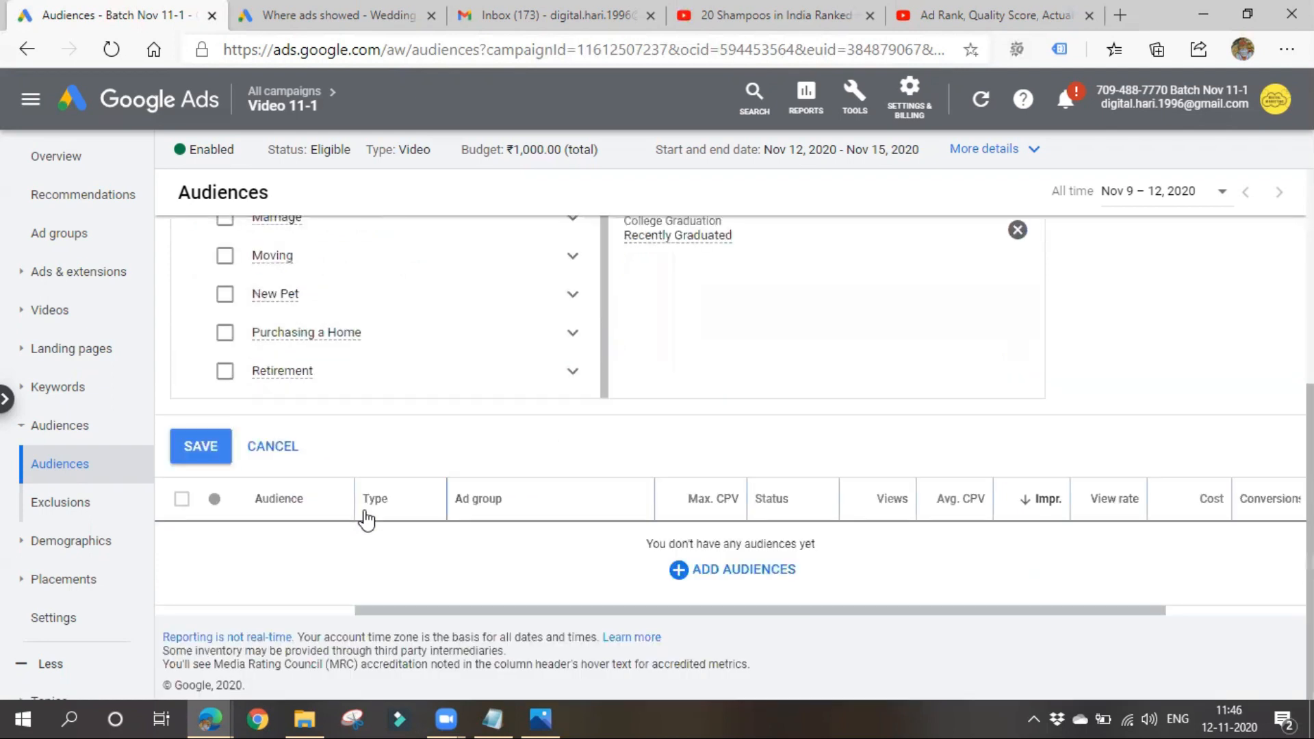
scroll(368, 520, "up", 3)
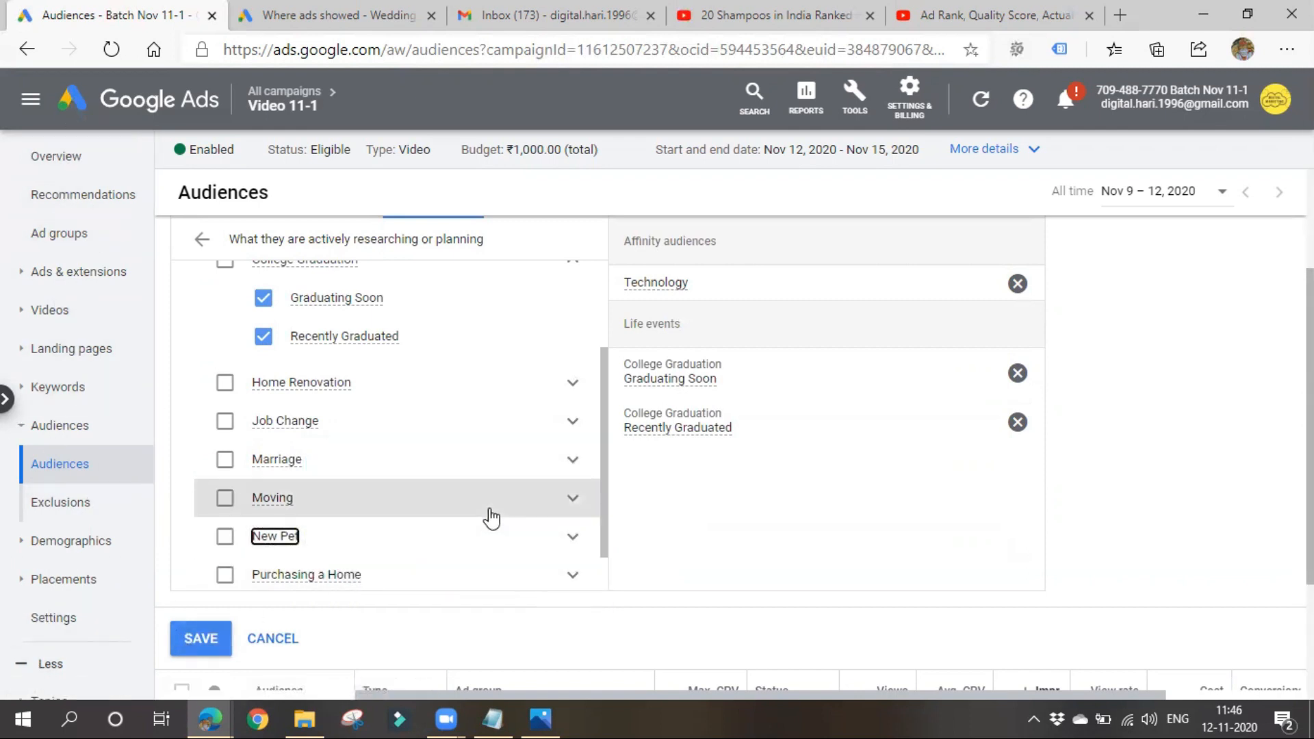
scroll(463, 541, "down", 1)
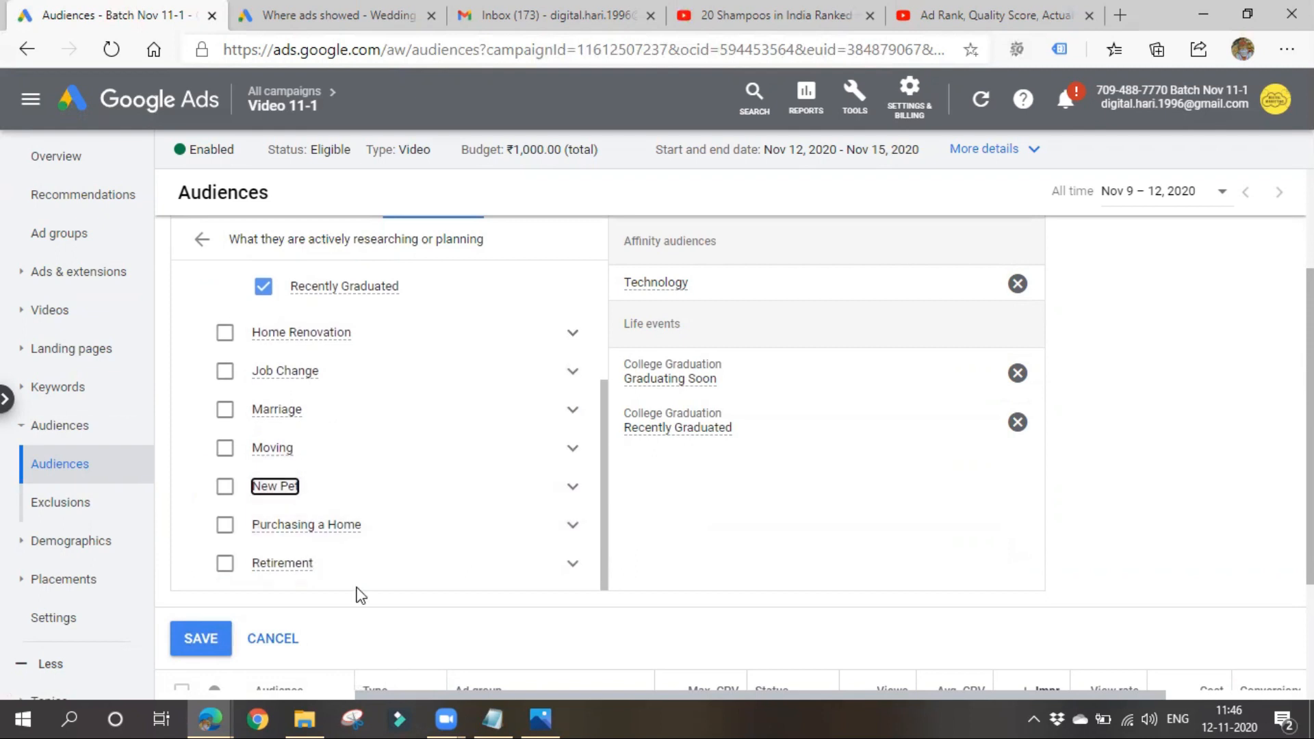
scroll(358, 593, "up", 6)
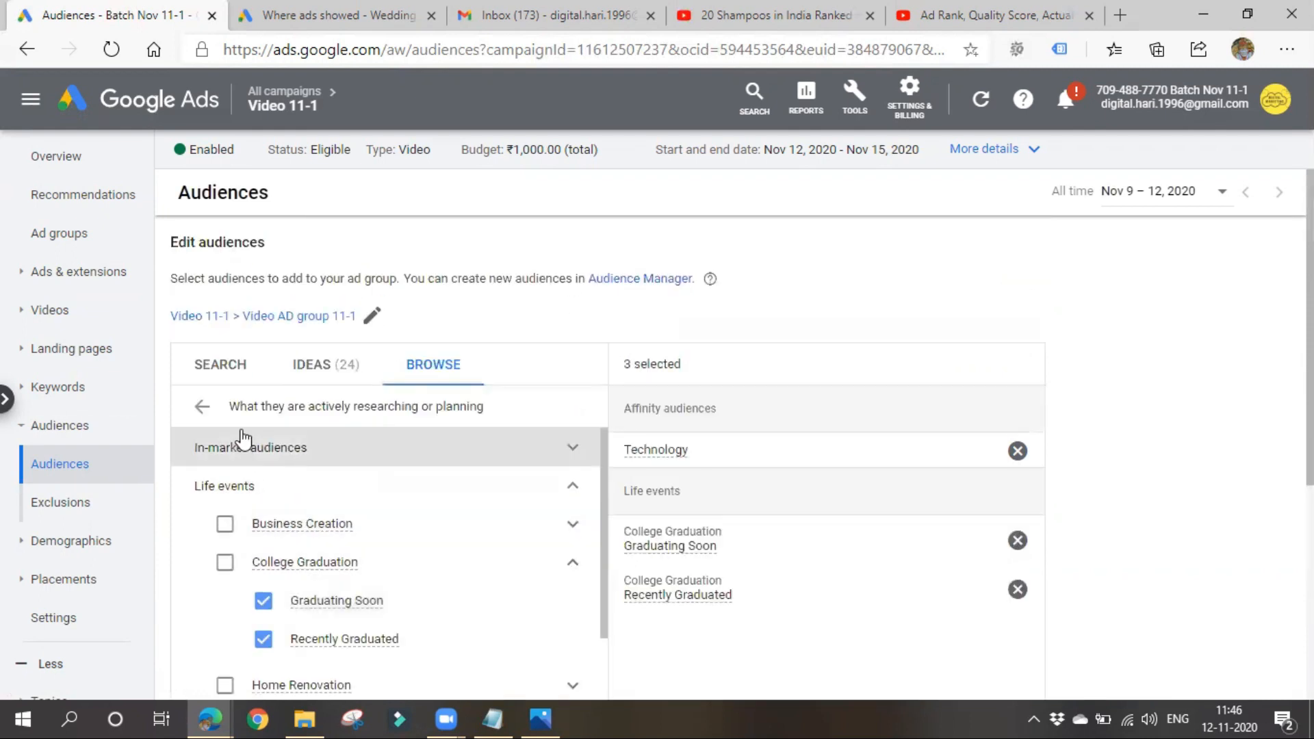
left_click(204, 407)
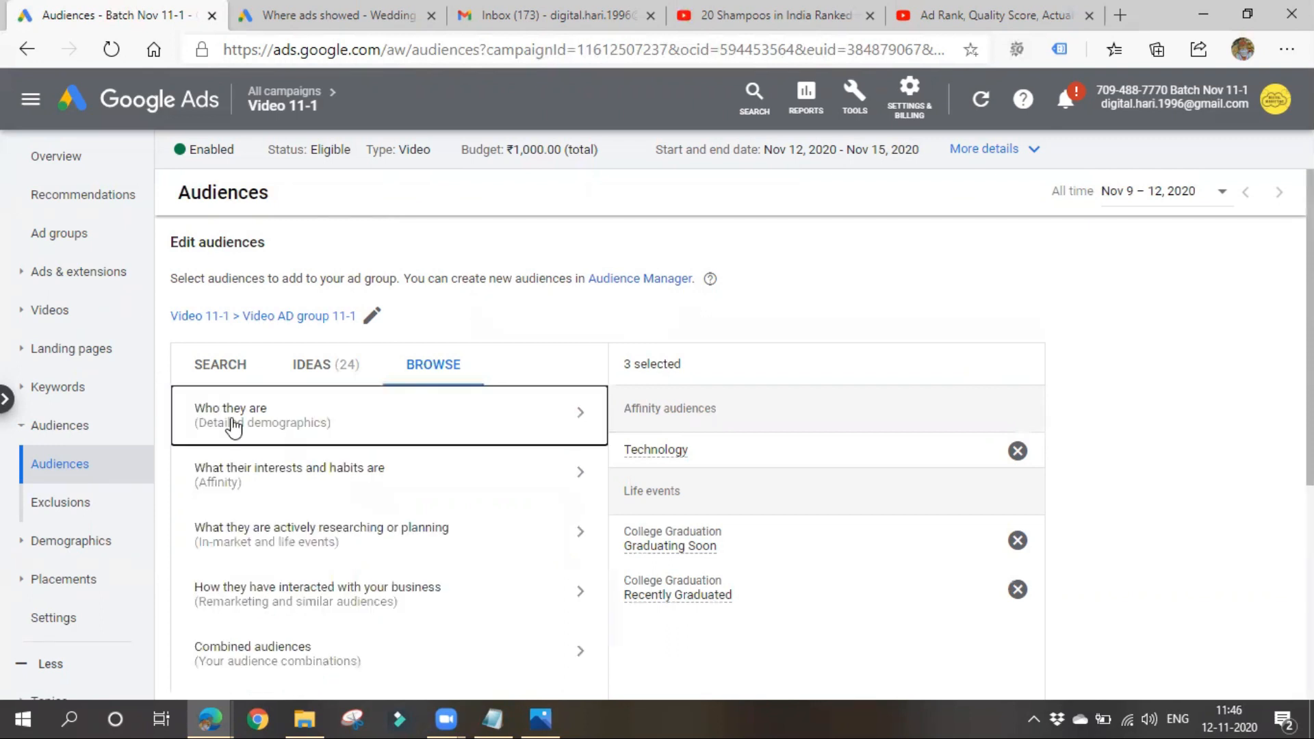
left_click(349, 479)
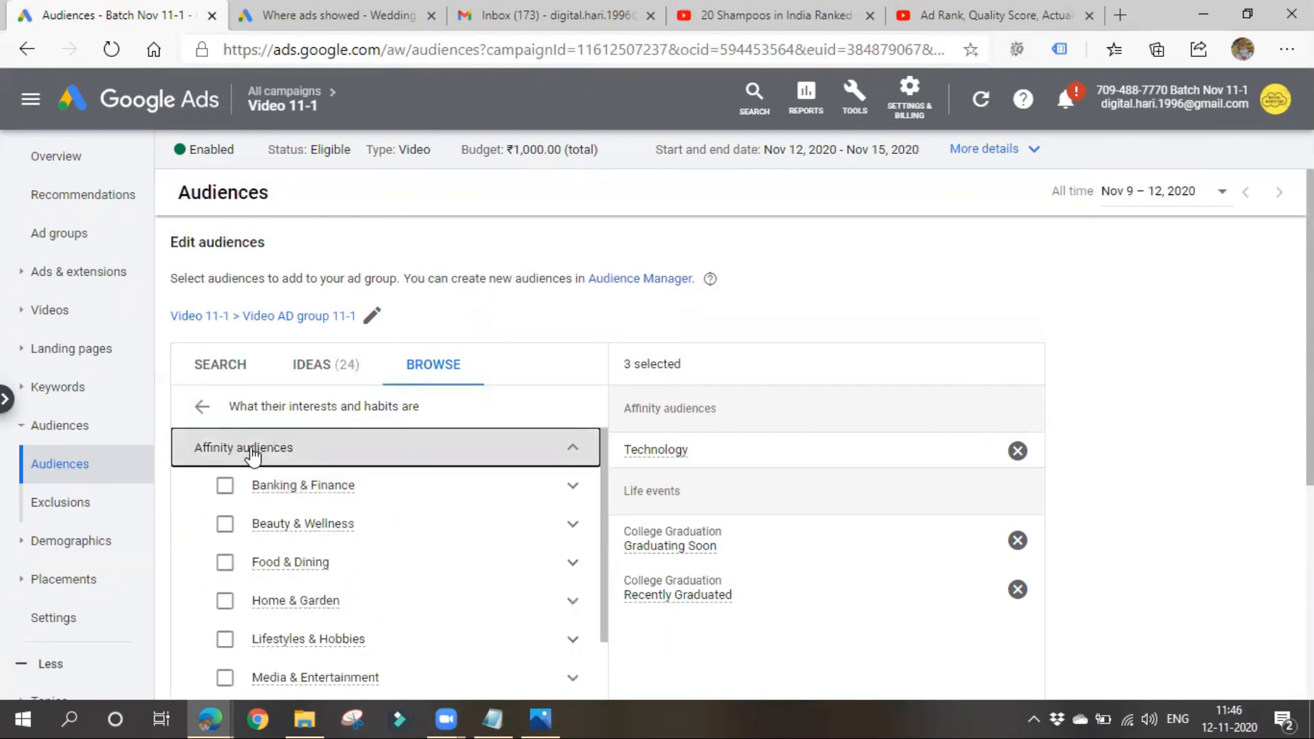
scroll(254, 453, "down", 2)
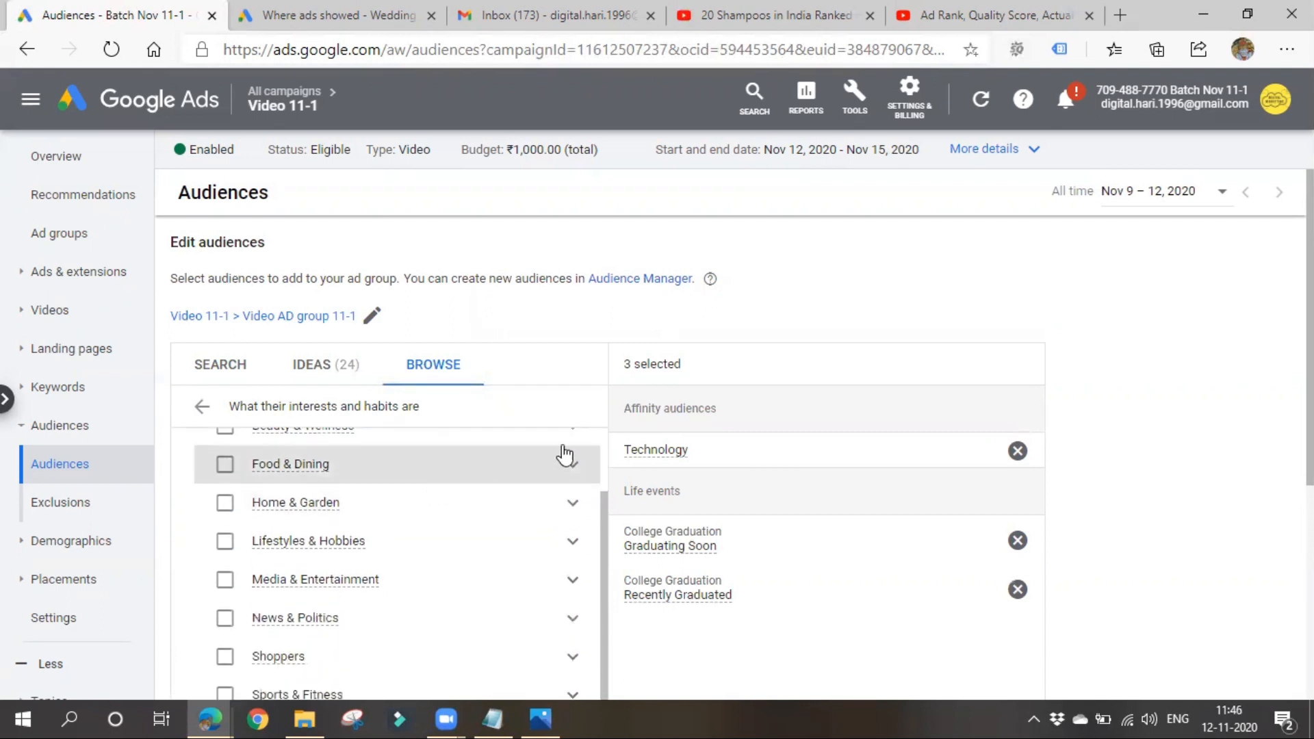
scroll(864, 325, "down", 3)
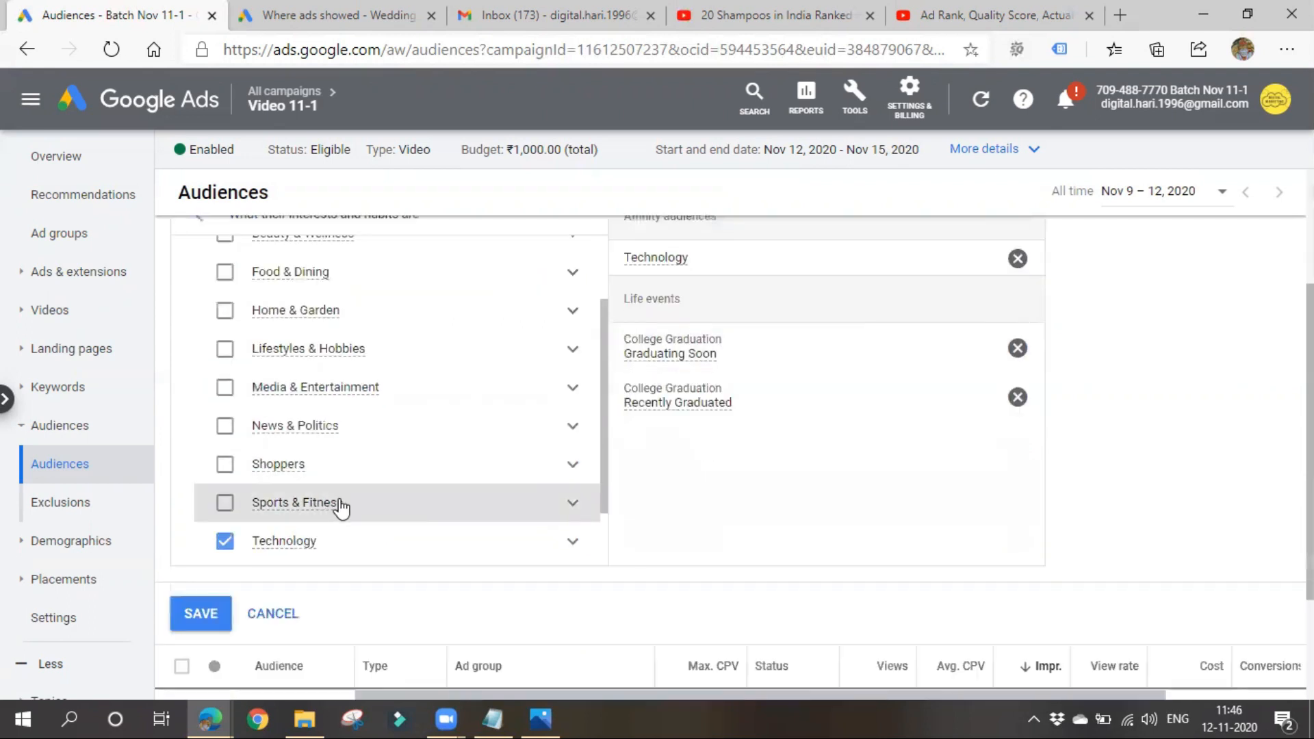
scroll(342, 513, "up", 1)
scroll(343, 513, "up", 1)
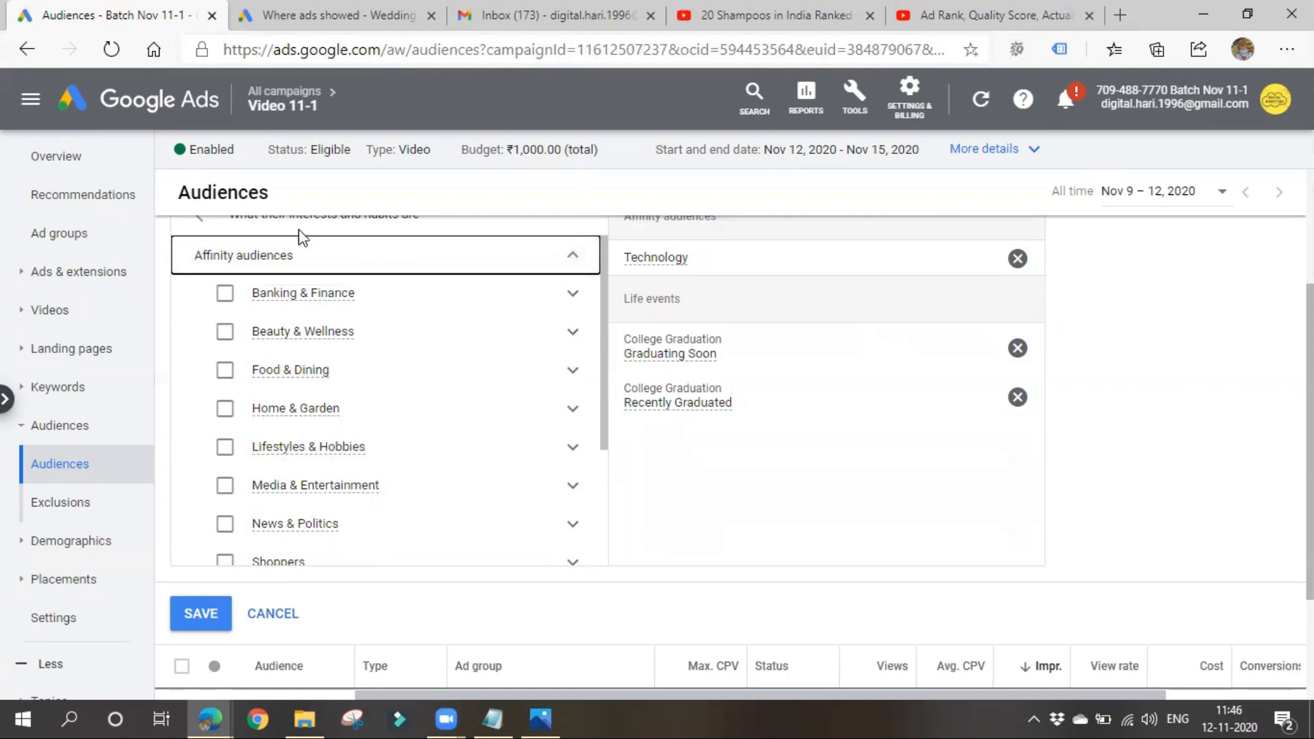
- Save the selected audiences to Video AD group 11-1 and check them in the audiences table
scroll(301, 566, "down", 5)
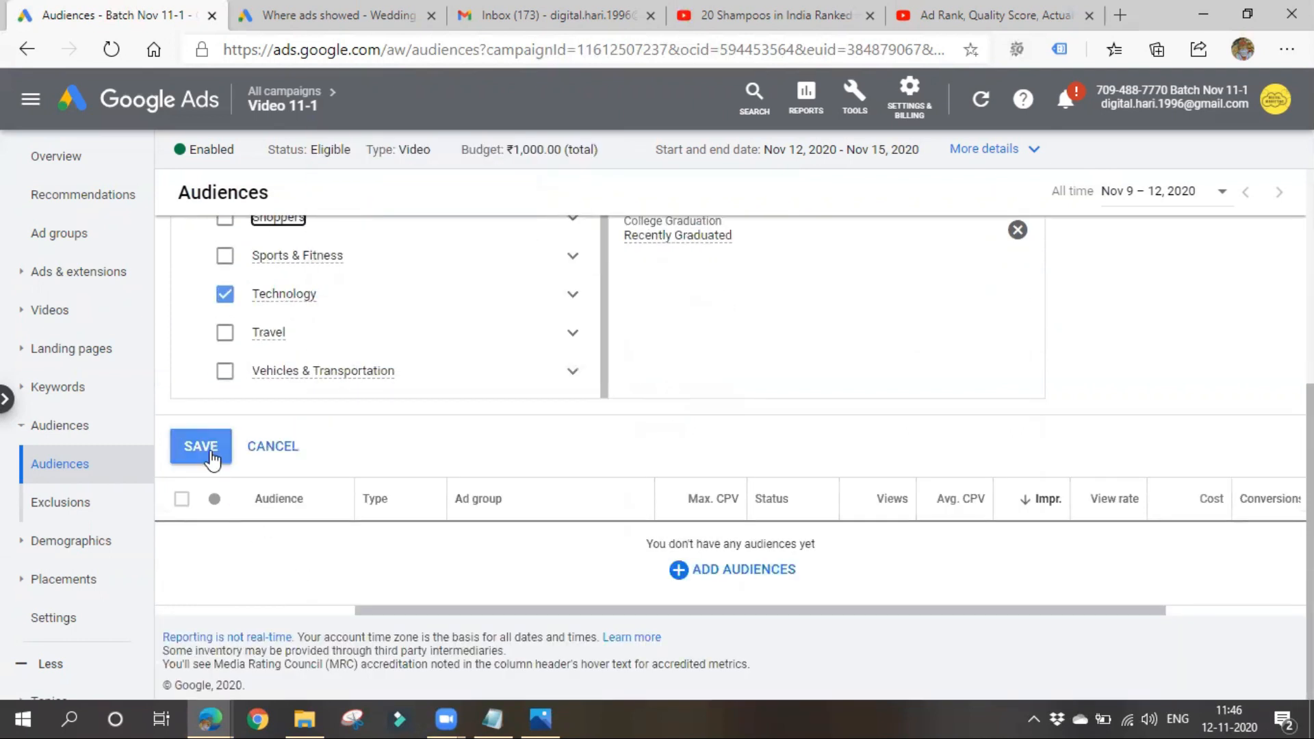
left_click(204, 541)
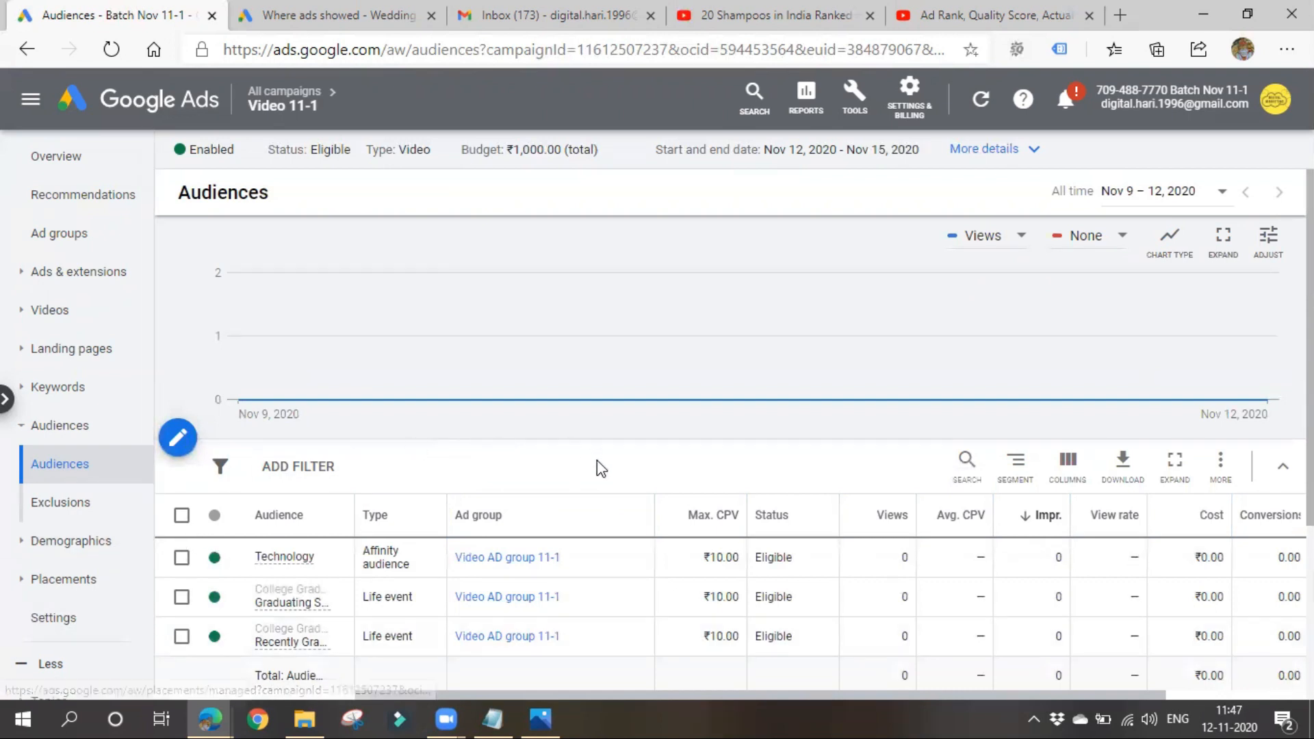
scroll(637, 531, "down", 1)
scroll(636, 530, "down", 2)
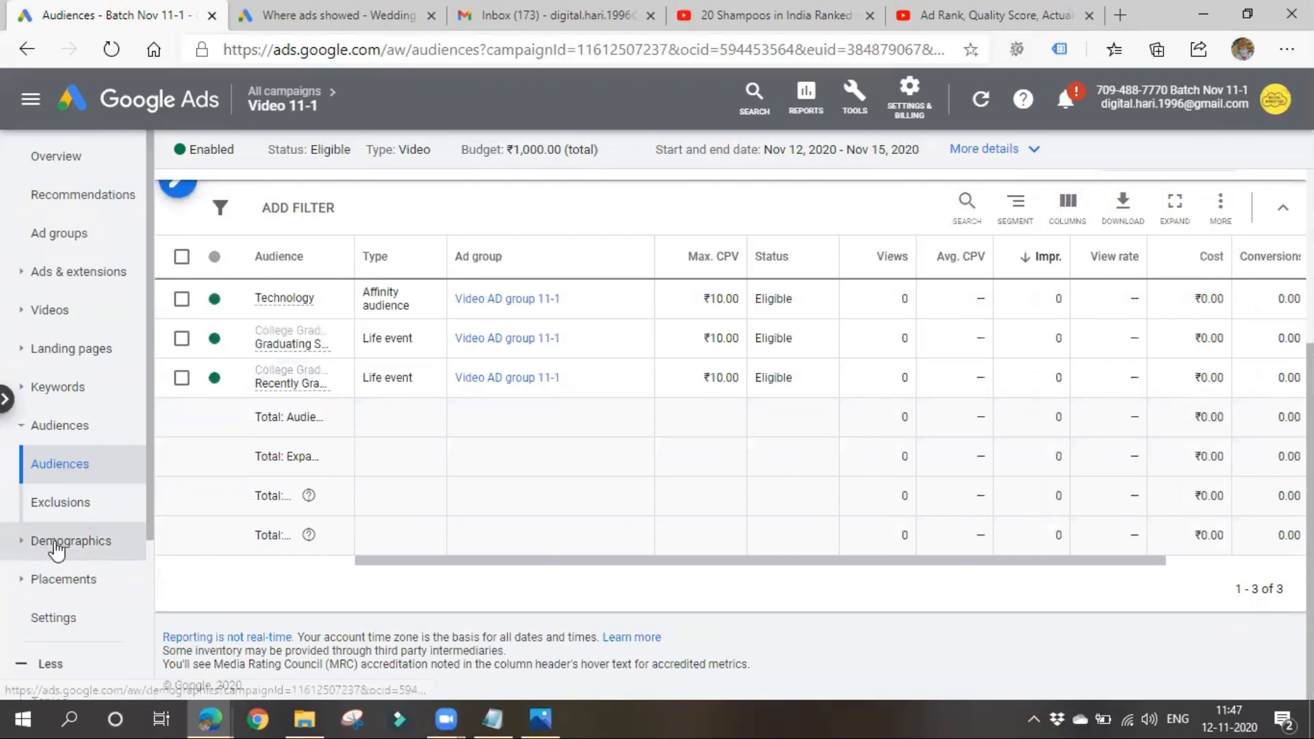
- Look over the Video 11-1 audiences table and campaign overview, and return to the list of all campaigns
scroll(195, 561, "up", 3)
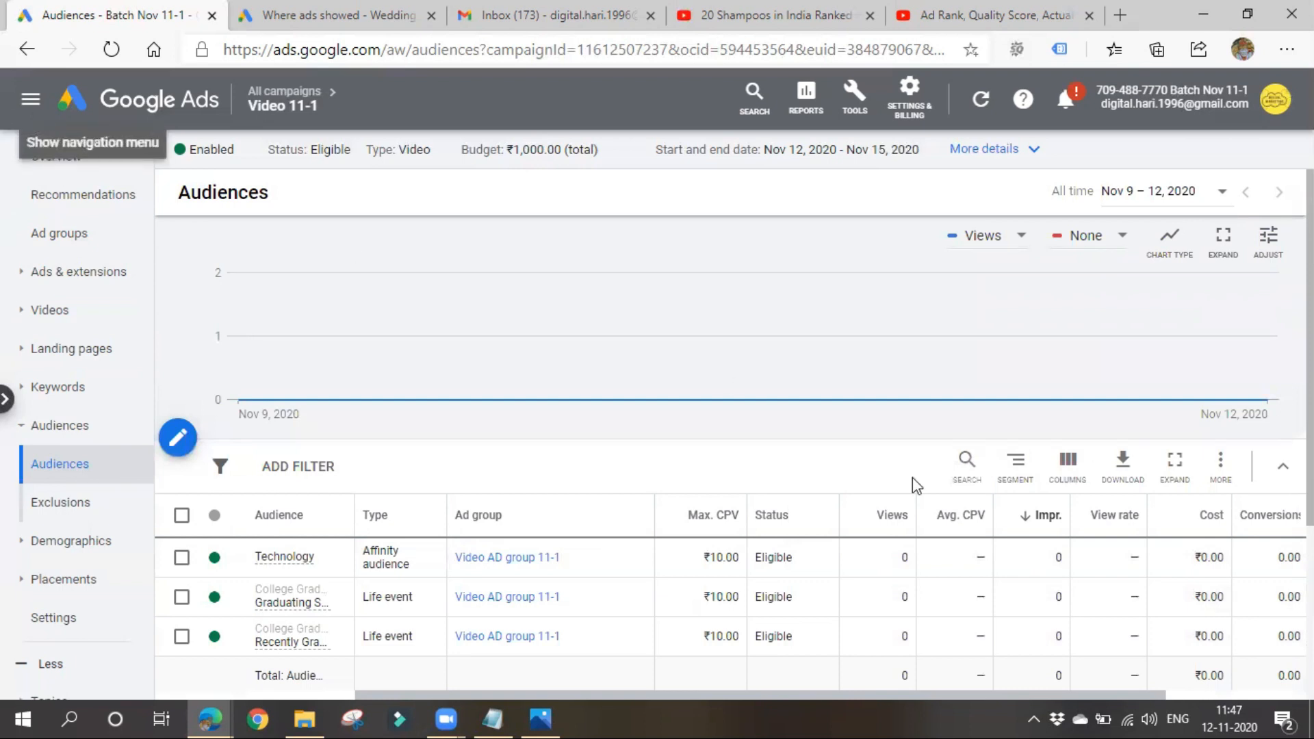
scroll(563, 513, "down", 3)
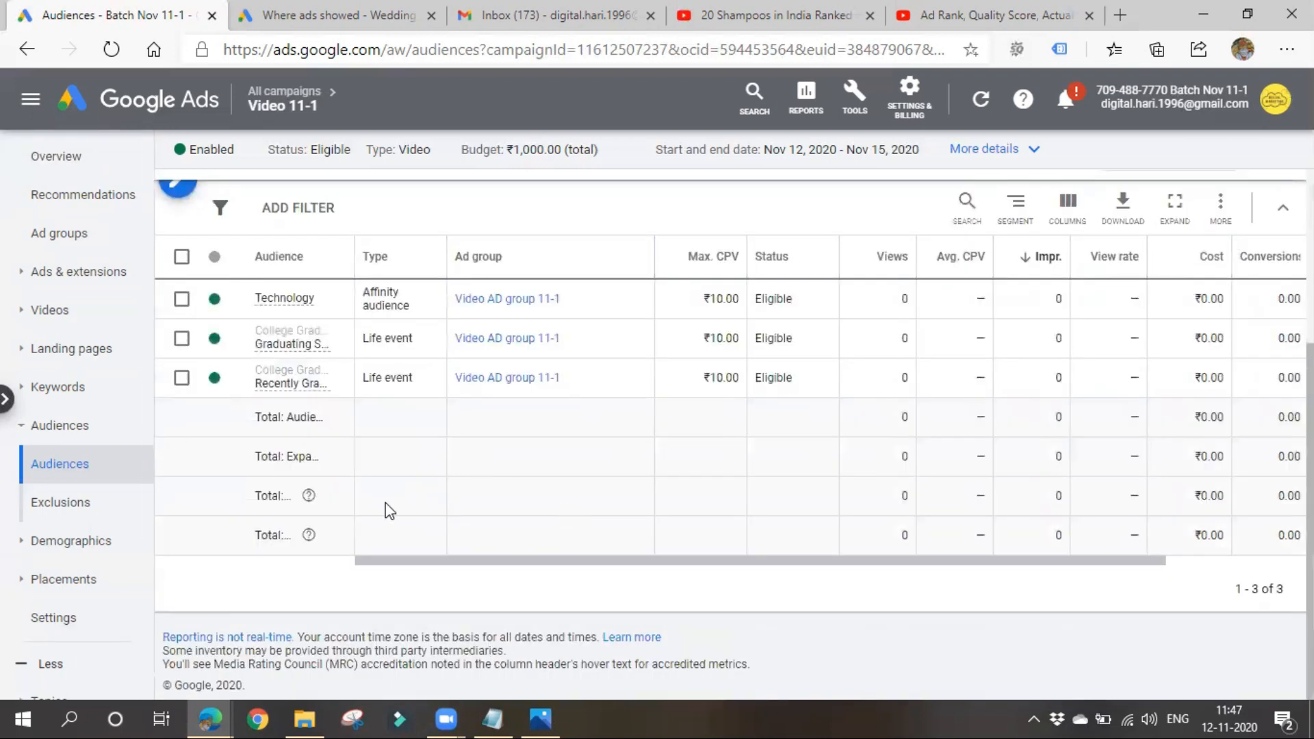
scroll(266, 530, "up", 3)
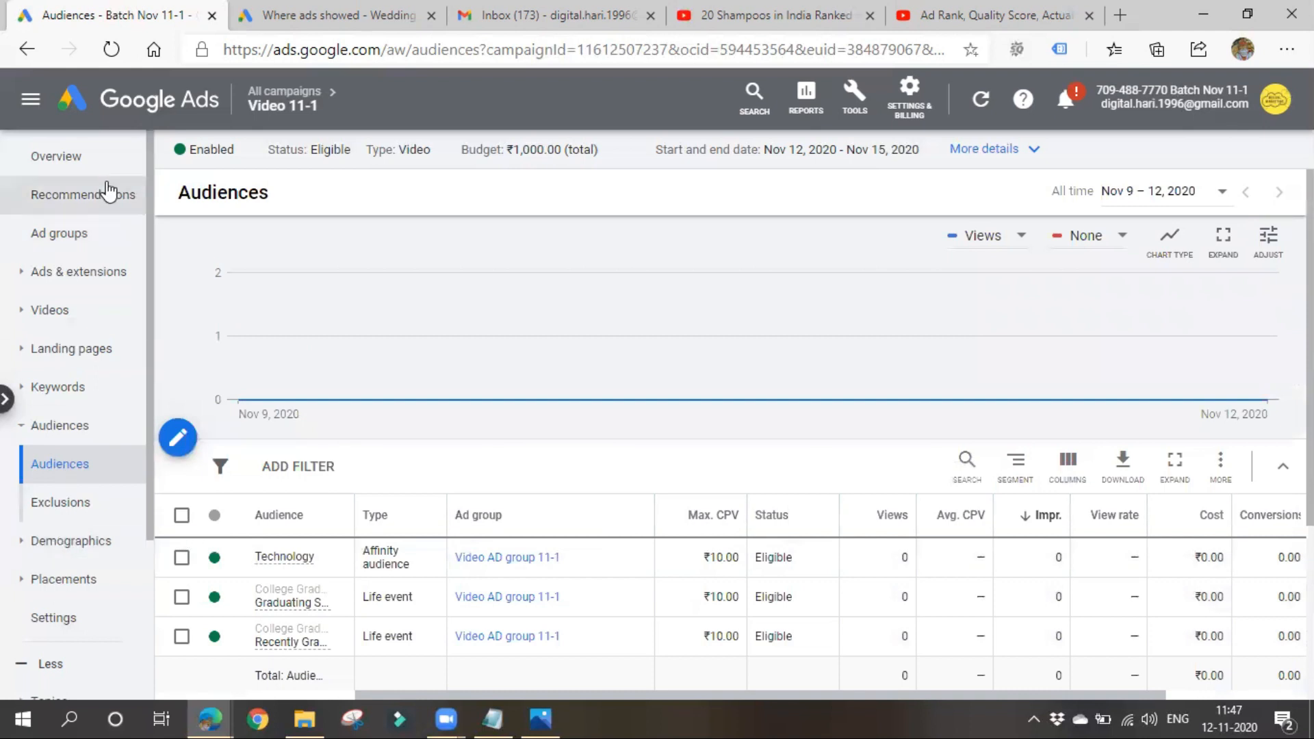
left_click(97, 164)
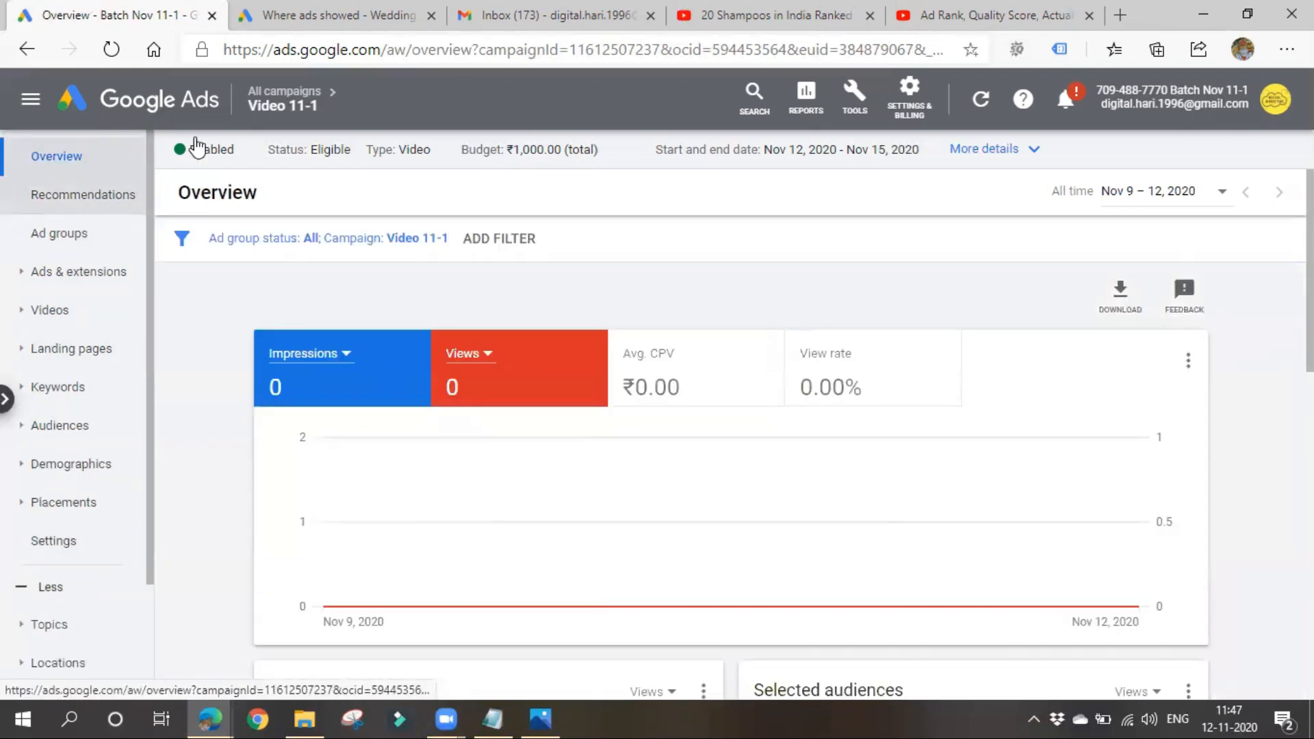
left_click(284, 91)
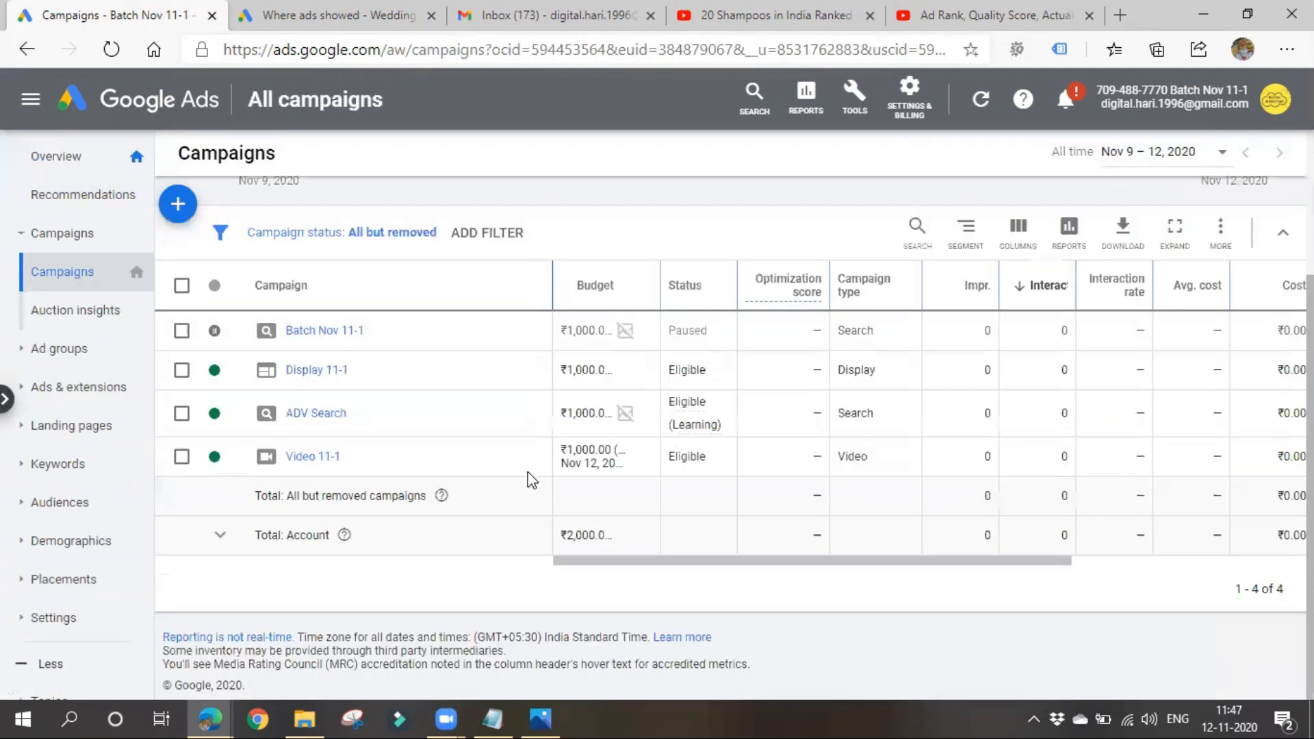
- Add a "Gmail Ads" heading with a "gmail" line beneath it to the end of the Notepad class notes
left_click(492, 718)
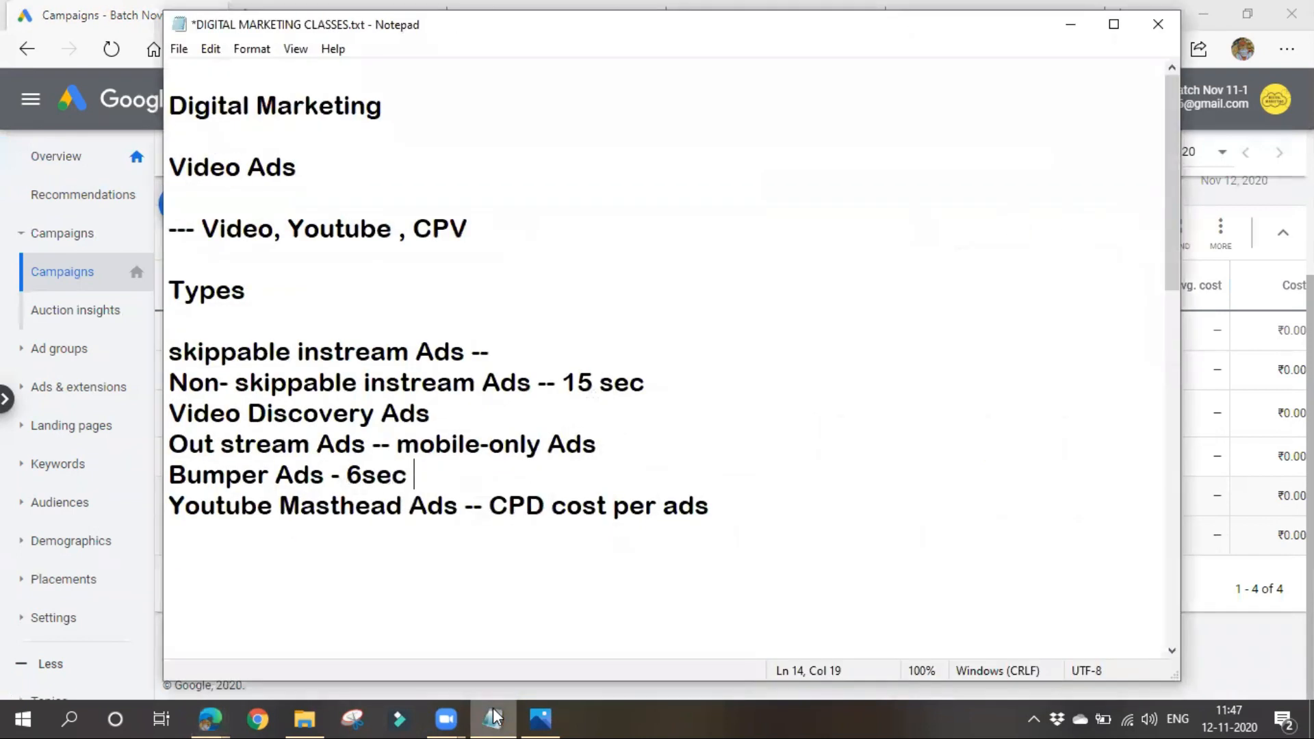
scroll(235, 490, "down", 1)
left_click(199, 282)
type("G")
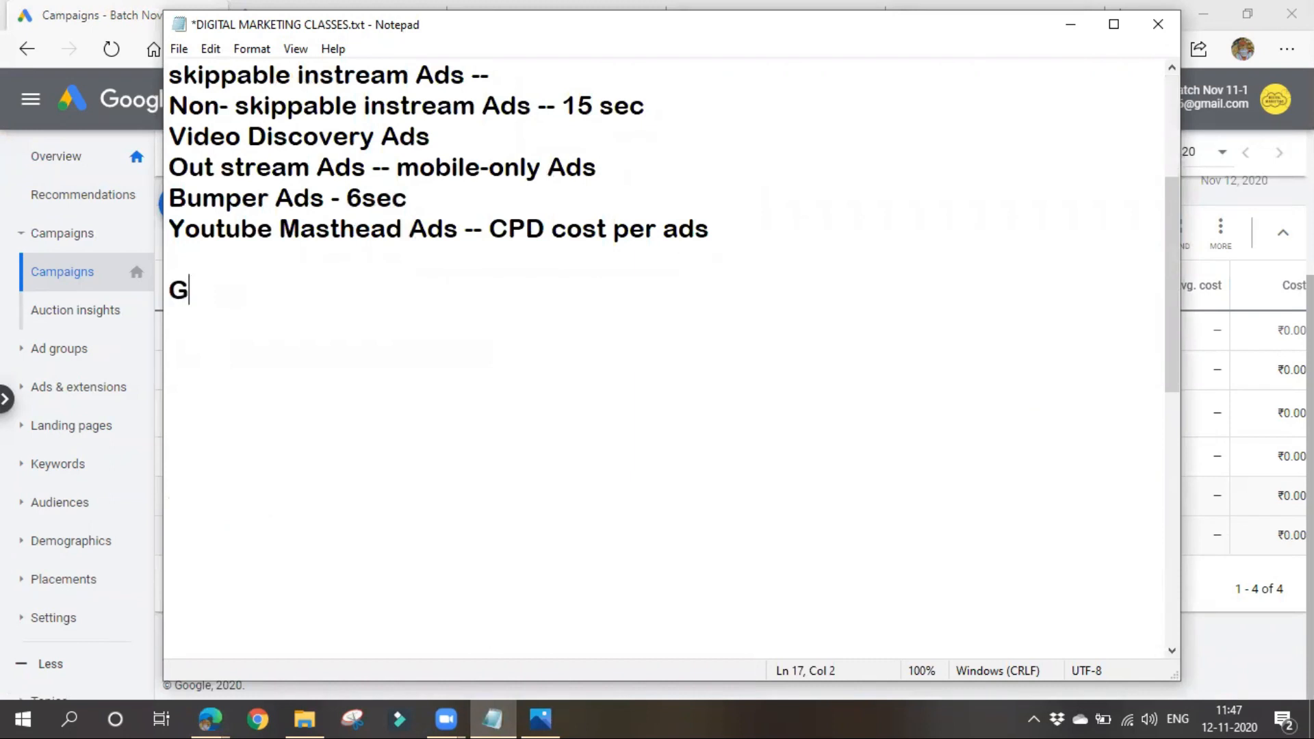
type("mail Ads")
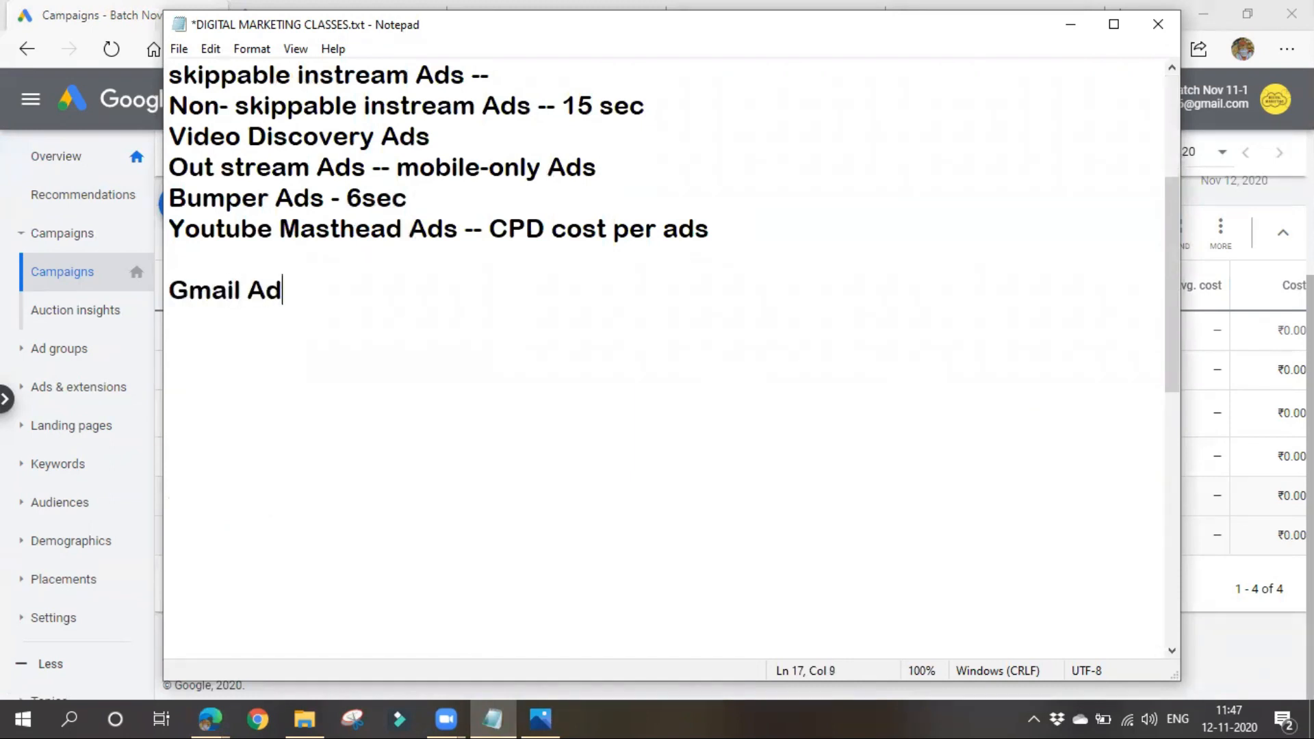
key("Return")
key("Return")
type("gmail")
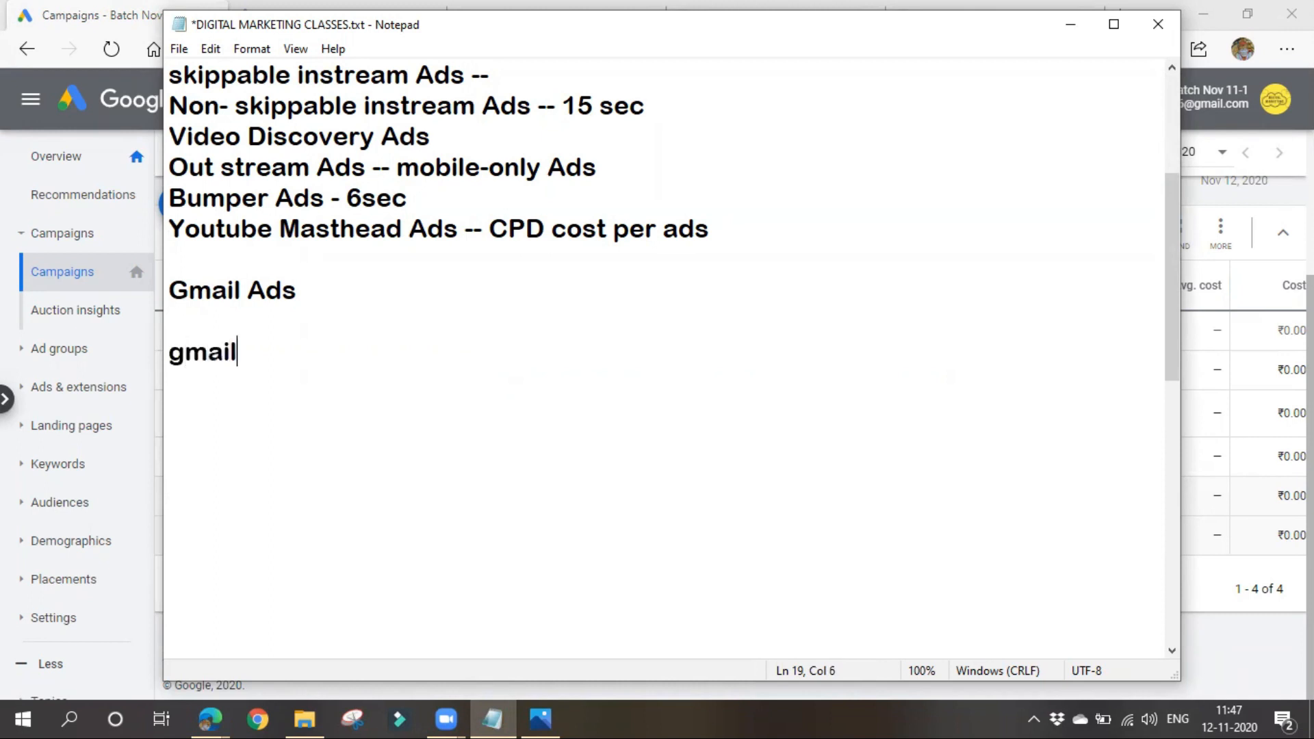
left_click(1070, 24)
- Switch to the Gmail inbox and compare the Primary, Social and Promotions categories for sponsored ads
left_click(531, 13)
left_click(487, 205)
left_click(639, 200)
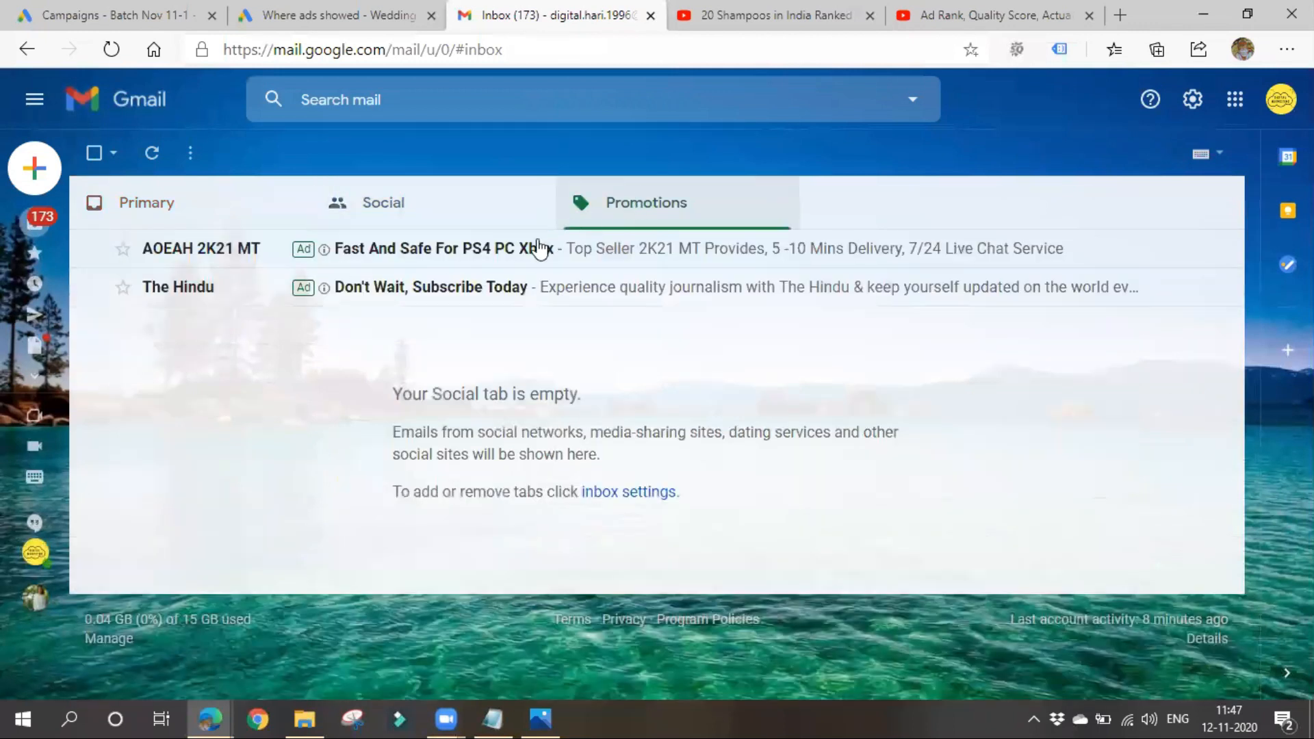
left_click(240, 208)
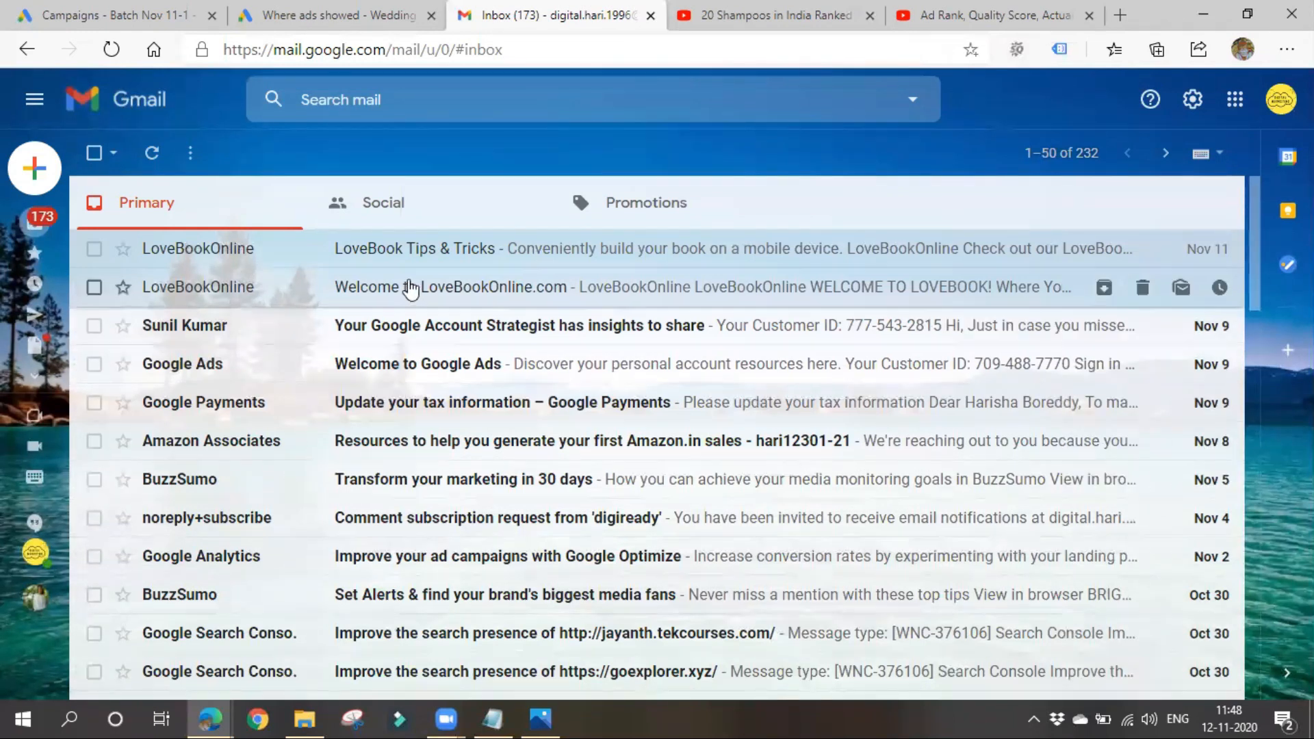
left_click(417, 208)
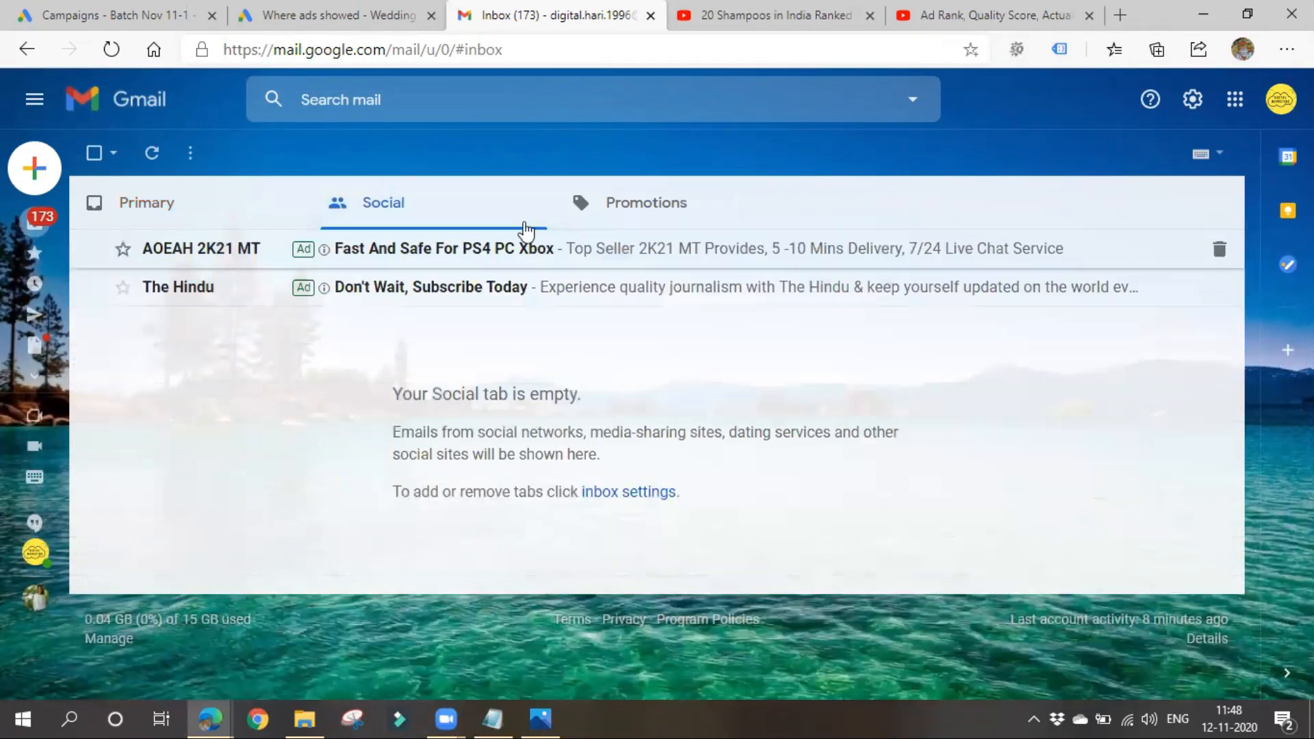
left_click(598, 225)
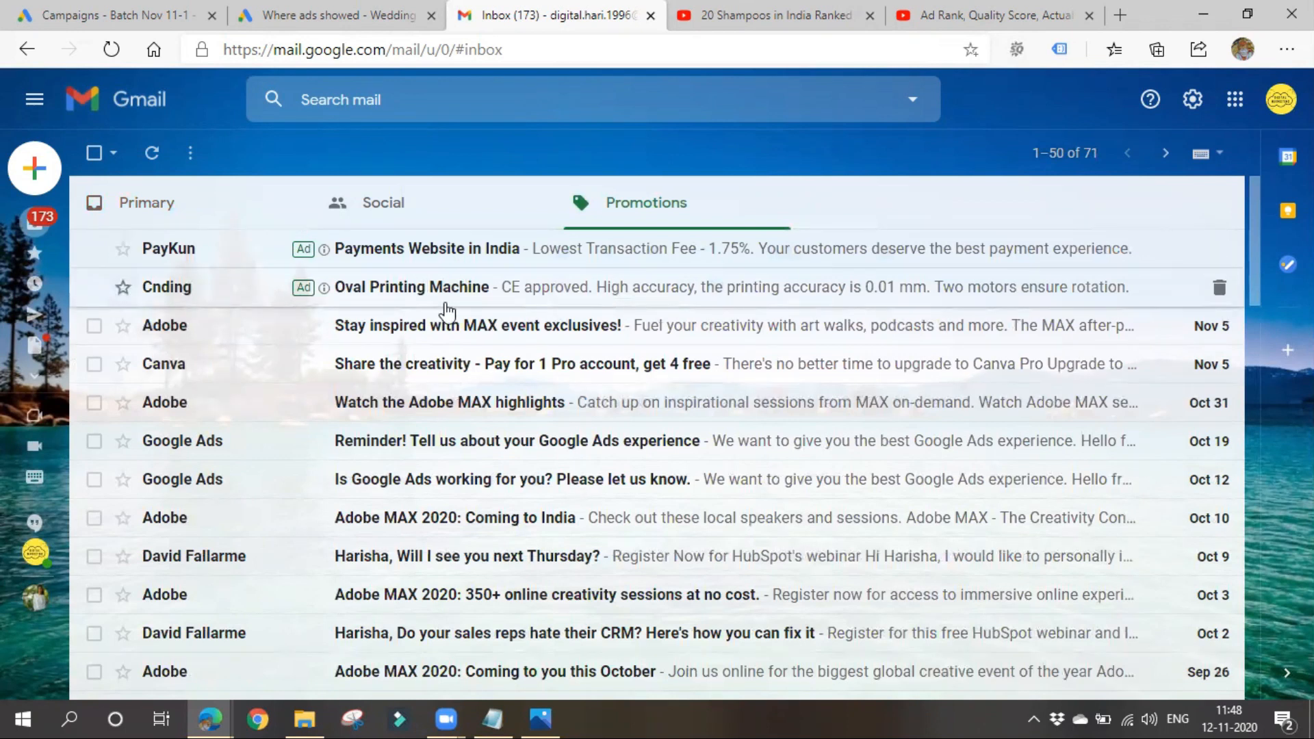
- In the Notepad notes, extend the gmail line to read "gmail, img,text , video ,,,,, CPC"
mouse_move(493, 717)
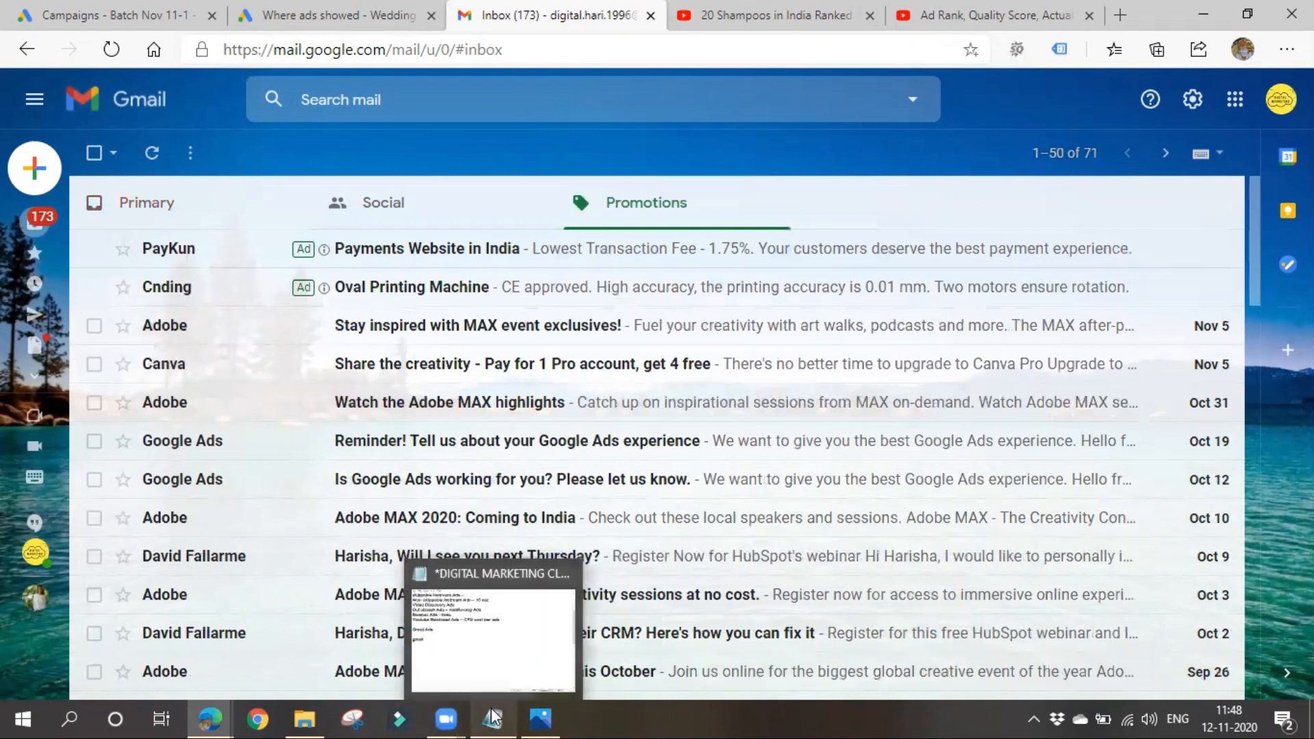
left_click(489, 627)
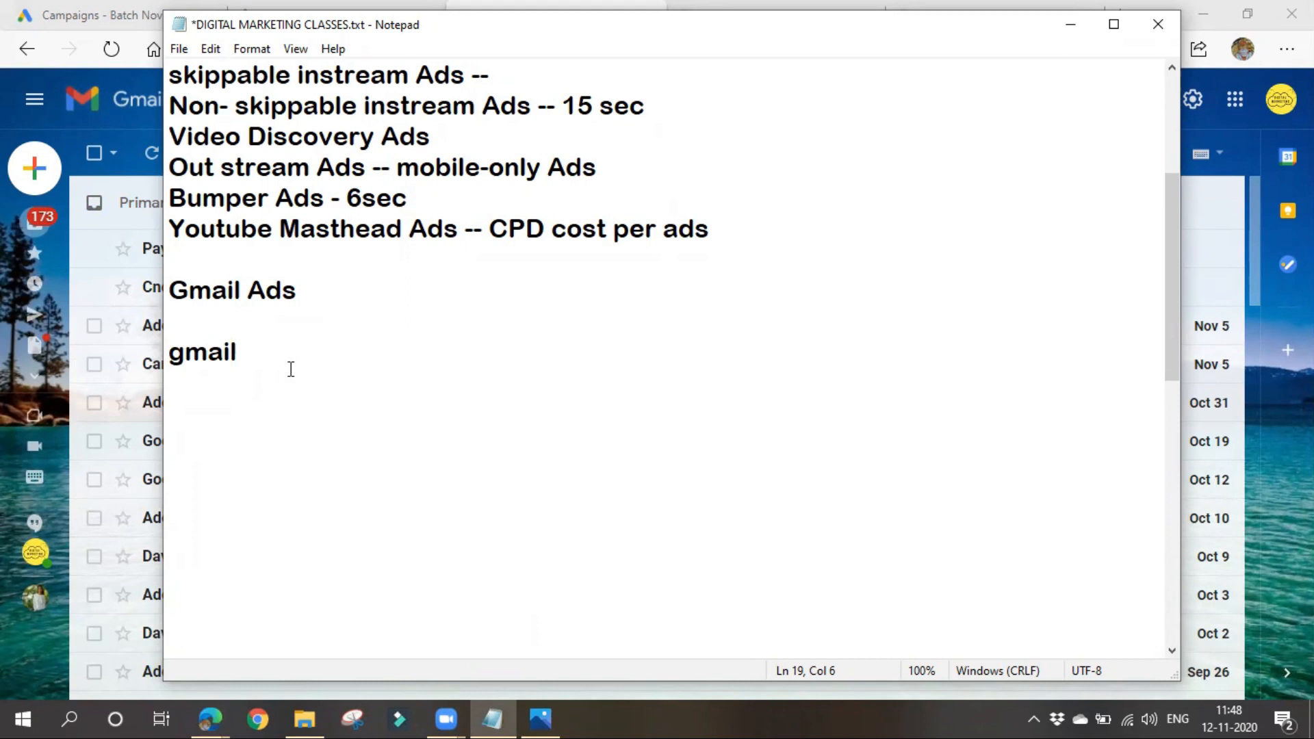
type(", img,tex")
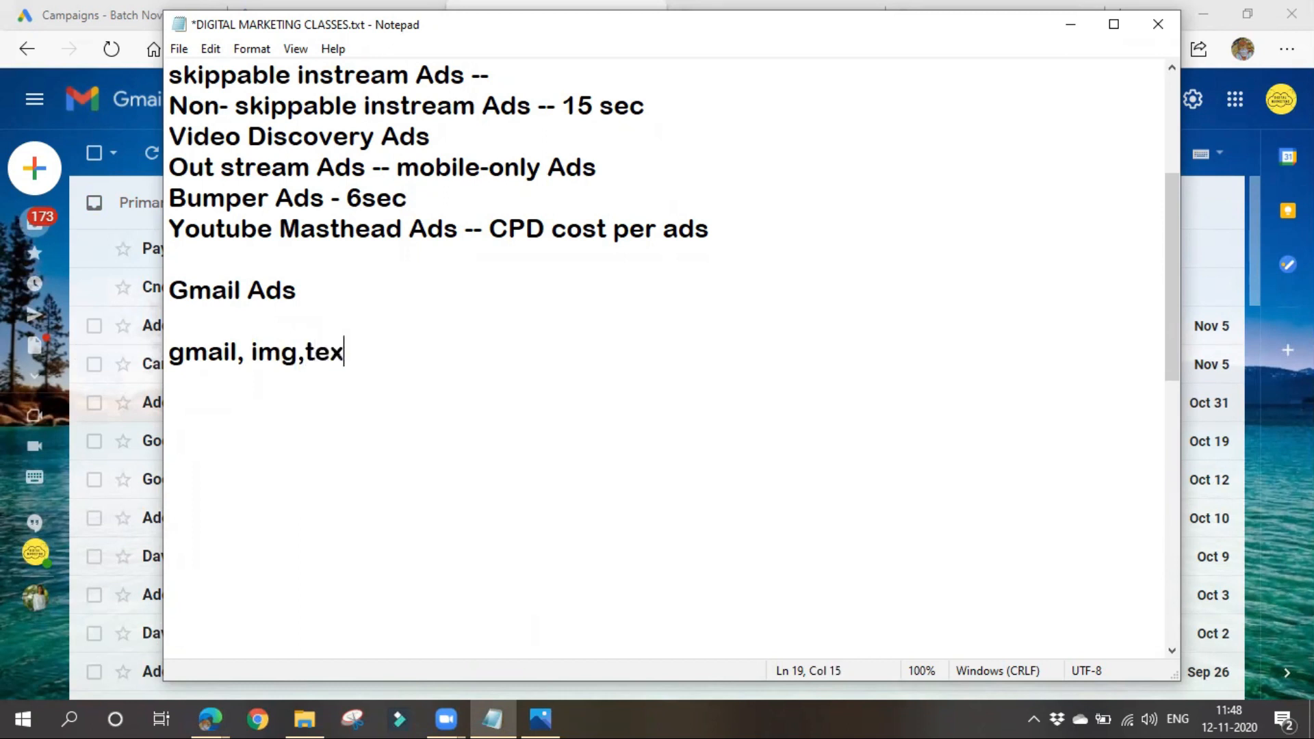
type("t , video")
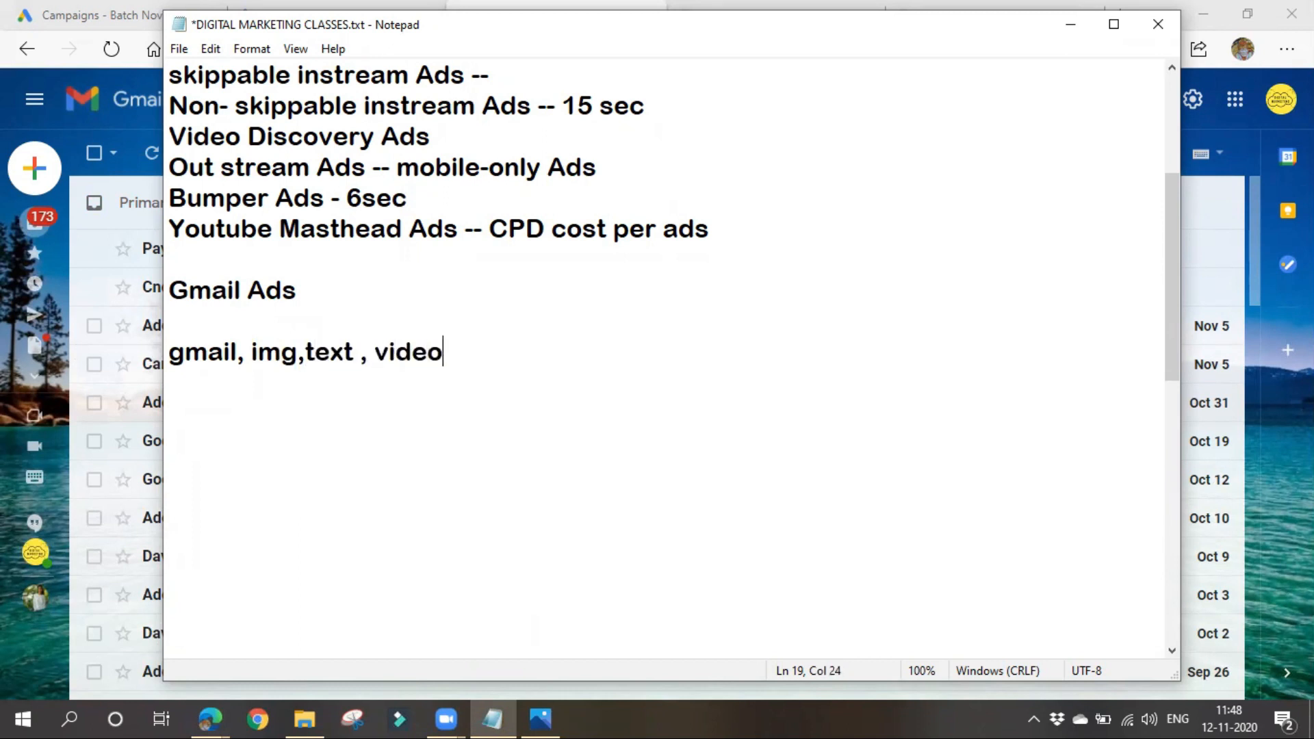
type(" ,,,,, CPc")
key("BackSpace")
type("C")
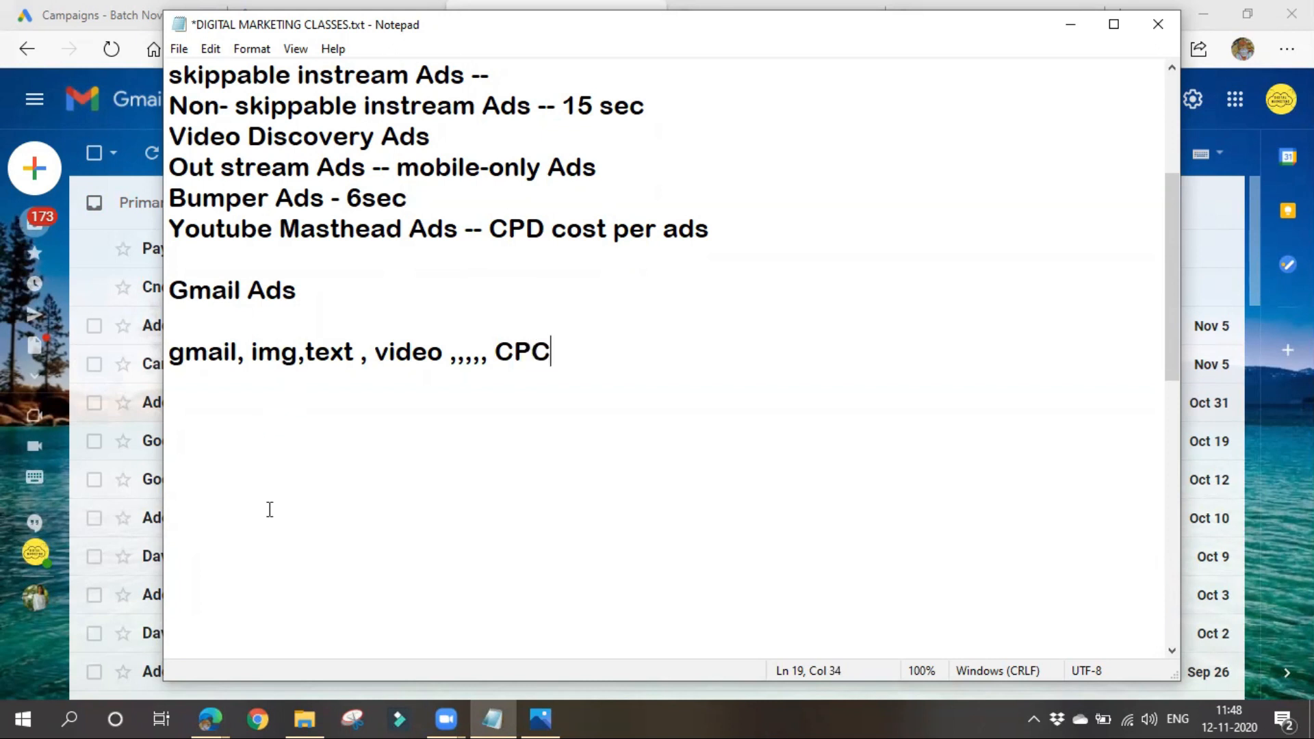
left_click(1069, 26)
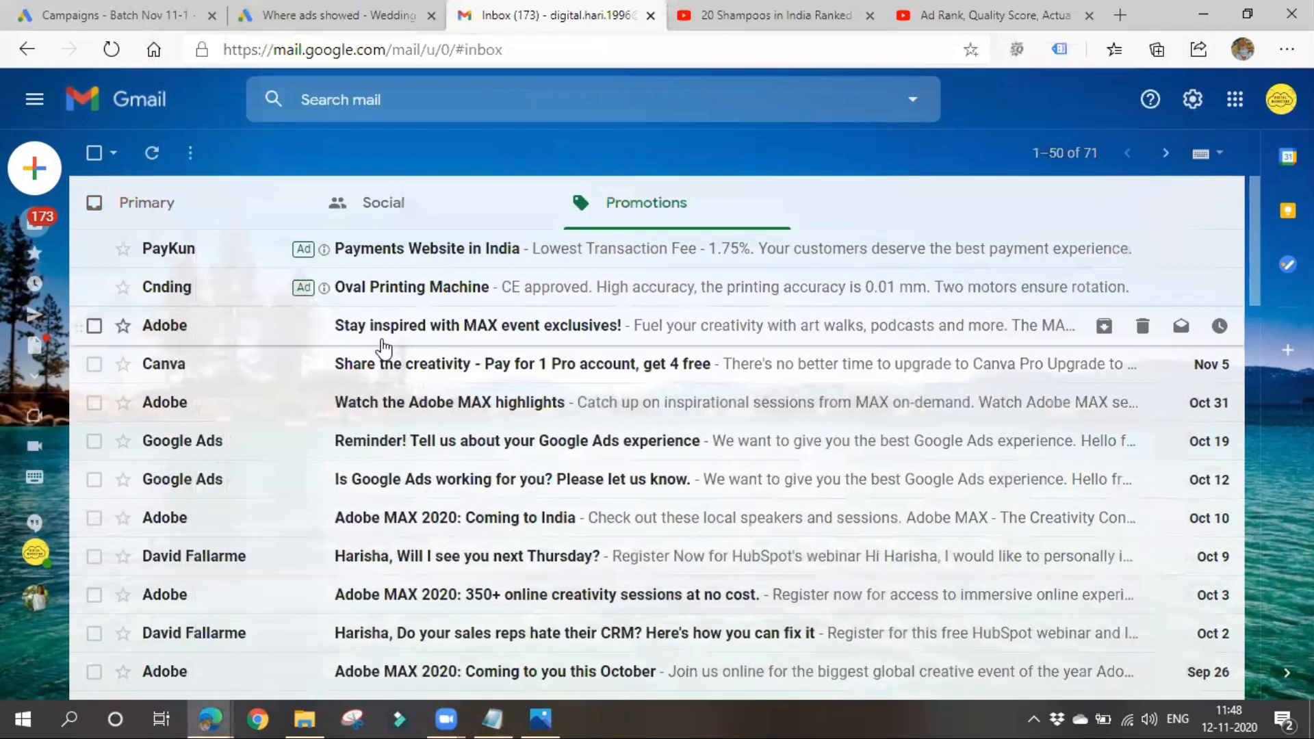
- Examine the Oval Printing Machine and Payments Website in India ads among the Gmail promotions
left_click(392, 284)
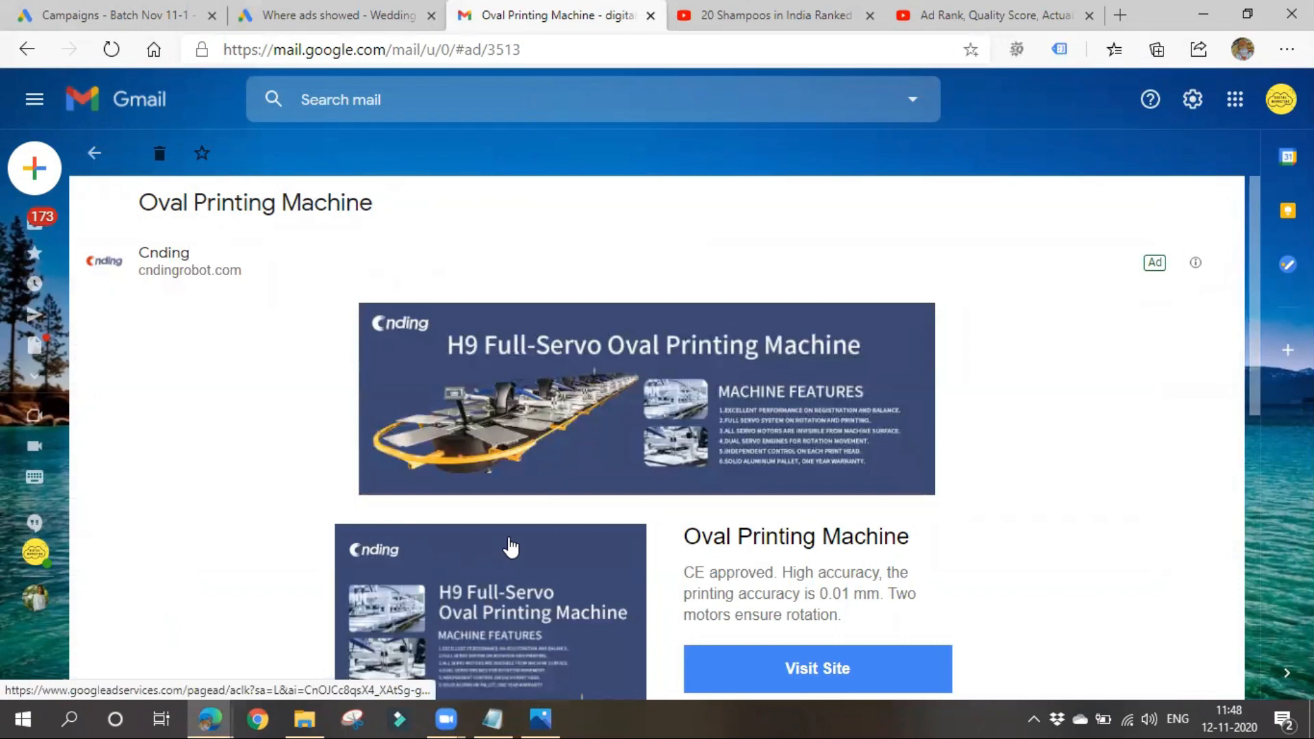
scroll(502, 513, "down", 2)
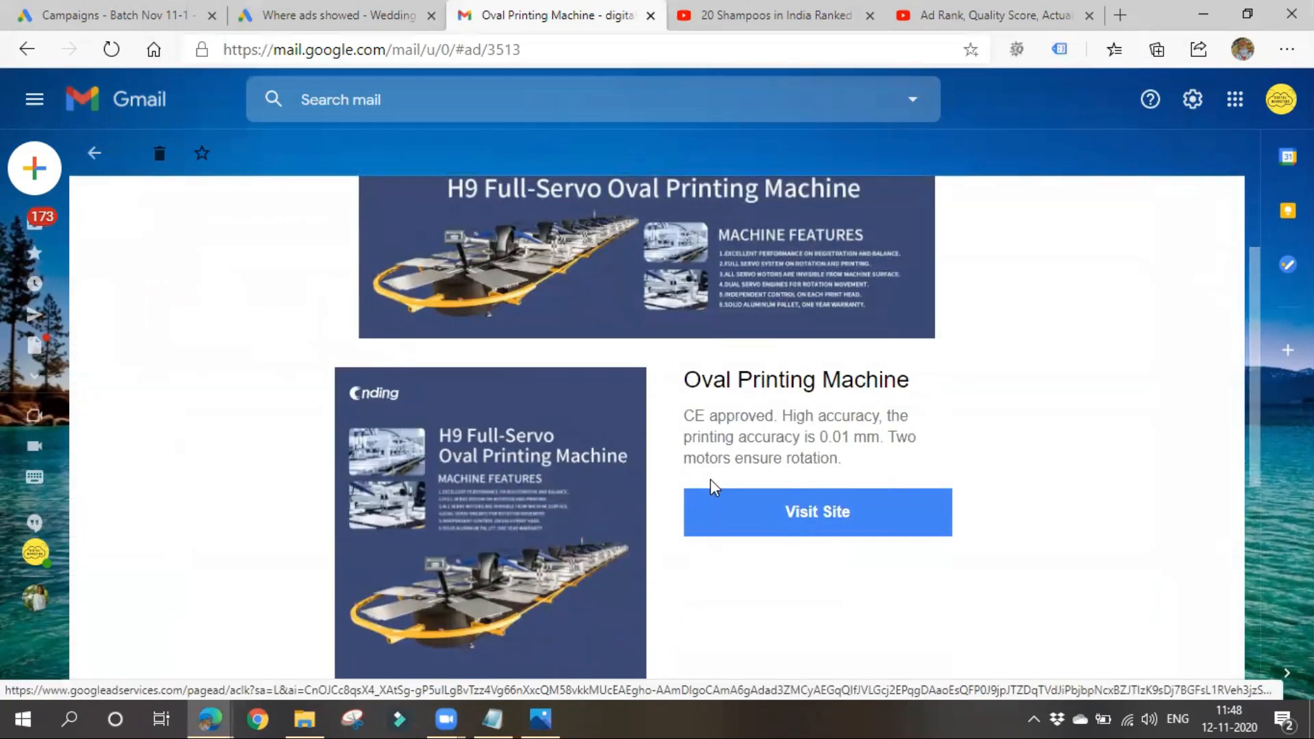
scroll(705, 490, "down", 3)
scroll(342, 615, "down", 1)
scroll(923, 418, "up", 2)
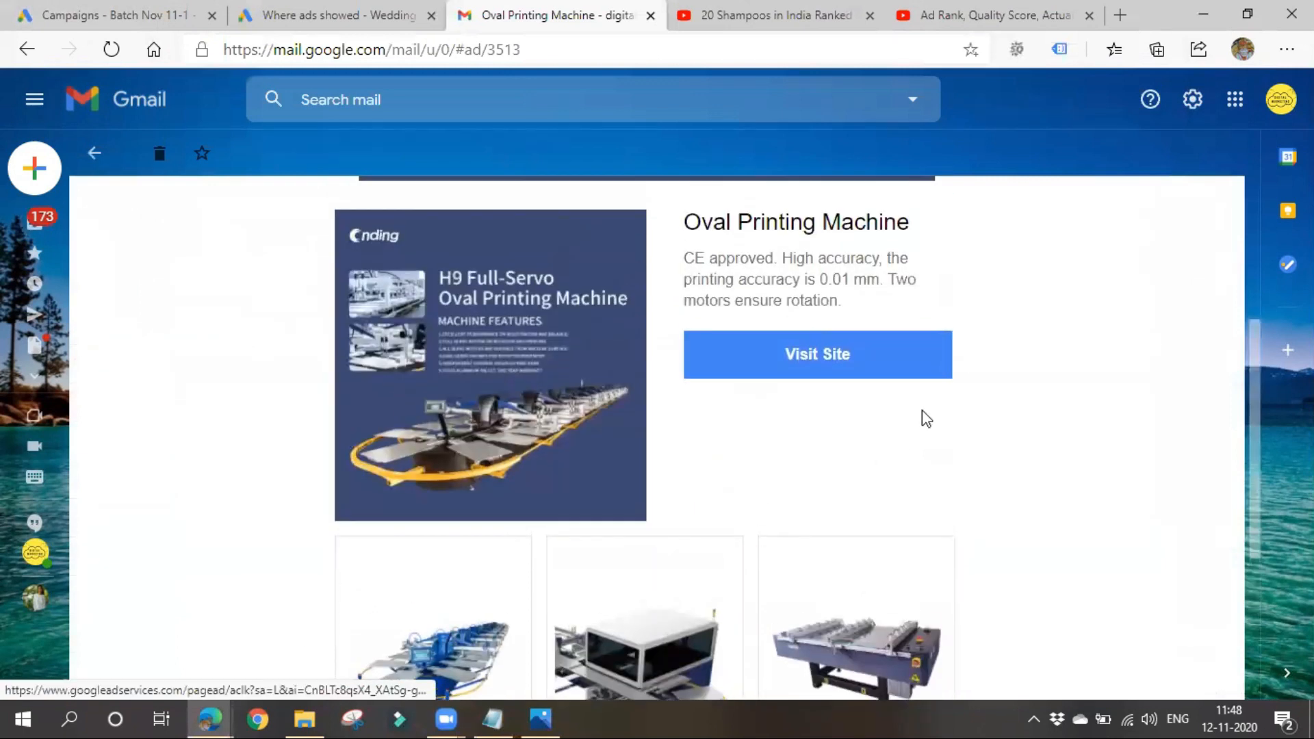
scroll(669, 581, "down", 4)
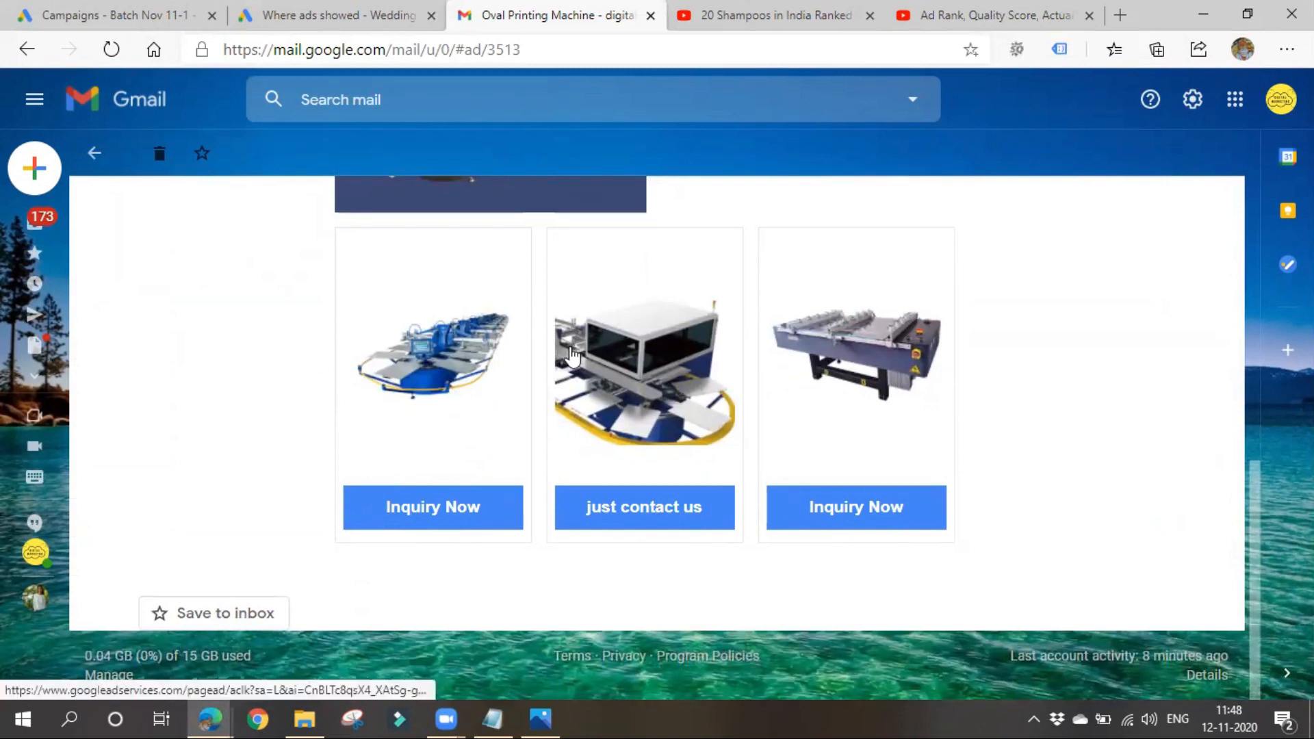
scroll(431, 522, "up", 8)
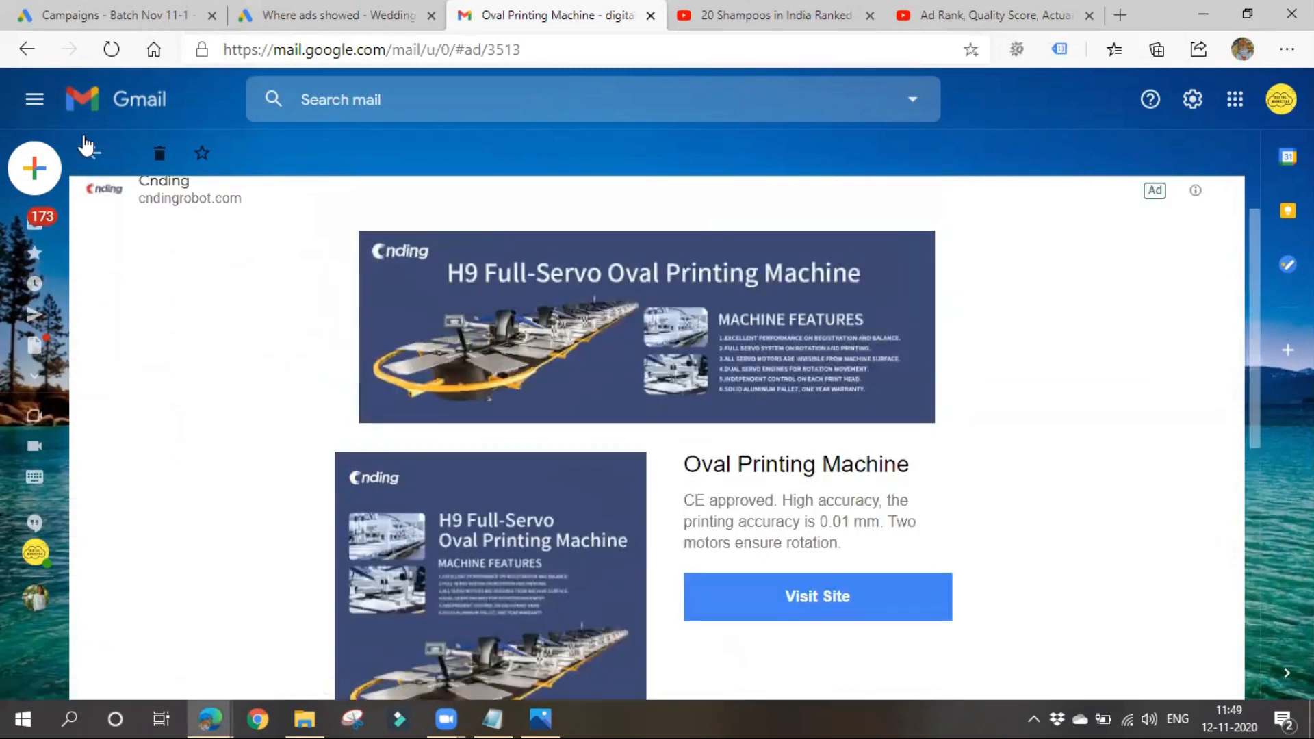
left_click(92, 149)
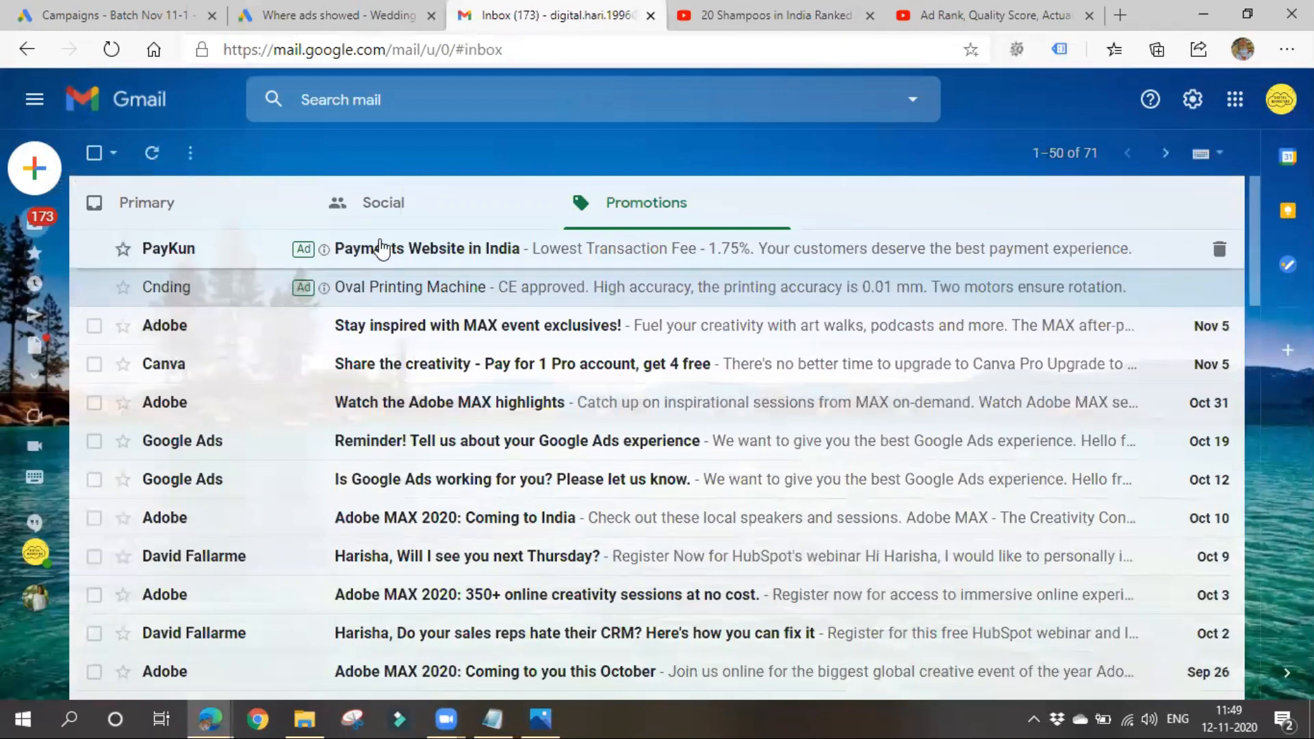
left_click(402, 252)
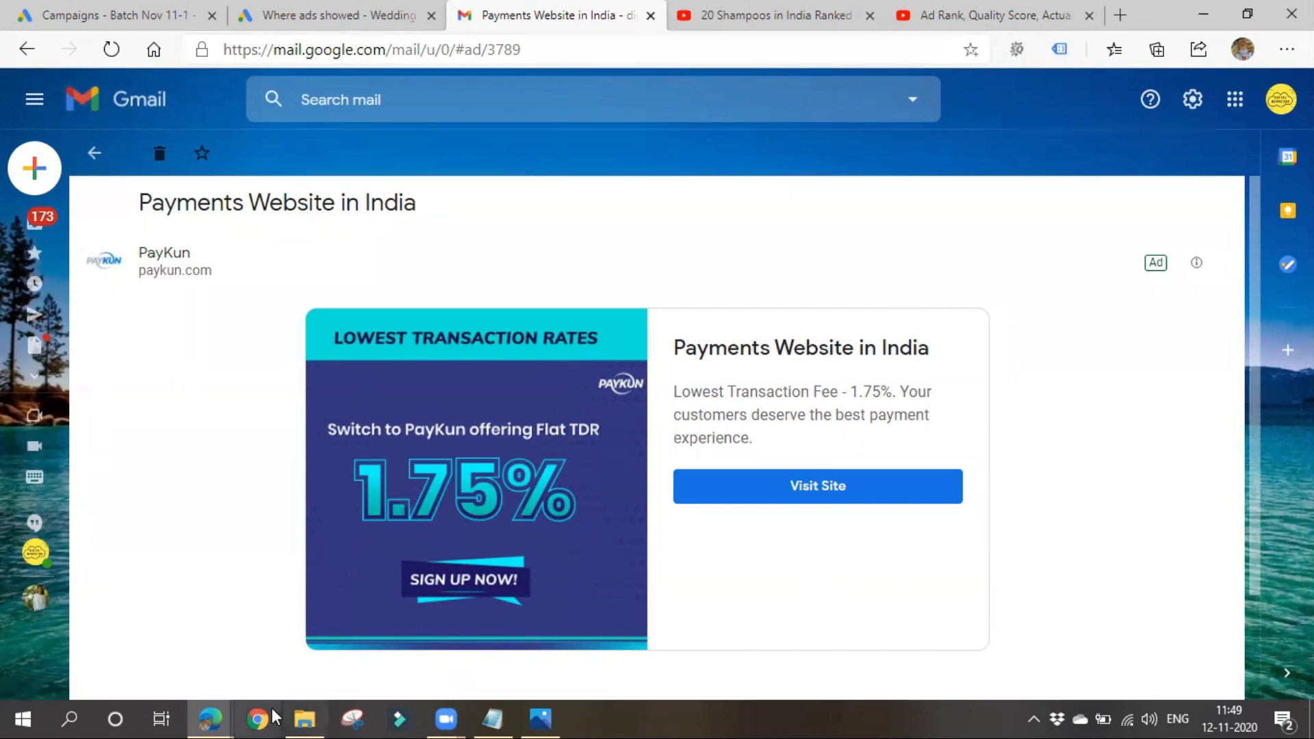
- Append "--- Display network Camp" to the Gmail Ads heading in the Notepad notes
left_click(509, 718)
left_click(333, 292)
type("0")
key("BackSpace")
type("--- Display network ")
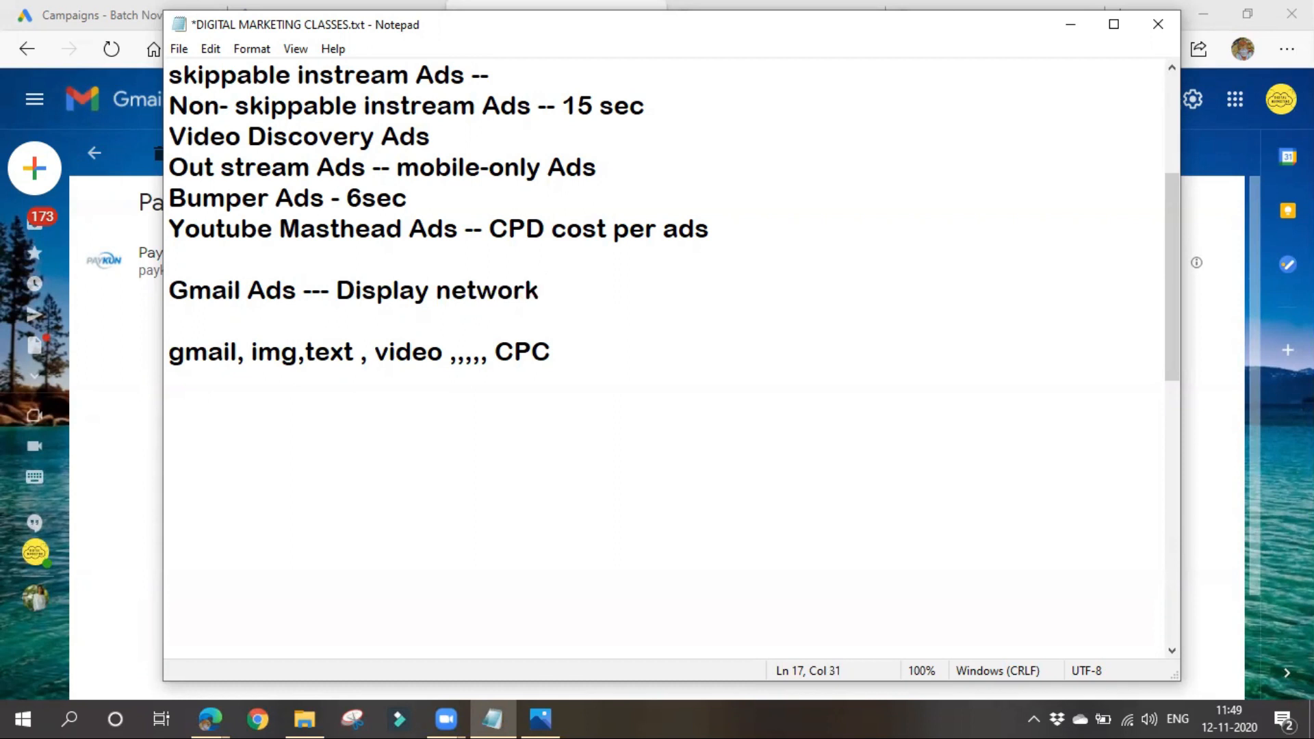
type("Camp")
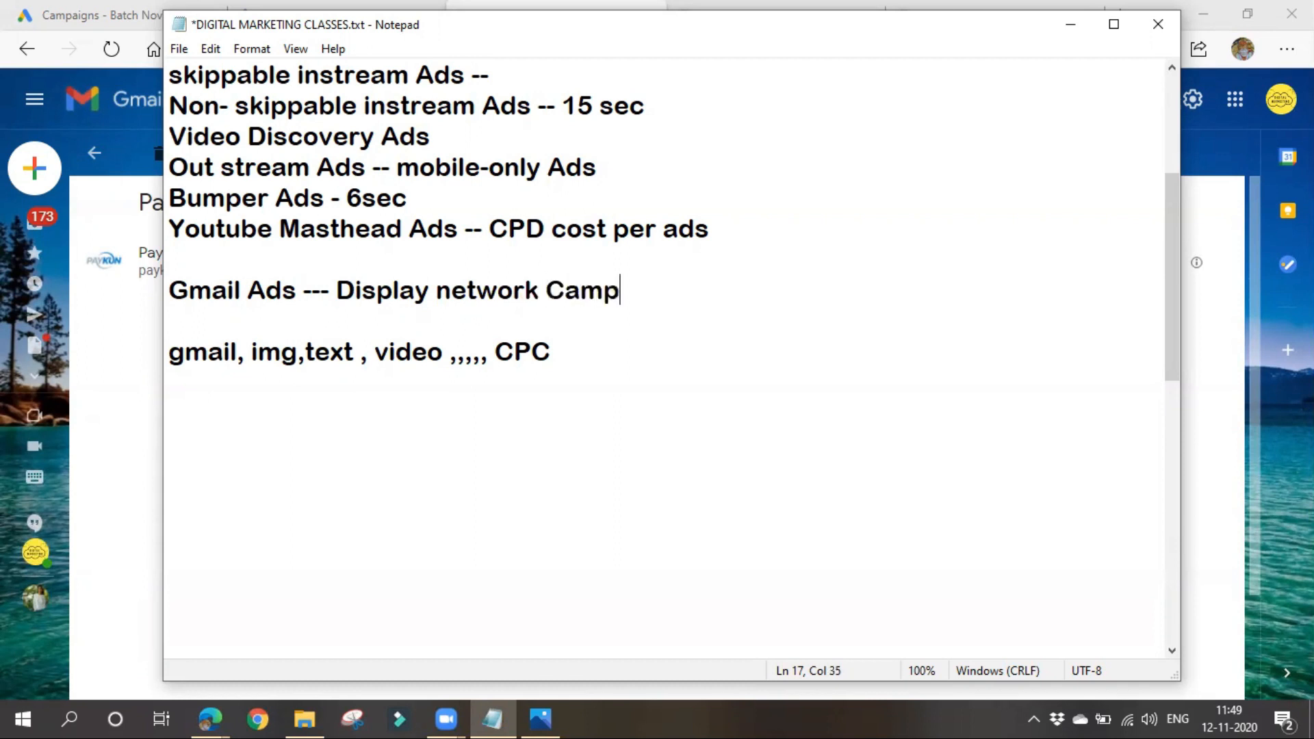
left_click(1070, 25)
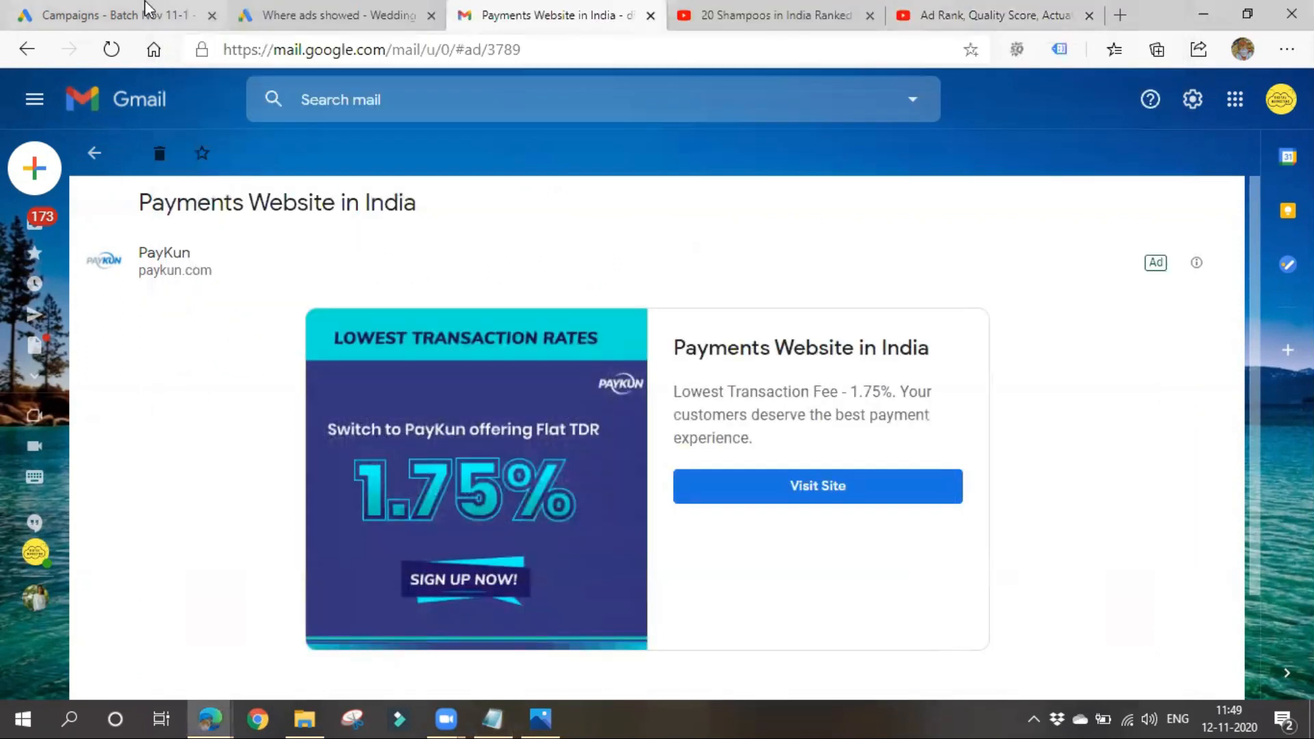
- Start a new Google Ads campaign without a goal's guidance, choosing the Display type and the Gmail campaign subtype
left_click(146, 9)
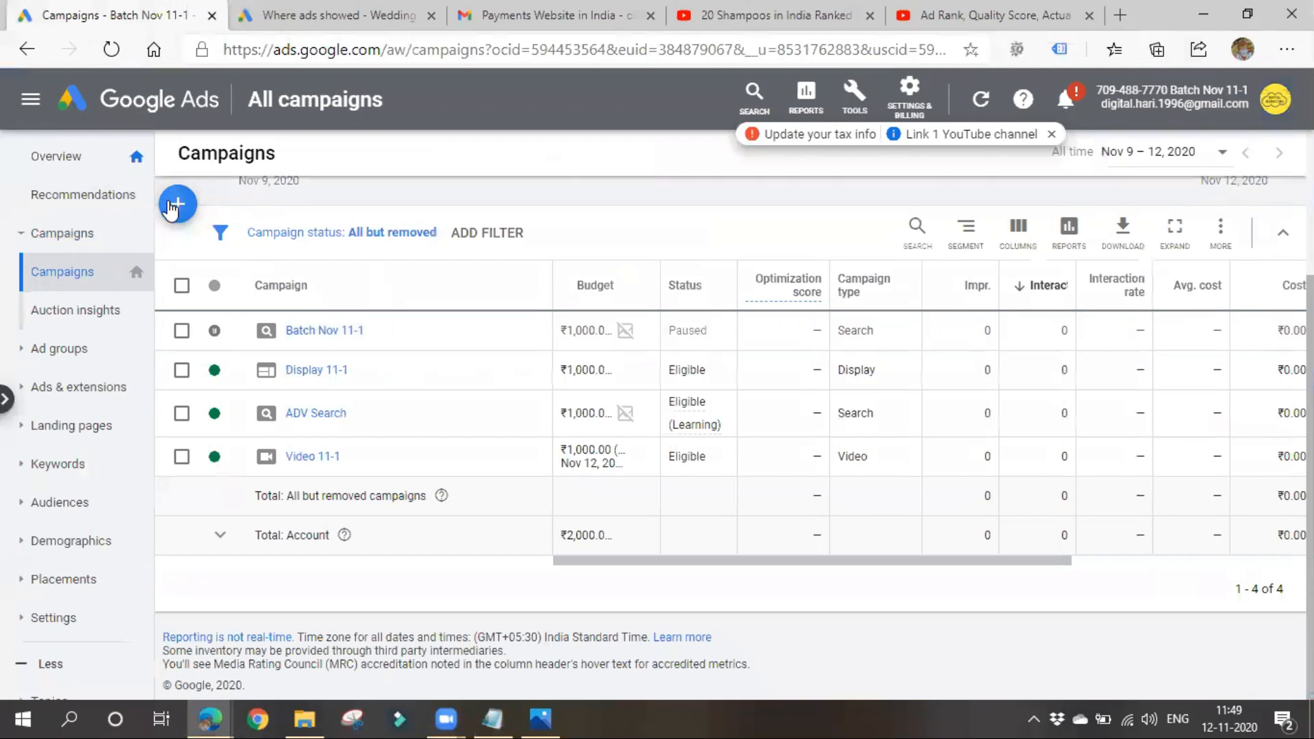
left_click(177, 204)
left_click(267, 271)
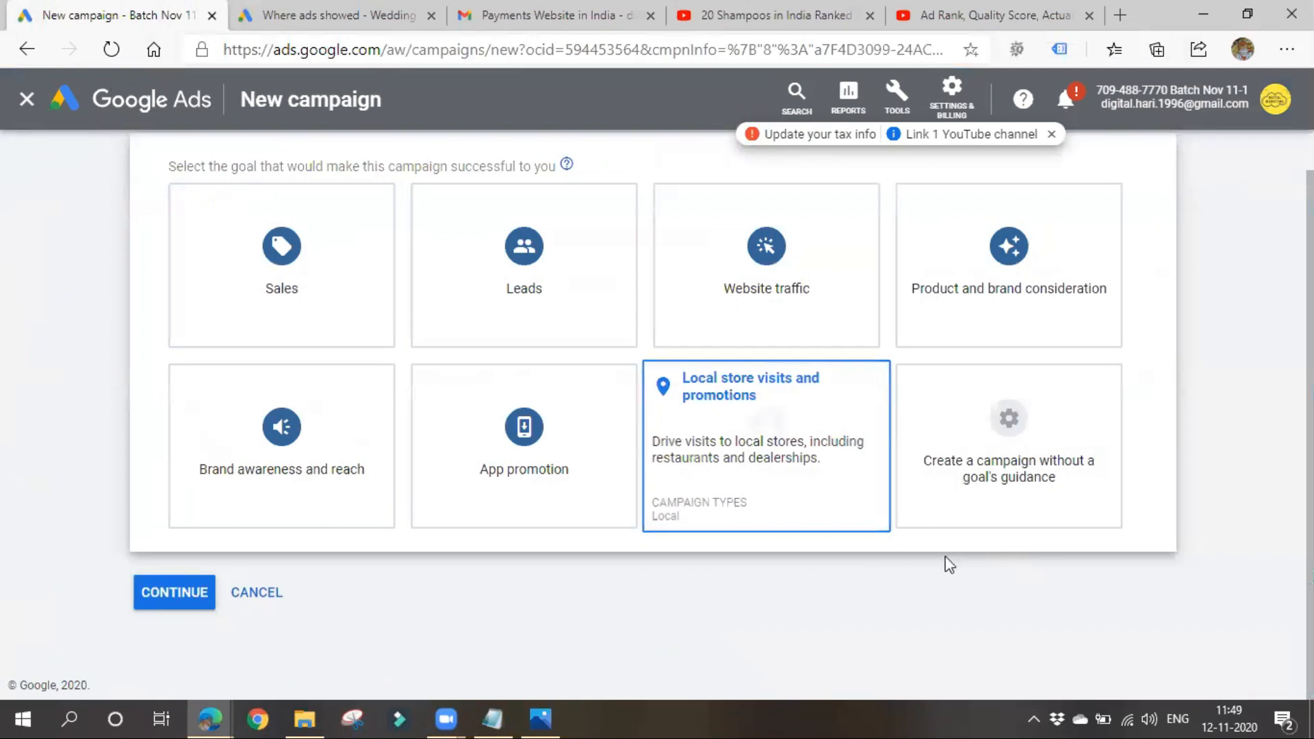
left_click(966, 457)
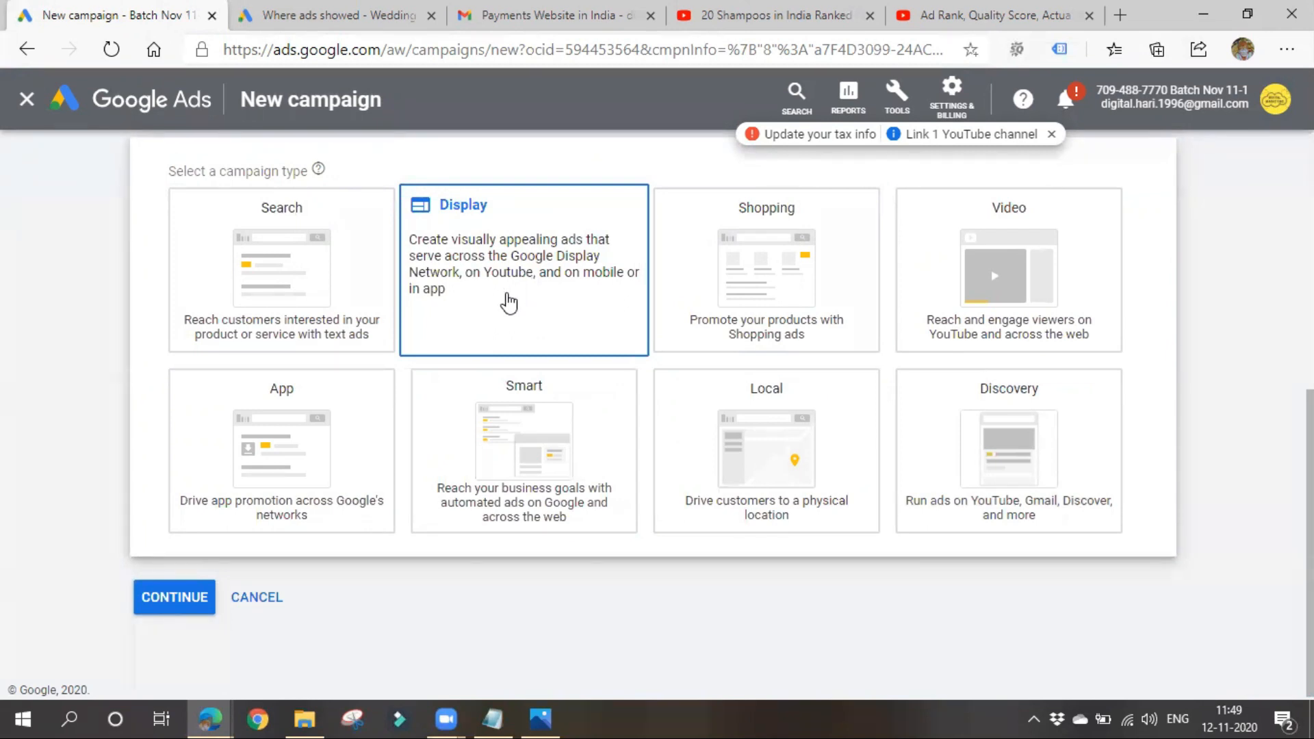
left_click(508, 302)
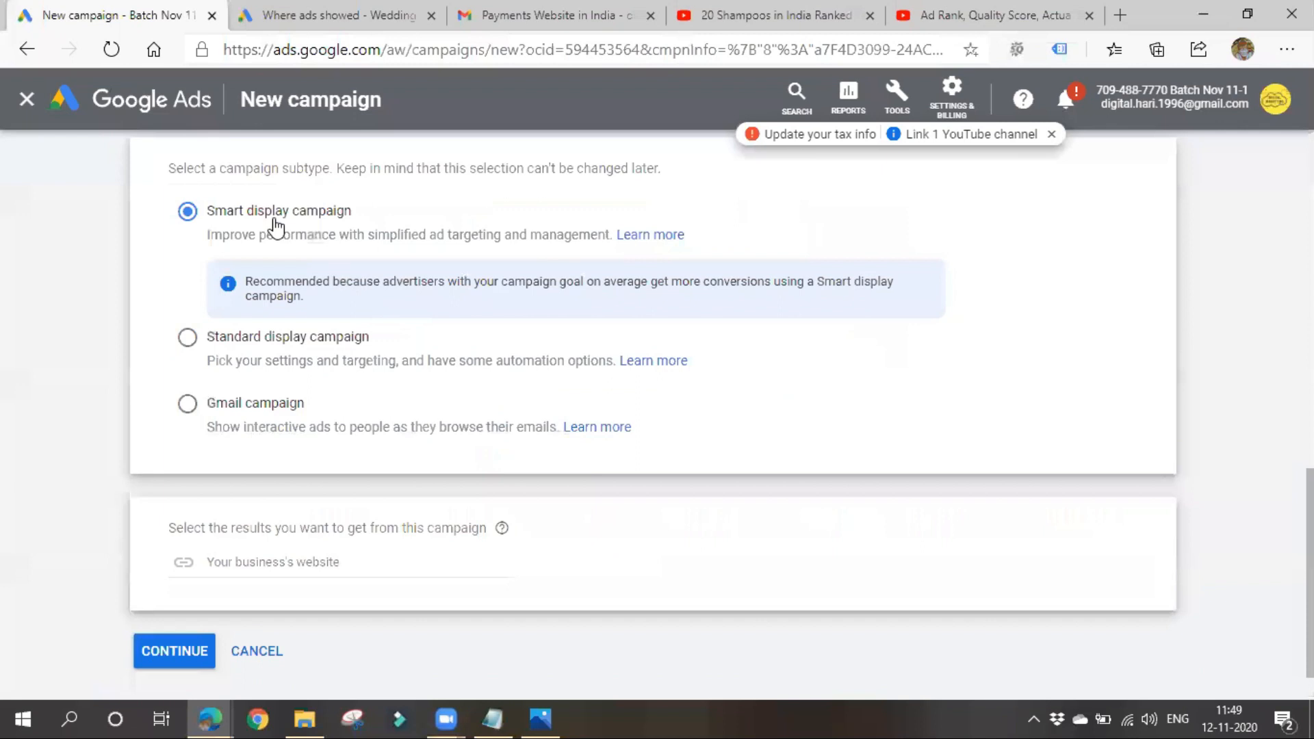
left_click(234, 410)
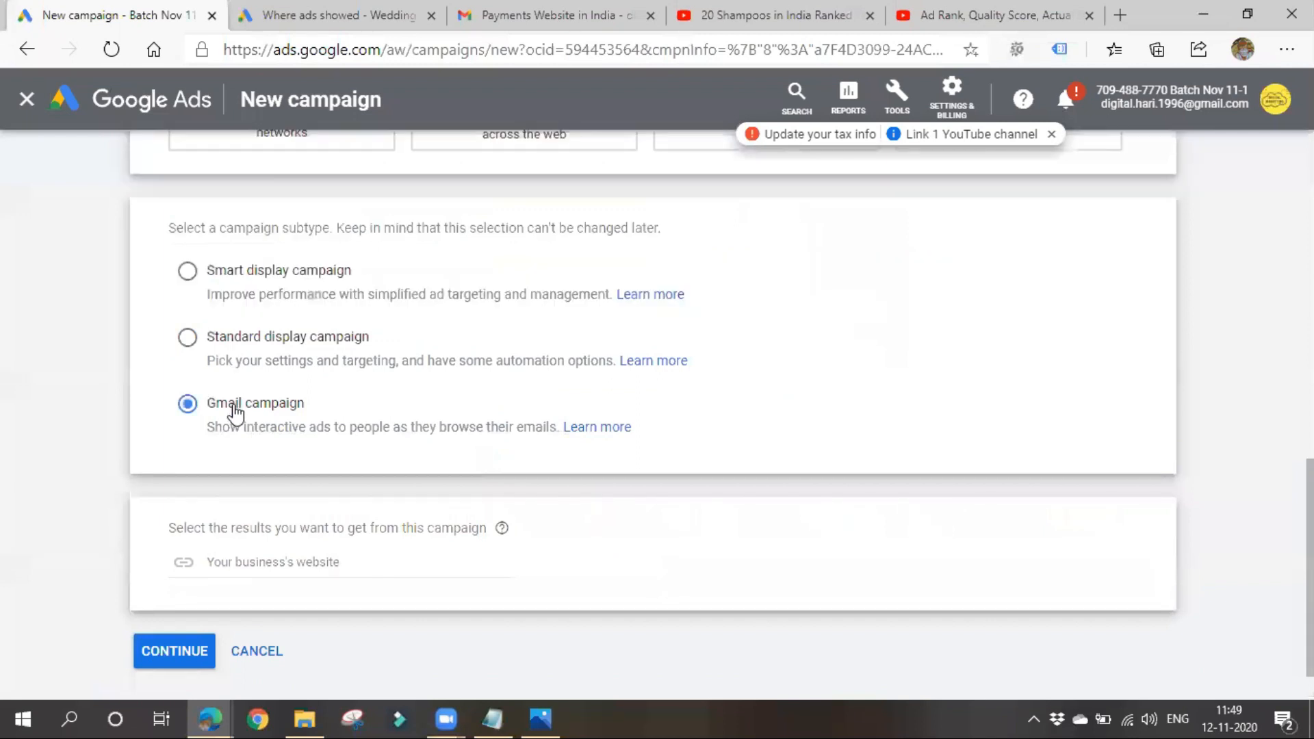
left_click(252, 562)
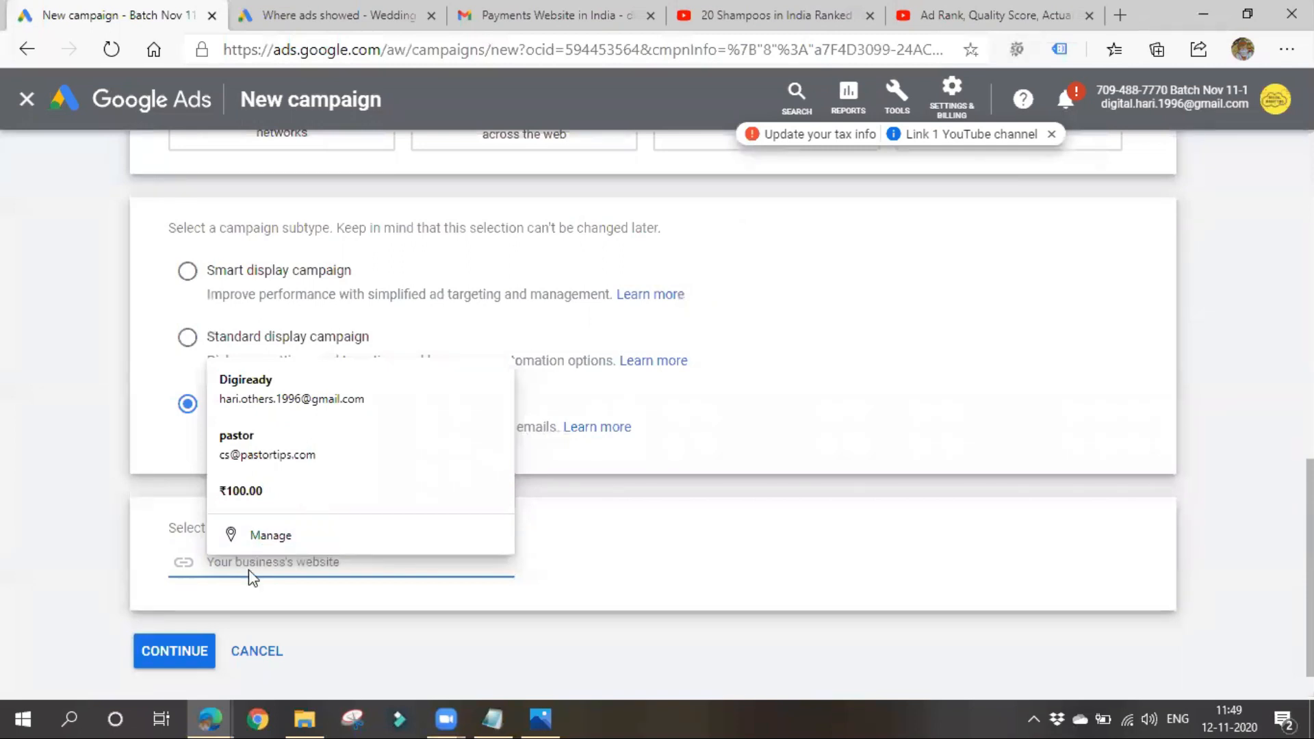
type("ww")
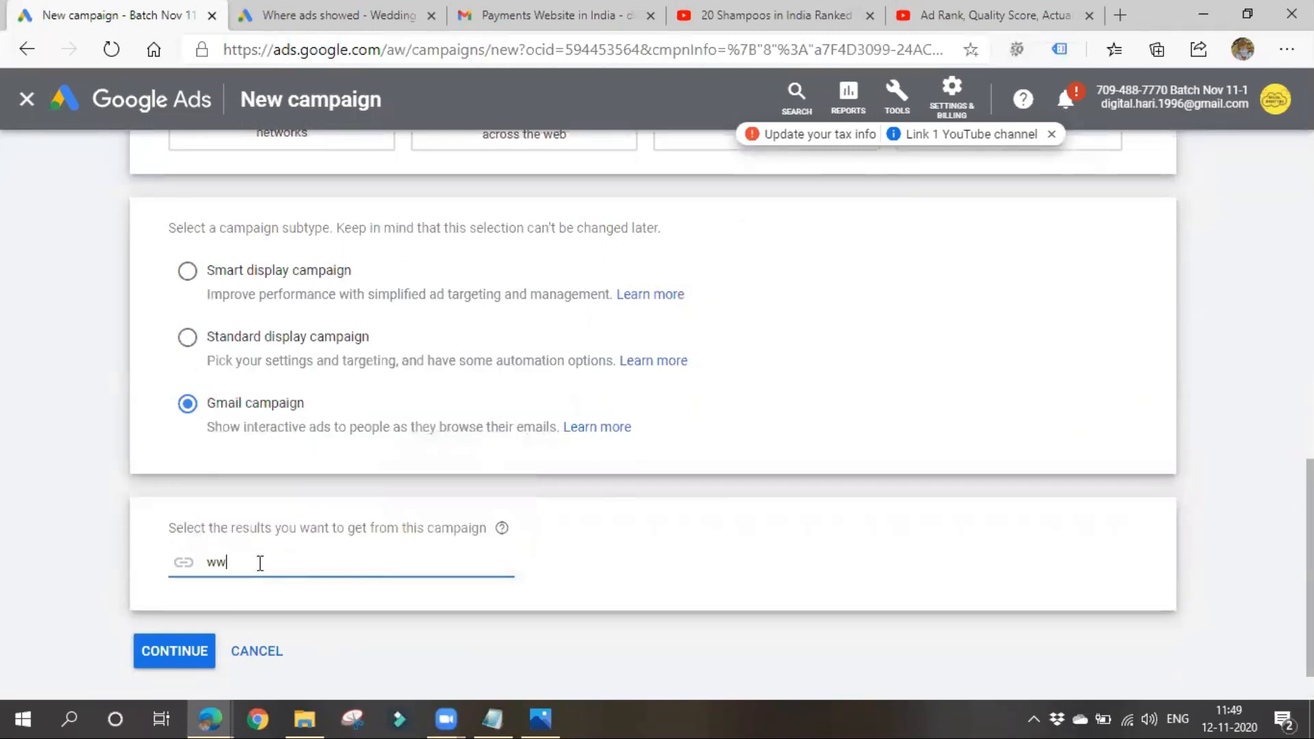
key("BackSpace")
type("Https://www.digiready.in")
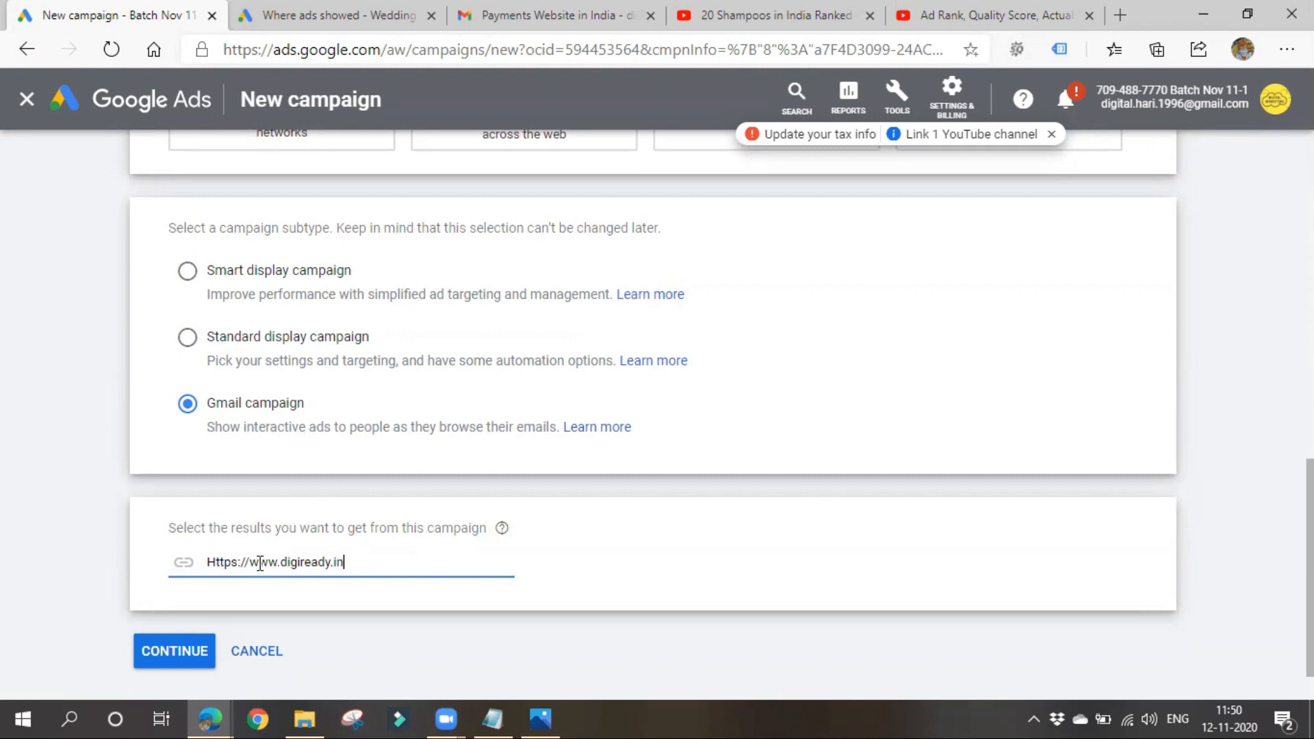
left_click(188, 661)
scroll(383, 588, "down", 3)
scroll(449, 565, "down", 10)
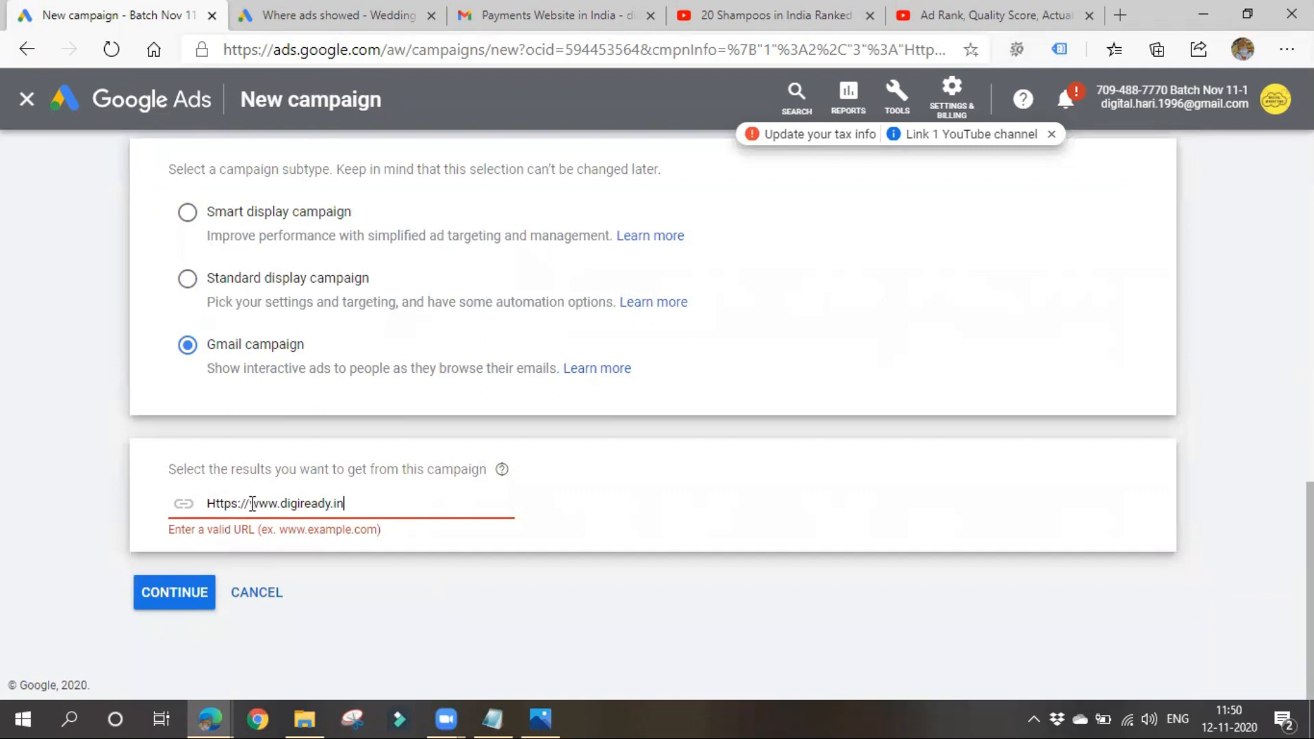
left_click(217, 503)
key("BackSpace")
type("h")
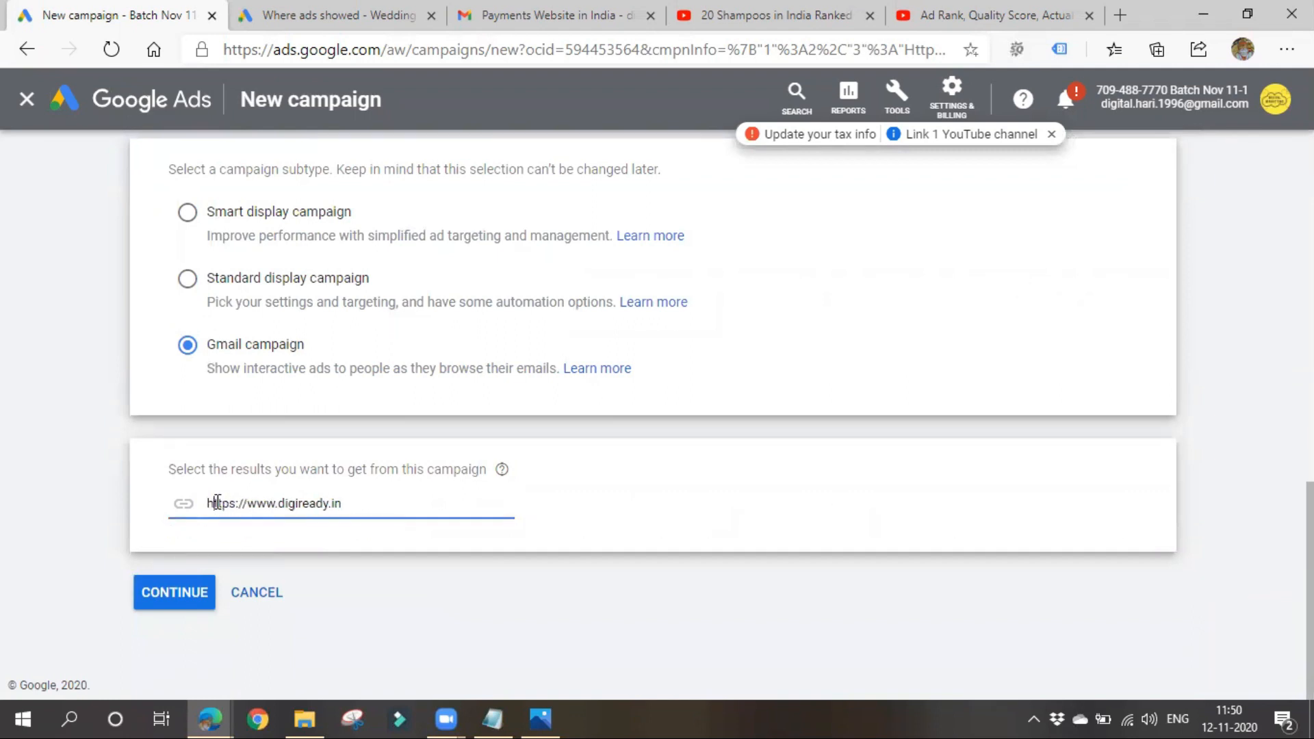
left_click(193, 594)
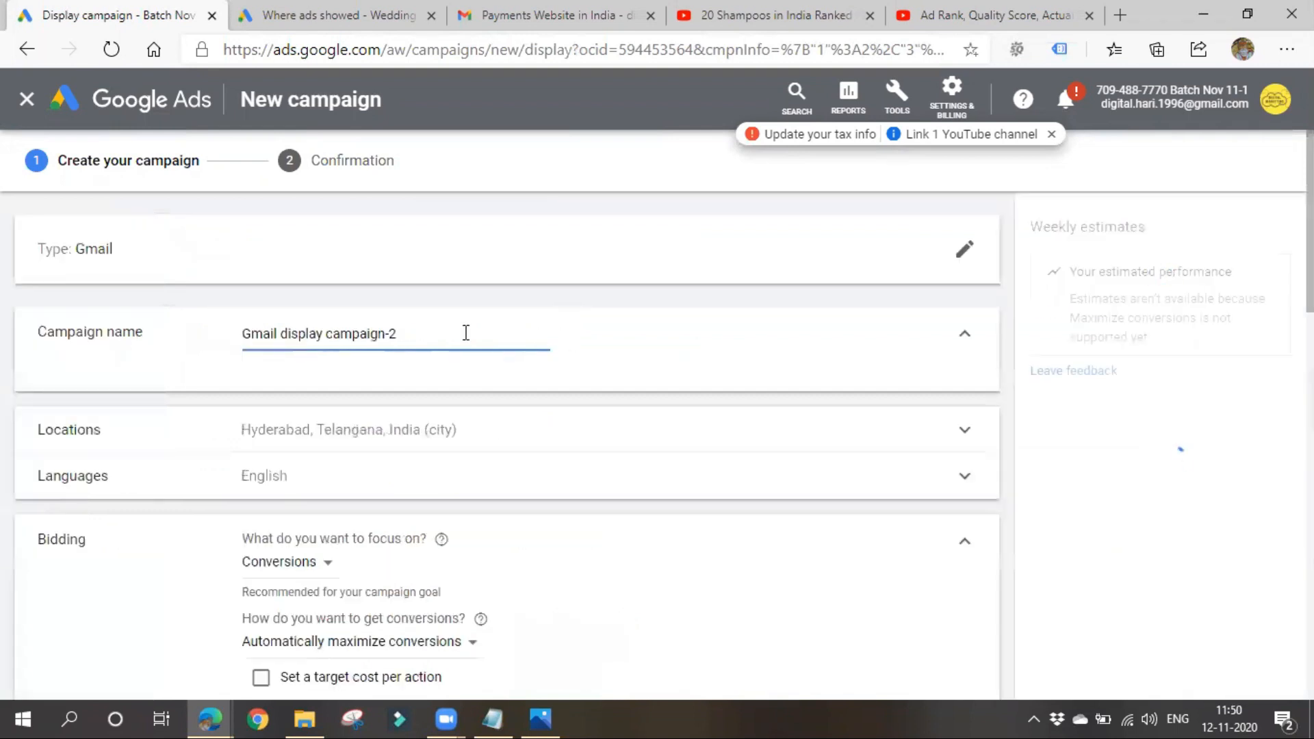
- Name the campaign "Gmail display campaign 11-1"
key("BackSpace")
key("BackSpace")
type("11-1")
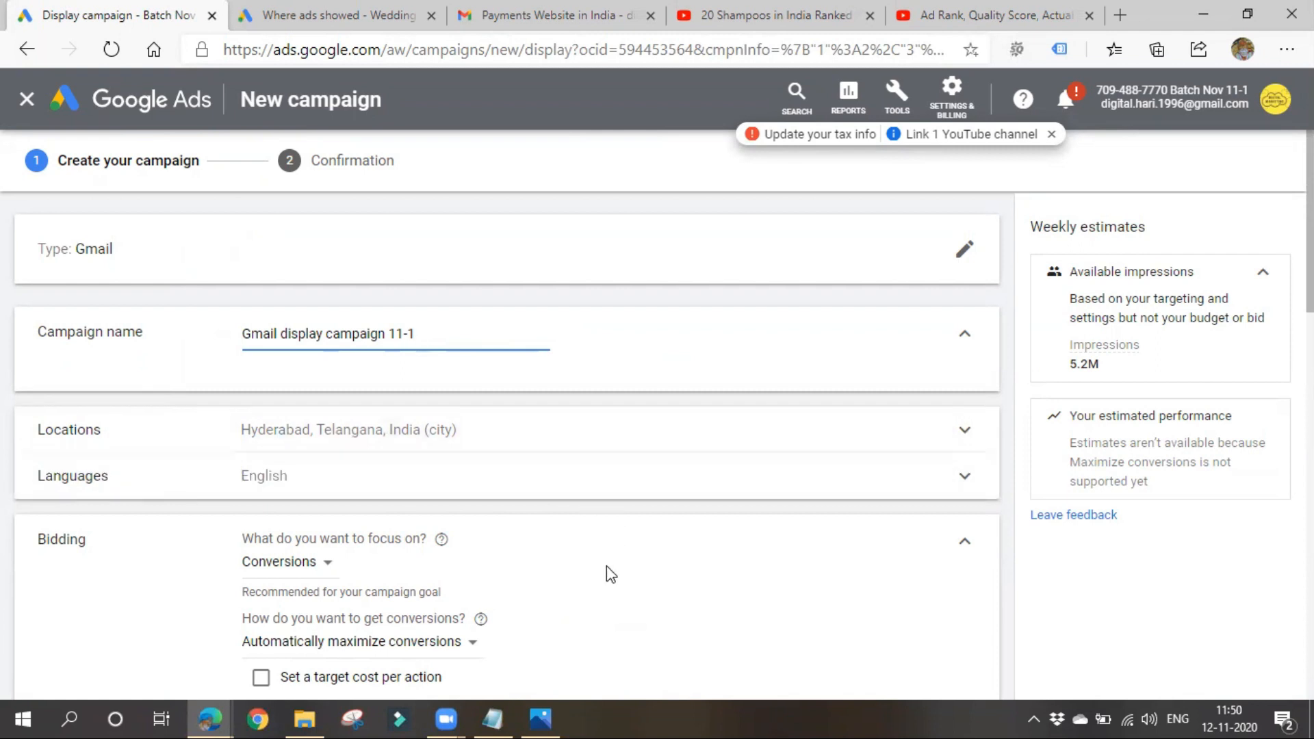
- Examine the sponsored ads in Gmail's Promotions category alongside the campaign's bidding settings, and return to the campaign setup
left_click(472, 13)
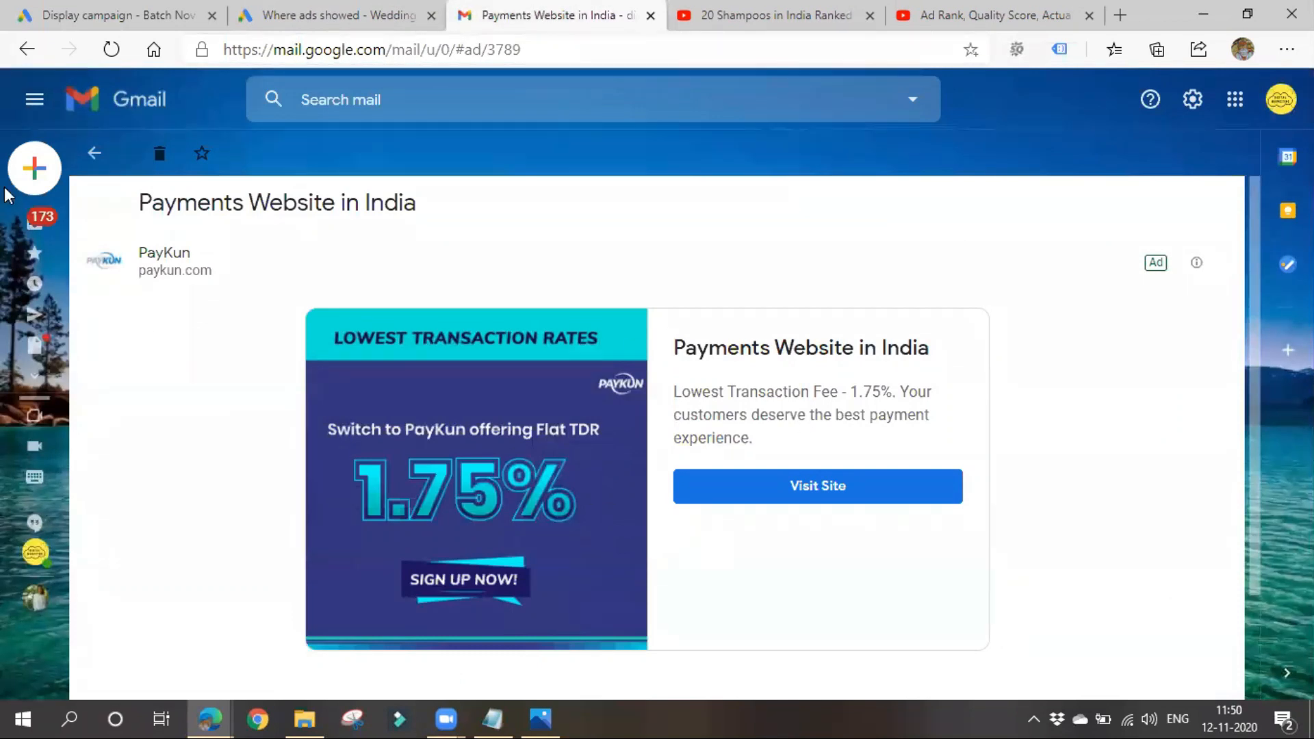
left_click(106, 165)
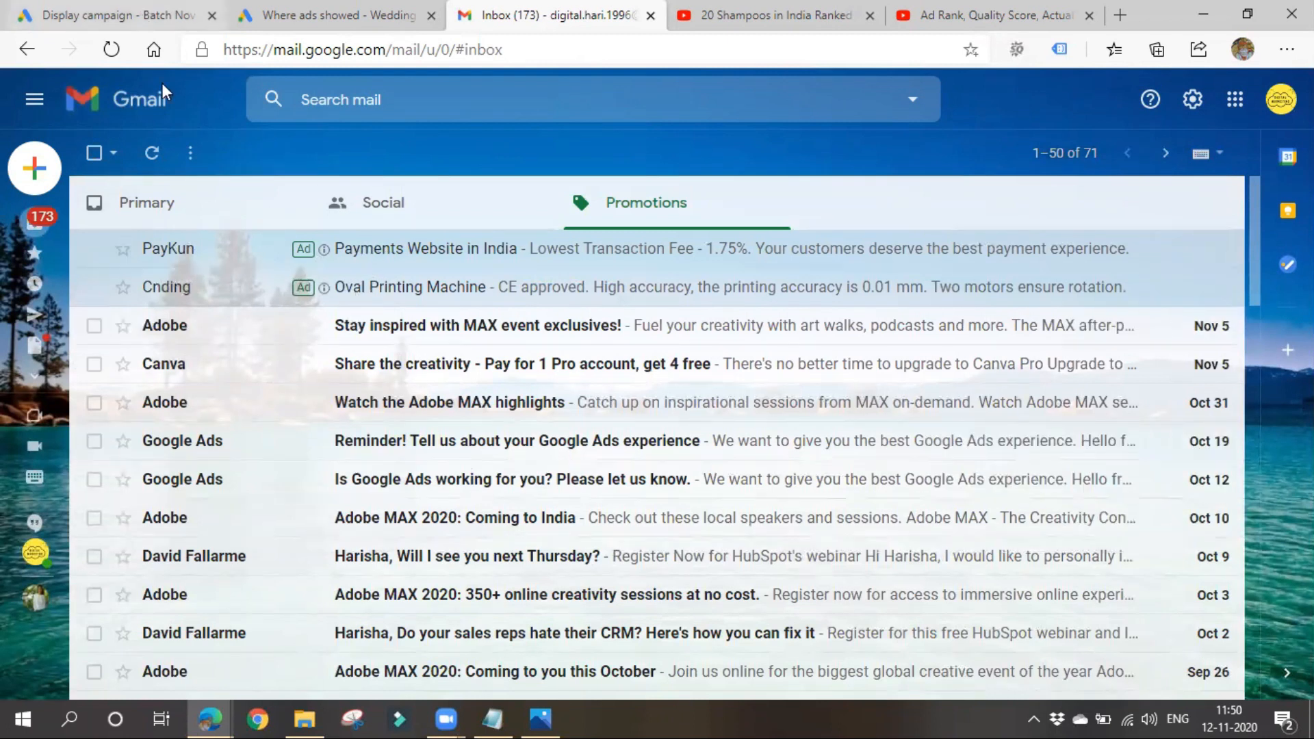
left_click(152, 16)
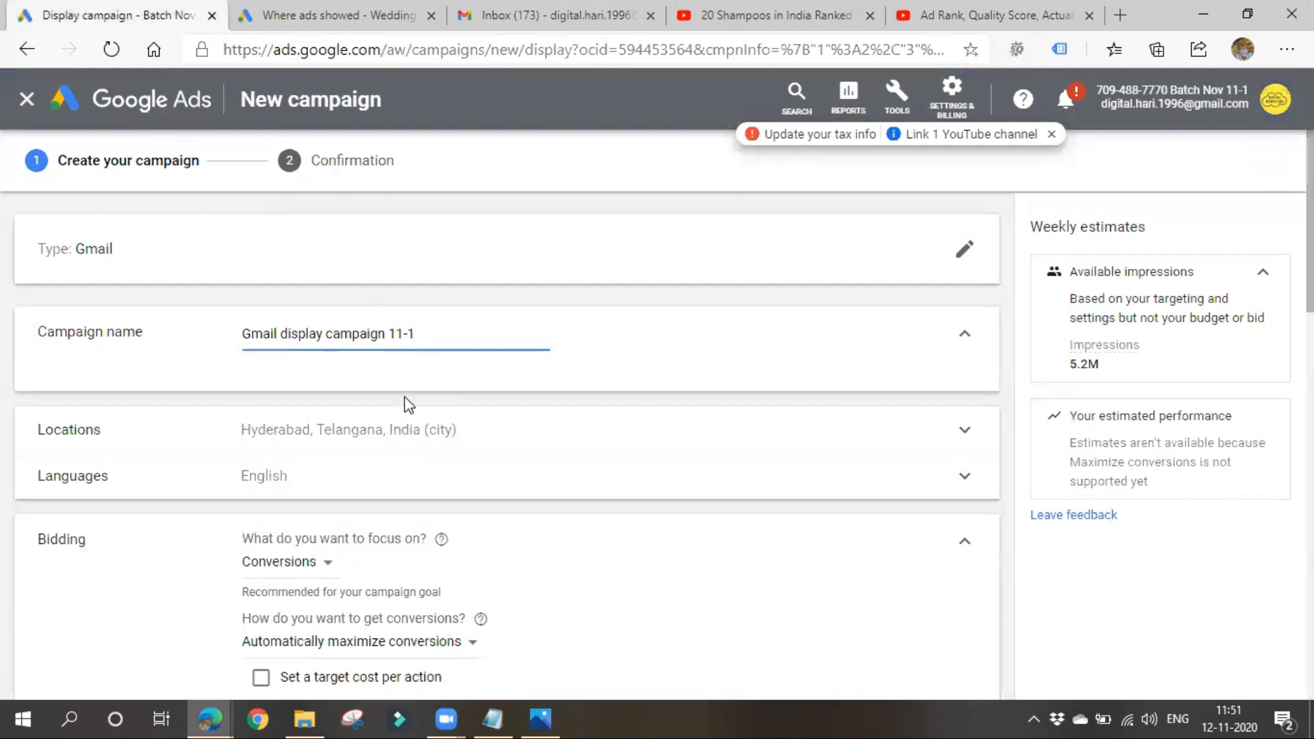
scroll(260, 540, "down", 3)
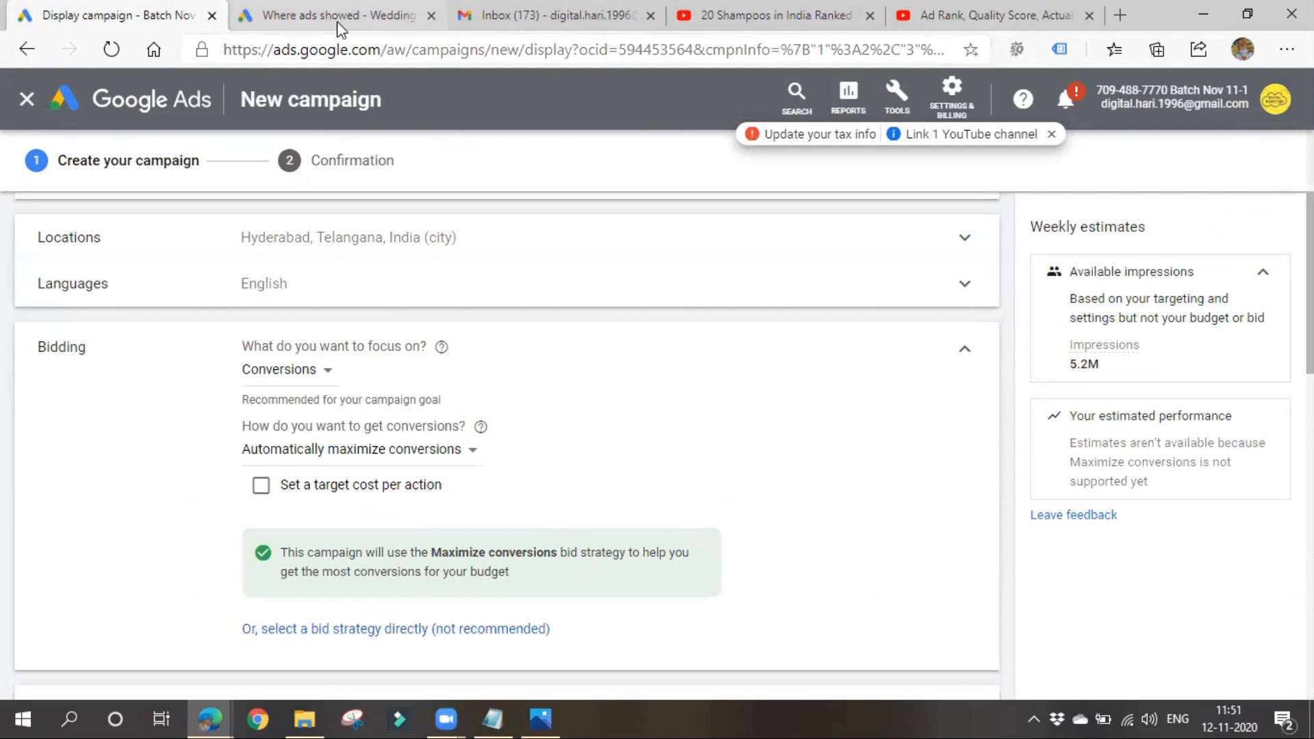
left_click(578, 14)
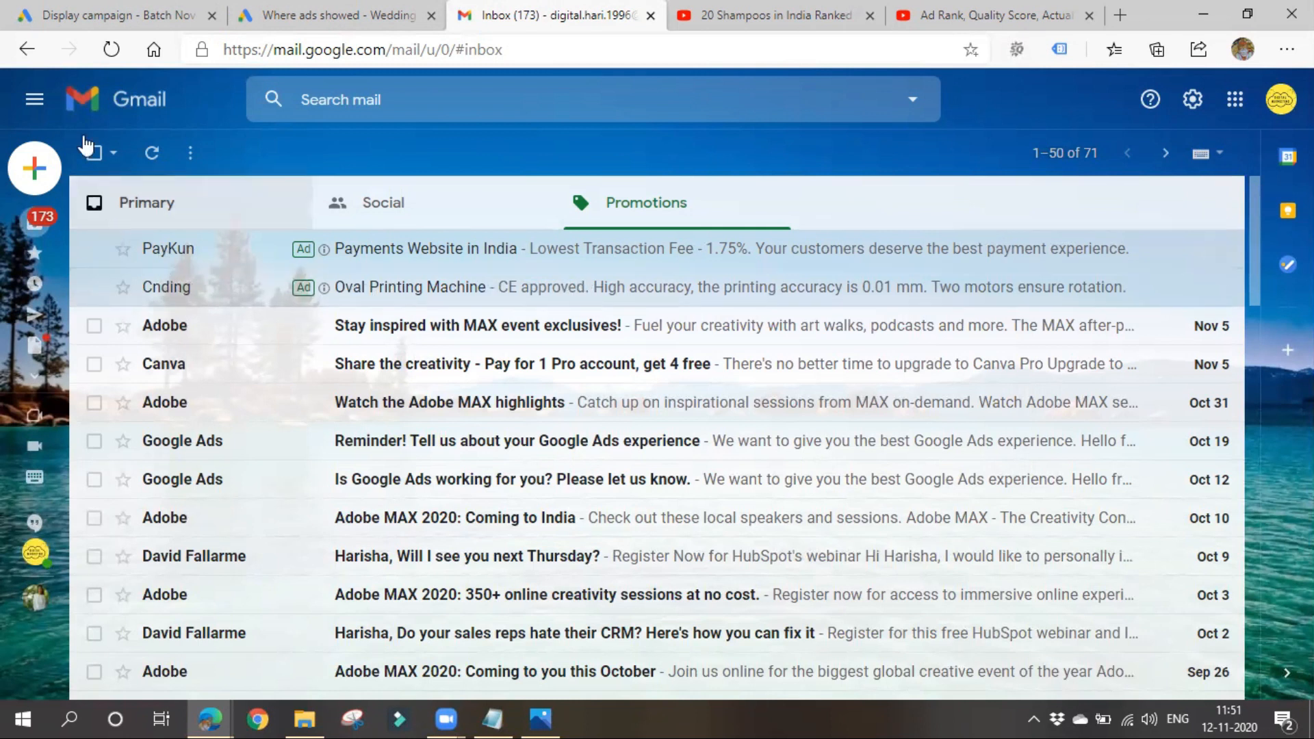
left_click(76, 10)
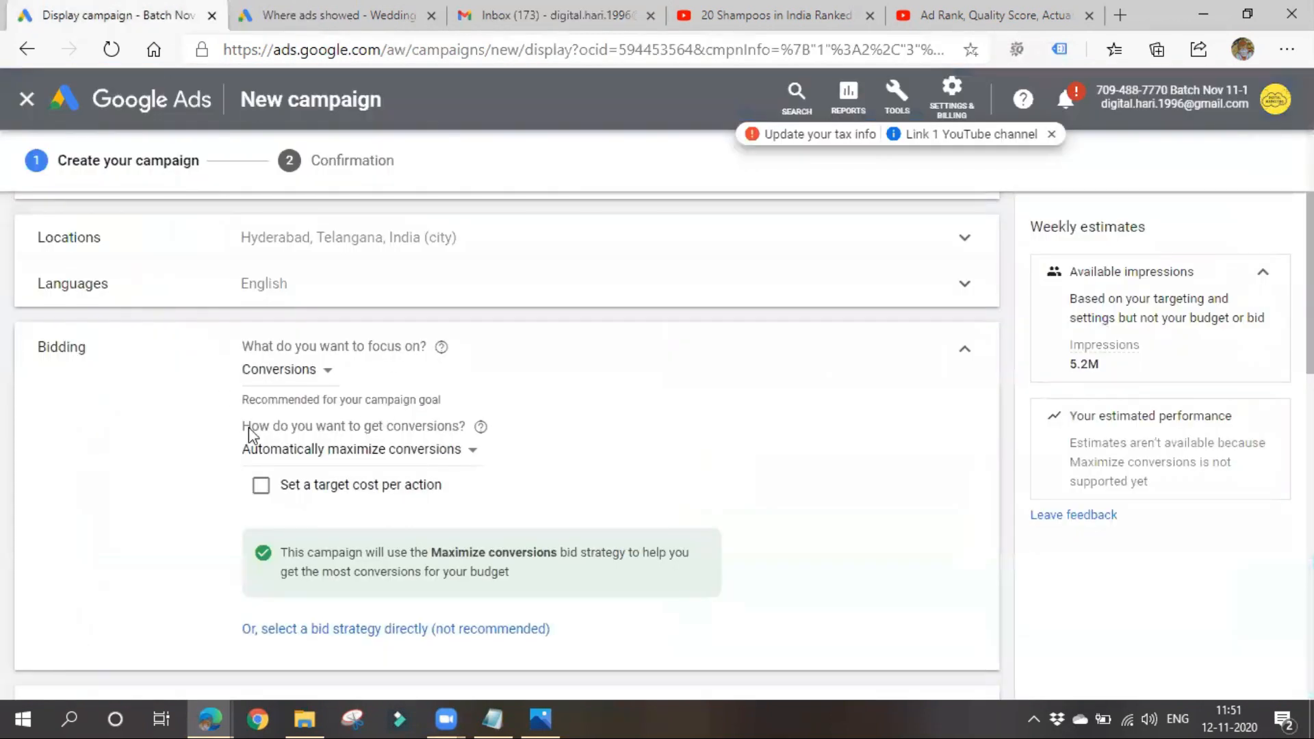
- Set the bidding focus to Clicks and switch to direct bid strategy selection with Manual CPC
left_click(288, 373)
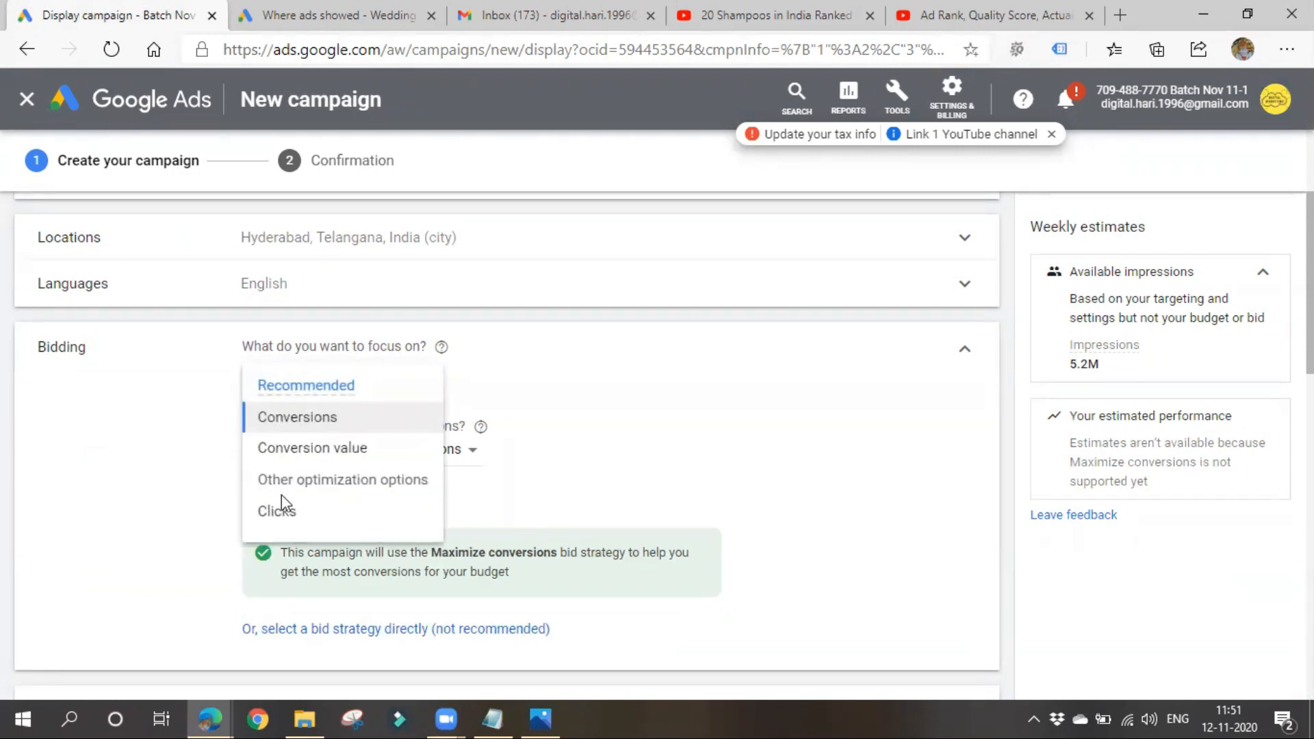
left_click(329, 417)
left_click(294, 371)
left_click(197, 590)
left_click(290, 372)
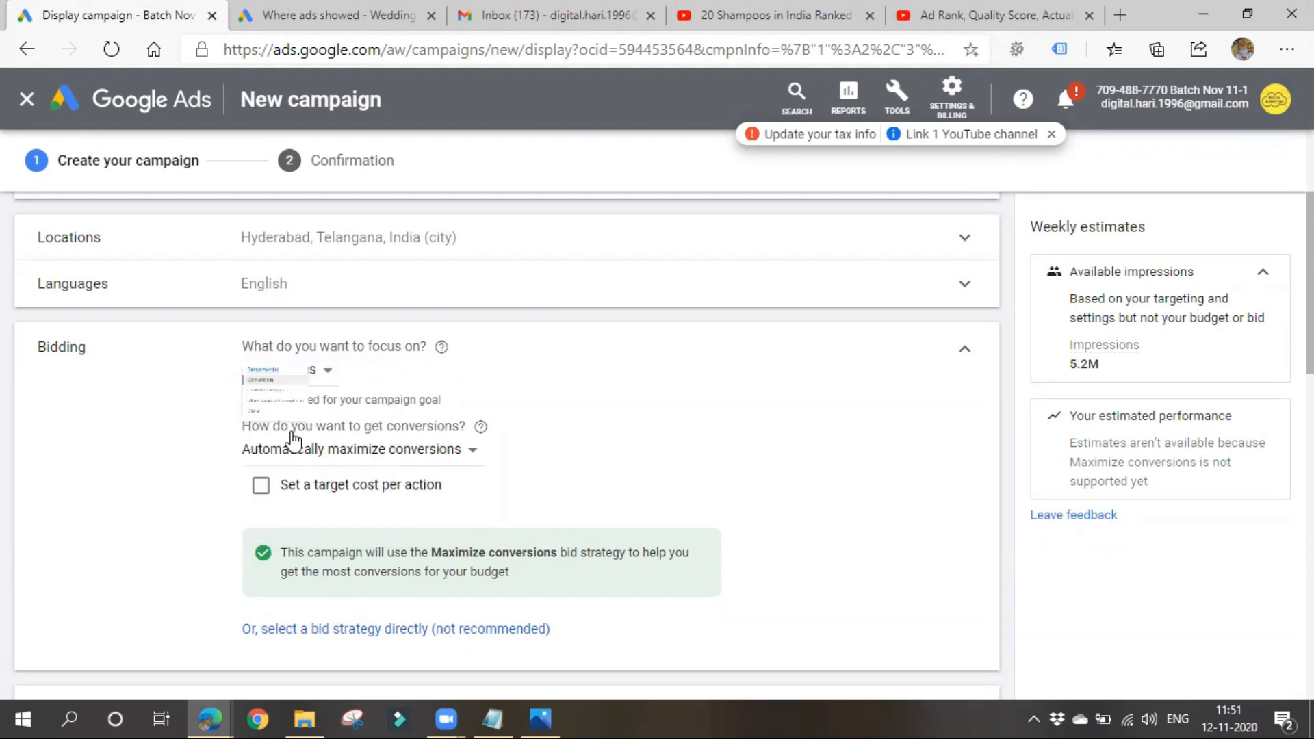
left_click(290, 520)
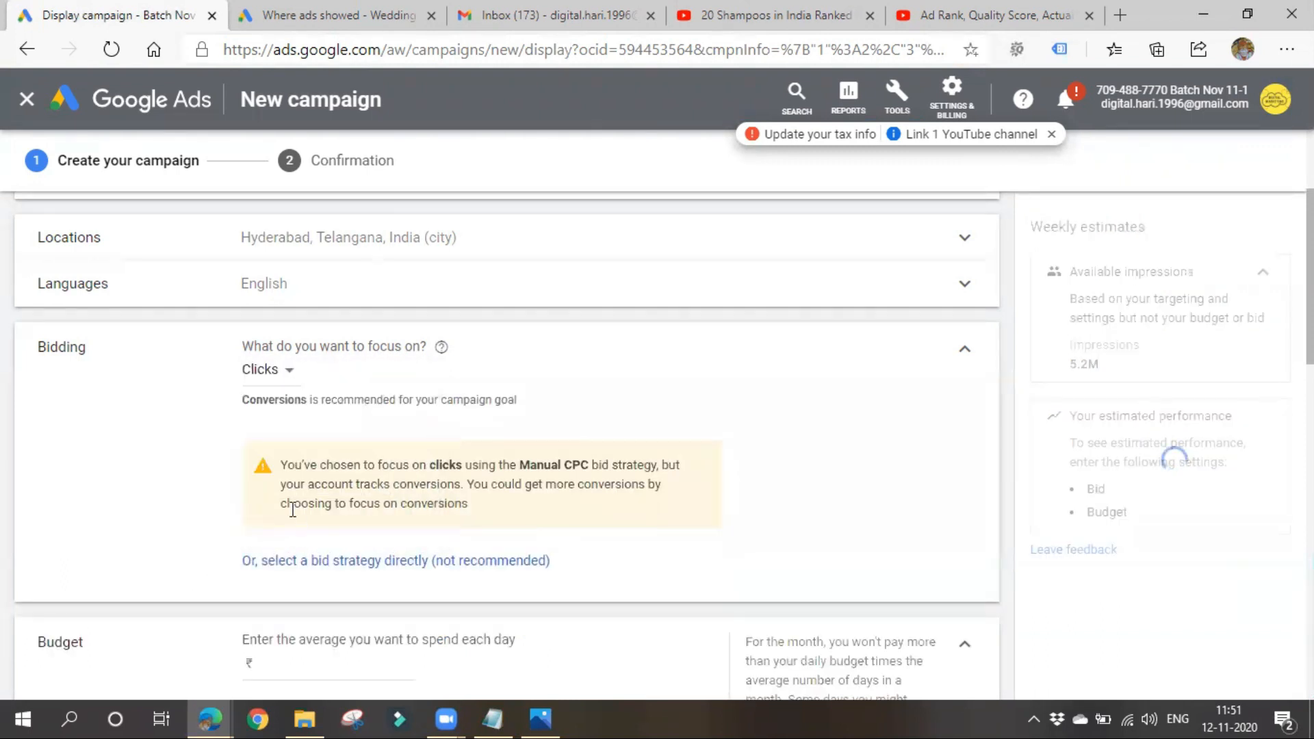
left_click_drag(332, 468, 645, 474)
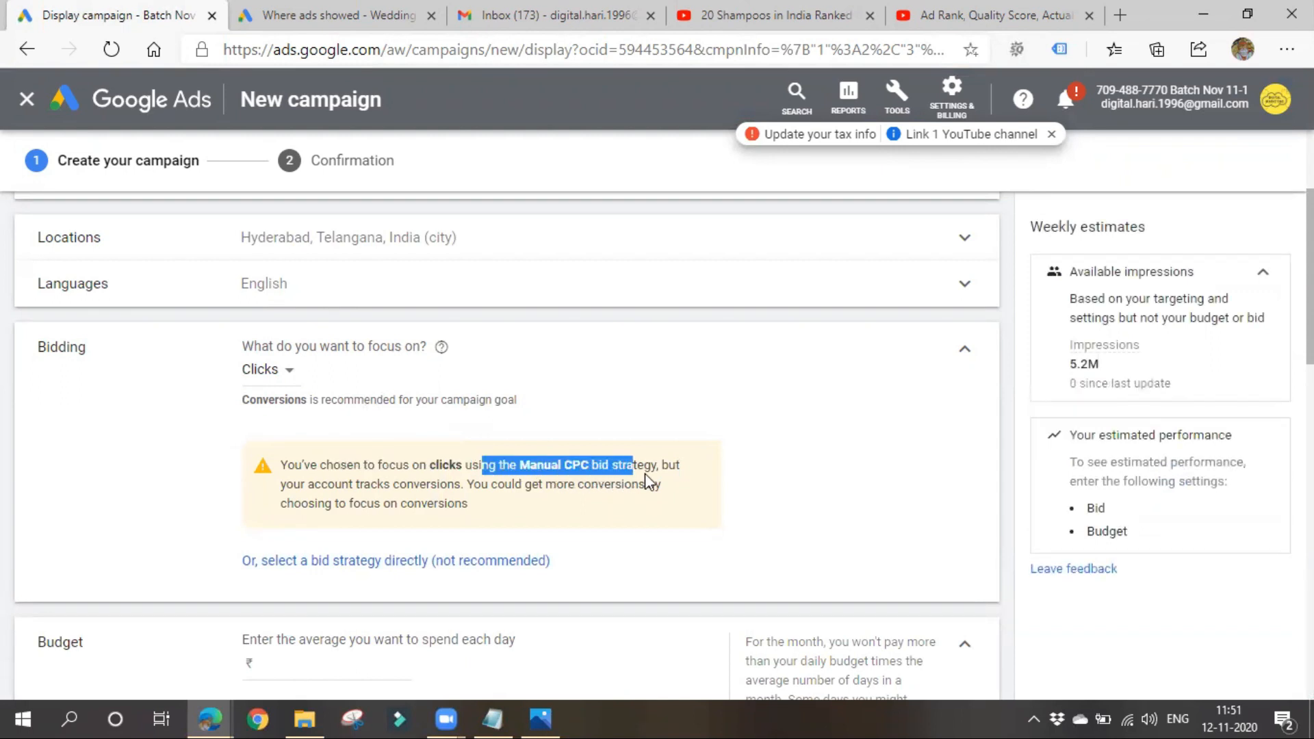
left_click_drag(318, 484, 667, 485)
left_click(752, 443)
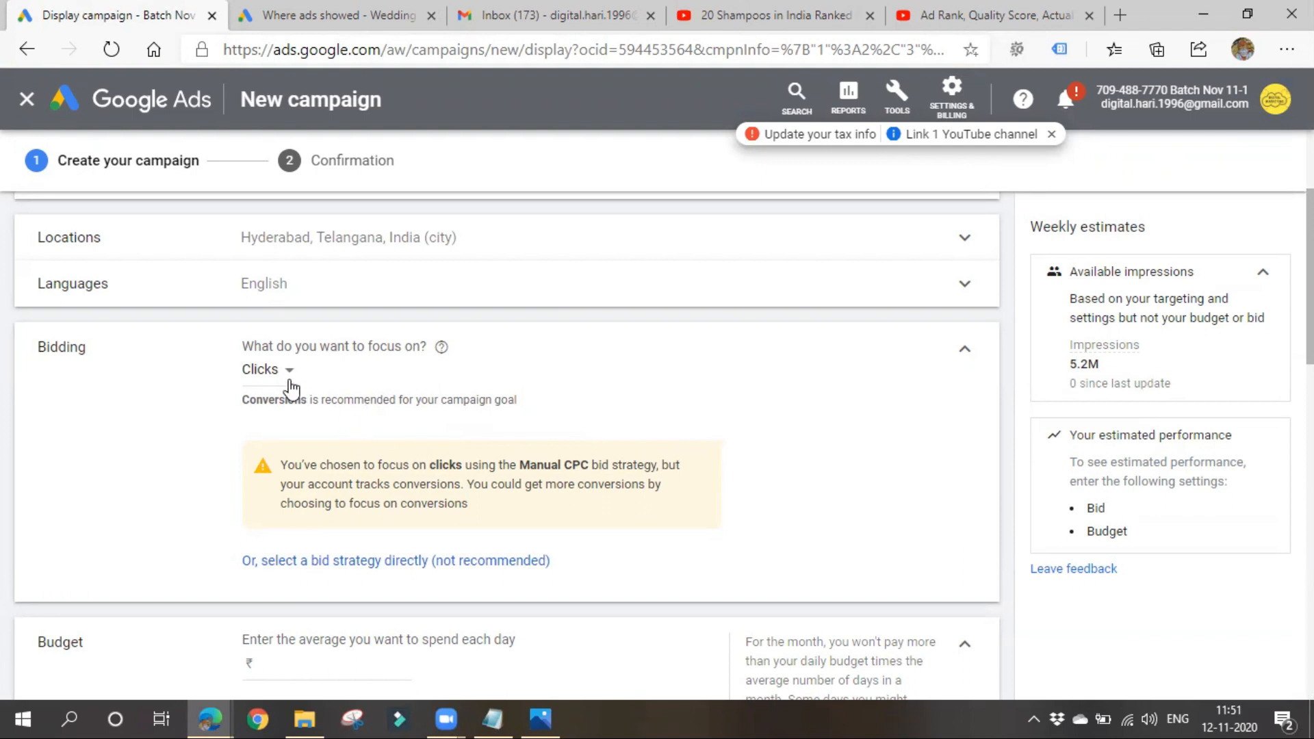
scroll(291, 387, "down", 1)
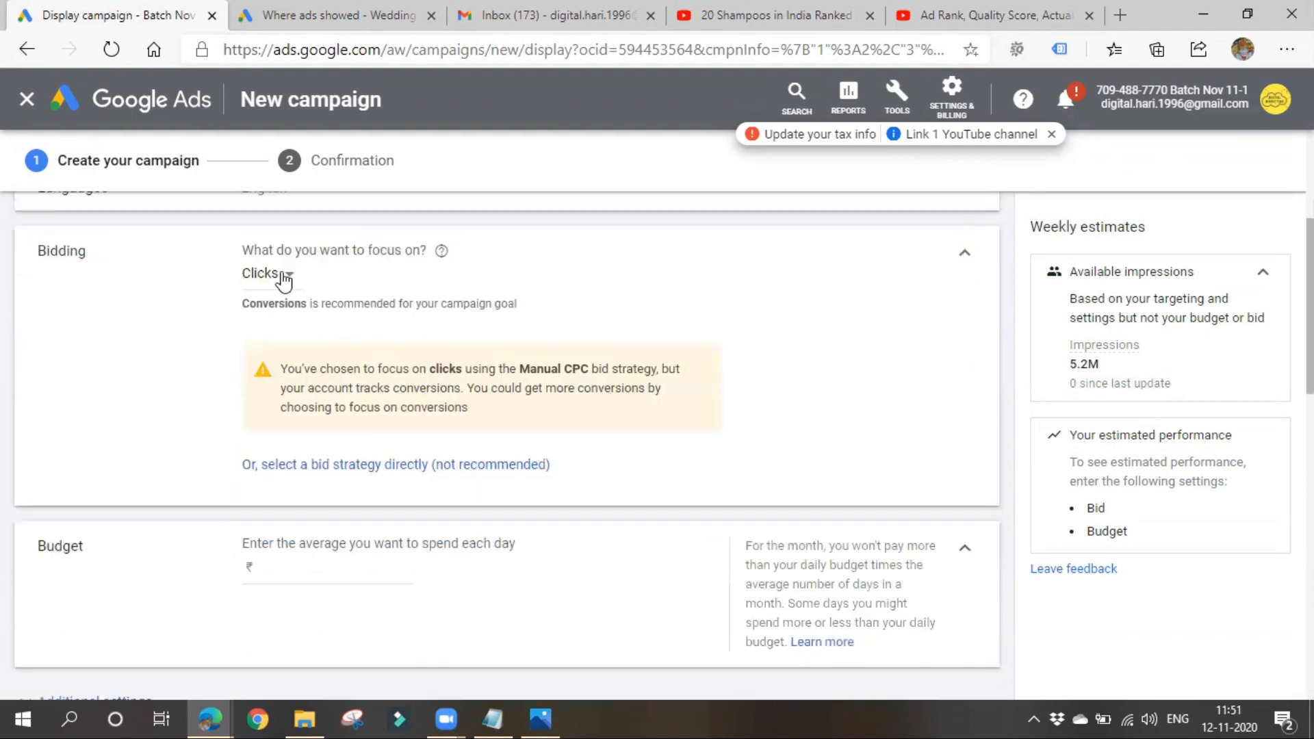
left_click(304, 465)
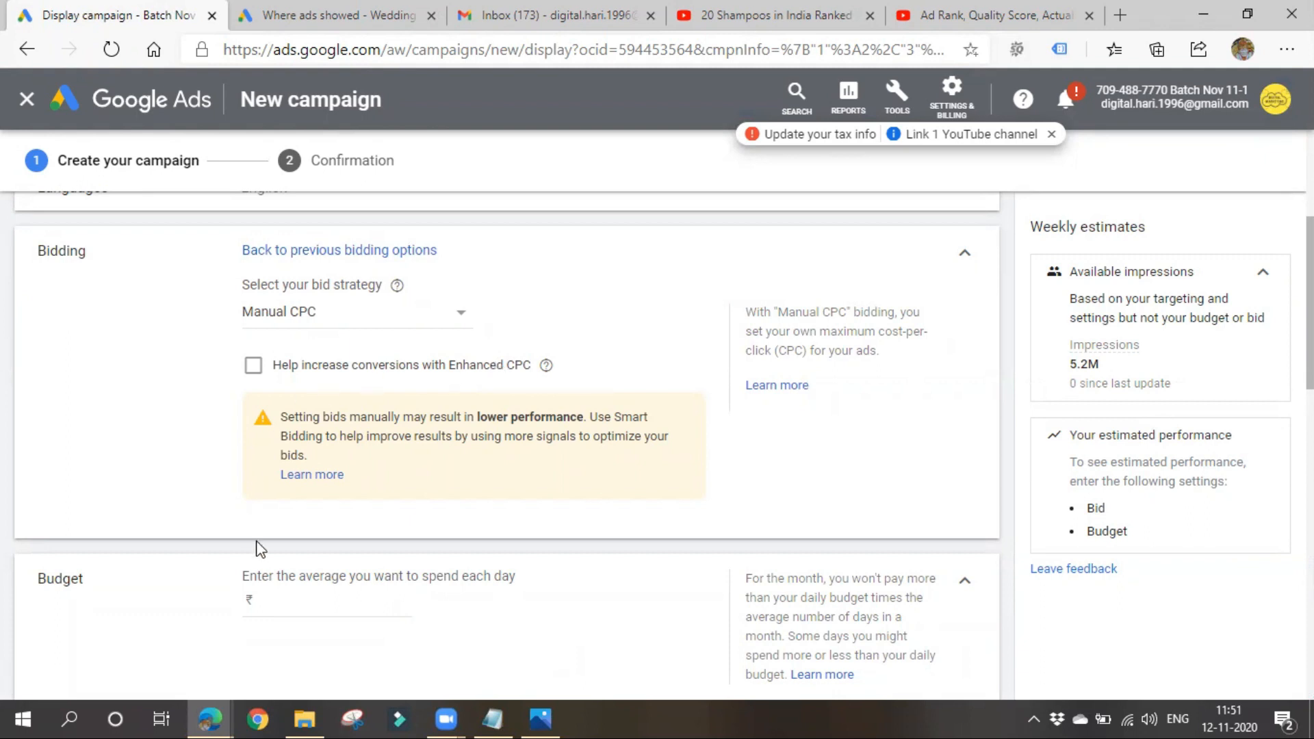
- Set the campaign's average daily budget to ₹100
scroll(276, 563, "down", 3)
scroll(293, 531, "up", 3)
left_click(331, 593)
type("100")
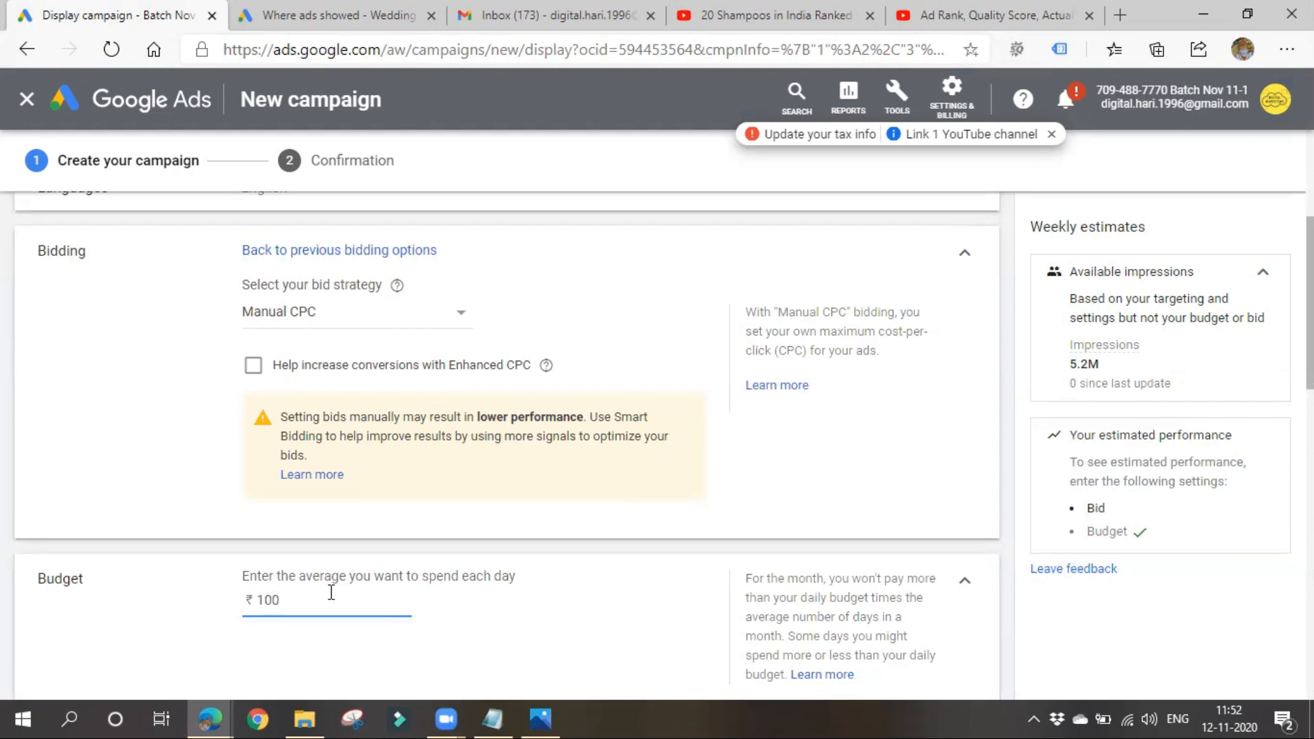
left_click(536, 629)
- Expand the additional campaign settings and review ad rotation, schedule, dates, devices, URL options and conversions
scroll(533, 630, "down", 4)
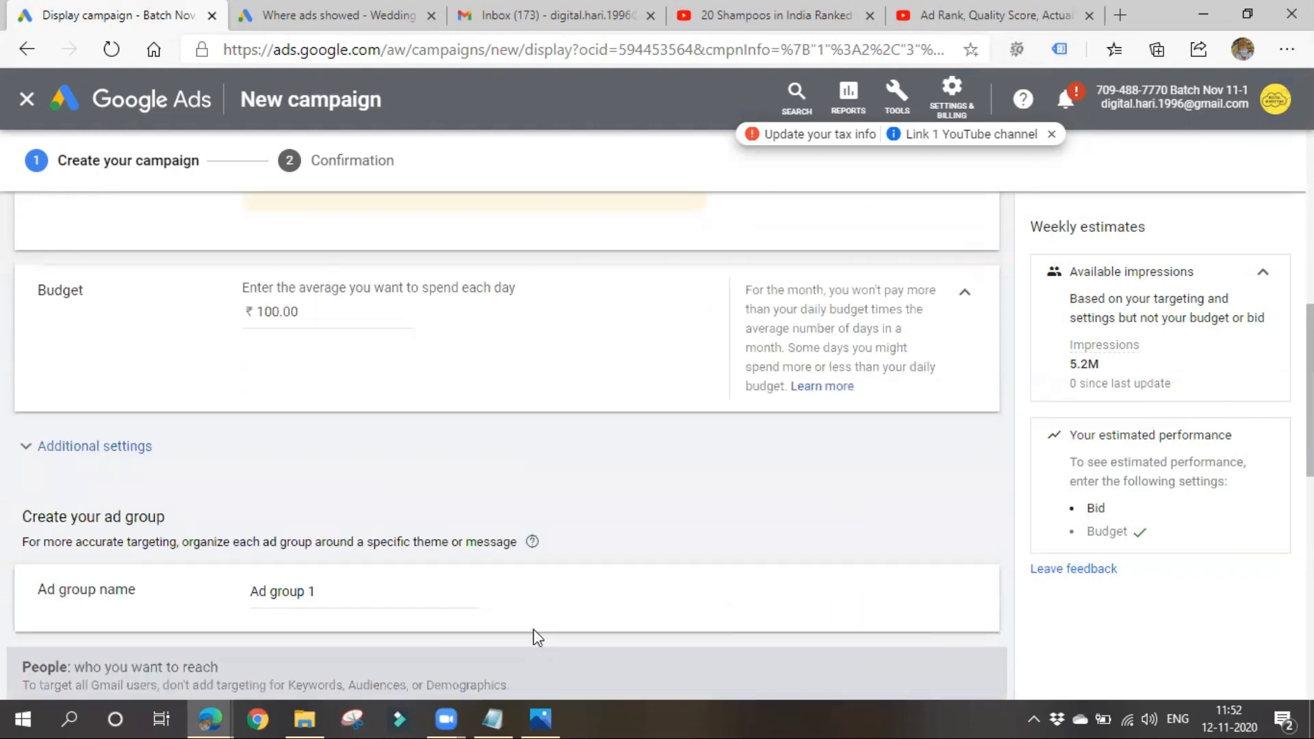
left_click(128, 457)
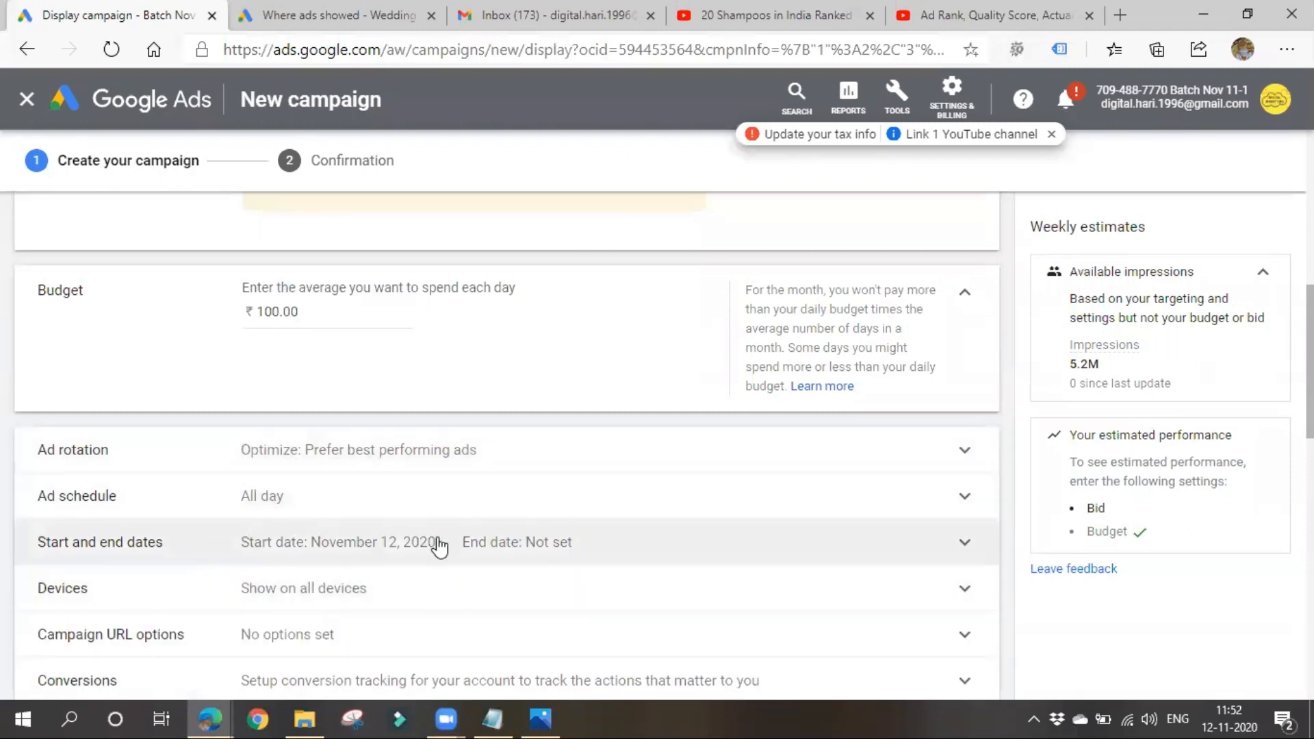
scroll(438, 548, "down", 1)
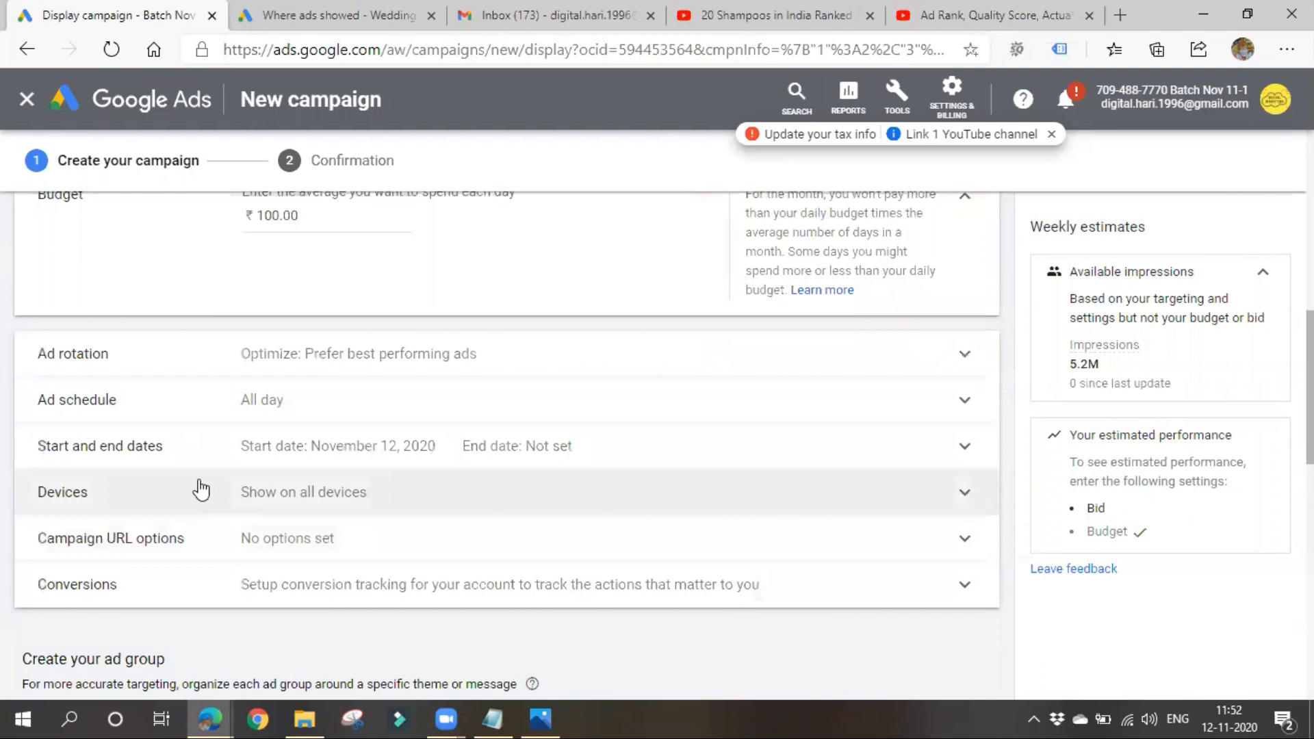
scroll(220, 602, "down", 3)
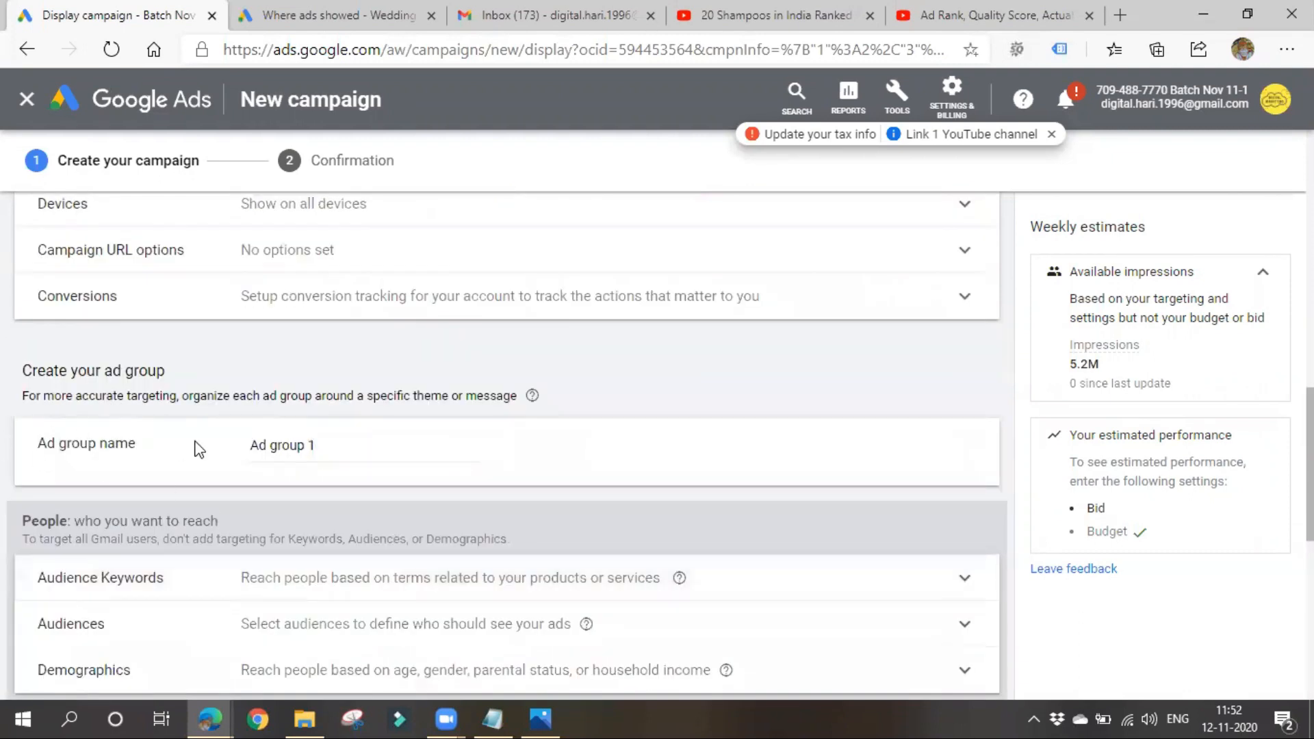
- Rename the ad group to "gmail Ad group 1"
scroll(194, 452, "up", 1)
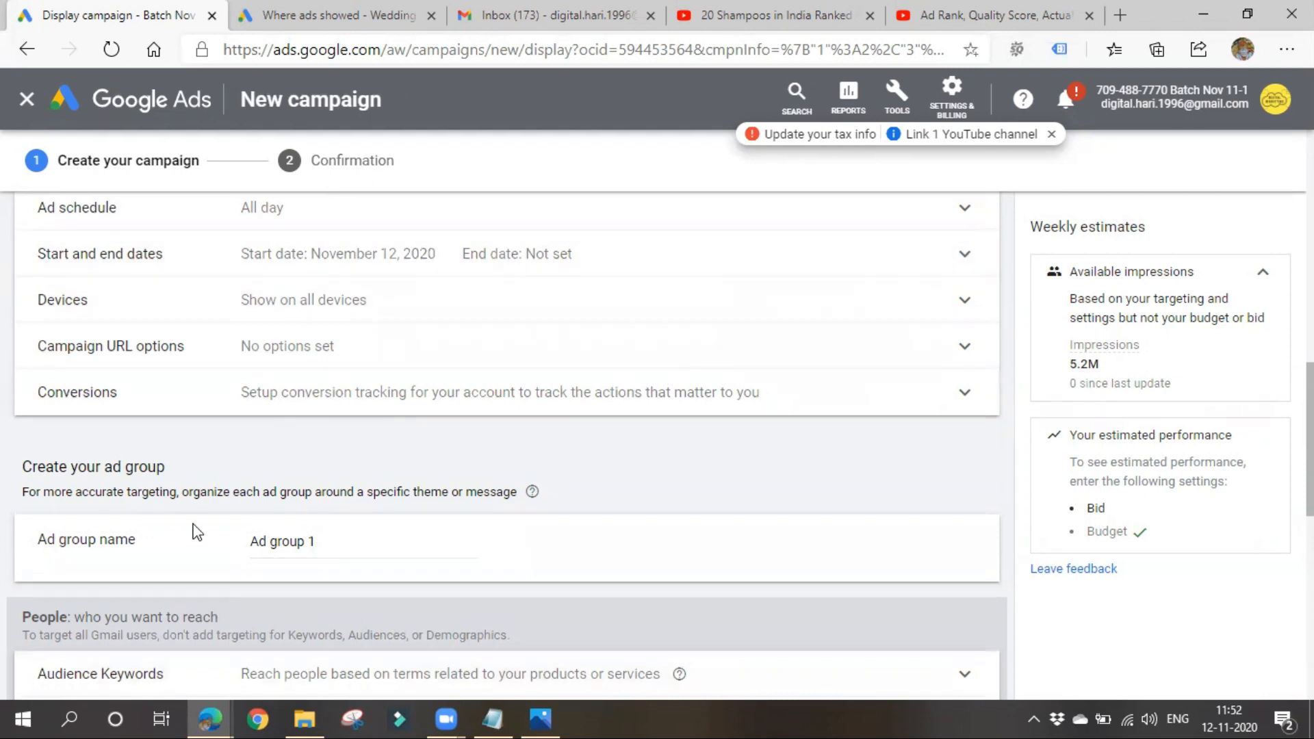
triple_click(298, 542)
left_click(236, 547)
left_click(252, 538)
type("gmail")
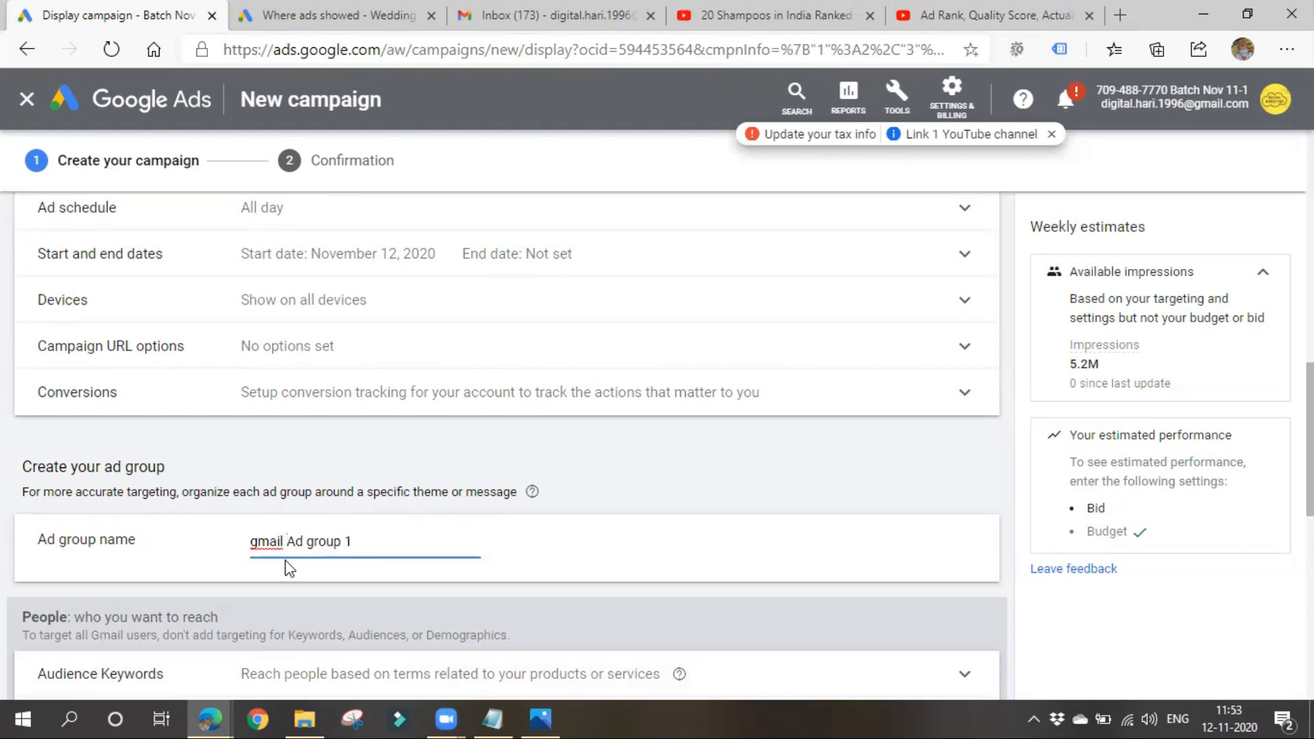
- Review the ad group's audience keyword options and the automated targeting choices without changing them
scroll(285, 563, "down", 4)
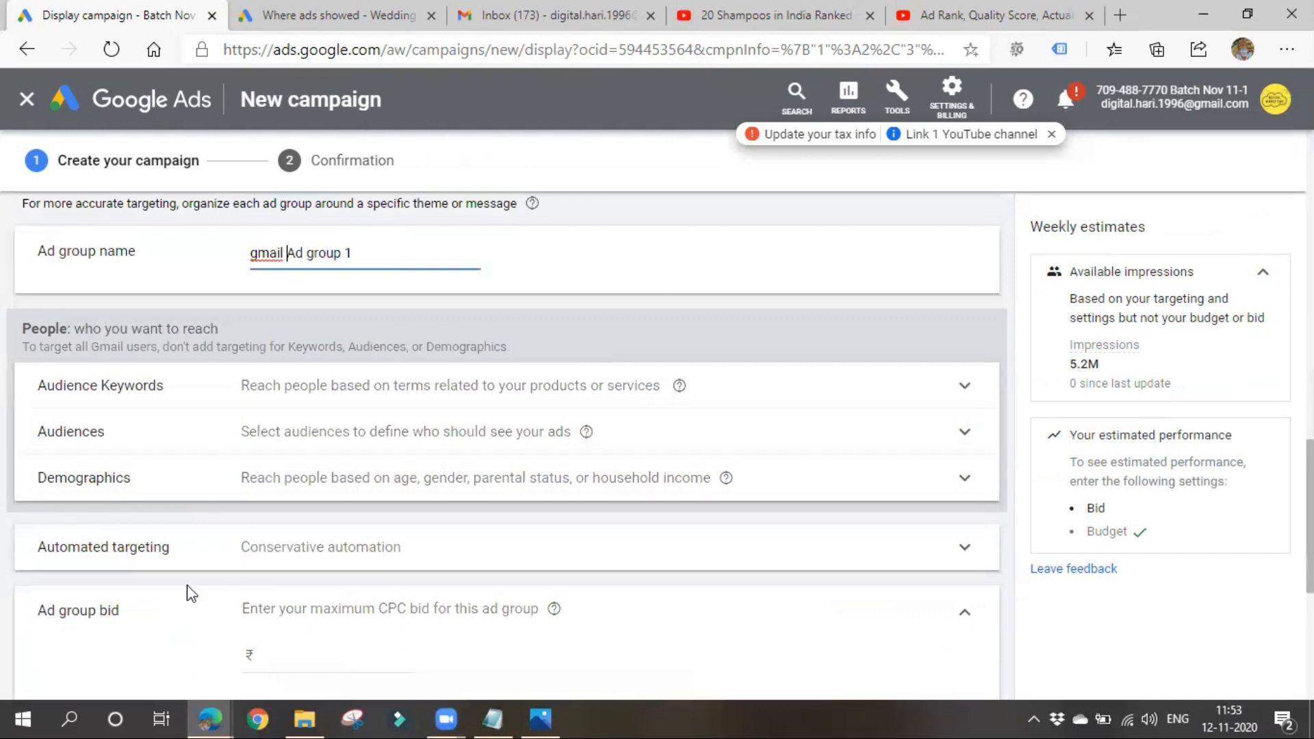
scroll(187, 591, "down", 1)
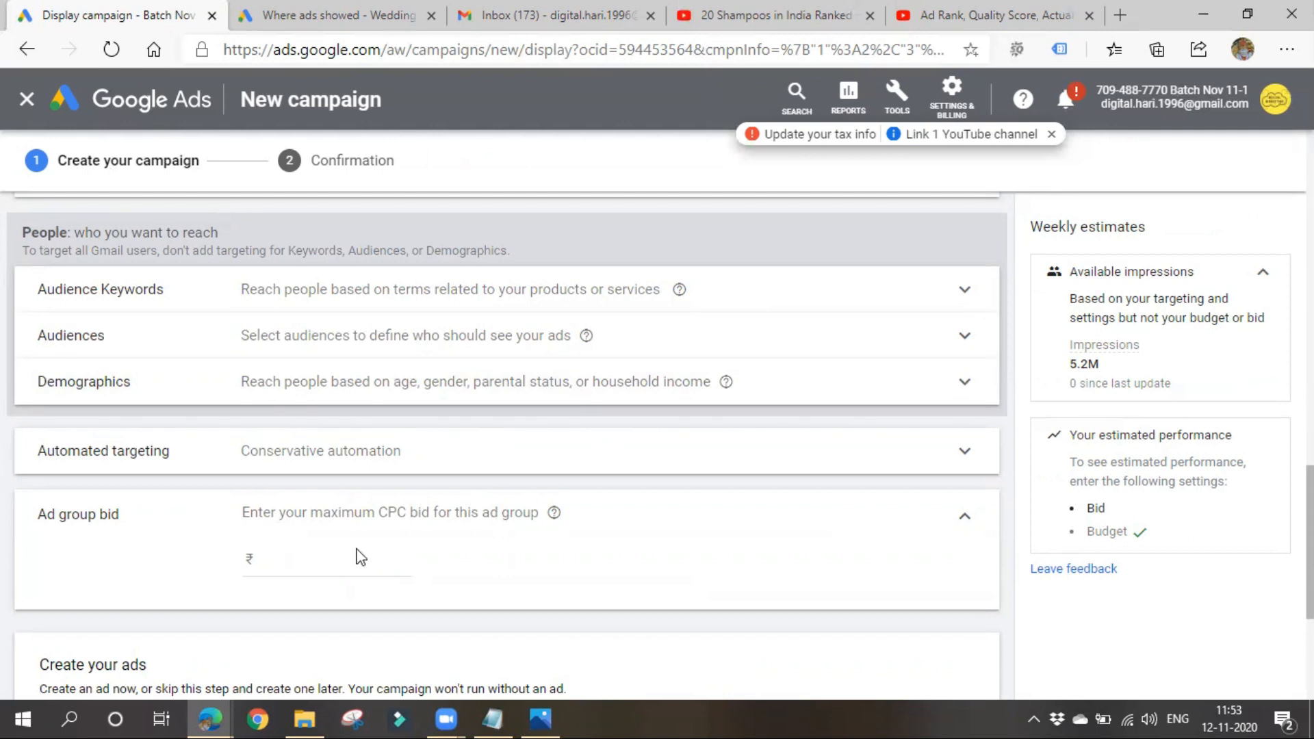
left_click(718, 305)
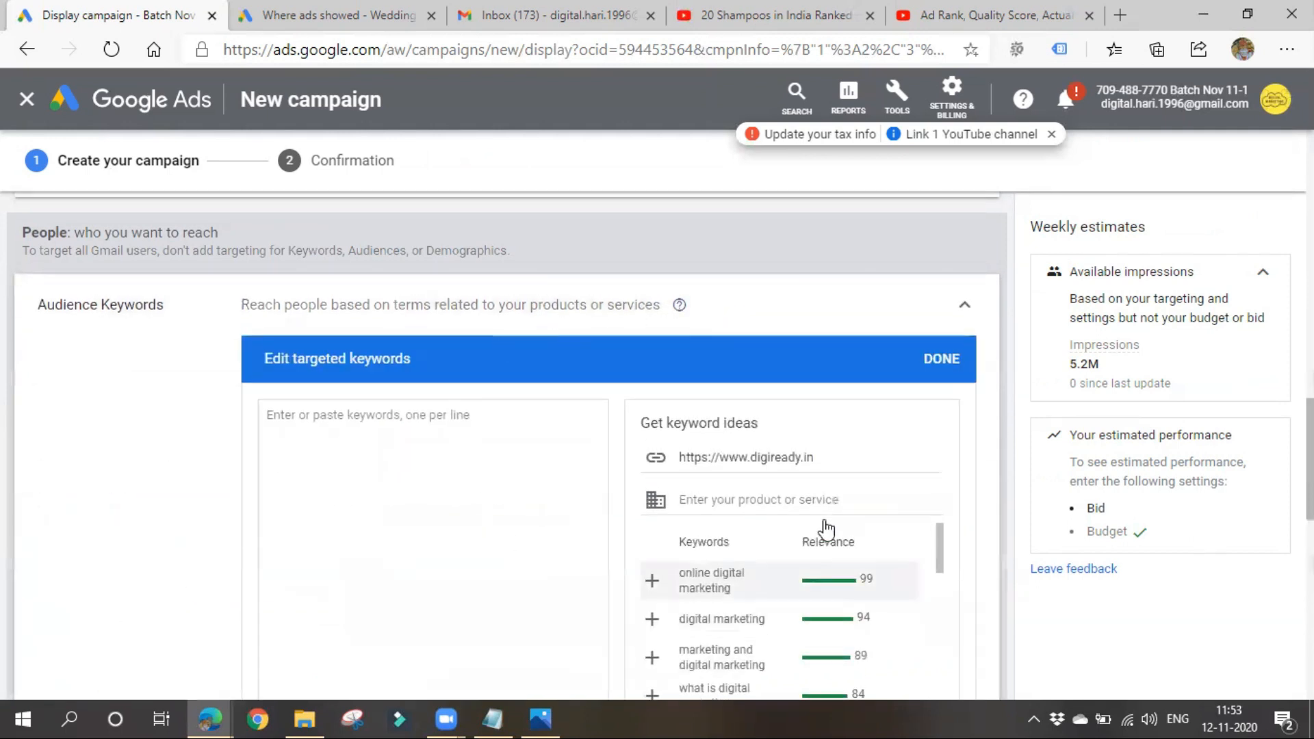
left_click(962, 316)
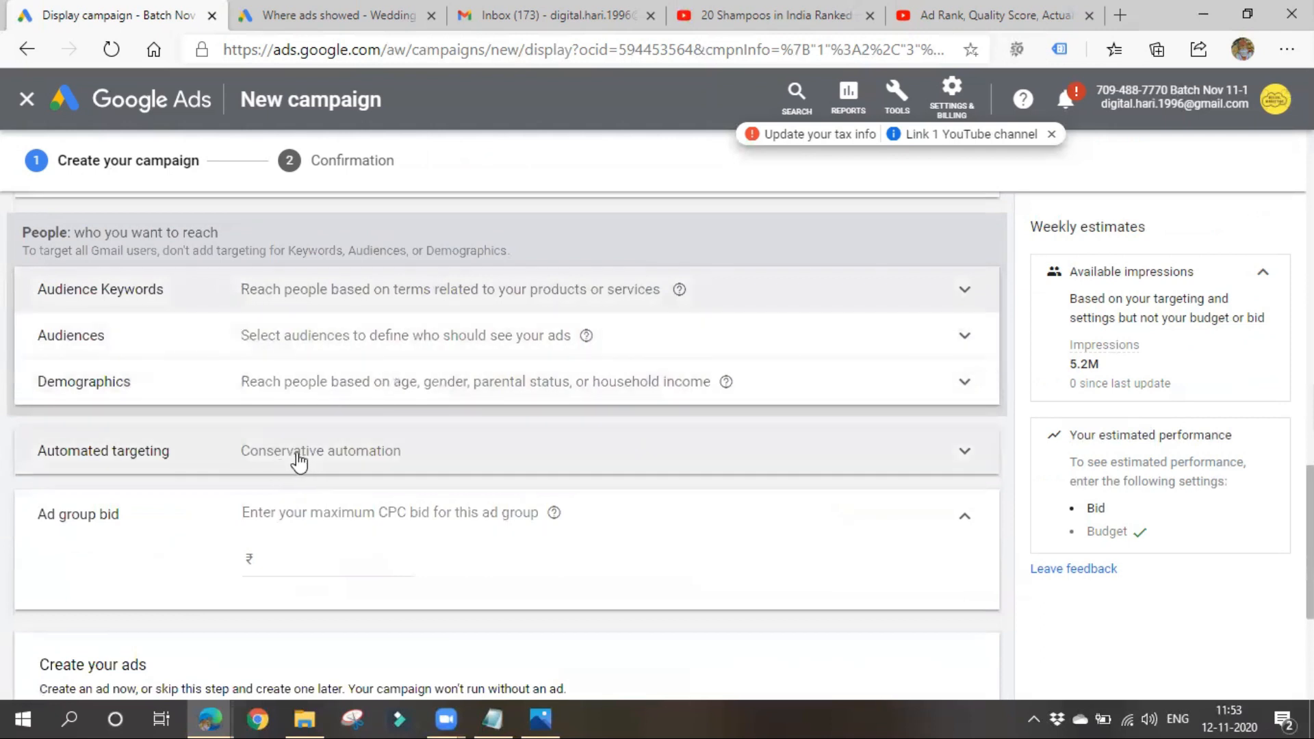
left_click(367, 457)
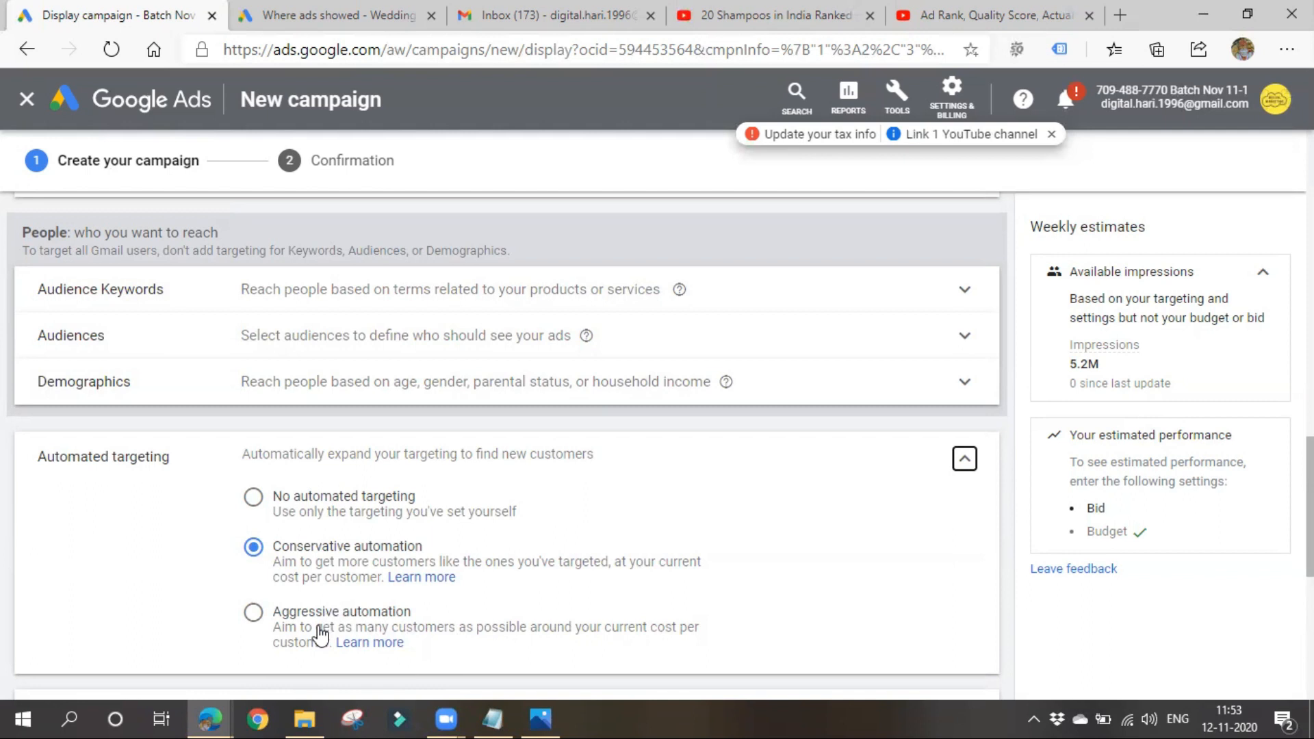
left_click(961, 459)
- Set the ad group's maximum CPC bid to ₹10
left_click(344, 561)
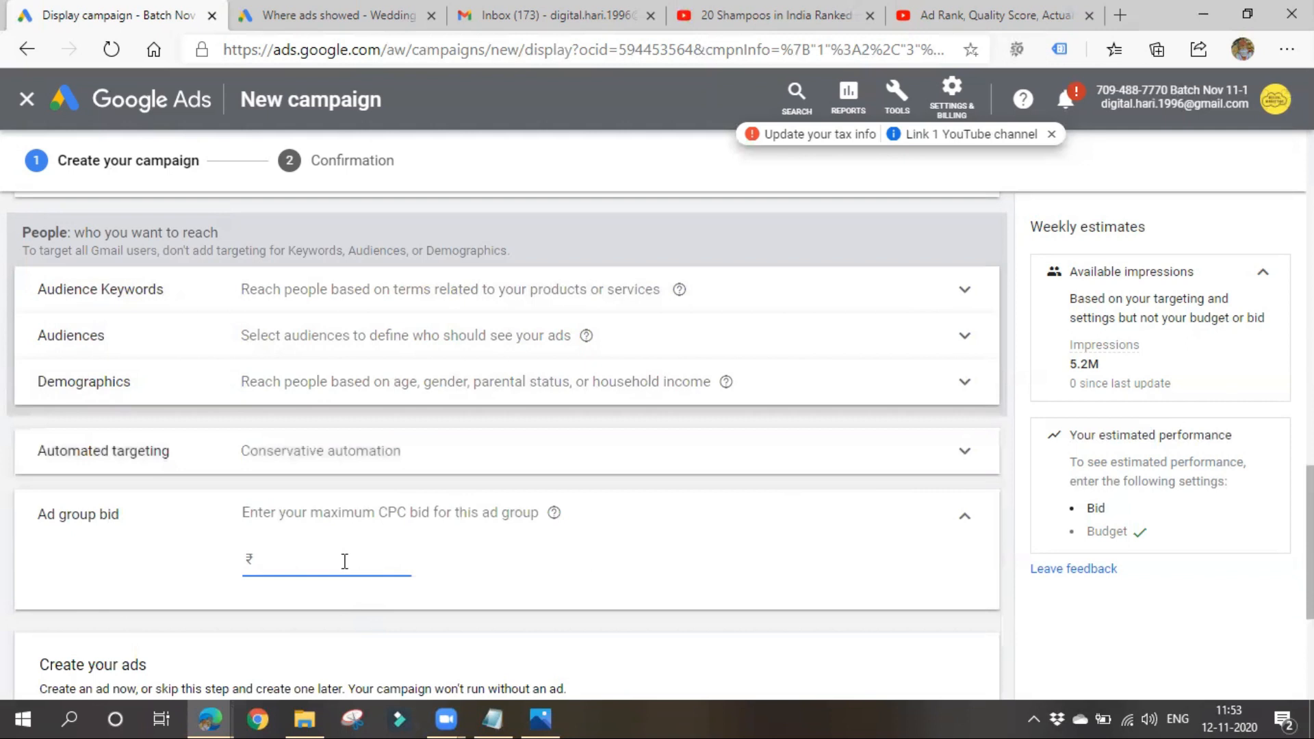
type("10")
left_click_drag(353, 513, 553, 509)
- Start a new Gmail ad for the campaign and set its business name to Digiready
scroll(481, 585, "down", 4)
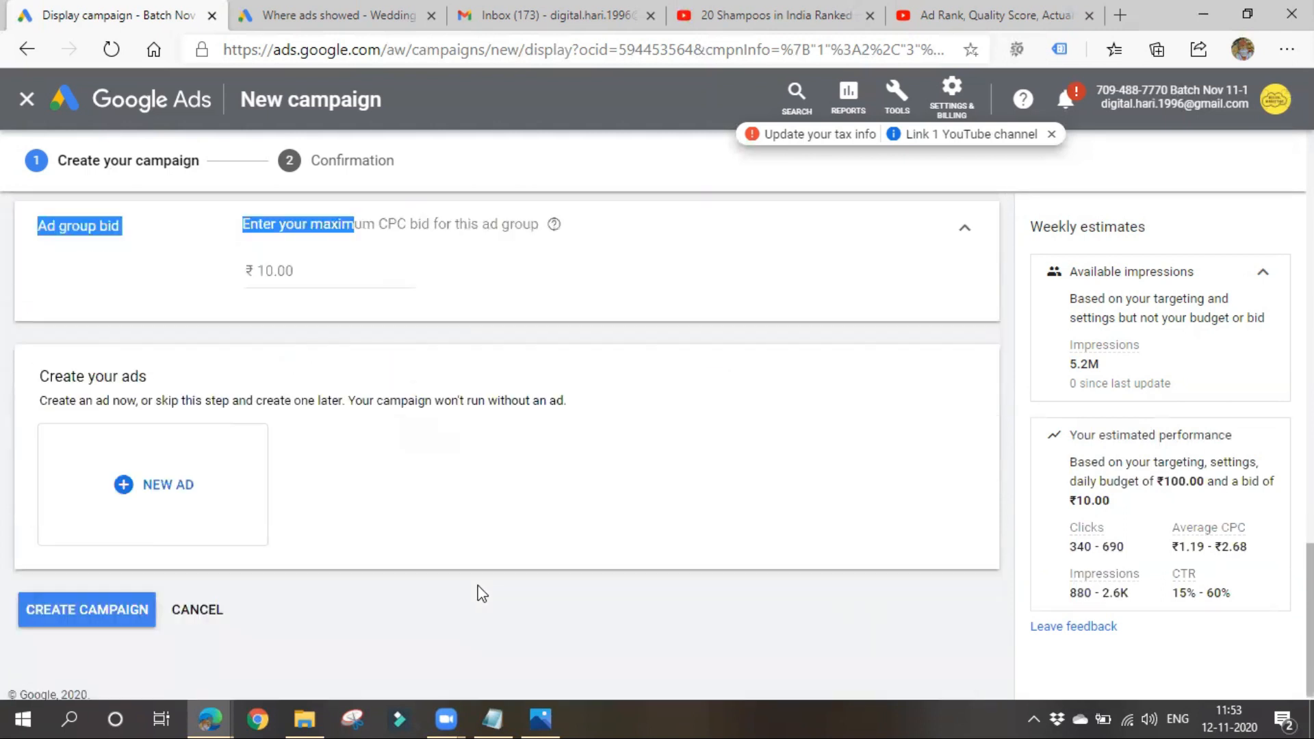
left_click(228, 523)
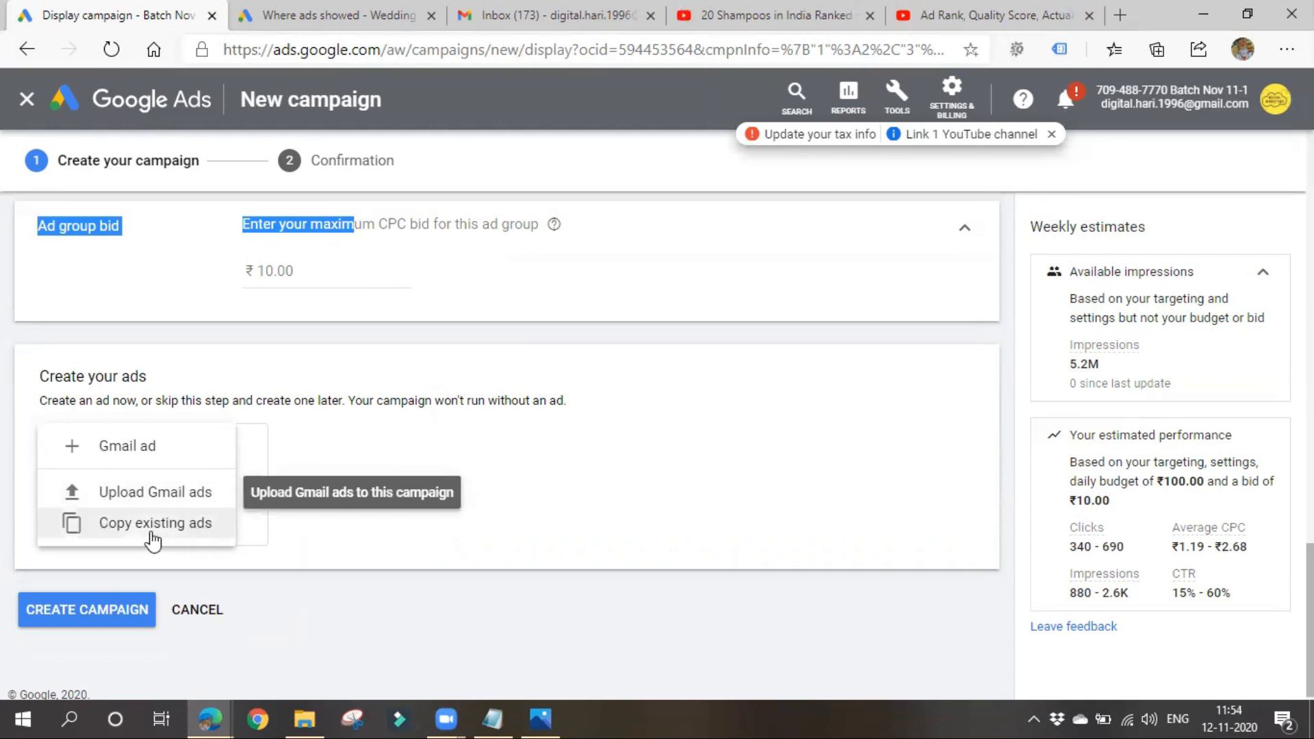
left_click(124, 460)
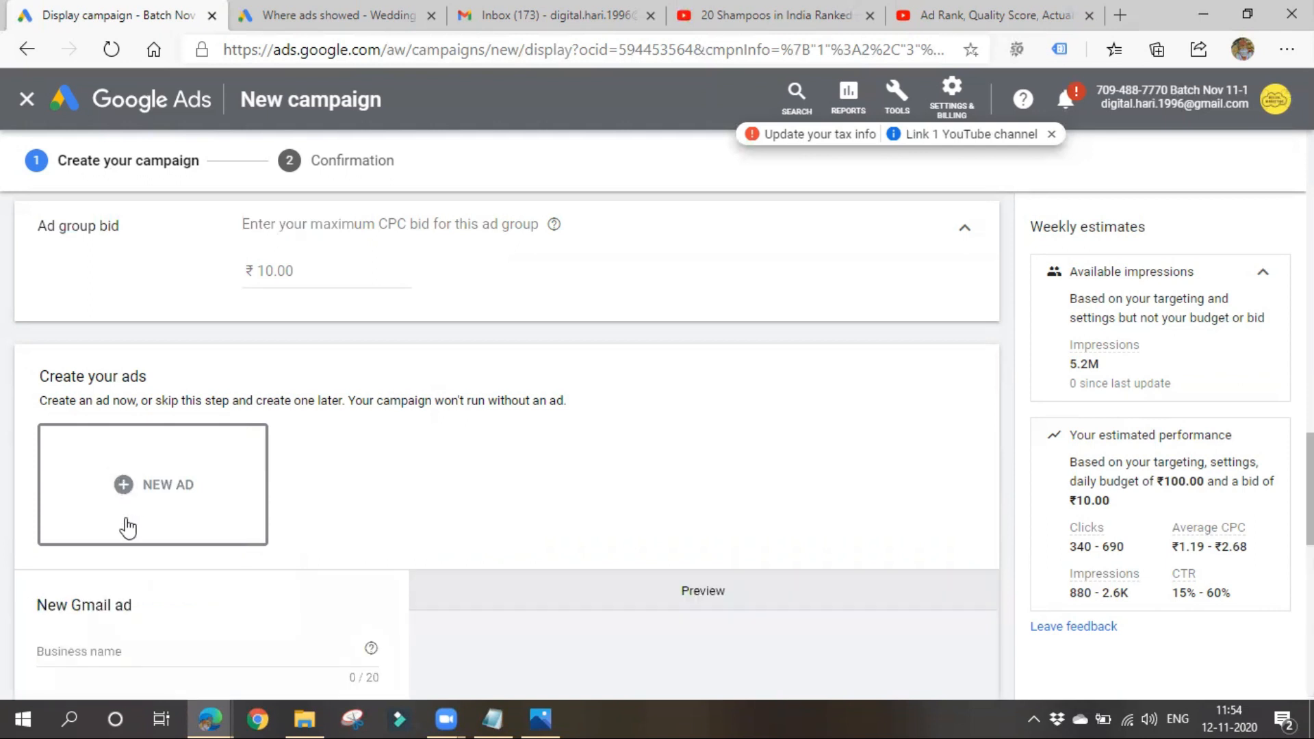
scroll(182, 604, "down", 3)
scroll(195, 647, "down", 3)
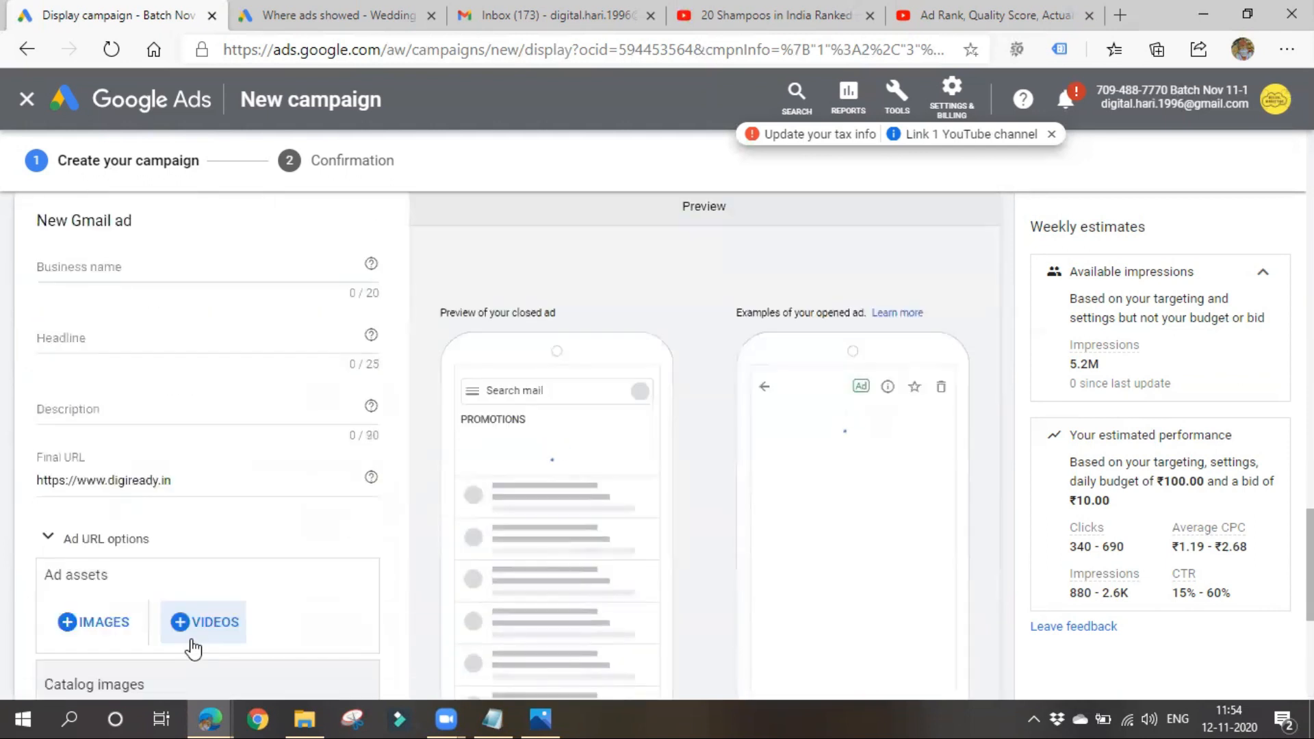
left_click(127, 262)
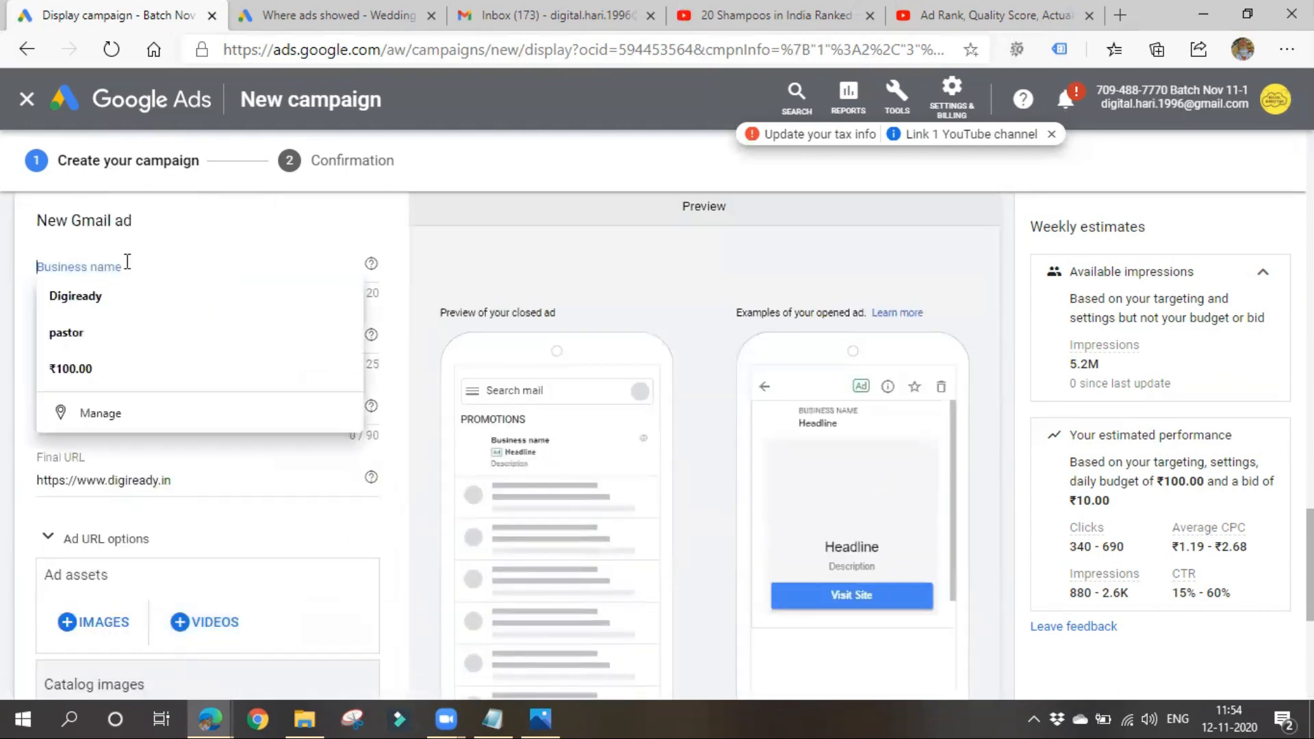
left_click(130, 297)
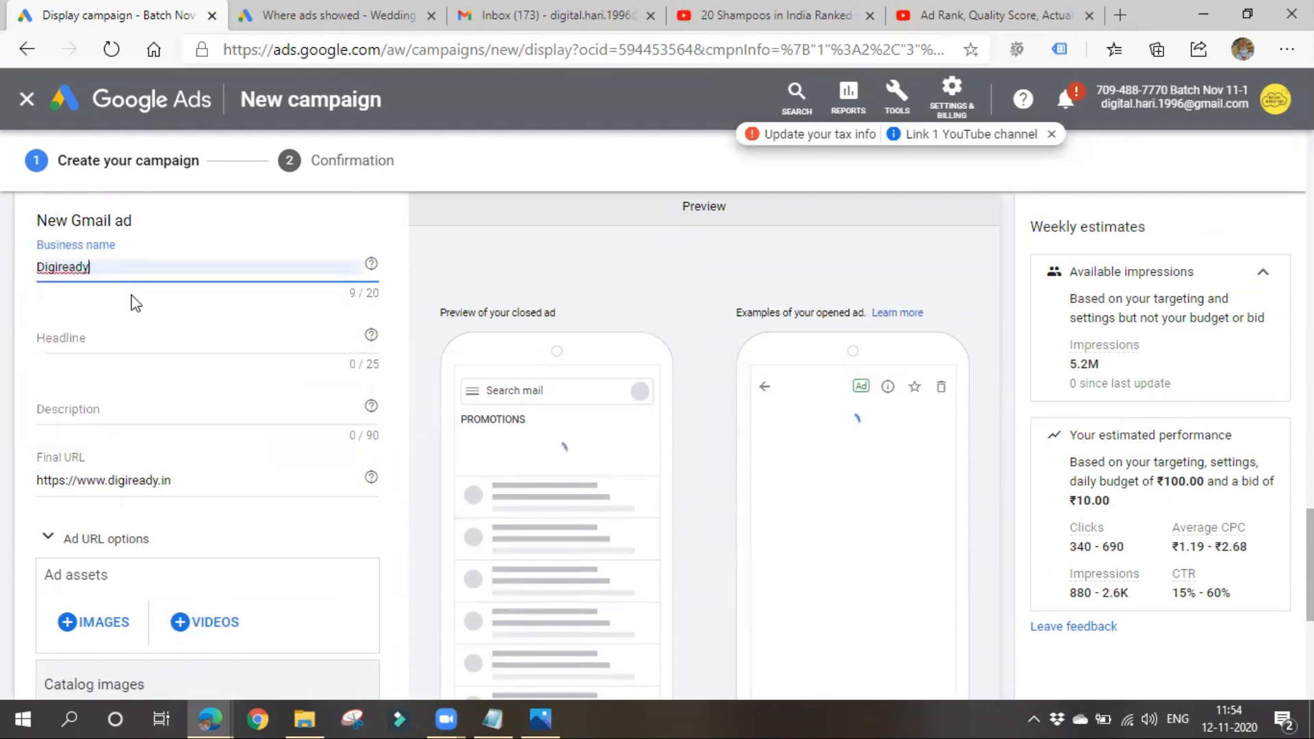
- Enter "Learn Digital Marketing" as the Gmail ad's headline
left_click(131, 340)
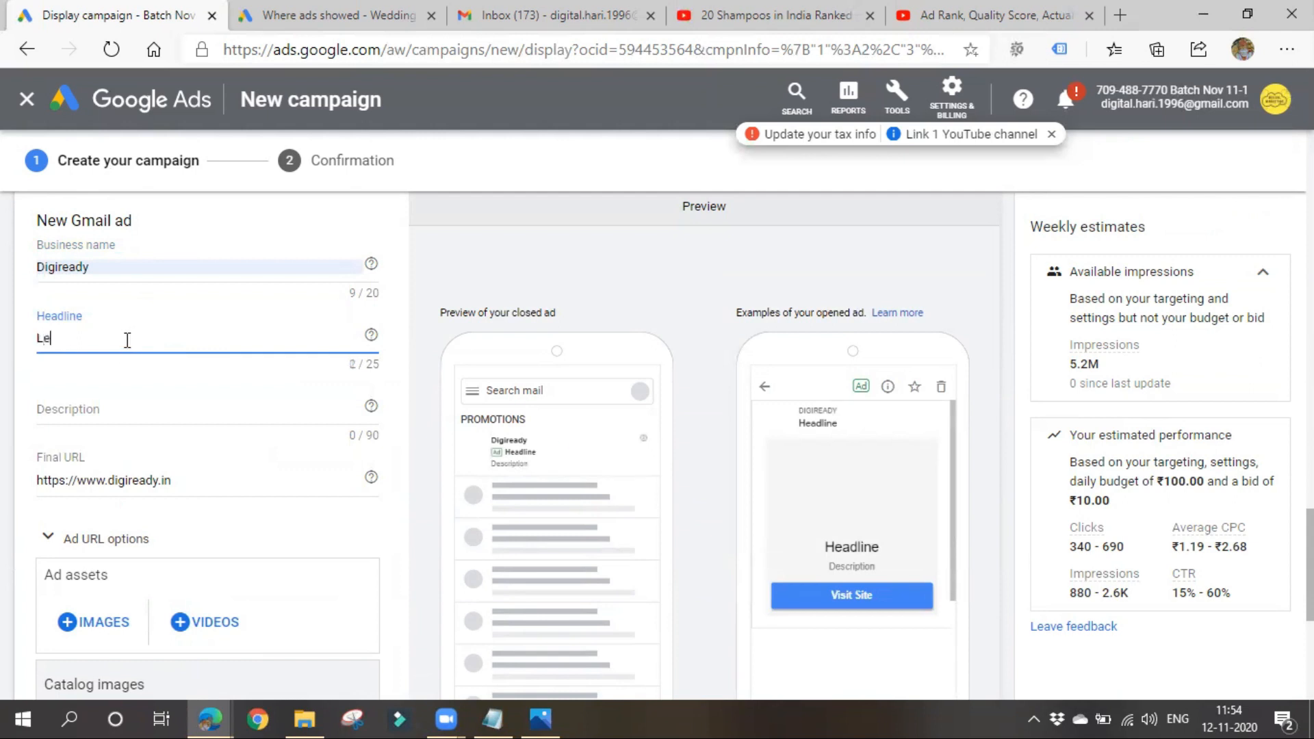
type("Le")
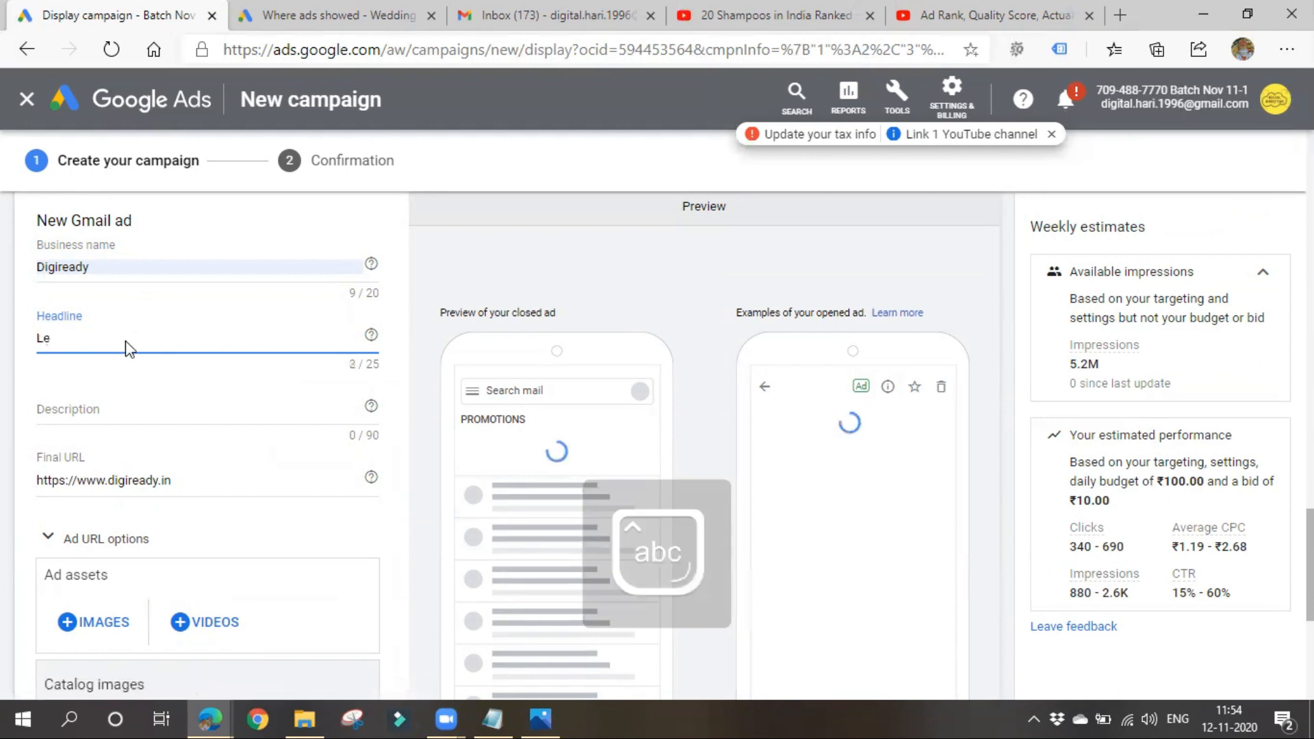
type("arn Digi")
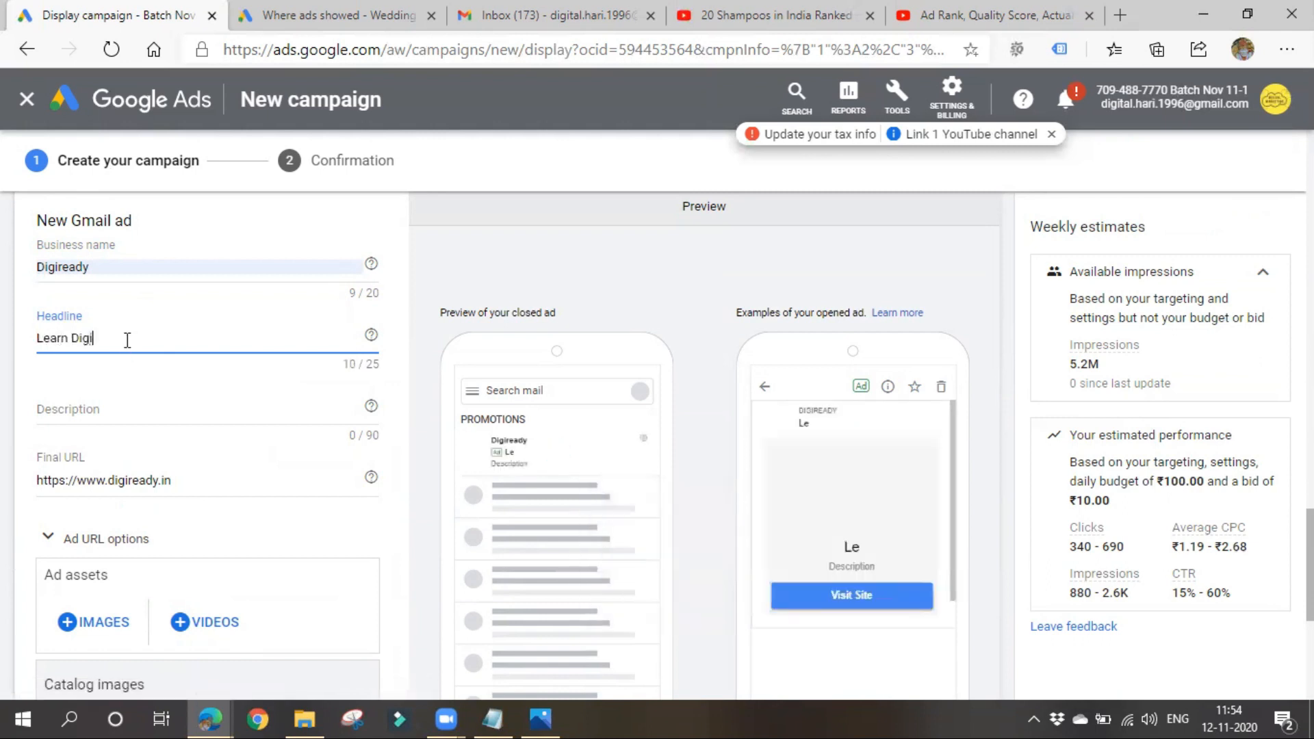
type("tal marke")
key("BackSpace")
type("keting")
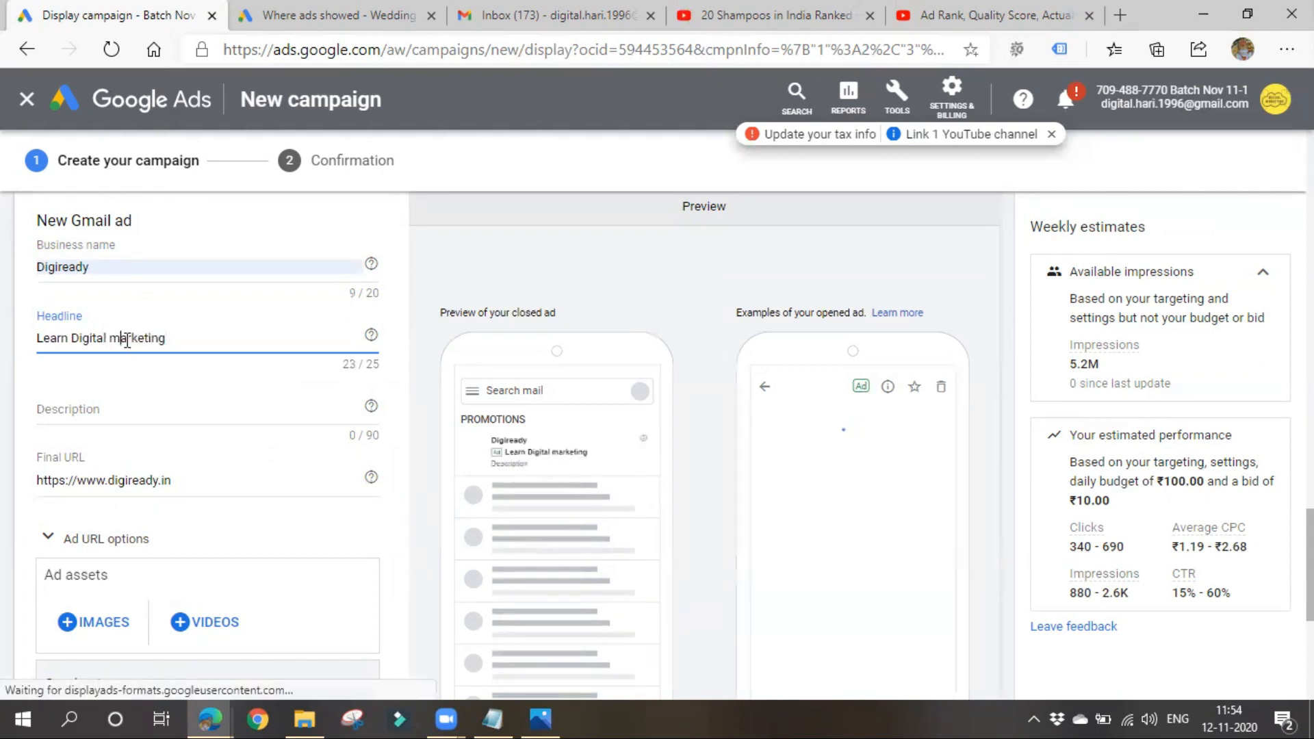
left_click(126, 340)
key("BackSpace")
type("M")
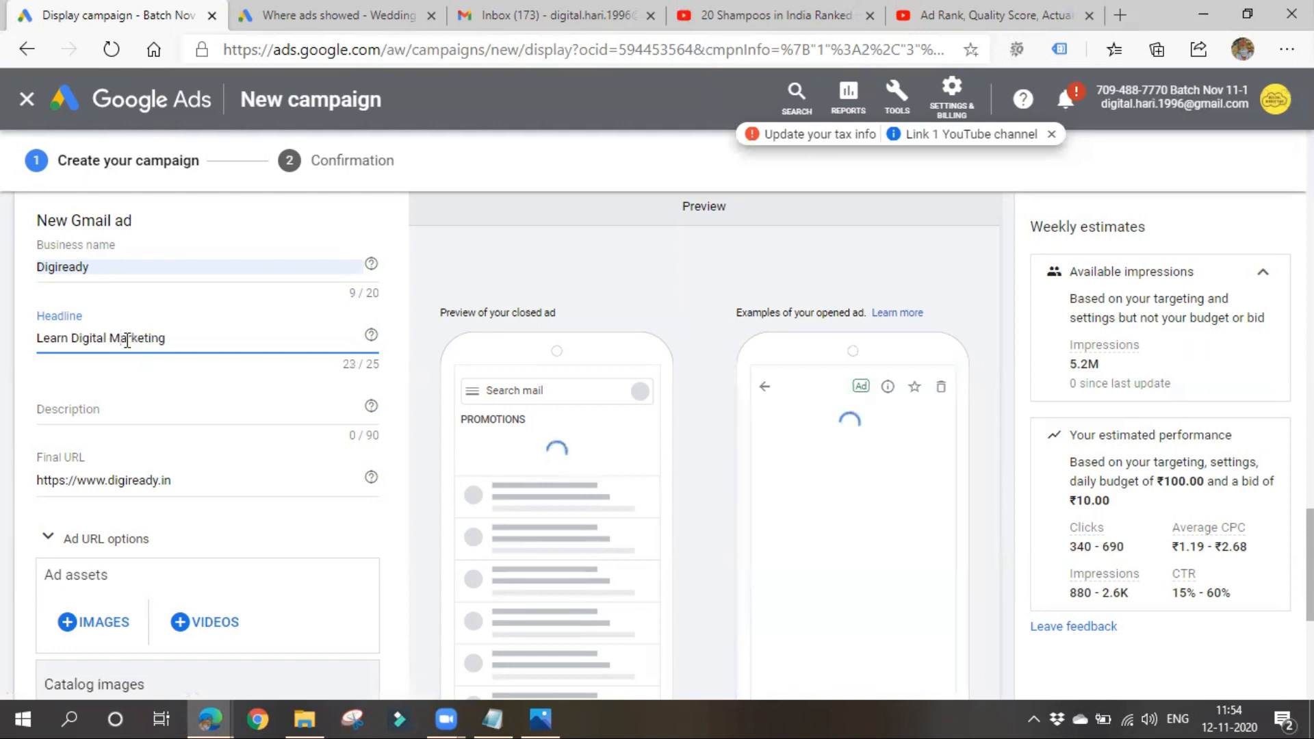
- Enter "Promote your business online" as the Gmail ad's description
left_click(90, 409)
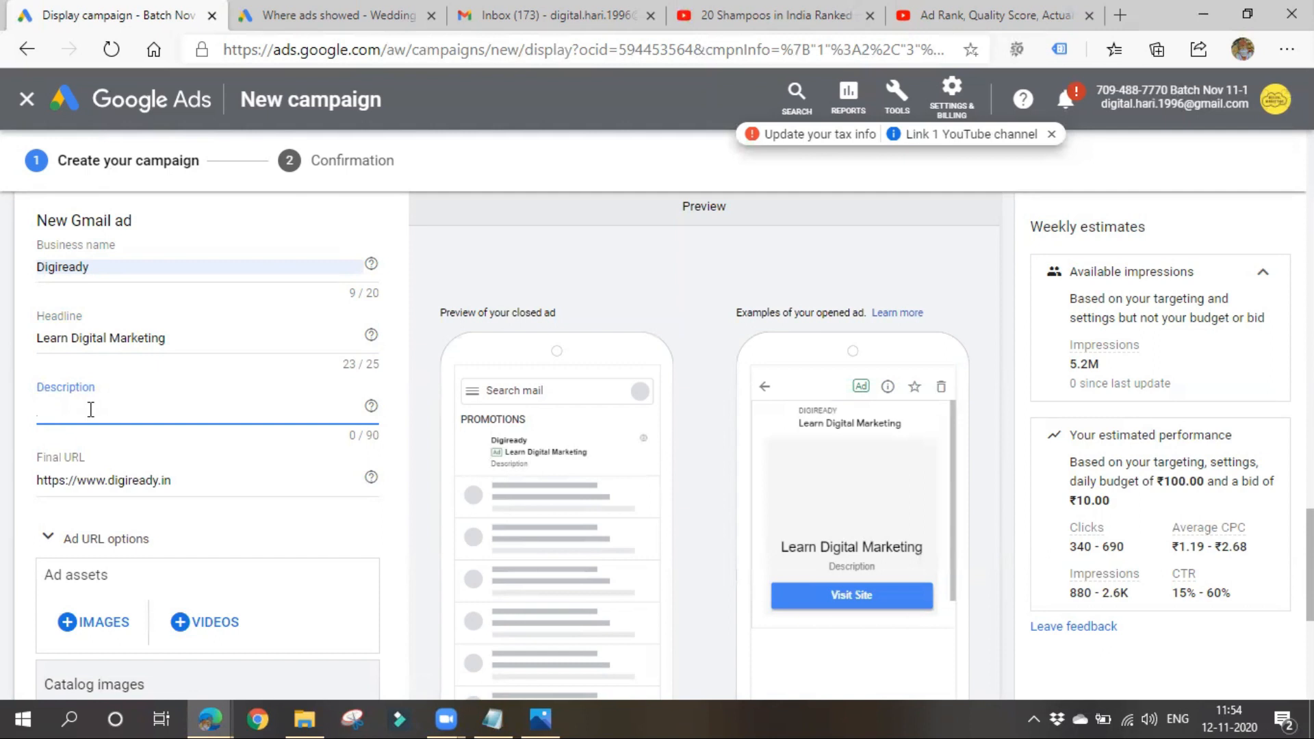
type("Promote")
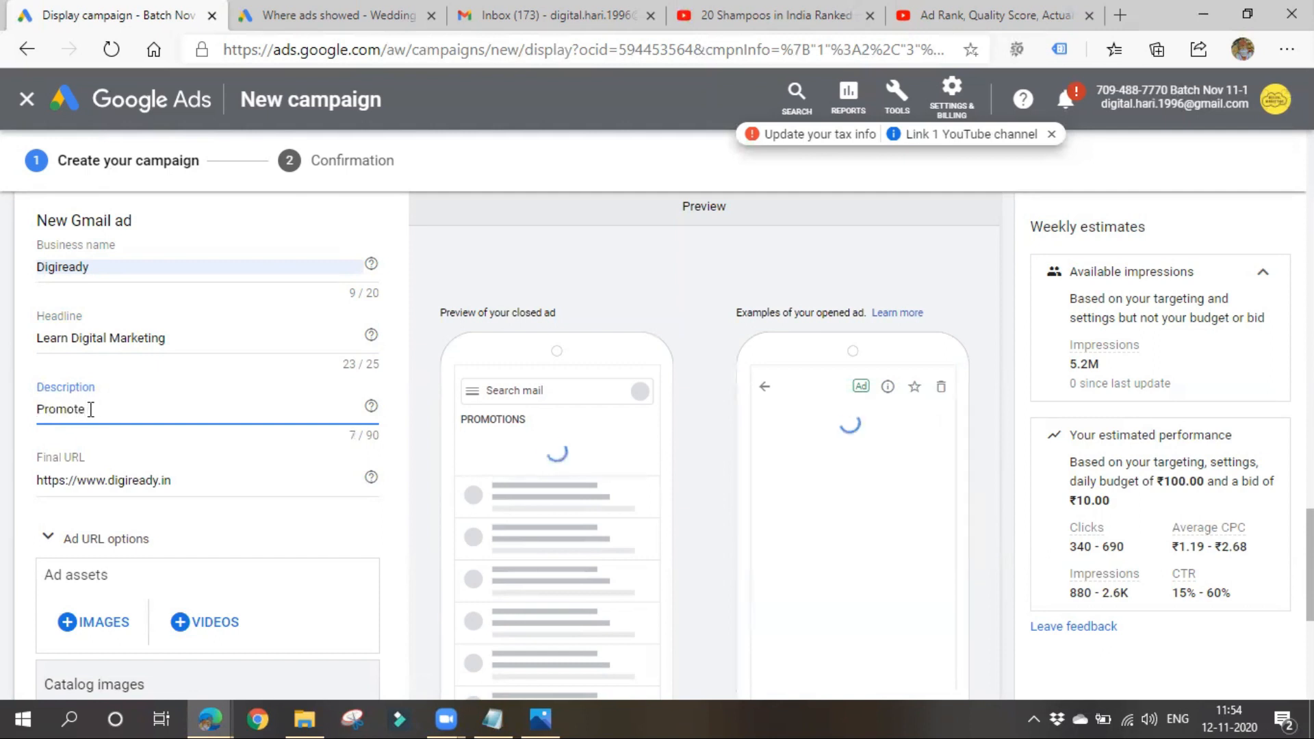
type(" your business online")
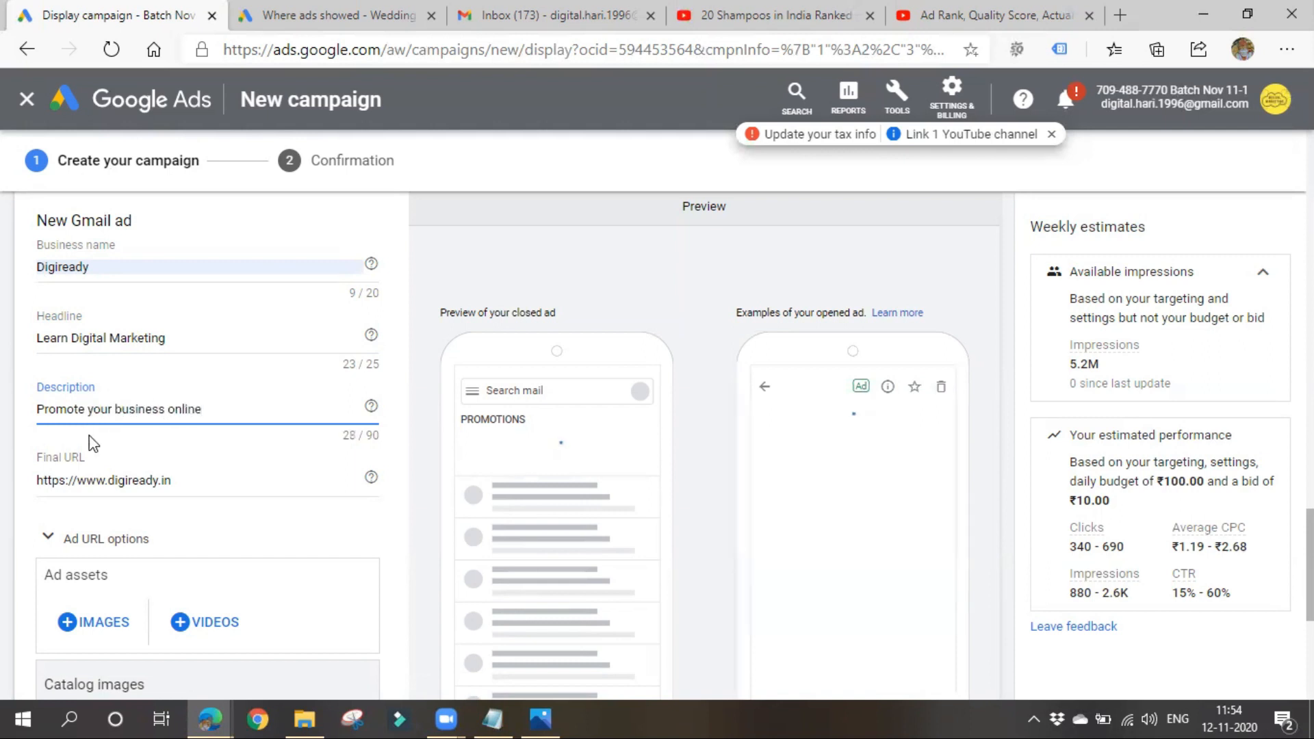
- Examine the Gmail ad's final URL, image, video and catalog asset options and its closed and opened previews
scroll(89, 438, "down", 1)
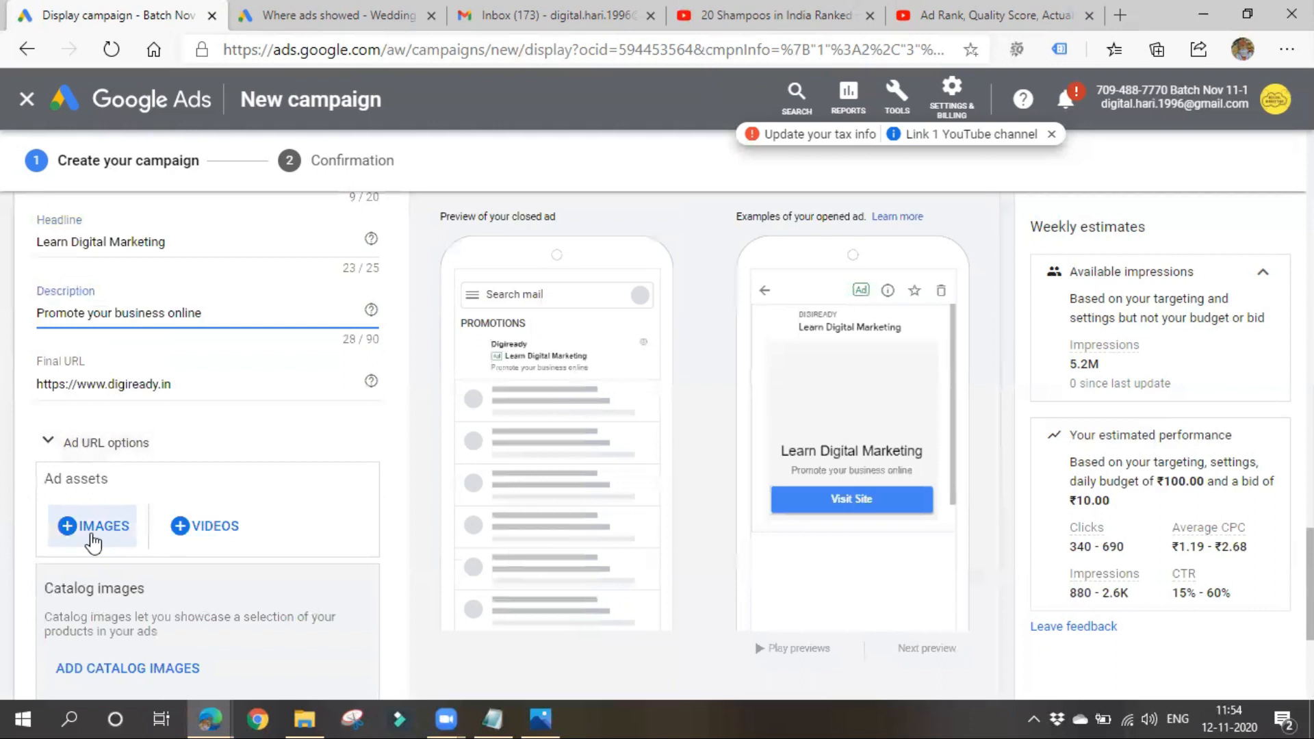
right_click(212, 438)
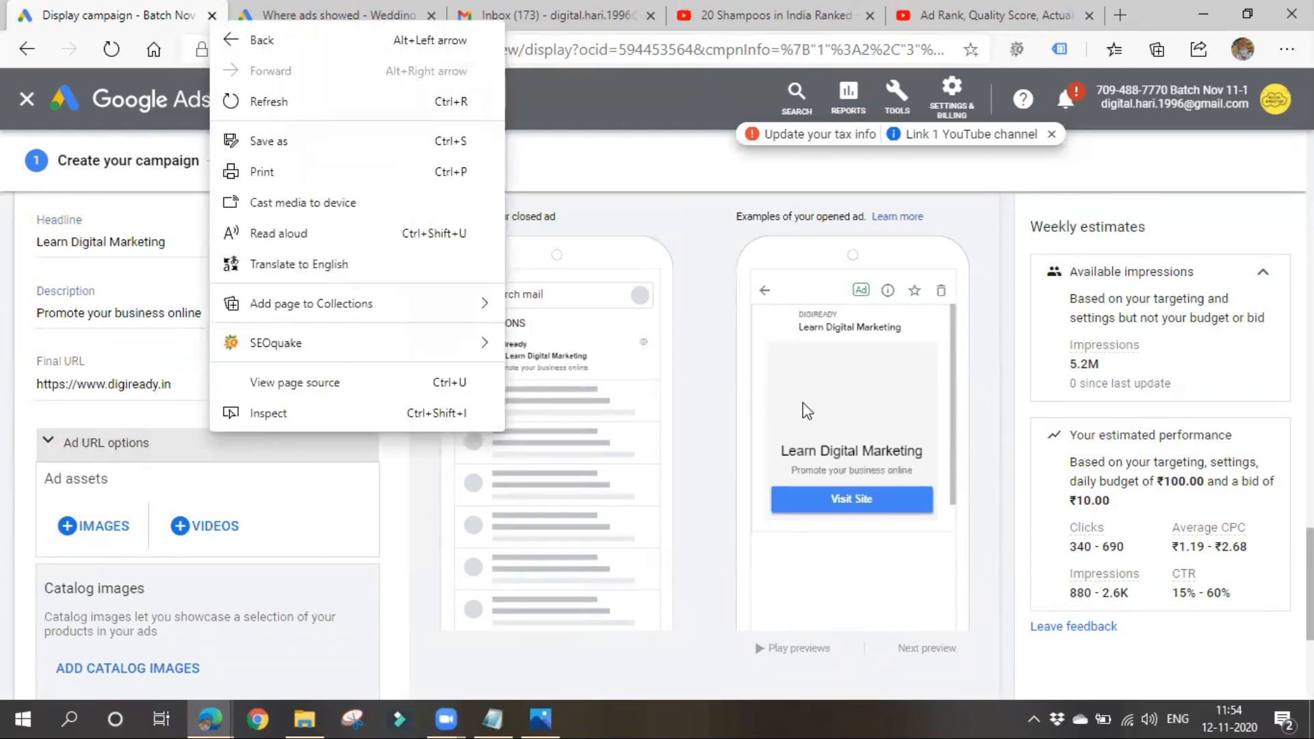
left_click(676, 296)
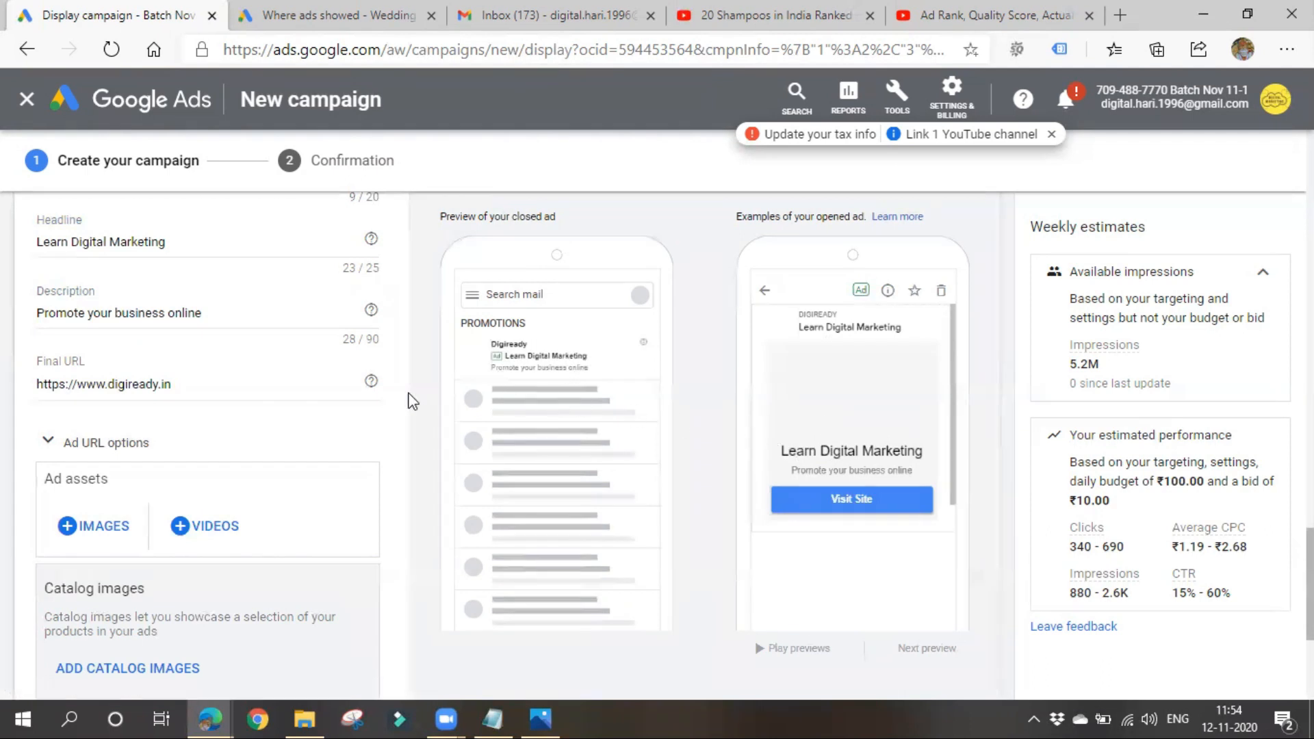
scroll(351, 545, "down", 2)
scroll(234, 528, "up", 2)
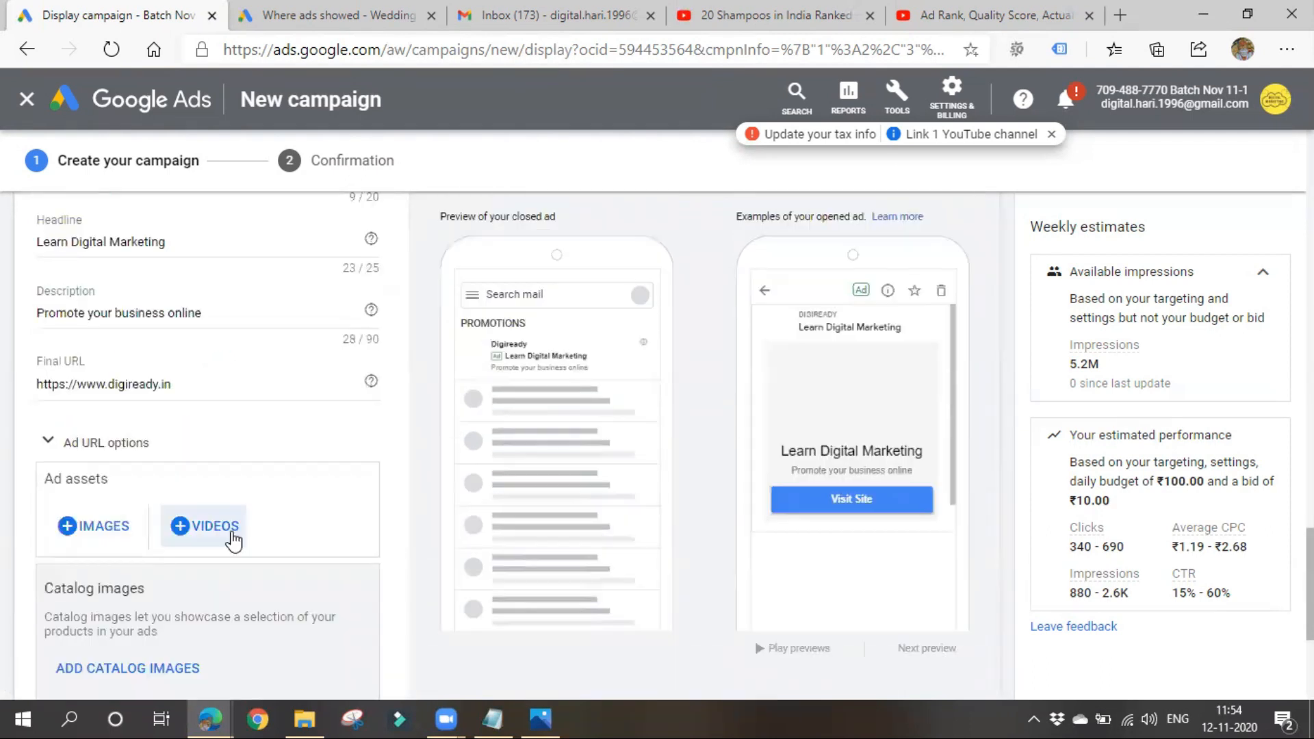
scroll(229, 573, "down", 1)
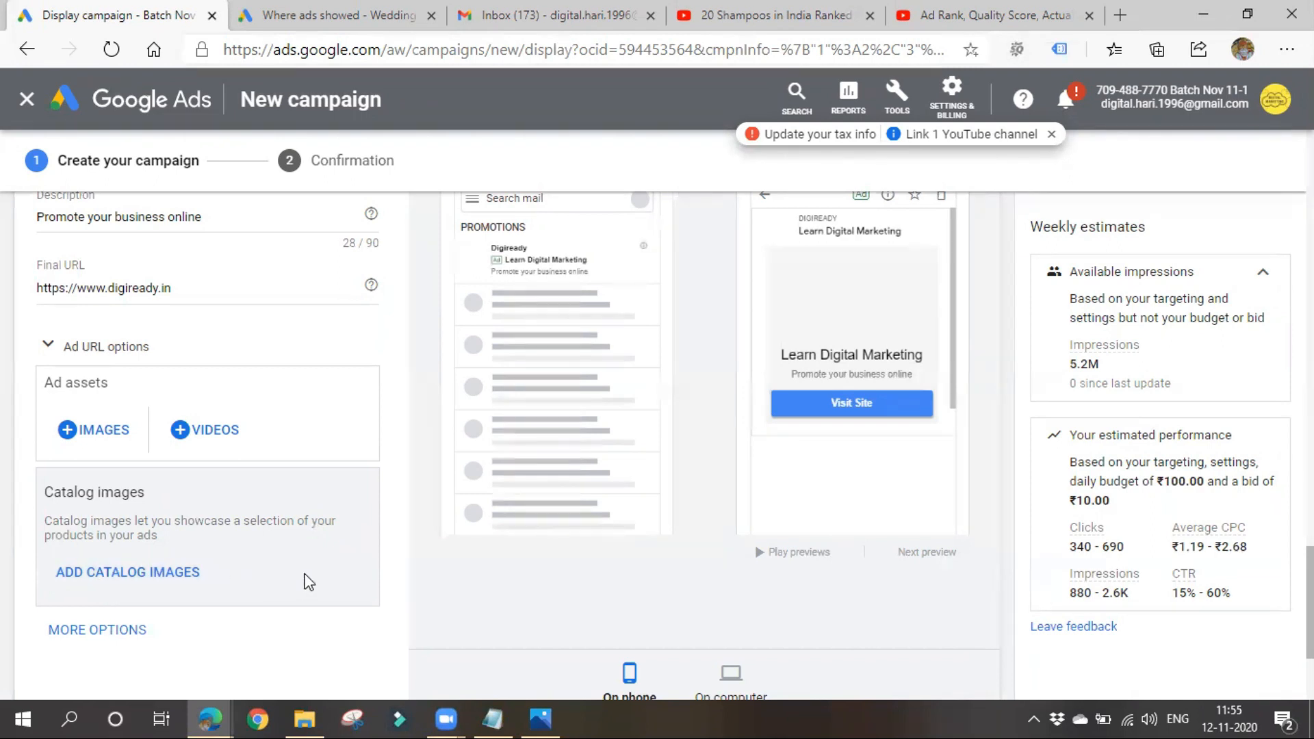
scroll(491, 580, "up", 2)
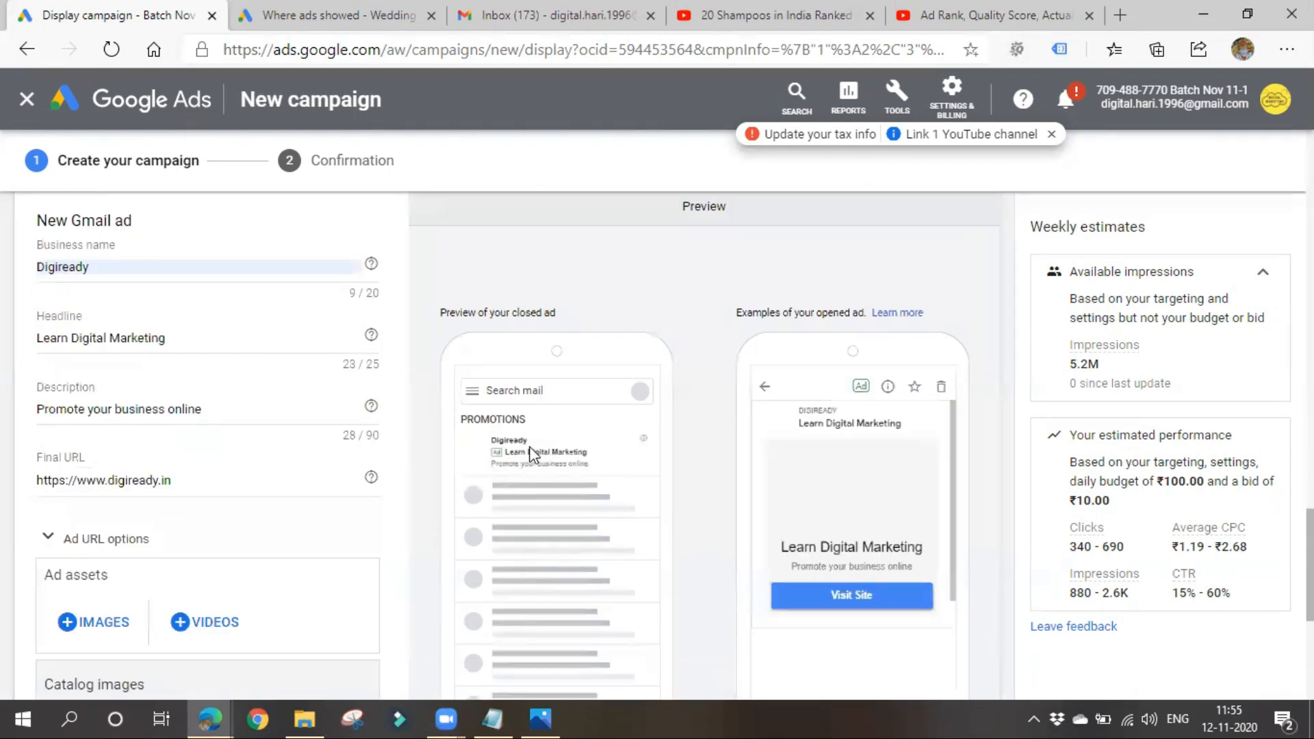
- Check how ads appear in the Promotions and Social categories of the Gmail inbox, and return to the campaign draft
left_click(327, 13)
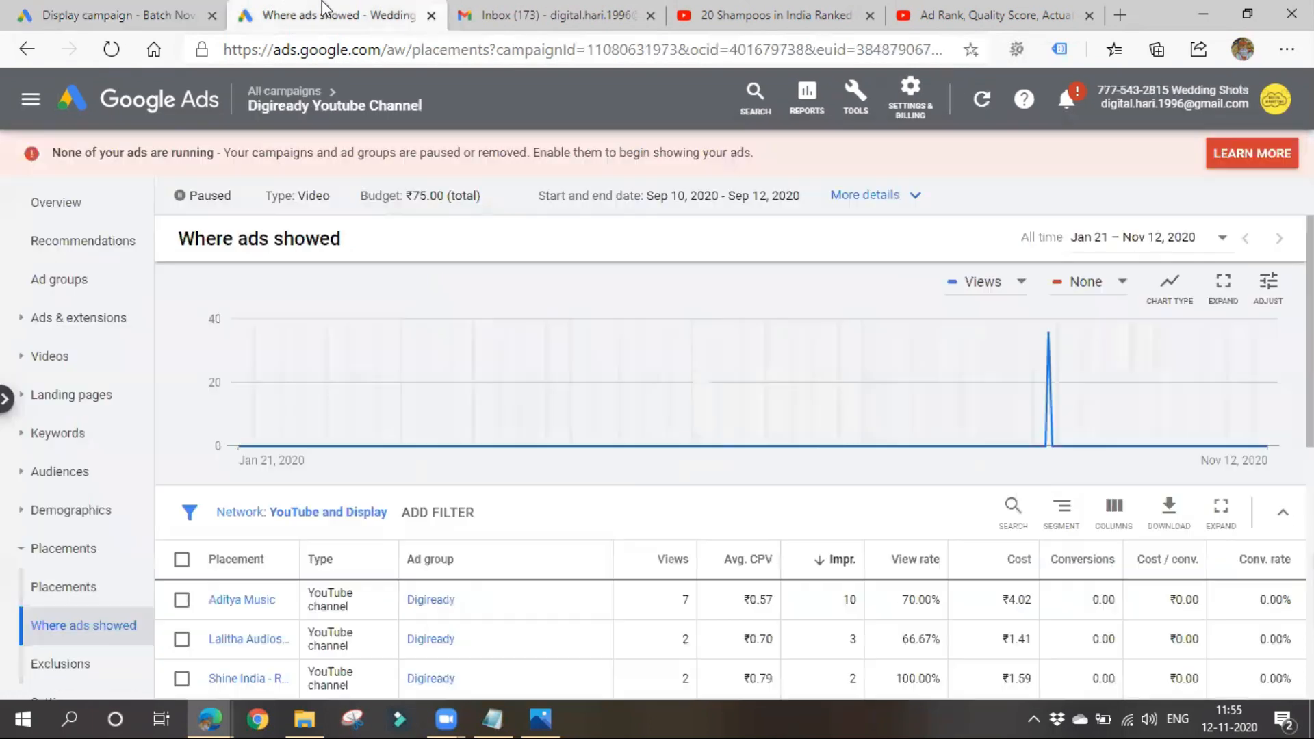
left_click(567, 10)
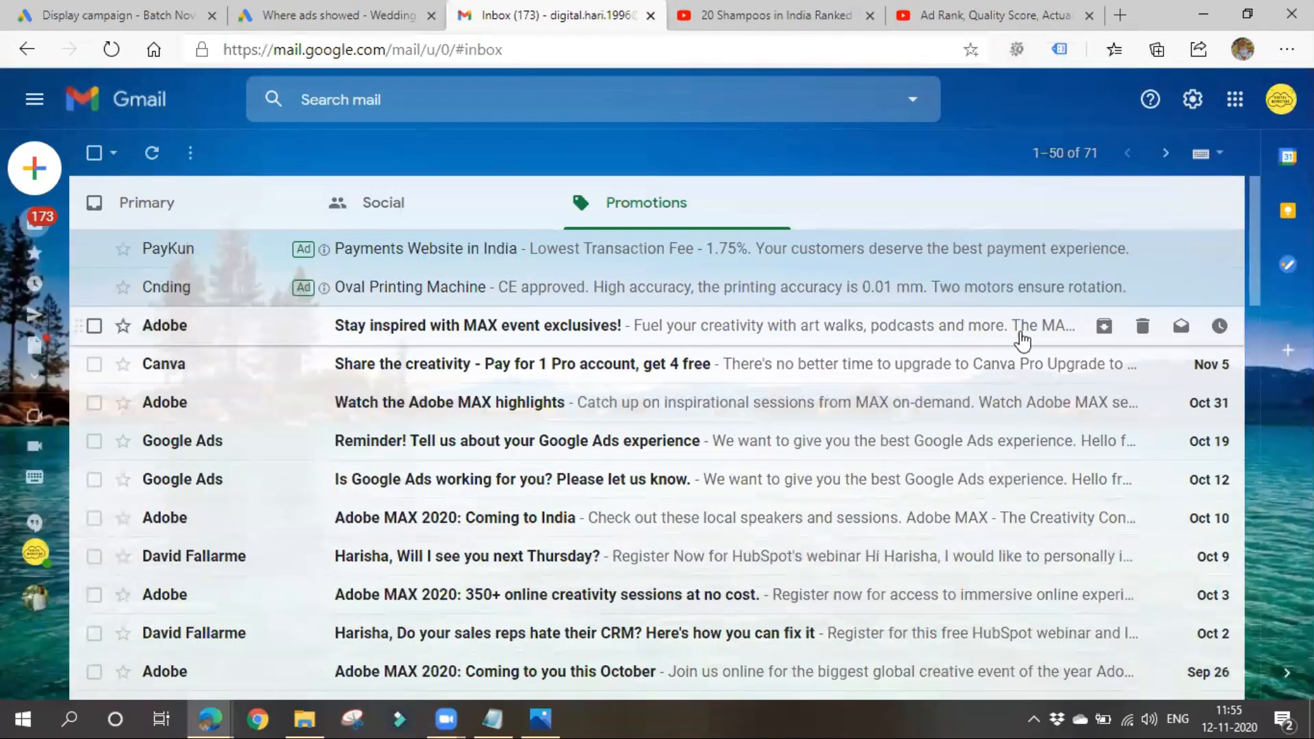
left_click(483, 208)
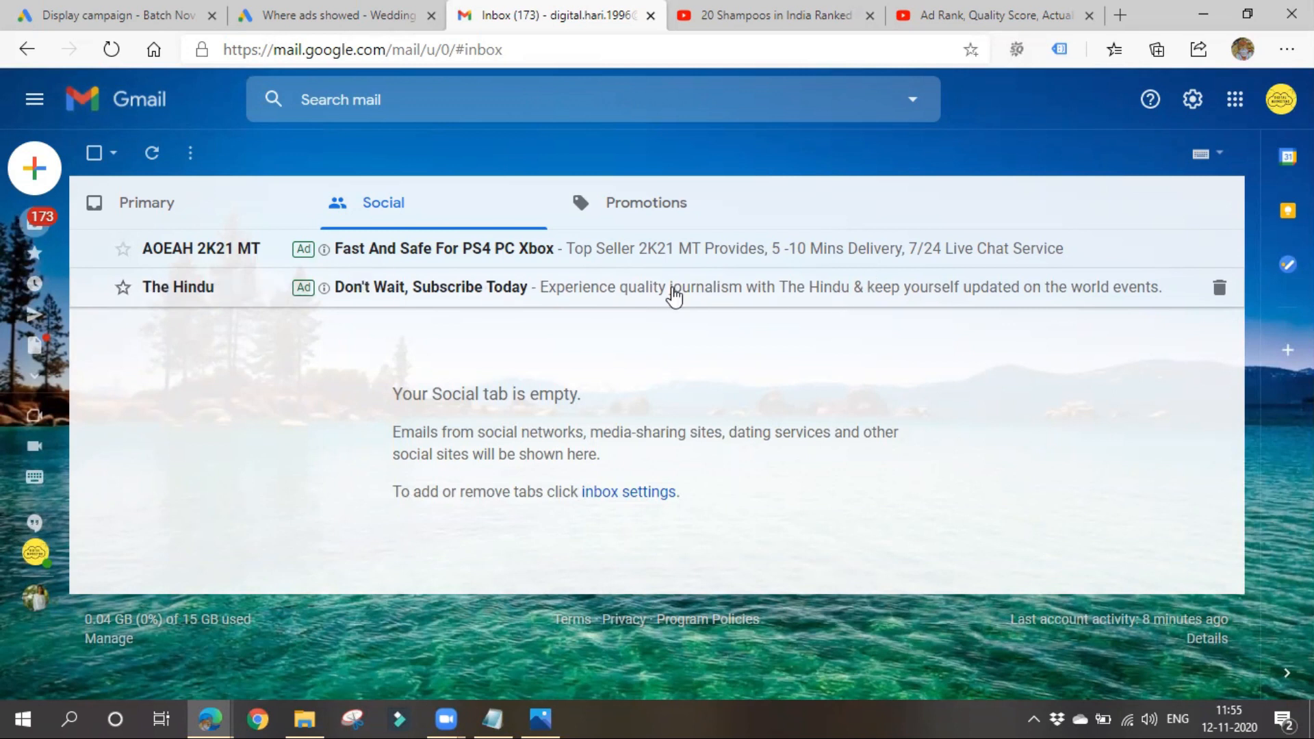
left_click(140, 14)
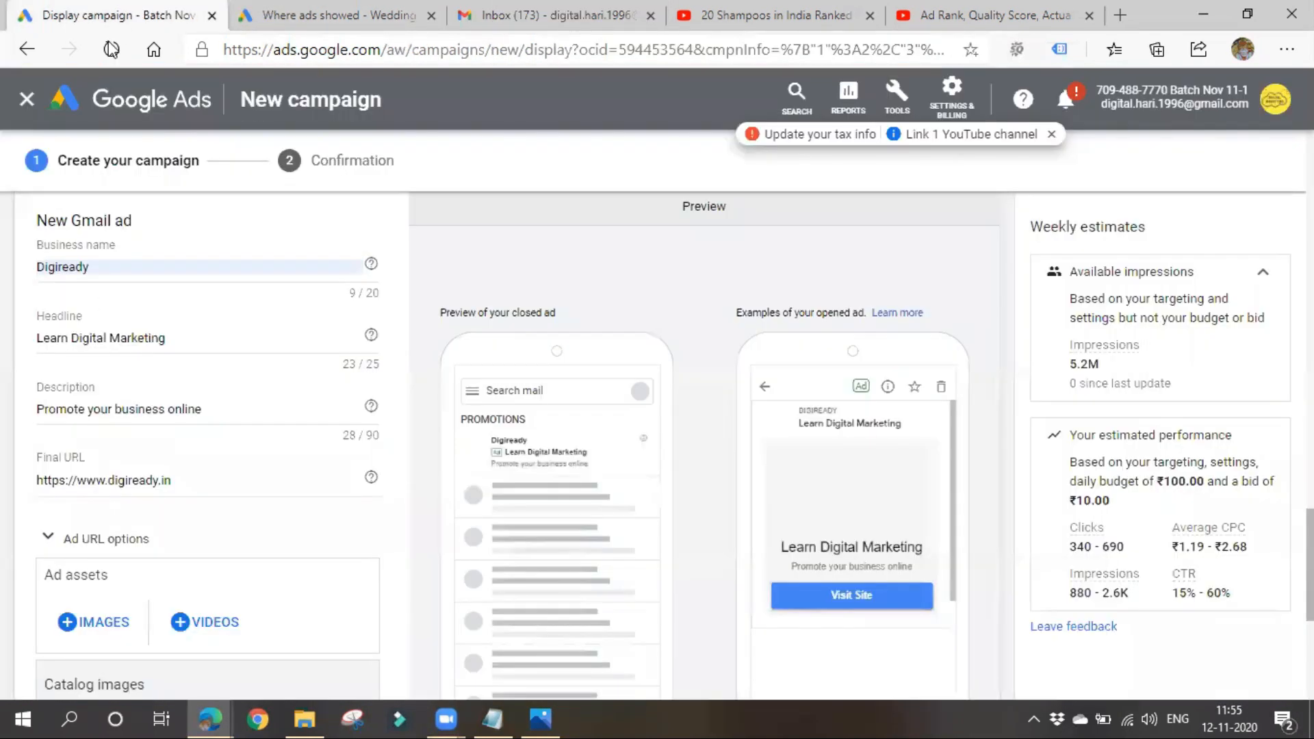
- Add the 870 × 500 photo of two students from the website scan as the Gmail ad's marketing image
scroll(76, 516, "down", 3)
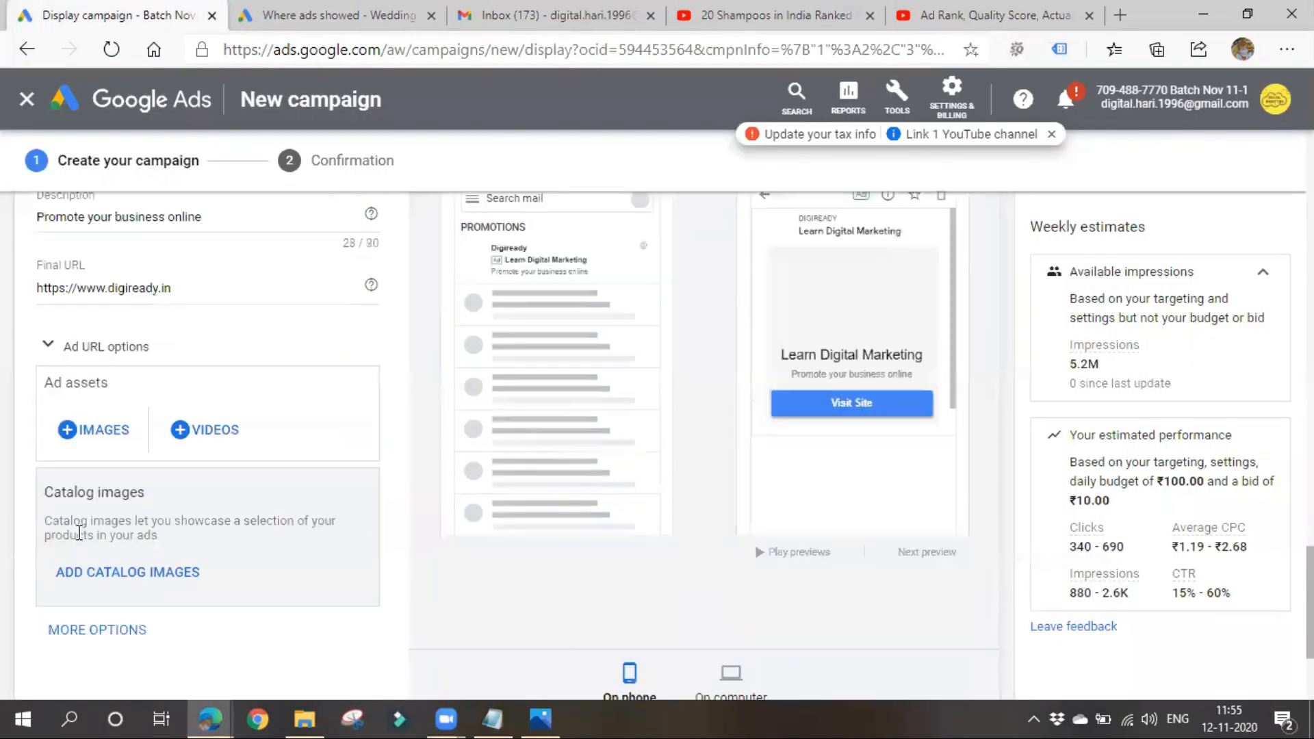
left_click(94, 432)
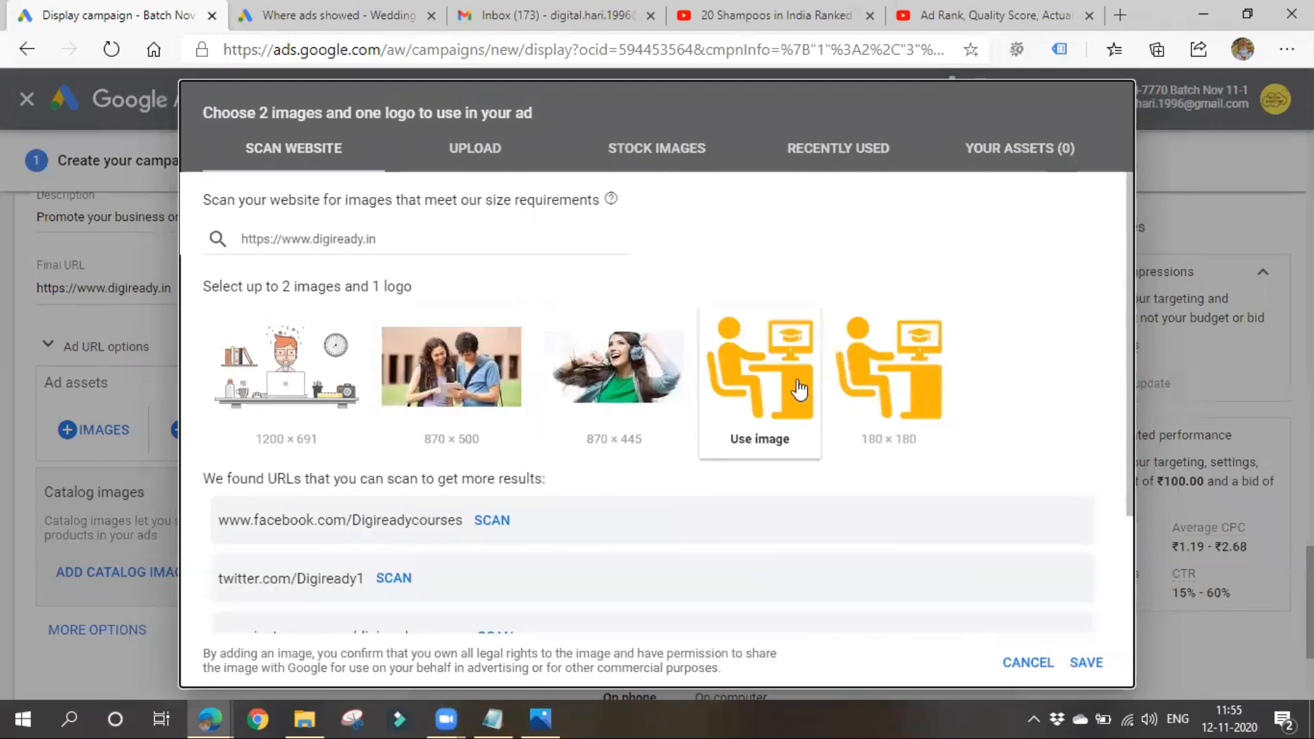
mouse_move(778, 385)
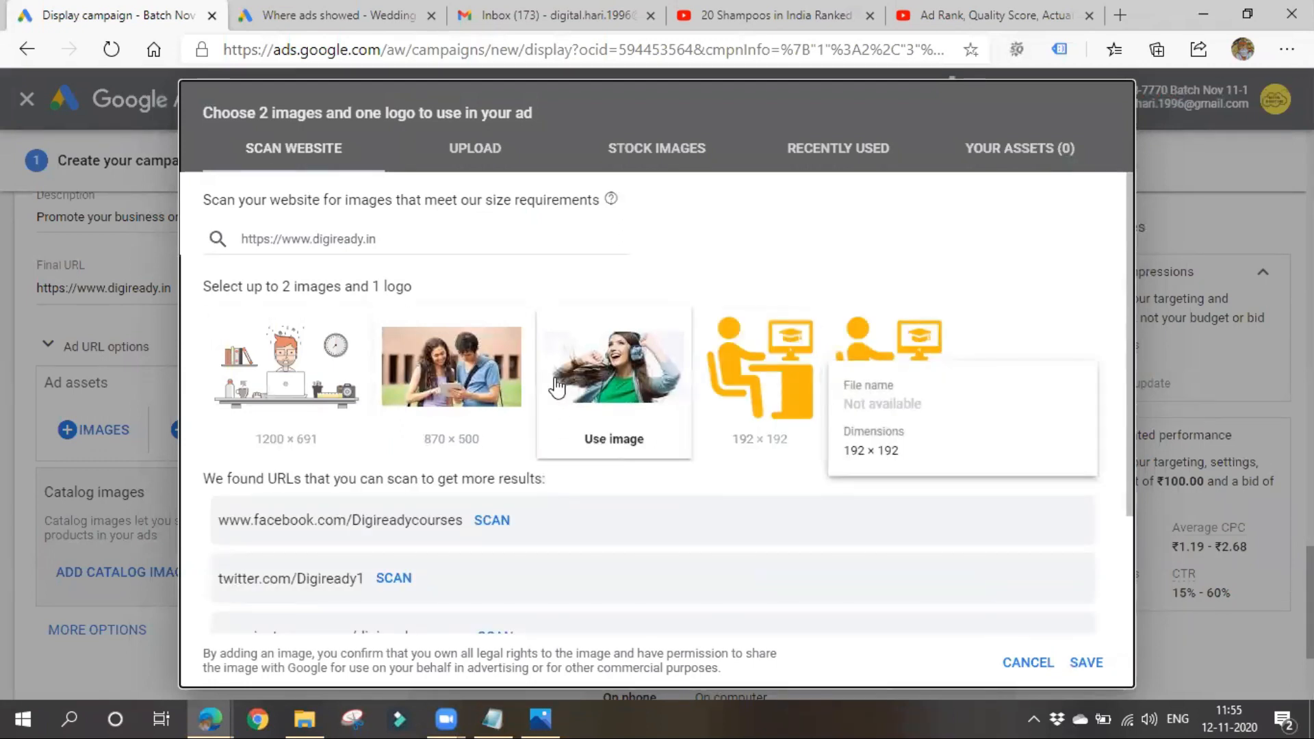
left_click(277, 377)
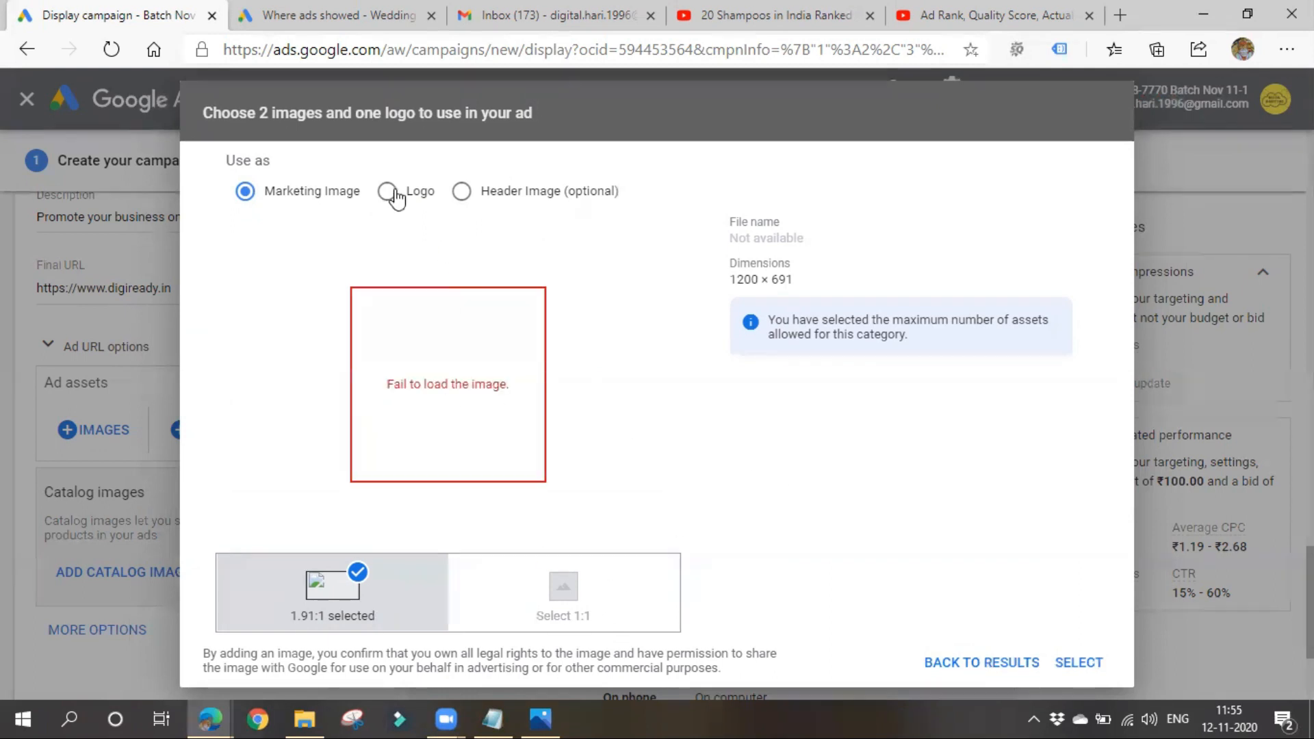
left_click(1011, 669)
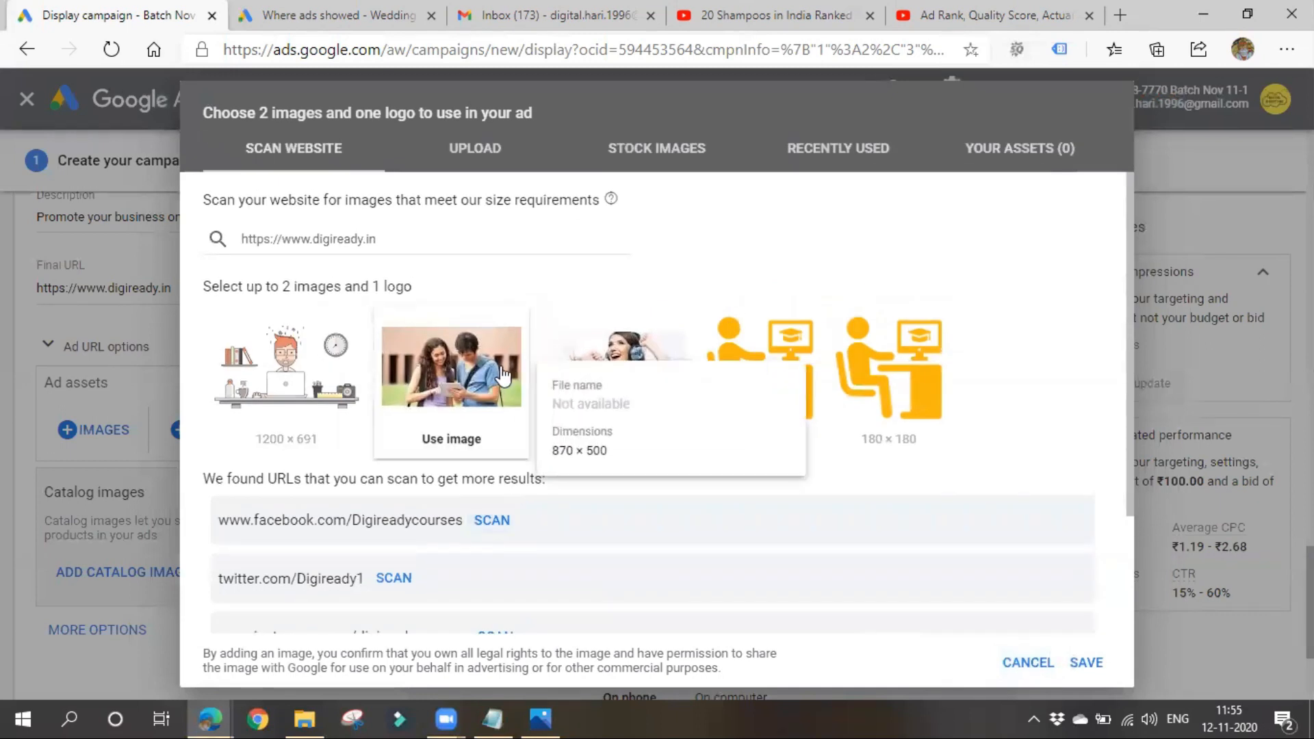
left_click(476, 376)
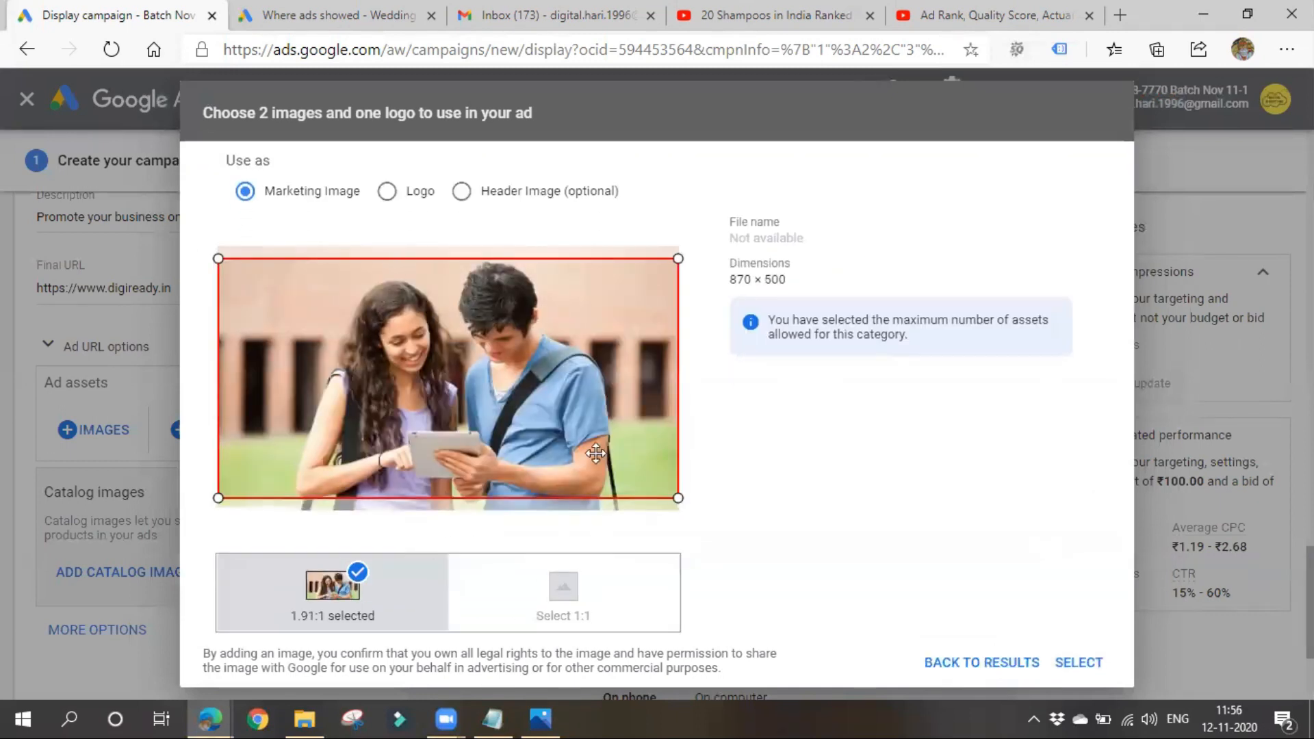
left_click(1078, 663)
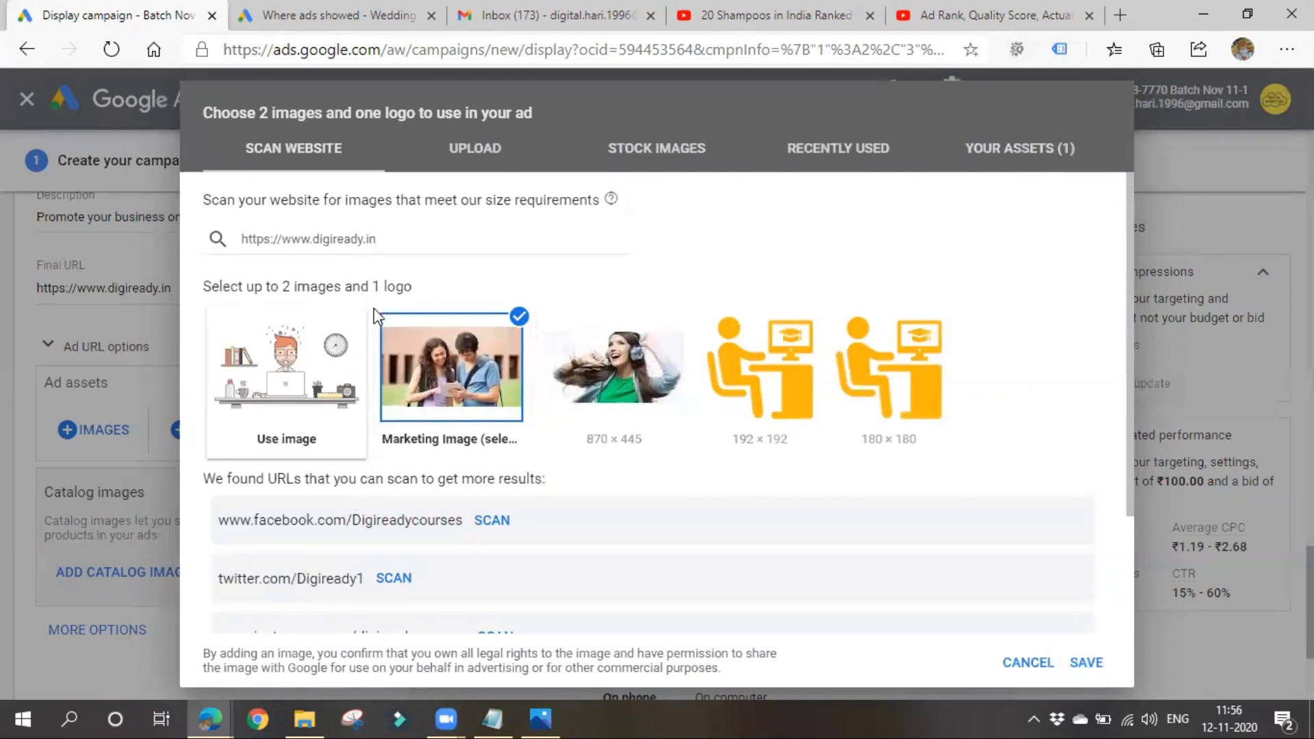
scroll(415, 486, "down", 2)
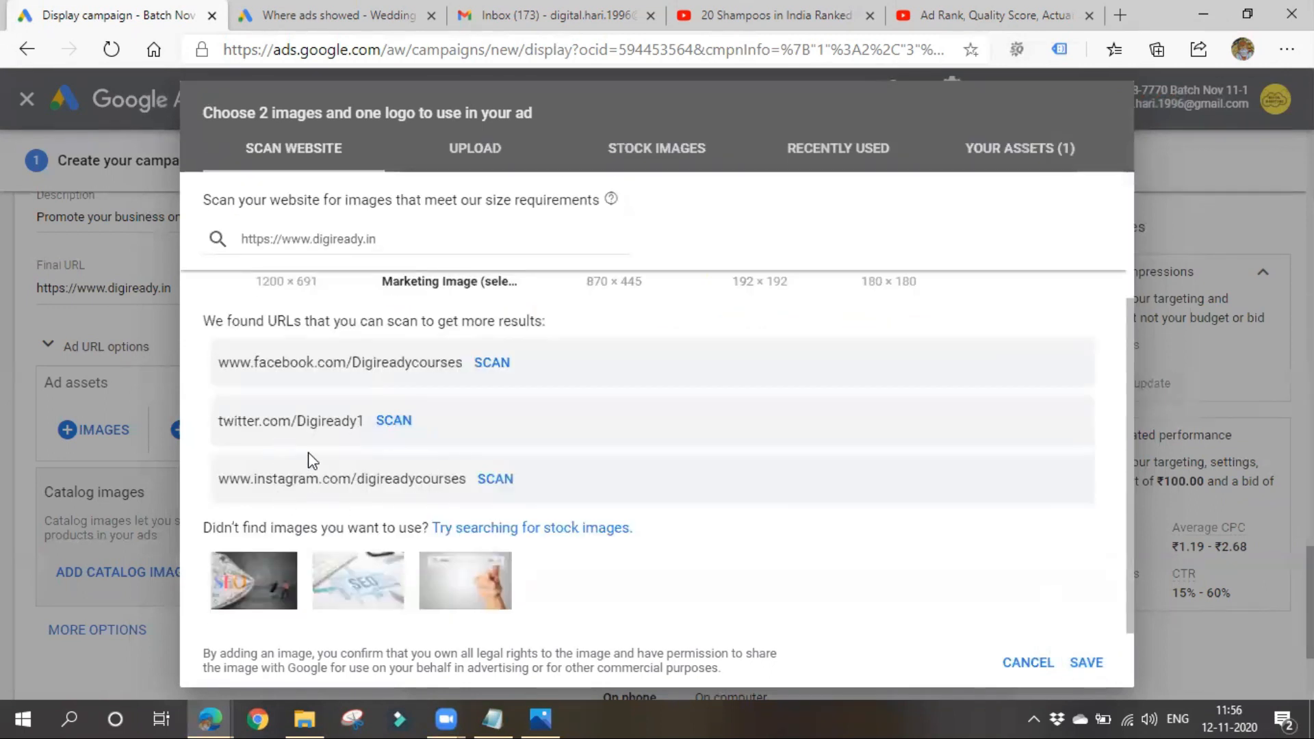
scroll(461, 576, "up", 2)
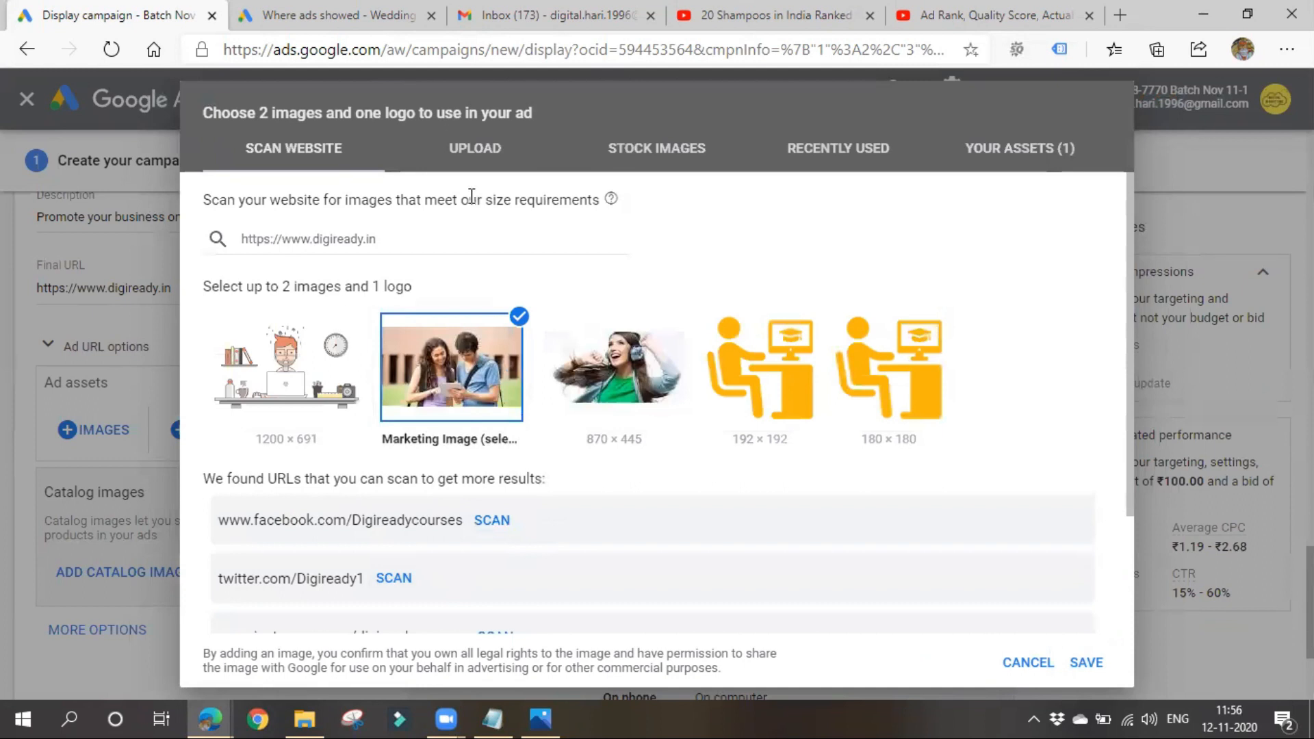
left_click(475, 148)
left_click(698, 468)
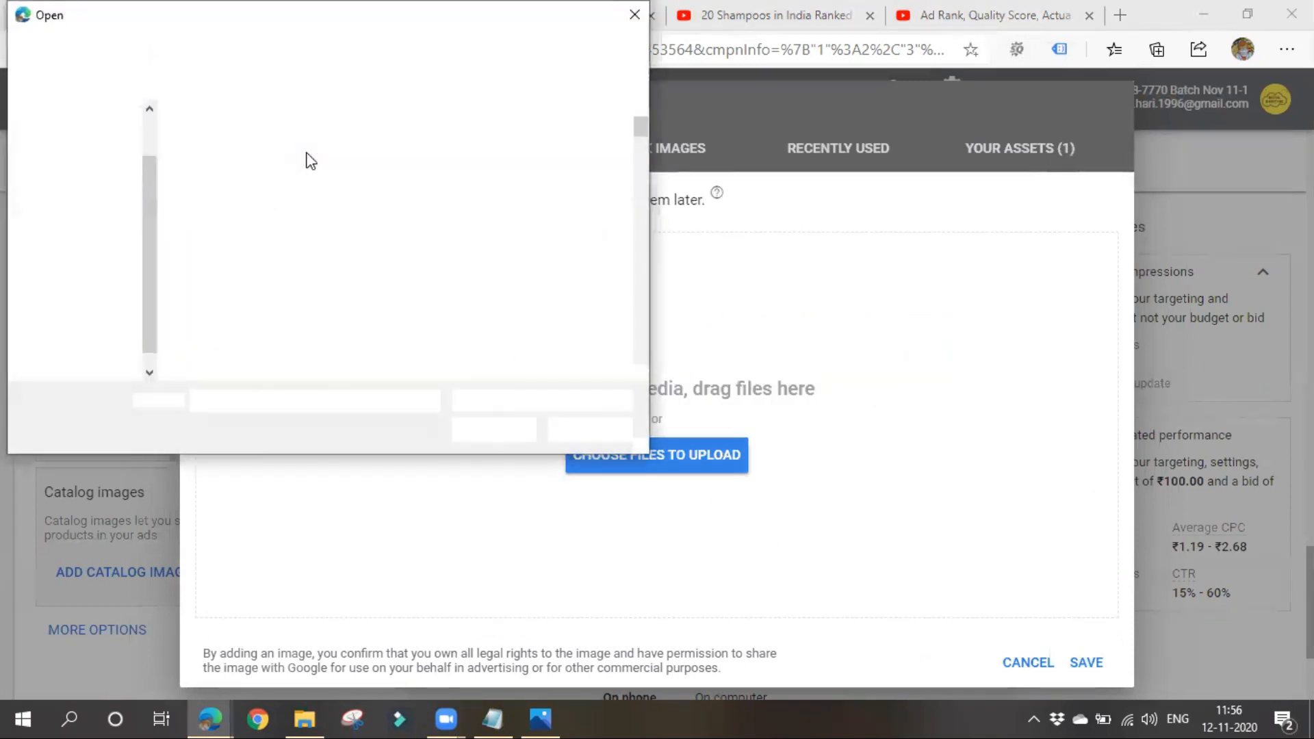
left_click(635, 15)
left_click(294, 152)
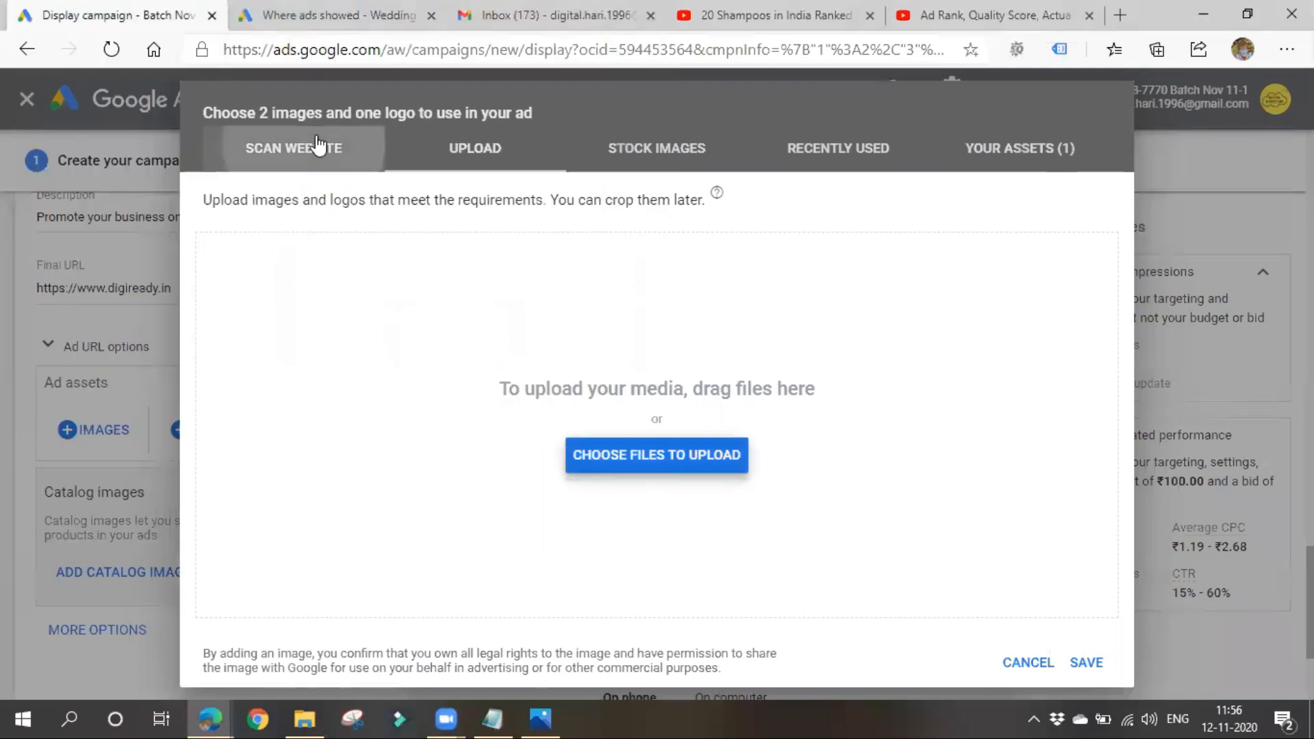
- Use the 192 × 192 orange desk icon from the website scan as the ad's logo and save the image selection
left_click(759, 439)
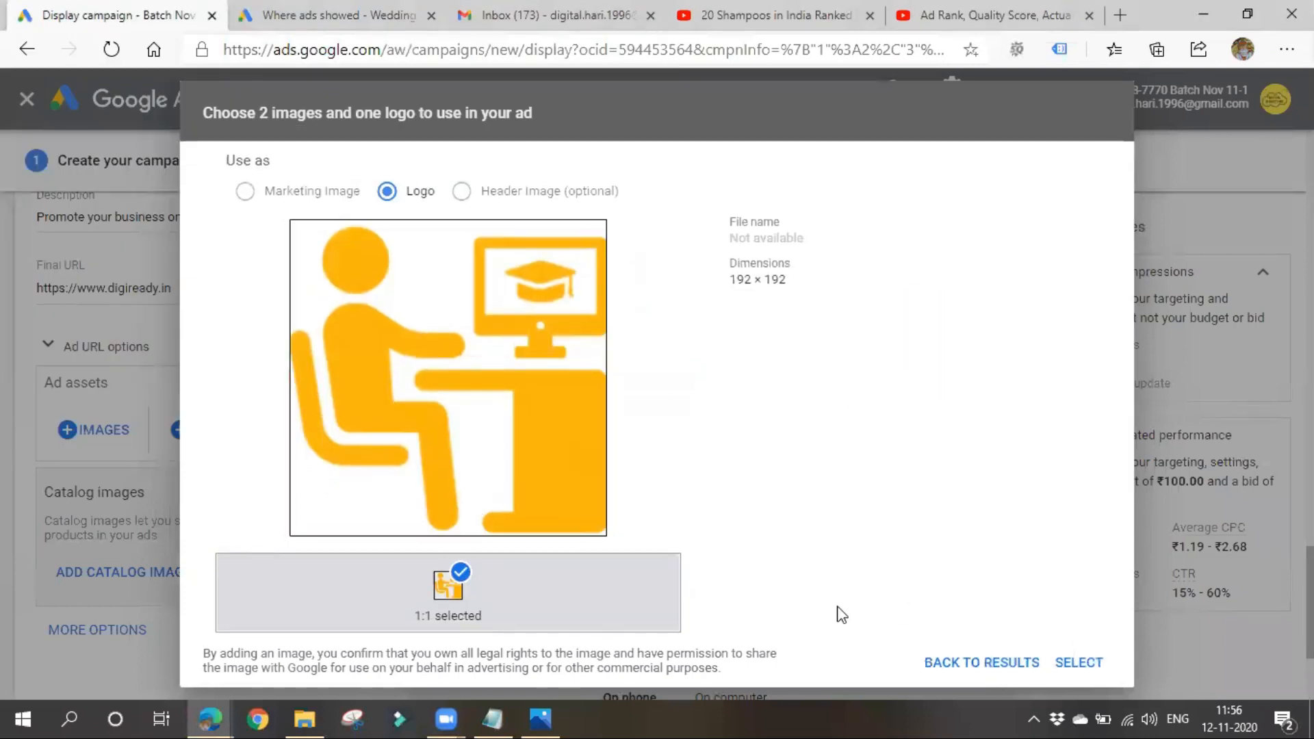
left_click(1080, 662)
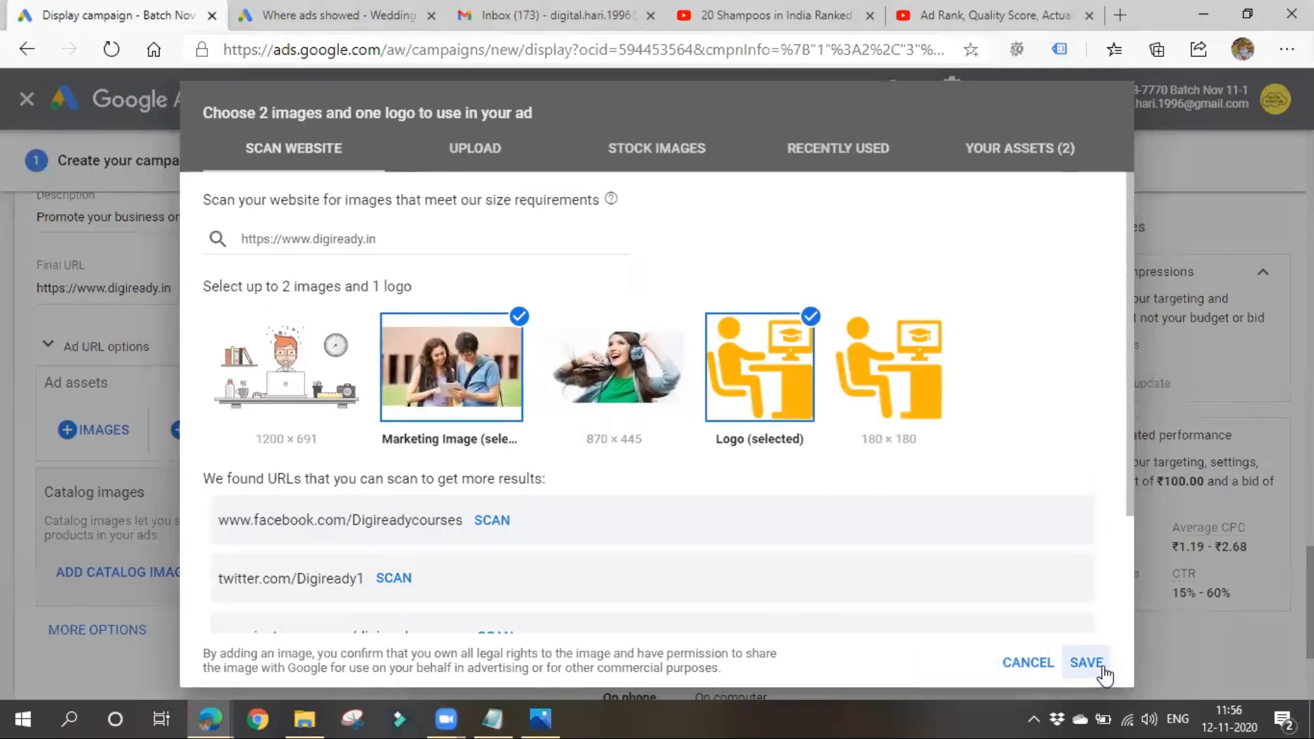
left_click(1093, 665)
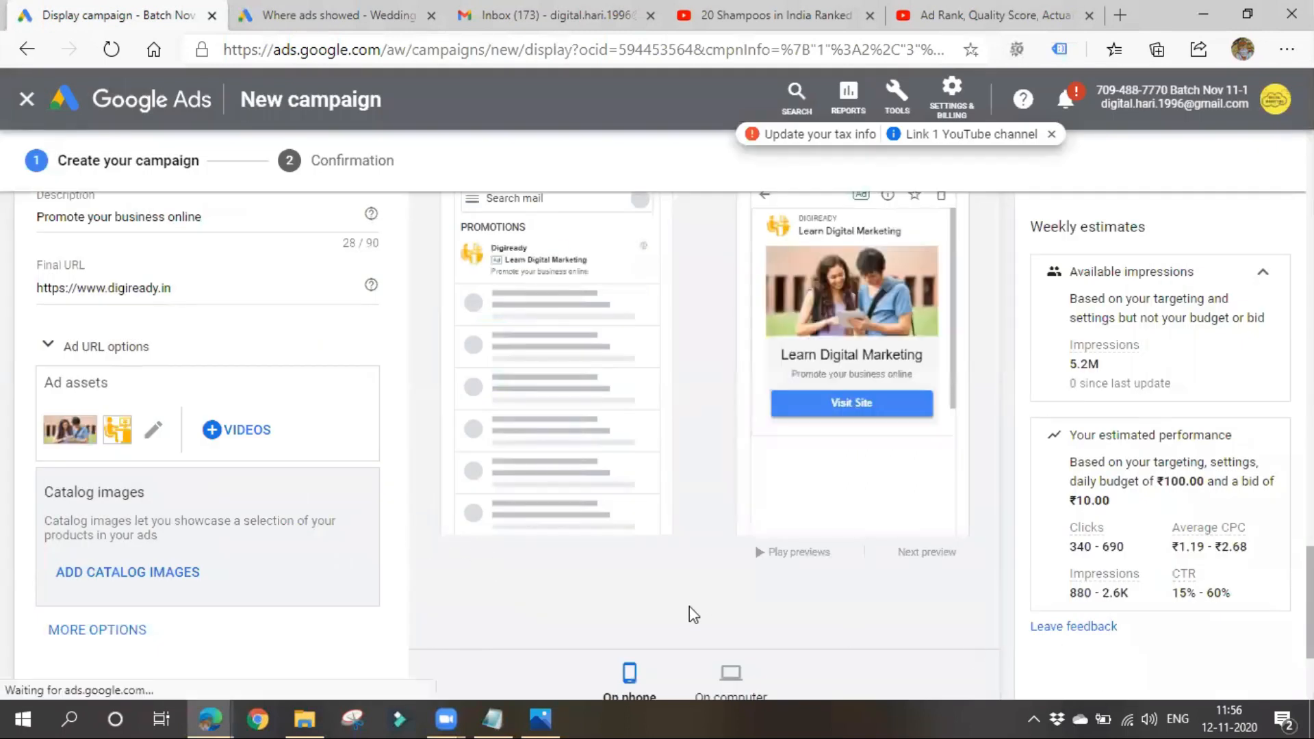
- Add a call to action to the Gmail ad with the text "Register Now"
scroll(687, 609, "up", 3)
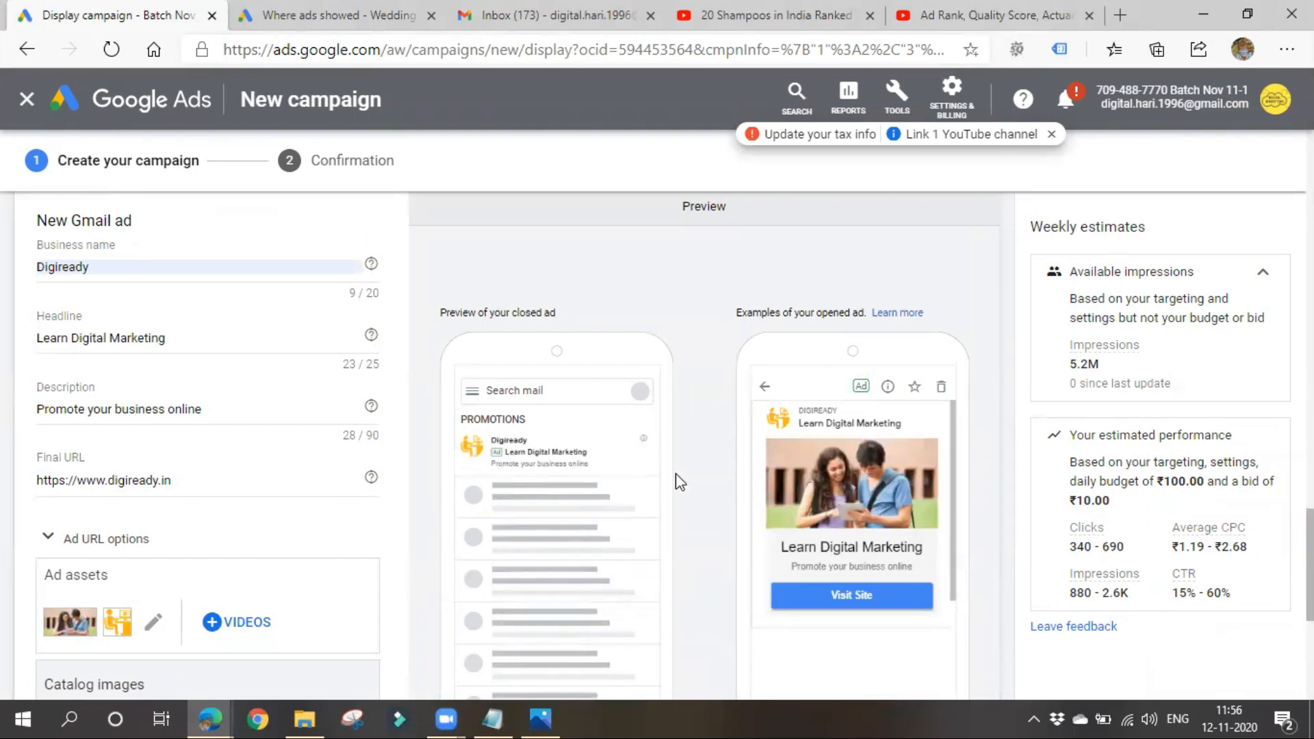
scroll(861, 529, "down", 1)
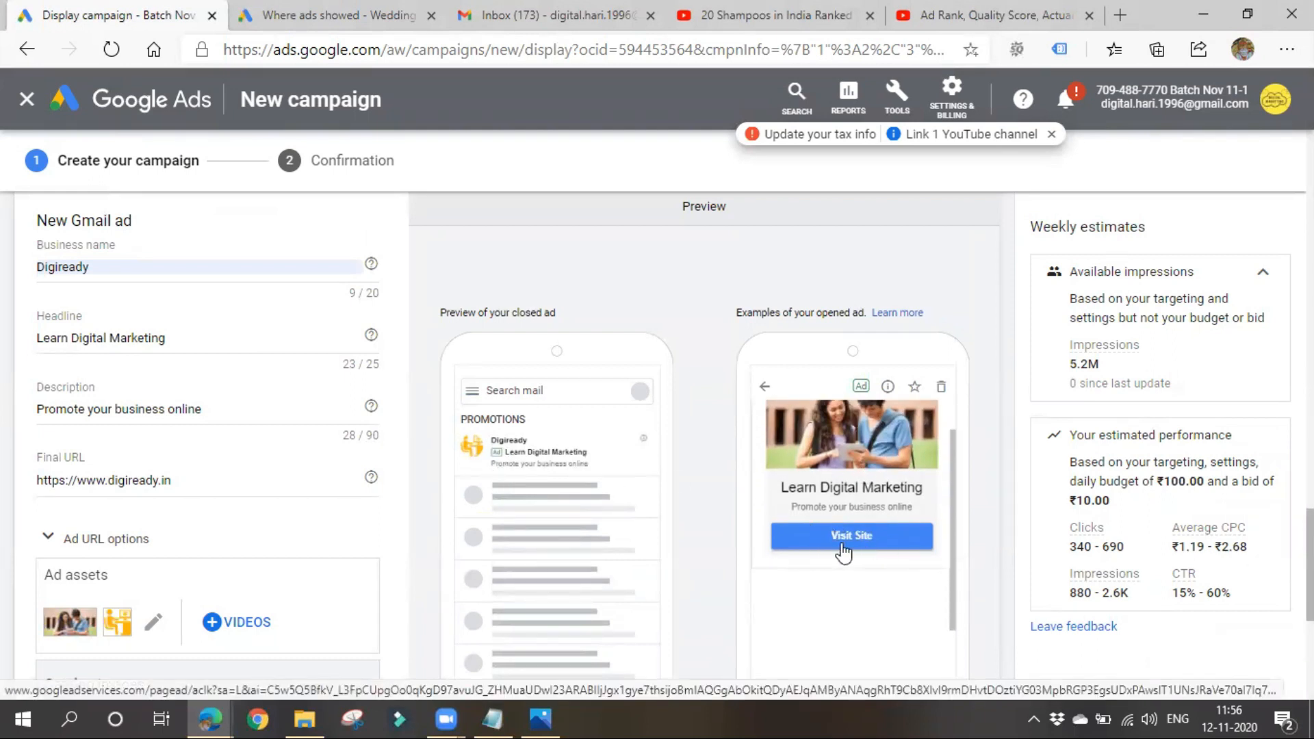
scroll(200, 586, "down", 4)
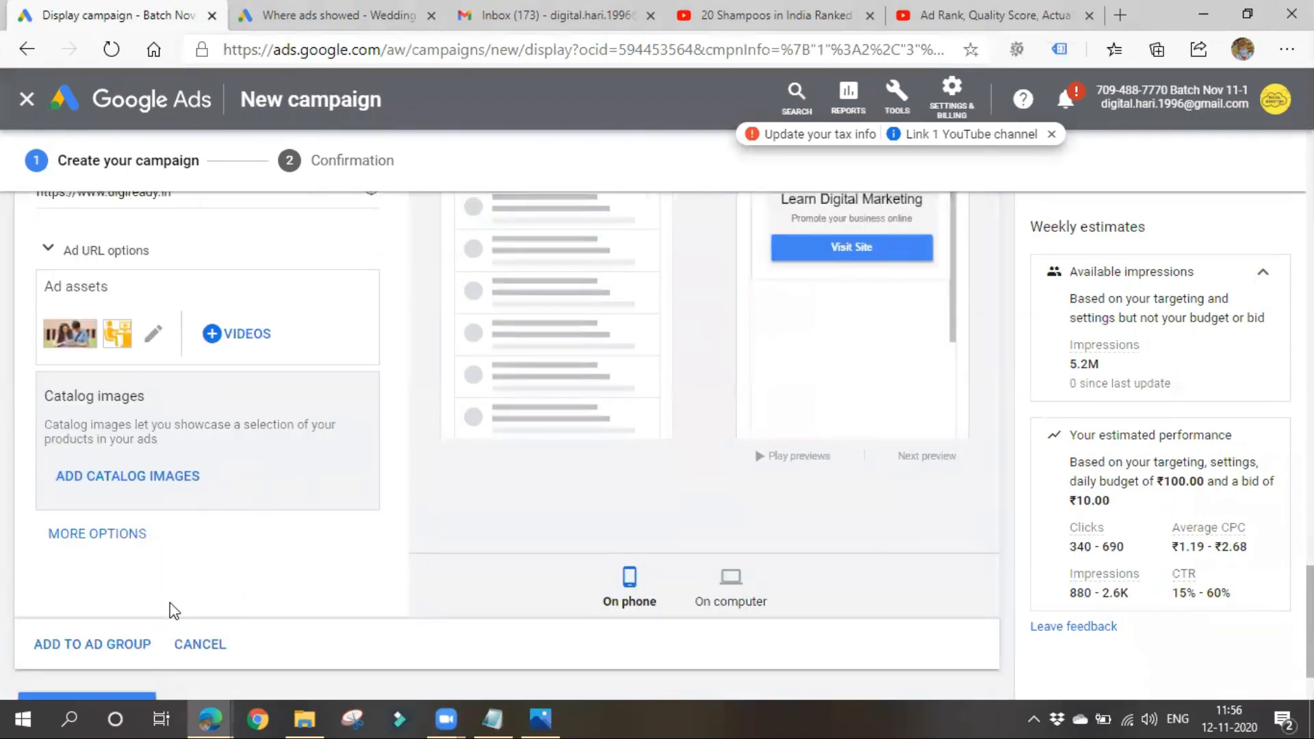
scroll(169, 601, "up", 3)
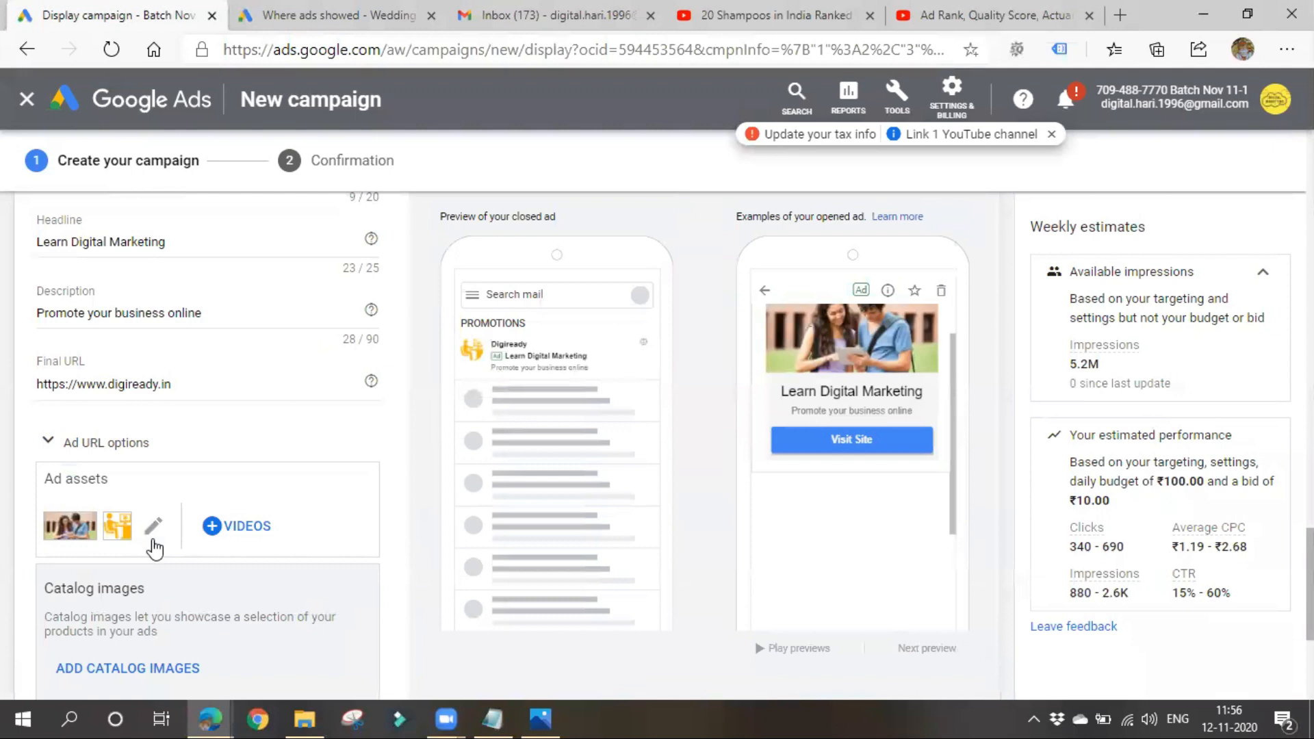
scroll(157, 547, "down", 4)
left_click(135, 435)
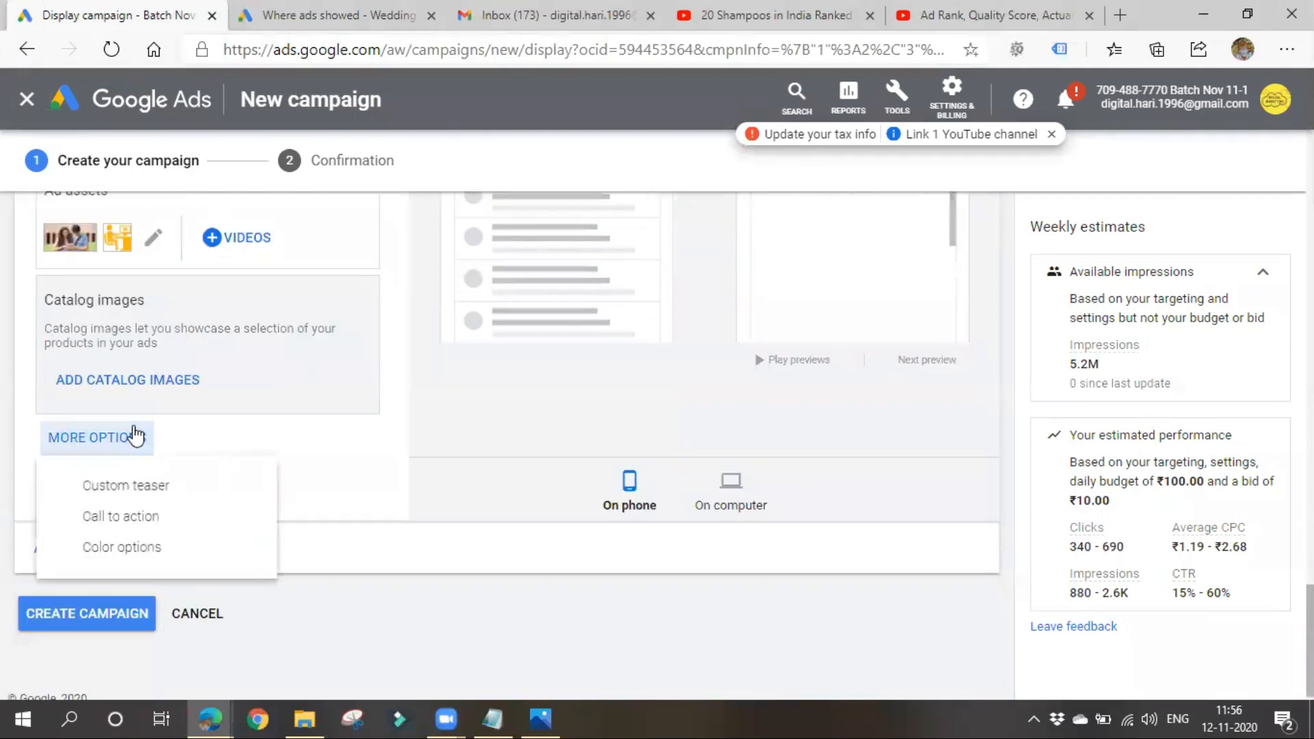
left_click(148, 517)
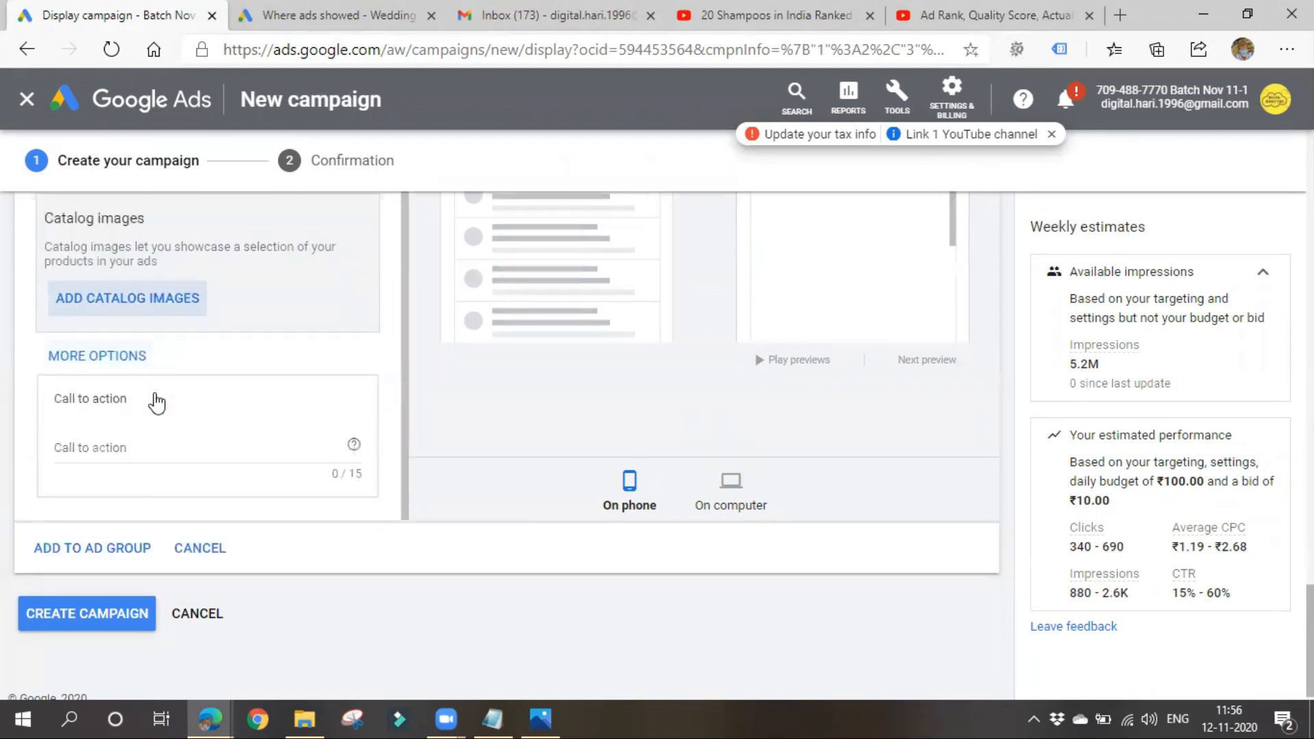
left_click(144, 432)
scroll(650, 503, "up", 3)
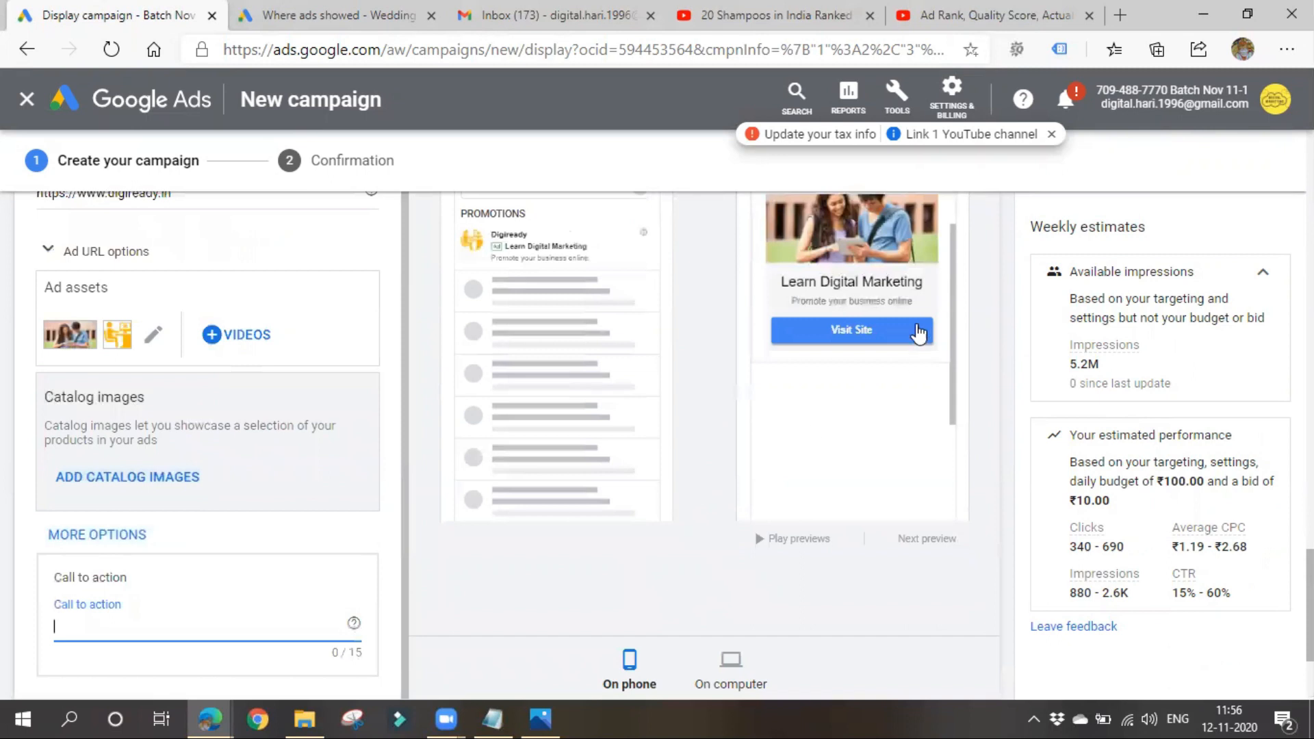
scroll(109, 578, "down", 3)
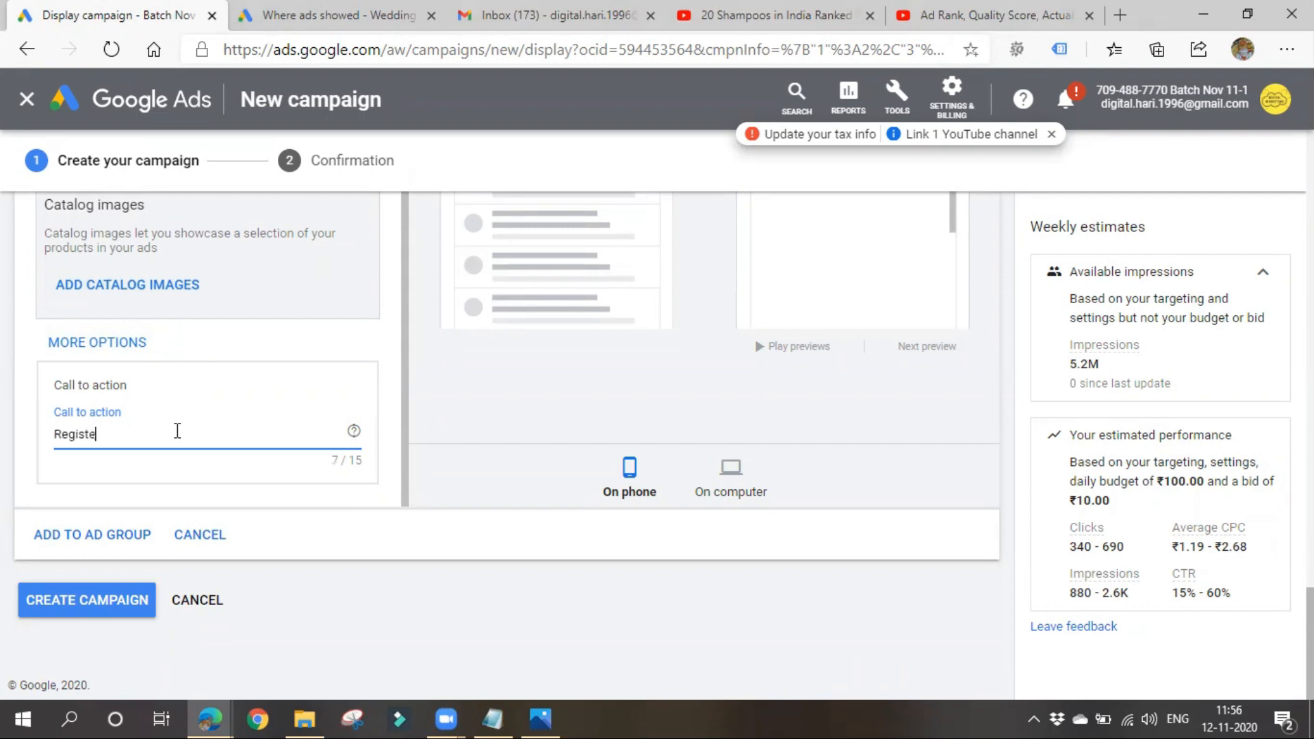
type("Now")
- Check the call-to-action button in the opened ad preview and the final URL, and add the ad to the ad group
scroll(646, 382, "up", 7)
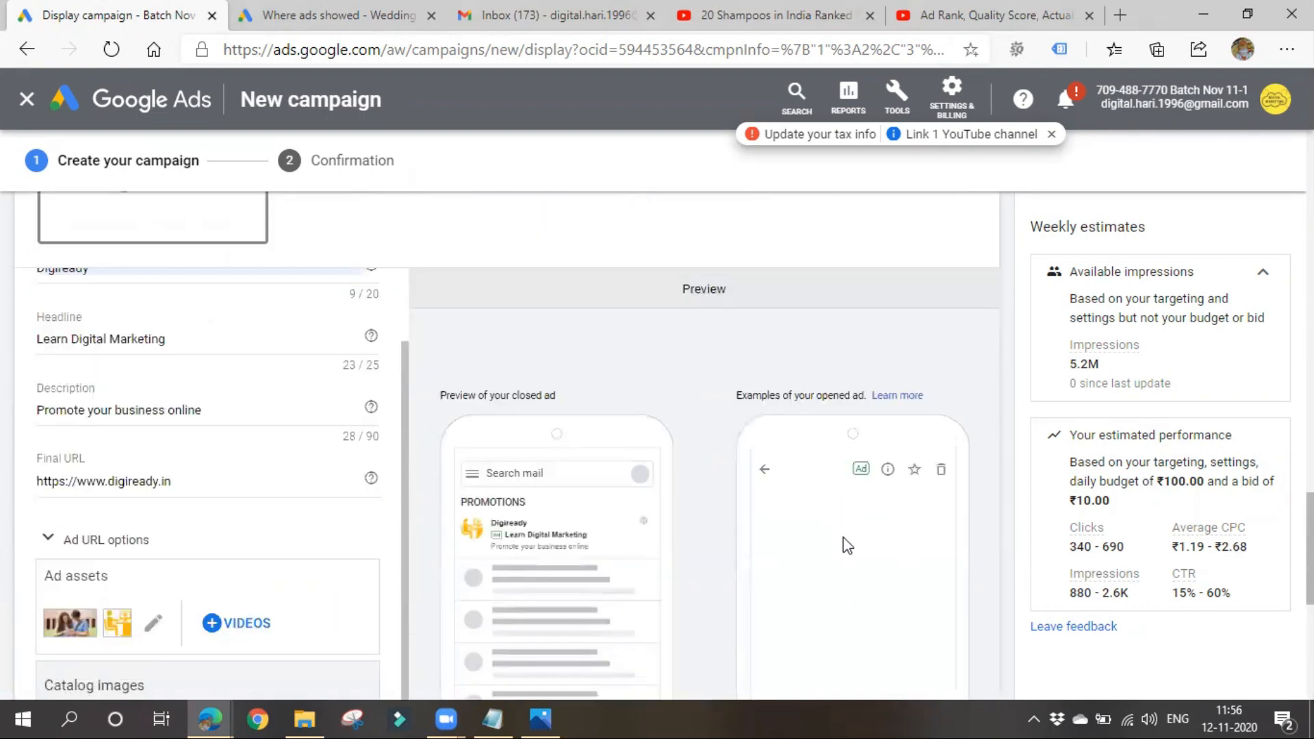
scroll(453, 502, "down", 5)
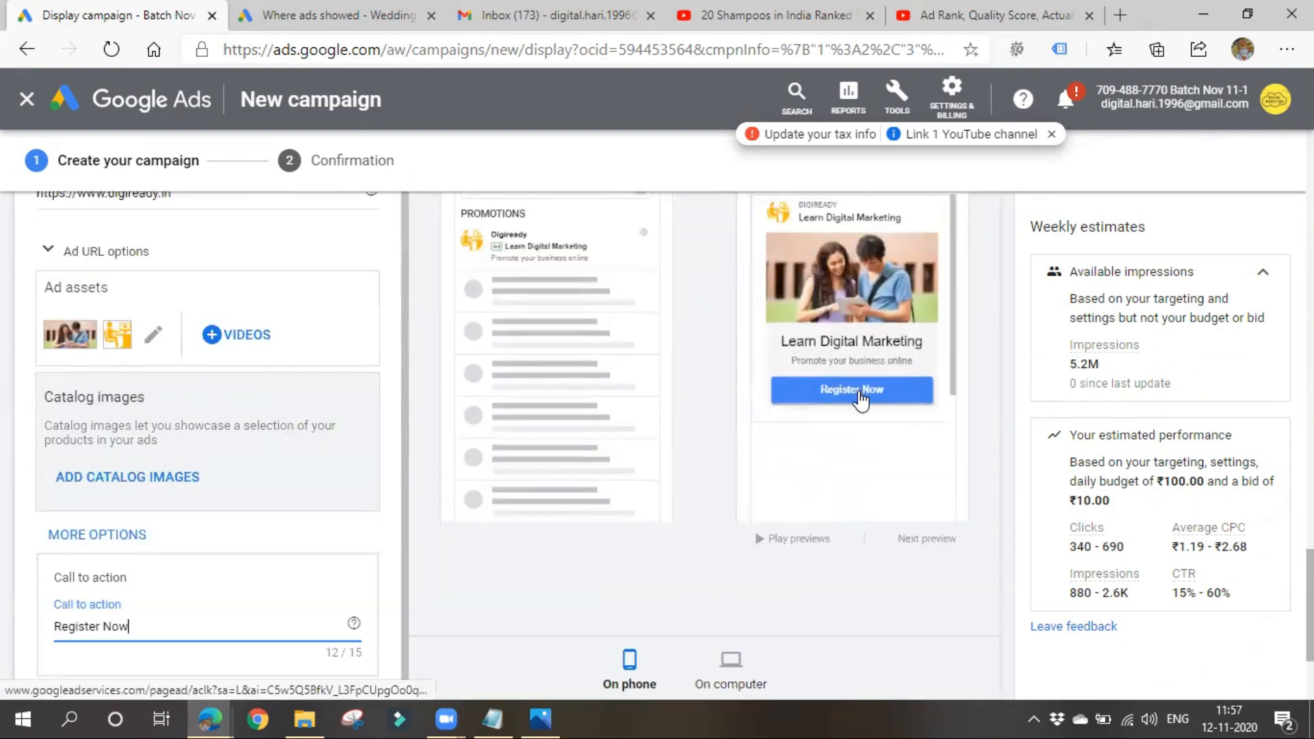
scroll(273, 466, "up", 4)
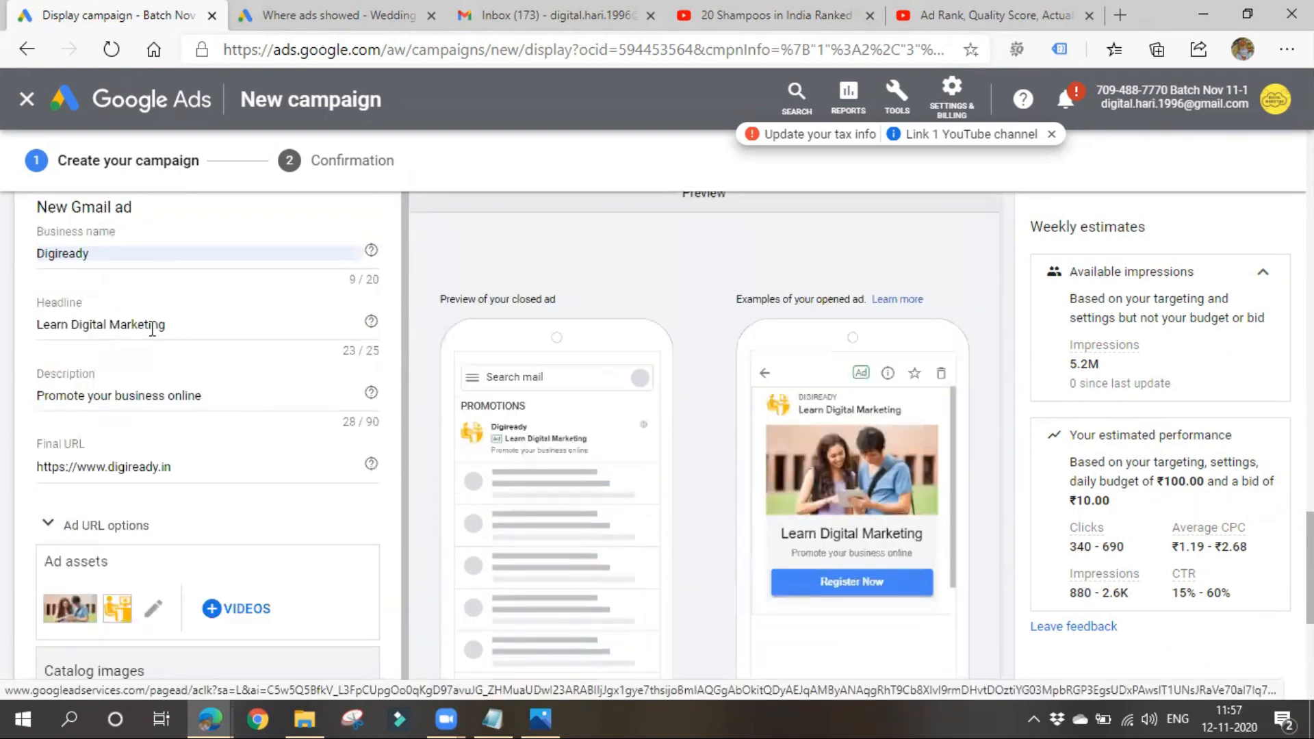
left_click_drag(205, 473, 35, 444)
left_click(340, 463)
scroll(340, 463, "down", 7)
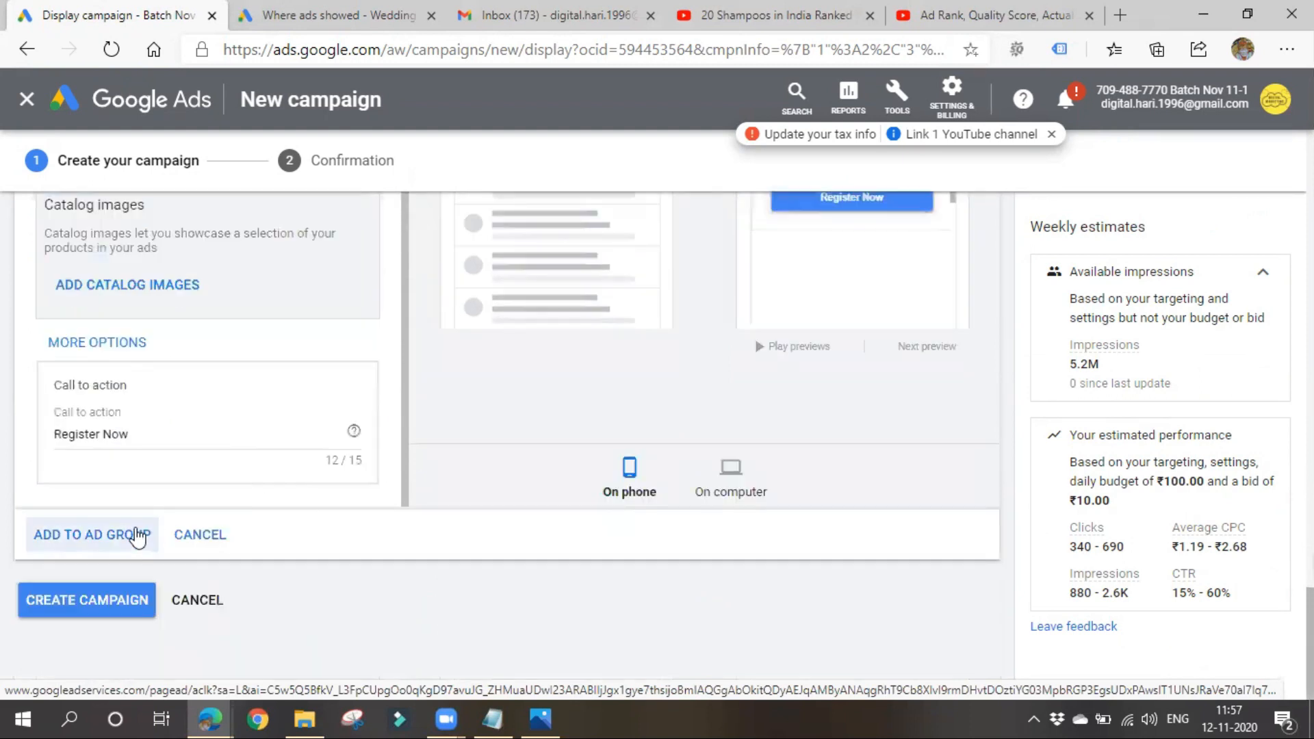
left_click(84, 536)
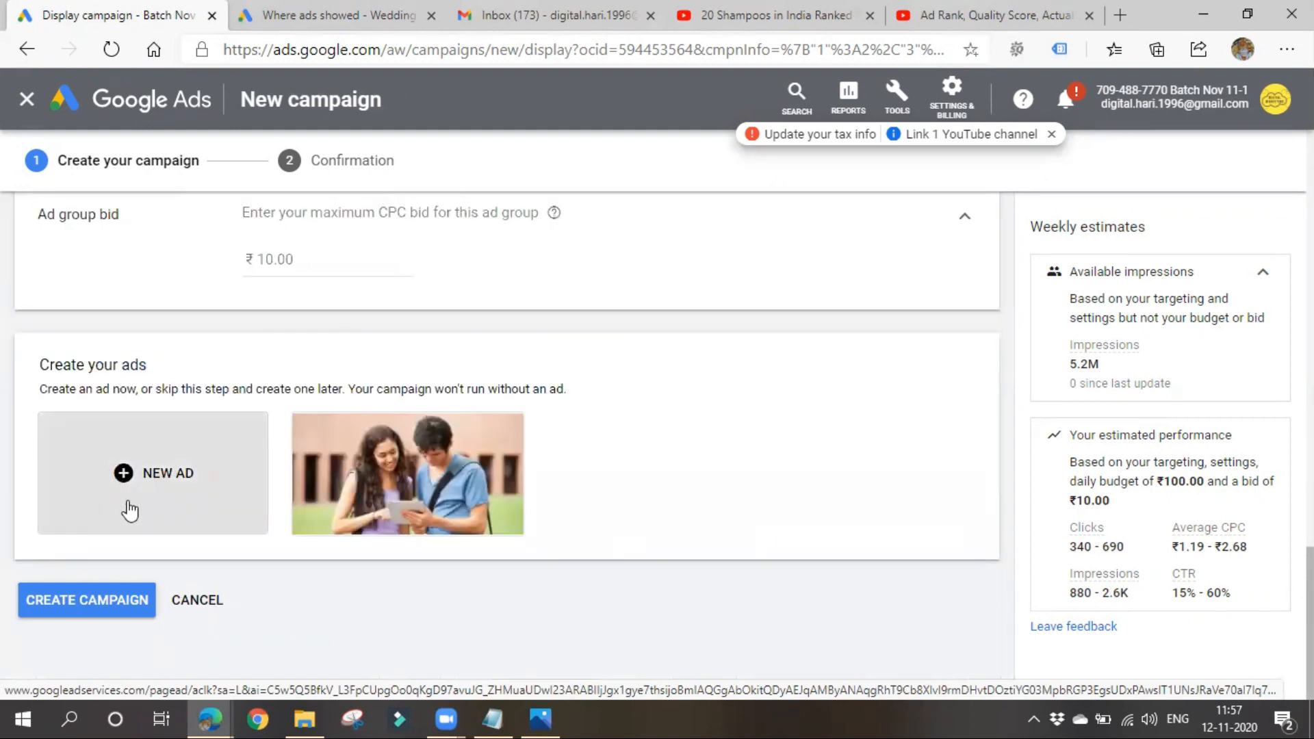
- Create the Gmail display campaign and continue from its confirmation summary to the campaign
left_click(74, 615)
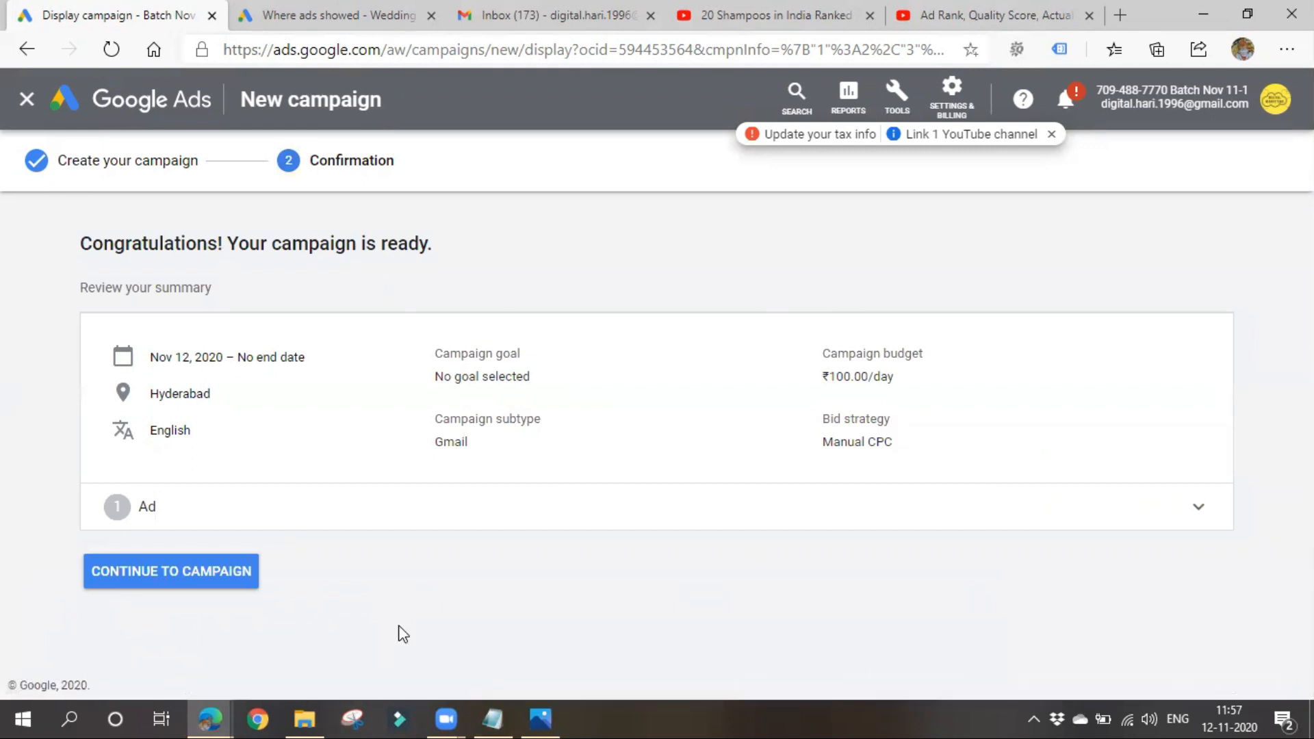
left_click(236, 570)
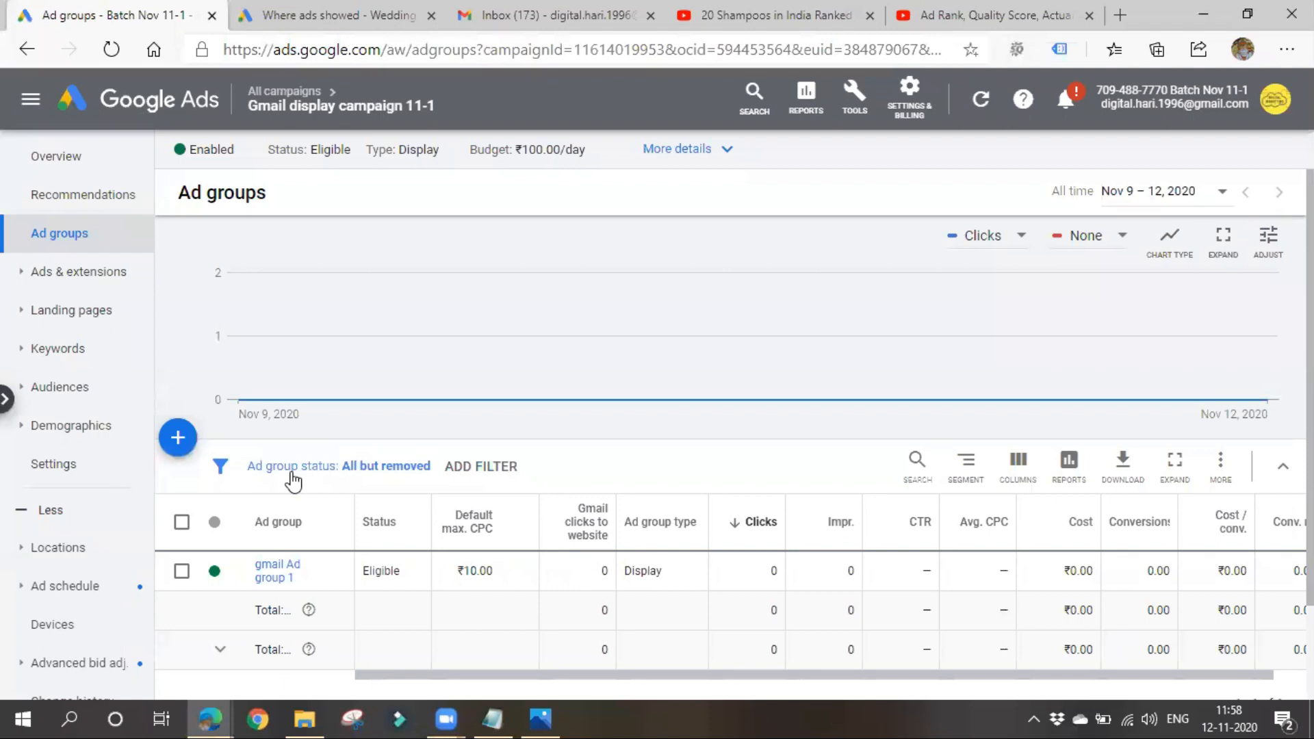
- Switch to the Gmail inbox and examine the ad placements in the Social and Promotions categories
left_click(554, 11)
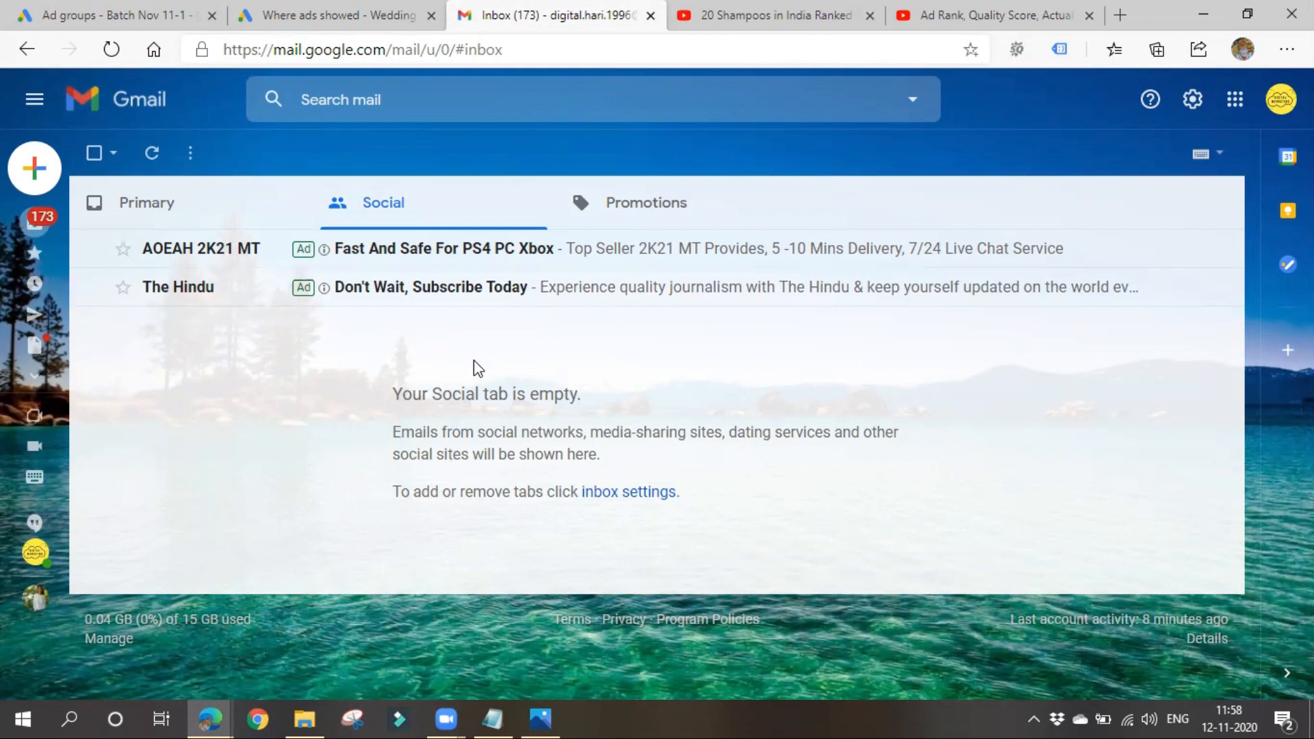
left_click(626, 200)
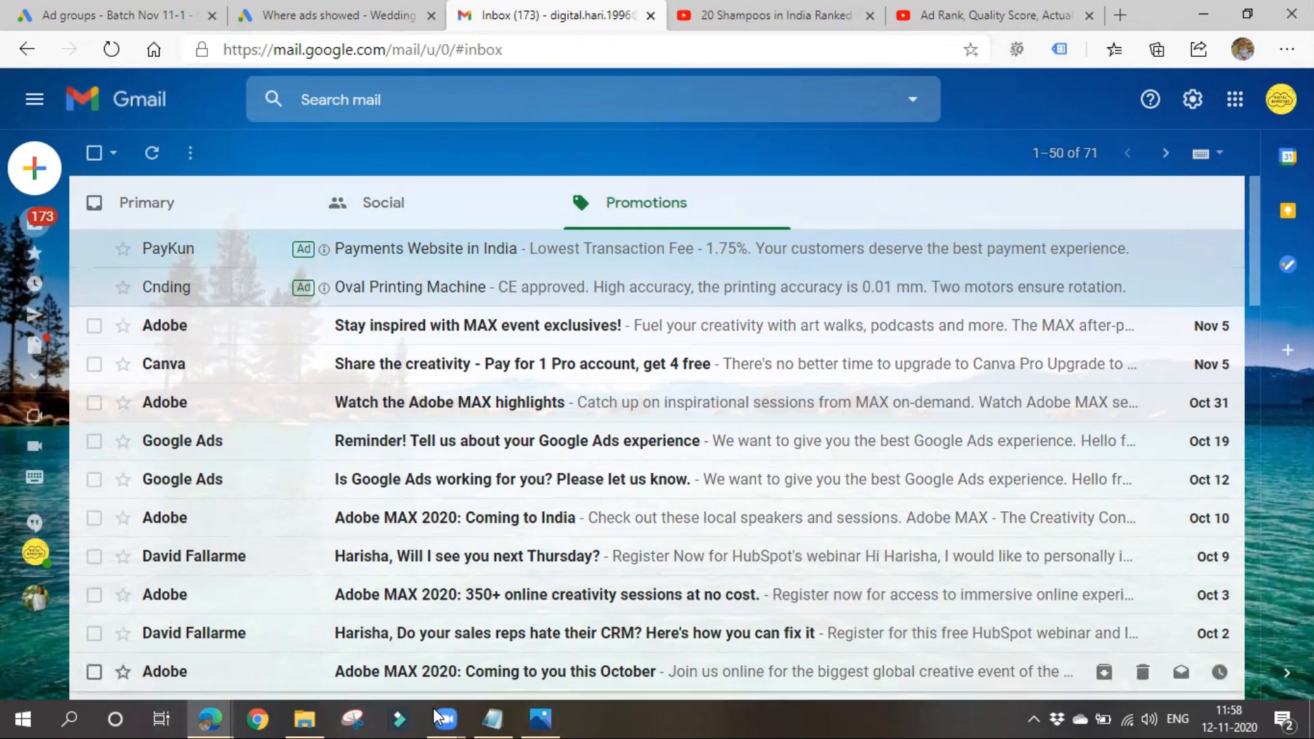
- Switch to the class notes in Notepad and add the heading "Mobile App ads" below the Gmail ads notes
left_click(494, 718)
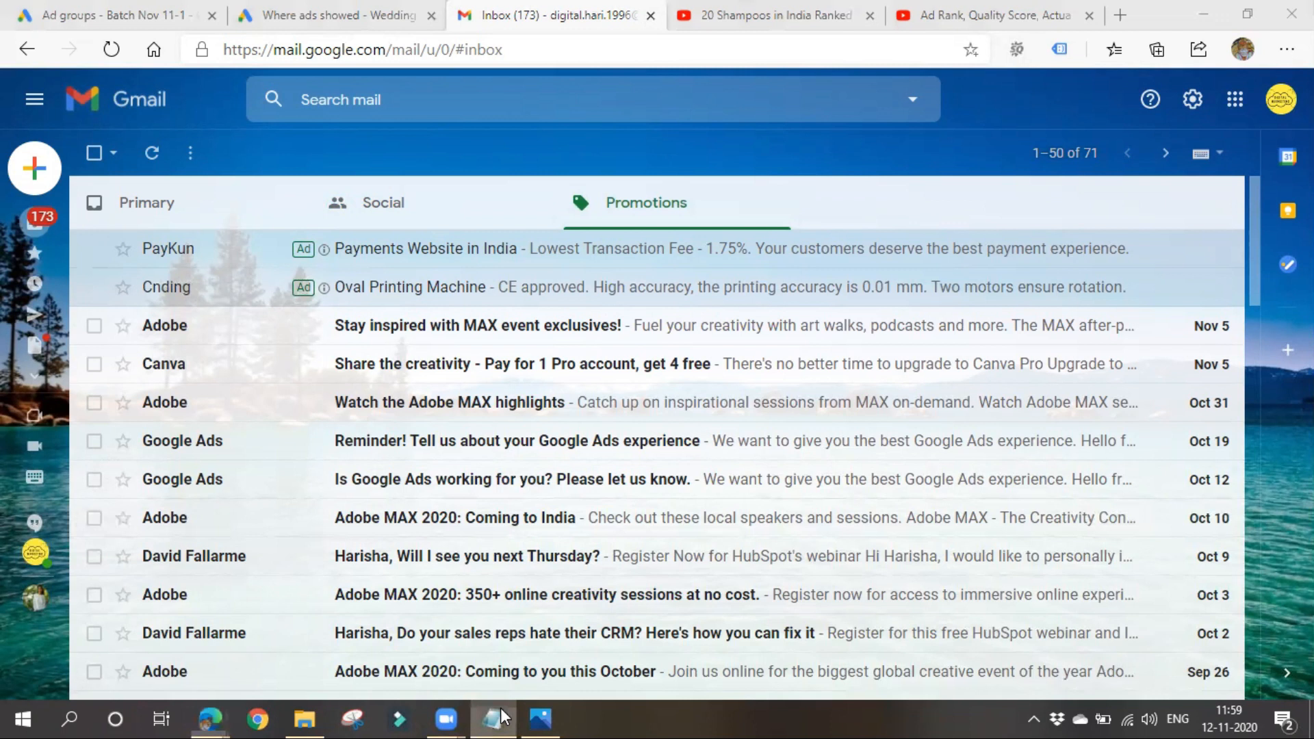
left_click(252, 425)
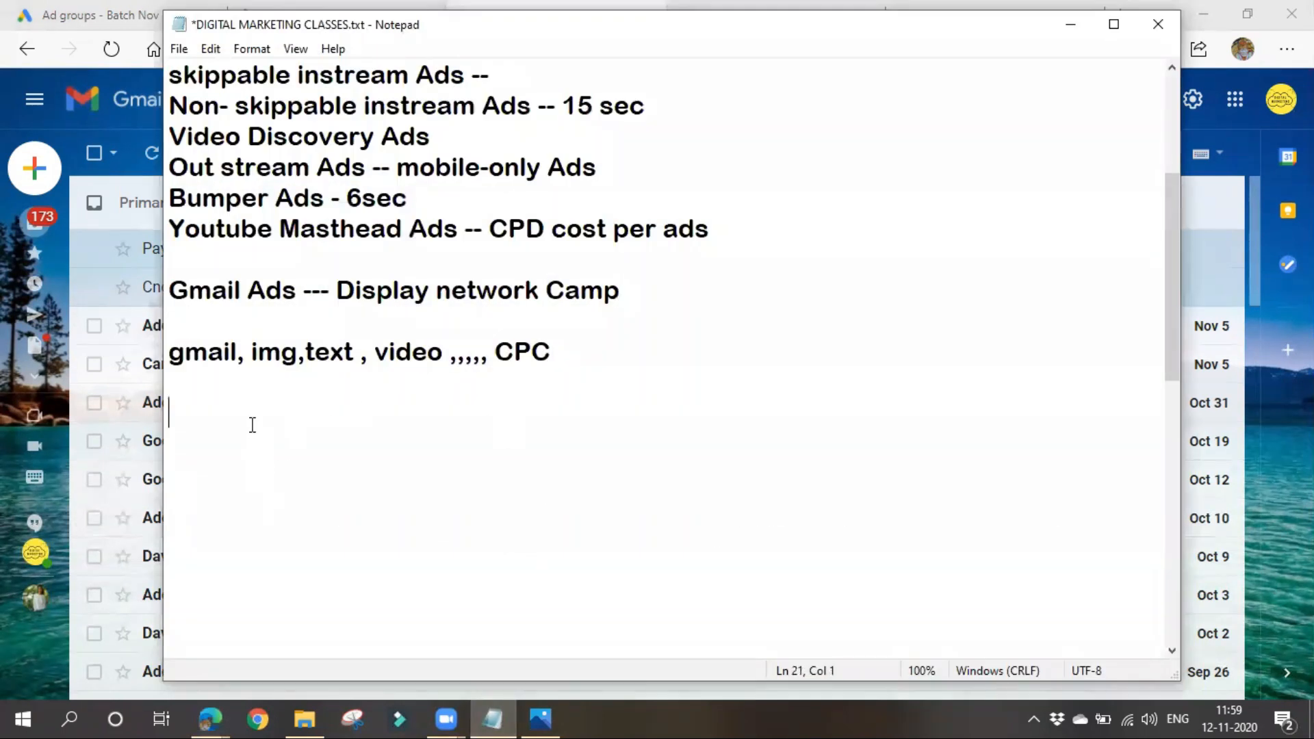
type("Mob")
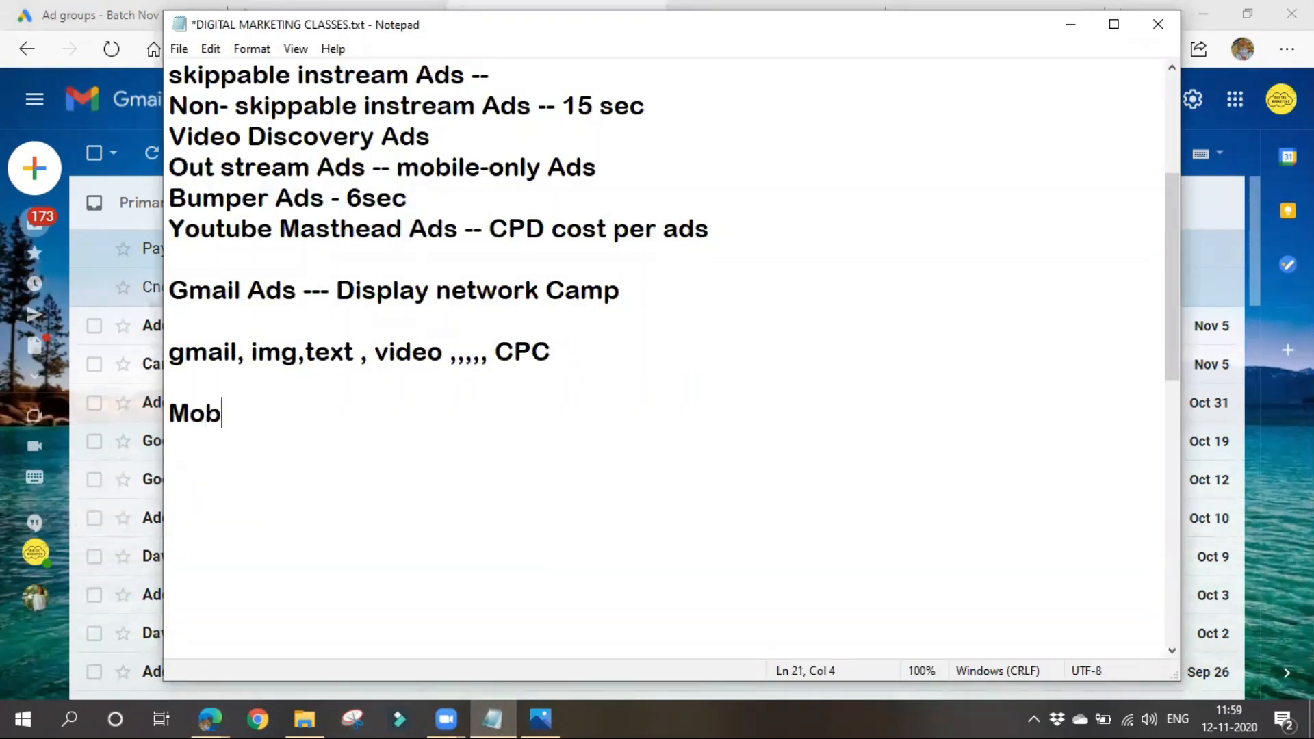
type("ile Ap[")
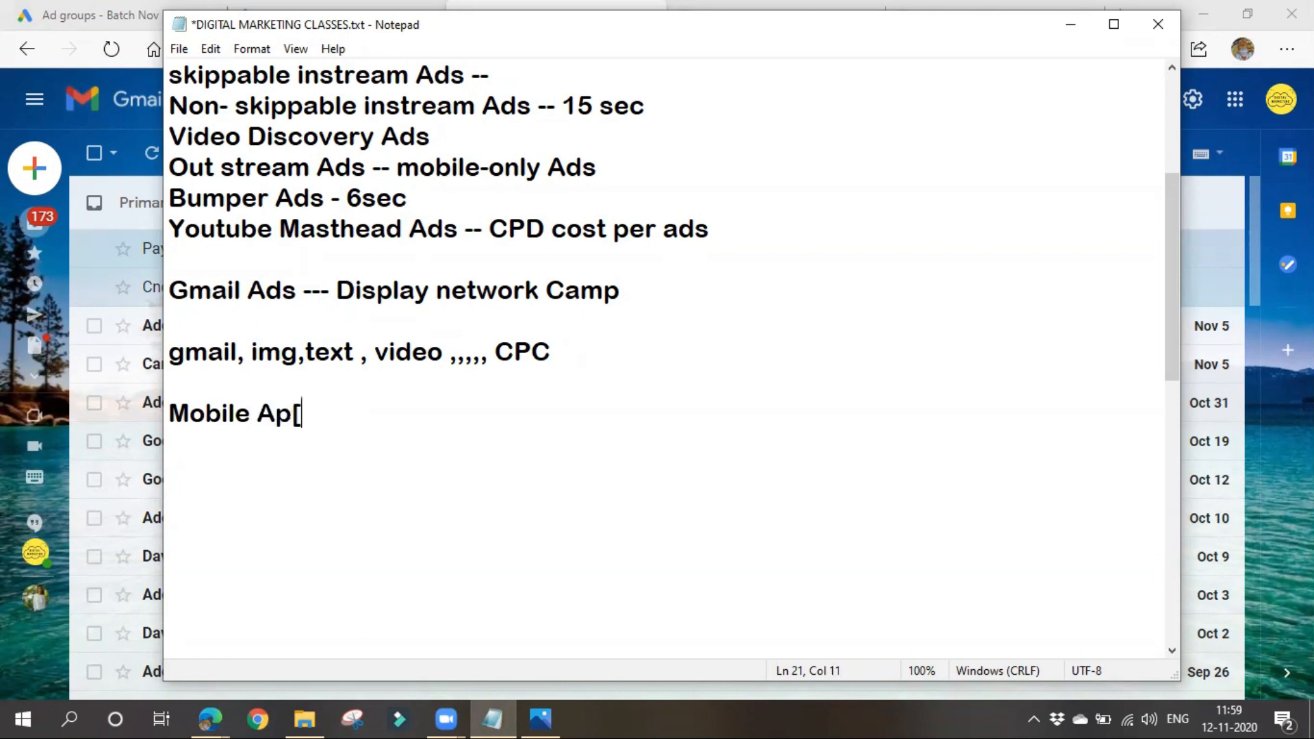
key("BackSpace")
type("p ads")
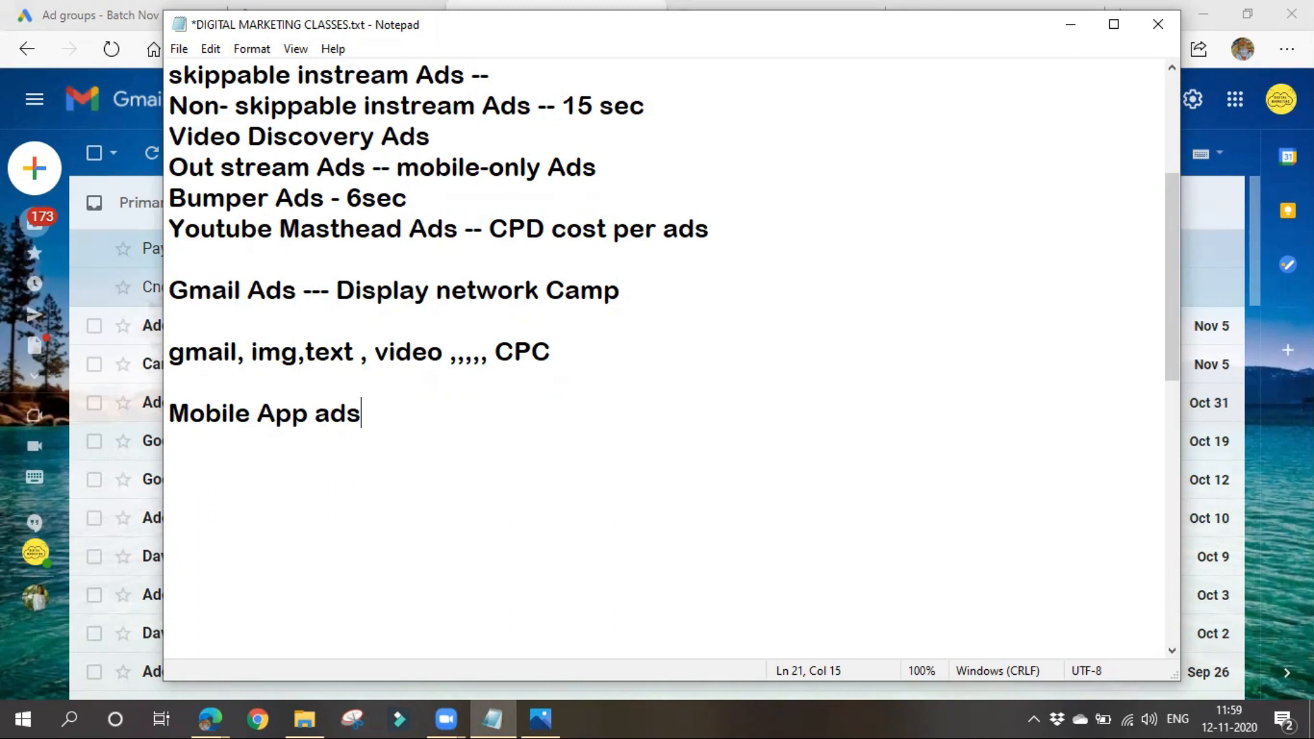
- Add the line "serp----- mobile" under the Mobile App ads heading in the notes
left_click(214, 460)
type("serp")
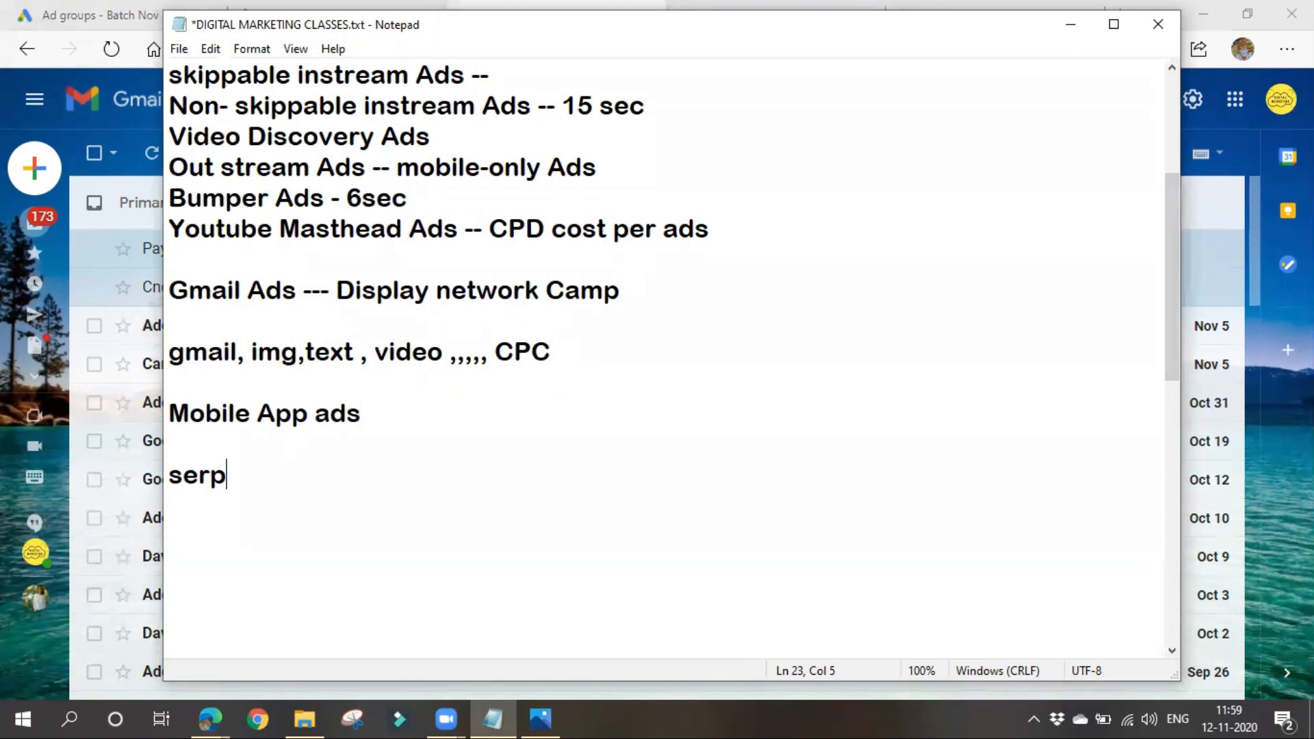
type("----- mobile")
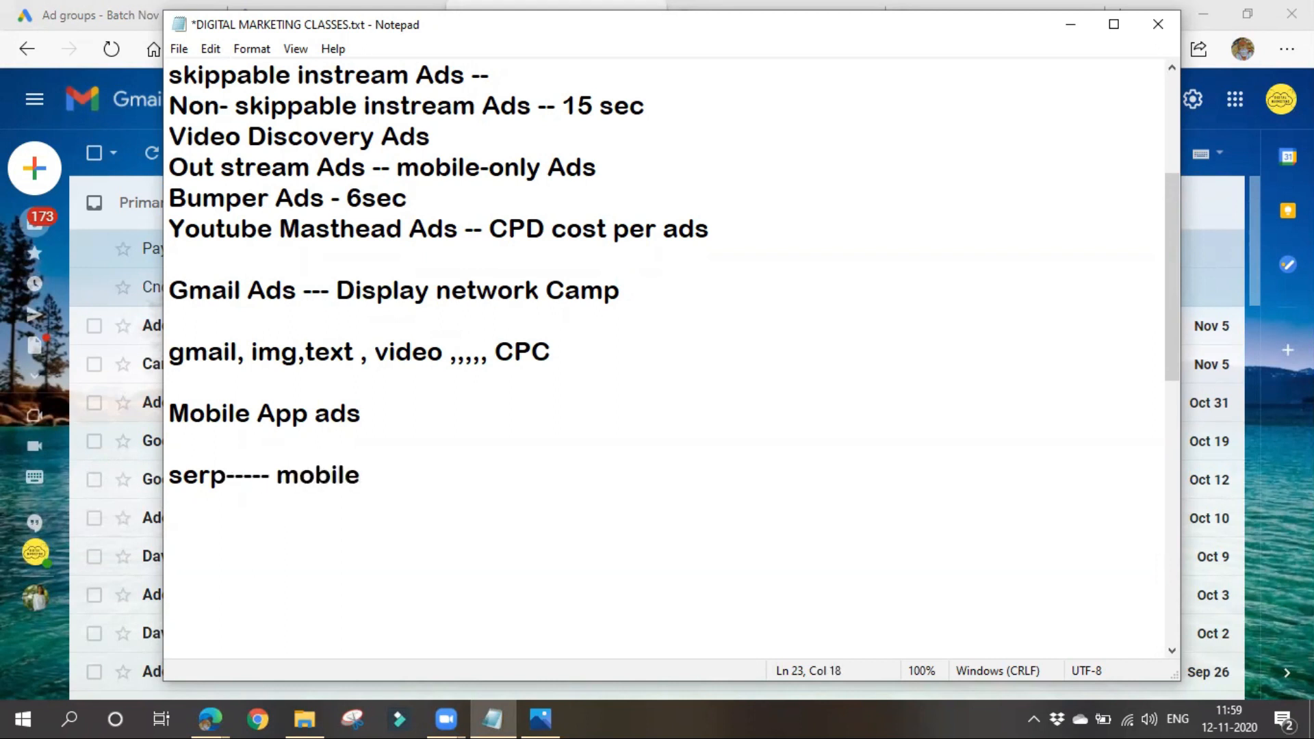
key("BackSpace")
type("s")
- Switch to Google Ads, go to all campaigns, and start a new campaign without a goal's guidance
left_click(1069, 26)
left_click(89, 15)
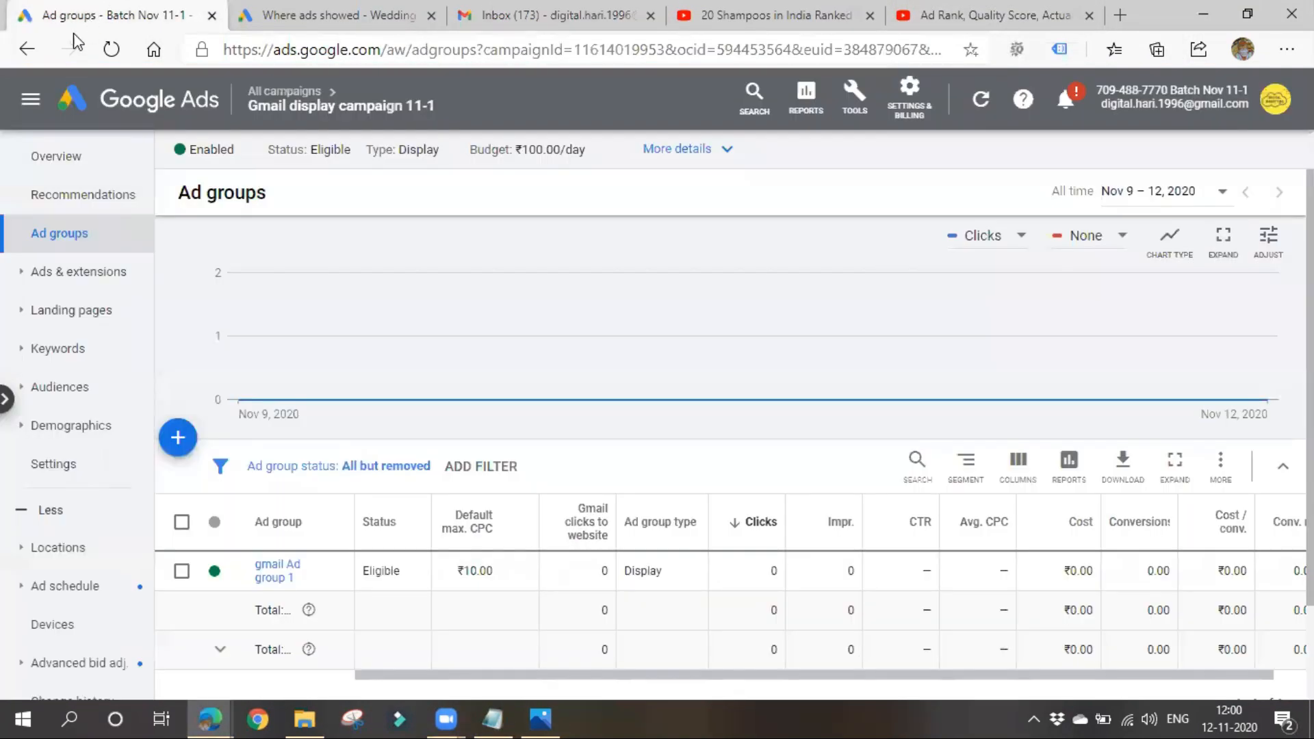
left_click(42, 164)
left_click(282, 93)
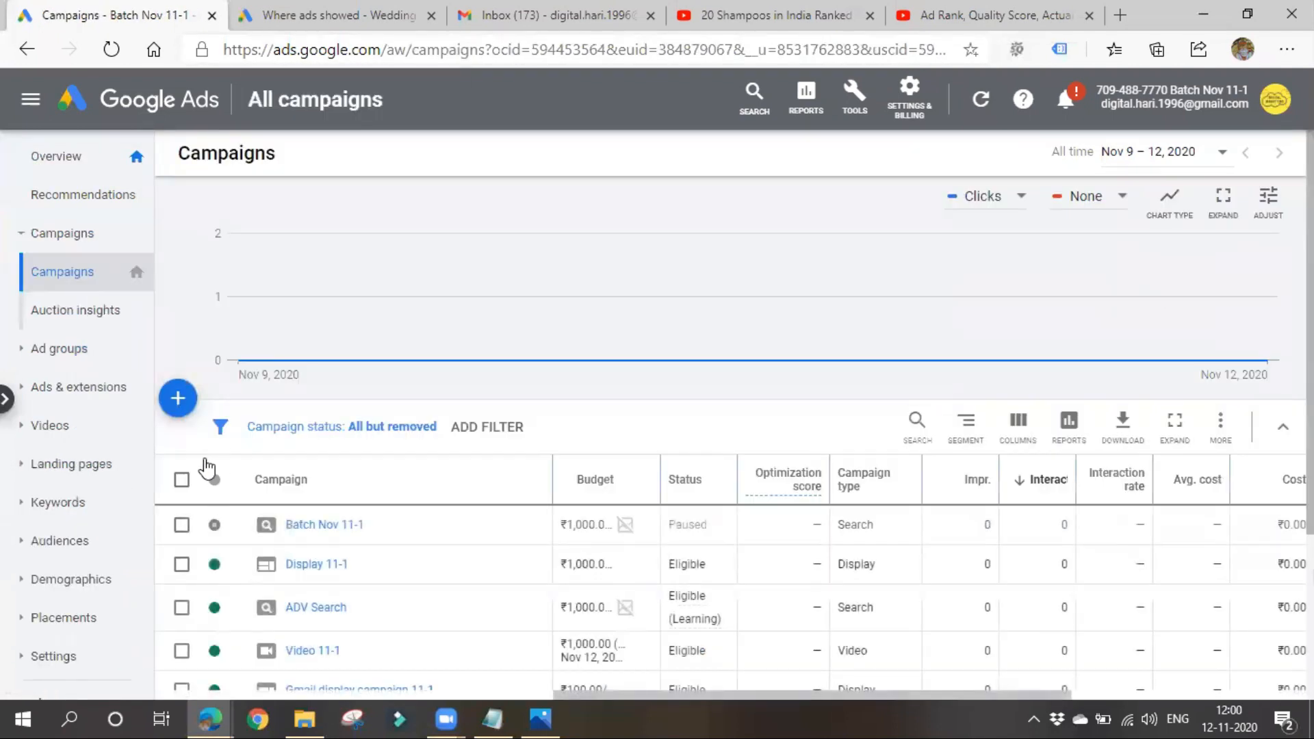
left_click(178, 398)
left_click(233, 471)
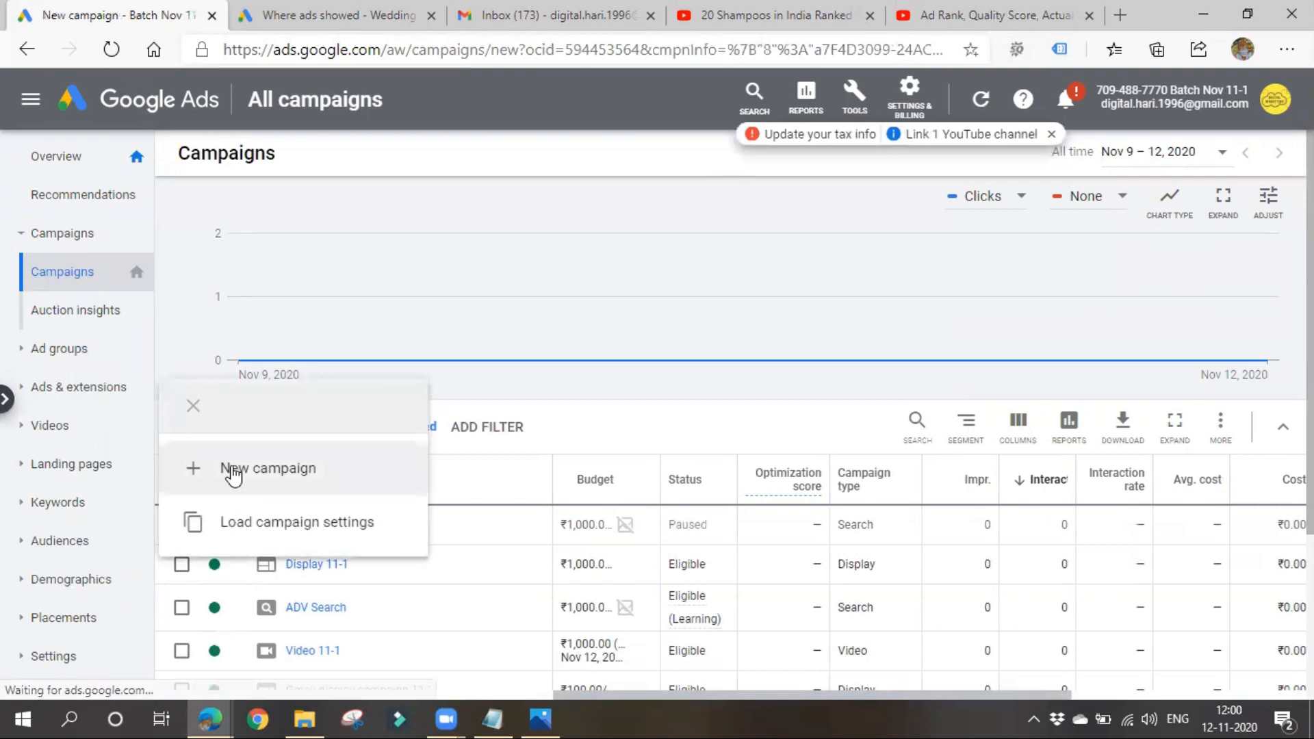
left_click(978, 502)
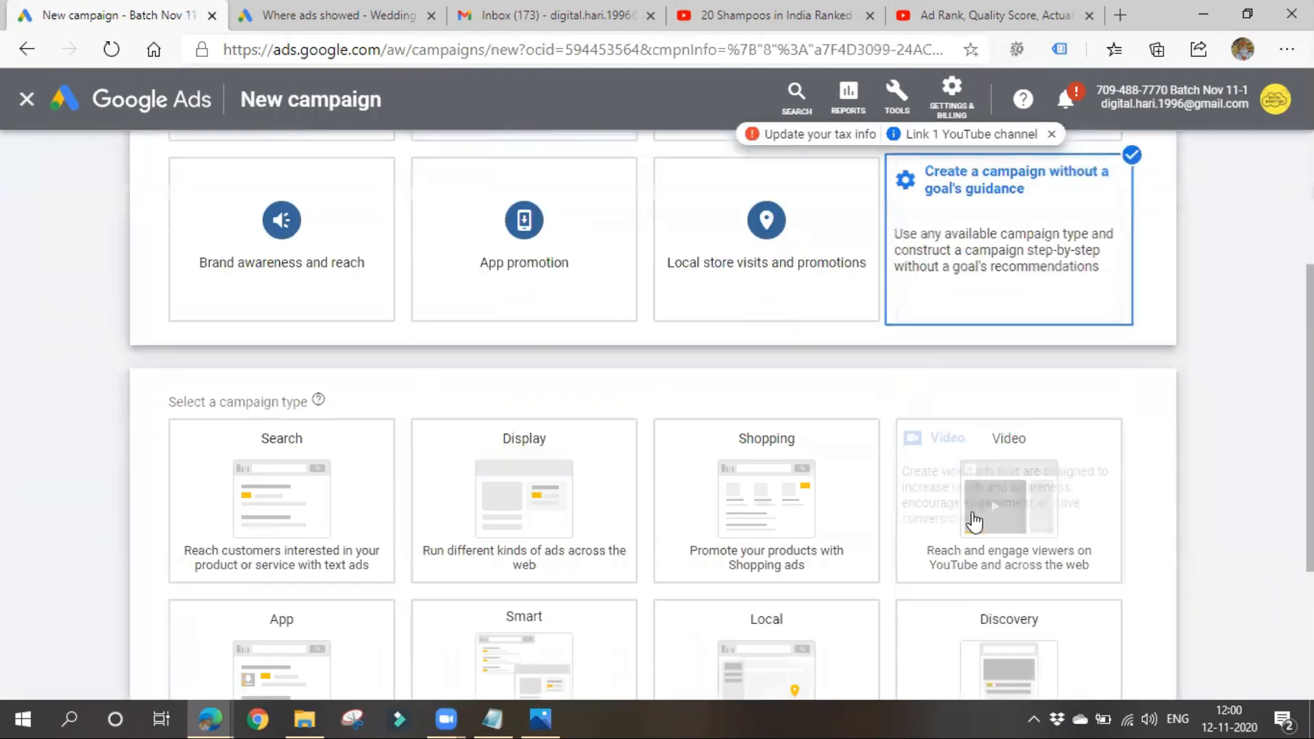
- Look over the available campaign types and select App for the new campaign
left_click(356, 448)
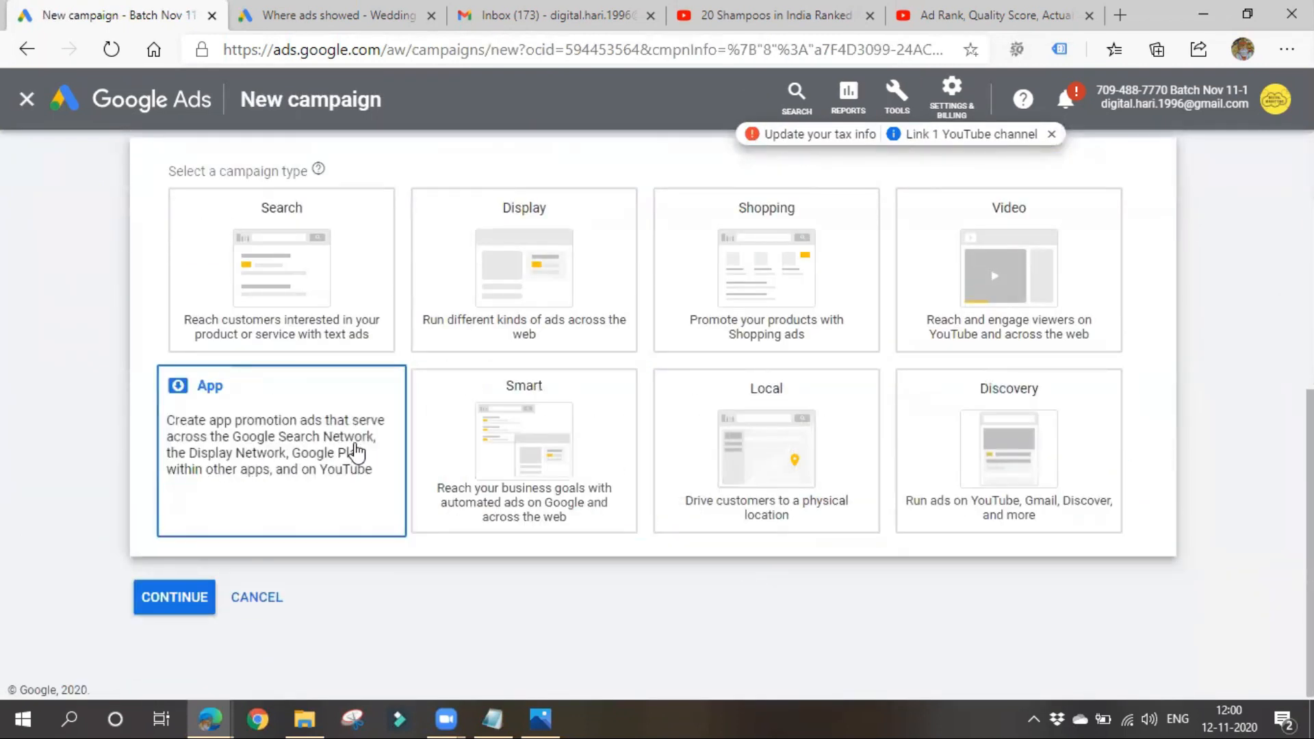
left_click(767, 452)
left_click(931, 496)
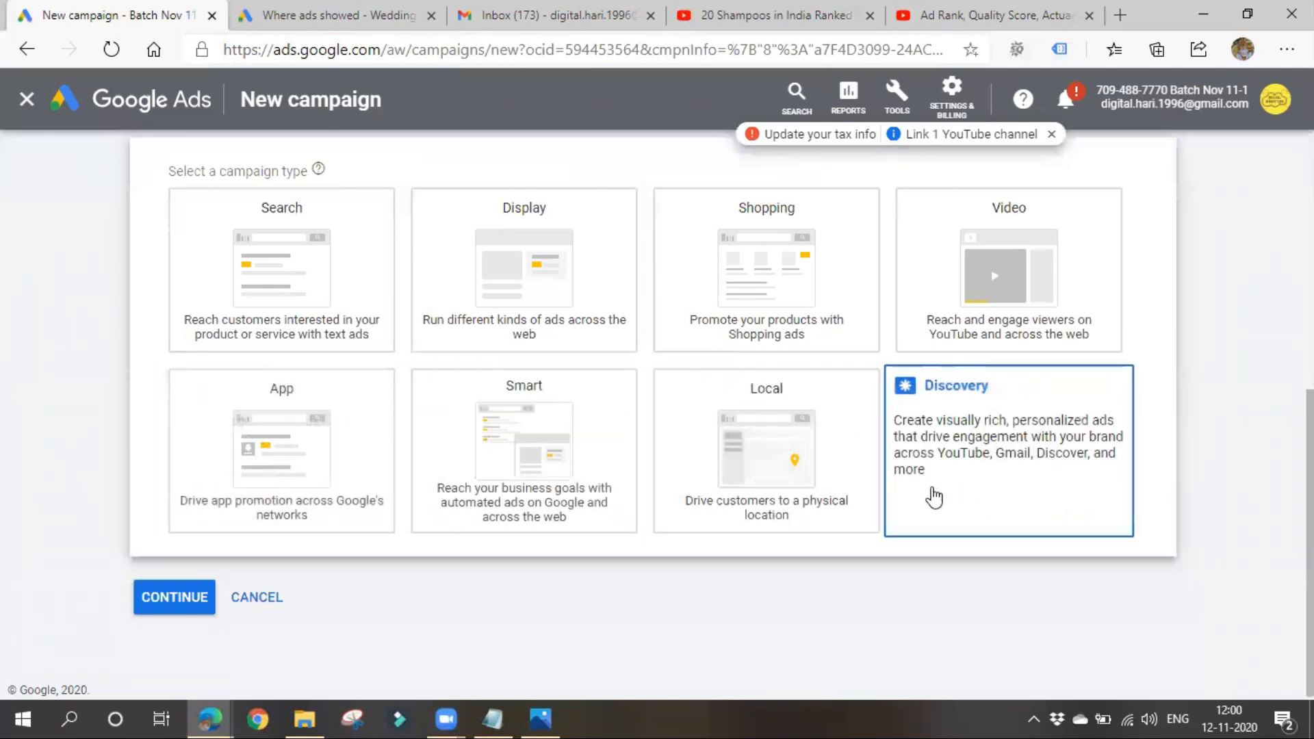
left_click(434, 522)
left_click(332, 492)
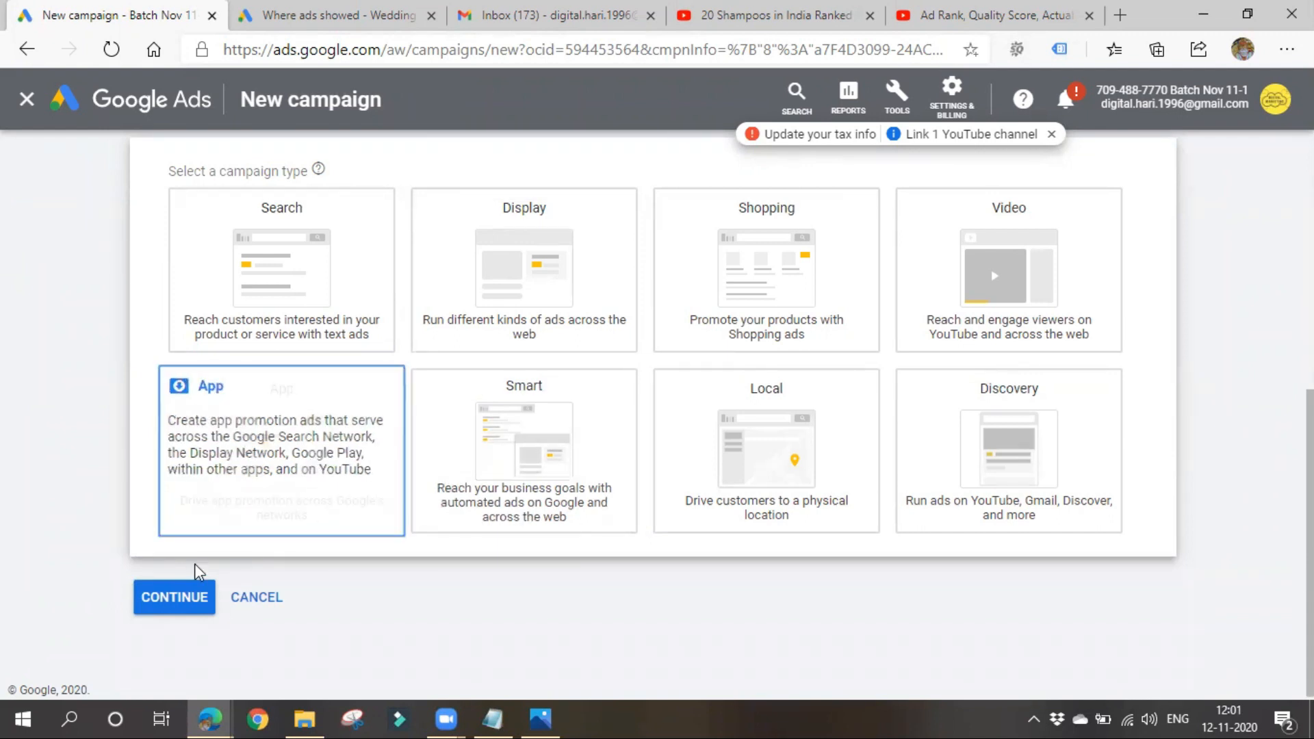
left_click(183, 613)
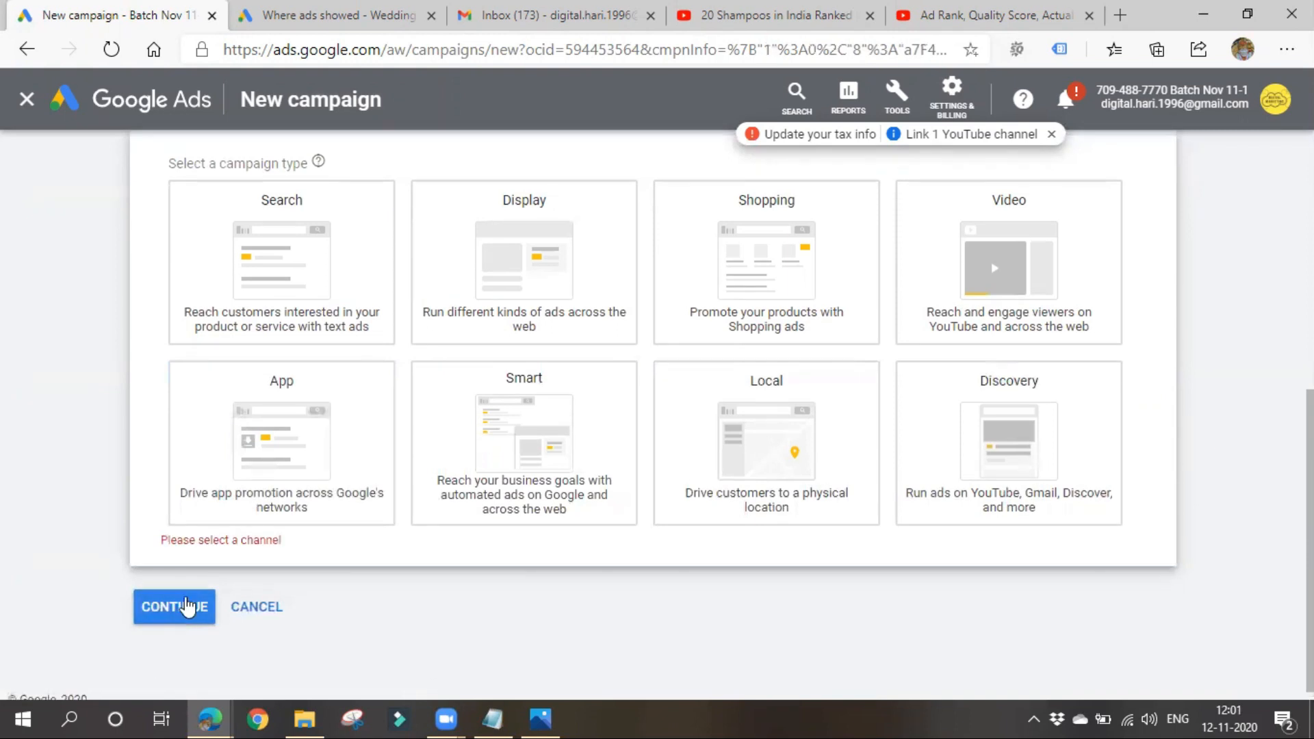
left_click(272, 453)
scroll(204, 551, "down", 3)
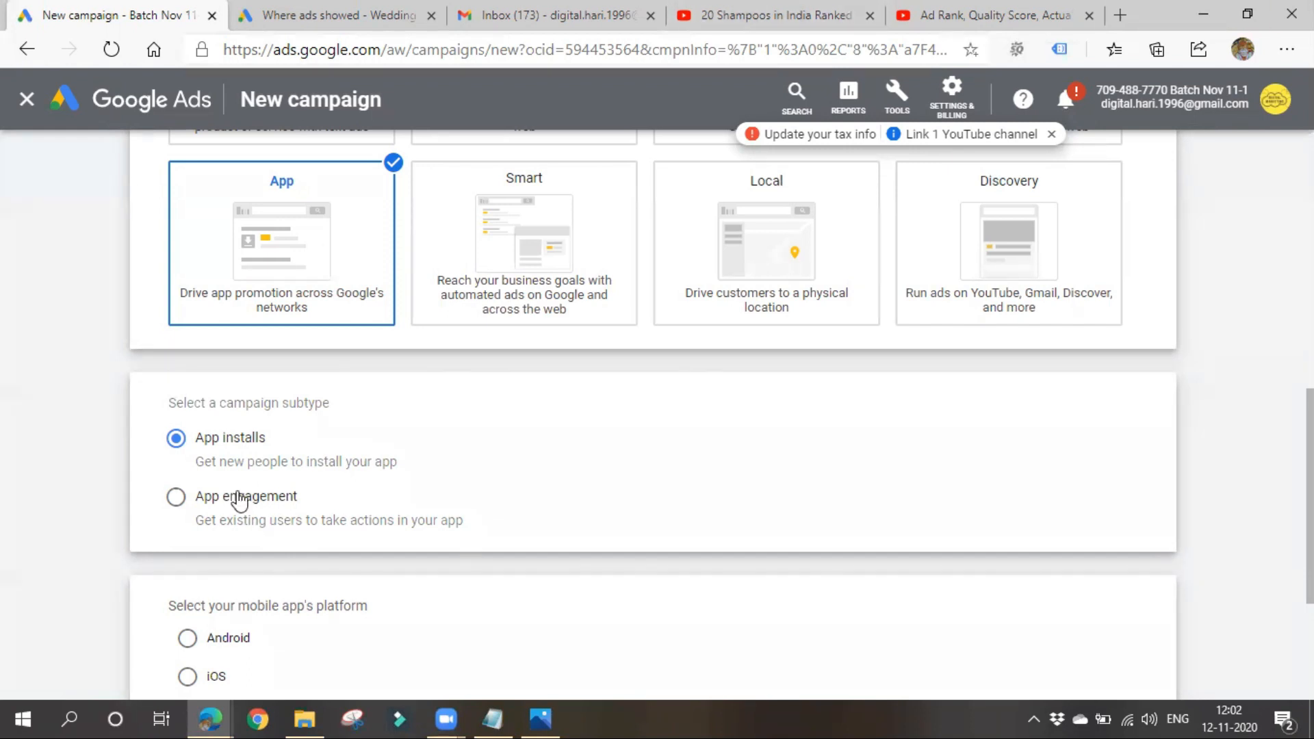
- Choose Android as the mobile app's platform, select the Swiggy food order app, and continue to the campaign settings
scroll(410, 432, "down", 3)
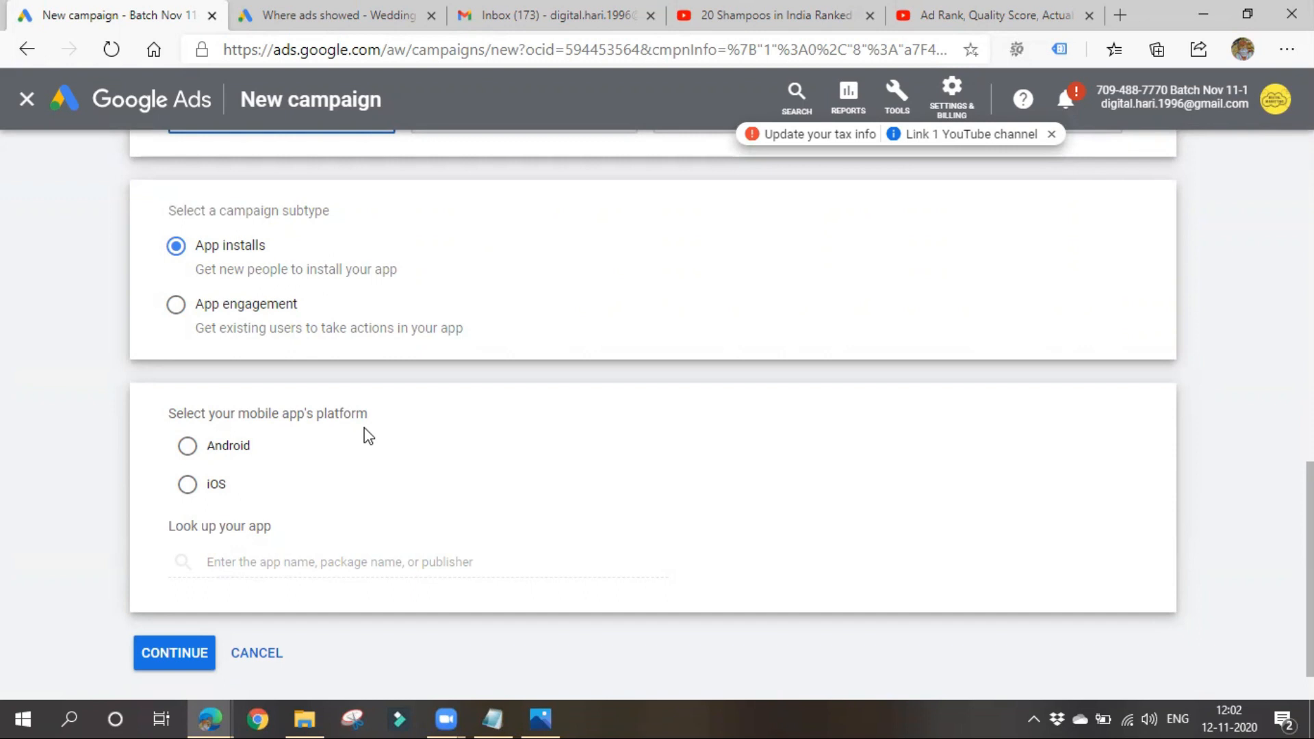
left_click(236, 452)
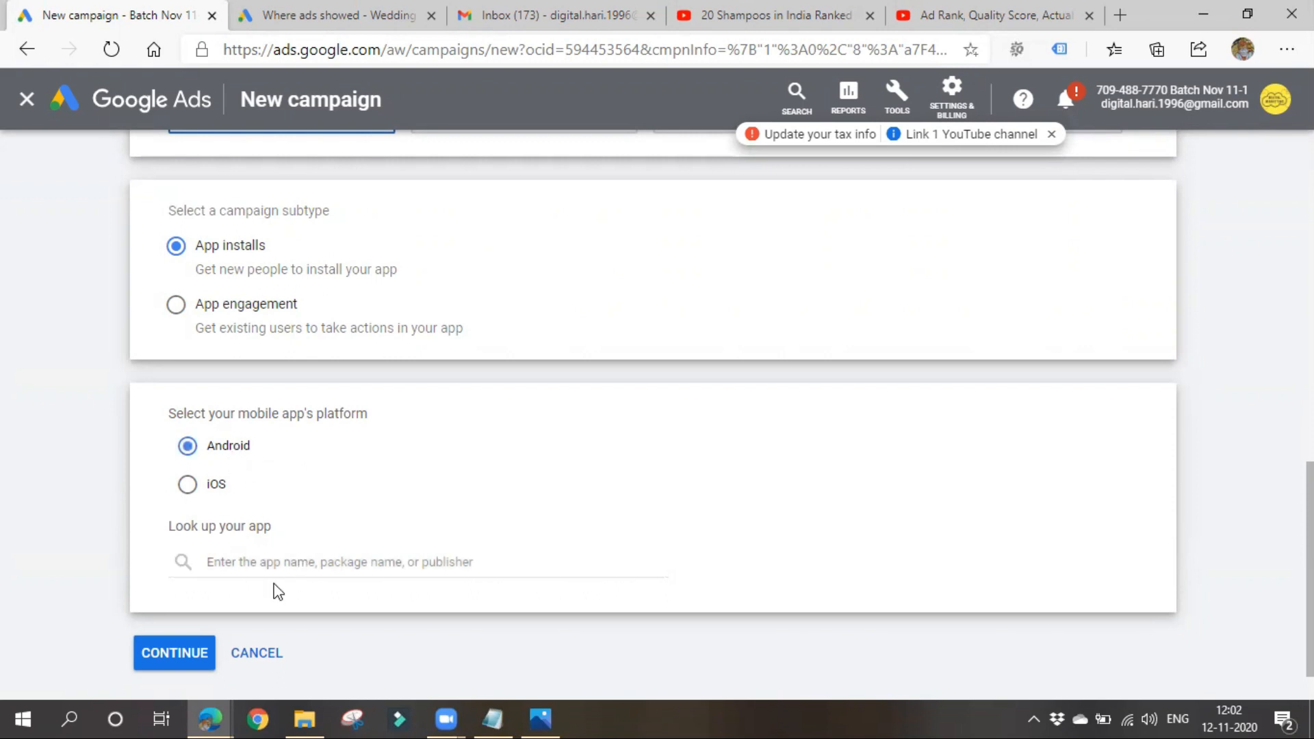
left_click(280, 561)
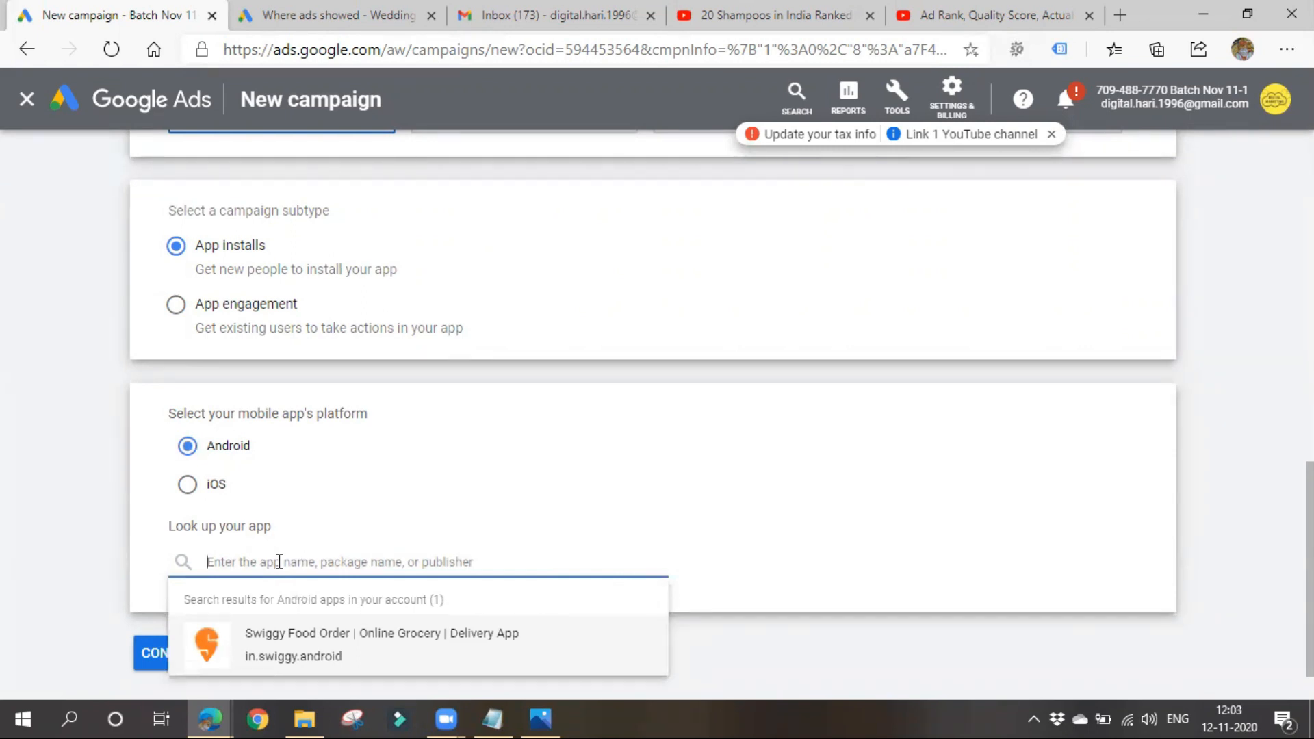
right_click(278, 563)
left_click(279, 653)
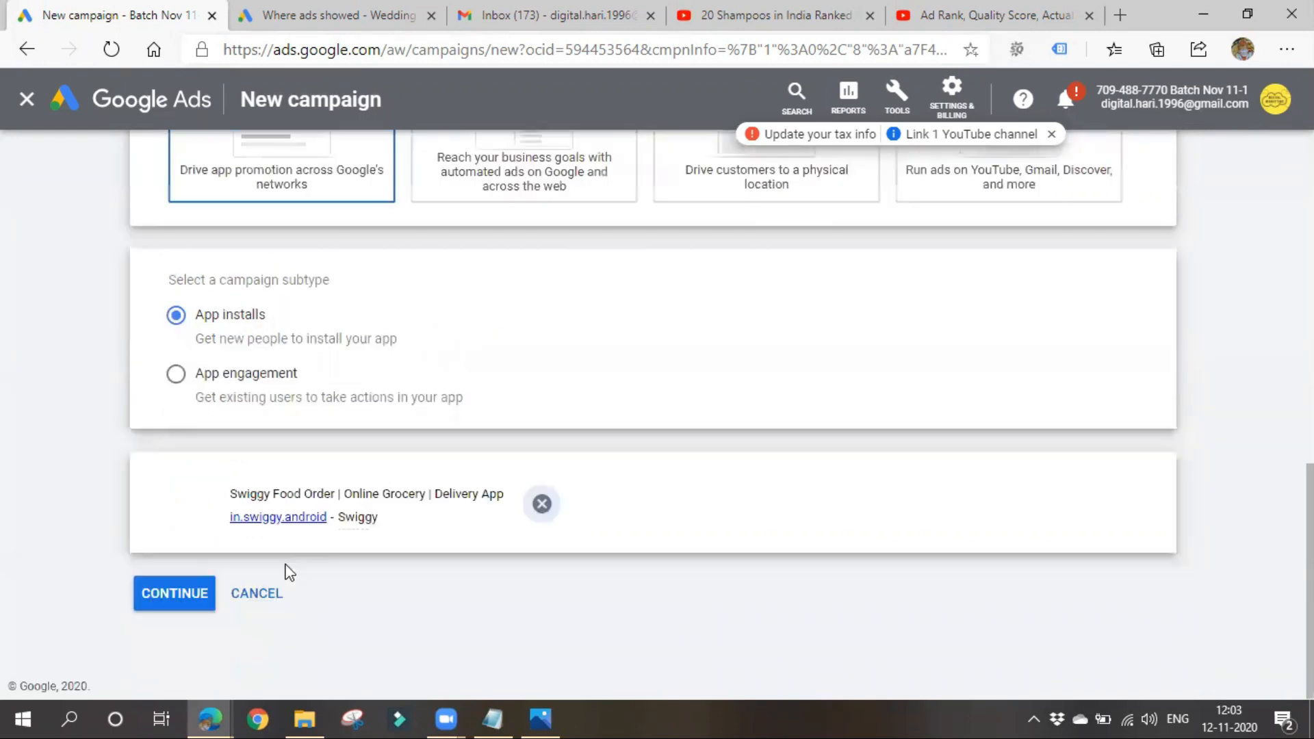
left_click(178, 594)
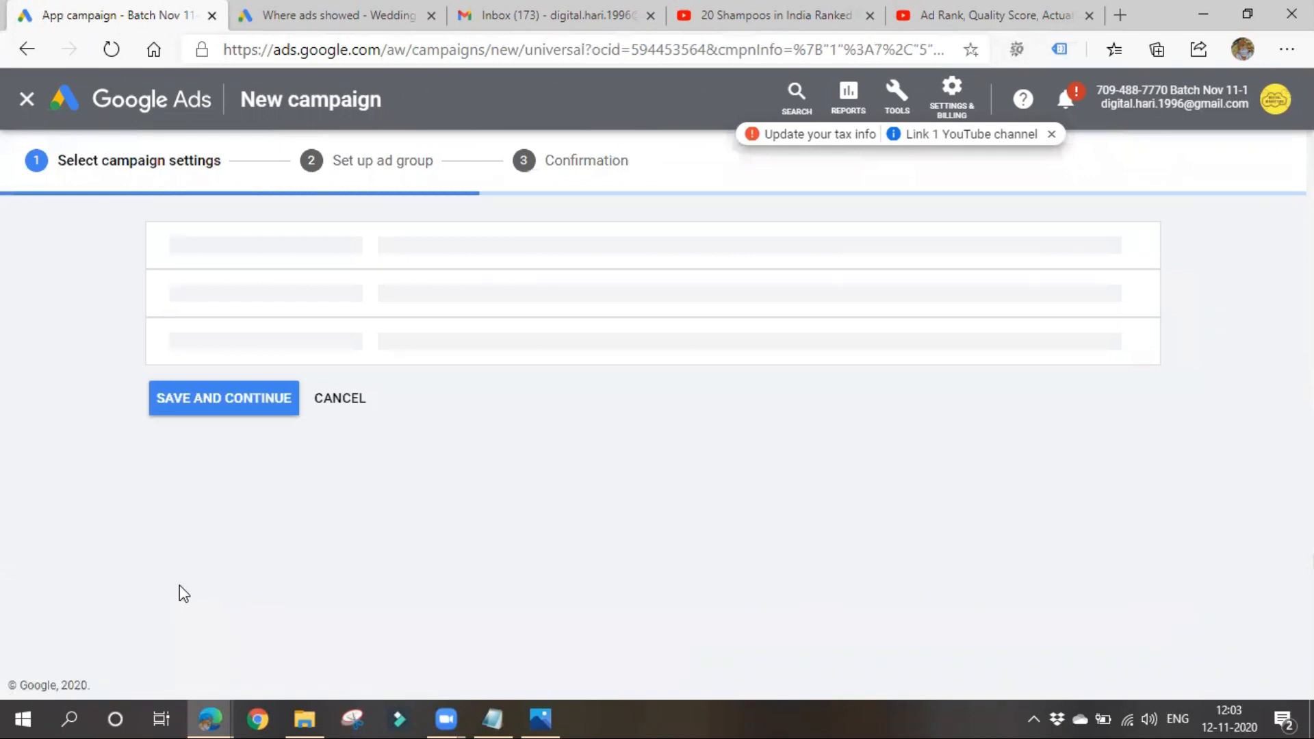
- Name the campaign App-11-1 and set its target location to India
triple_click(560, 375)
left_click(560, 375)
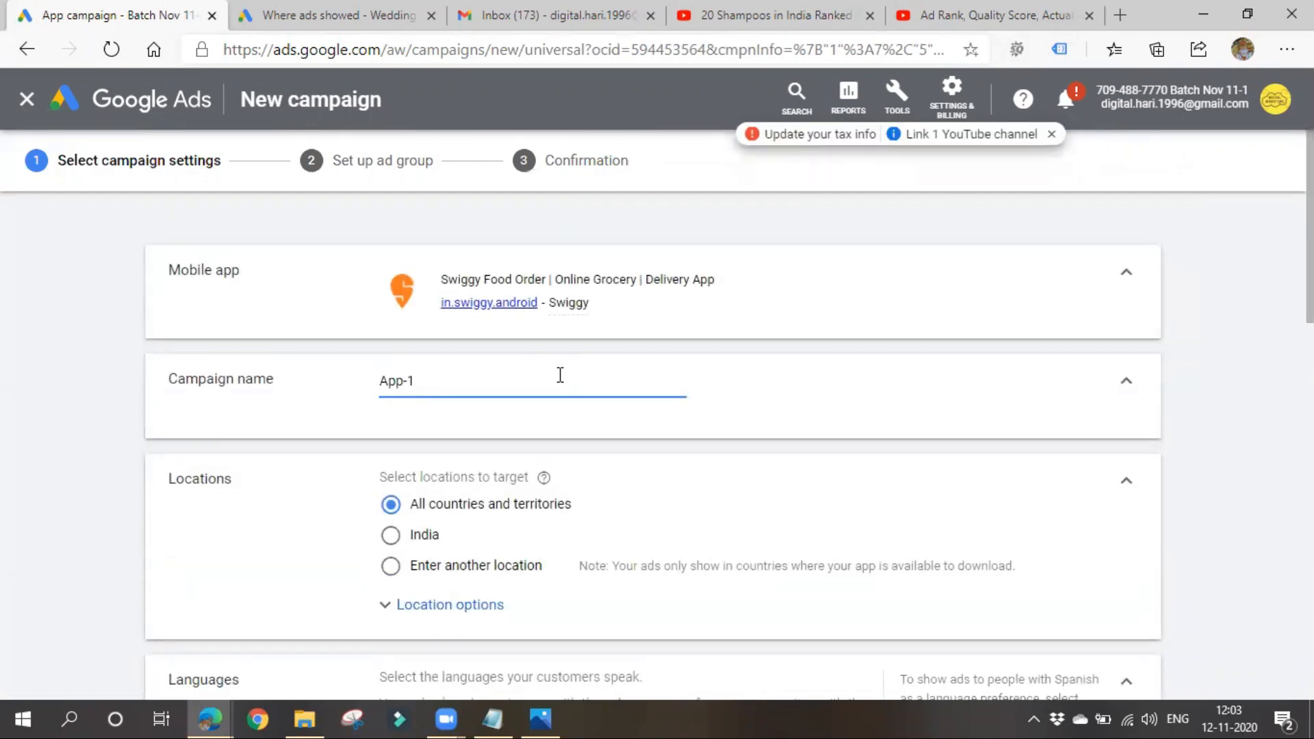
type("1-1")
scroll(556, 384, "down", 3)
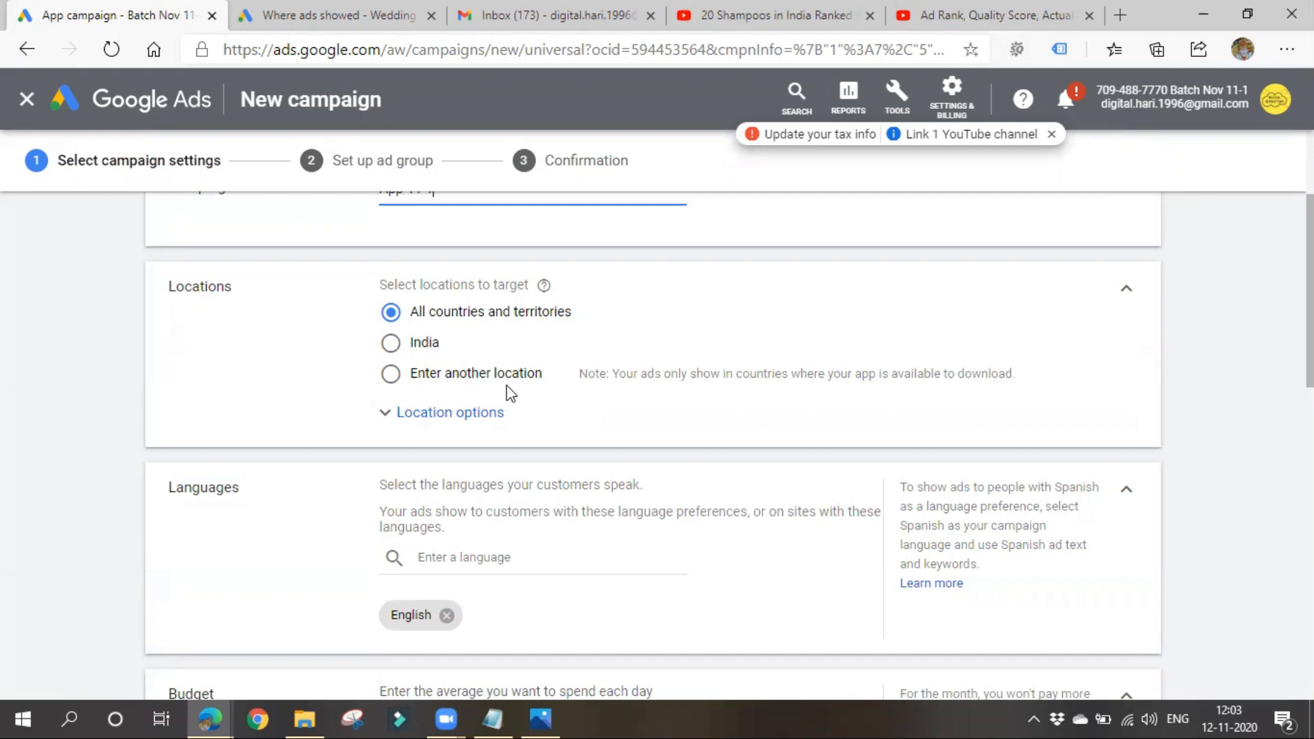
left_click(391, 343)
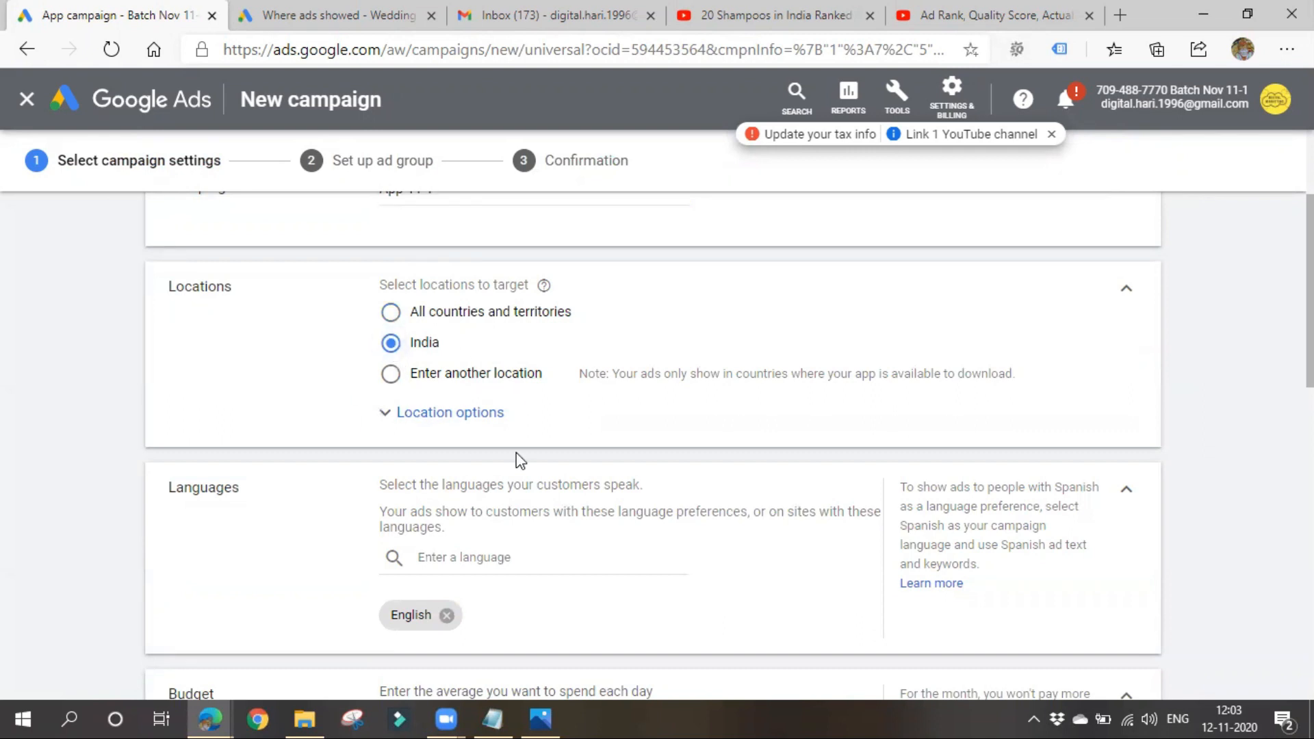
- Set the campaign's average daily budget to ₹1,000
scroll(515, 453, "down", 1)
scroll(507, 468, "down", 3)
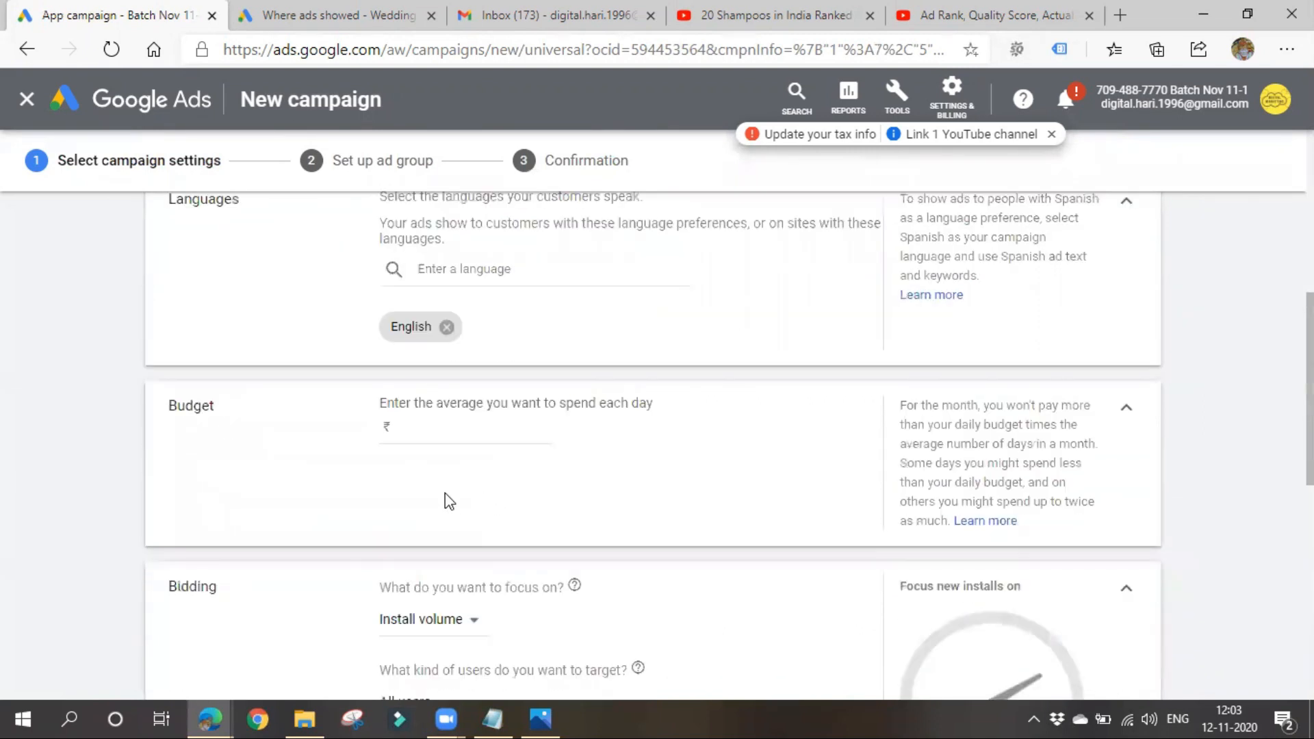
left_click(446, 432)
type("1000")
right_click(435, 444)
left_click(357, 487)
scroll(356, 487, "down", 3)
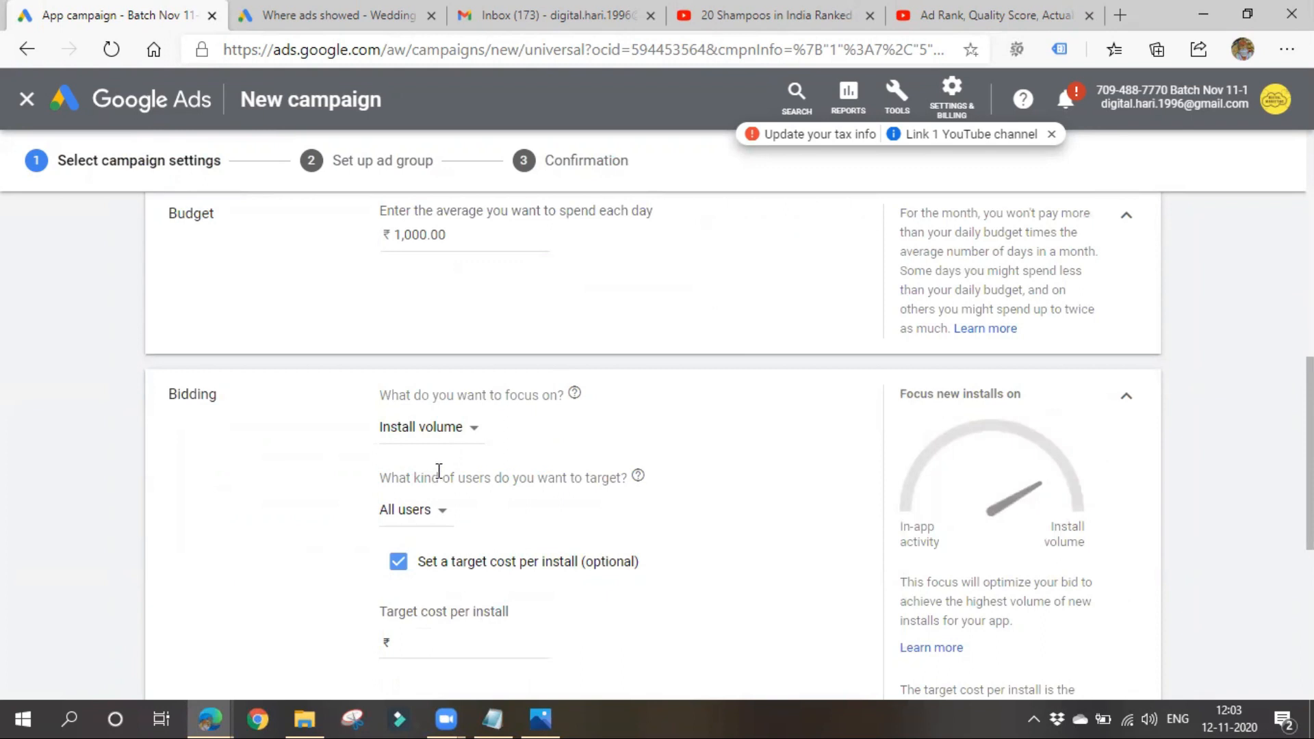
- Look at the bidding options for the kind of users to target, keeping All users
left_click_drag(431, 477, 547, 481)
left_click(535, 512)
left_click(424, 511)
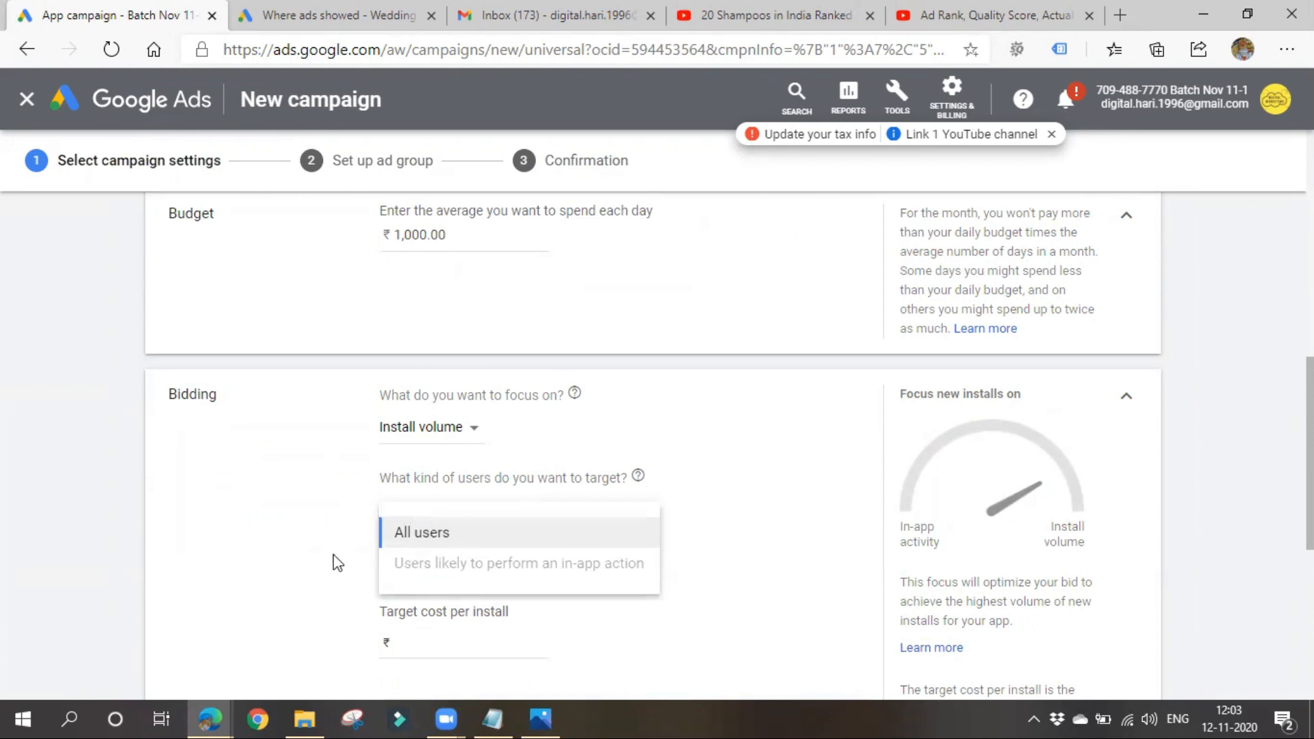
left_click(308, 592)
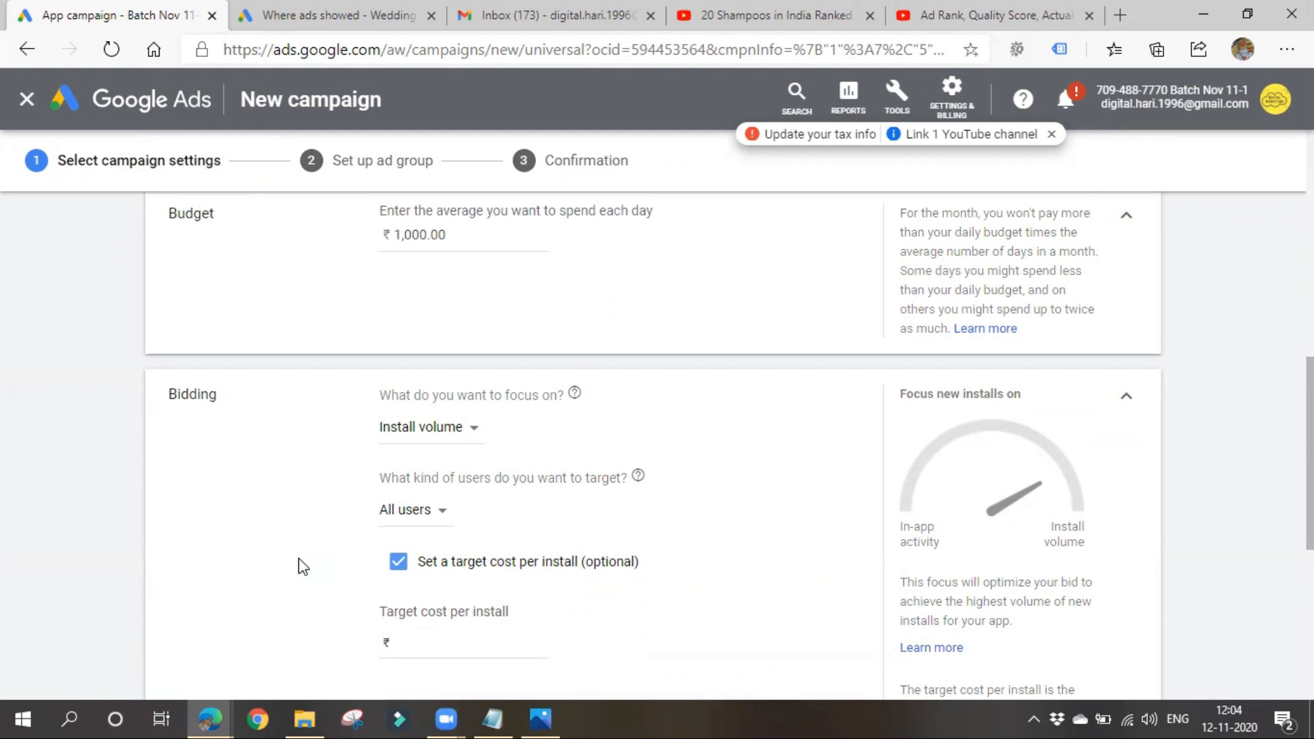
- Set the target cost per install to ₹100 and read the budget advice below it
scroll(352, 540, "down", 3)
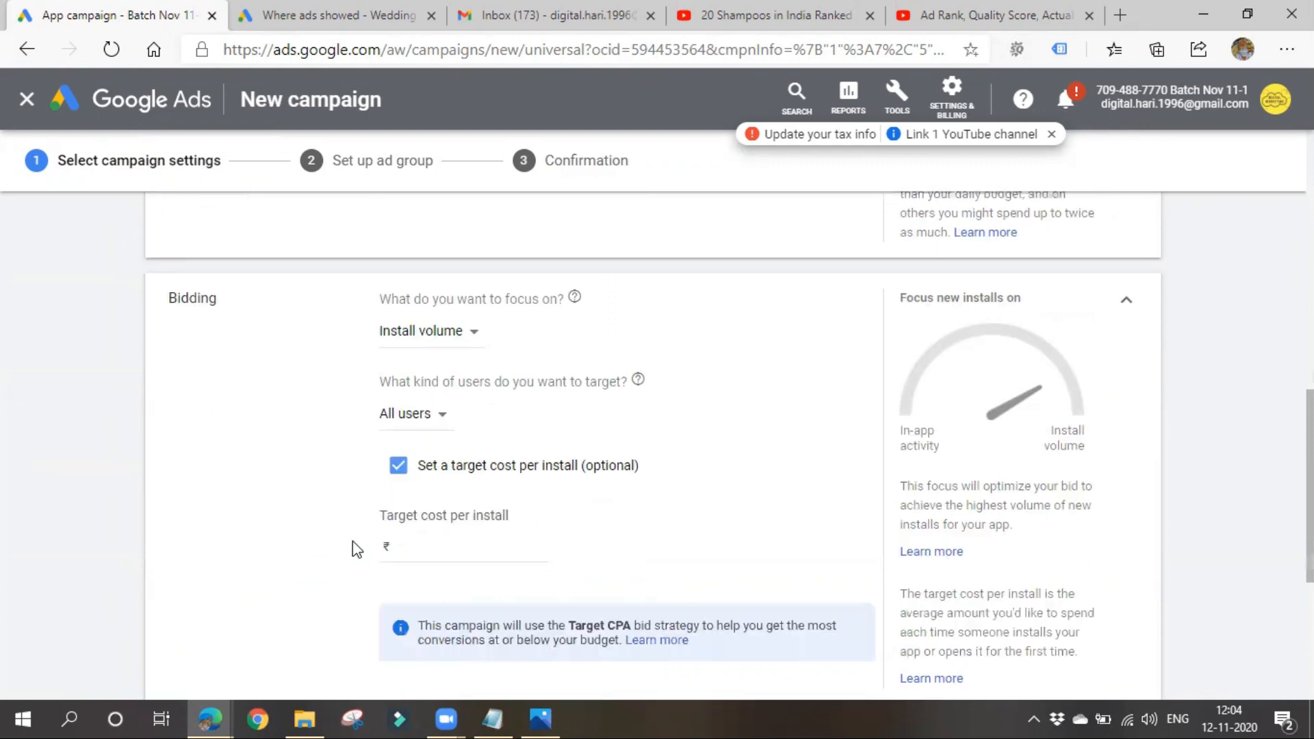
left_click(462, 448)
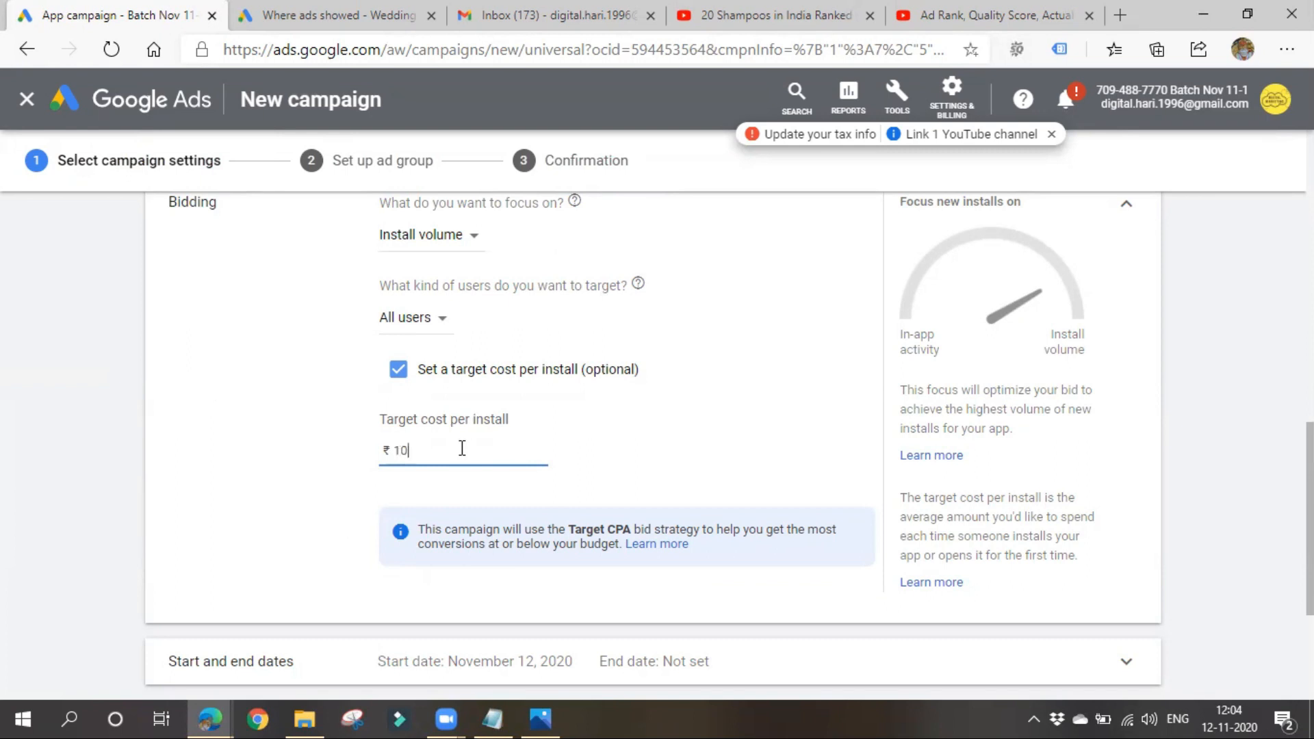
left_click(728, 415)
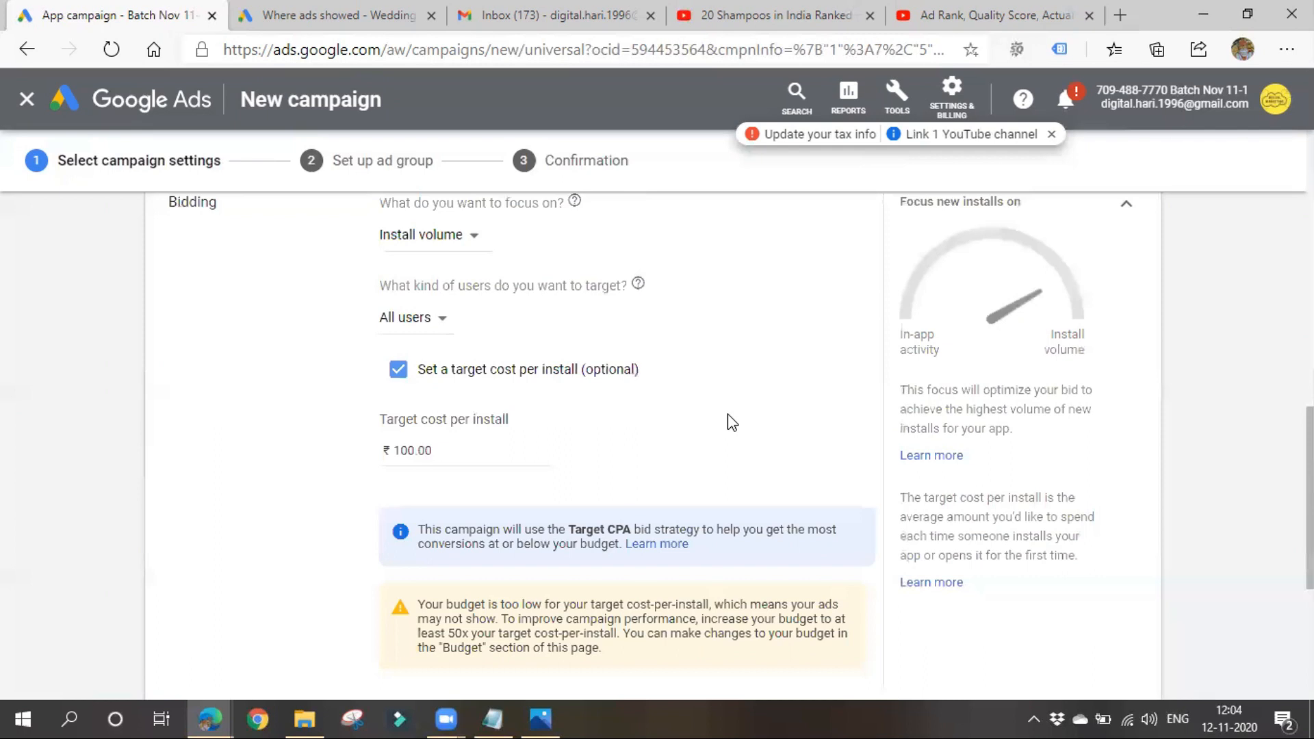
left_click_drag(439, 604, 728, 597)
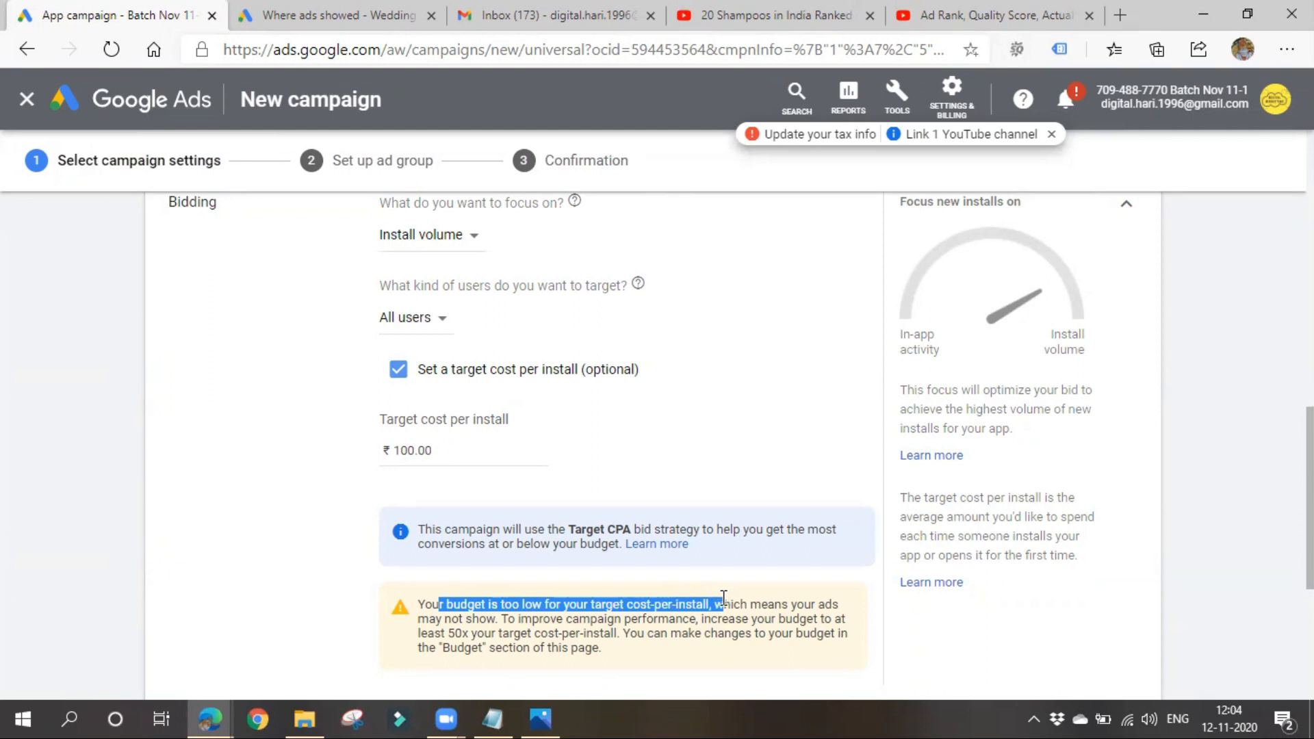
left_click_drag(459, 619, 507, 619)
- Set the target cost per install to ₹300
left_click(409, 444)
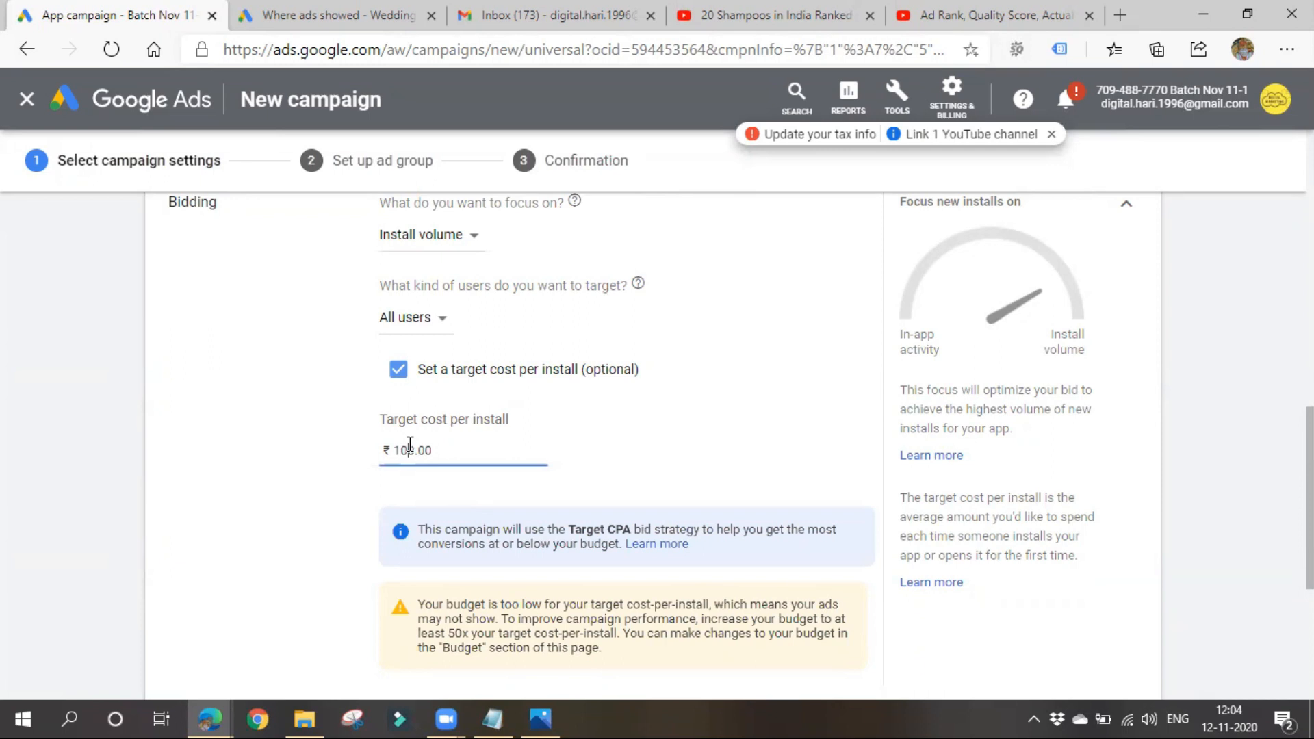
left_click(405, 449)
key("ctrl+a")
key("BackSpace")
type("300")
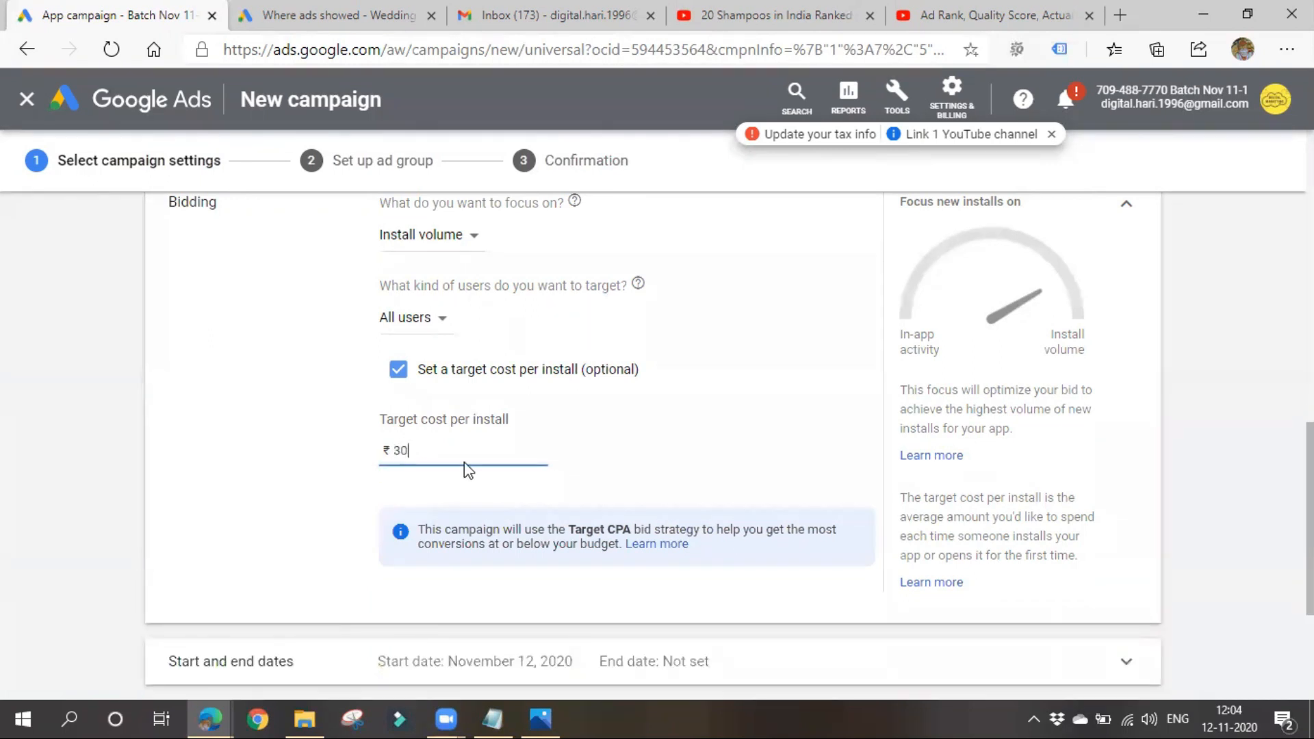
left_click(755, 449)
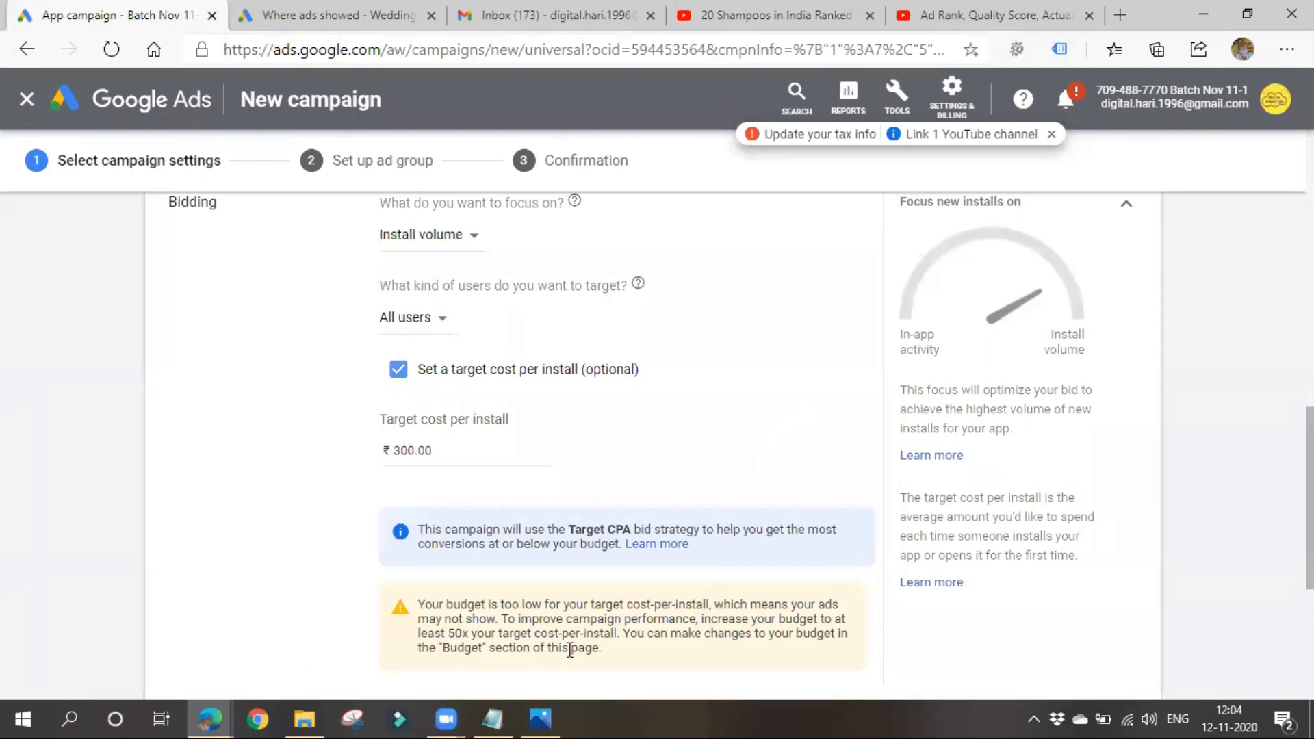
- Read the note about the Target CPA bid strategy used by this campaign
scroll(570, 649, "down", 3)
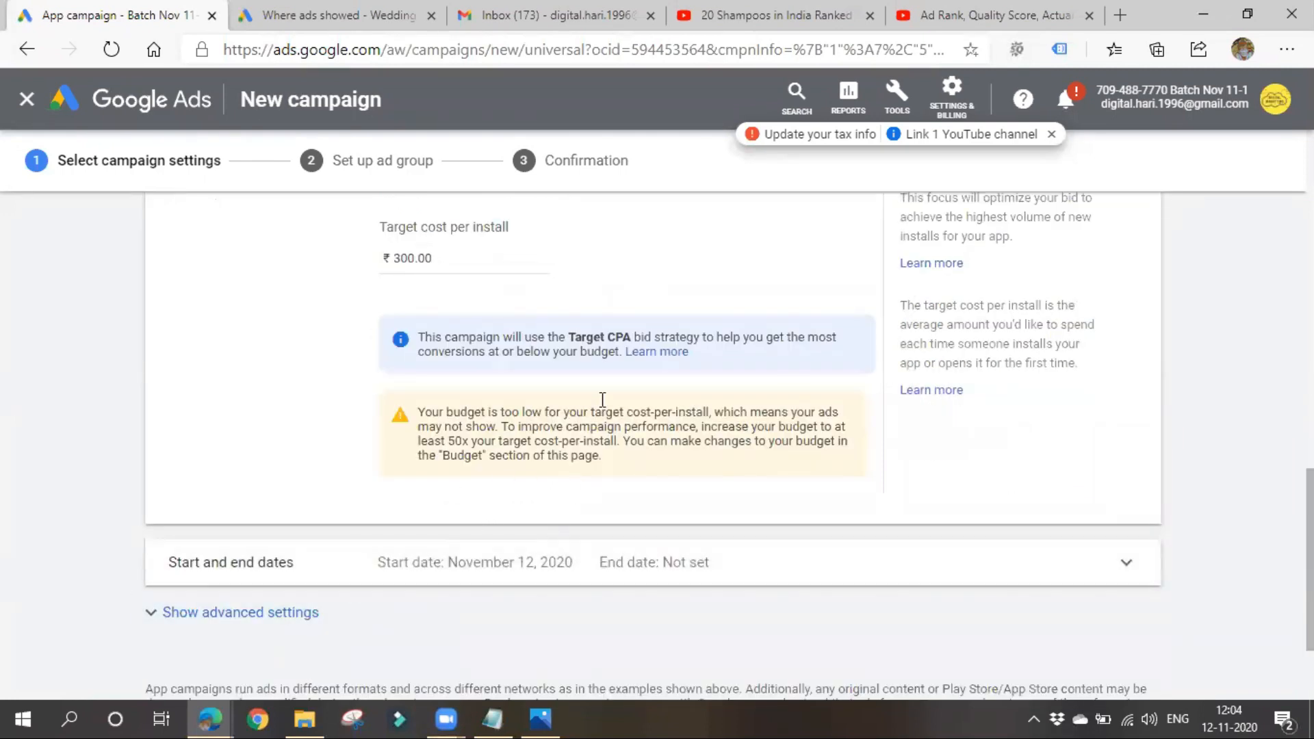
left_click_drag(574, 342, 605, 343)
triple_click(730, 345)
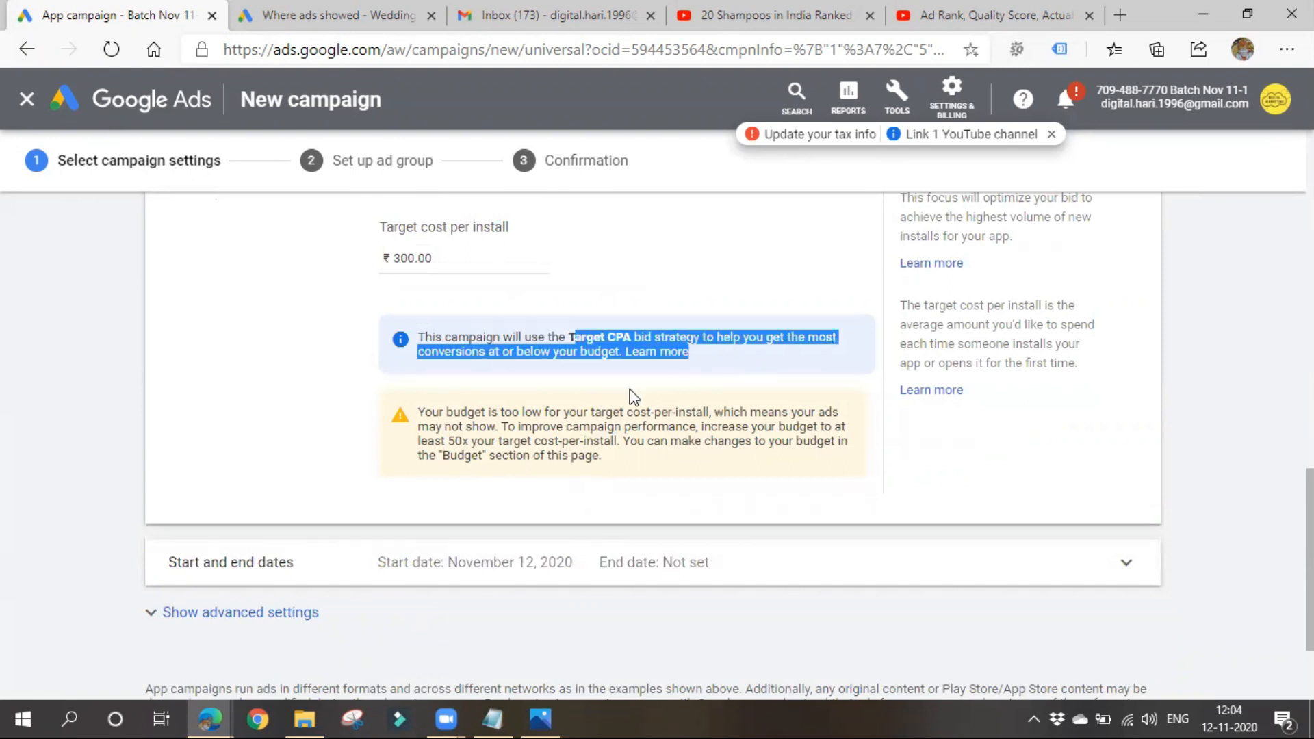
left_click(284, 401)
left_click_drag(423, 351, 480, 351)
left_click(274, 425)
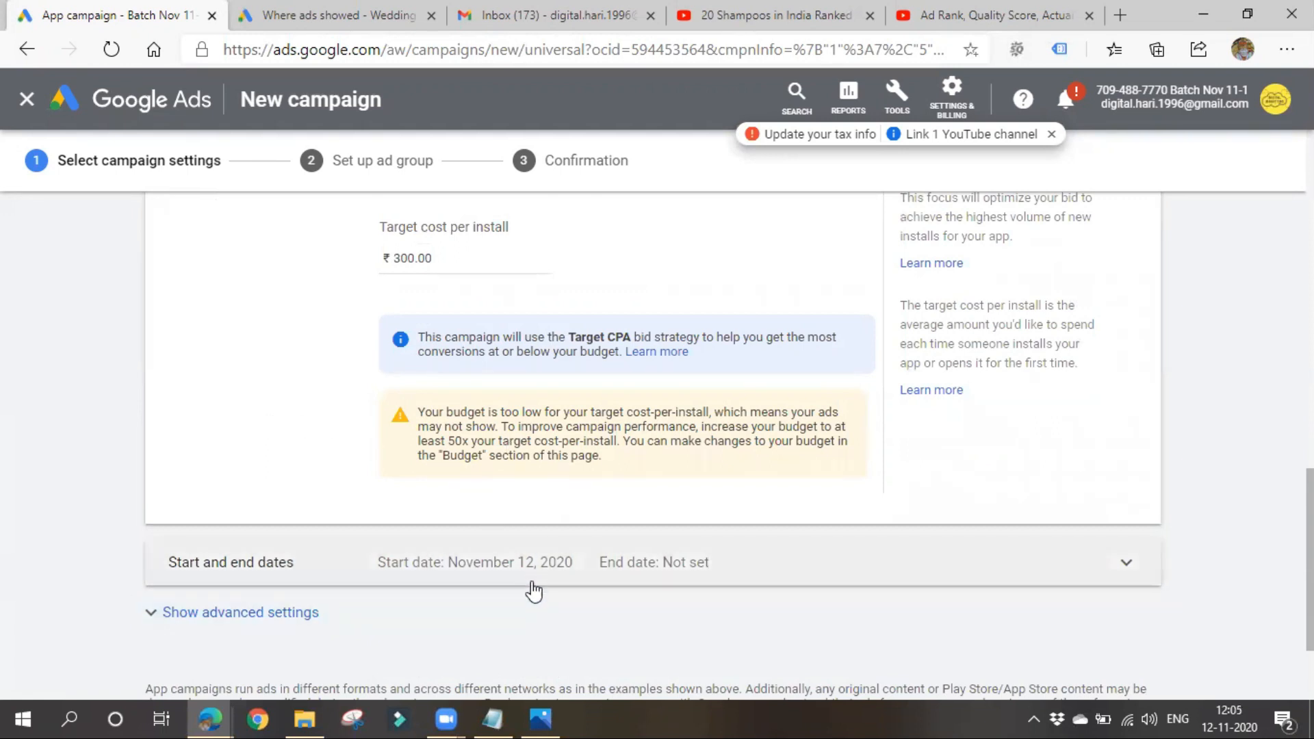
- Expand the start and end dates and the advanced settings, then save the campaign settings and continue to ad group setup
left_click(534, 585)
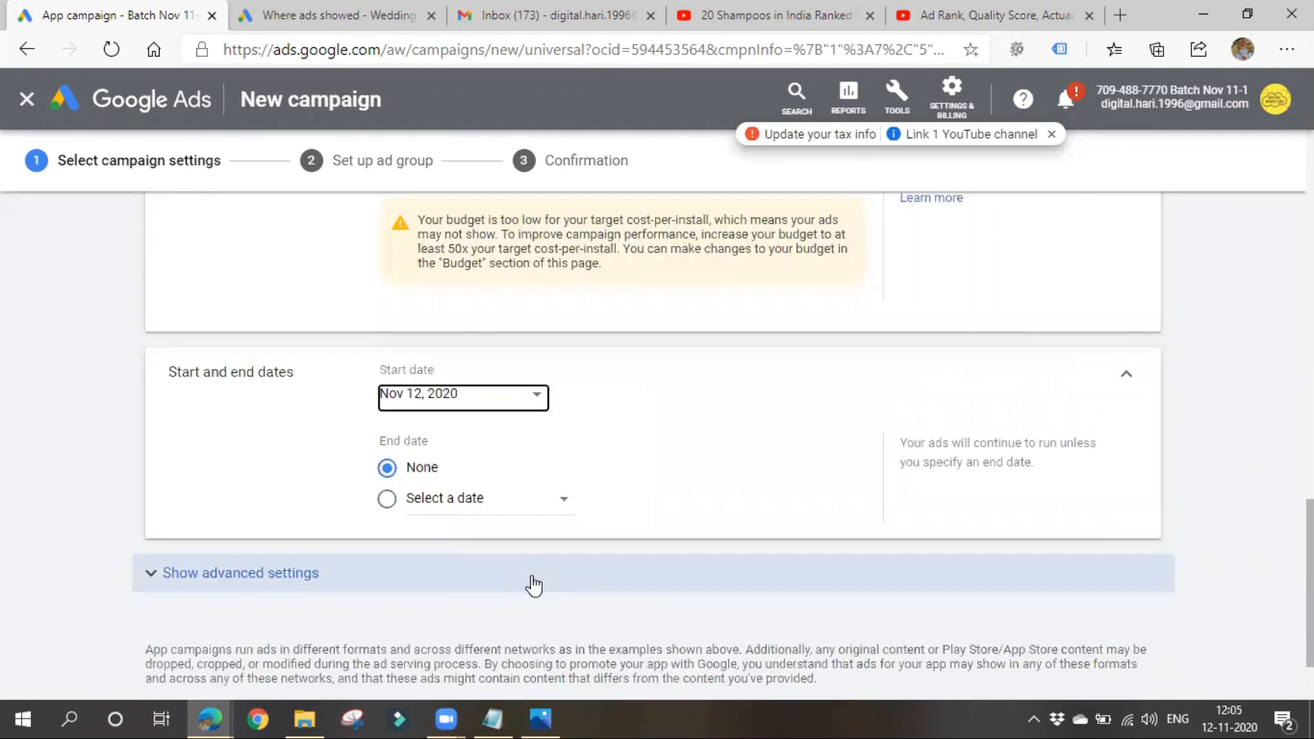
left_click(332, 575)
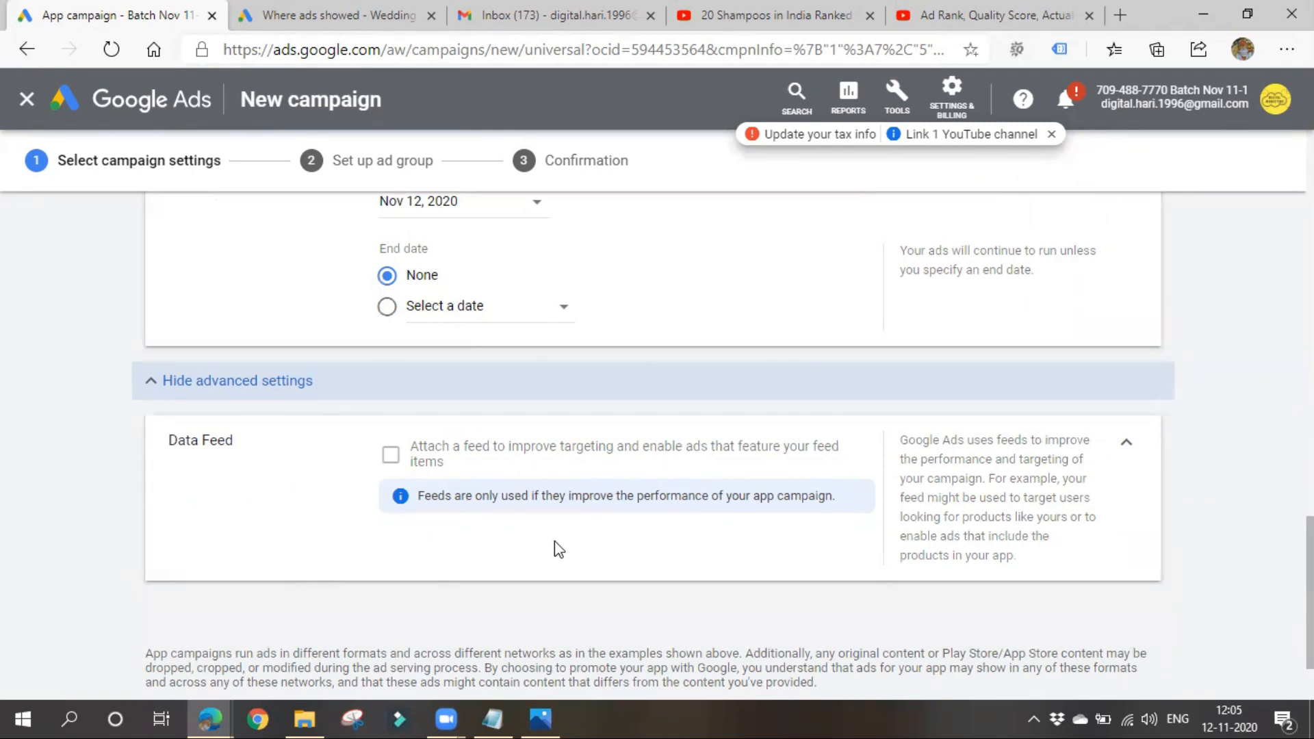
scroll(559, 544, "down", 2)
left_click(228, 639)
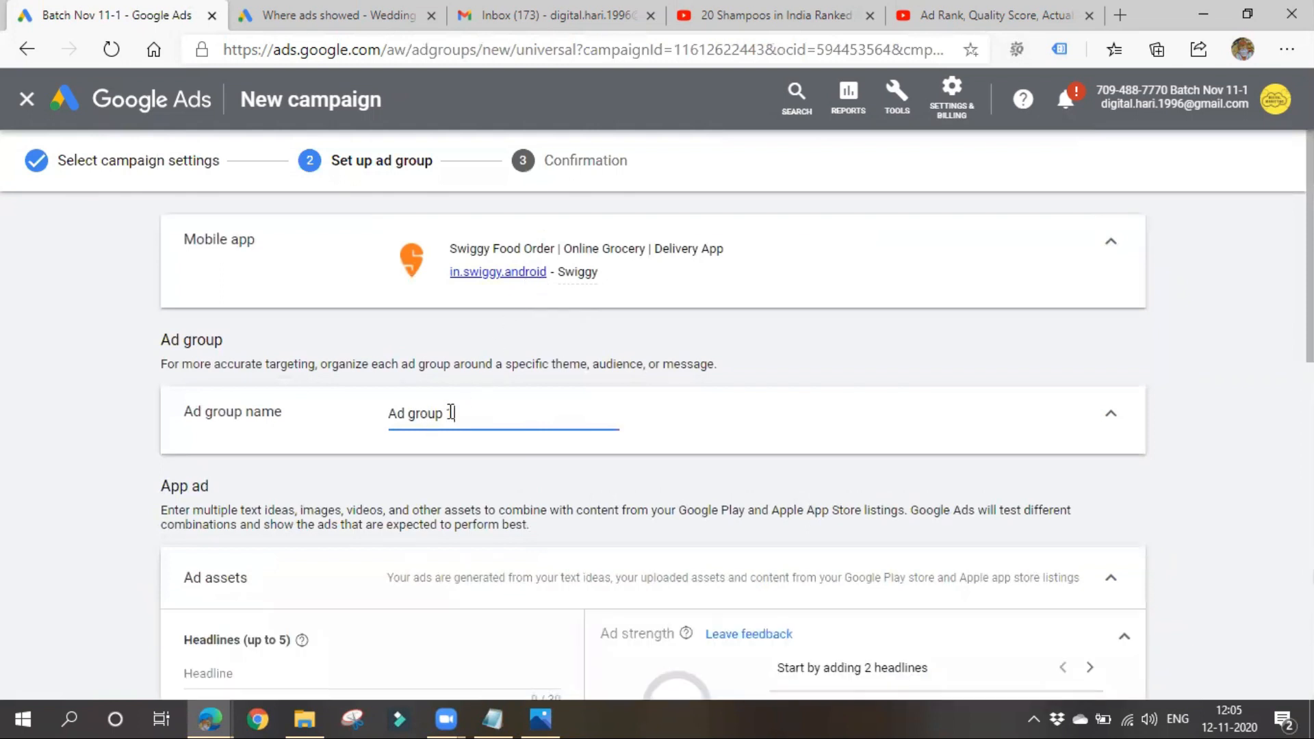
- Rename the ad group as Ad group 11–1
left_click_drag(446, 413, 386, 433)
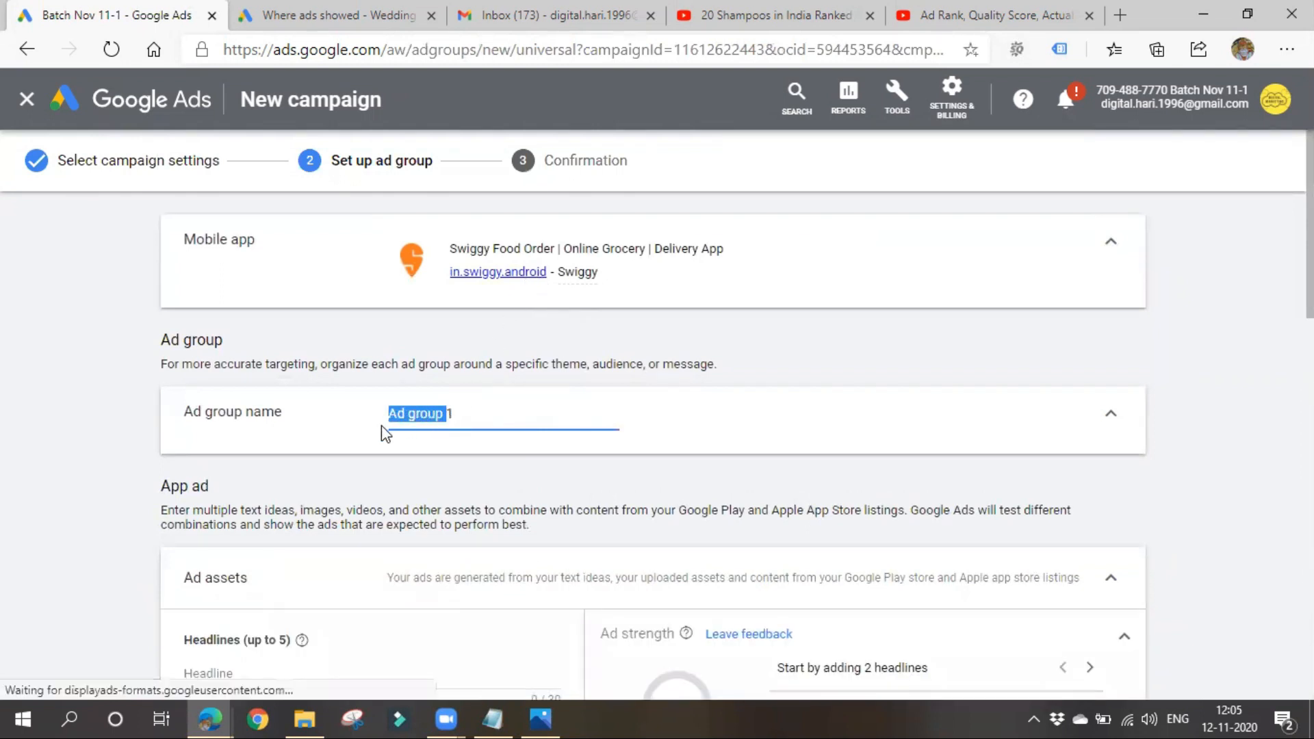
left_click(463, 409)
type("1-1")
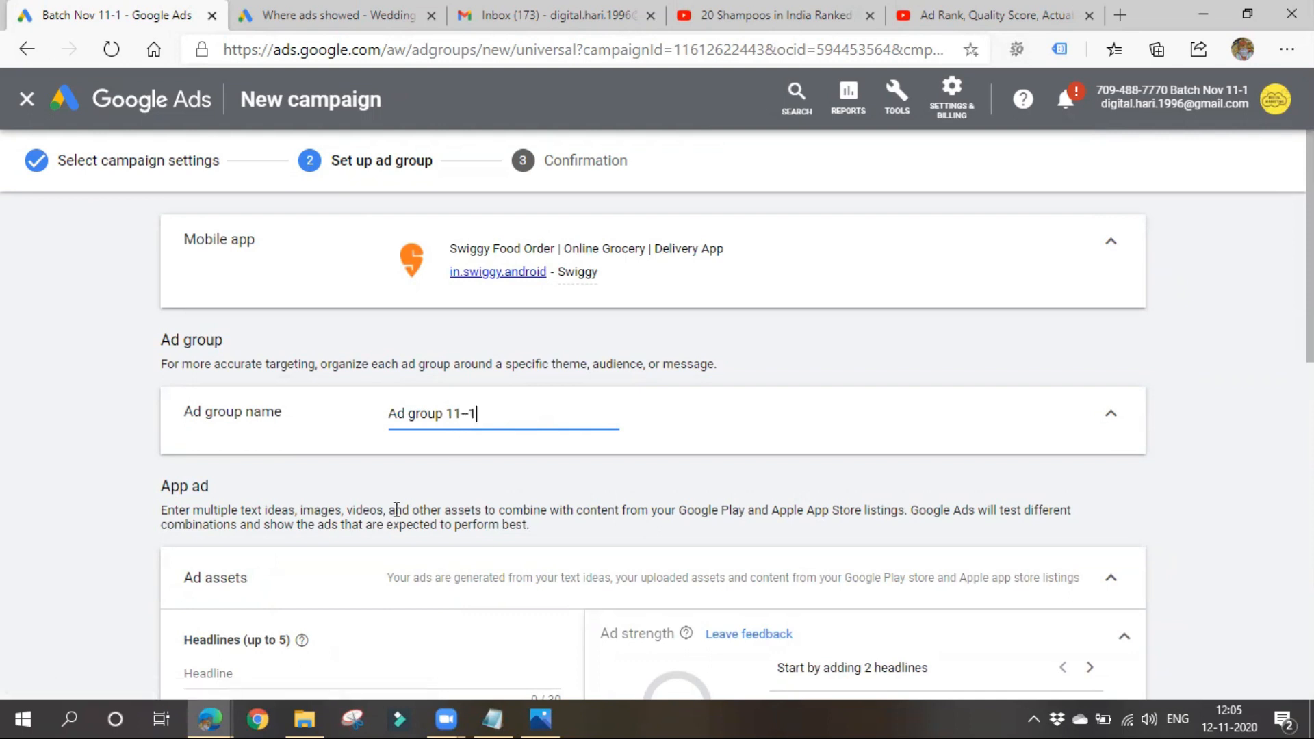
- Look over the app ad's asset fields, from headlines and descriptions to videos and HTML5, along with the ad previews
scroll(374, 528, "down", 3)
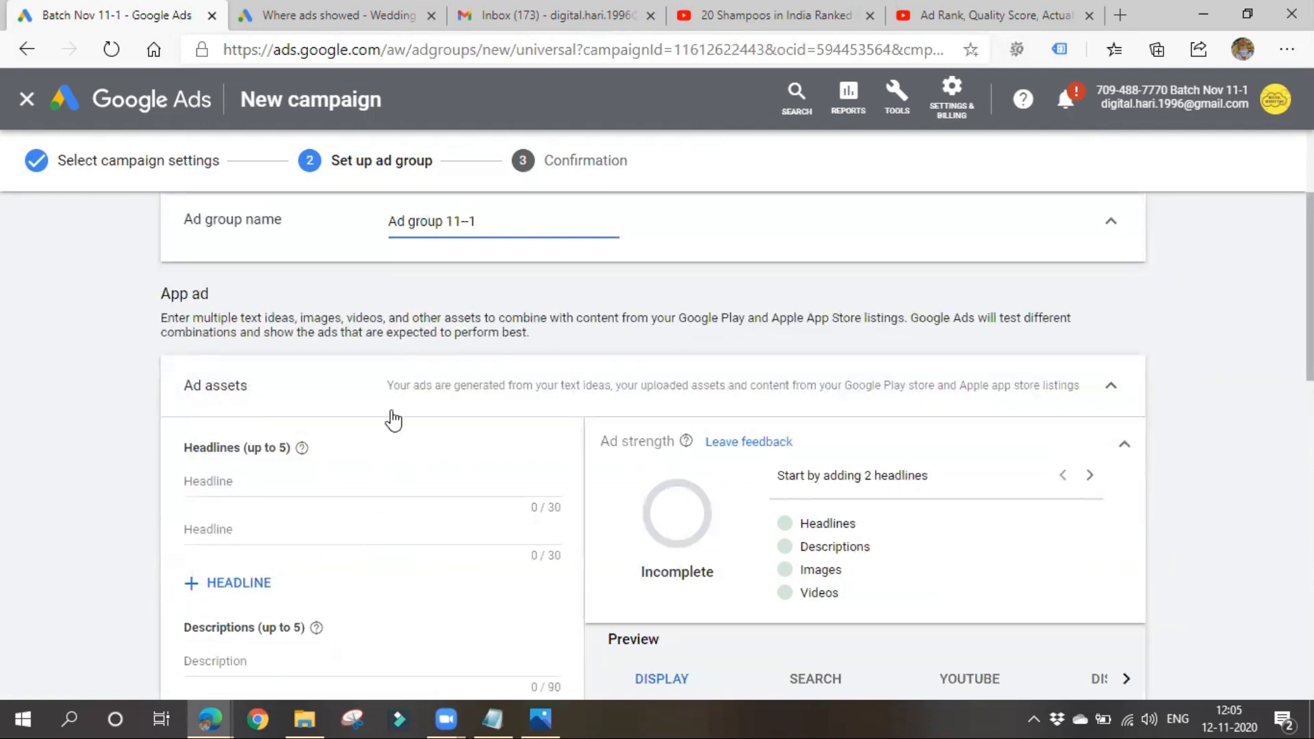
scroll(348, 559, "down", 12)
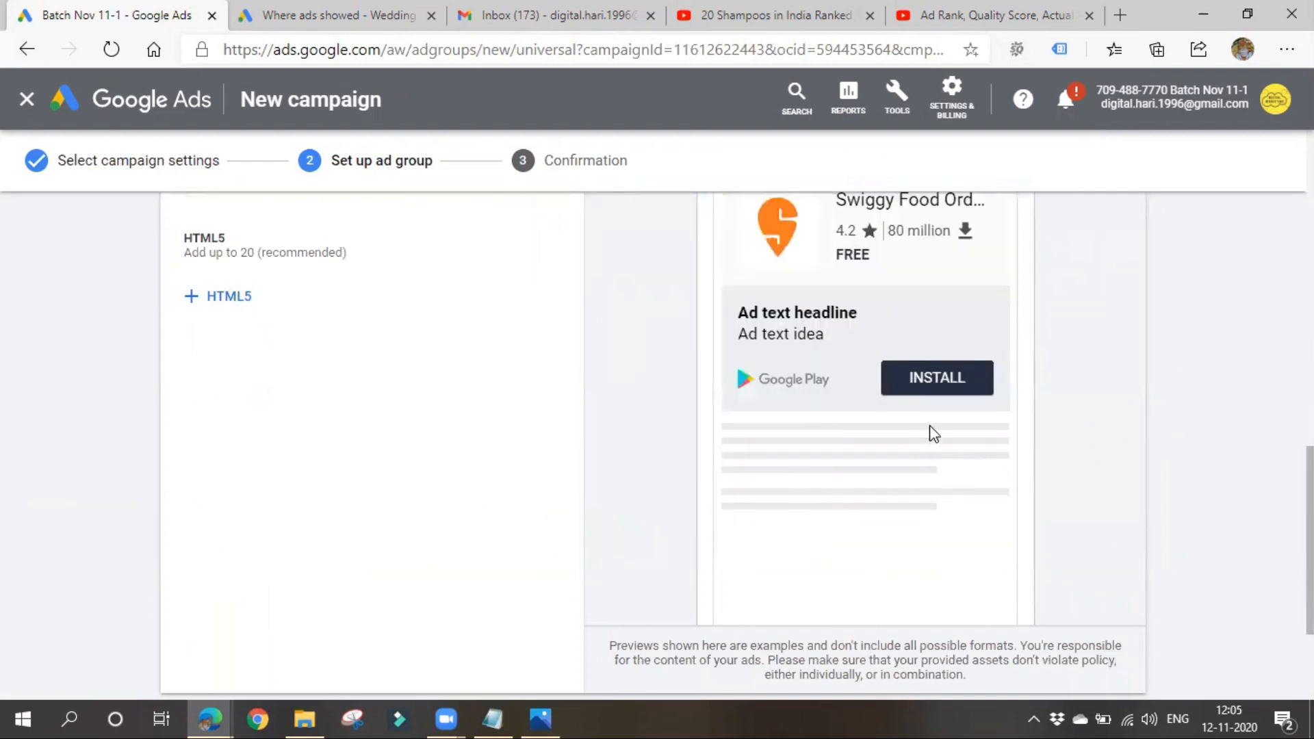
scroll(210, 492, "up", 7)
scroll(328, 552, "down", 6)
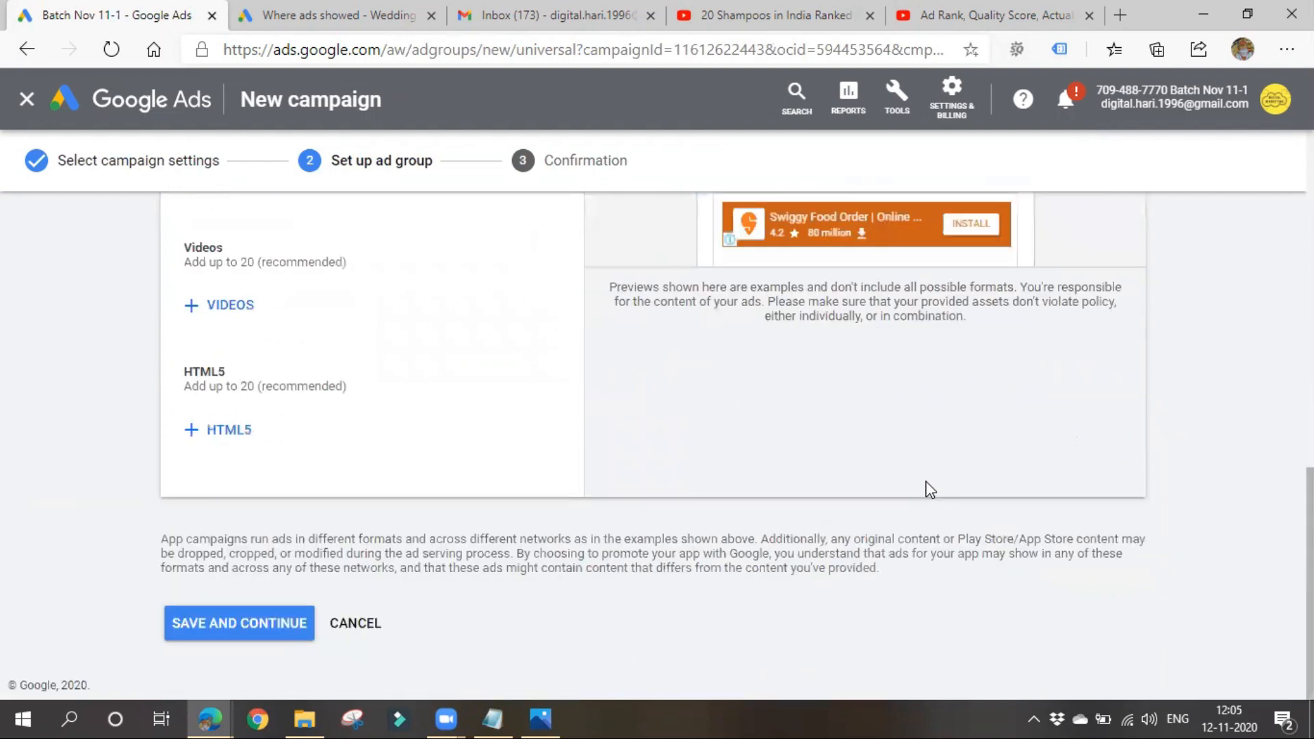
scroll(929, 489, "up", 3)
scroll(342, 601, "down", 3)
scroll(345, 602, "up", 9)
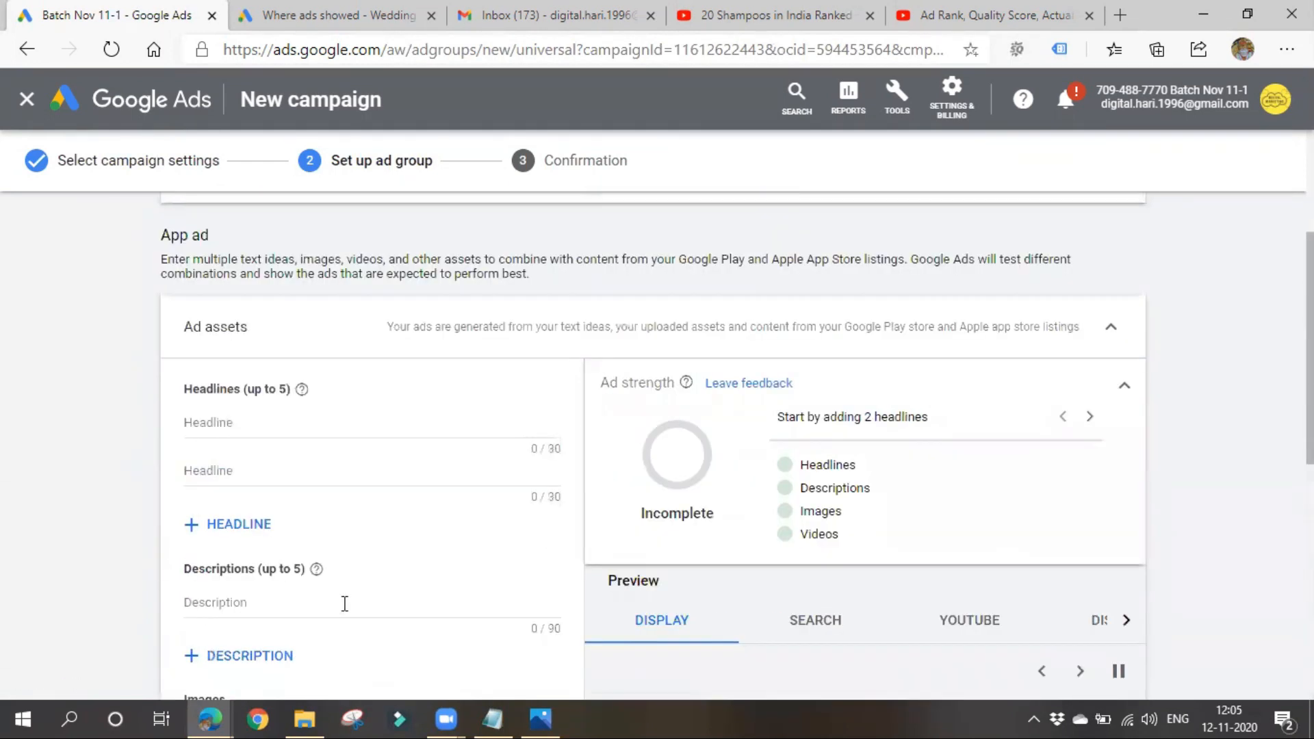
- Enter "online food delivery" as the app ad's first headline and move on to the second headline
left_click(317, 428)
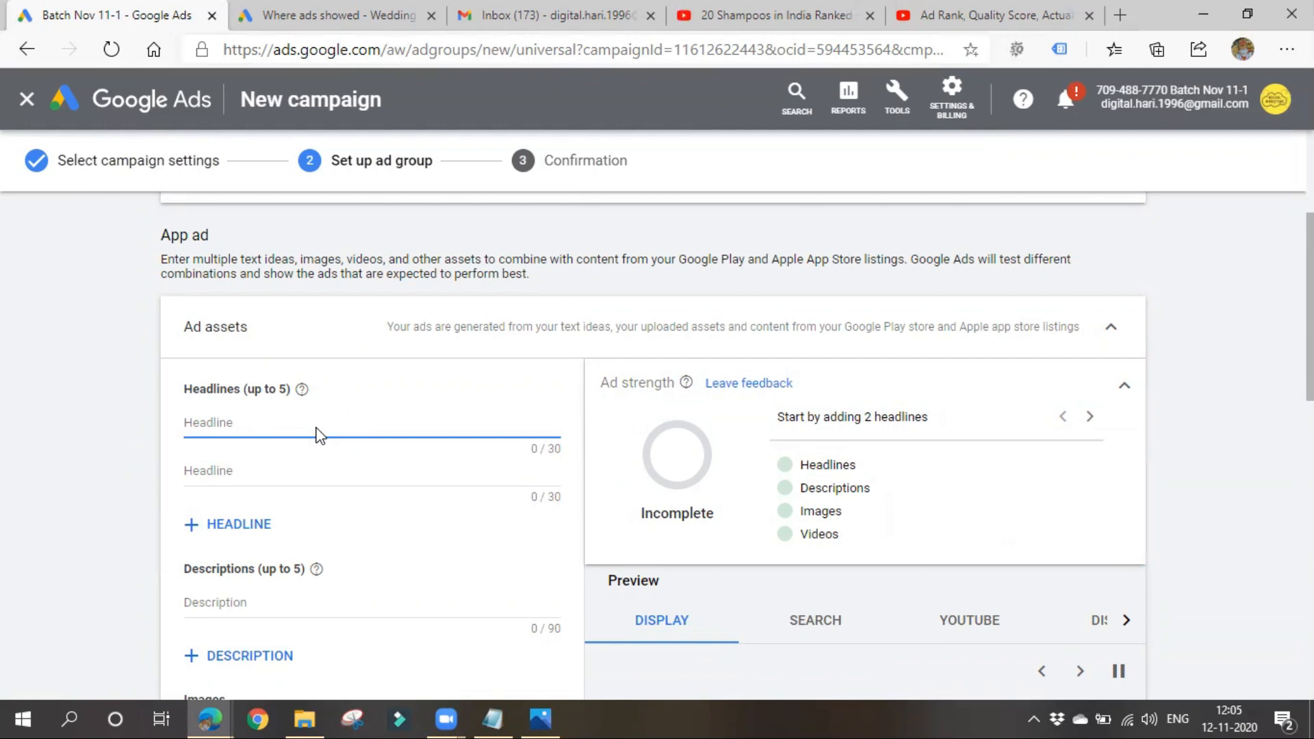
type("onl")
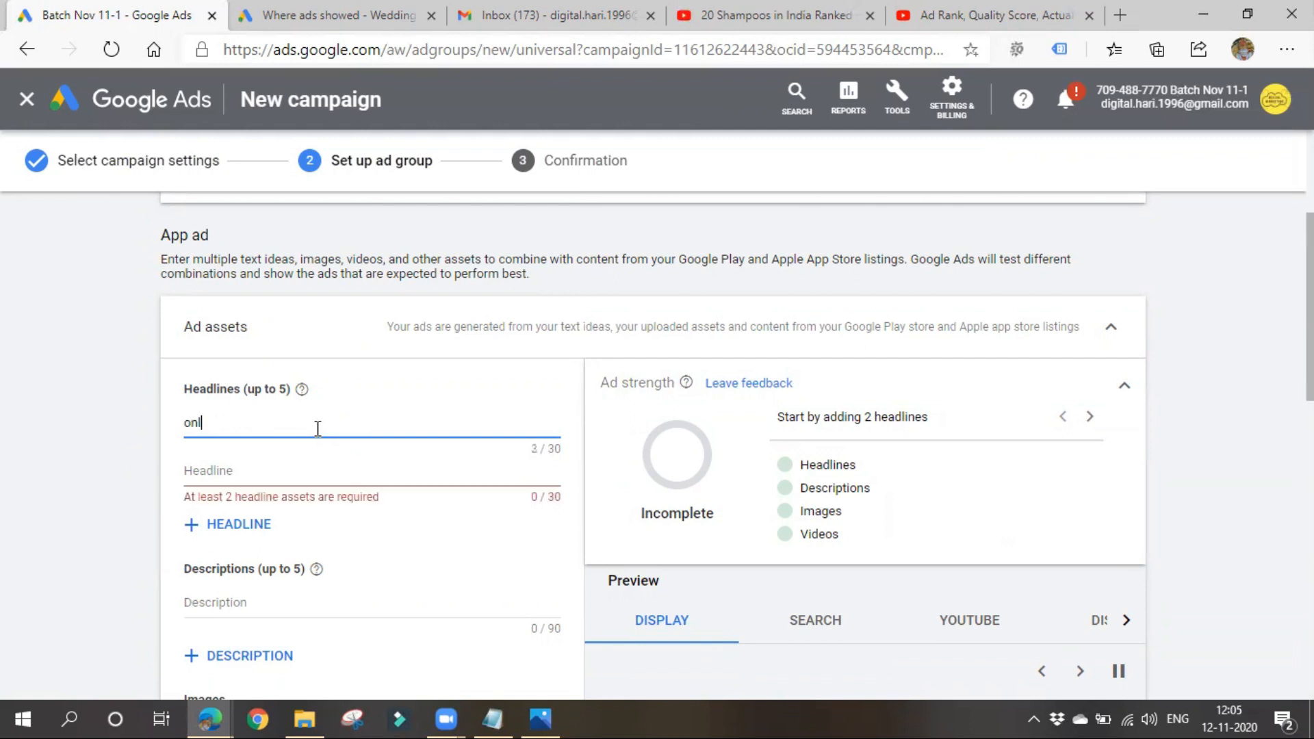
type("ine food delivery")
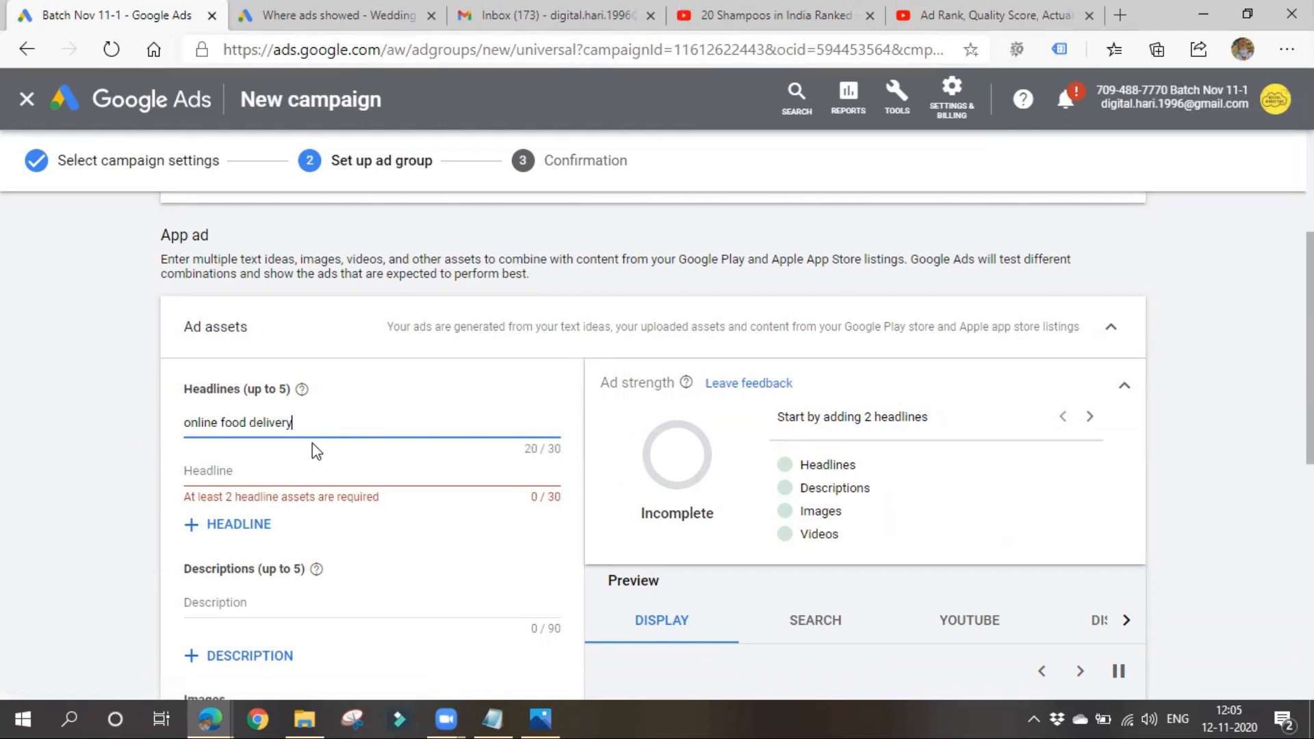
left_click(316, 472)
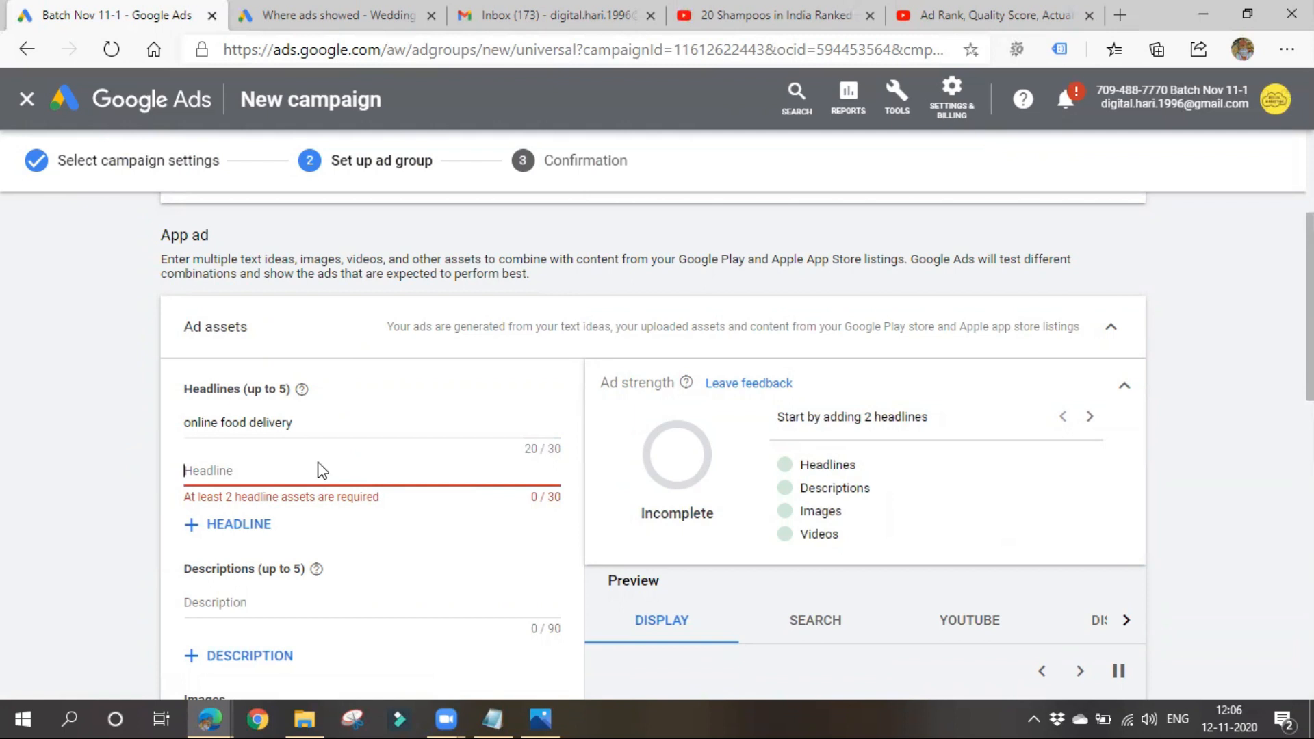
- Enter "Swiggy" as the app ad's second headline and check the text in the display ad preview
type("Swiggy")
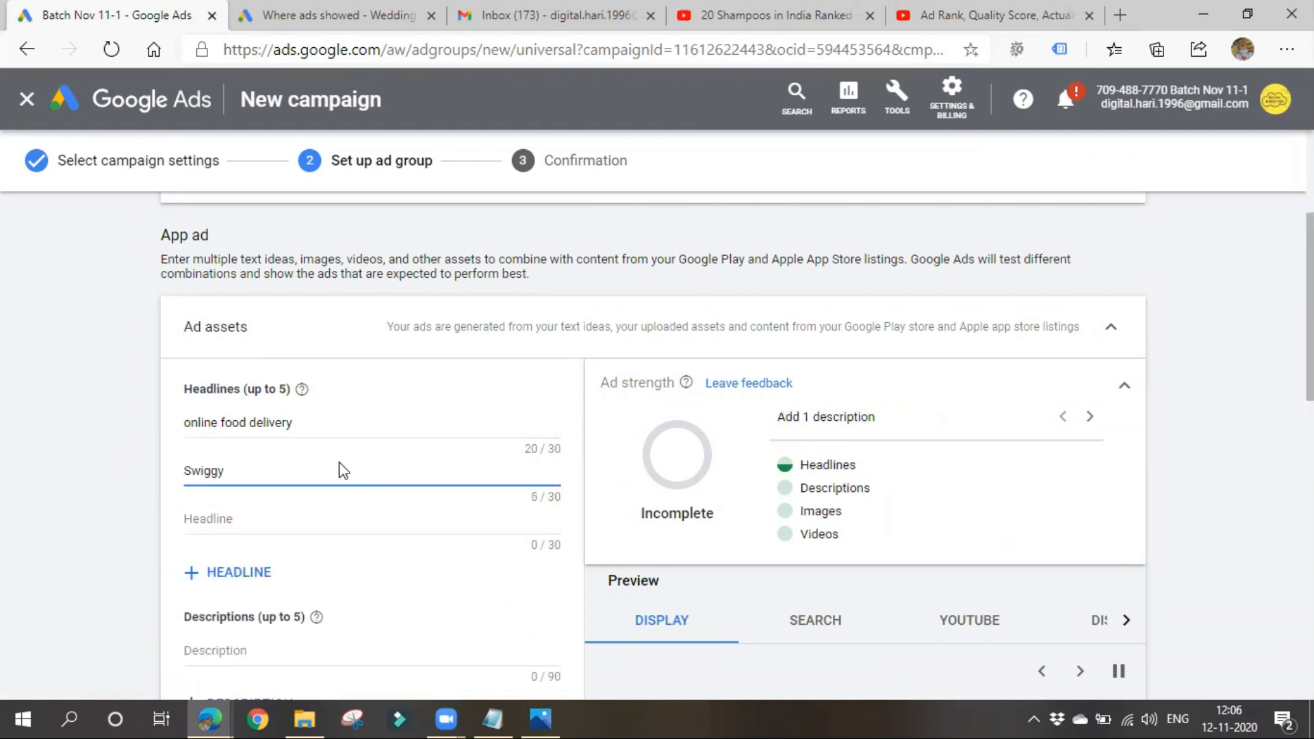
scroll(349, 471, "down", 3)
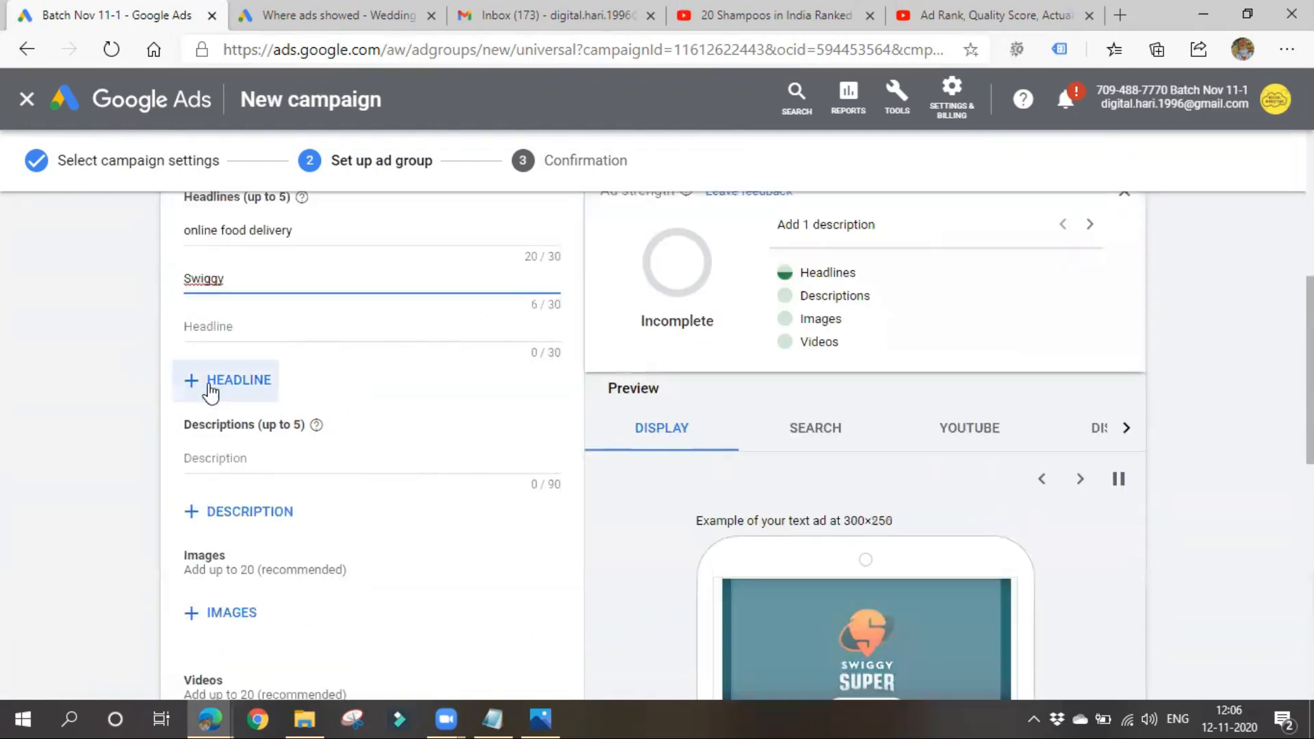
scroll(801, 430, "down", 6)
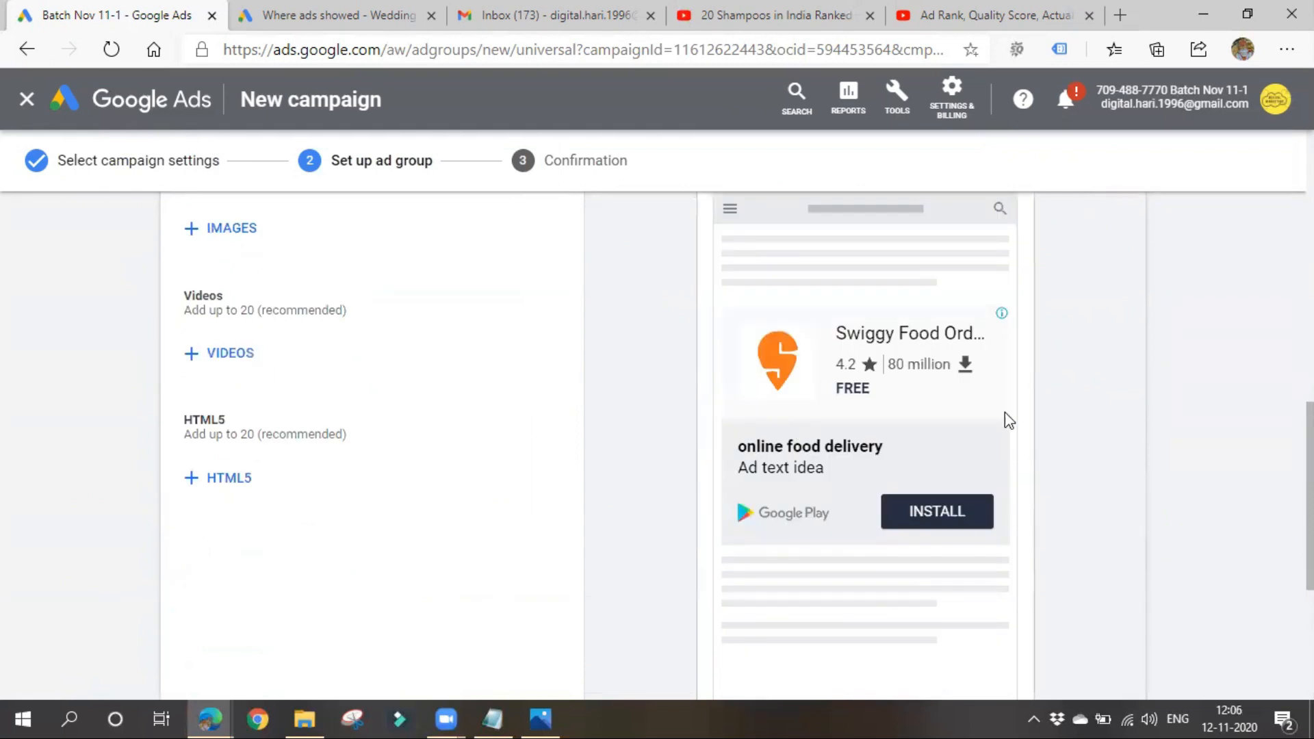
scroll(530, 553, "up", 3)
scroll(761, 526, "down", 3)
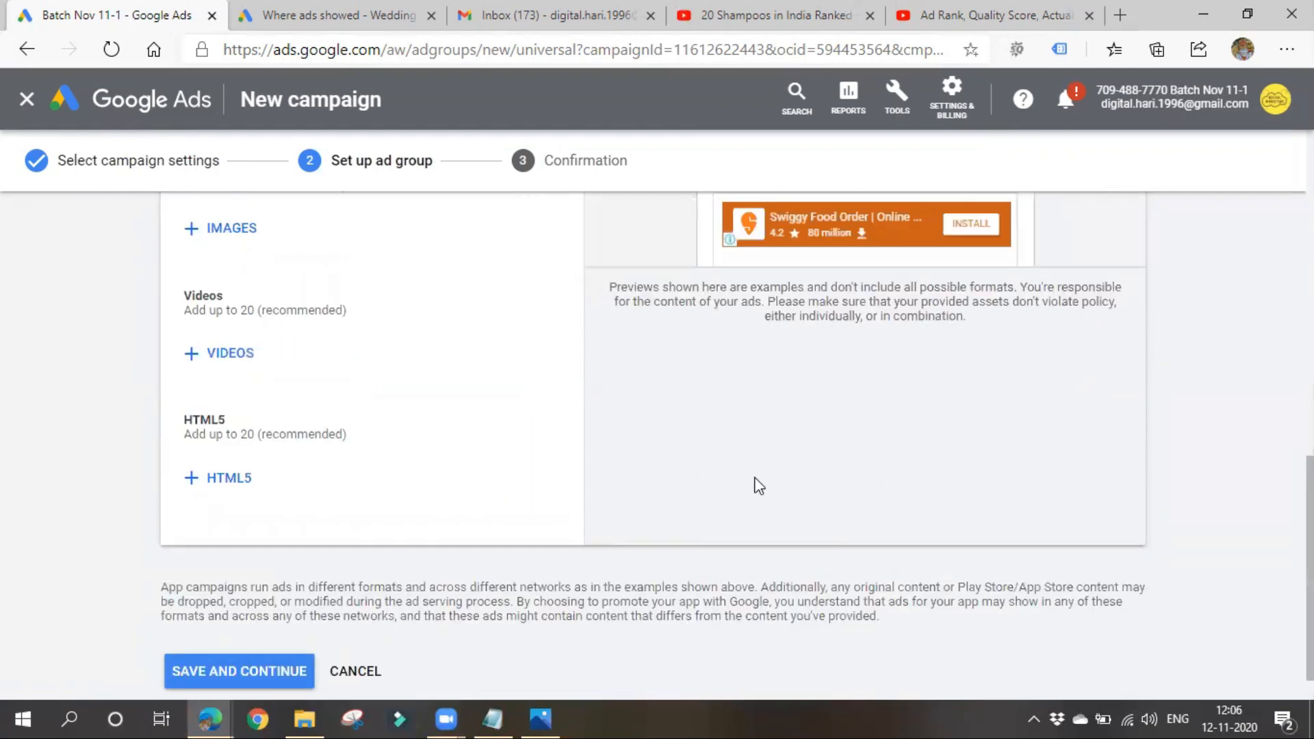
- Enter "Delivers Food Free of Cost from your Lovable Restuarants" as the app ad's first description
scroll(252, 542, "up", 6)
left_click(251, 464)
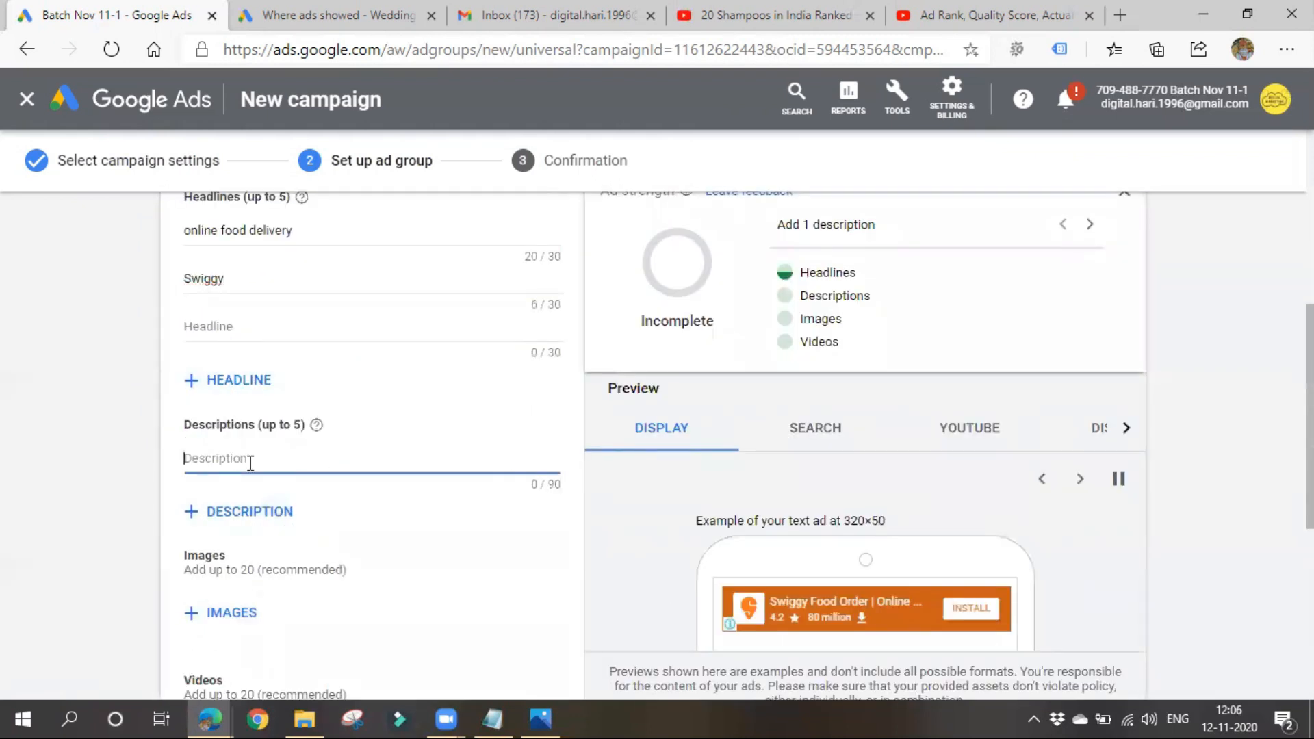
type("D")
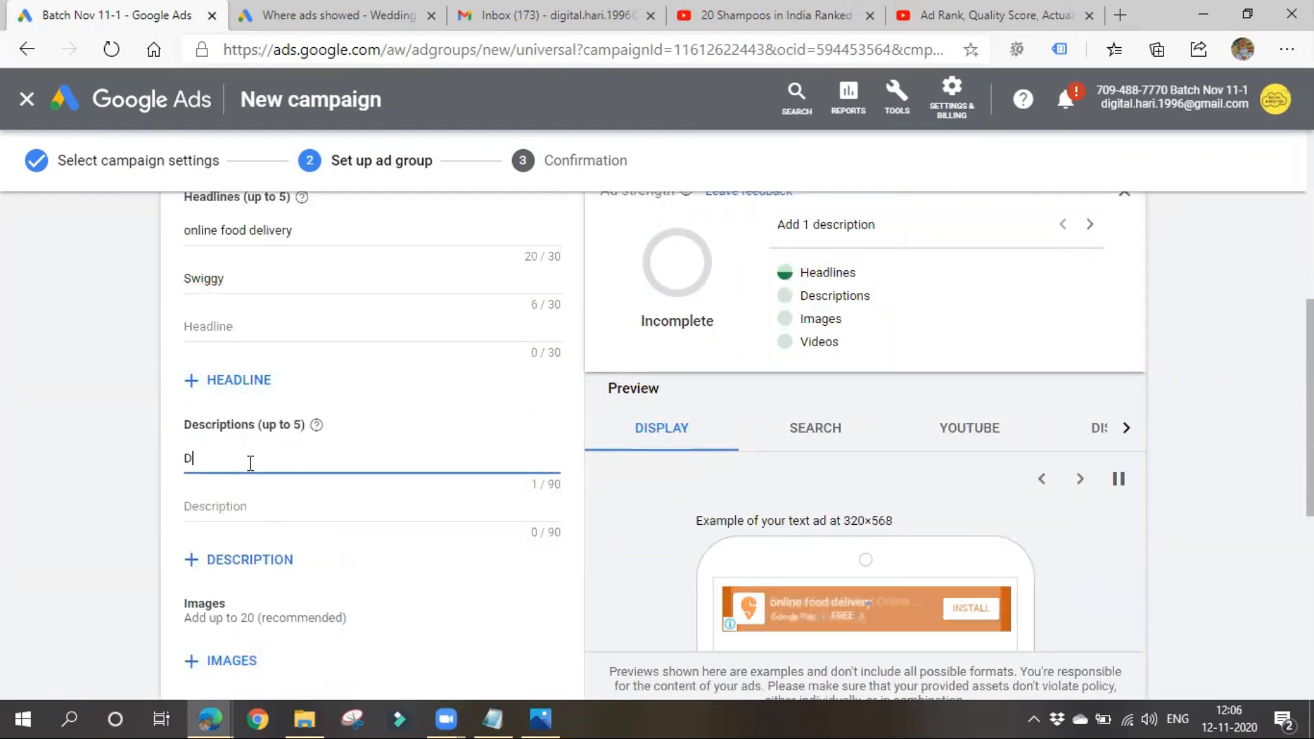
type("elivers ")
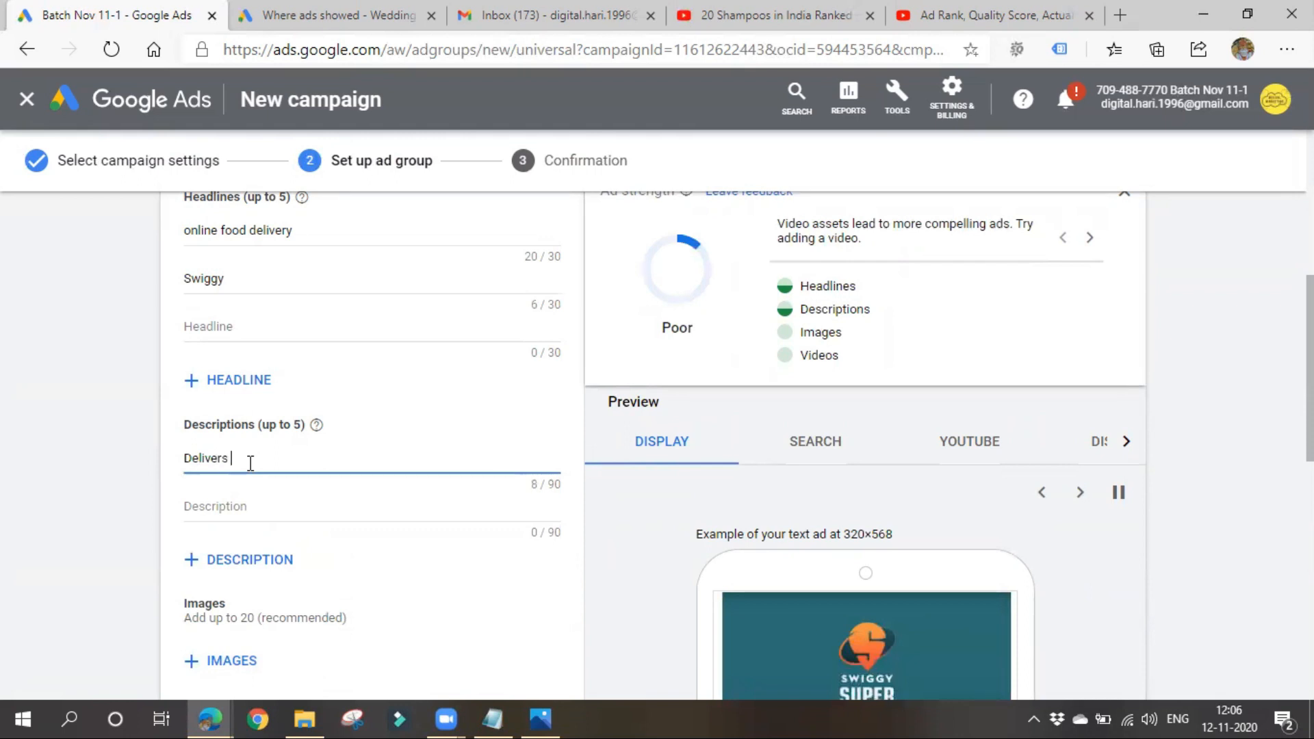
type("Food ")
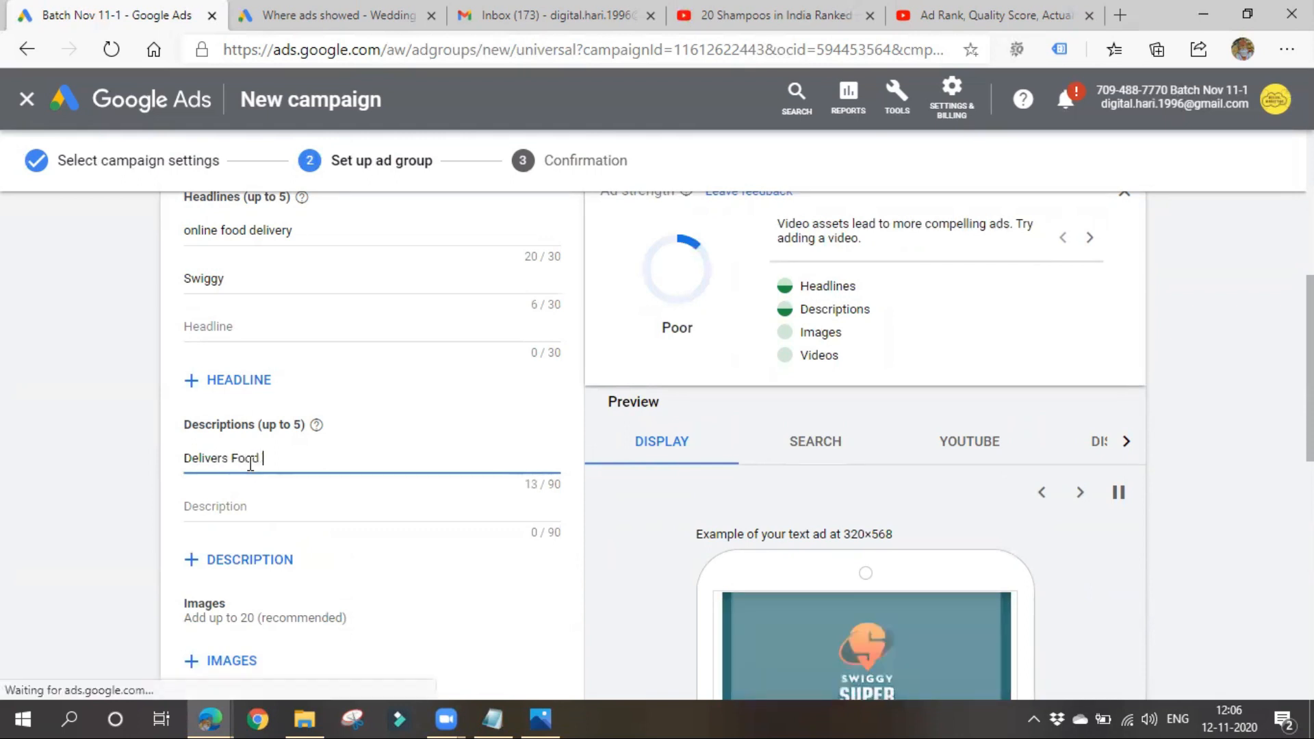
type("Free of Cost")
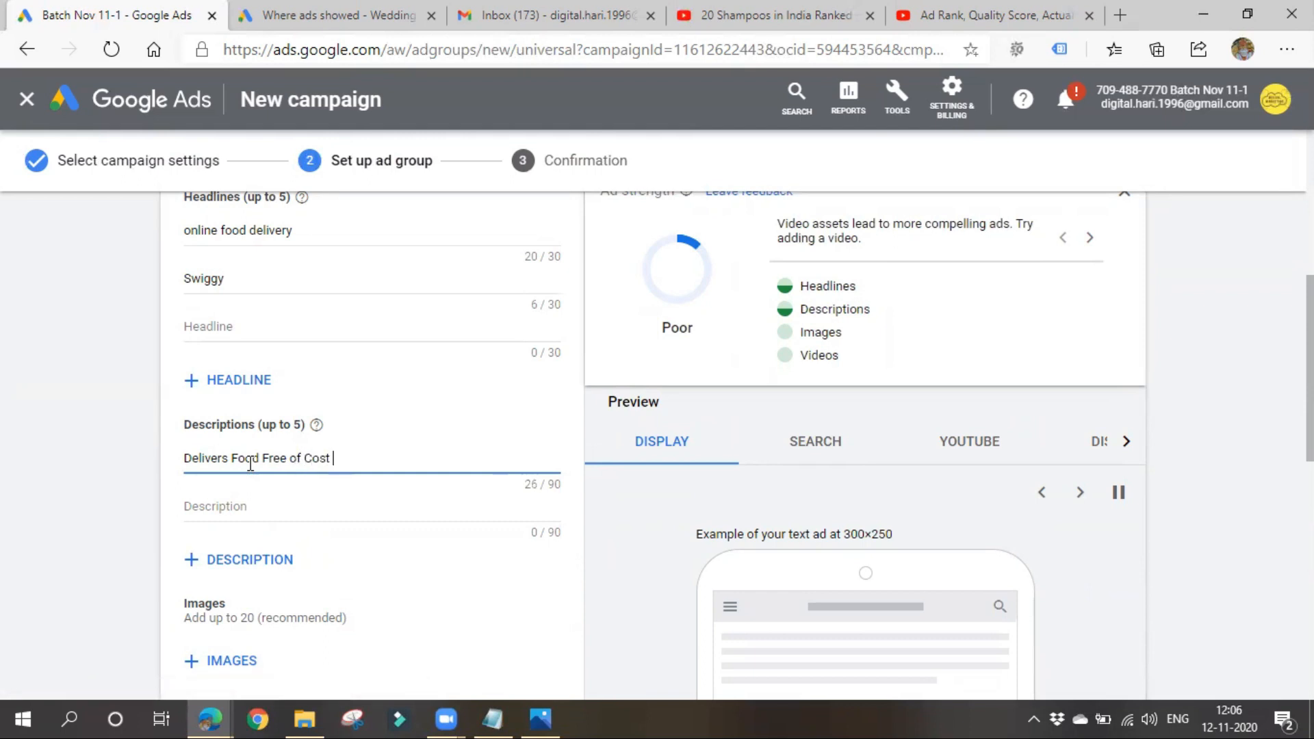
type(" from your Lo")
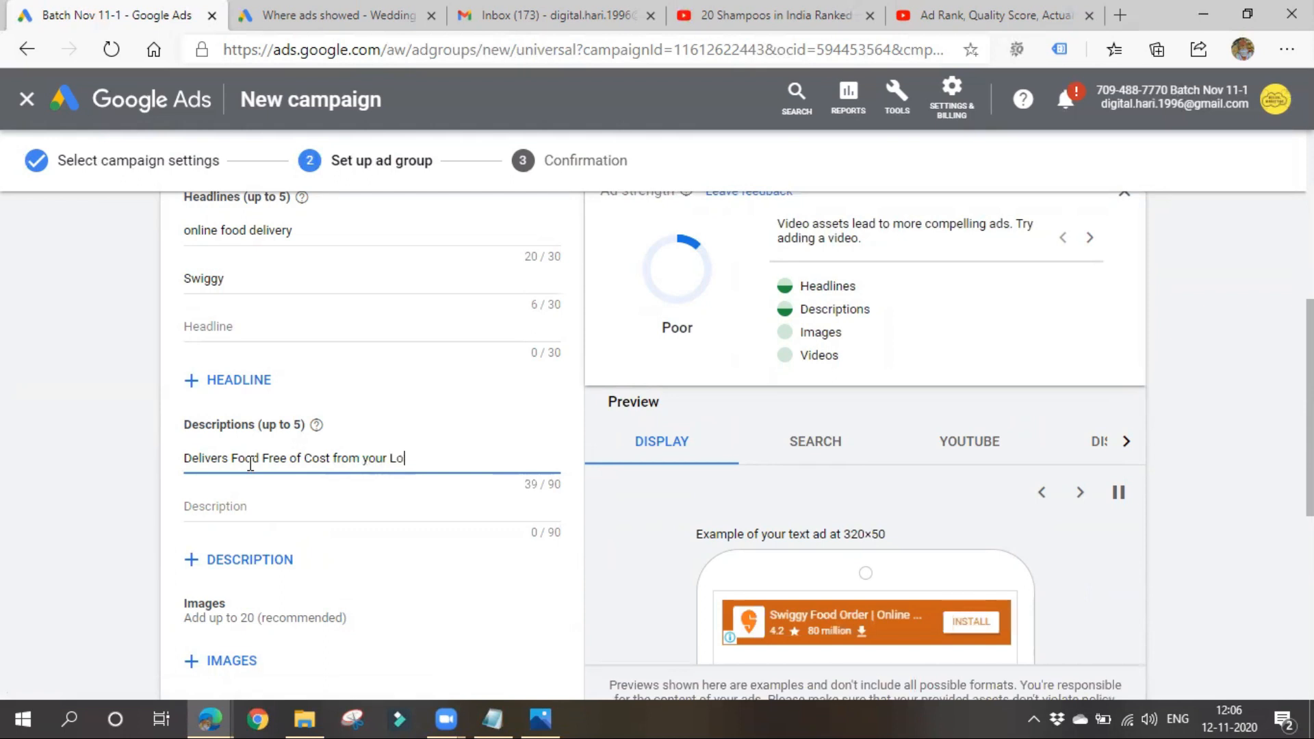
type("vable Restuarants")
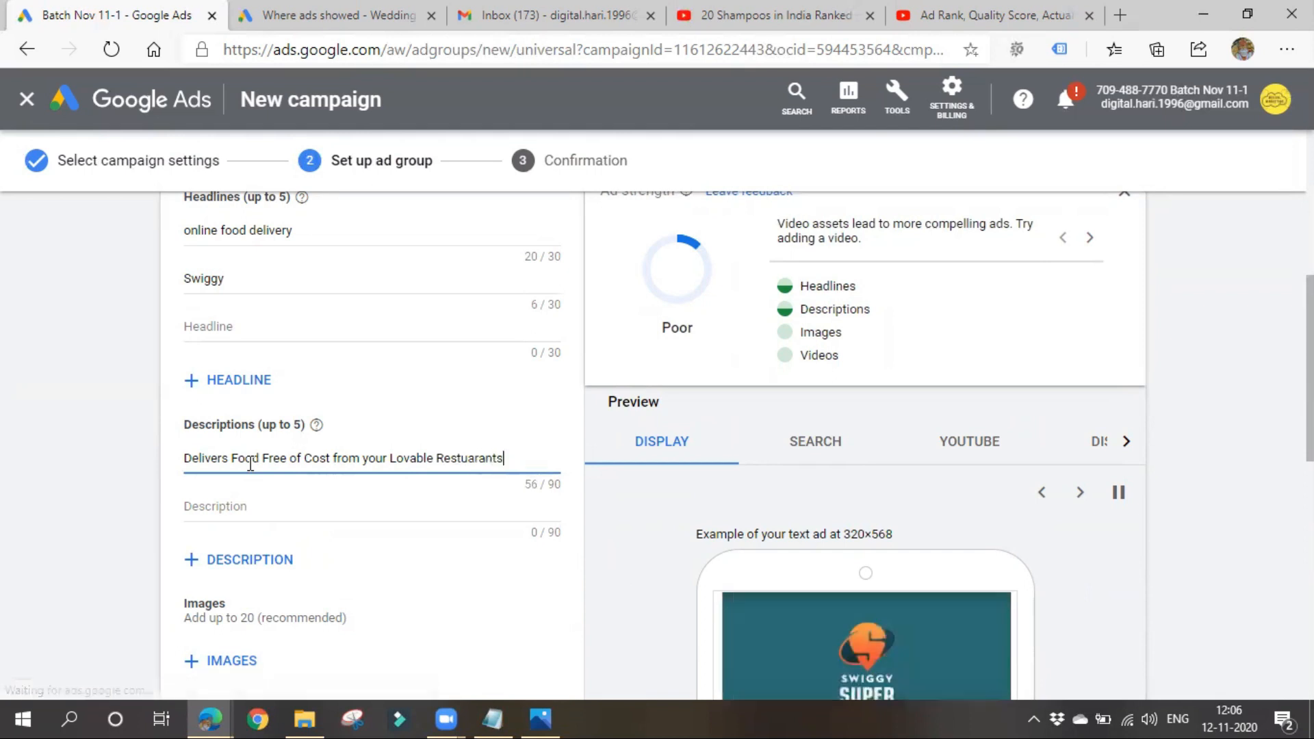
left_click(351, 522)
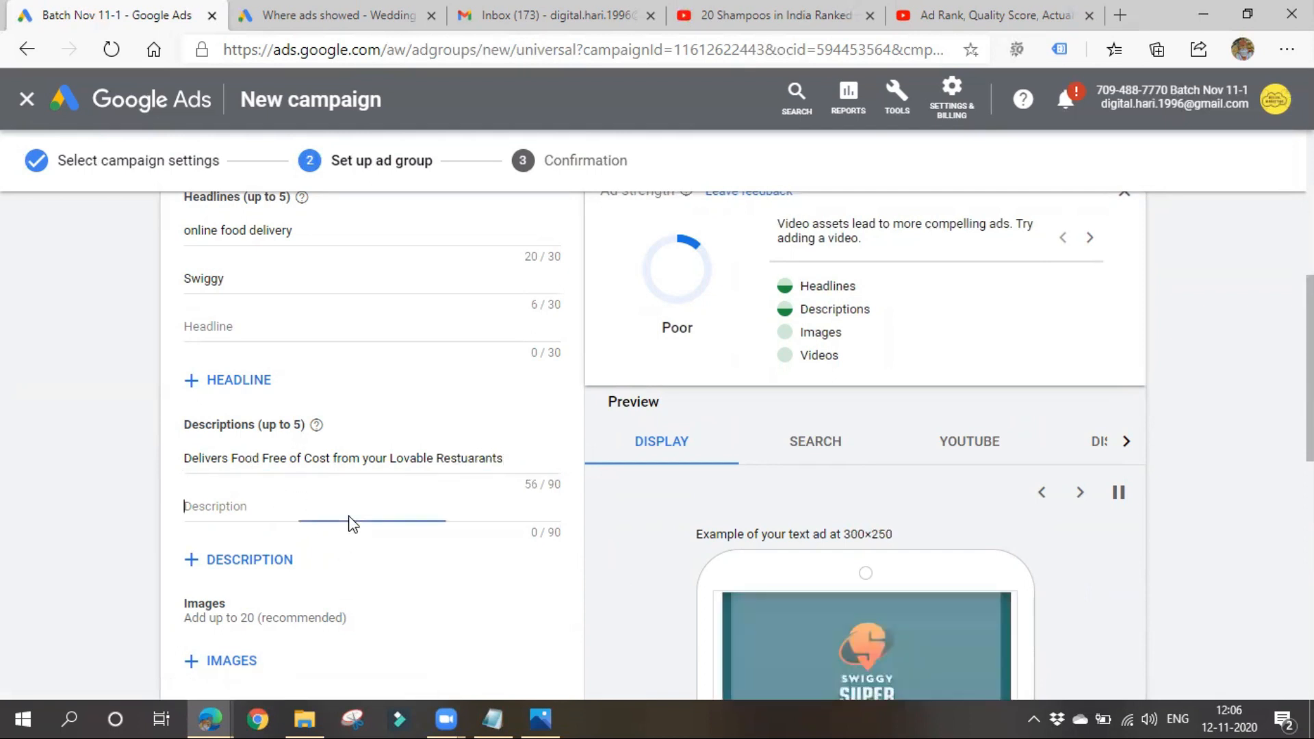
- Compare how the headlines and description appear in the Display and Search ad previews
scroll(836, 490, "down", 5)
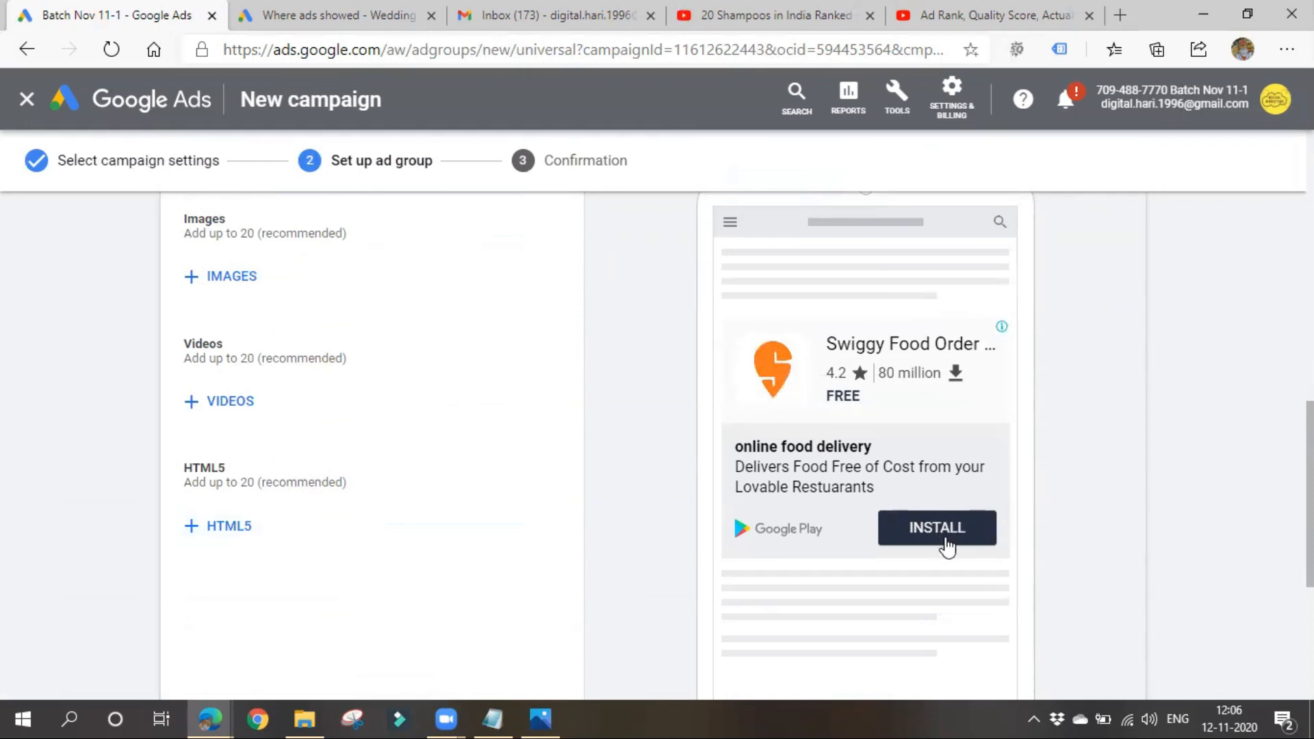
scroll(948, 547, "up", 4)
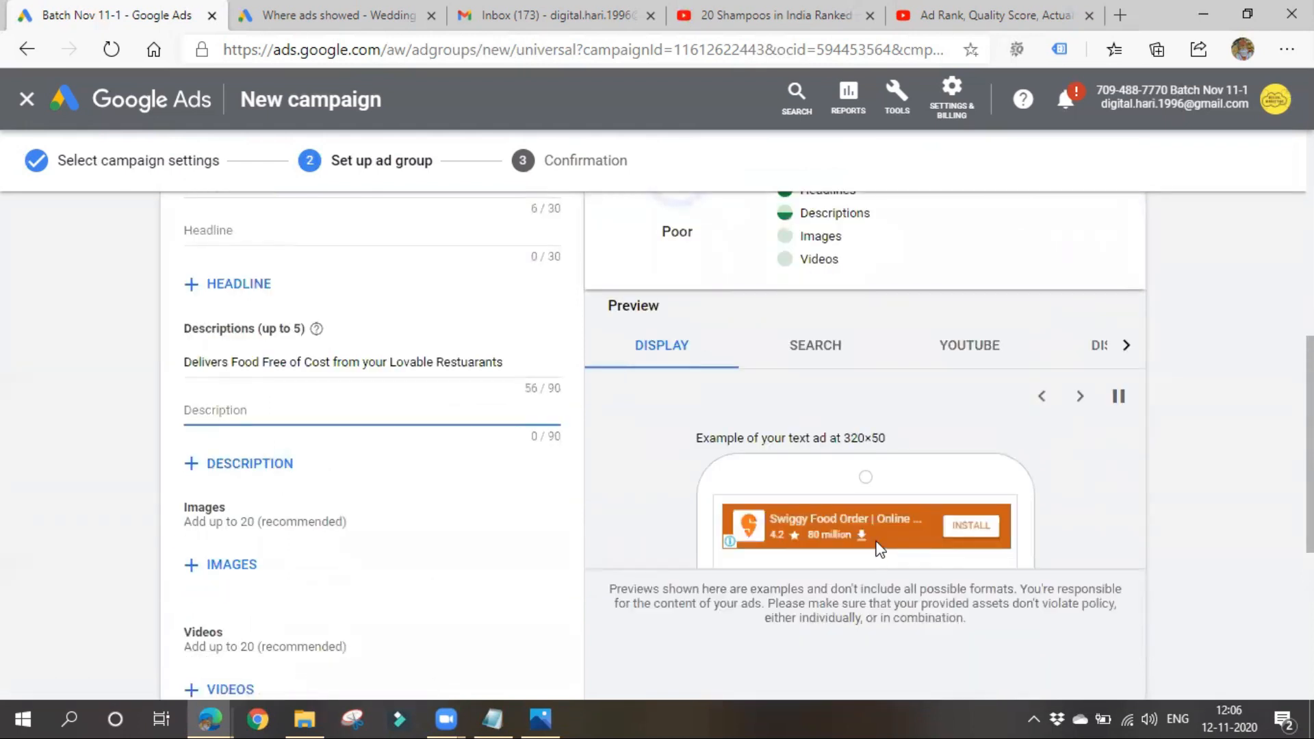
left_click(839, 361)
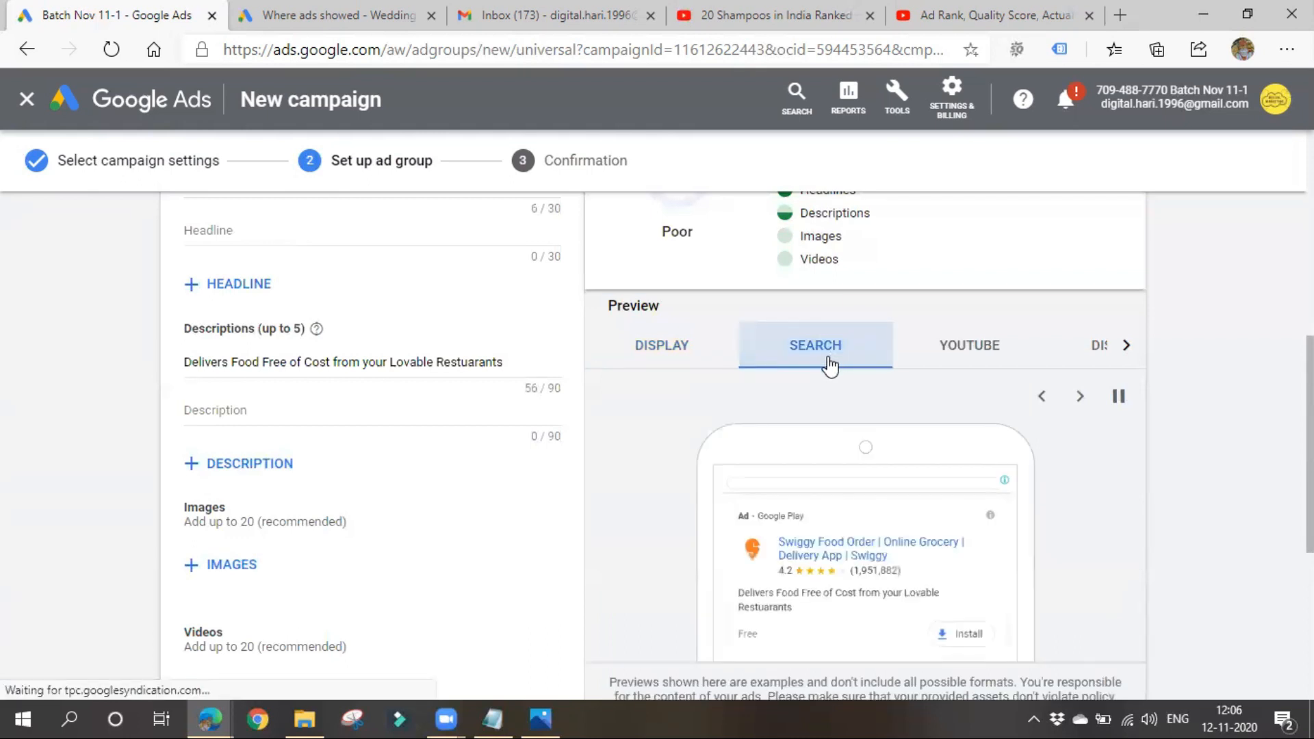
scroll(807, 405, "down", 1)
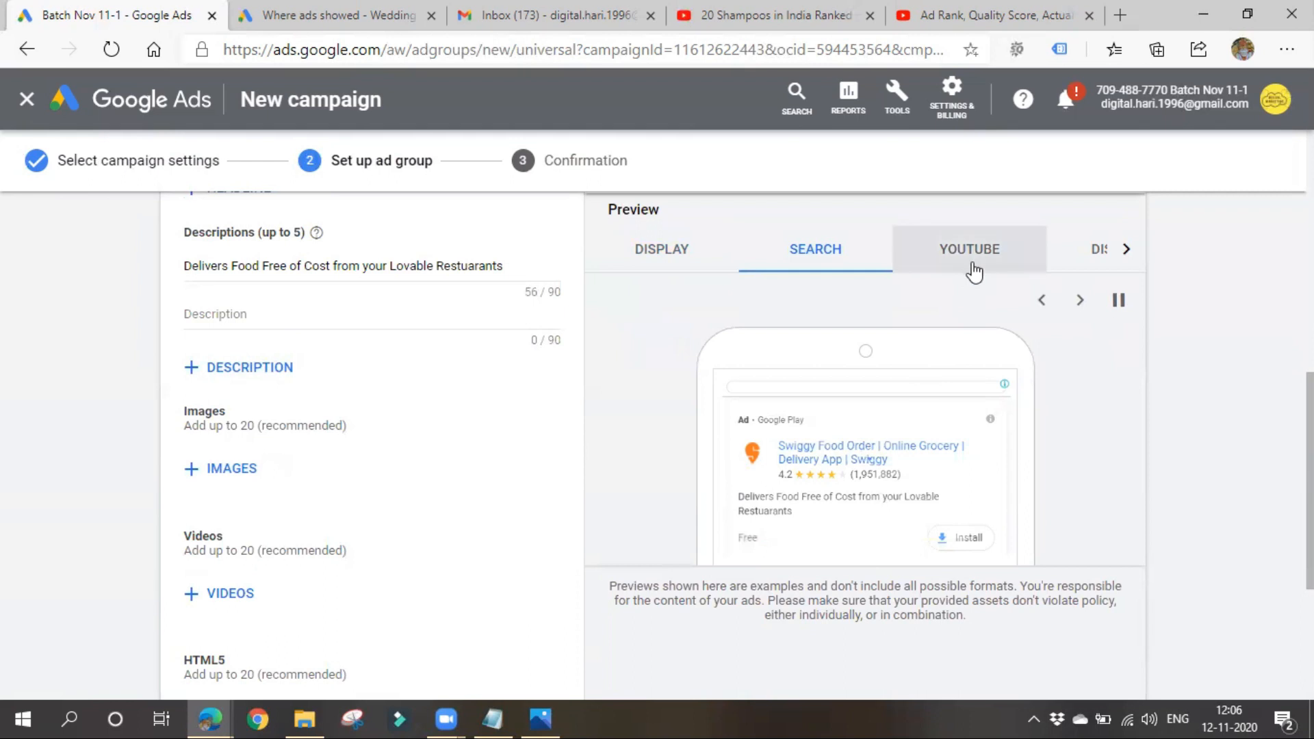
left_click(690, 269)
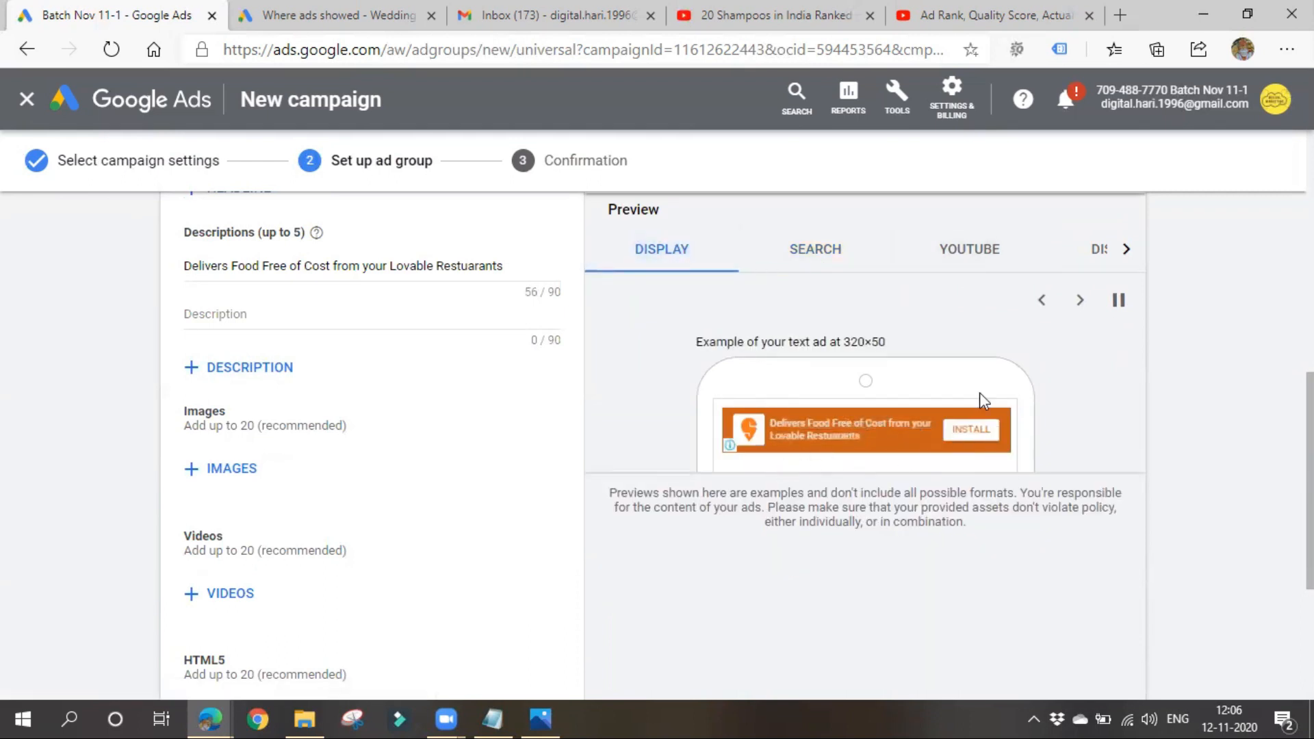
left_click(815, 257)
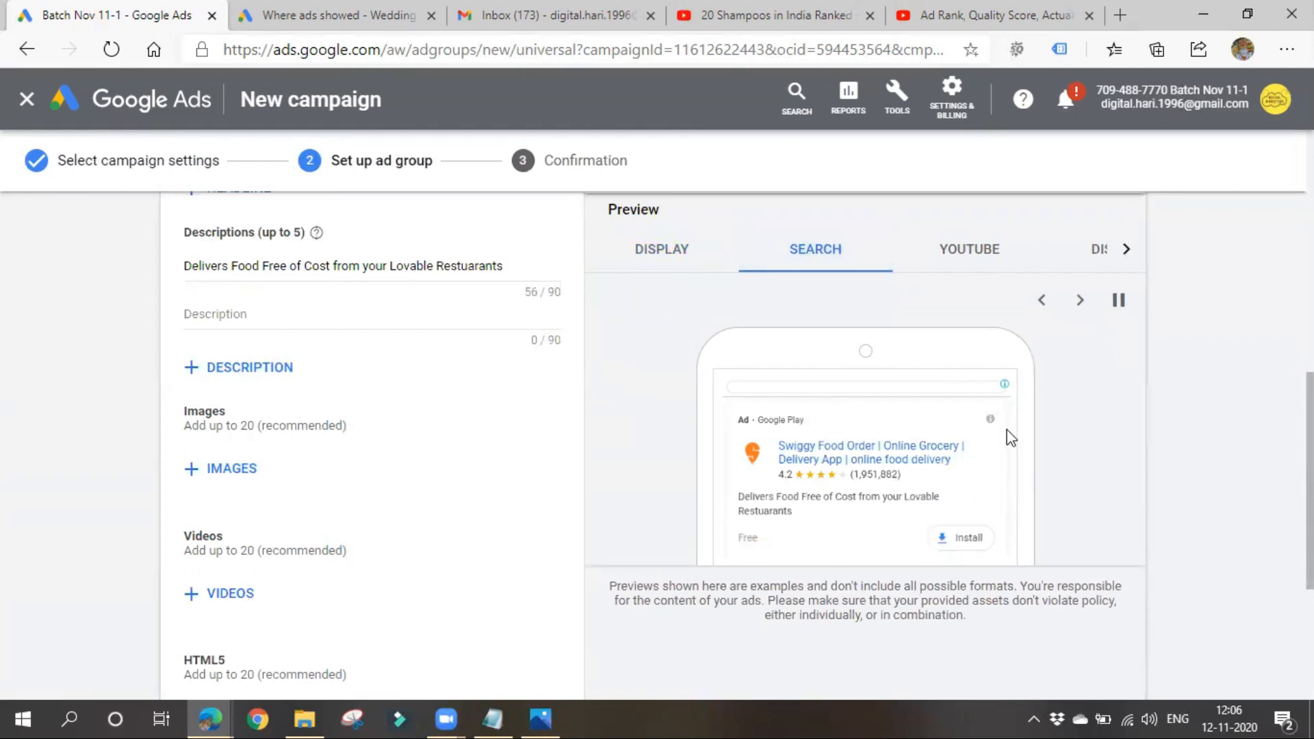
- Examine the app ad's YouTube preview, including its placement among videos and its install option
left_click(971, 267)
scroll(723, 394, "down", 3)
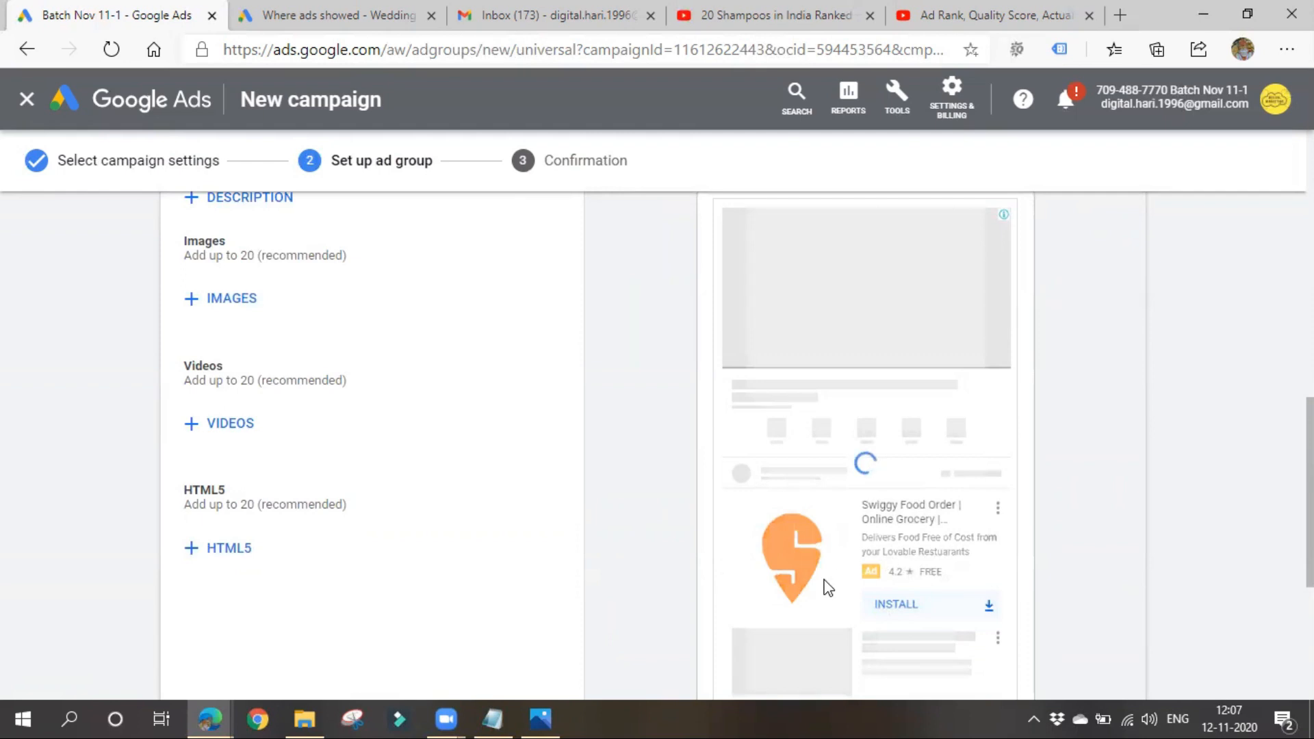
scroll(791, 578, "up", 3)
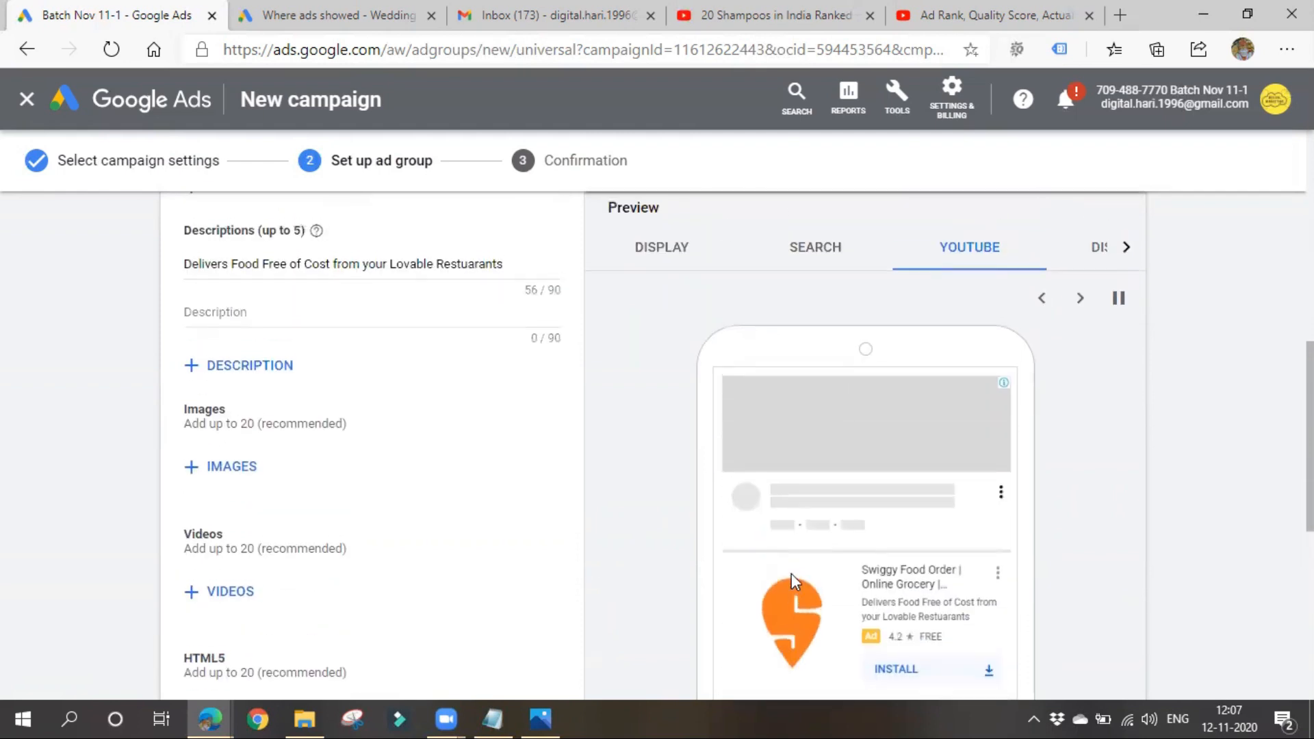
scroll(1127, 495, "down", 3)
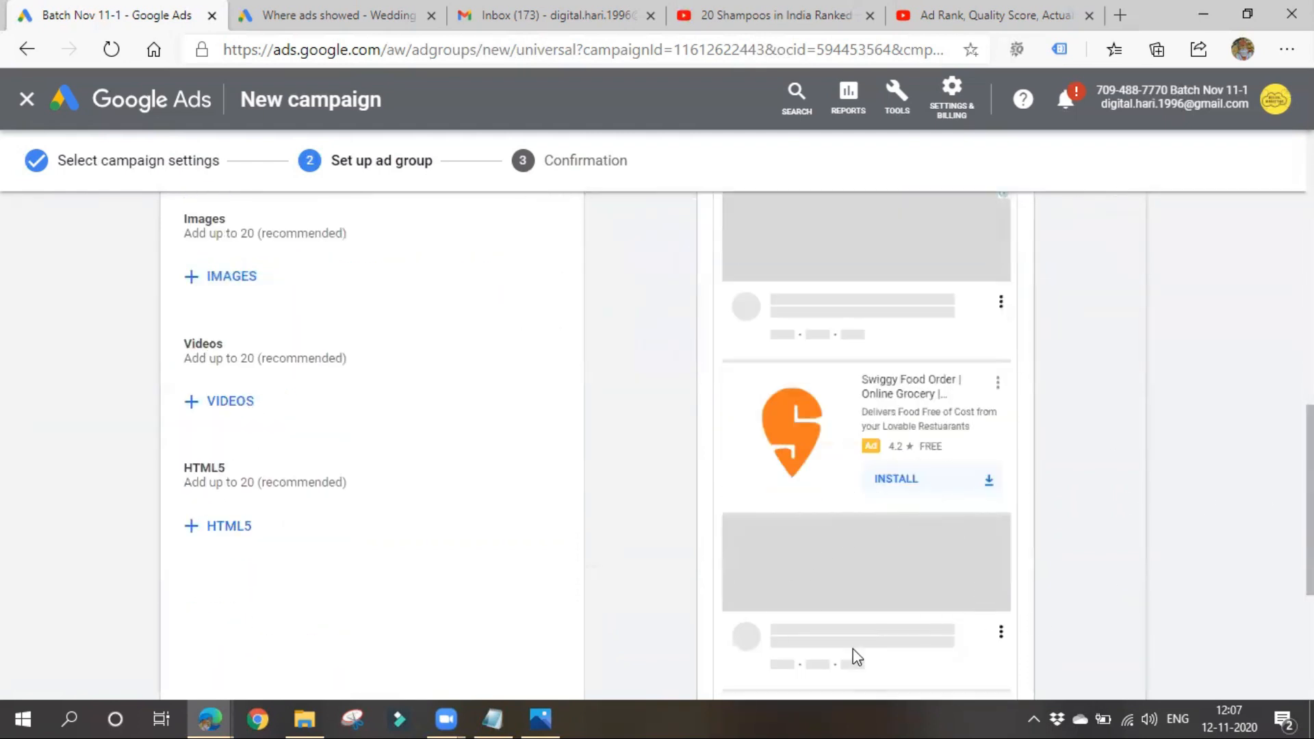
scroll(887, 619, "up", 5)
scroll(887, 624, "down", 5)
scroll(1014, 573, "up", 1)
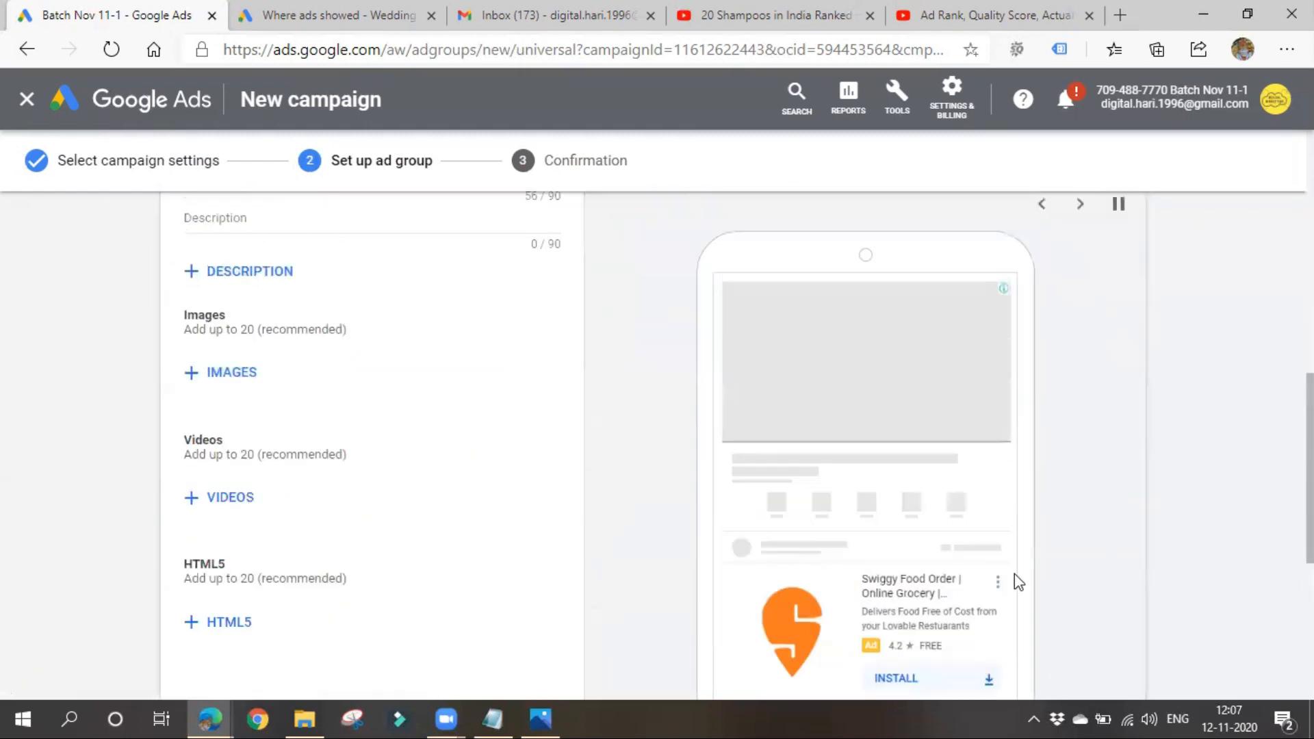
scroll(1014, 574, "up", 4)
- Examine the app ad's Discover preview, checking the image, headline and description text
left_click(1086, 450)
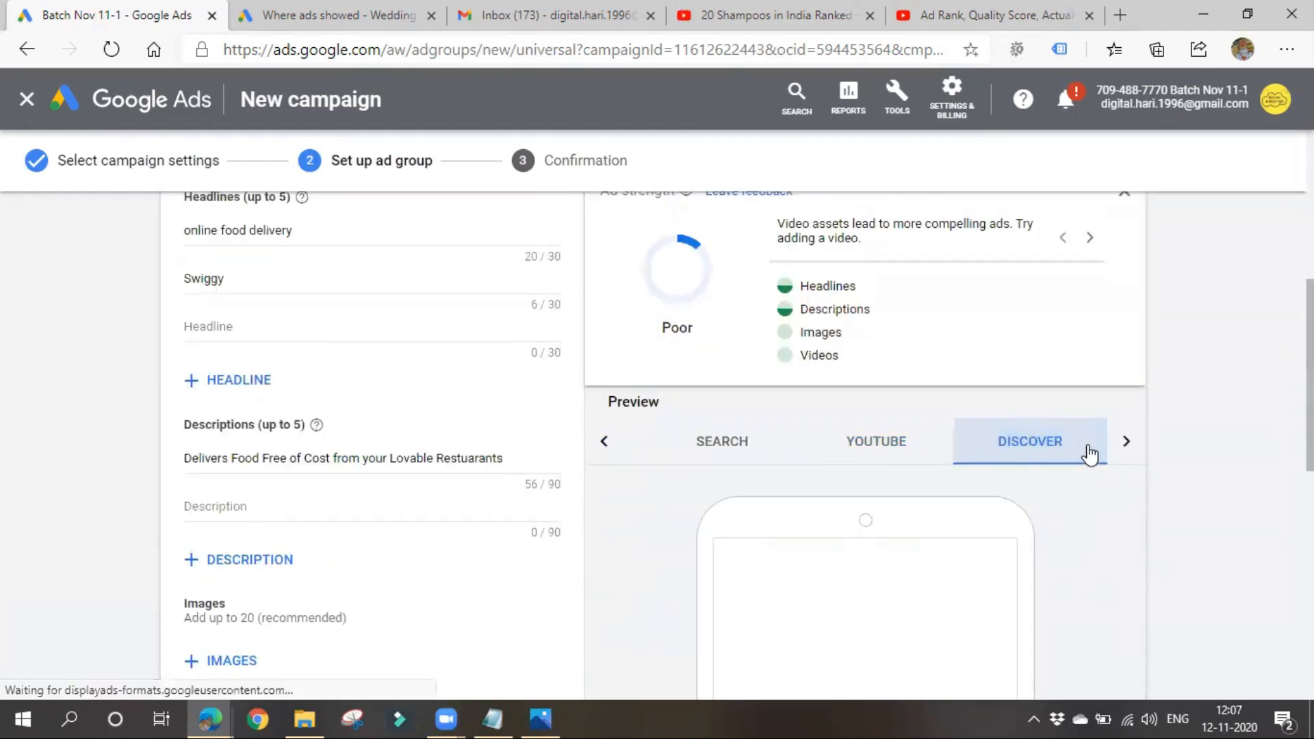
scroll(1073, 565, "down", 3)
scroll(1013, 527, "down", 4)
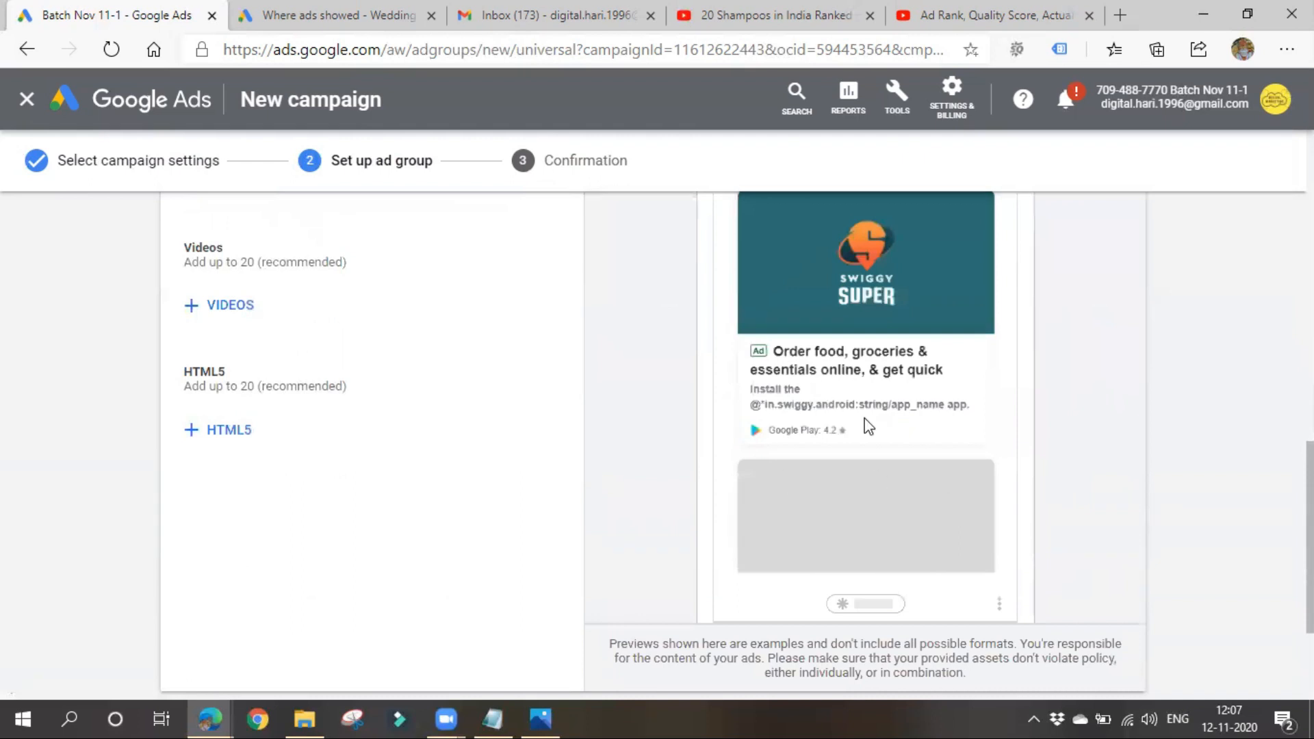
scroll(867, 425, "up", 2)
scroll(801, 605, "up", 3)
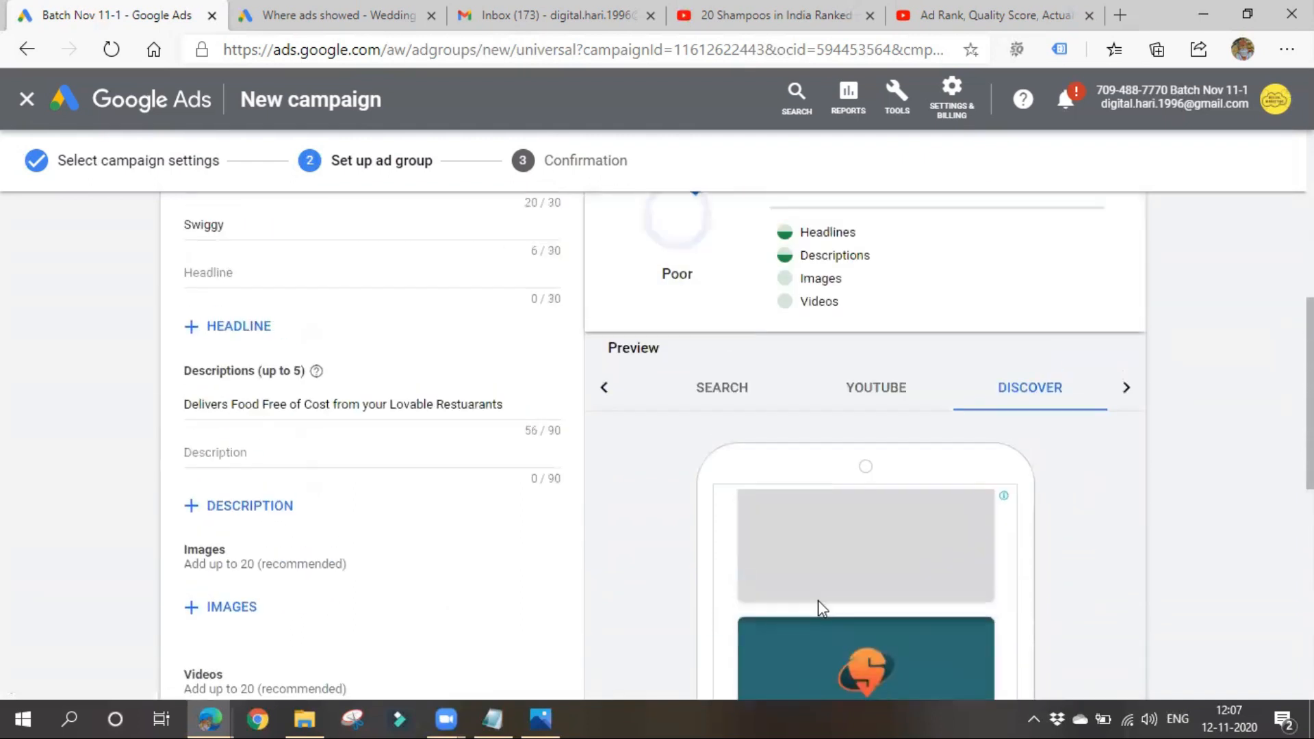
left_click(1120, 404)
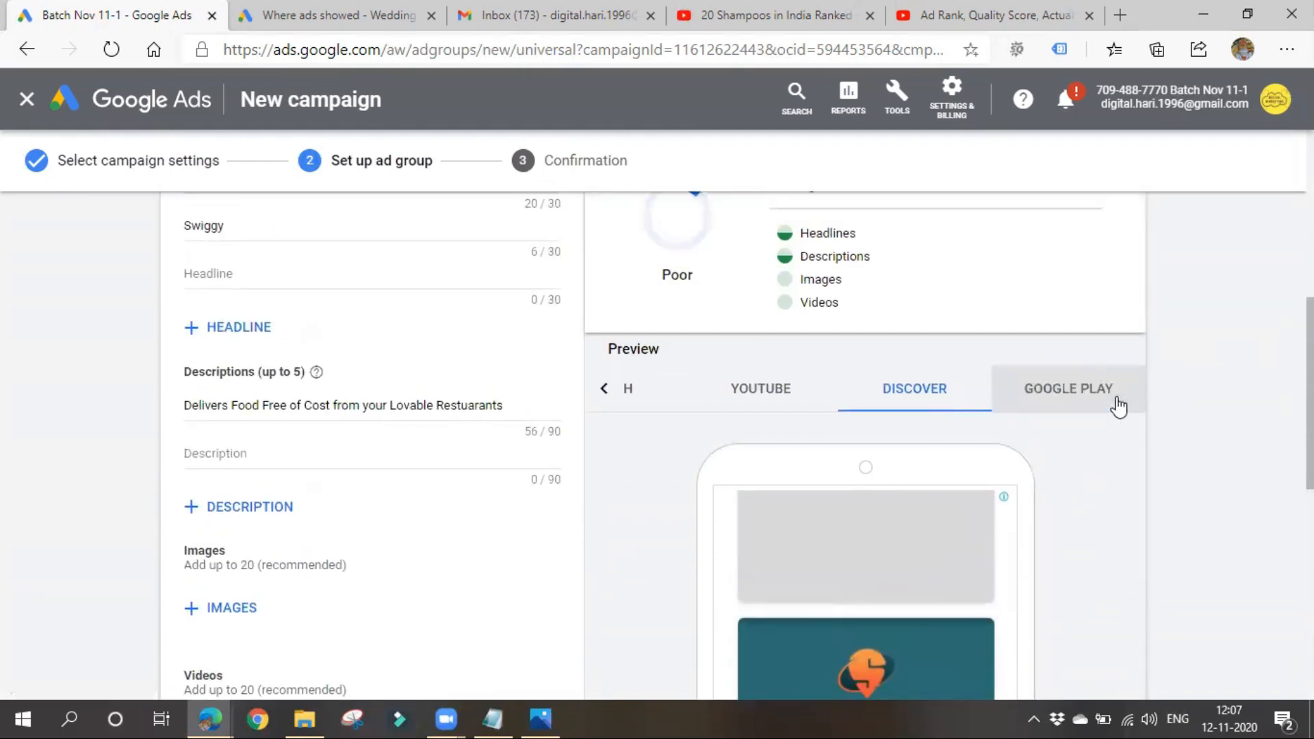
scroll(939, 515, "down", 3)
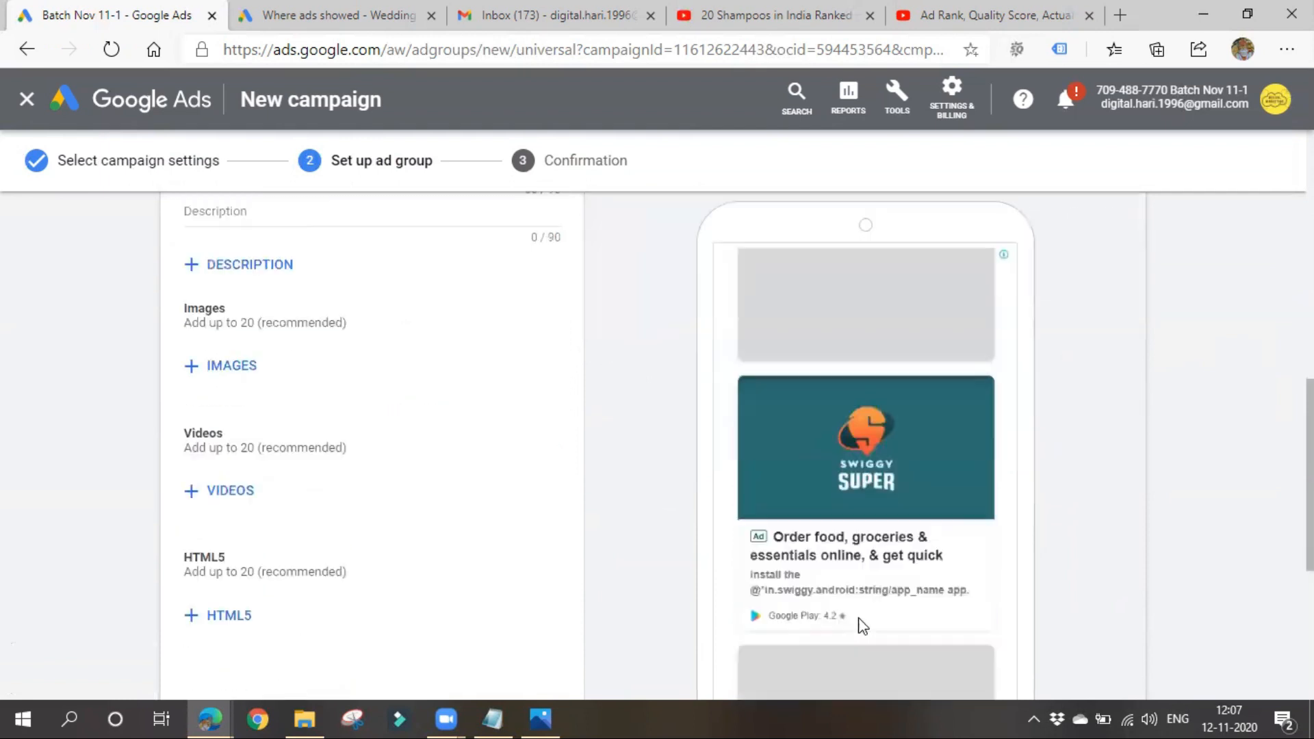
scroll(953, 564, "up", 3)
scroll(1012, 520, "up", 1)
- Examine the app ad's Google Play previews, covering both the search result and related app placements
left_click(1074, 470)
scroll(1074, 469, "down", 2)
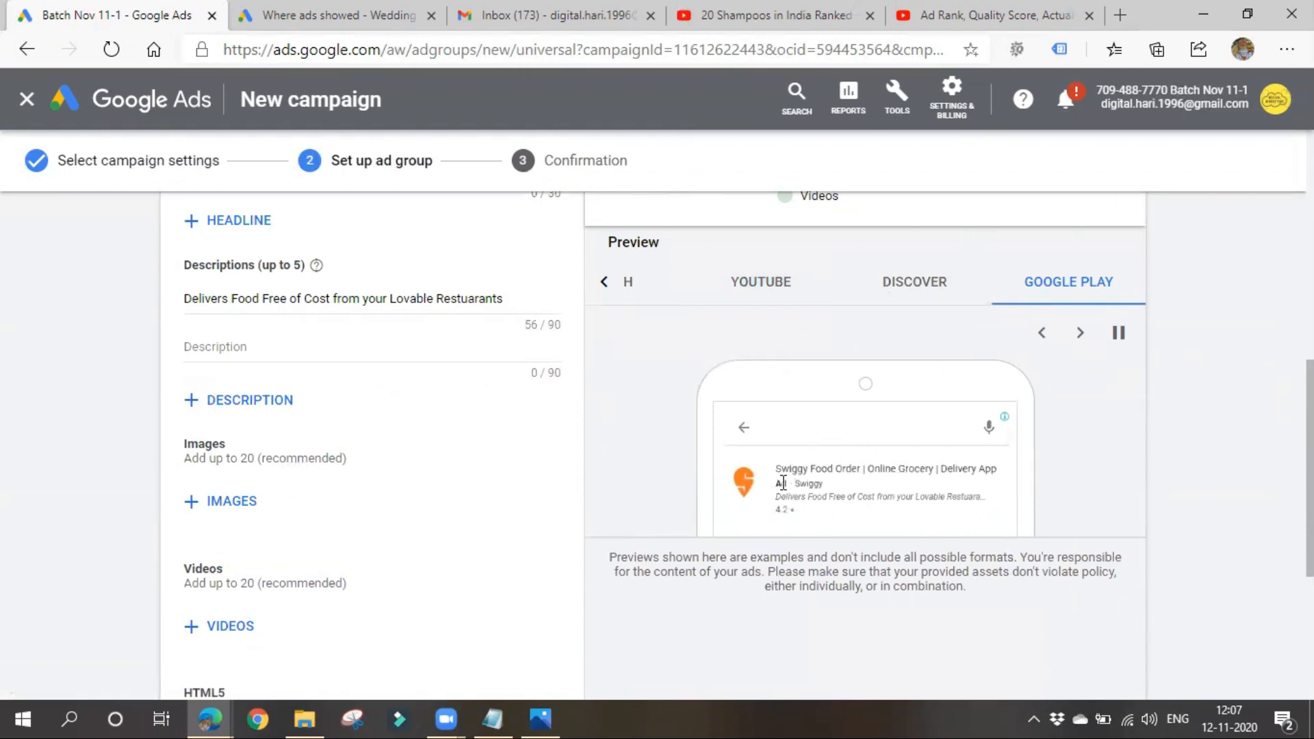
scroll(757, 493, "up", 5)
scroll(731, 491, "down", 3)
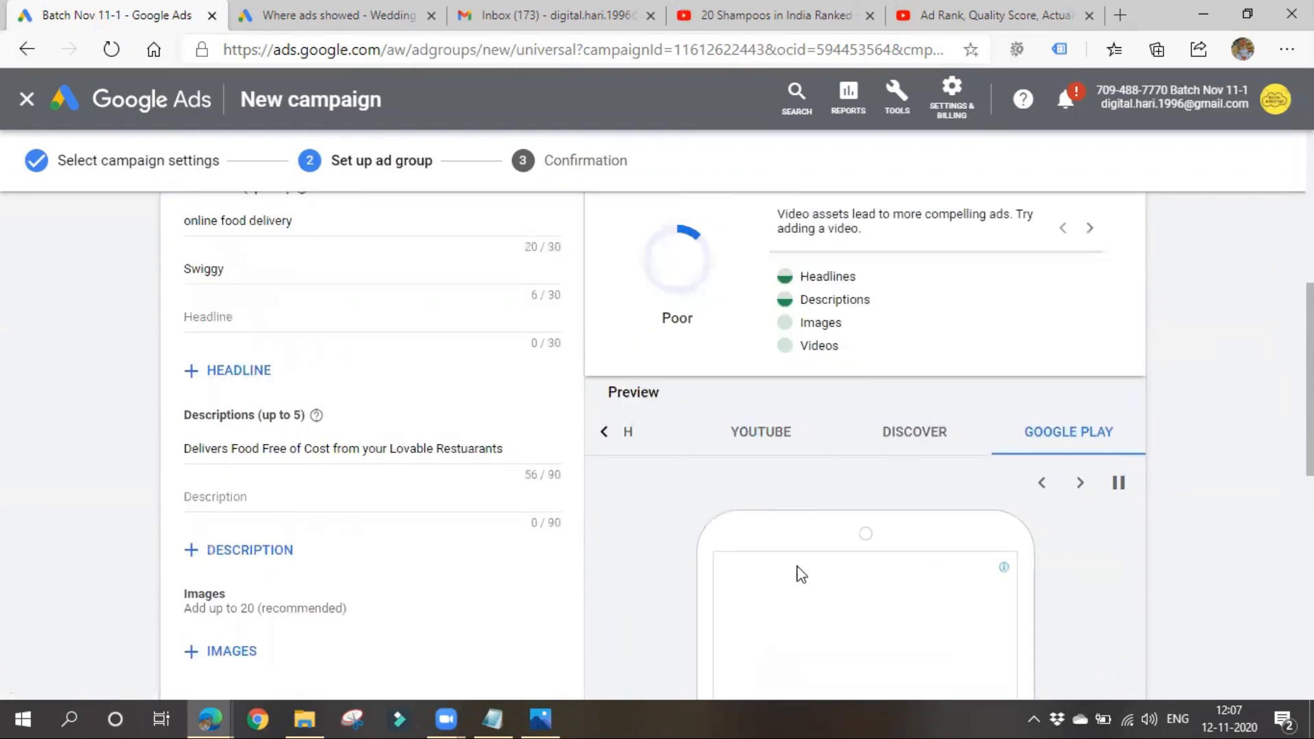
scroll(787, 561, "down", 6)
scroll(759, 524, "up", 2)
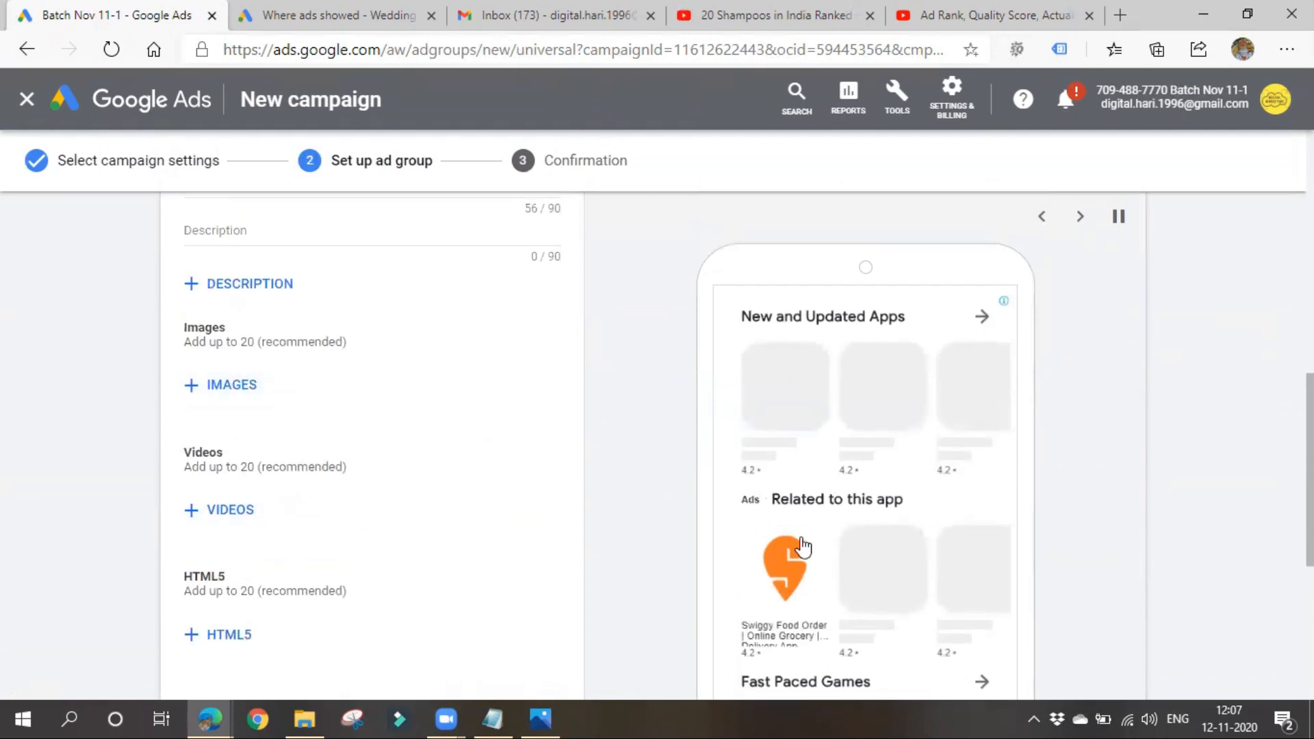
scroll(748, 319, "down", 3)
scroll(417, 585, "up", 1)
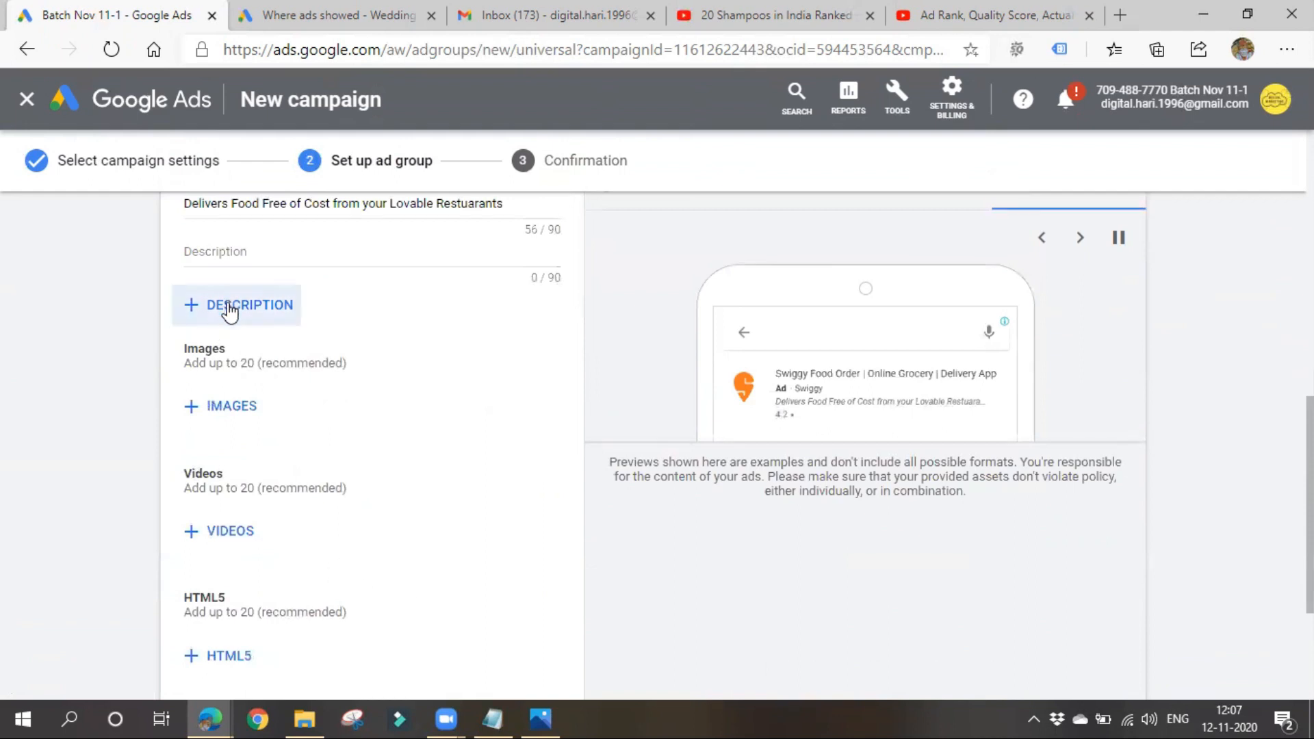
- View the upload options for image assets and HTML5 media bundles, cancelling both without adding any files
left_click(223, 405)
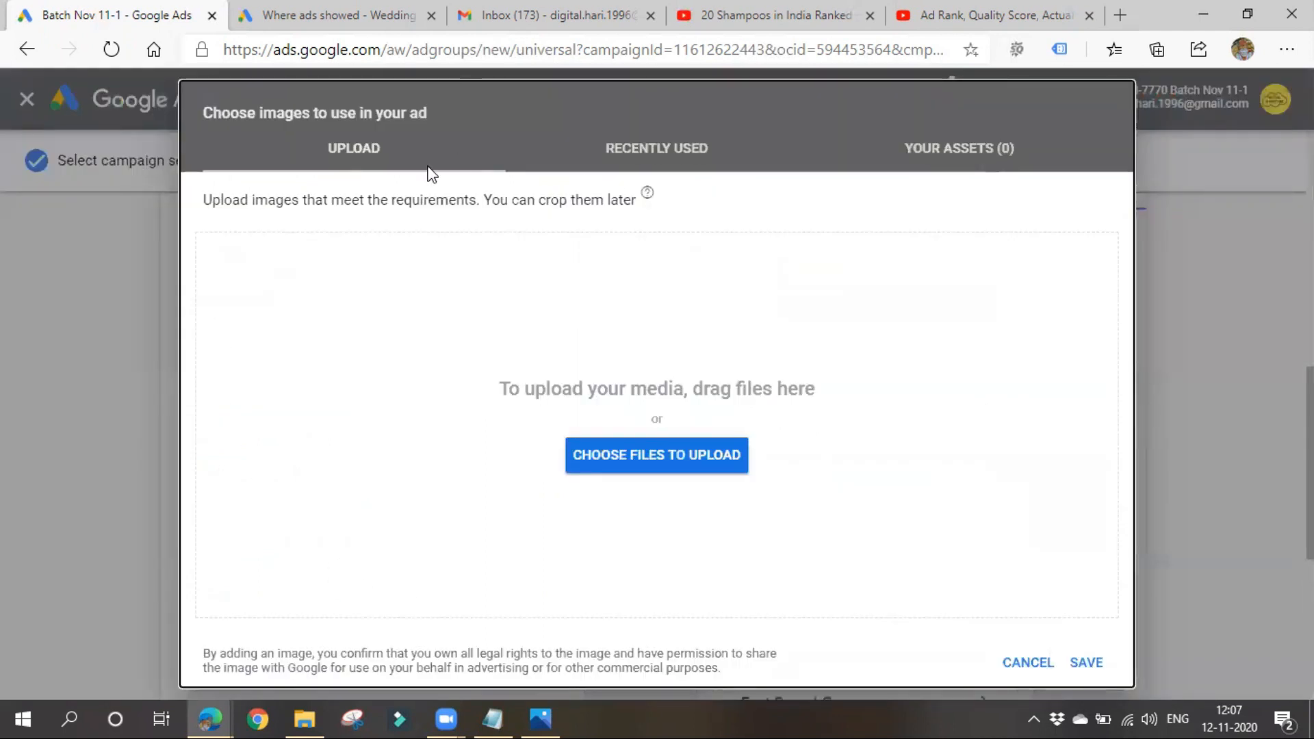
left_click(1037, 661)
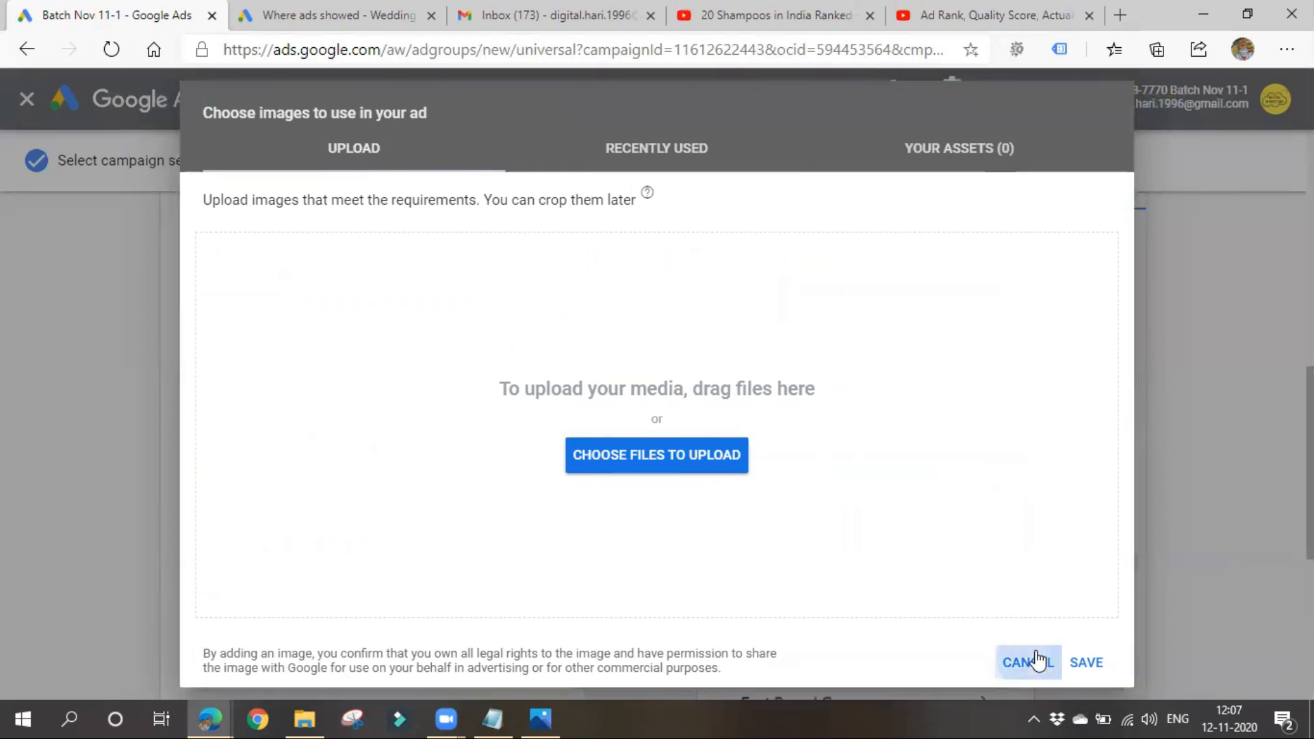
scroll(633, 527, "down", 3)
scroll(440, 470, "up", 3)
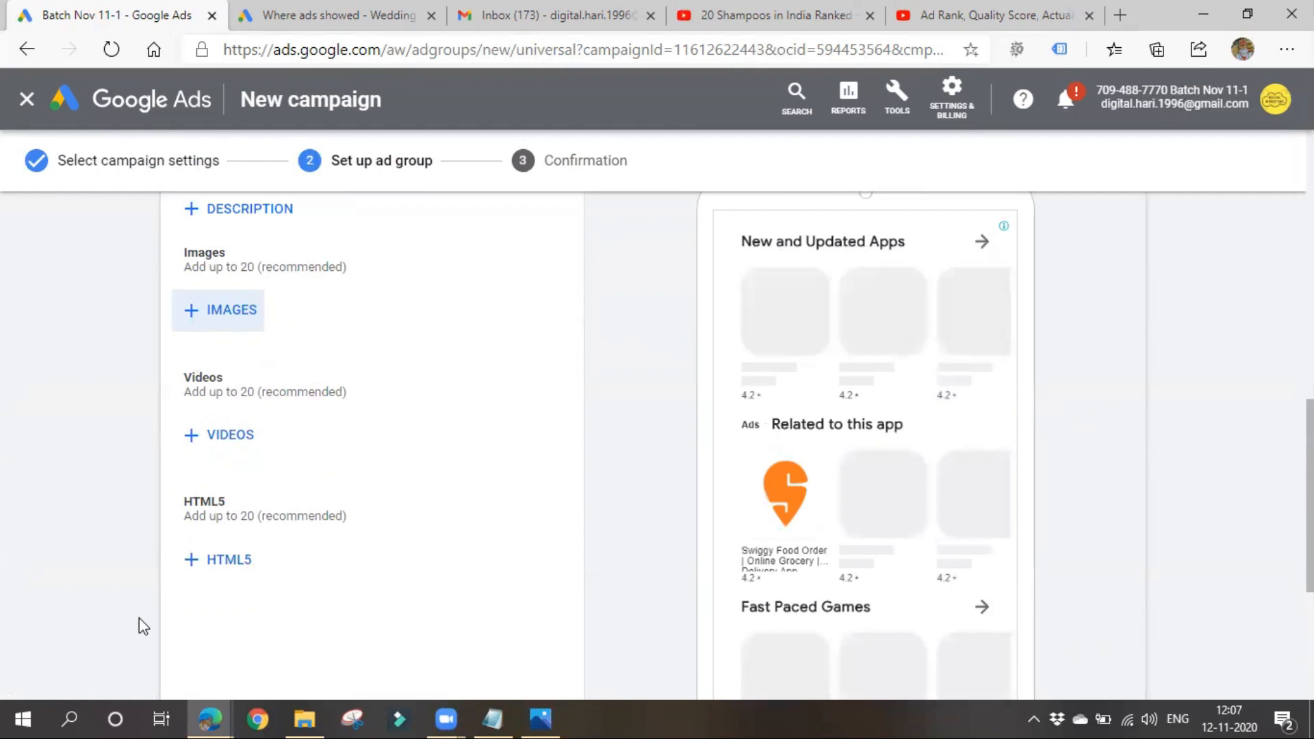
left_click(236, 568)
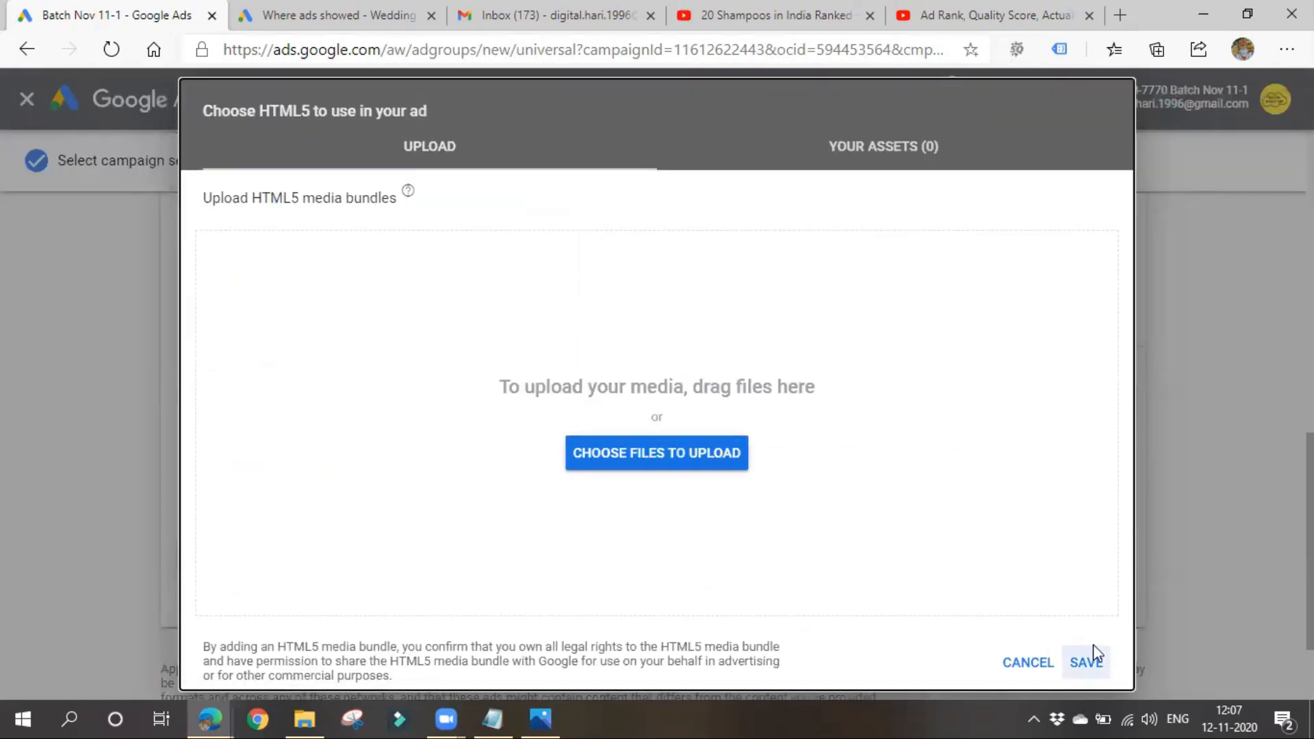
left_click(1029, 662)
- Save the ad group with its app ad, review the campaign summary and continue to the campaign's ad groups
scroll(335, 472, "down", 2)
left_click(257, 633)
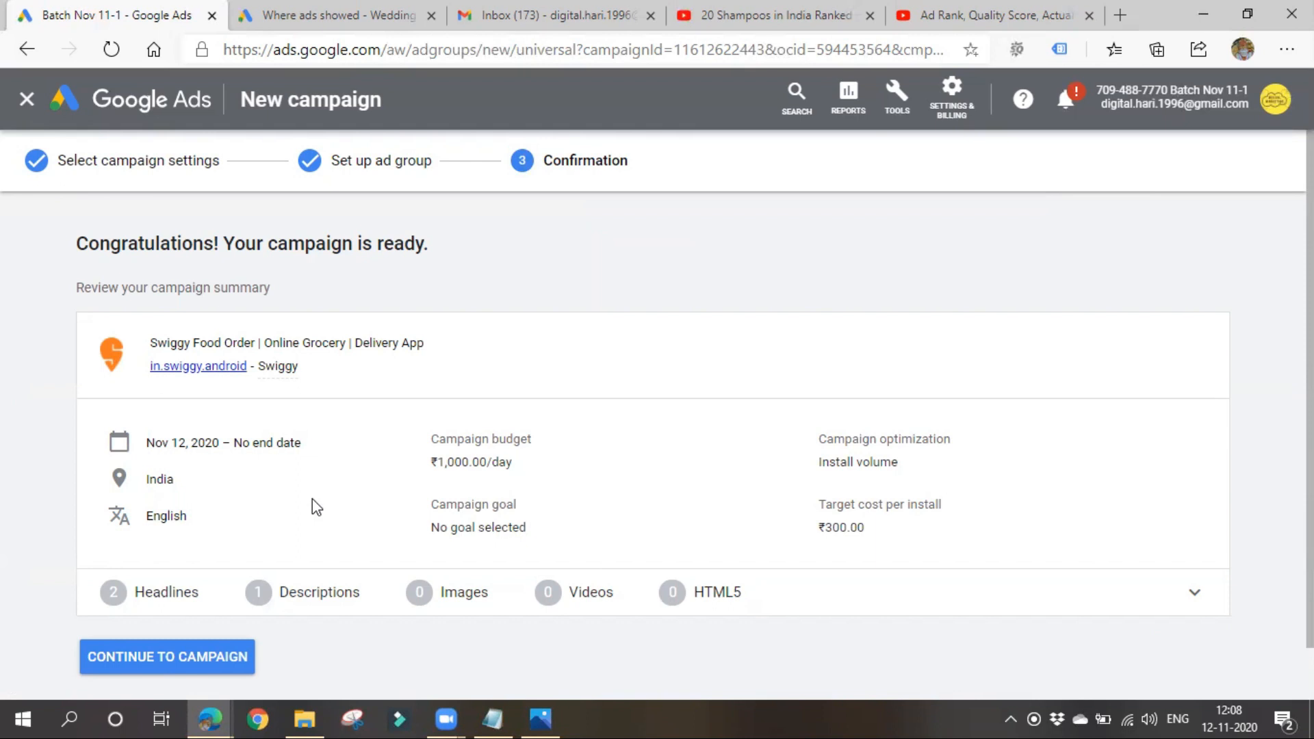
scroll(278, 504, "down", 1)
left_click(167, 613)
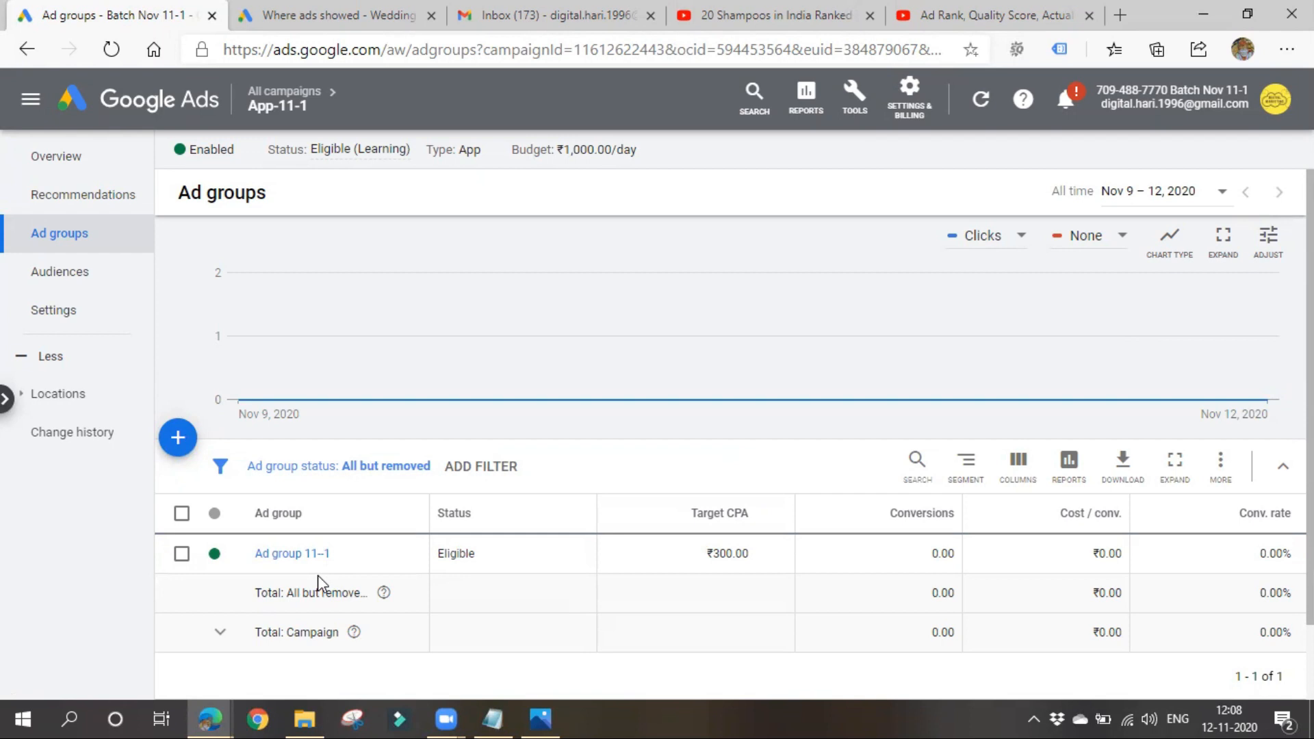
mouse_move(344, 392)
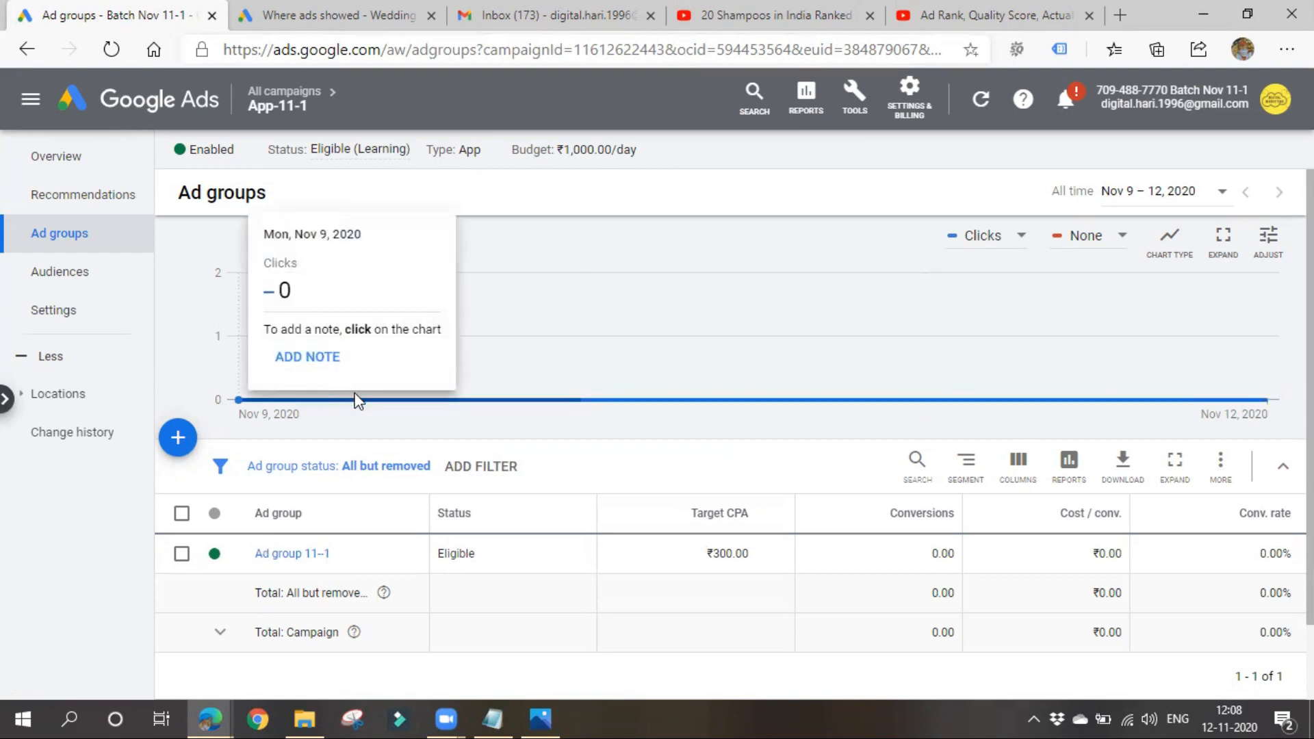